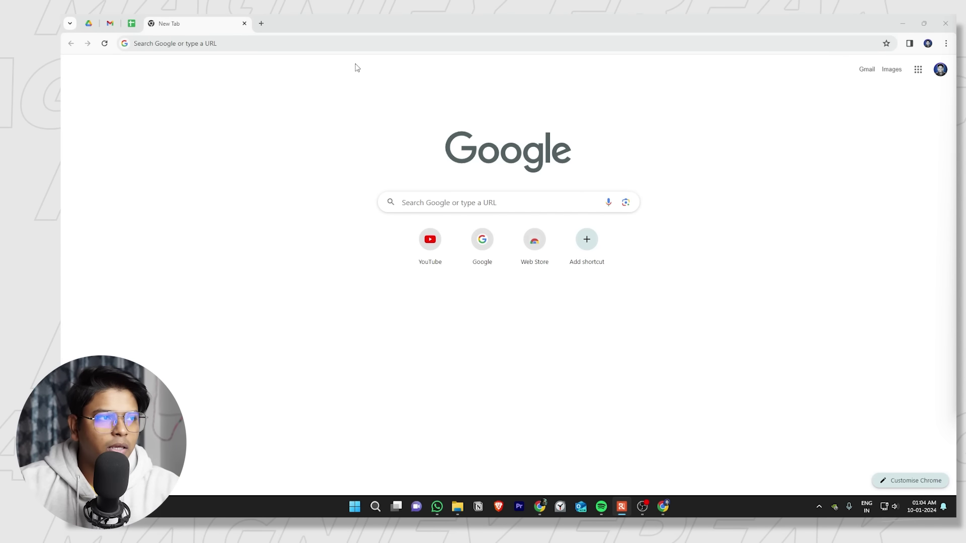
Search the web for "figma" and open the official Figma website.
left_click(308, 44)
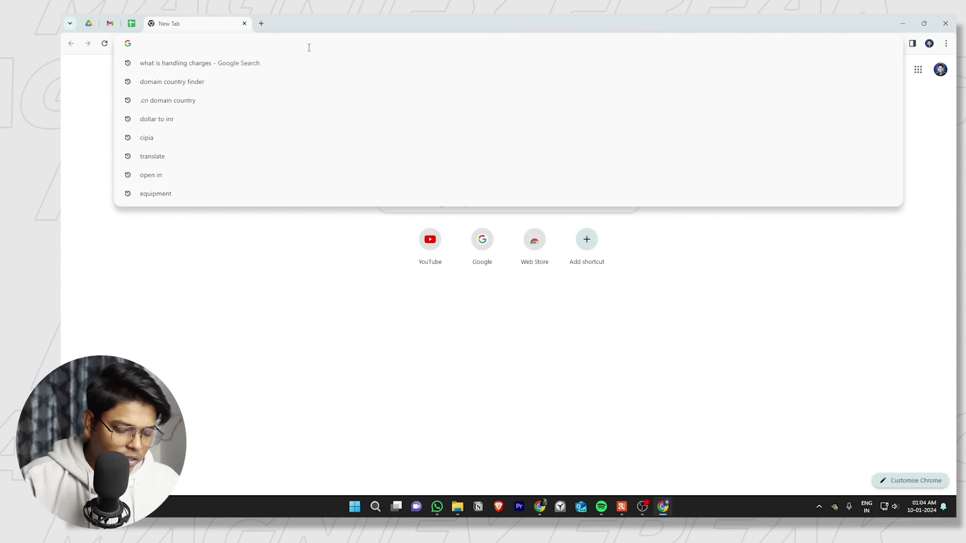
type("figma")
key("Return")
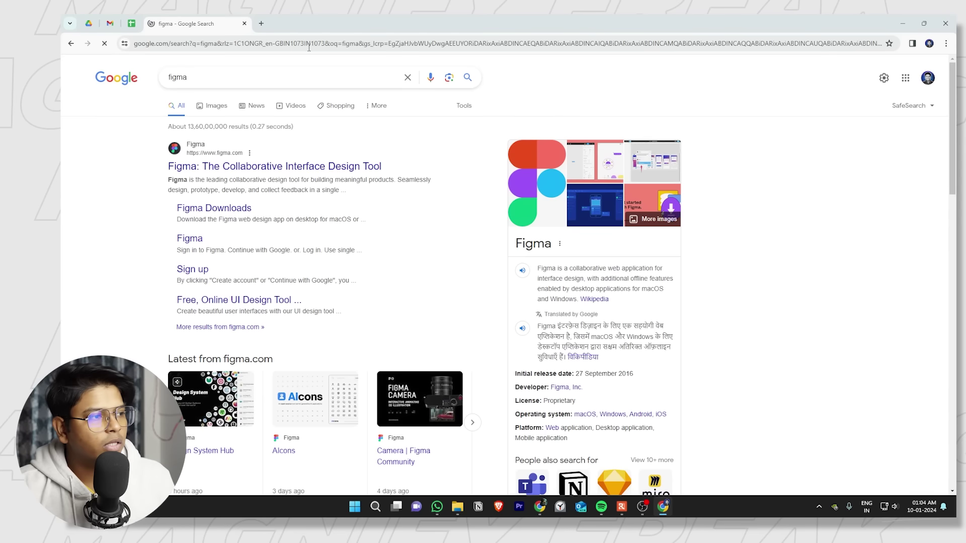
left_click(271, 174)
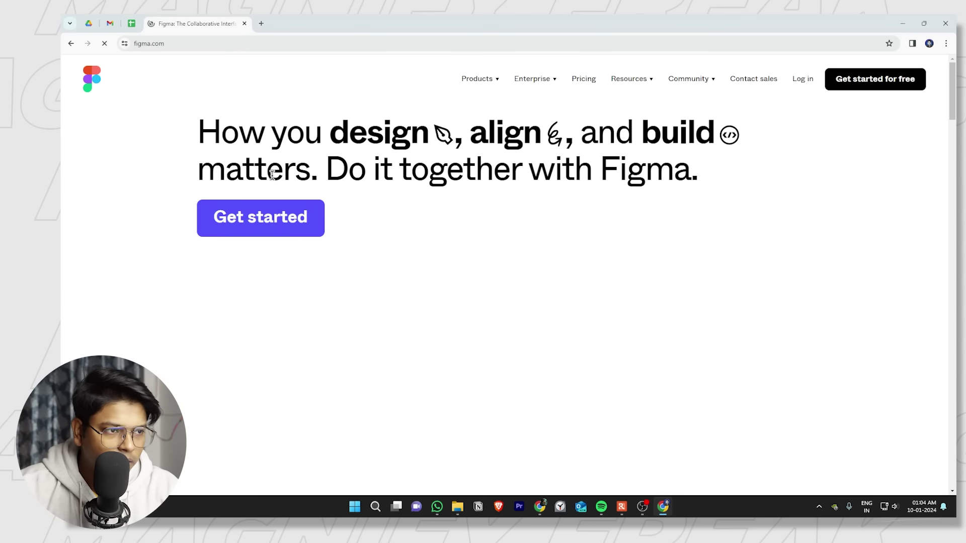
Sign up for Figma with the suggested Google account, selecting Design as the kind of work and personal use as the purpose.
left_click(248, 218)
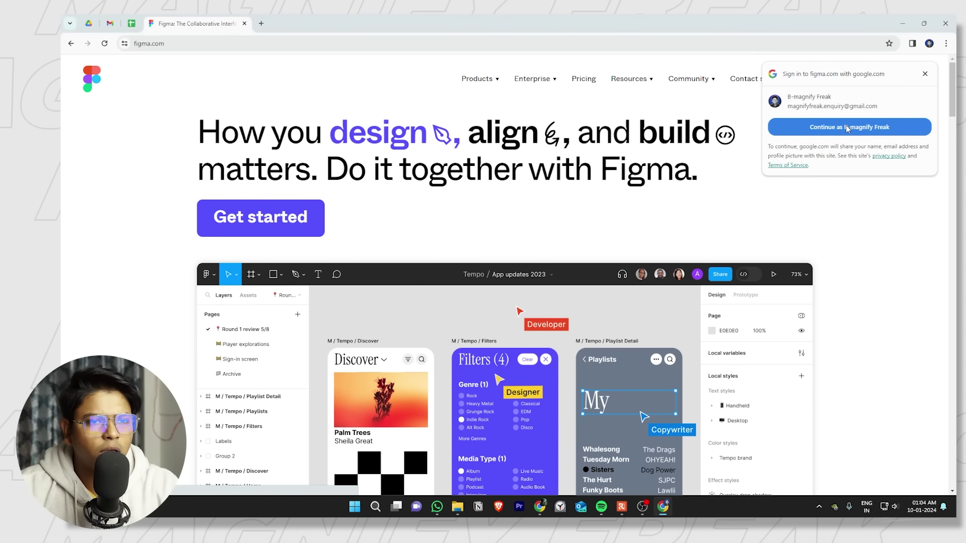
left_click(851, 127)
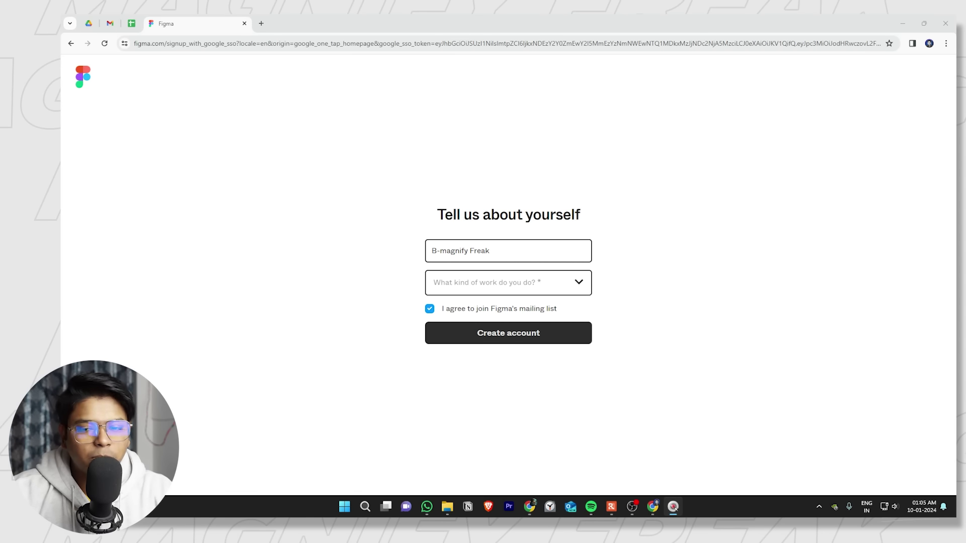
left_click(530, 276)
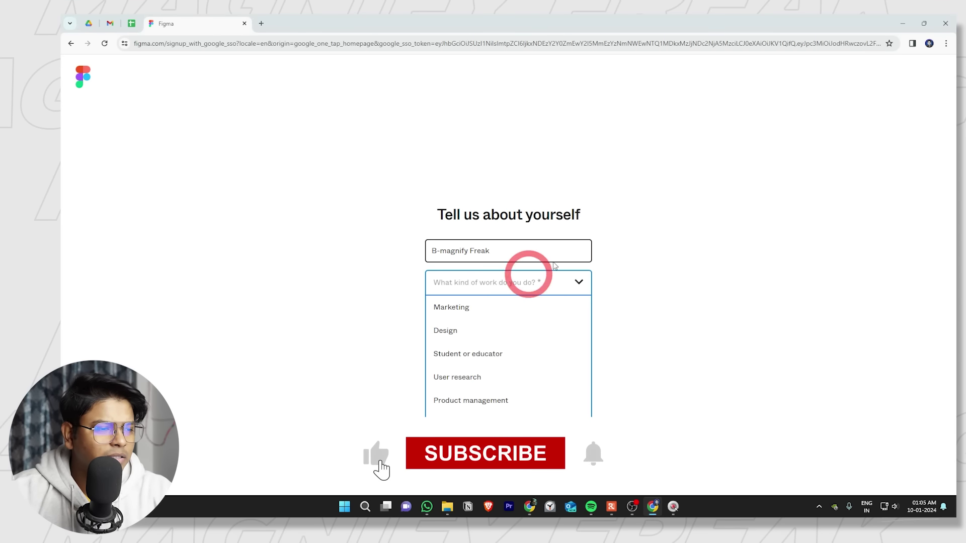
left_click(495, 332)
left_click(486, 311)
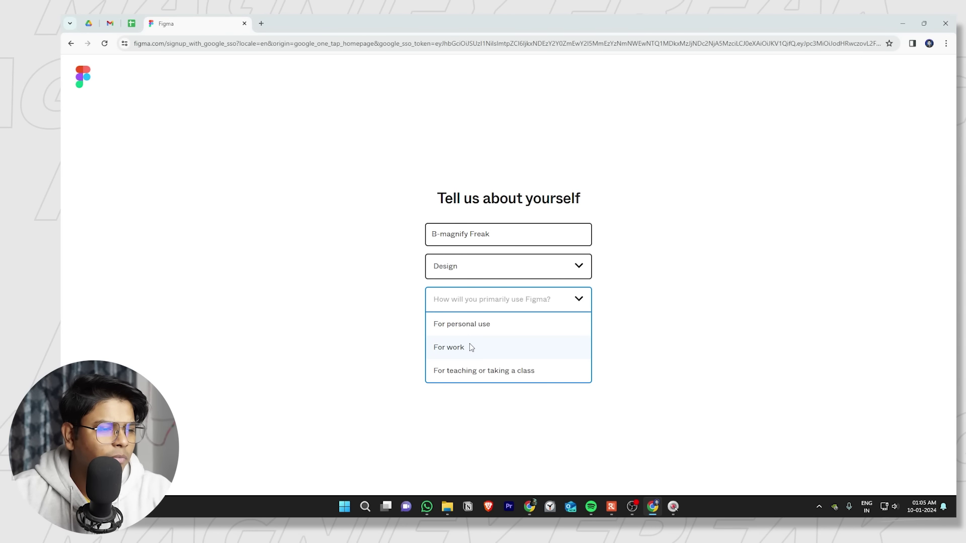
left_click(476, 327)
left_click(516, 354)
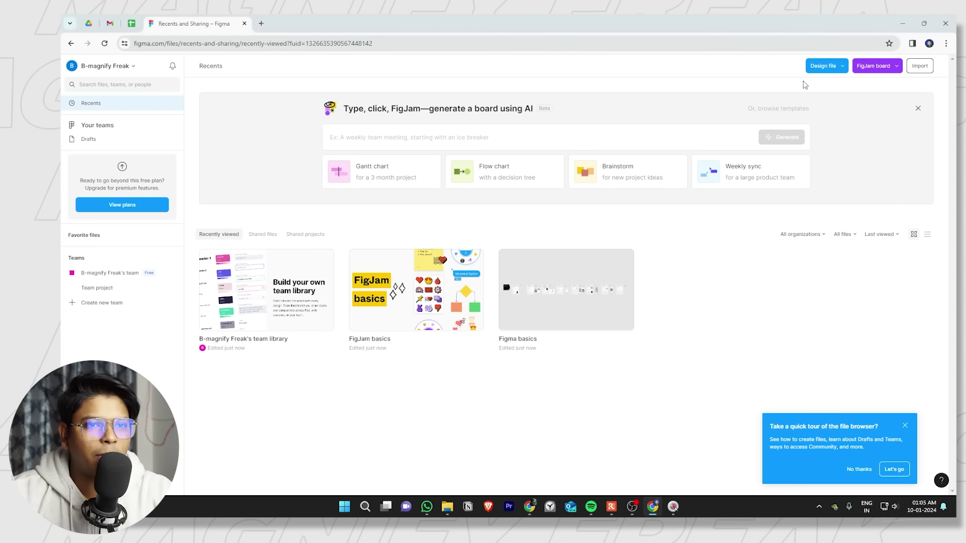
Create a new design file in the team project and open the Remove BG plugin's API key setup.
left_click(828, 66)
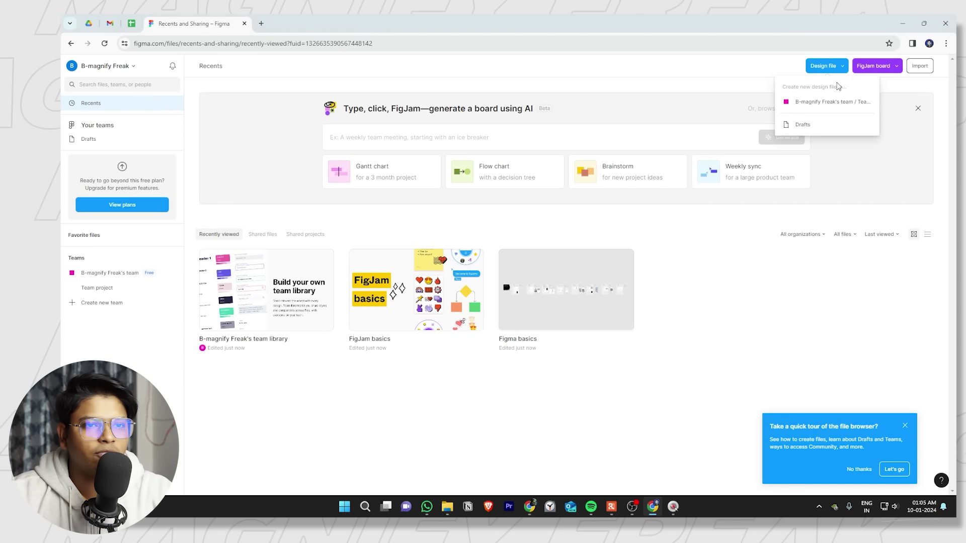
left_click(811, 101)
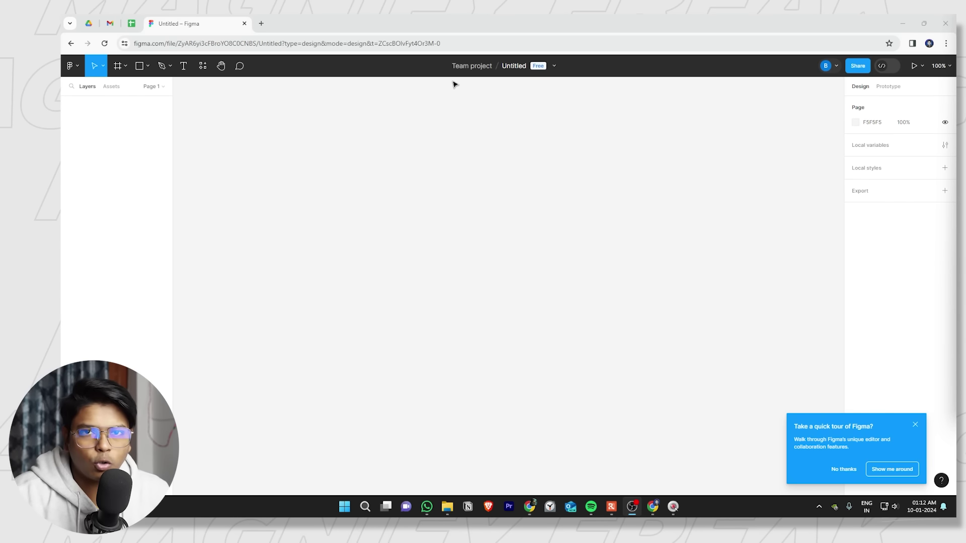
right_click(474, 154)
mouse_move(500, 231)
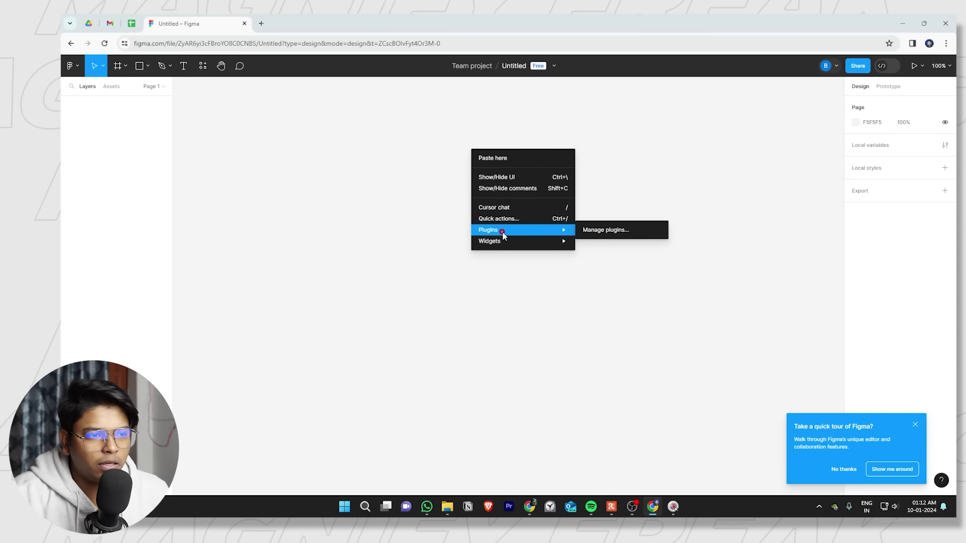
left_click(614, 230)
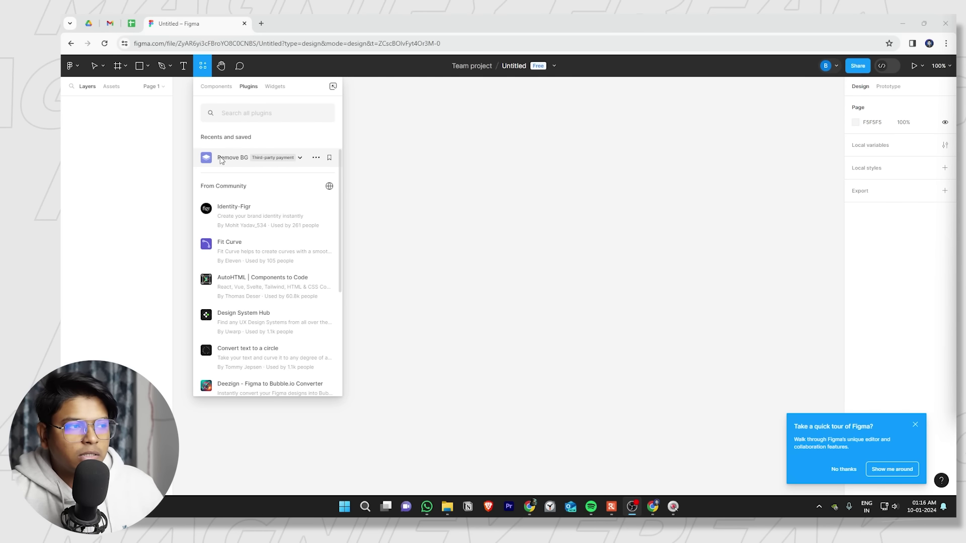
left_click(252, 157)
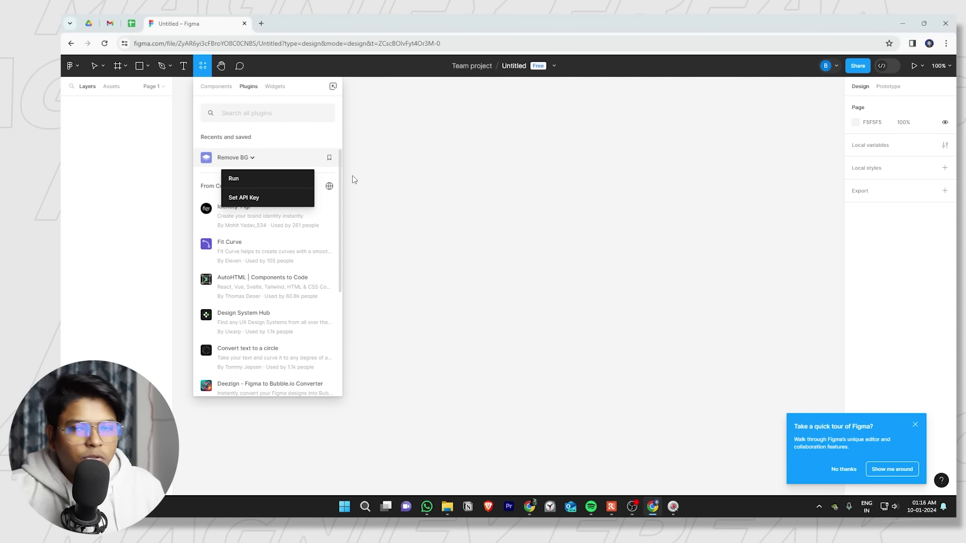
left_click(248, 199)
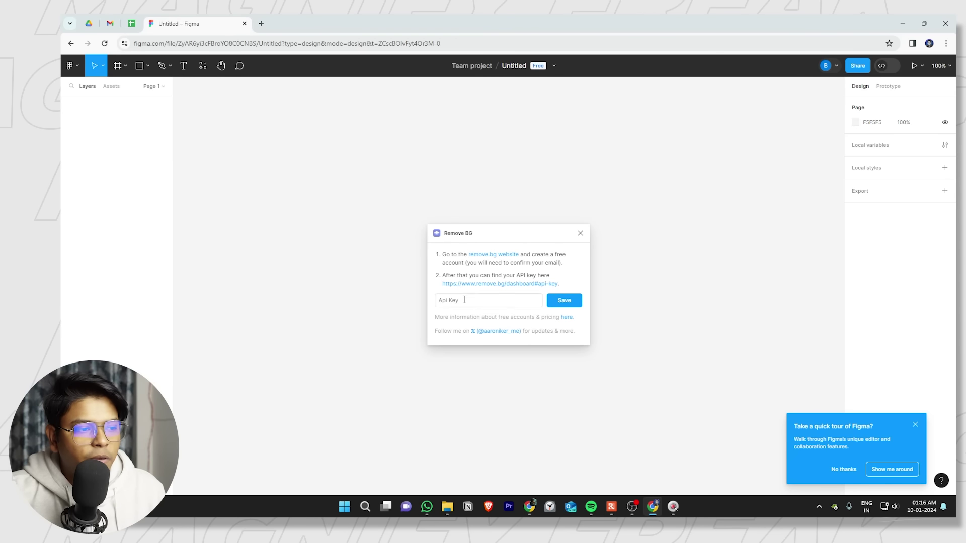
Search for "remove bg" in a new browser tab and open the remove.bg website.
left_click(261, 24)
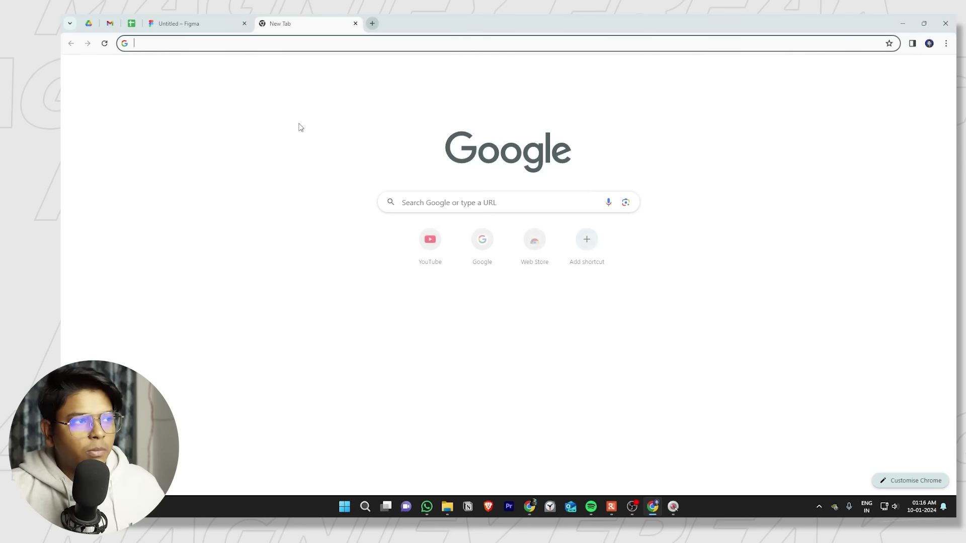
type("remove bg")
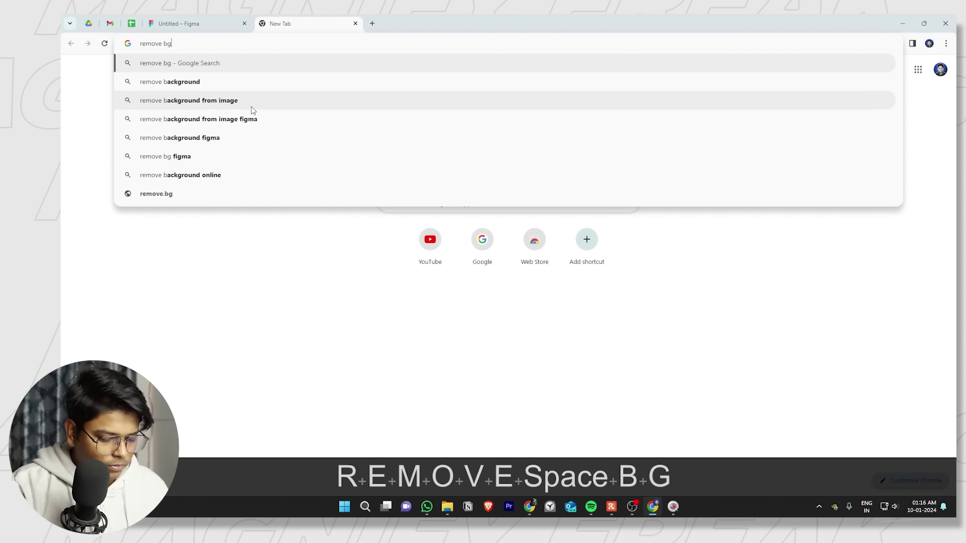
key("Return")
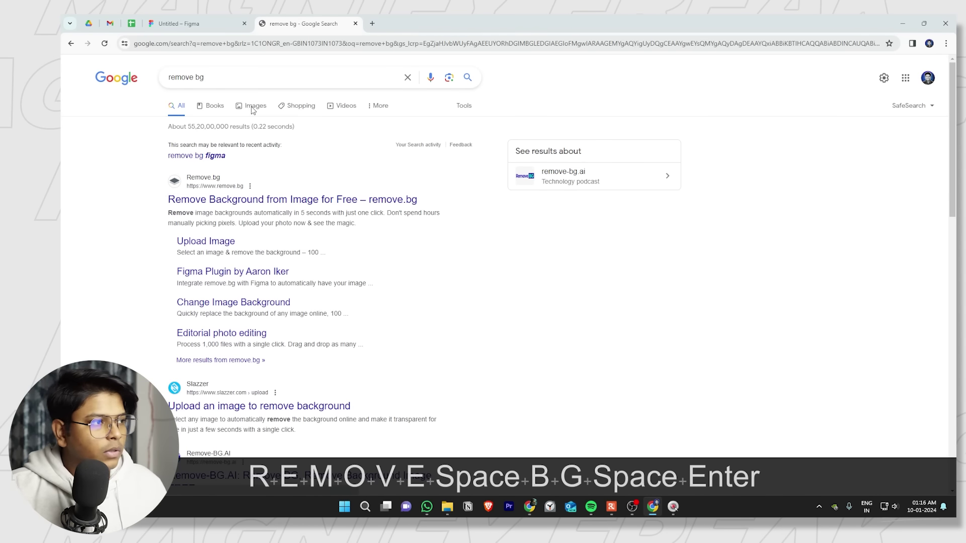
left_click(220, 201)
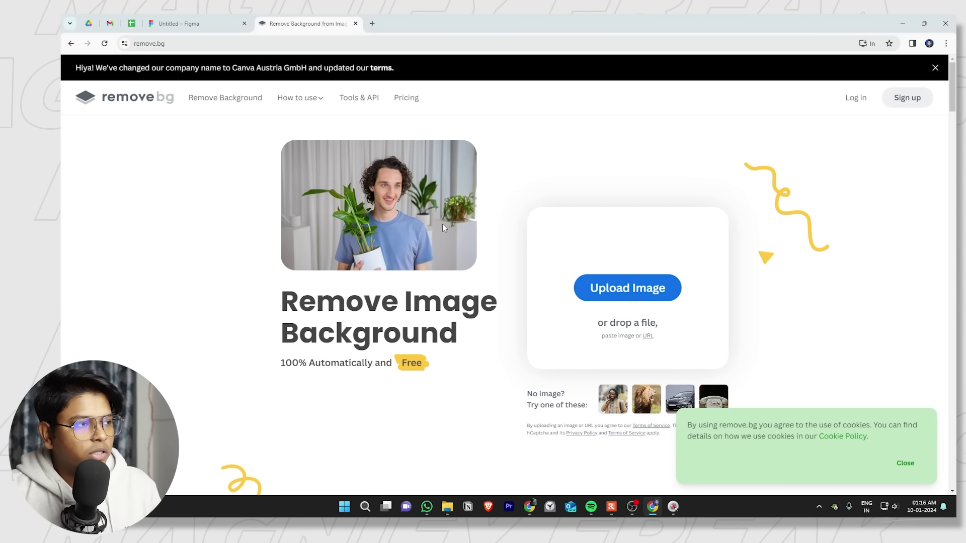
Sign up for remove.bg with the existing Google account, agreeing to the terms of service and privacy policy.
left_click(862, 99)
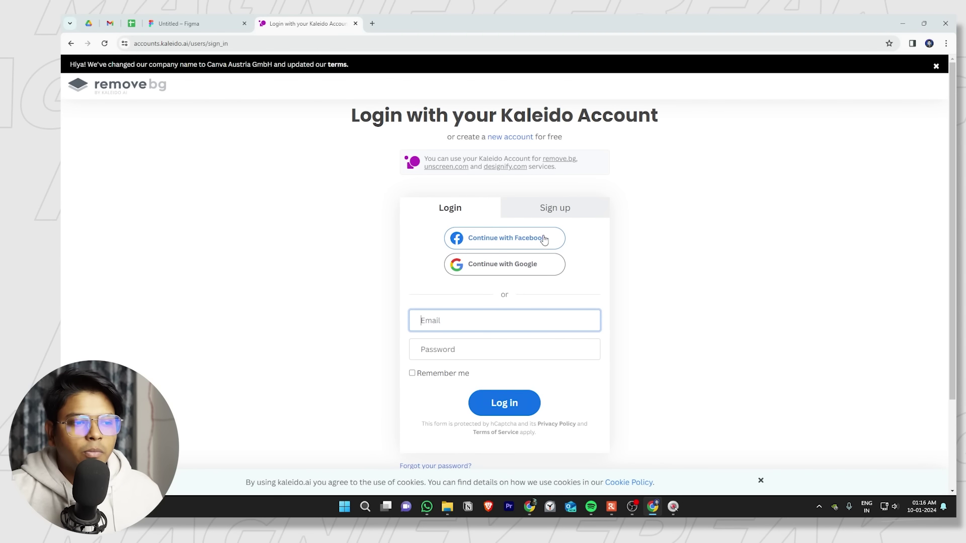
left_click(519, 274)
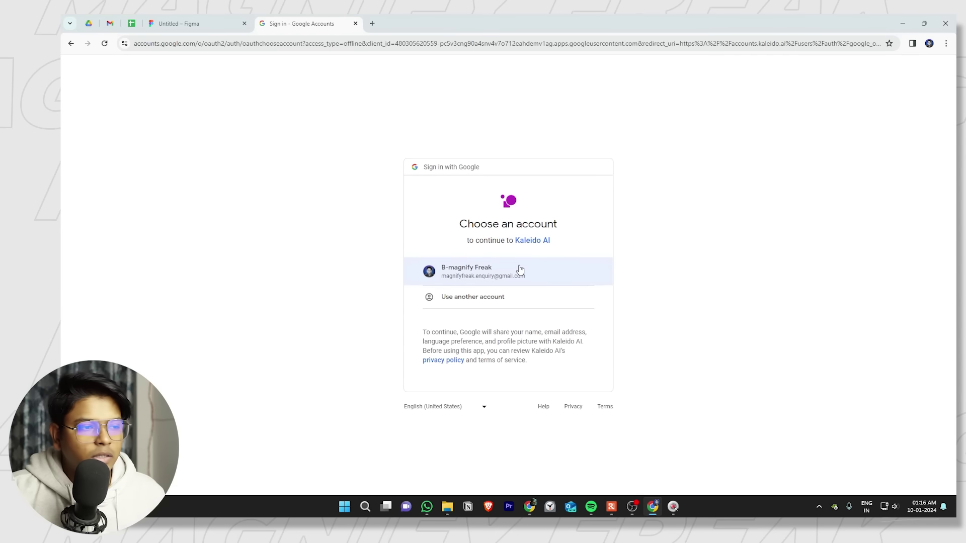
left_click(483, 272)
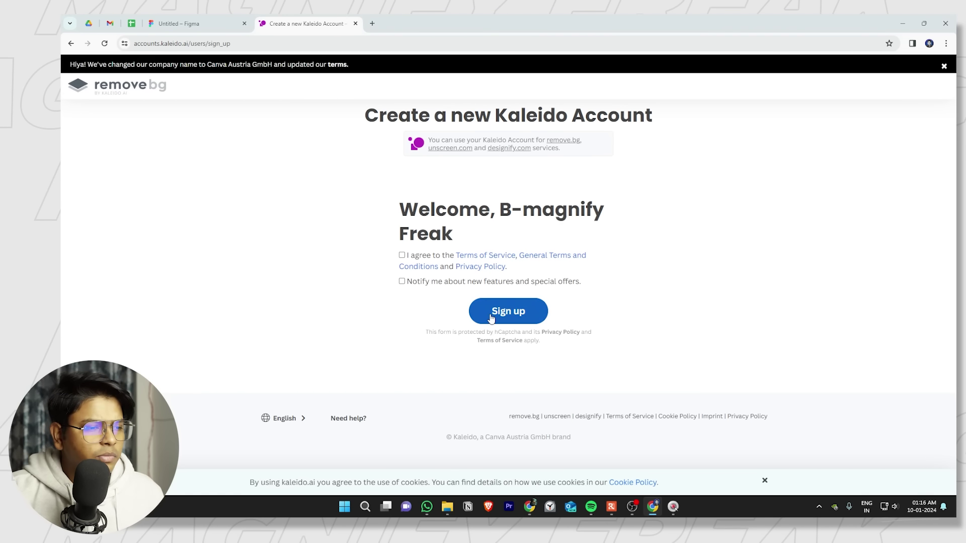
left_click(402, 257)
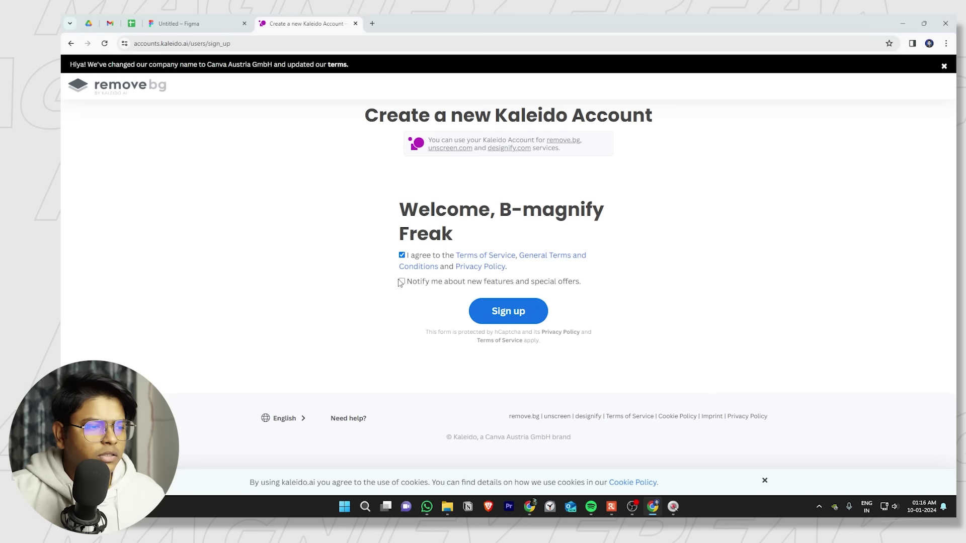
left_click(489, 311)
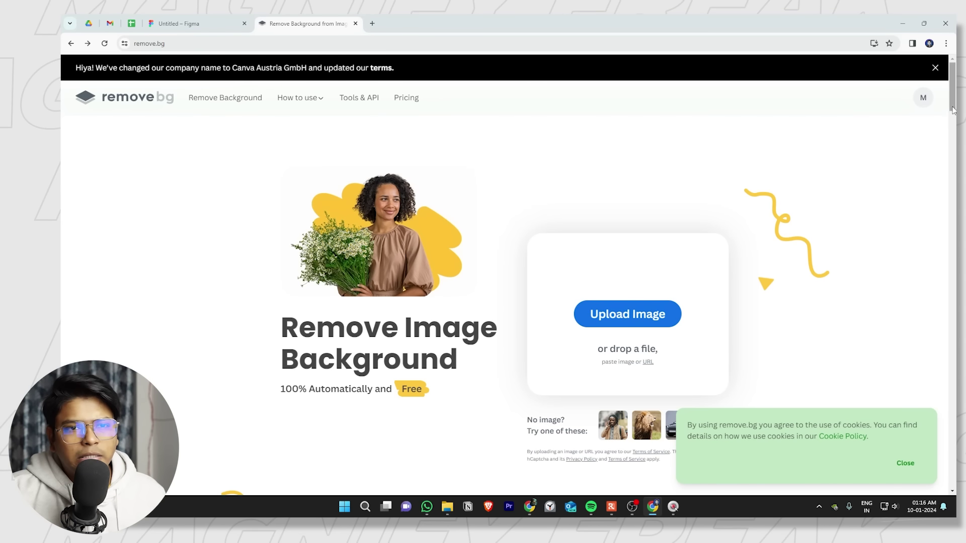
Create a new API key with the default label in the remove.bg account dashboard and copy the key.
left_click(927, 103)
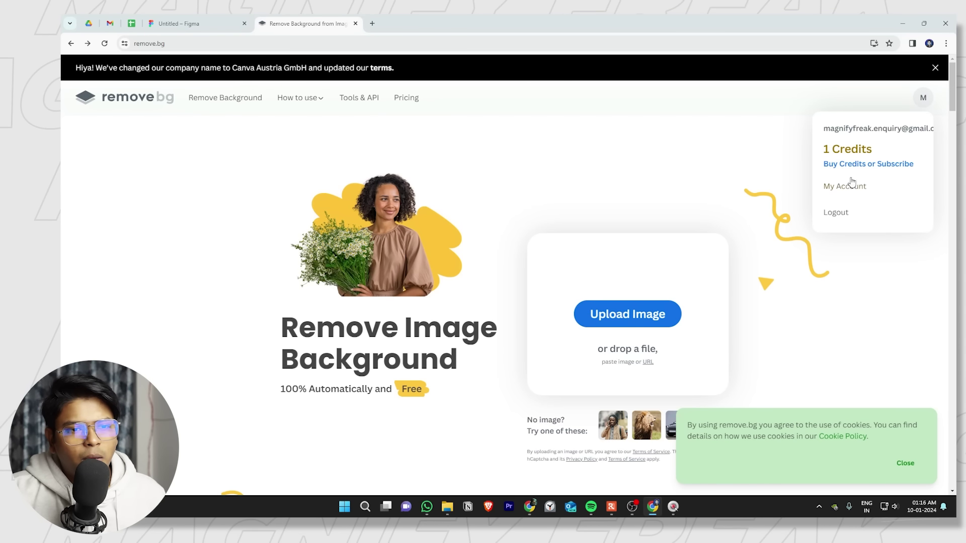
left_click(839, 190)
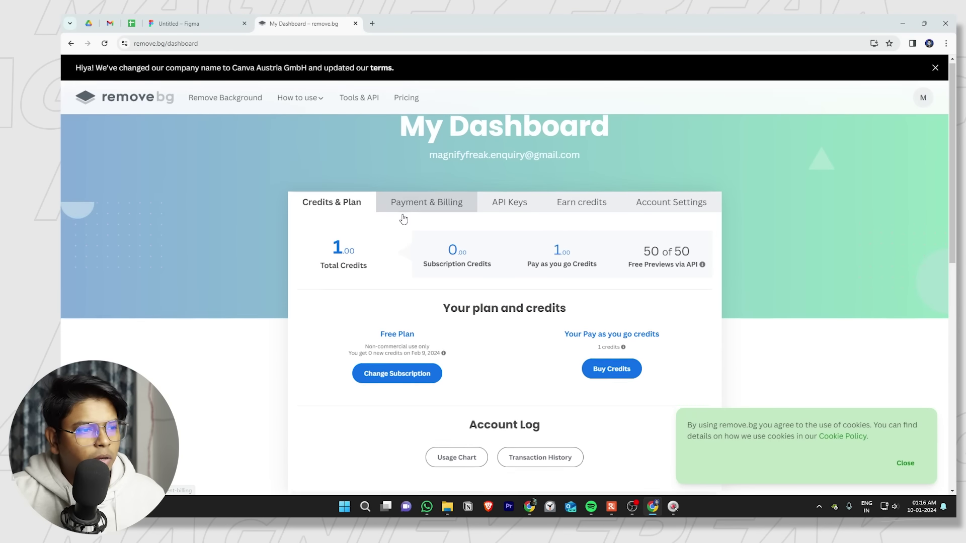
scroll(403, 218, "down", 1)
left_click(509, 158)
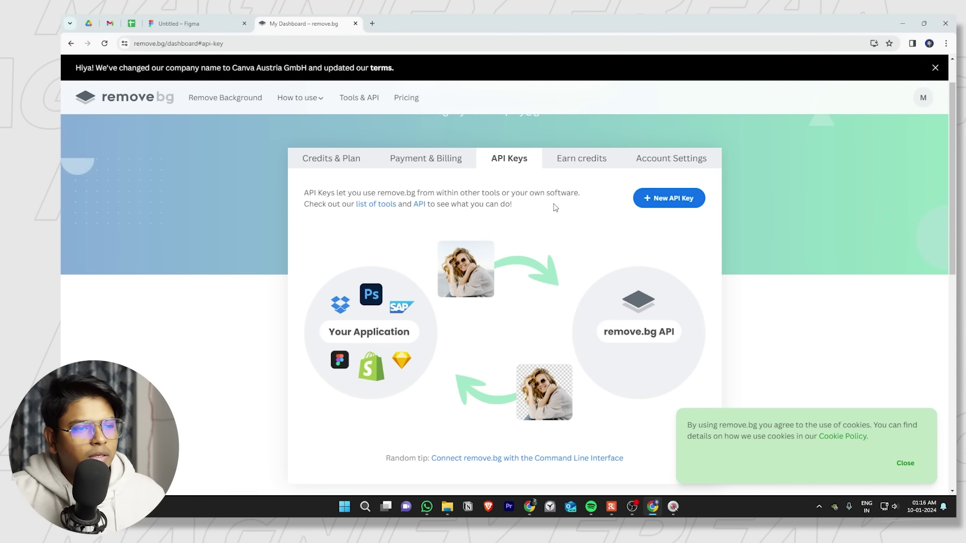
left_click(667, 200)
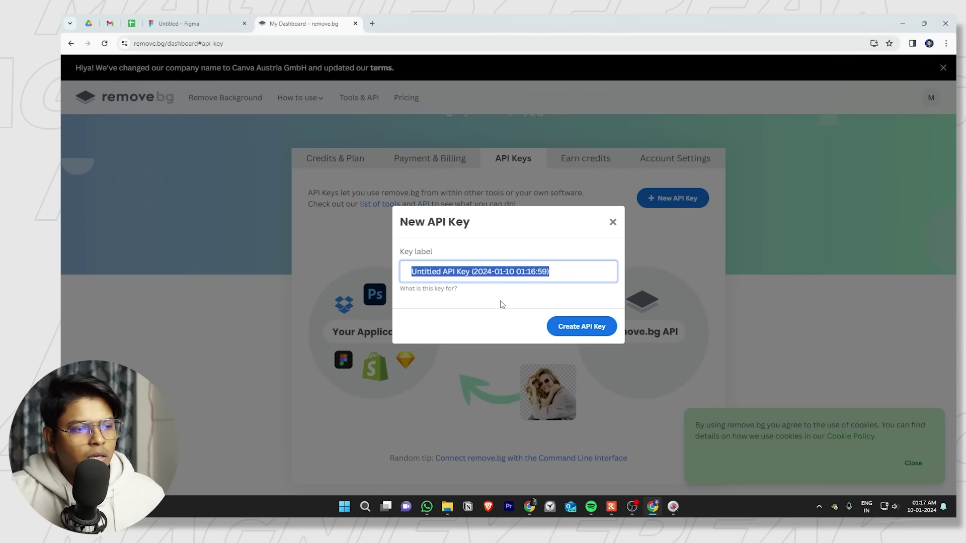
left_click(573, 327)
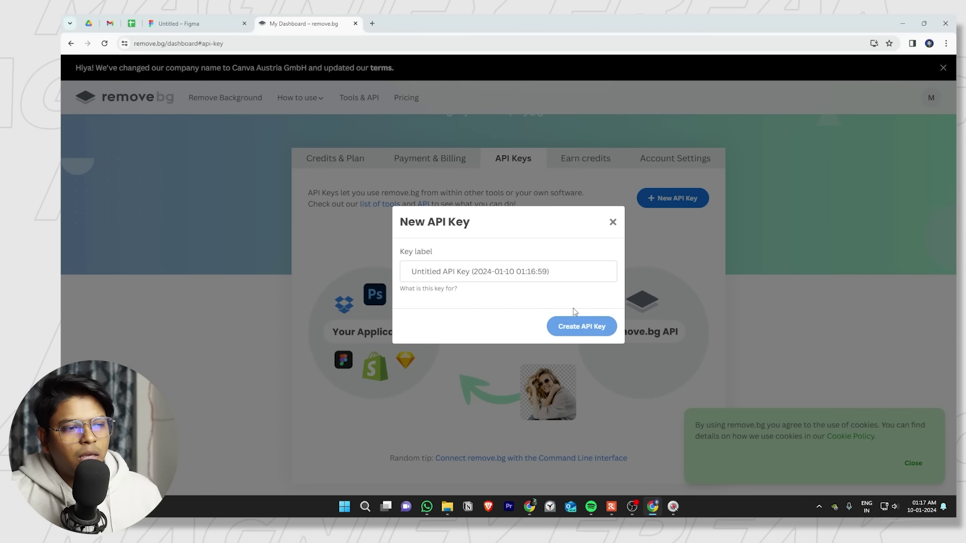
left_click(581, 316)
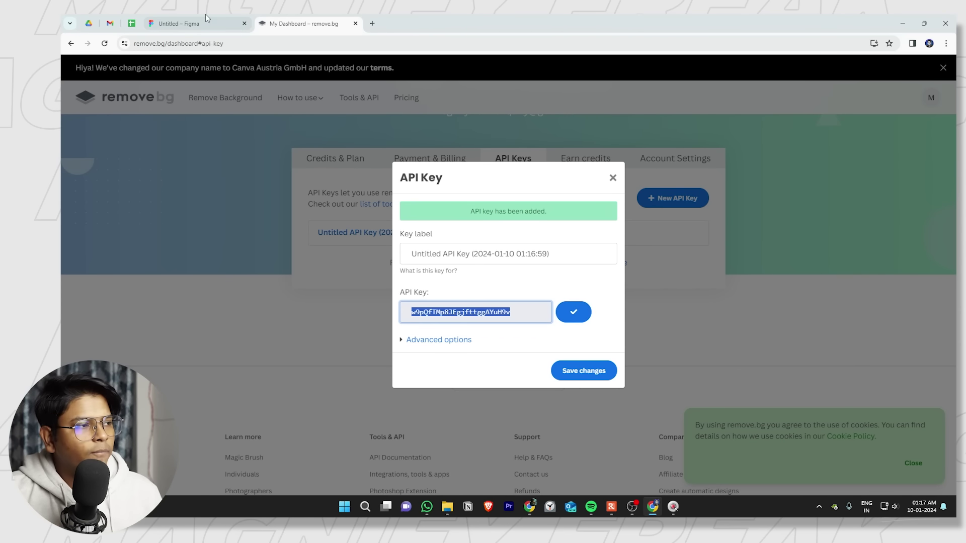
Switch back to the Figma file, paste the copied API key into the Remove BG plugin's key field and save it.
left_click(204, 22)
left_click(478, 300)
key("ctrl+v")
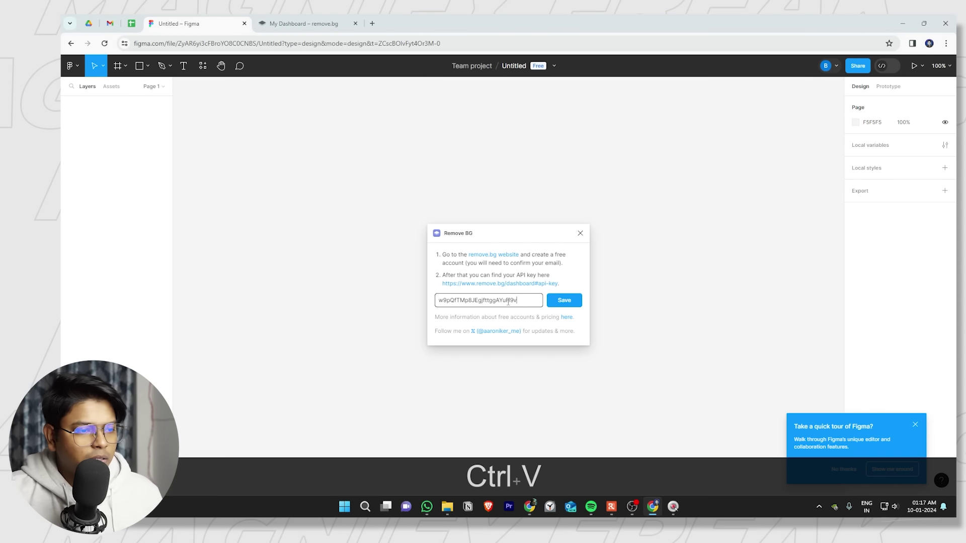
left_click(563, 301)
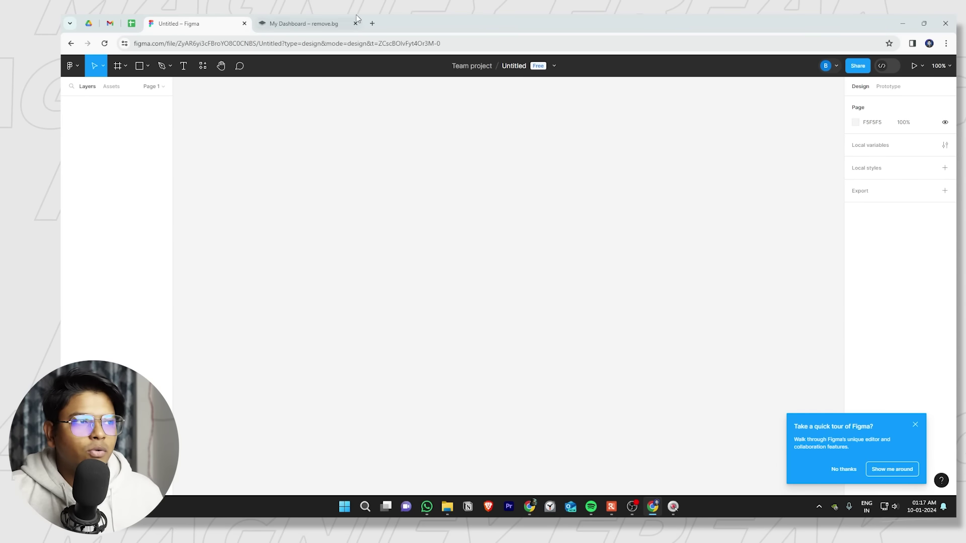
Search Google Images for "ratan tata sir" in a new browser tab and open the Tata Trusts portrait's preview.
left_click(373, 23)
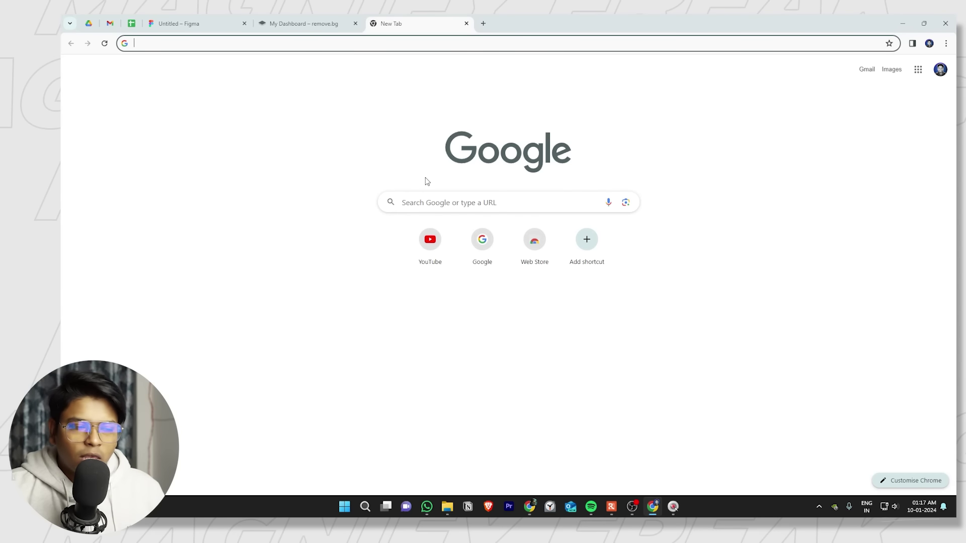
left_click(447, 199)
type("rata tata sir")
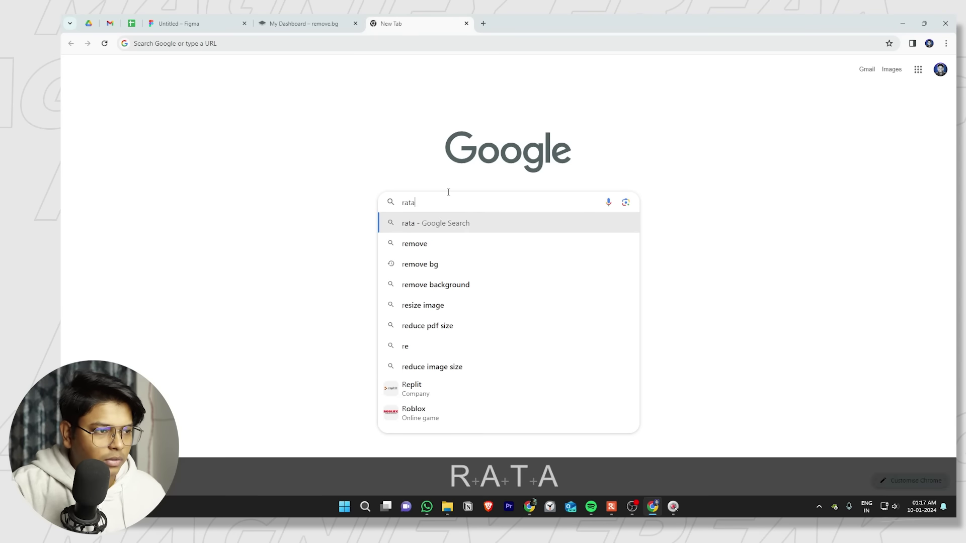
key("Return")
left_click(215, 106)
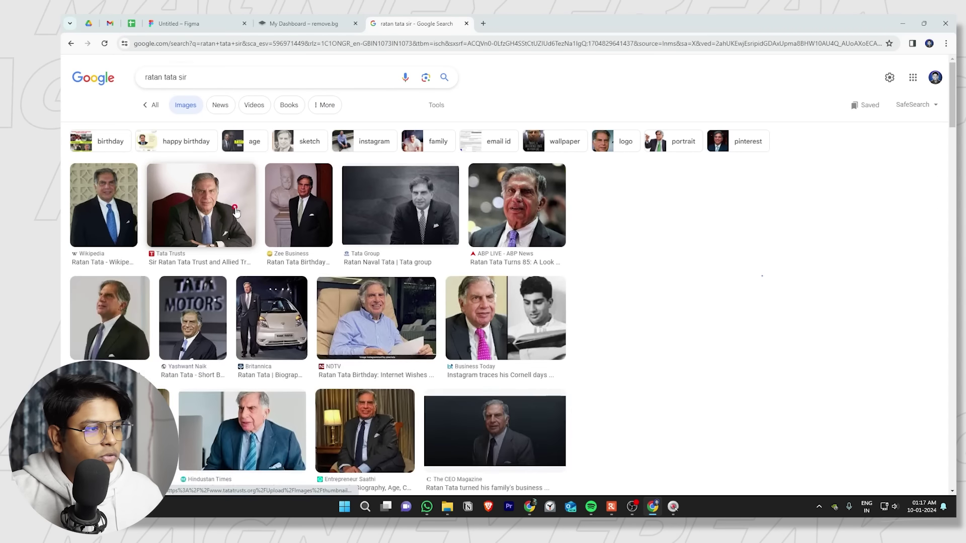
left_click(236, 212)
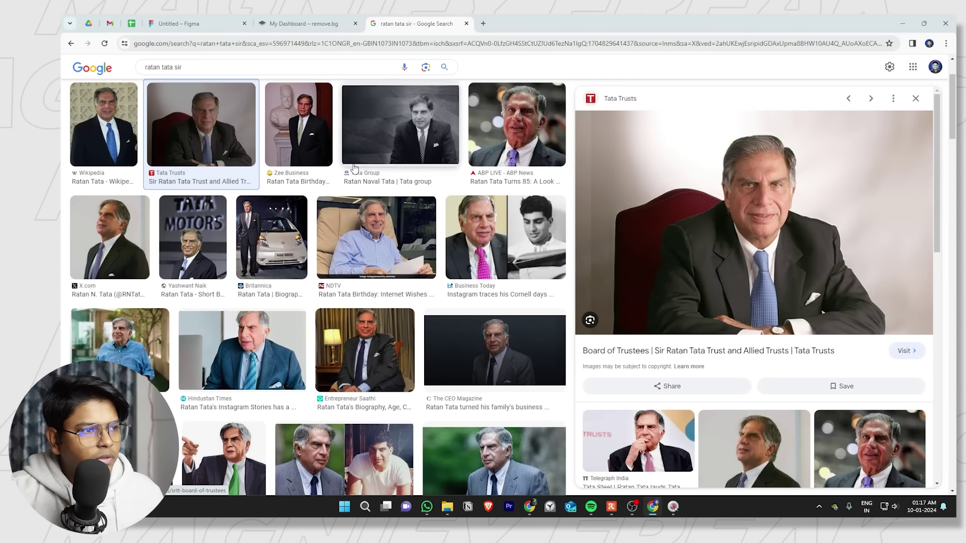
Filter the Google Images results for "ratan tata sir" to the Large size.
scroll(431, 121, "up", 3)
left_click(436, 105)
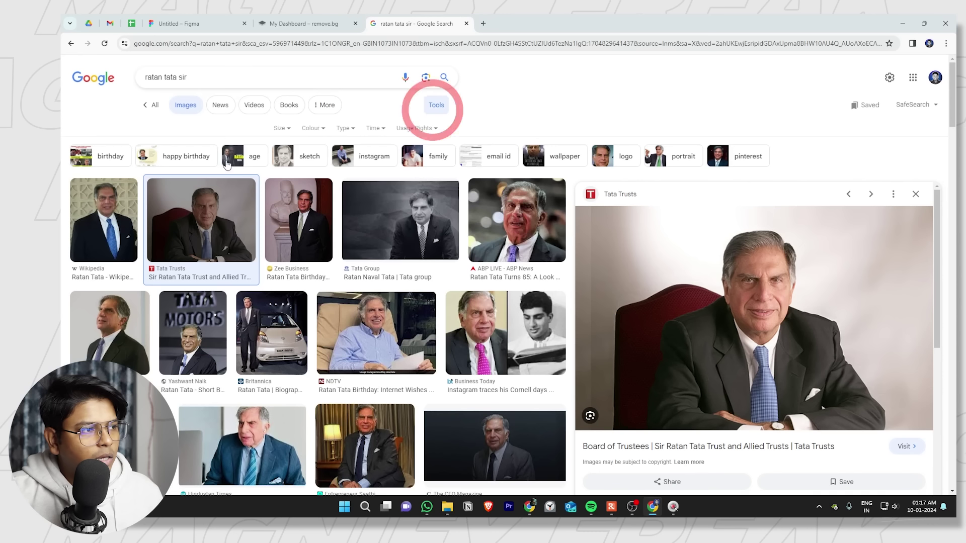
left_click(295, 132)
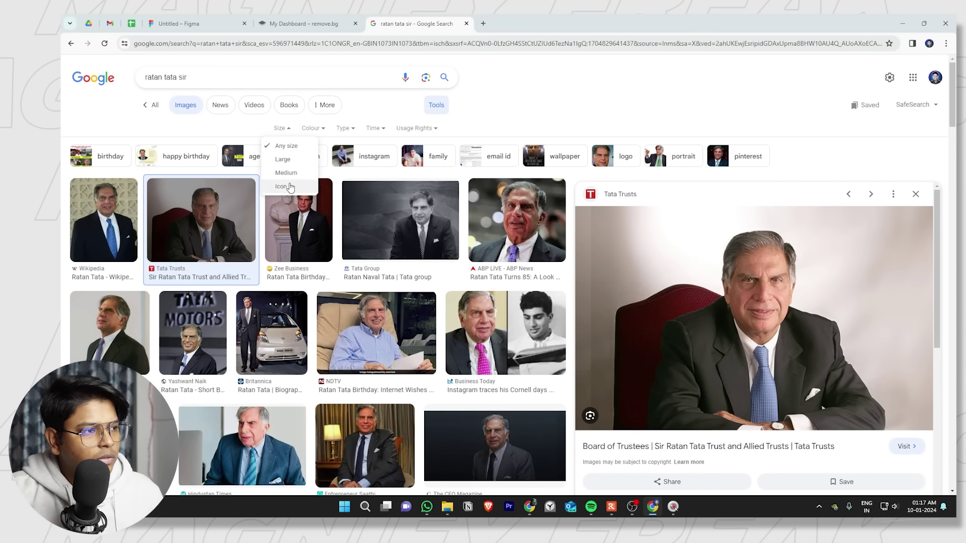
left_click(280, 157)
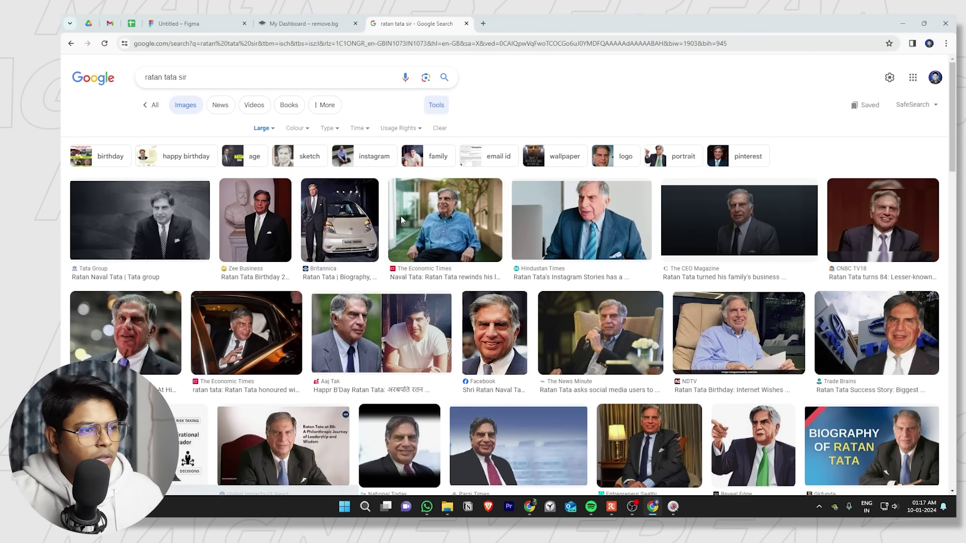
Open the preview of The Economic Times portrait with the blue shirt and copy the image.
left_click(446, 220)
right_click(712, 221)
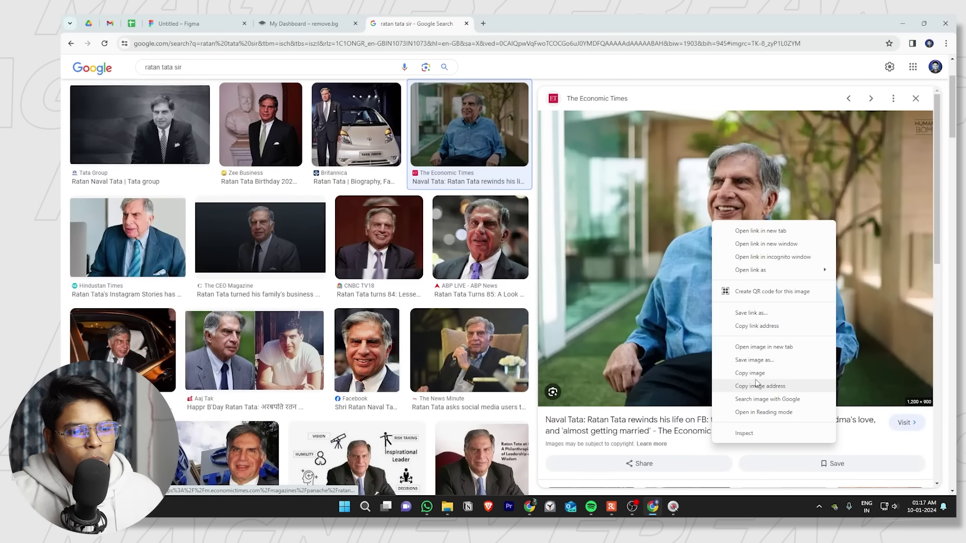
left_click(740, 374)
Paste the copied portrait into the Figma file, allowing clipboard access, and move it to the upper-left area of the canvas.
left_click(236, 19)
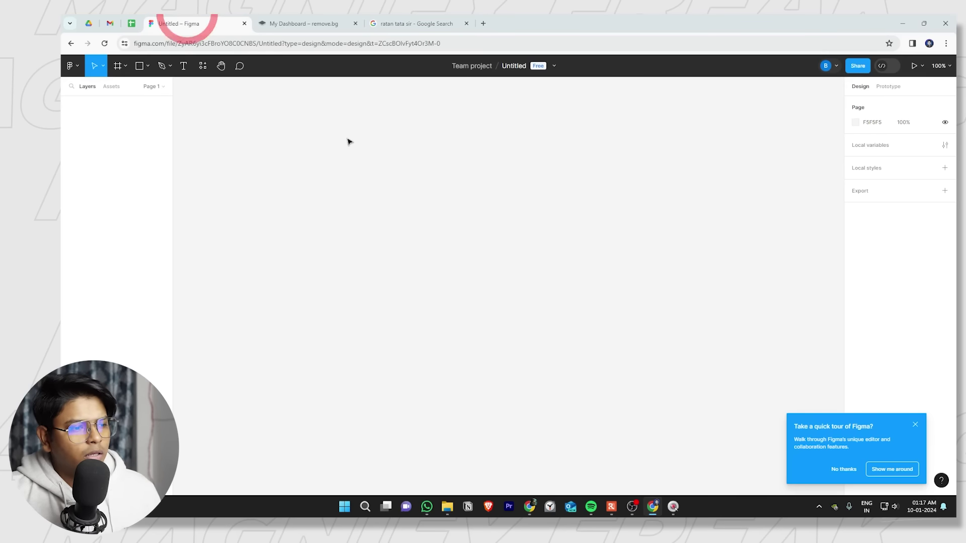
key("ctrl+v")
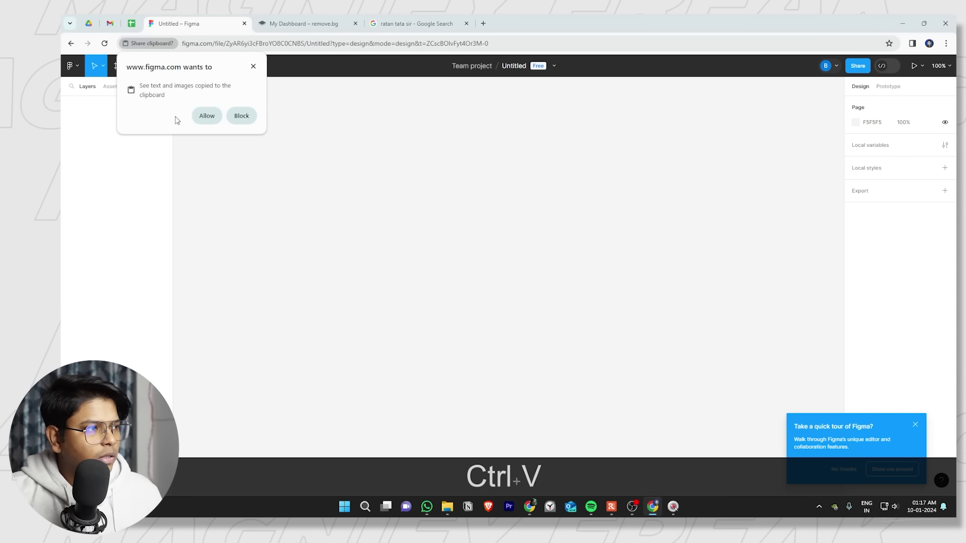
left_click(207, 116)
key("alt")
scroll(548, 232, "down", 4)
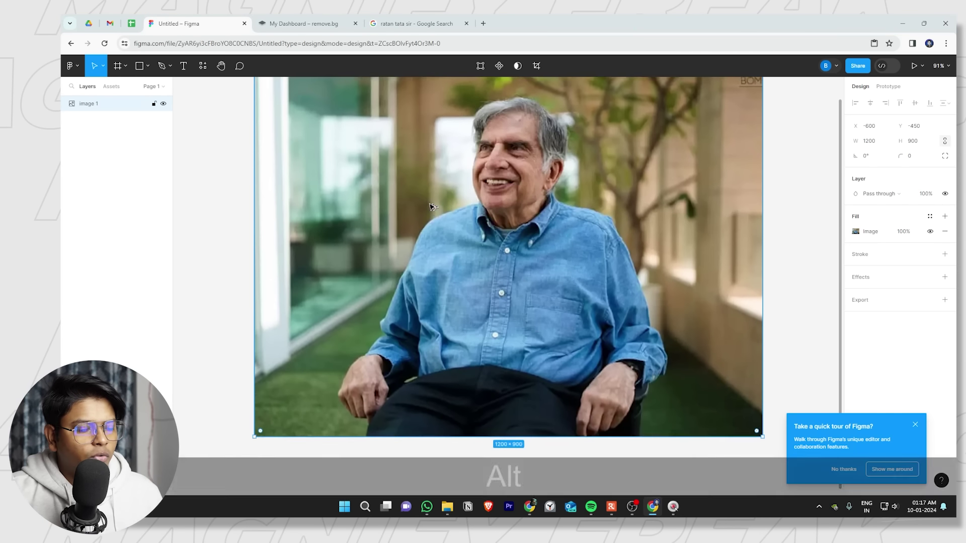
key("alt")
key("ctrl")
scroll(438, 215, "up", 5)
scroll(438, 216, "down", 5)
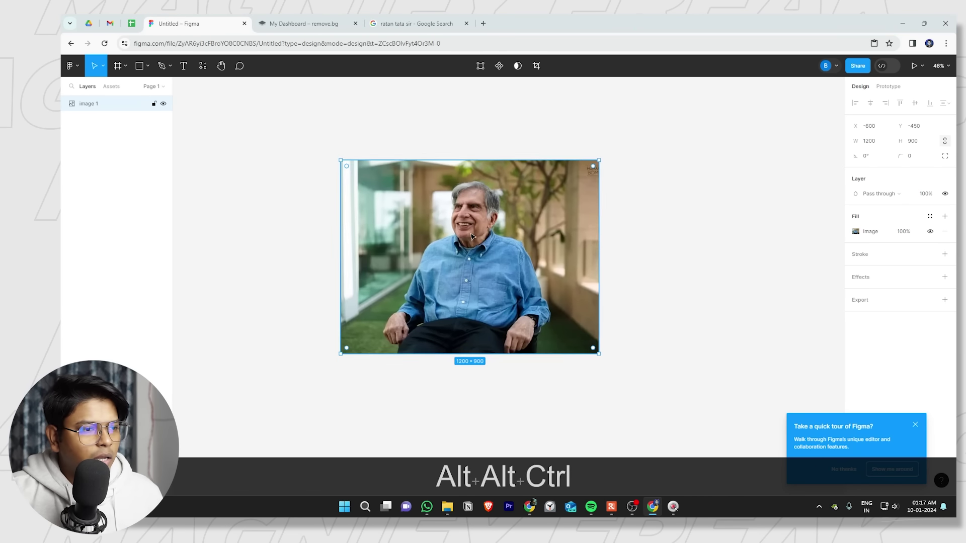
left_click_drag(478, 232, 373, 203)
Run the Remove BG plugin on the pasted portrait and move the cutout slightly further up and left.
right_click(372, 203)
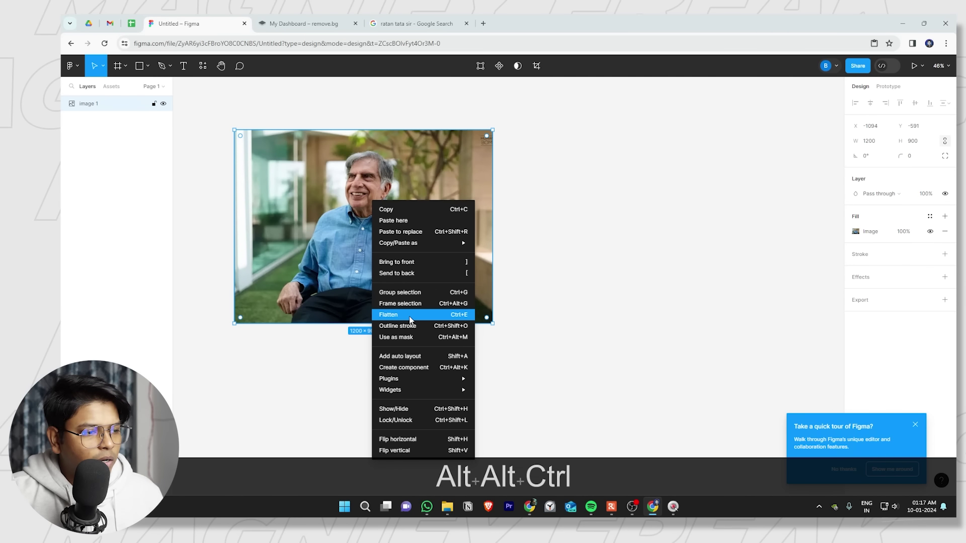
mouse_move(417, 380)
left_click(527, 388)
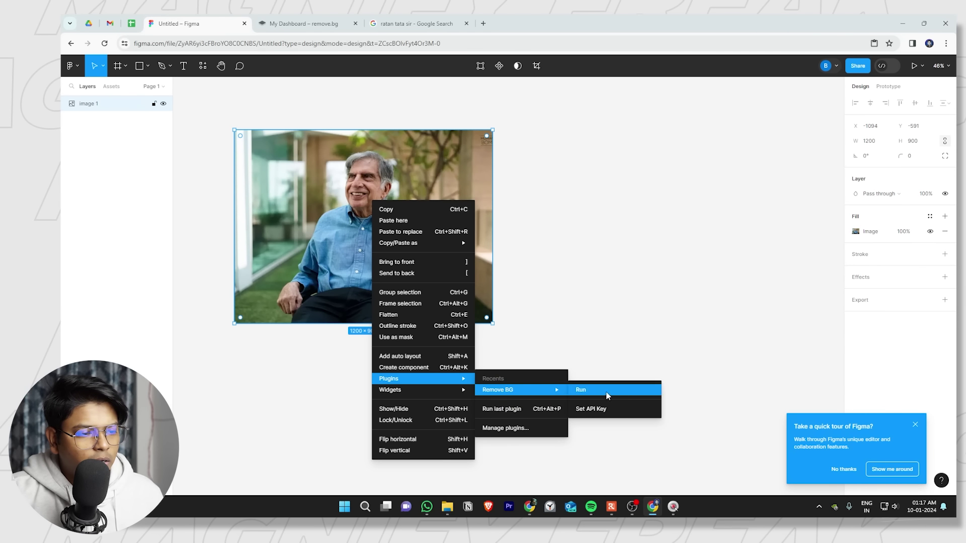
left_click(584, 389)
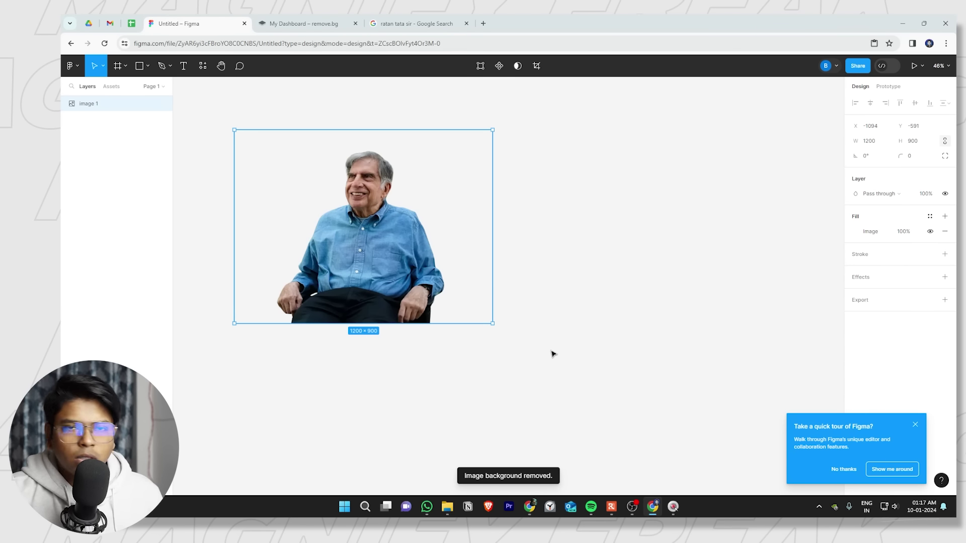
left_click_drag(356, 227, 313, 216)
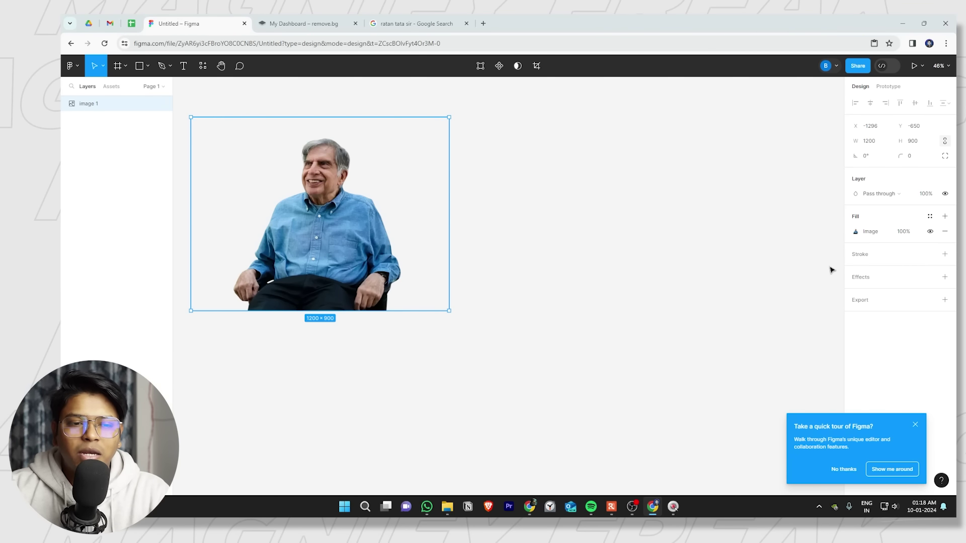
Add an export setting of 2x PNG to the portrait cutout and export it.
left_click(858, 301)
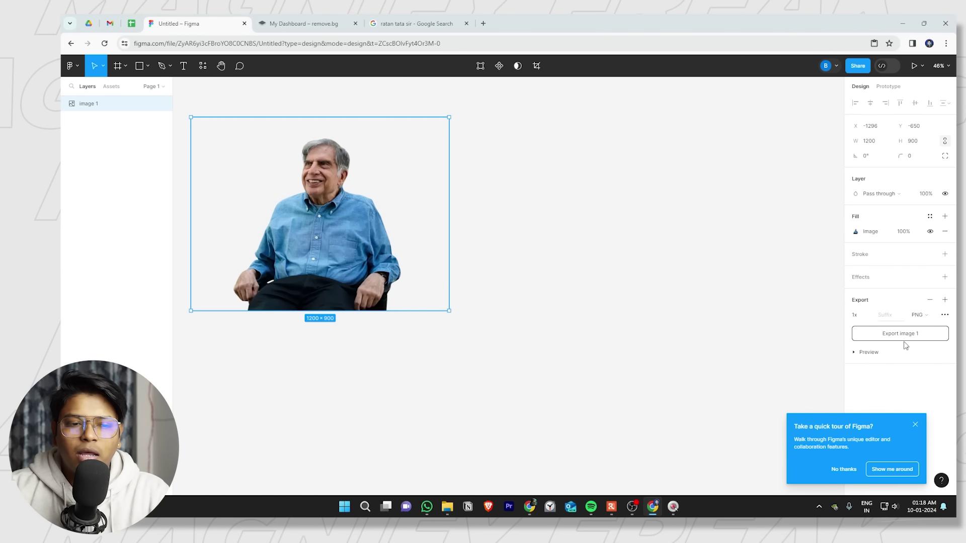
left_click(867, 315)
left_click(867, 338)
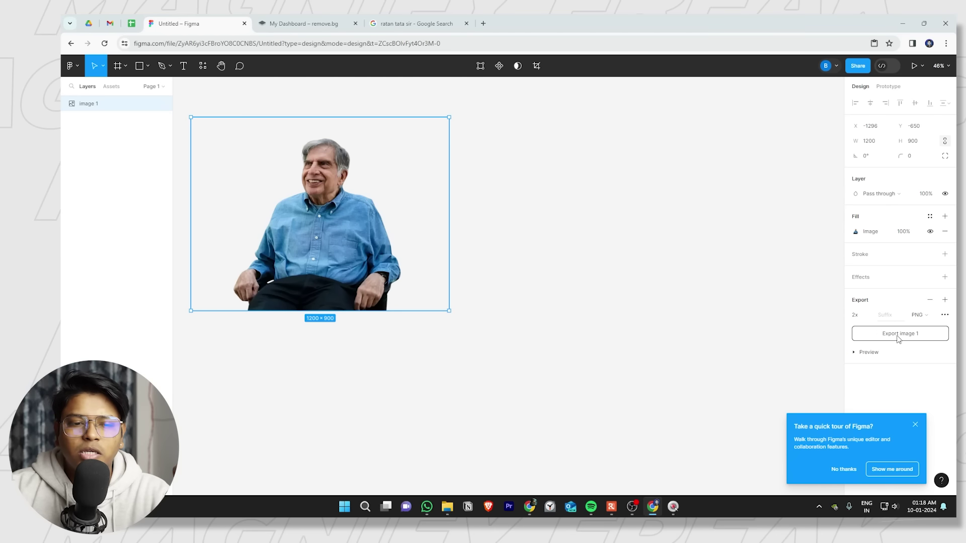
left_click(900, 334)
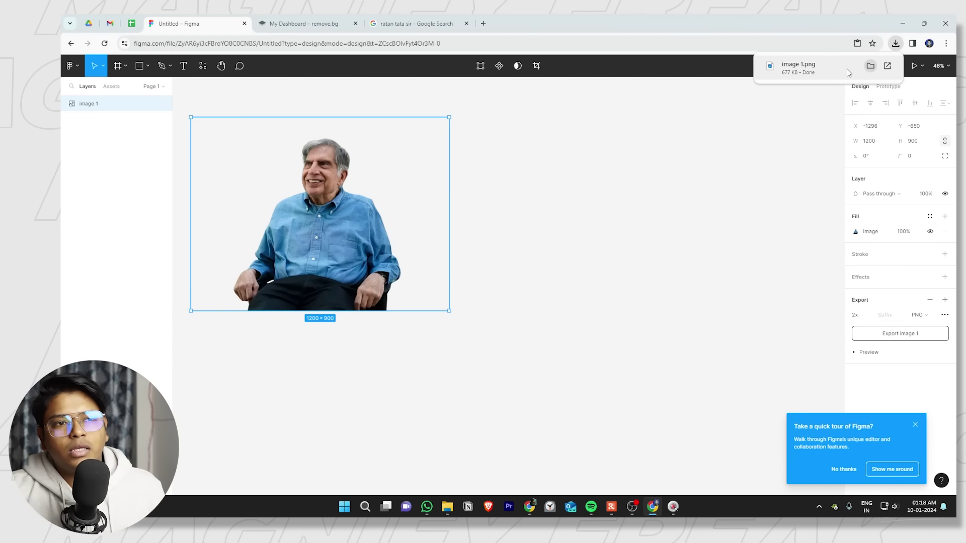
Show the exported image 1.png in the Downloads folder, view its transparent background and close the viewer.
left_click(871, 66)
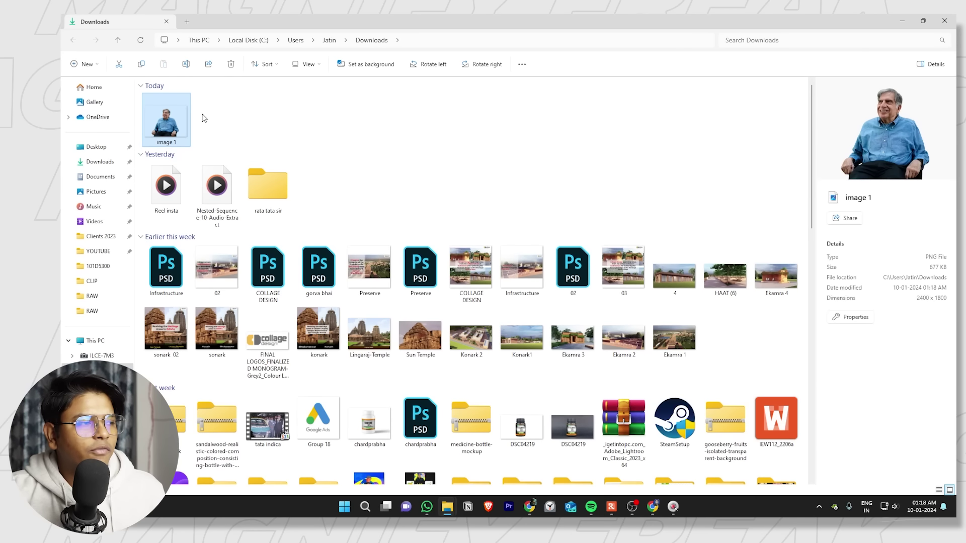
double_click(171, 123)
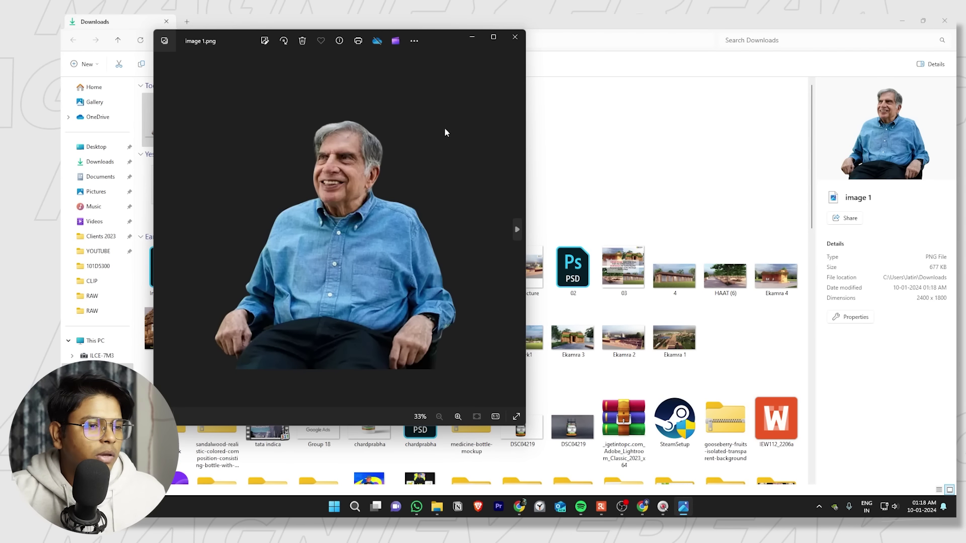
left_click(514, 39)
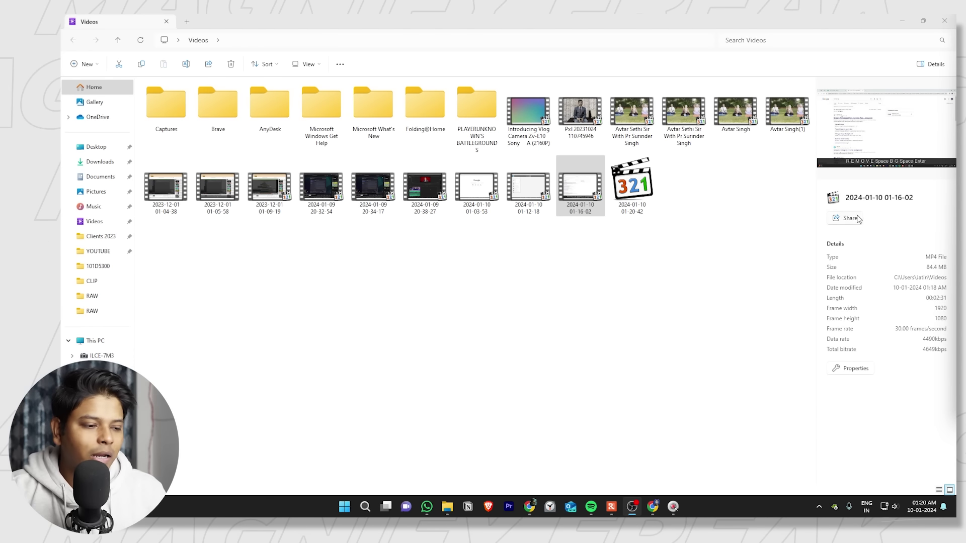
Launch Adobe Premiere Pro and start a new project named "RATA TATA SIR".
left_click(509, 508)
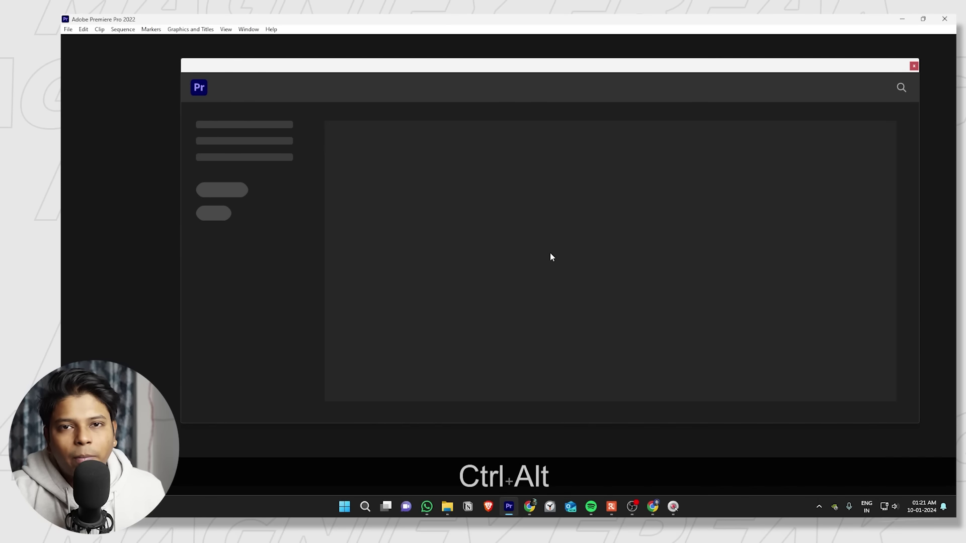
key("ctrl+alt+n")
key("BackSpace")
key("BackSpace")
type("RATATA")
key("BackSpace")
key("BackSpace")
key("BackSpace")
key("BackSpace")
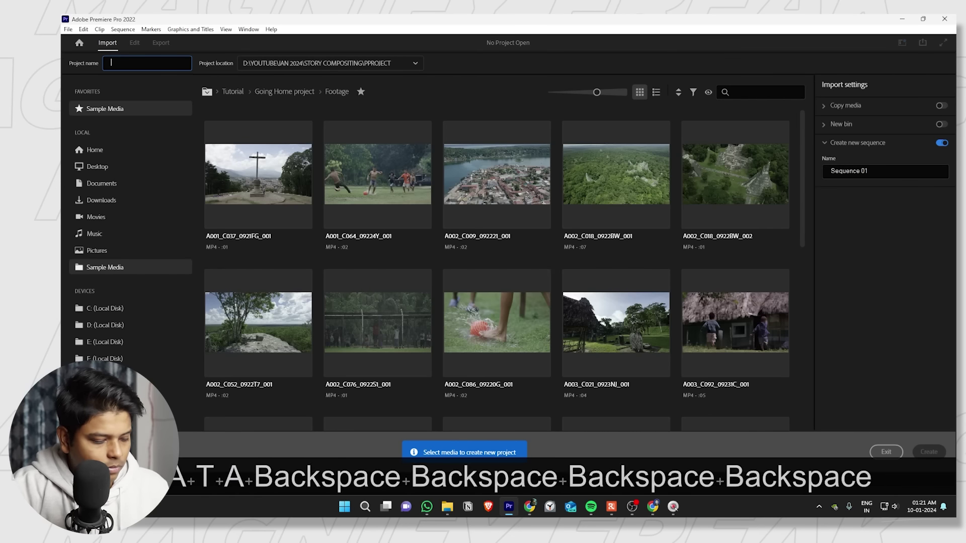
type("TA TATA SIR")
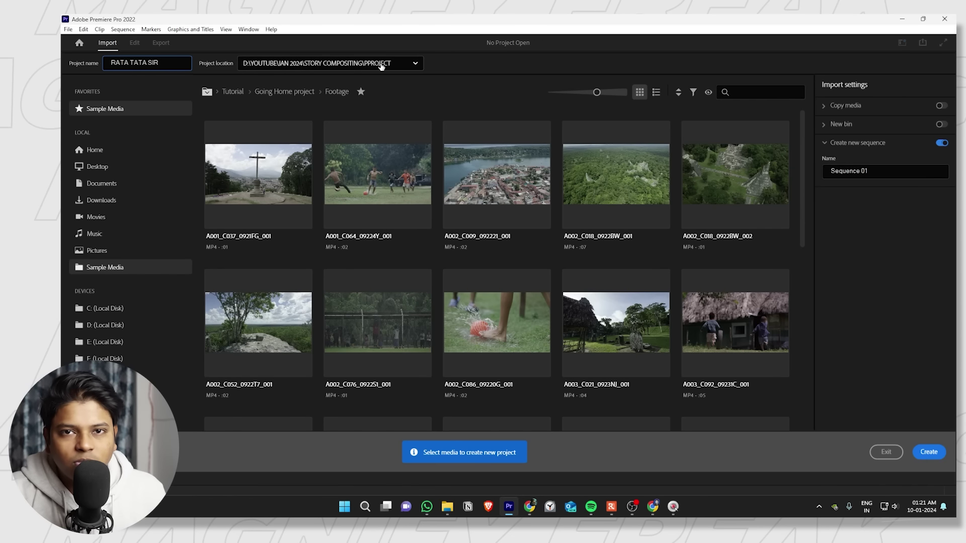
Browse for the project location and create and open a folder "TUTORIAL RATAN TATA SIR" in Downloads.
left_click(408, 67)
left_click(104, 138)
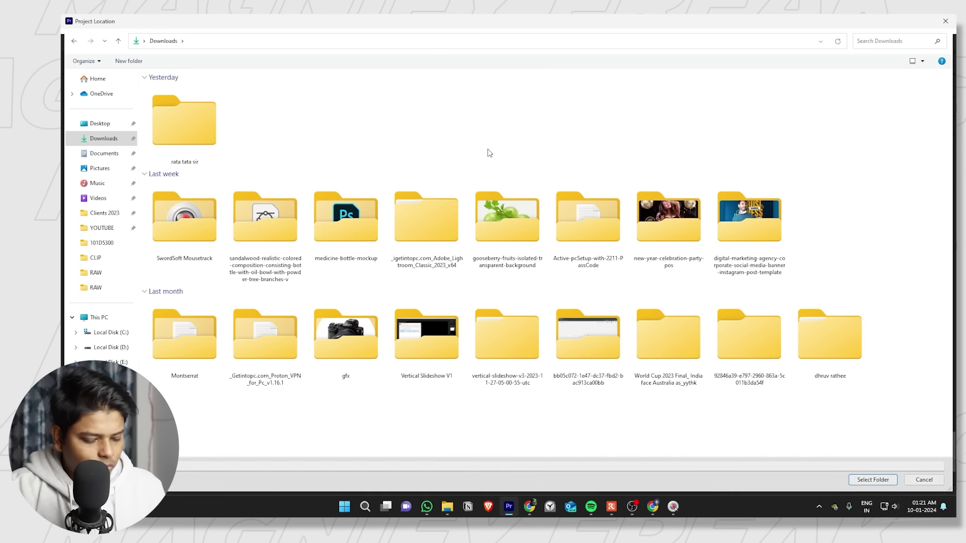
key("ctrl+shift+n")
type("TUTORIAL RATAN TATA SIR")
key("Return")
key("Return")
Add a "PROJECT" subfolder, choose it as the project location and create the project.
key("ctrl+shift+n")
key("BackSpace")
type("PROJECT")
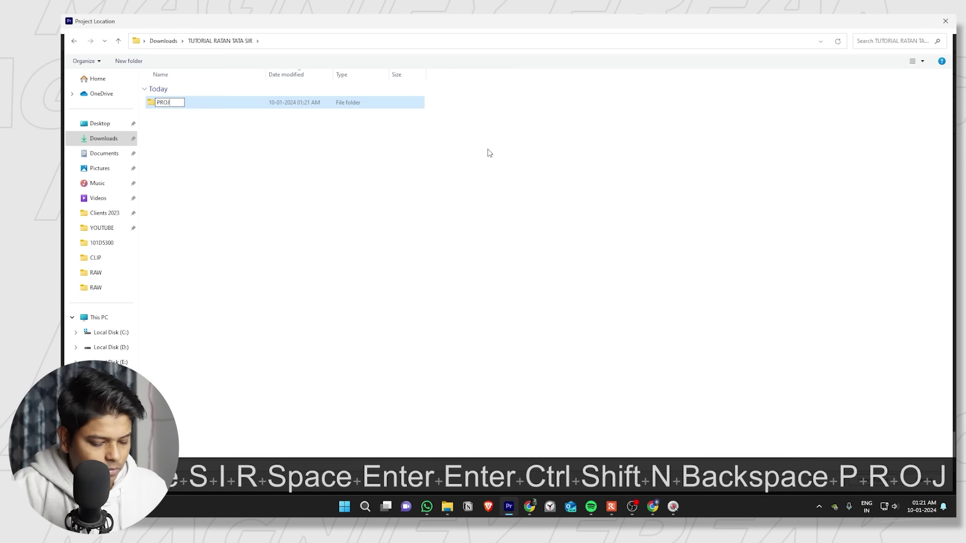
key("Return")
key("Return")
left_click(878, 481)
left_click(924, 453)
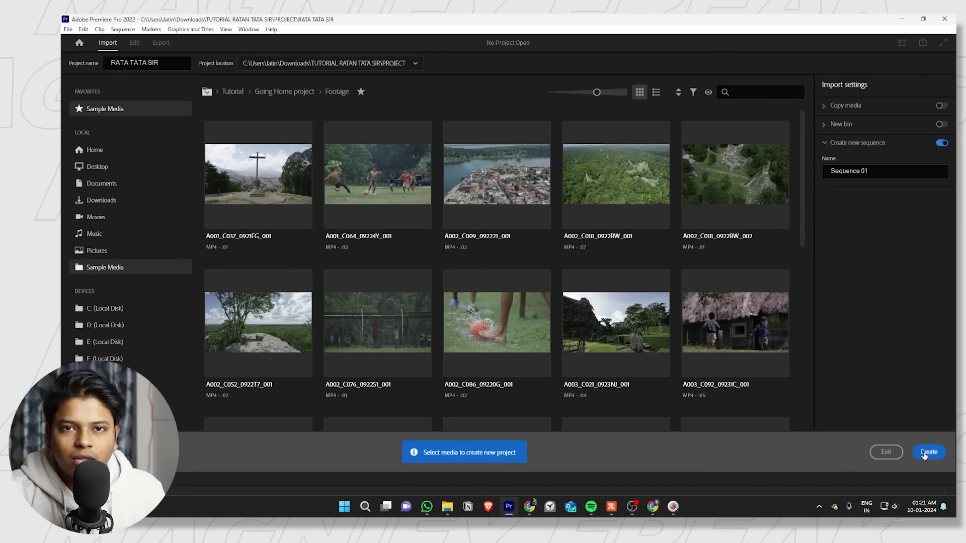
left_click(887, 453)
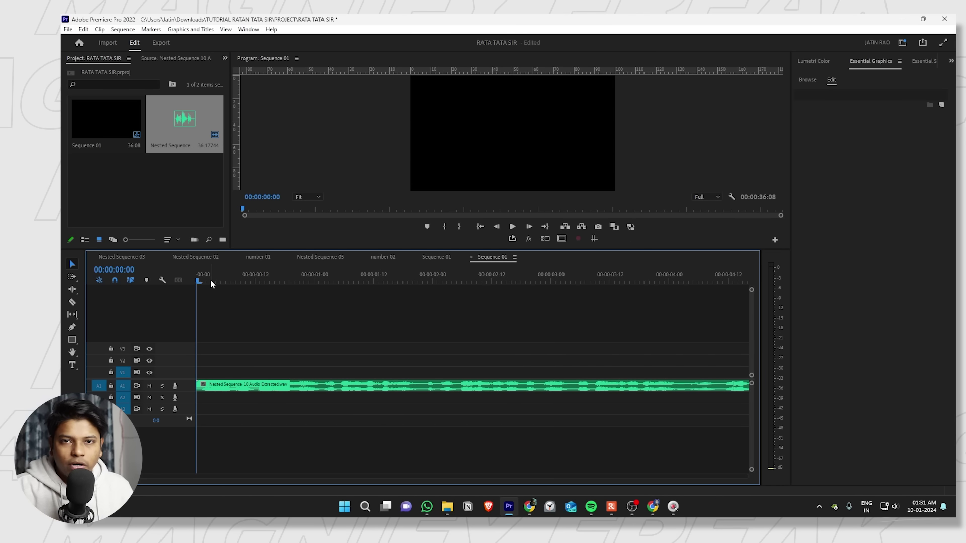
Expand audio track A1 to show the voice-over's waveform and play Sequence 01 from the start.
double_click(189, 386)
scroll(279, 387, "down", 3, "alt")
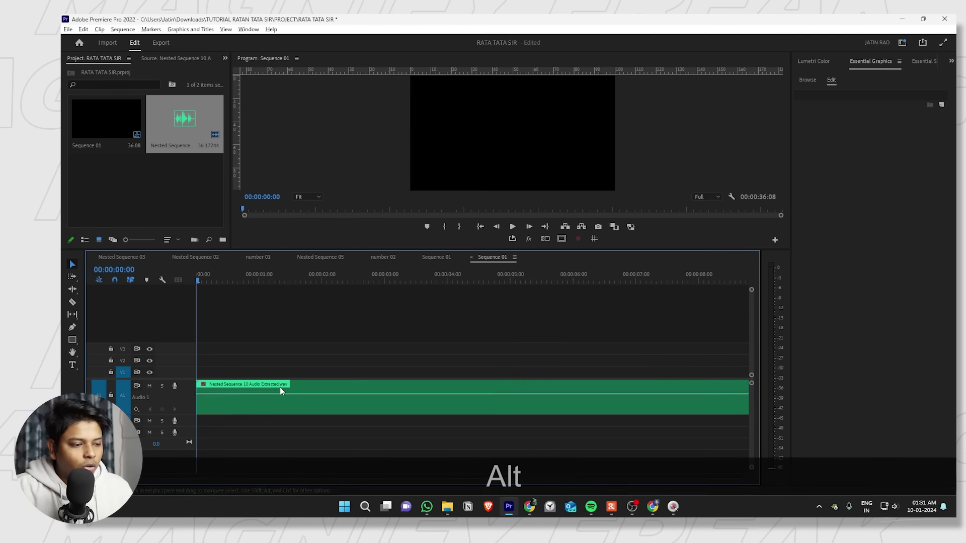
scroll(293, 373, "down", 4, "alt")
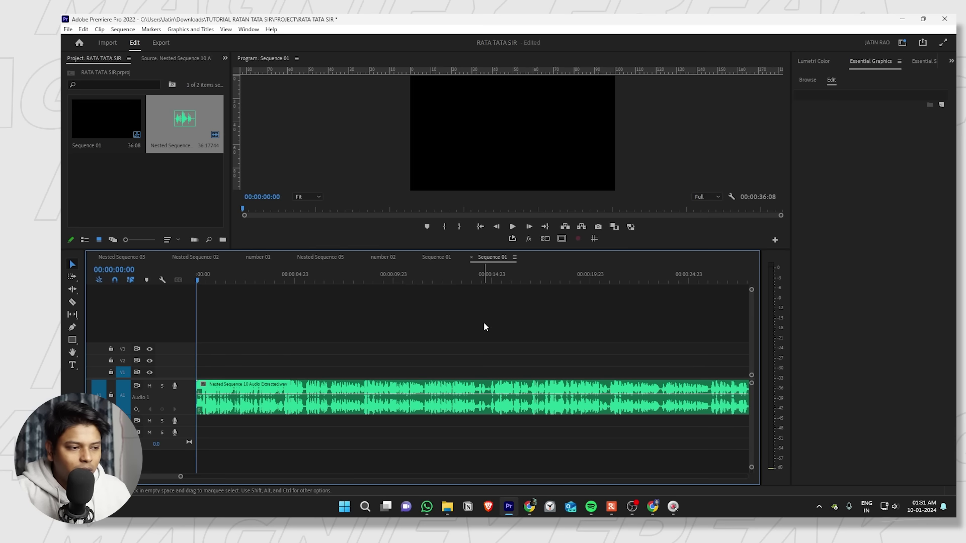
key("space")
scroll(468, 352, "down", 3)
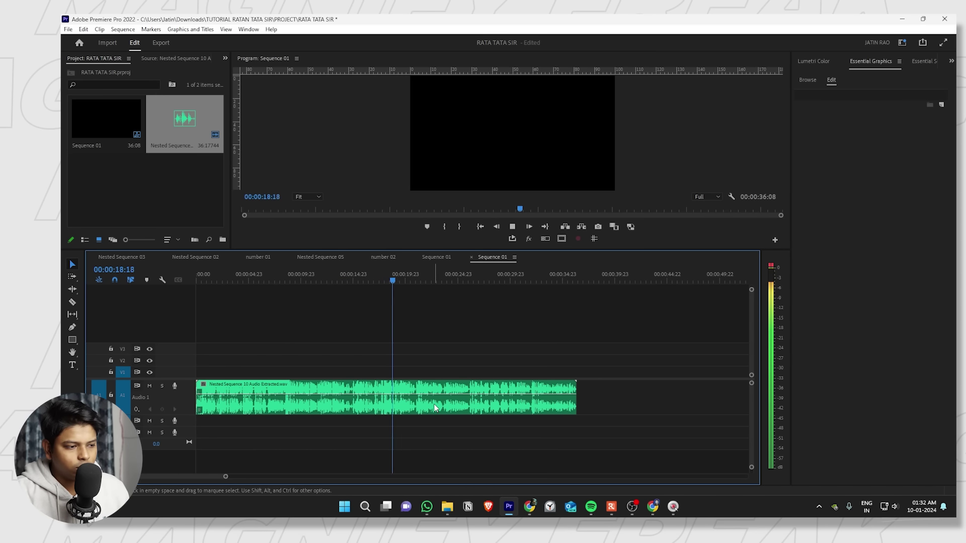
Select the audio clip on A1 and lower its volume by three increments, then raise it by two.
left_click(466, 399)
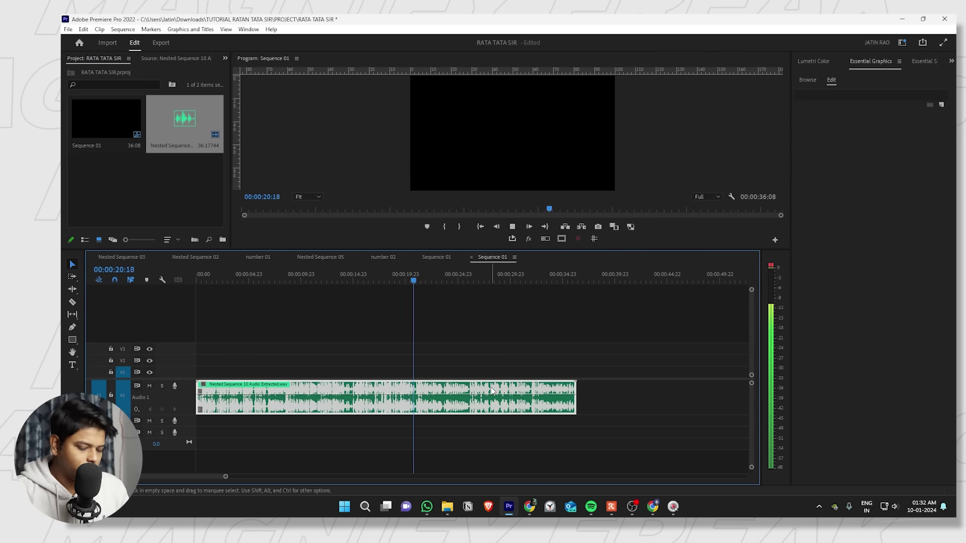
key("bracketleft")
key("bracketleft")
key("bracketleft")
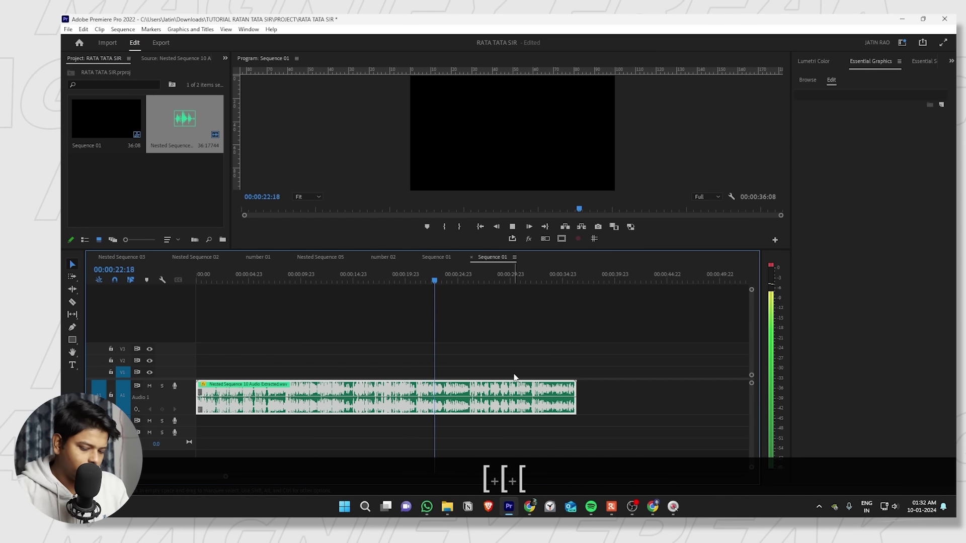
key("bracketright")
key("bracketright")
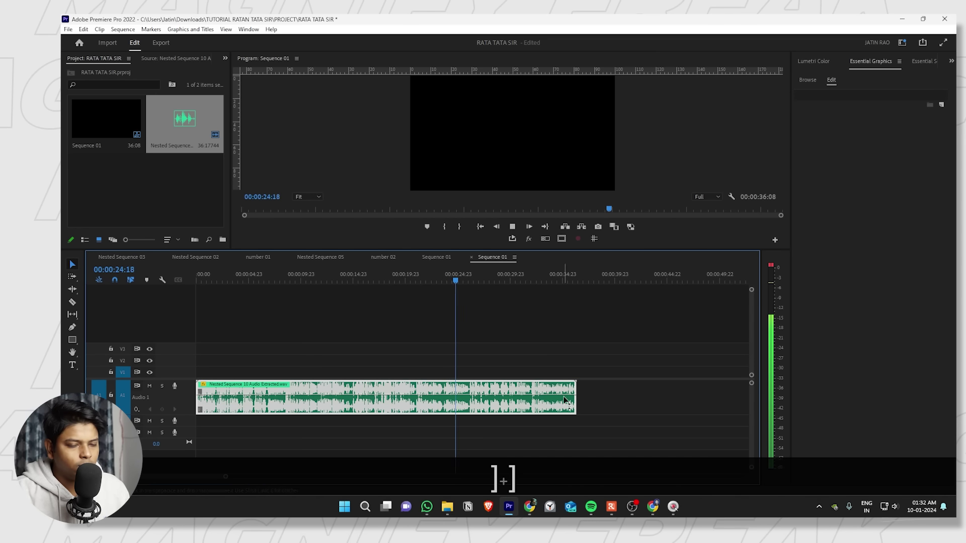
Return the playhead to the start of the sequence.
key("alt")
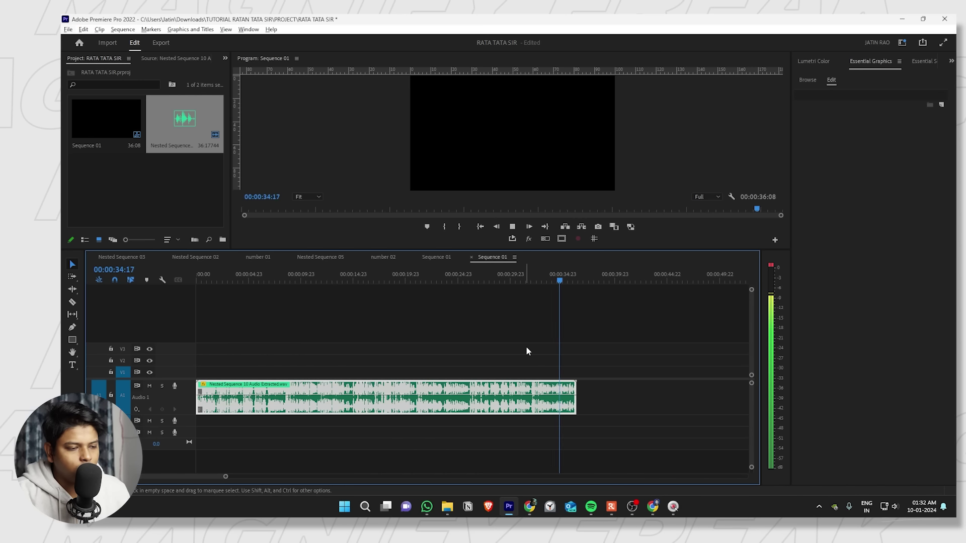
key("alt+space")
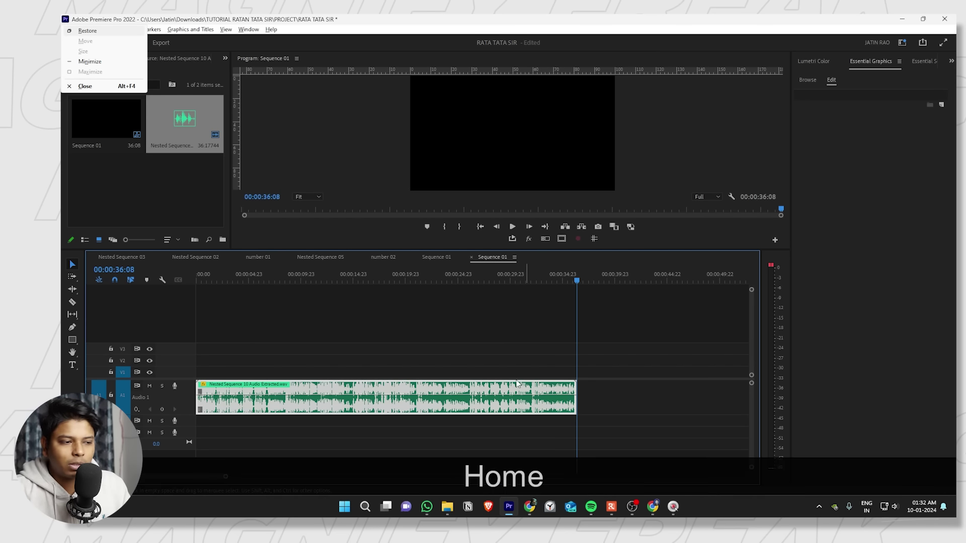
left_click(517, 360)
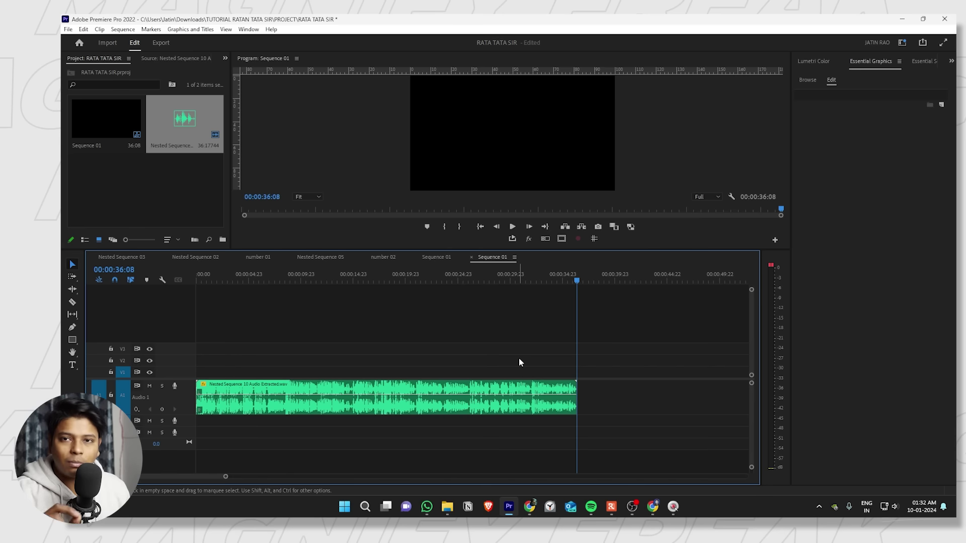
key("Home")
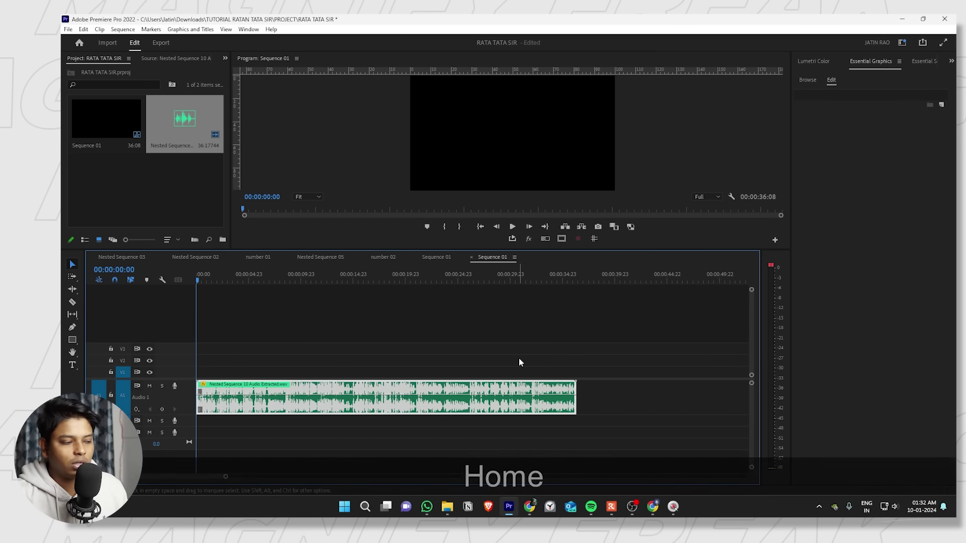
Play the opening second of Sequence 01 to check the voice-over's level.
left_click(500, 360)
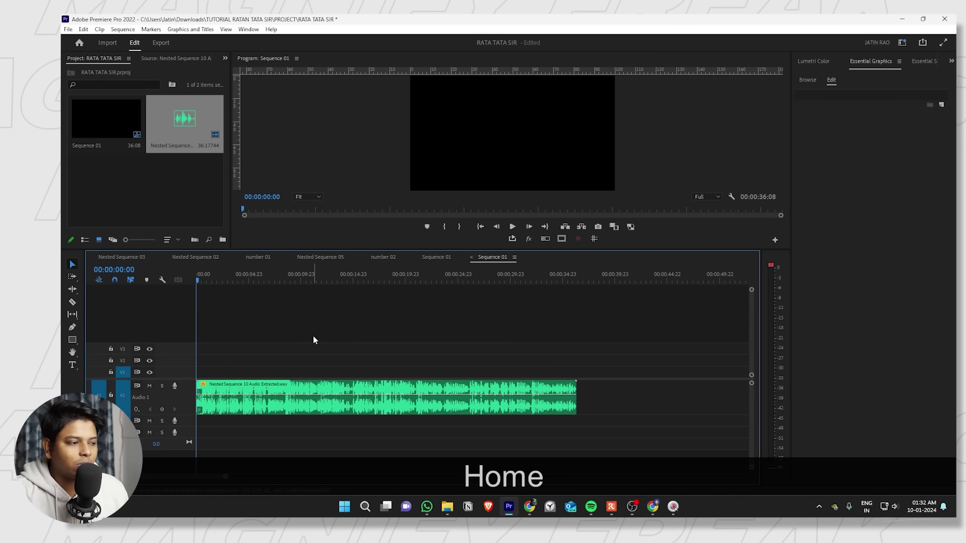
key("space")
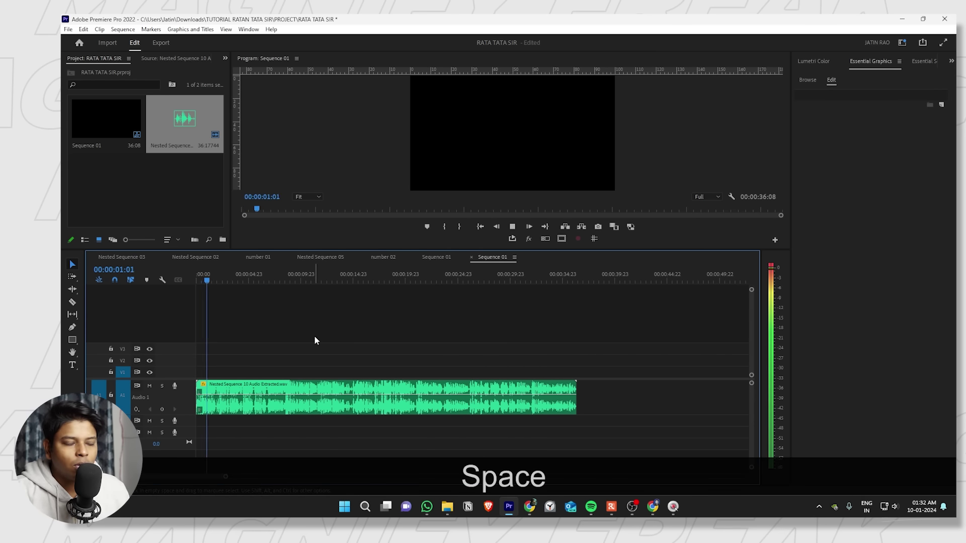
key("space")
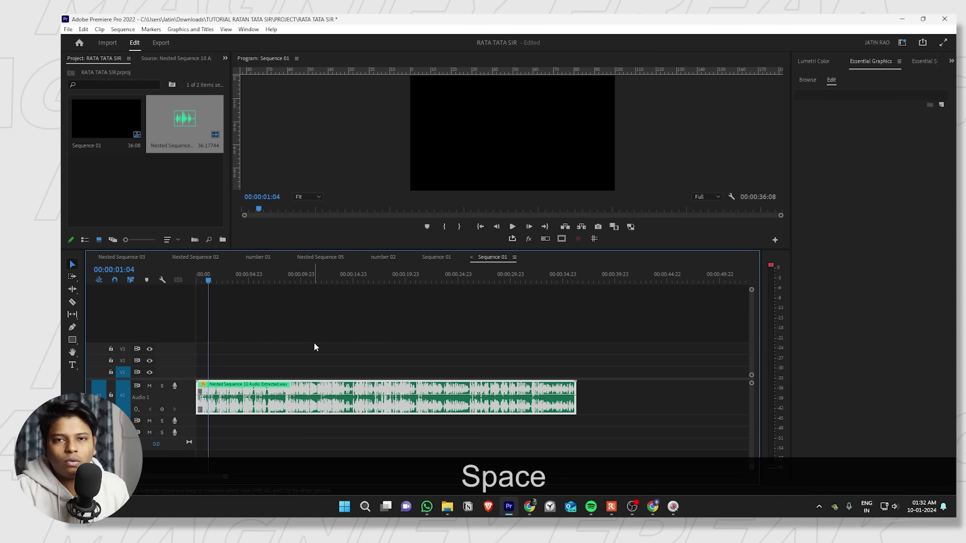
Review the frame size, timebase and other settings of Sequence 01 and accept them.
left_click(123, 29)
left_click(145, 40)
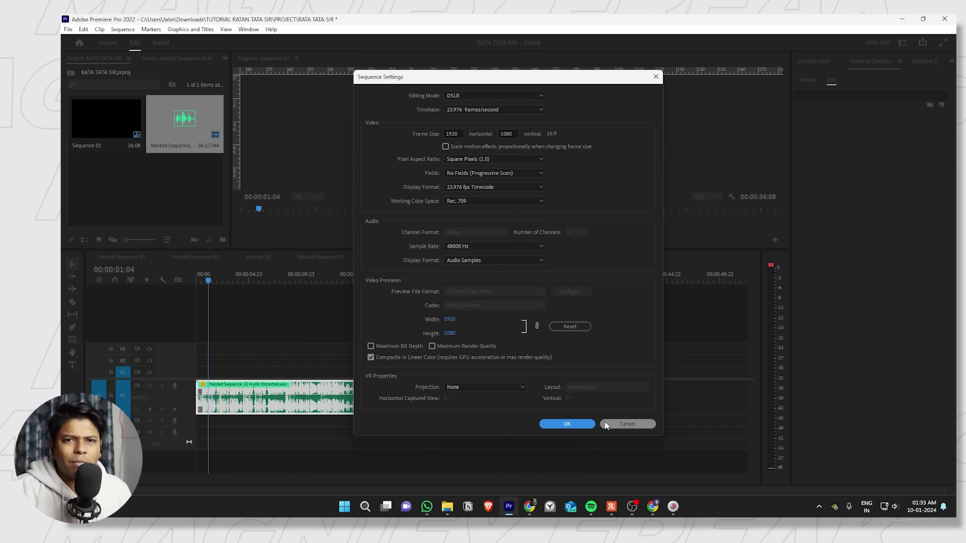
left_click(565, 424)
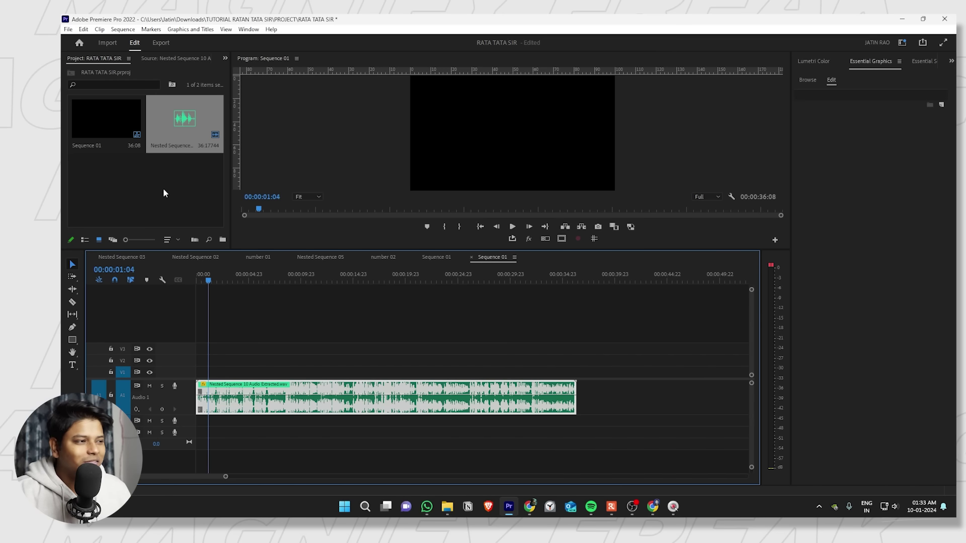
Import 2015_05_dark-grid-pattern from the ALL VIDEO ASSET folder on Local SSD (G:) and place it on V1 across the voice-over's full length.
double_click(139, 194)
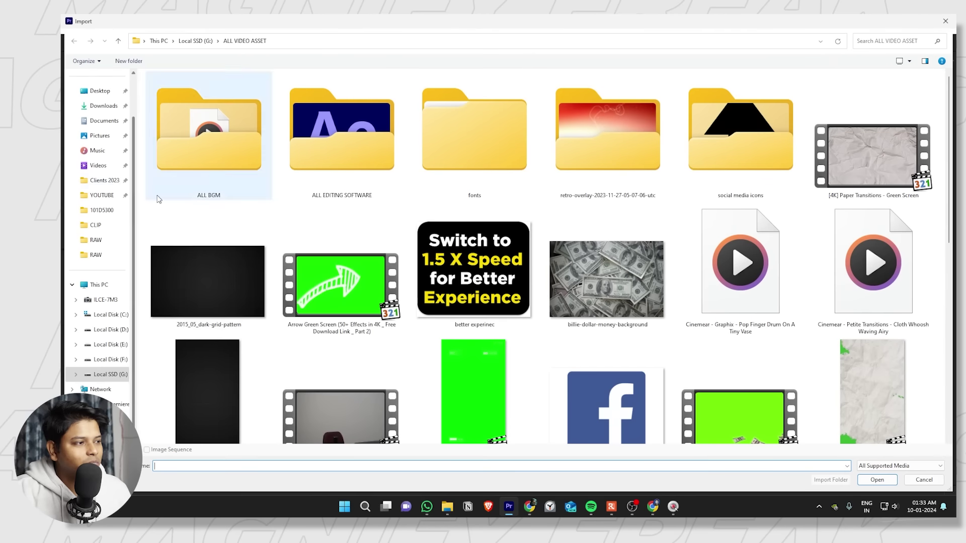
left_click(107, 375)
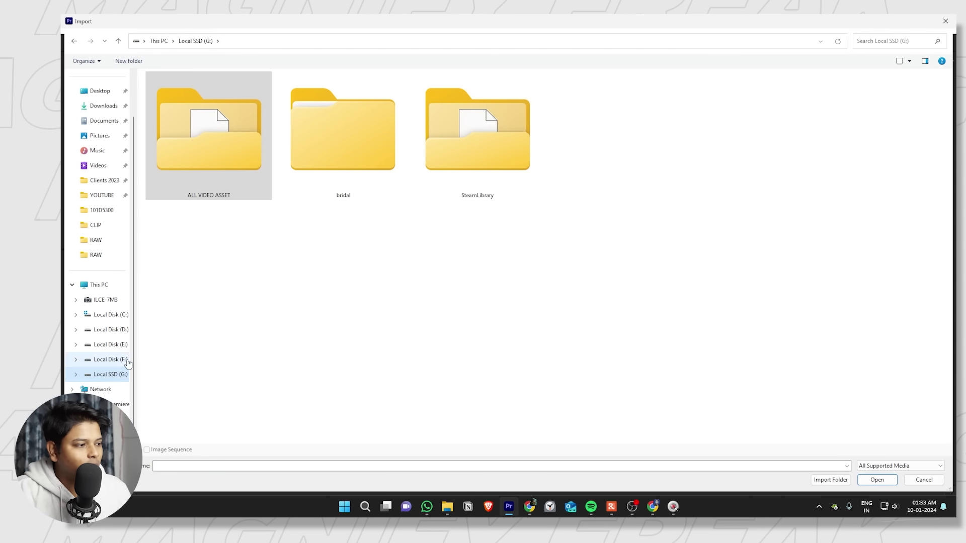
left_click(193, 159)
double_click(192, 159)
double_click(209, 296)
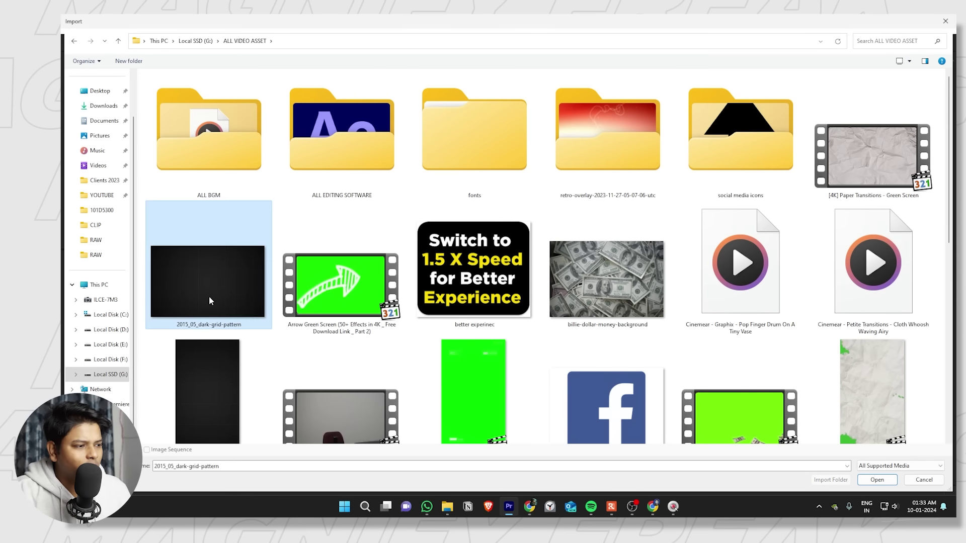
left_click_drag(105, 183, 577, 373)
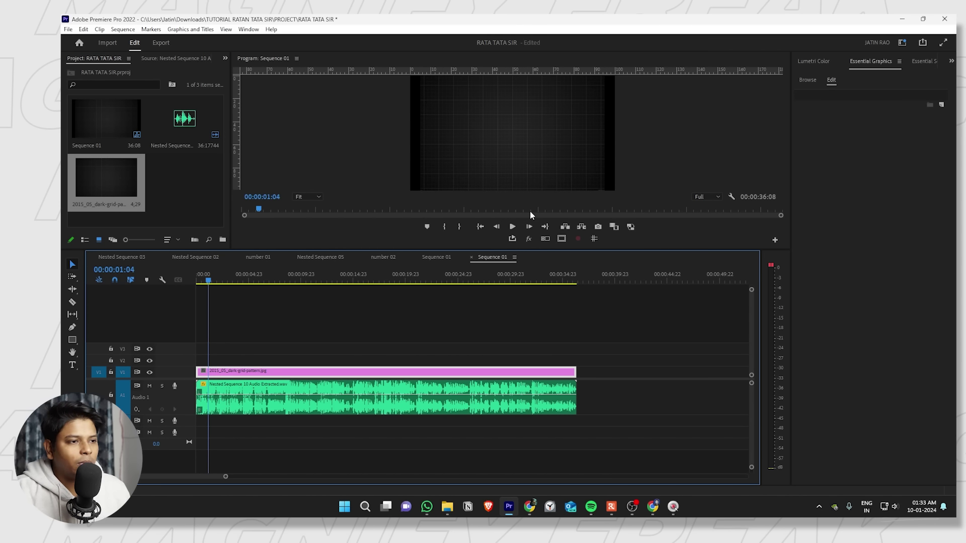
key("grave")
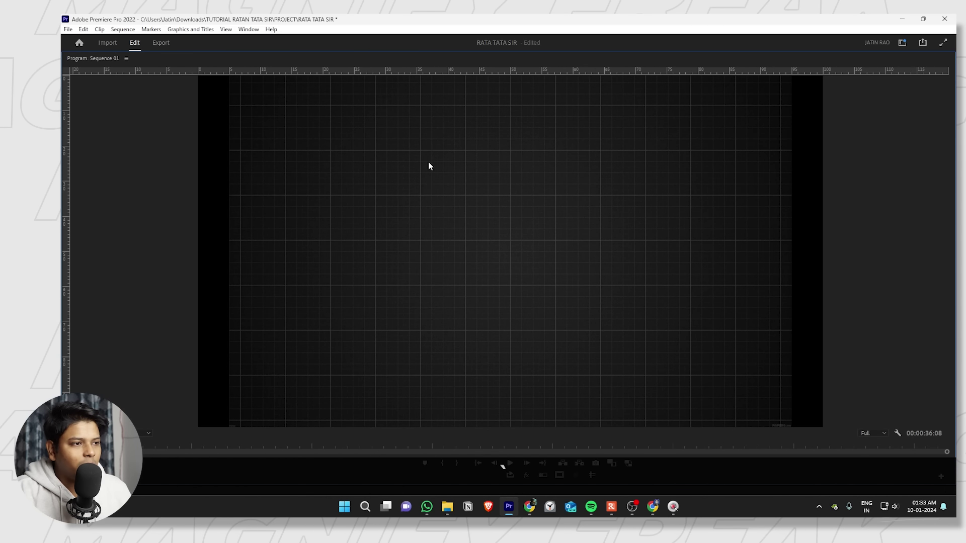
key("grave")
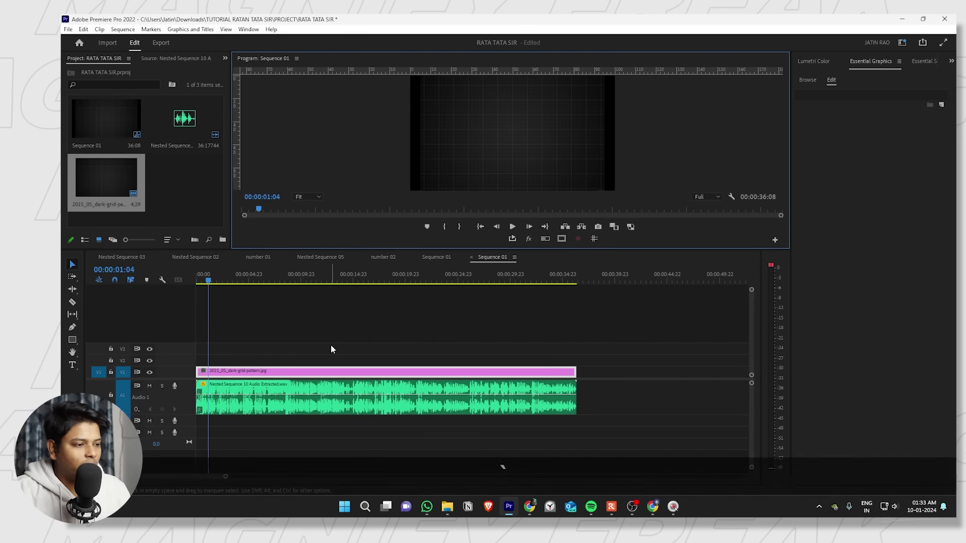
Try Set to Frame Size on the dark grid clip on V1, check its Motion values and undo the change.
right_click(300, 373)
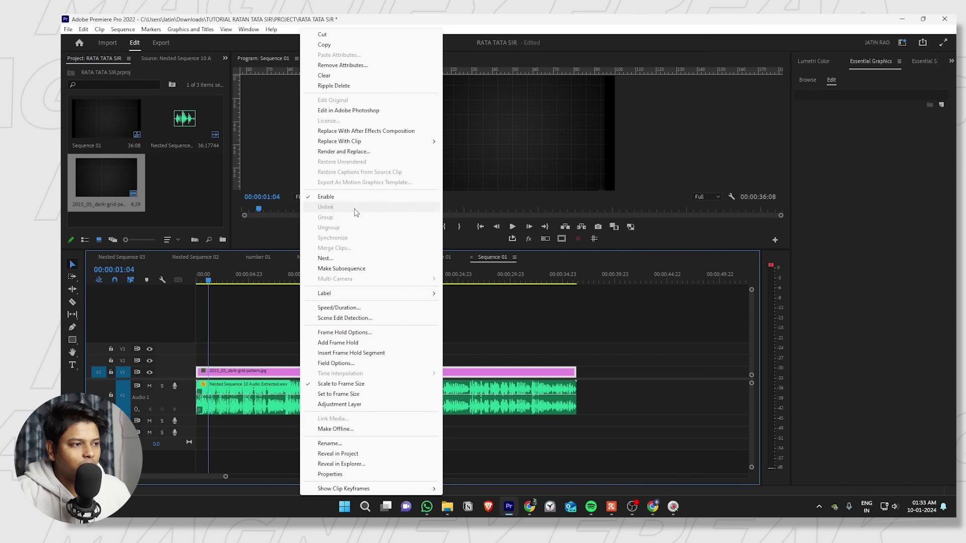
left_click(352, 394)
key("shift+5")
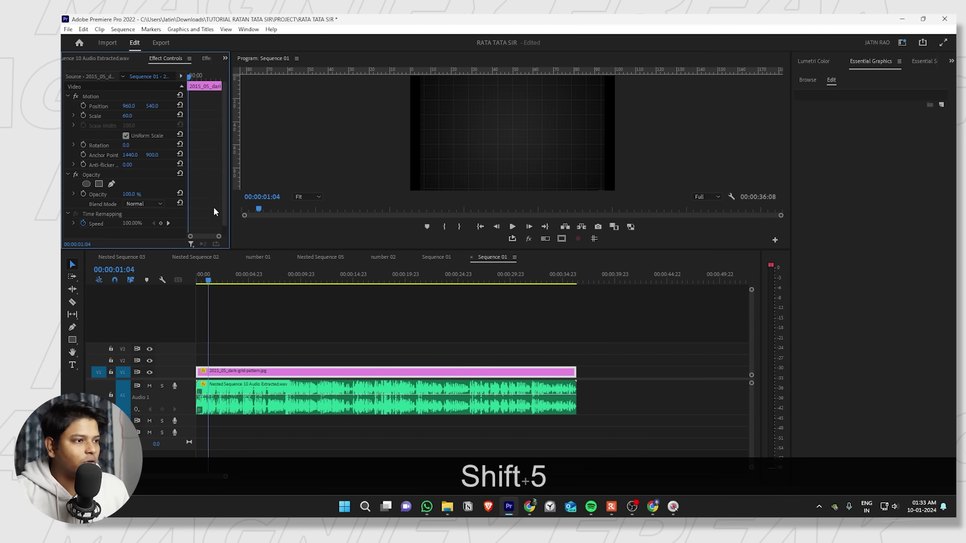
left_click(288, 309)
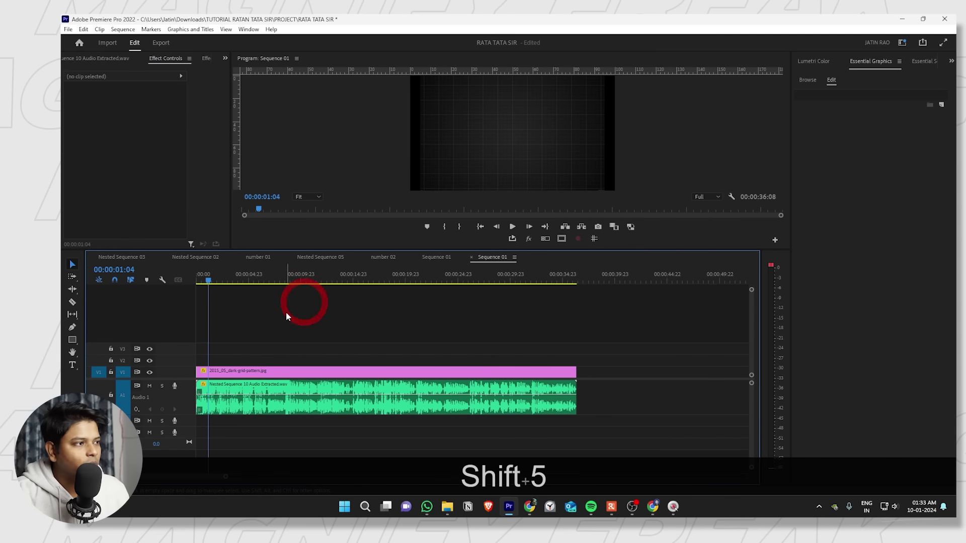
left_click(259, 372, "ctrl")
key("ctrl+z")
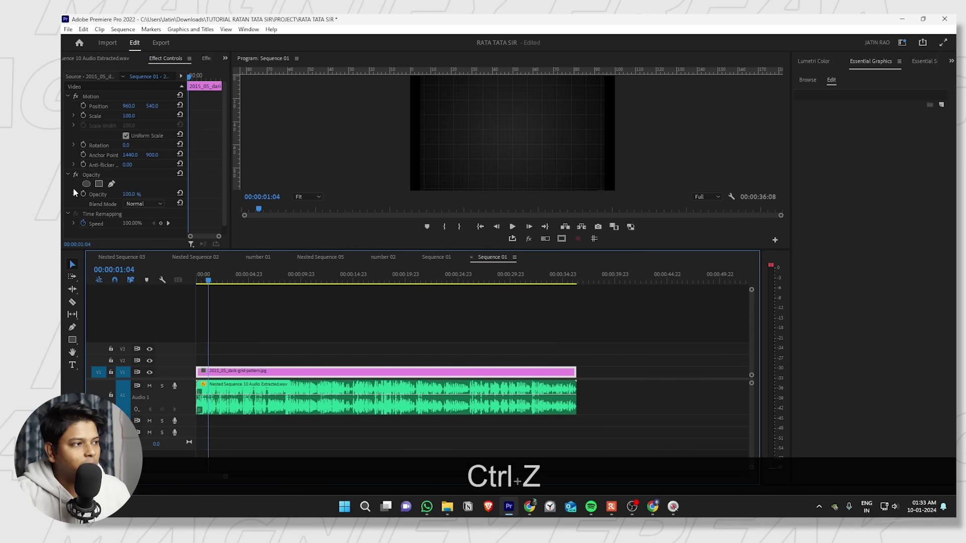
Apply Set to Frame Size to the dark grid clip, raise its Scale to 72 and preview the frame full screen.
key("ctrl+1")
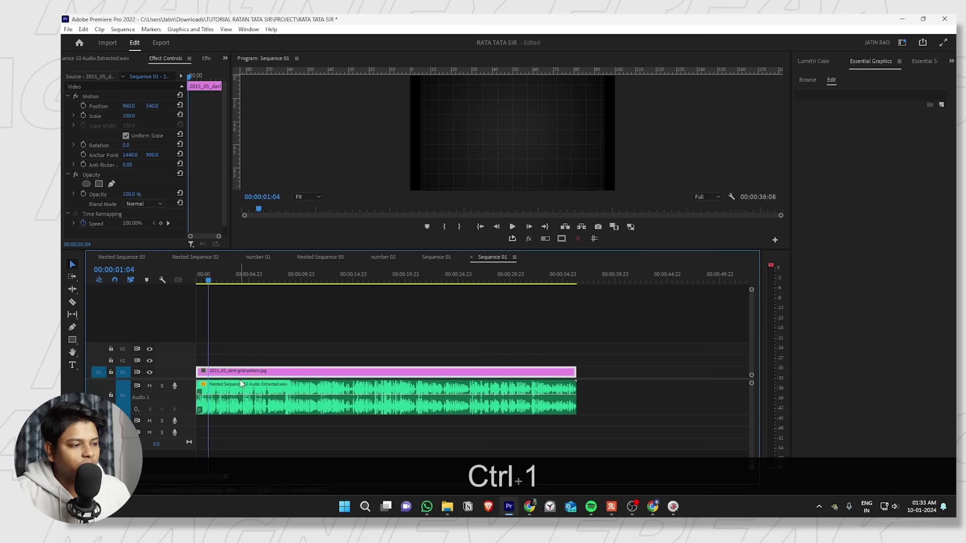
right_click(243, 373)
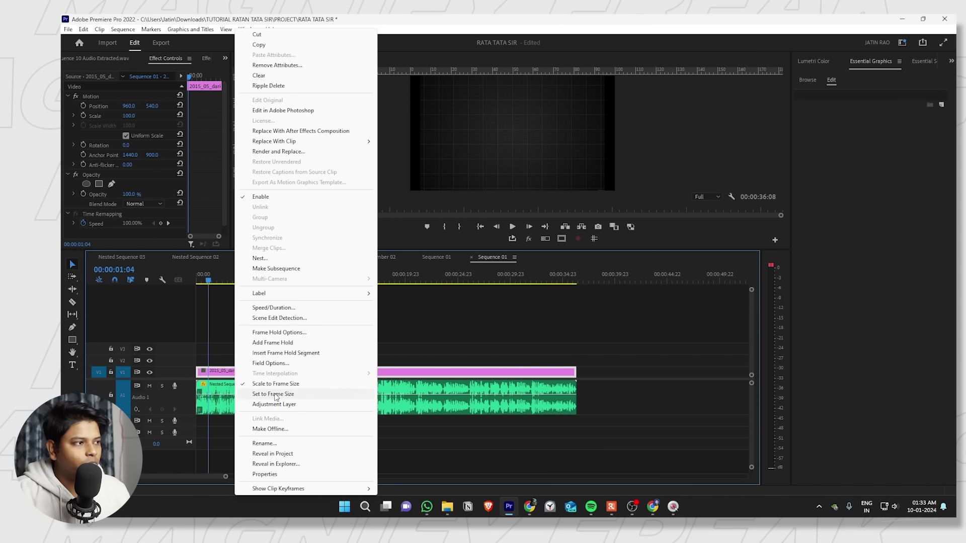
left_click(273, 394)
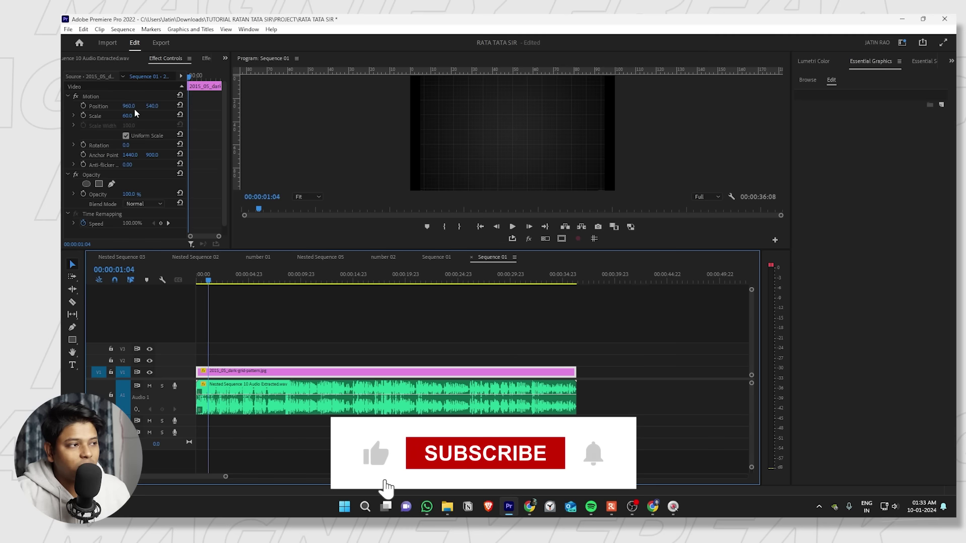
left_click_drag(128, 116, 135, 116)
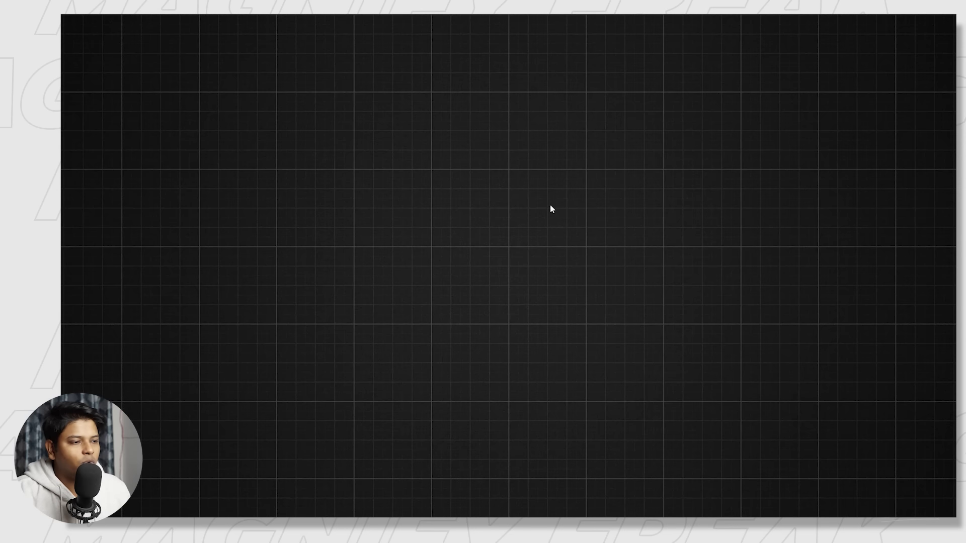
key("ctrl+grave")
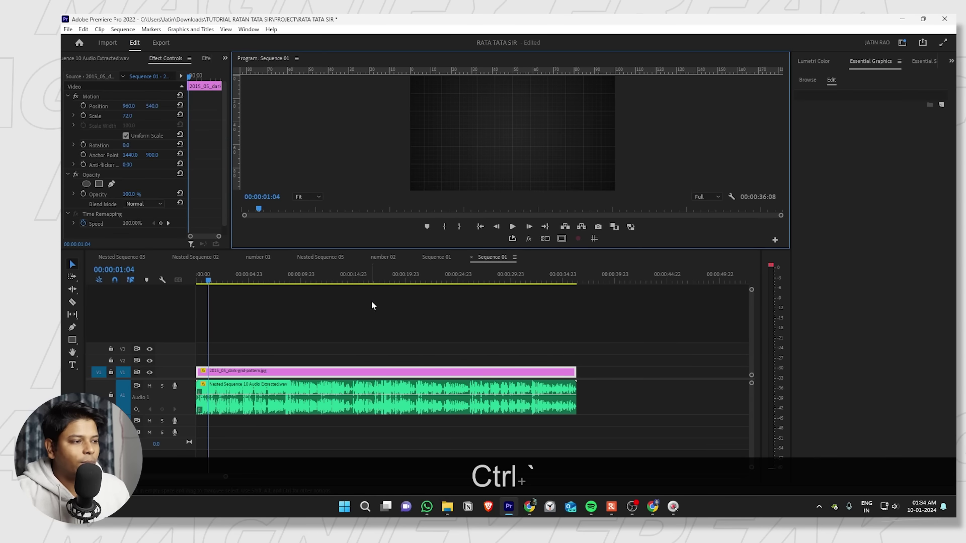
Import the Real-time Fire Particles Overlay video from ALL VIDEO ASSET and place it on V2 at the start of the sequence.
left_click_drag(209, 283, 147, 276)
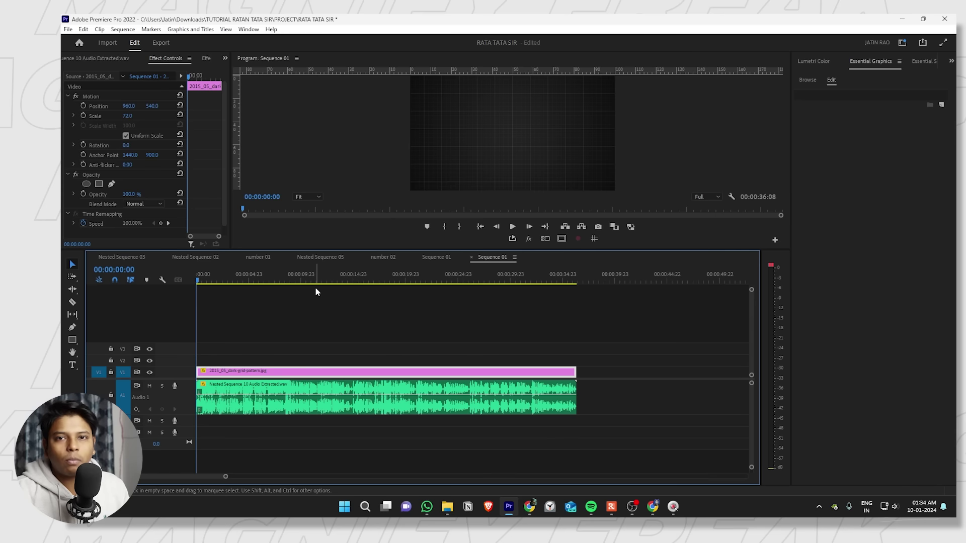
key("shift+1")
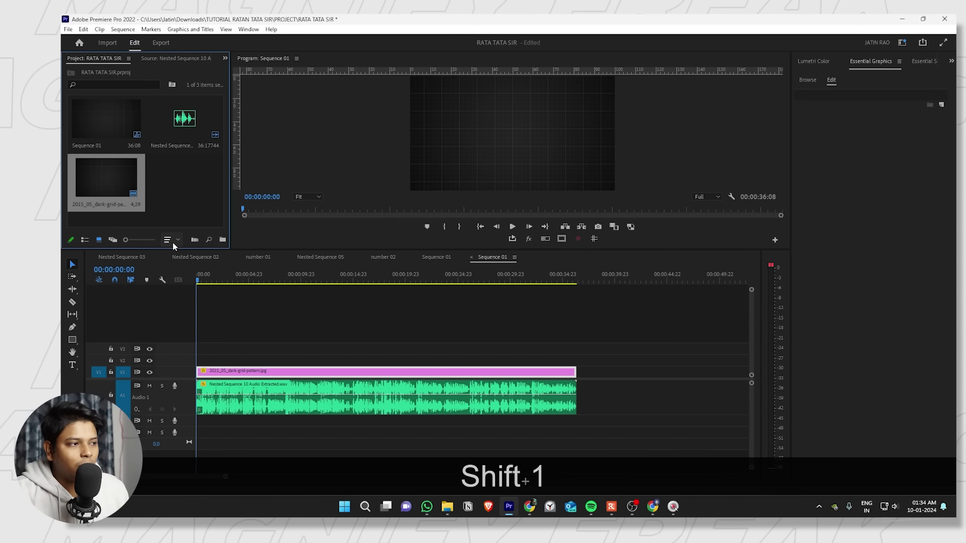
double_click(180, 197)
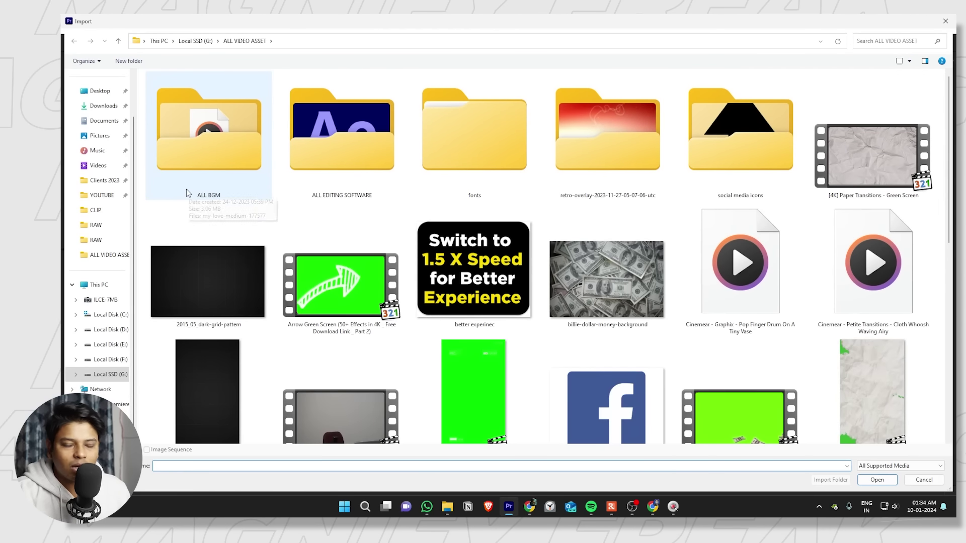
scroll(327, 216, "down", 3)
scroll(578, 329, "down", 5)
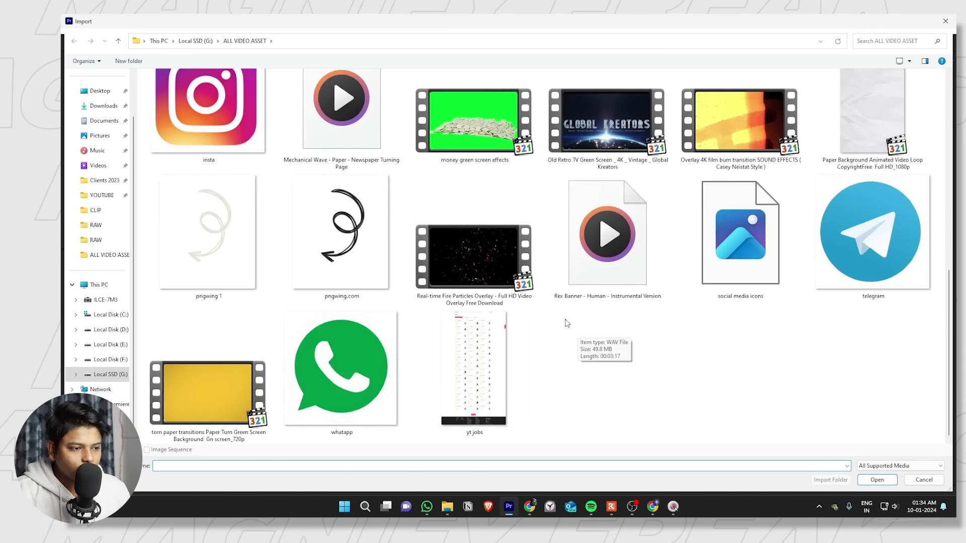
double_click(477, 265)
left_click_drag(185, 195, 198, 361)
Cut the fire particles clip at the end of the grid background and delete the excess part.
key("c")
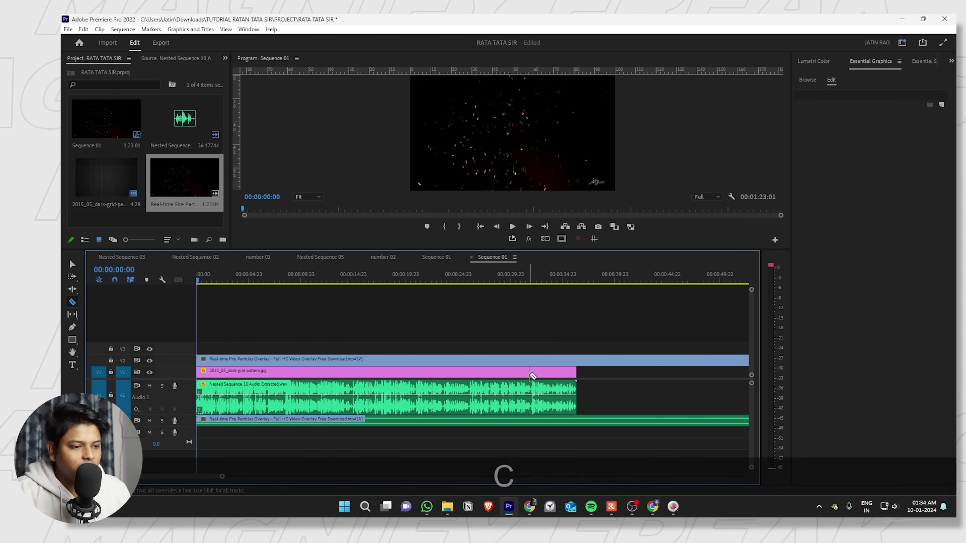
left_click(576, 361)
key("v")
left_click(610, 361)
key("Delete")
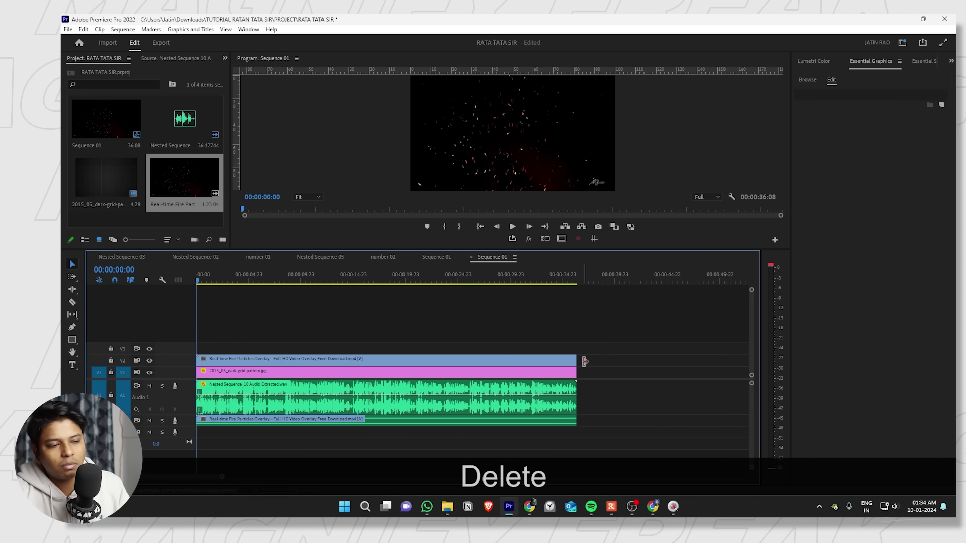
Delete only the linked audio of the fire particles clip from track A2.
left_click(365, 443)
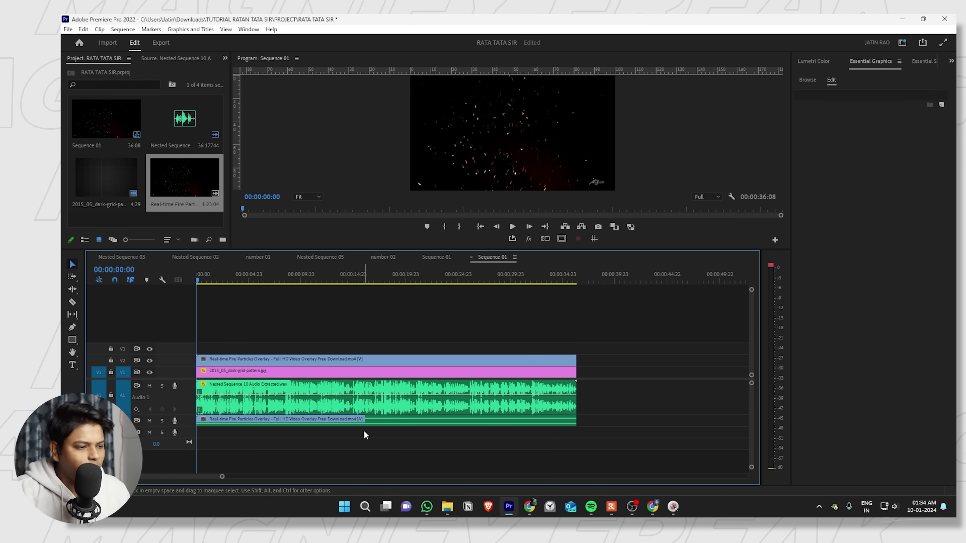
left_click(373, 424, "alt")
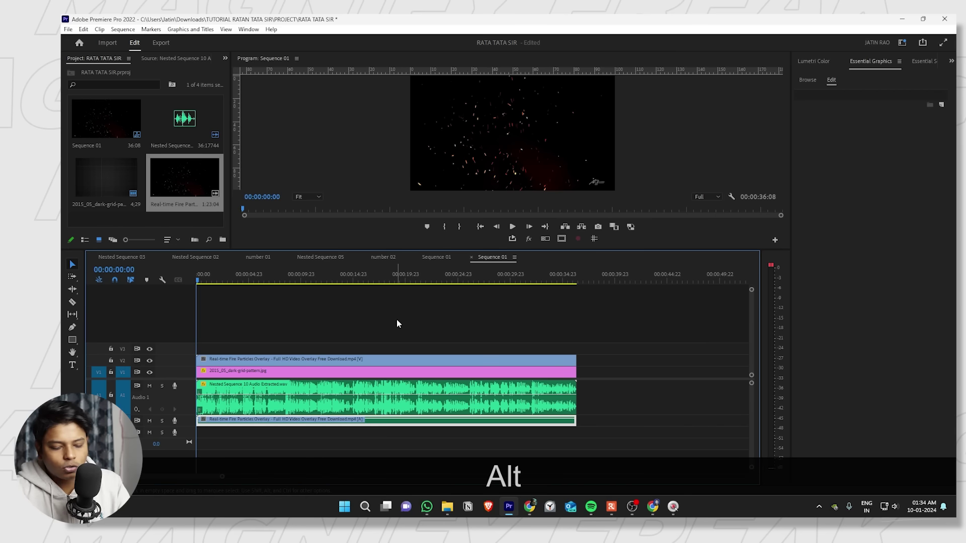
left_click(337, 448)
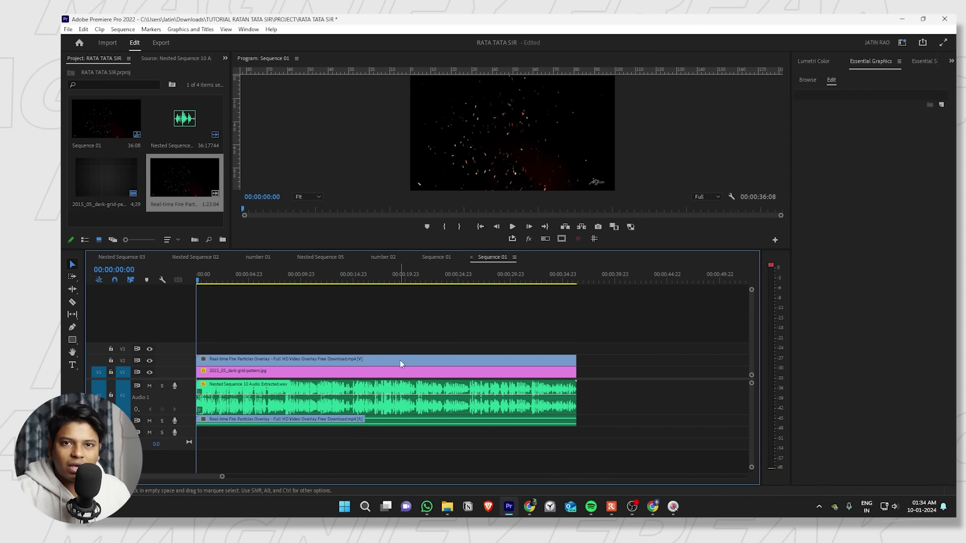
left_click(375, 432)
left_click(381, 423, "alt")
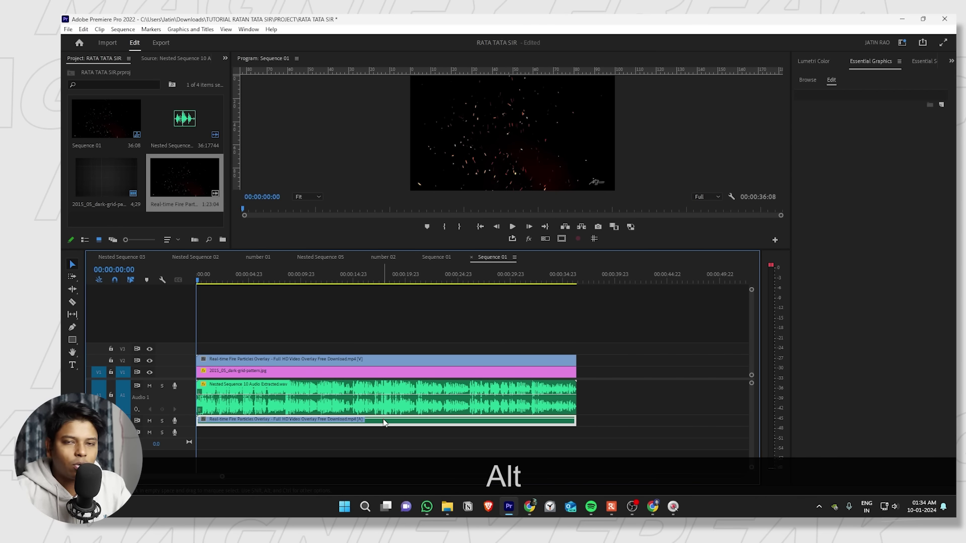
key("Delete")
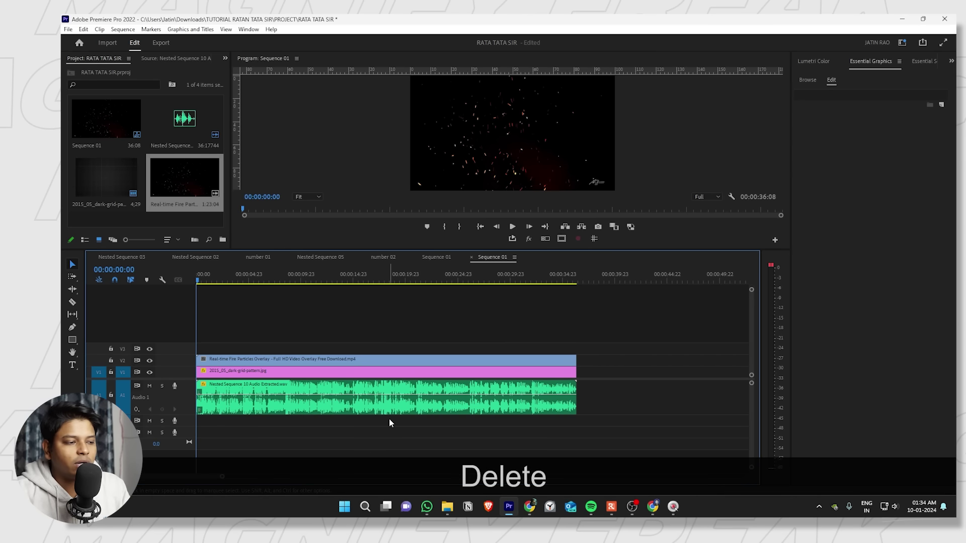
Set the blend mode of the fire particles clip on V2 to Screen.
left_click(351, 360)
key("shift+5")
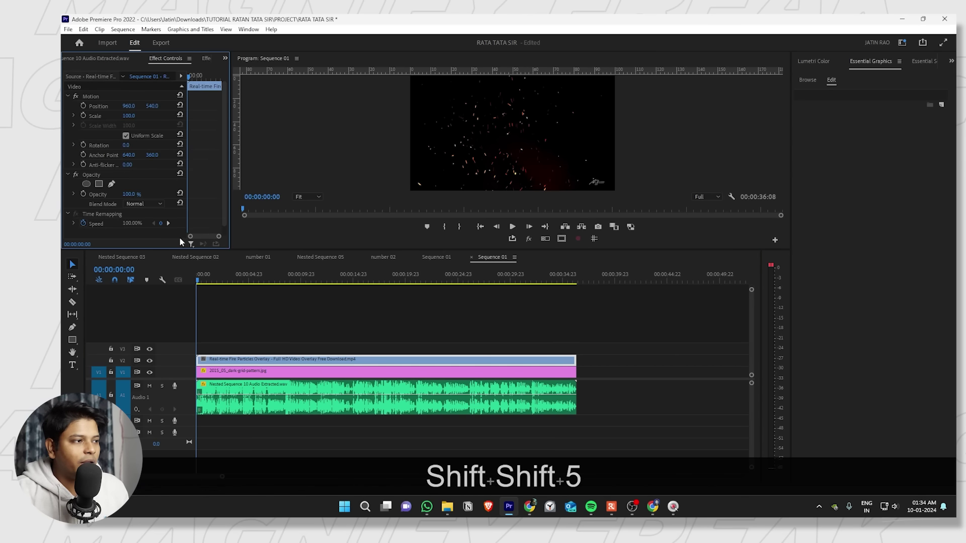
key("ctrl+1")
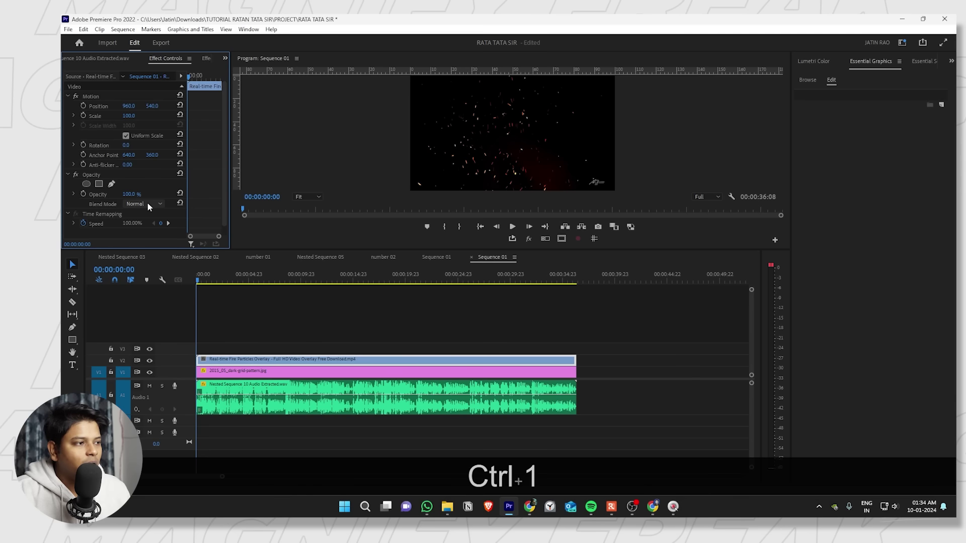
left_click(147, 204)
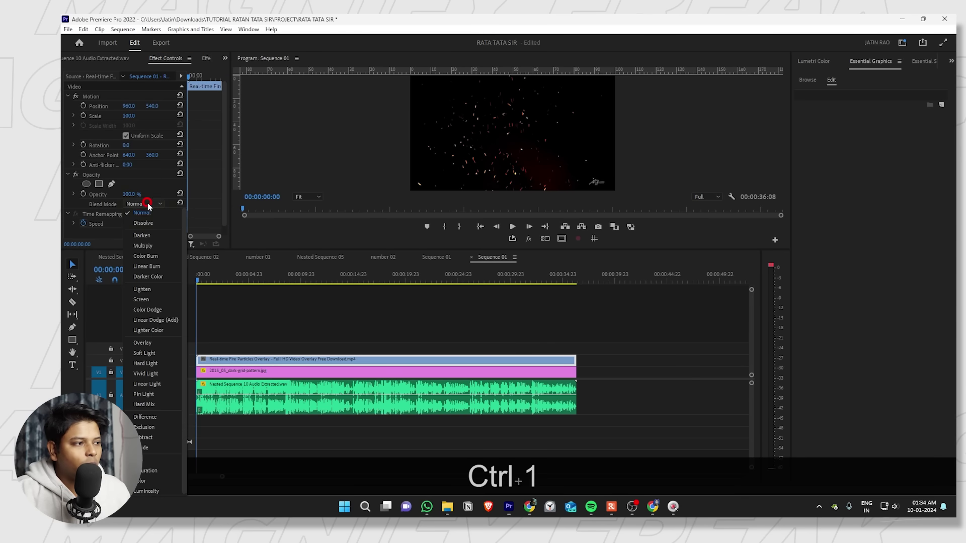
left_click(149, 299)
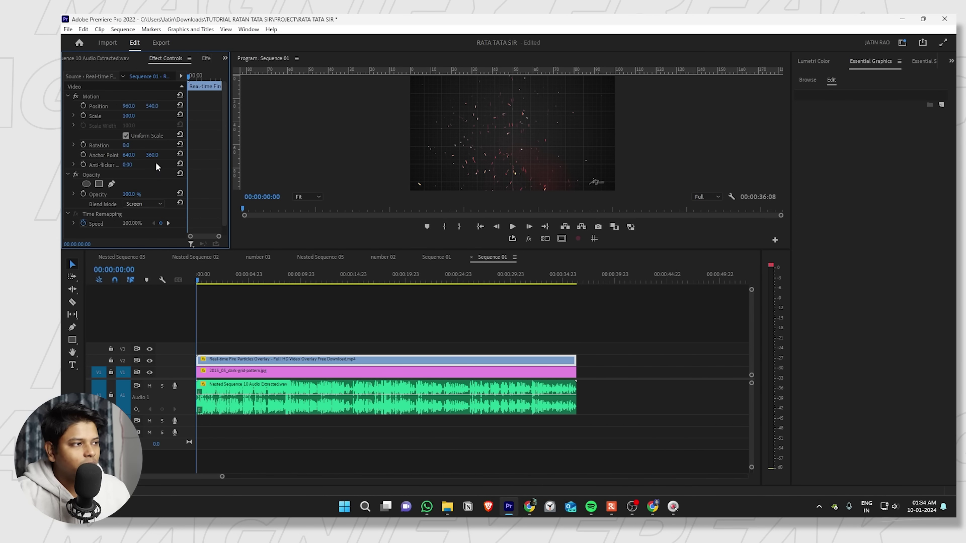
Enlarge the fire particles clip within the frame to push out its corner watermark, and preview the composite full screen.
left_click(111, 94)
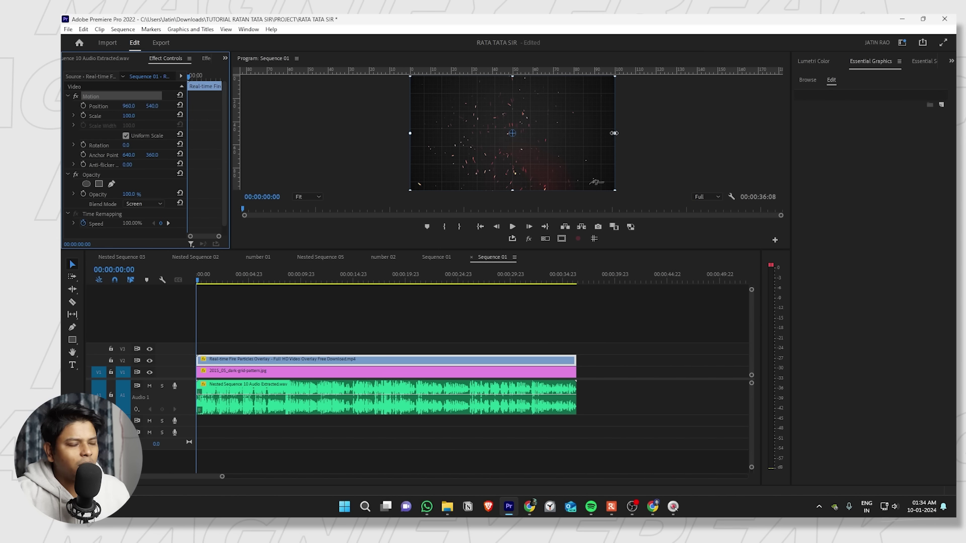
left_click_drag(615, 133, 573, 143)
left_click(644, 319)
key("shift+space")
key("ctrl+grave")
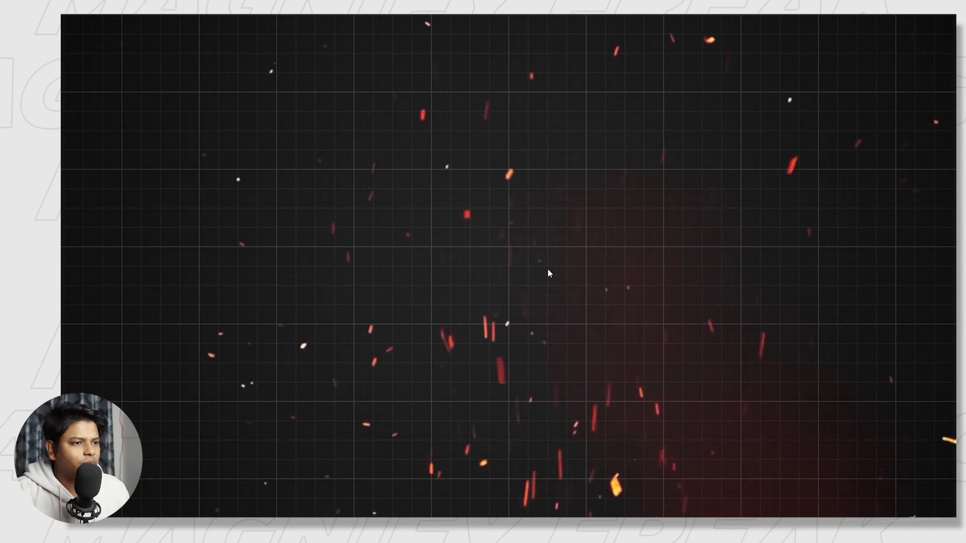
key("ctrl+grave")
key("space")
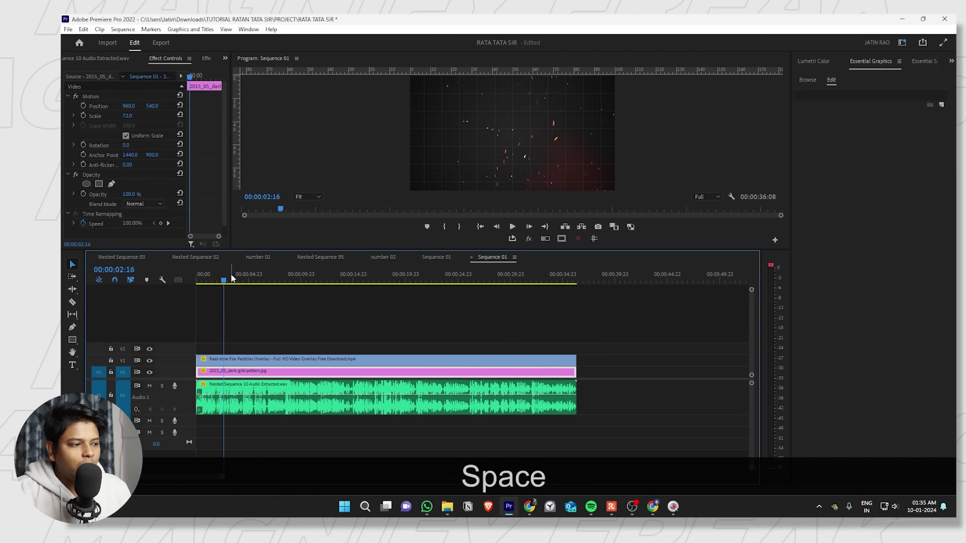
Add a text layer reading 1991 on V3 at the start of the sequence, and select all its characters.
left_click(196, 282)
key("equal")
key("equal")
key("equal")
key("equal")
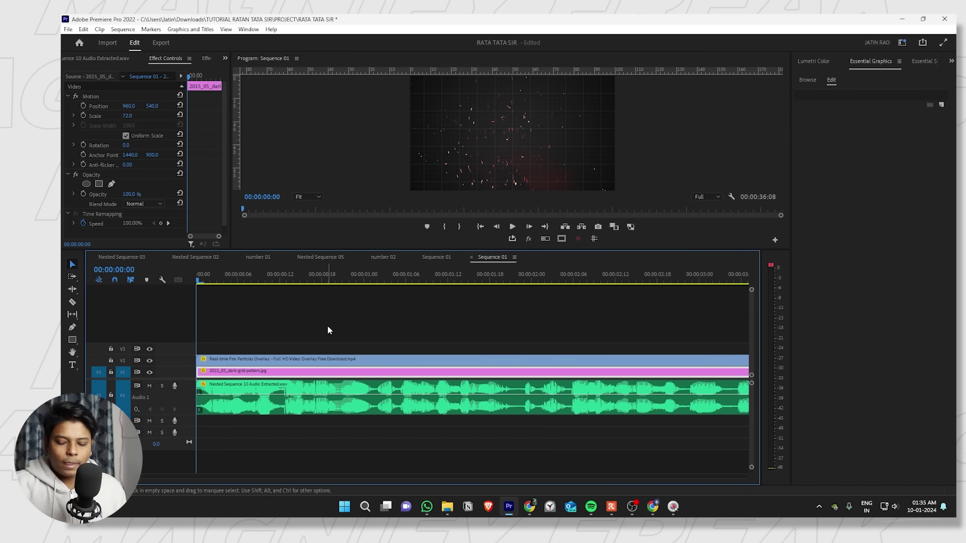
left_click(235, 354)
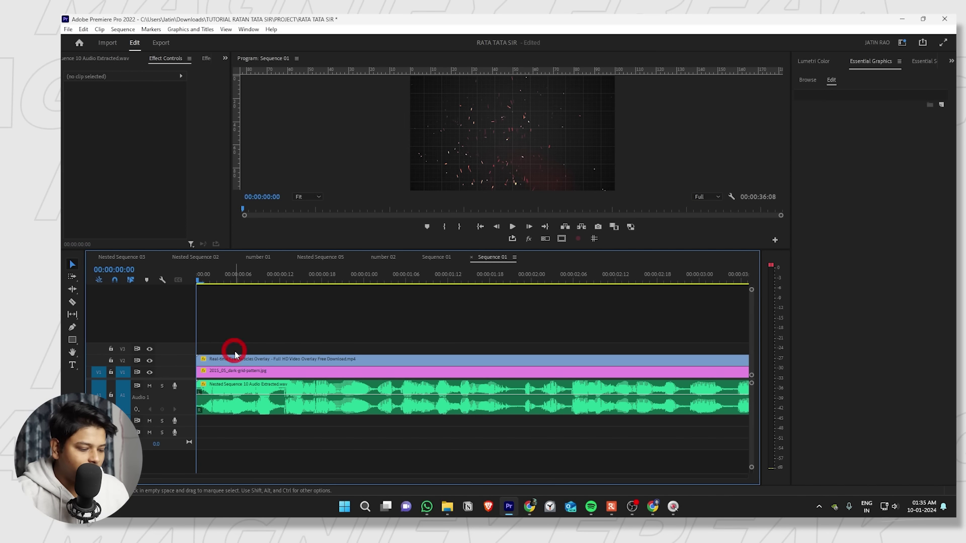
key("ctrl")
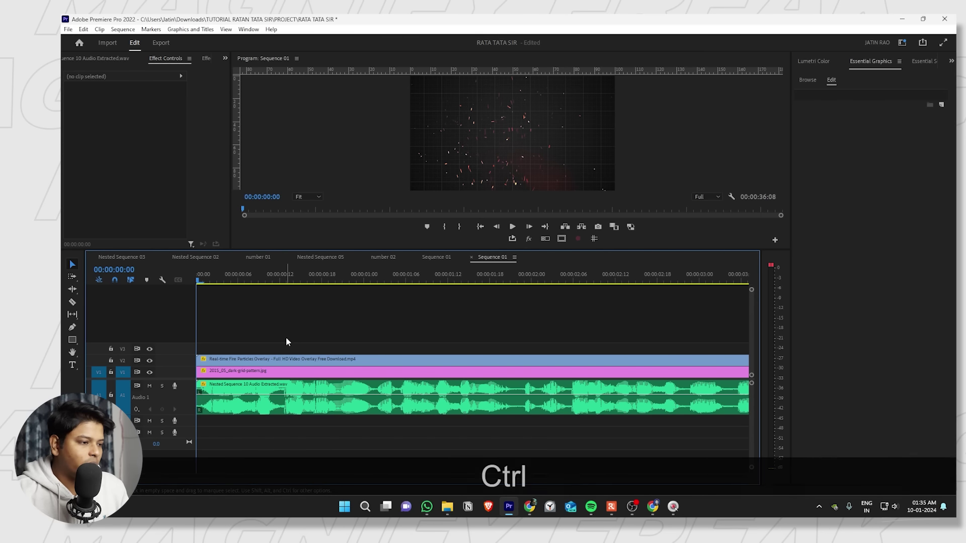
key("ctrl+t")
double_click(553, 128)
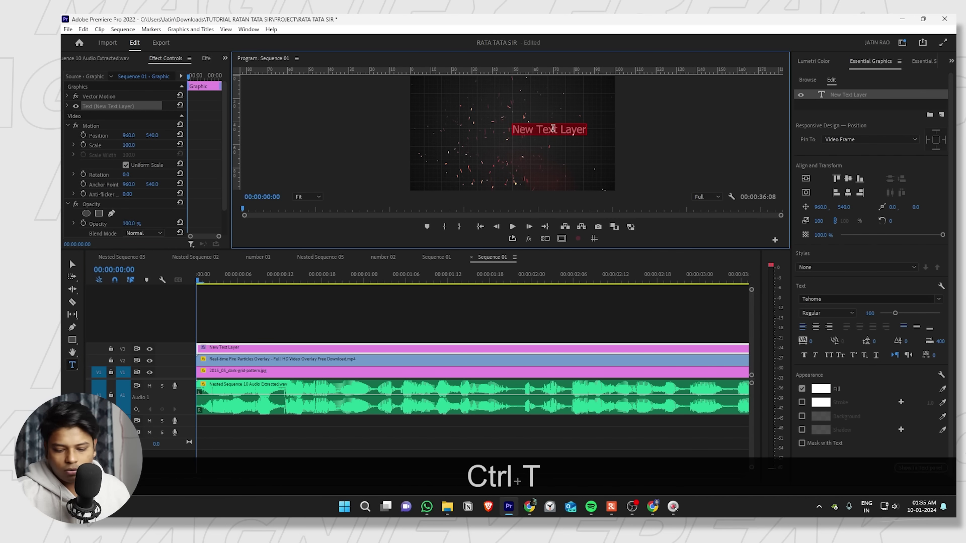
type("1")
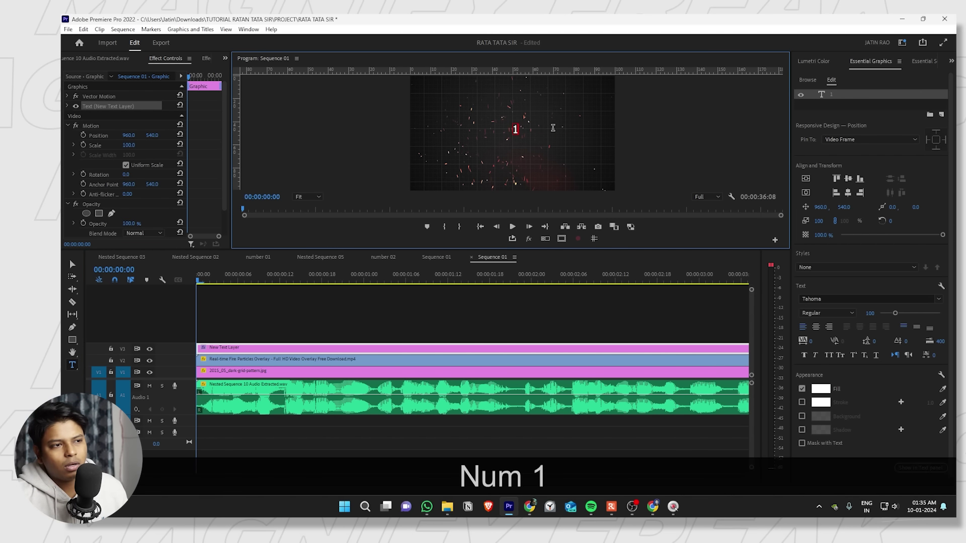
type("91")
key("BackSpace")
type("91")
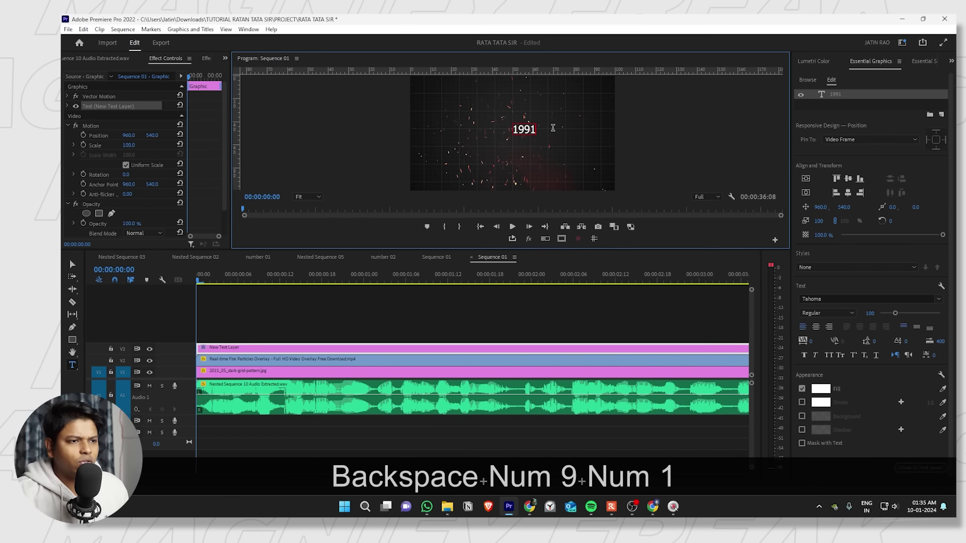
key("ctrl+a")
Try the Summer Dream Sans Demo font on the 1991 text.
left_click(828, 299)
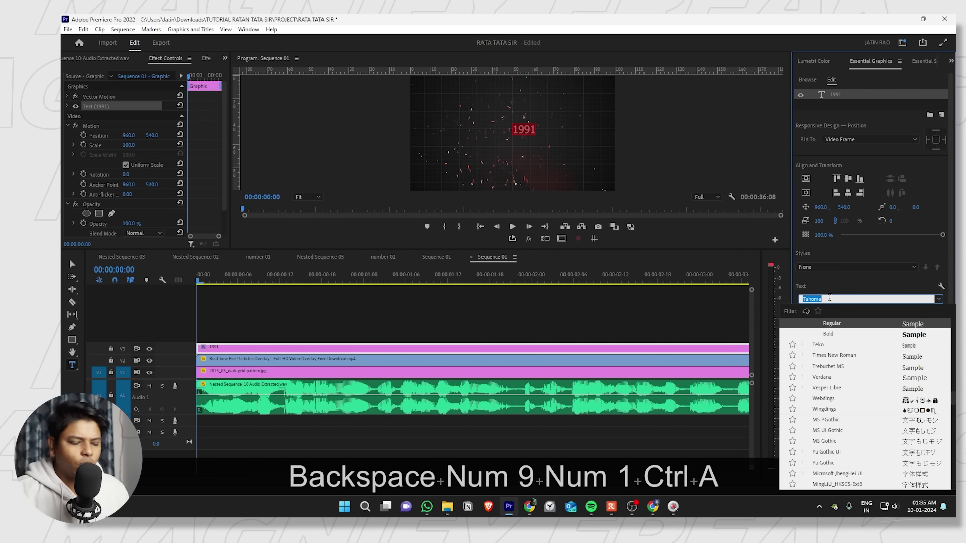
type("SUM")
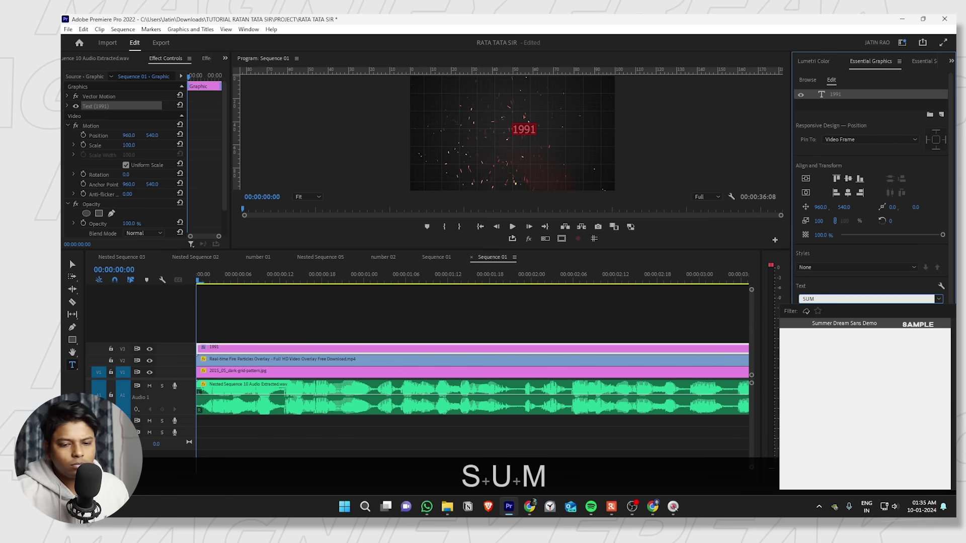
key("Return")
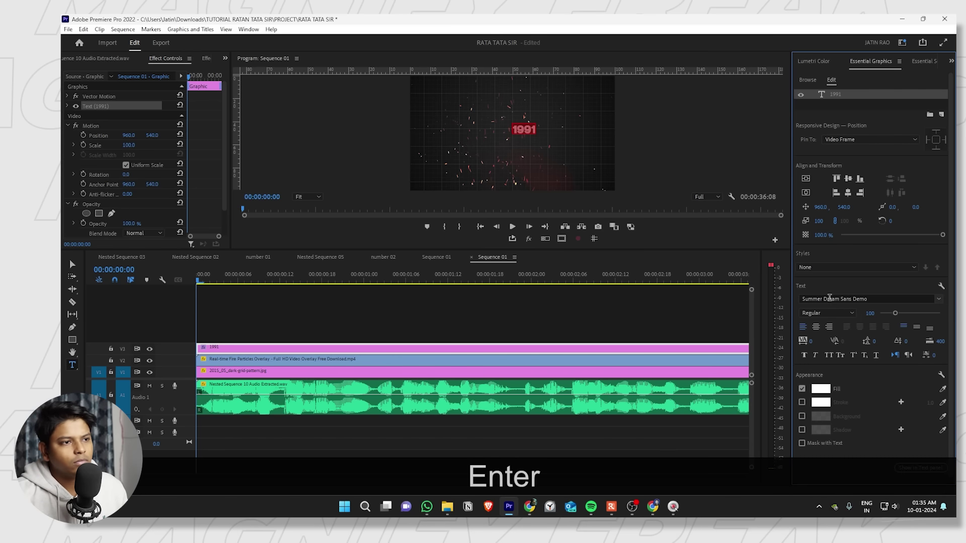
Set the font of the 1991 text to Gotham Black.
left_click(876, 301)
type("GO")
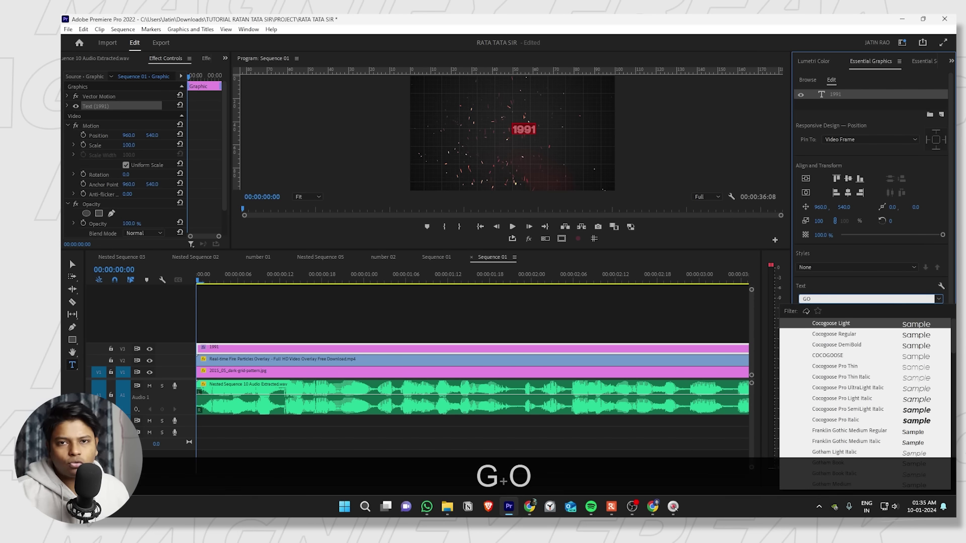
type("THAM")
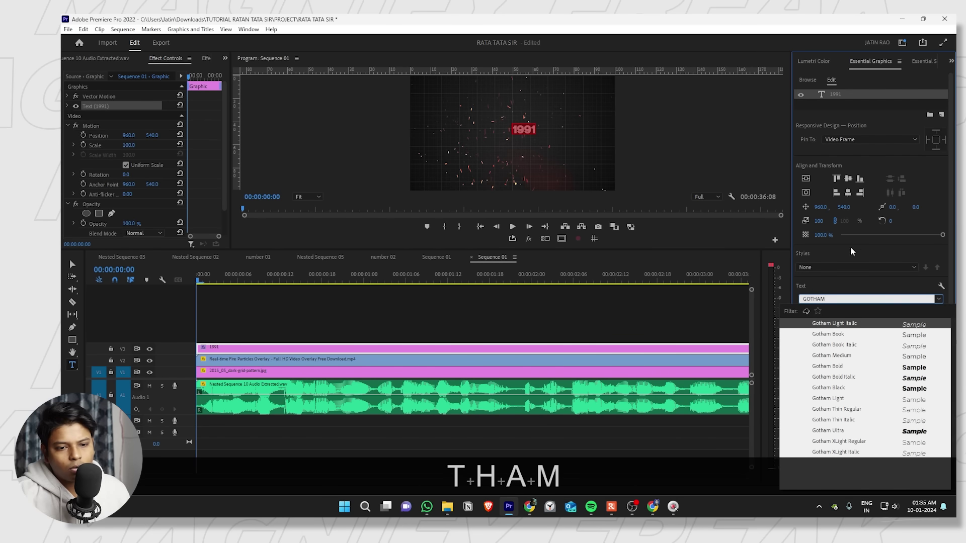
left_click(913, 392)
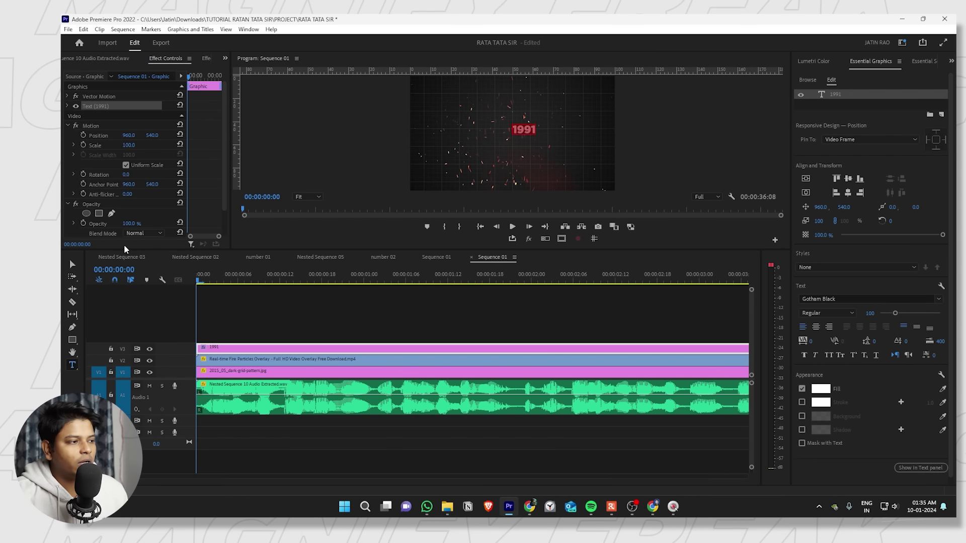
Center the 1991 text horizontally and vertically in the frame.
left_click(520, 144)
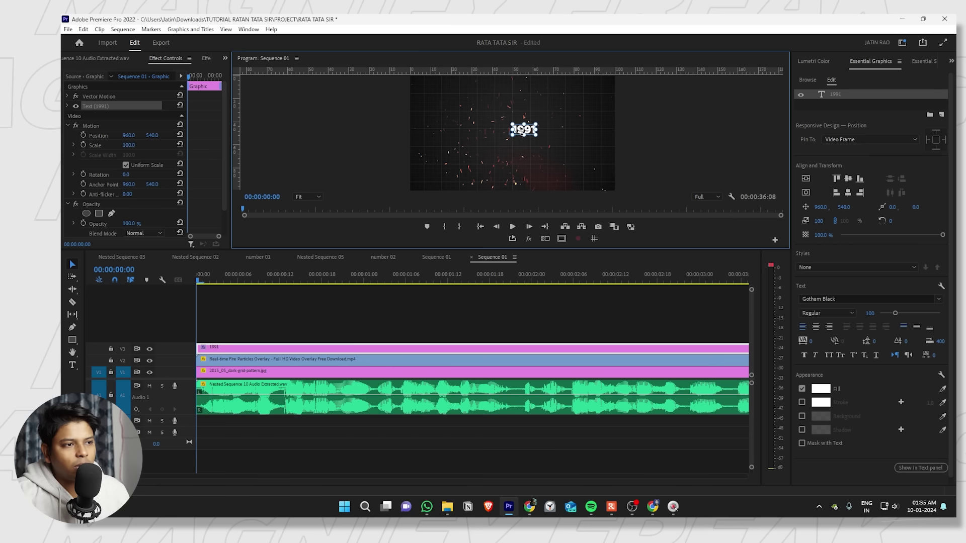
left_click(849, 193)
left_click(847, 178)
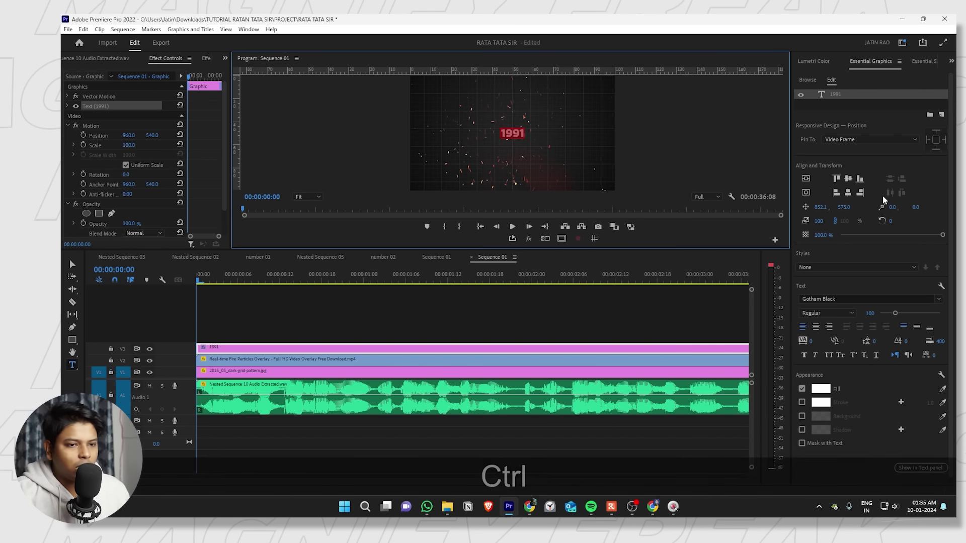
key("ctrl+1")
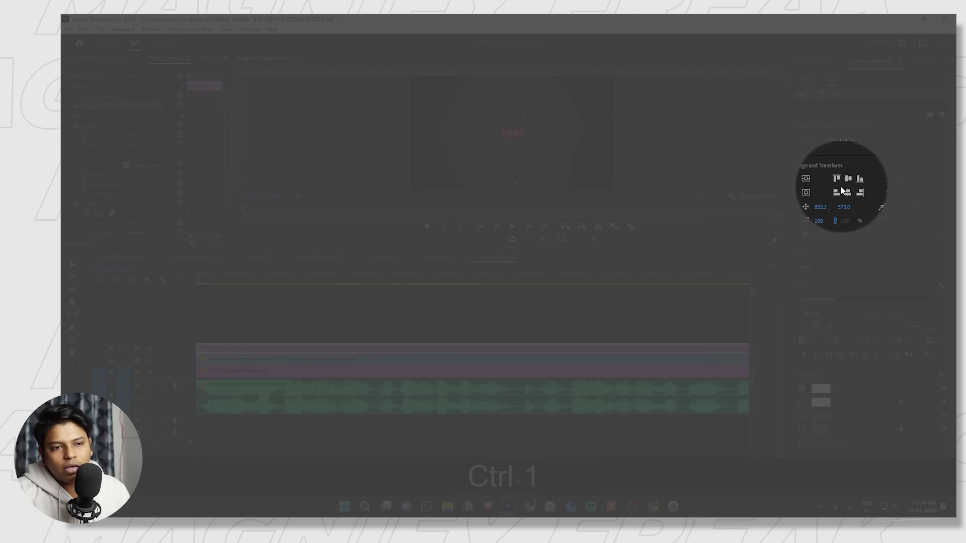
key("ctrl+1")
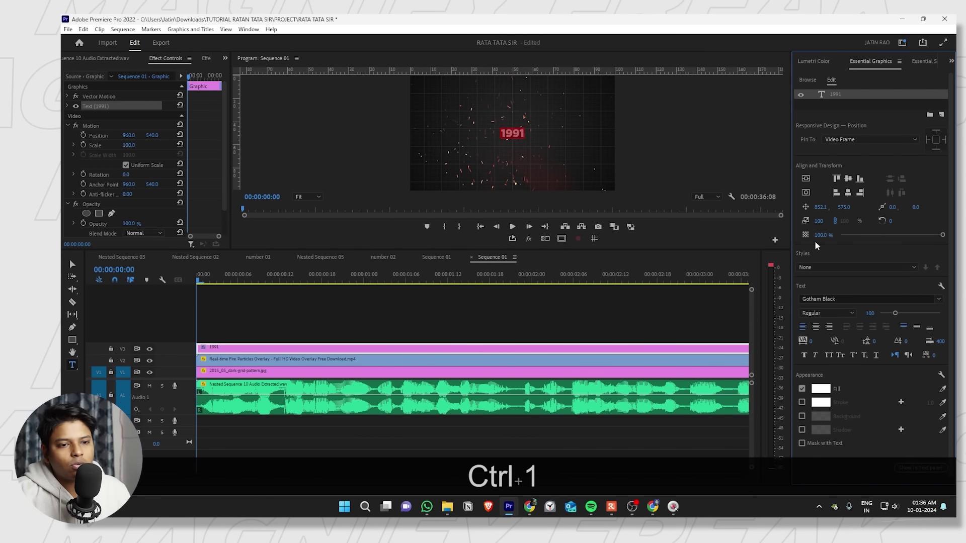
Increase the 1991 text's font size to 363 and align it to the frame center again in both directions.
key("ctrl+1")
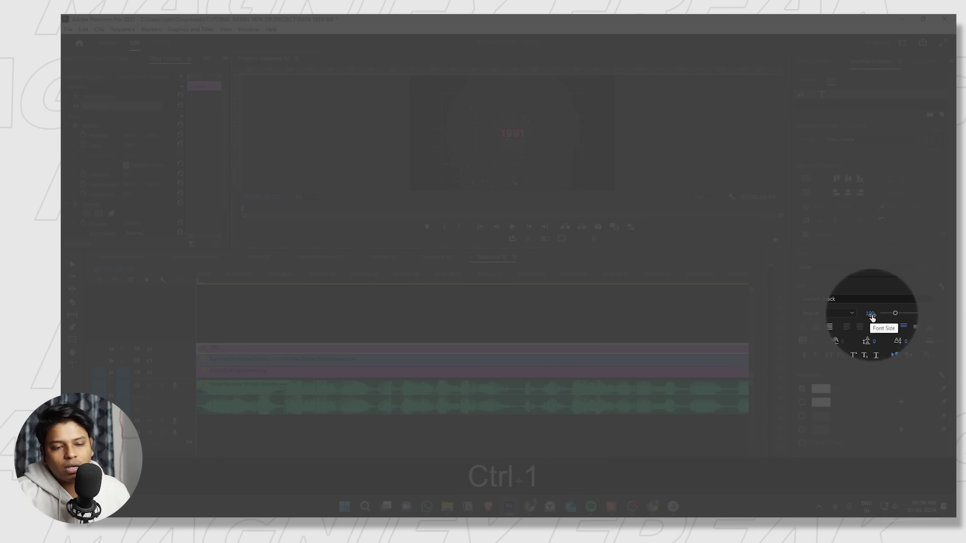
key("ctrl+1")
left_click_drag(872, 316, 906, 316)
left_click(847, 192)
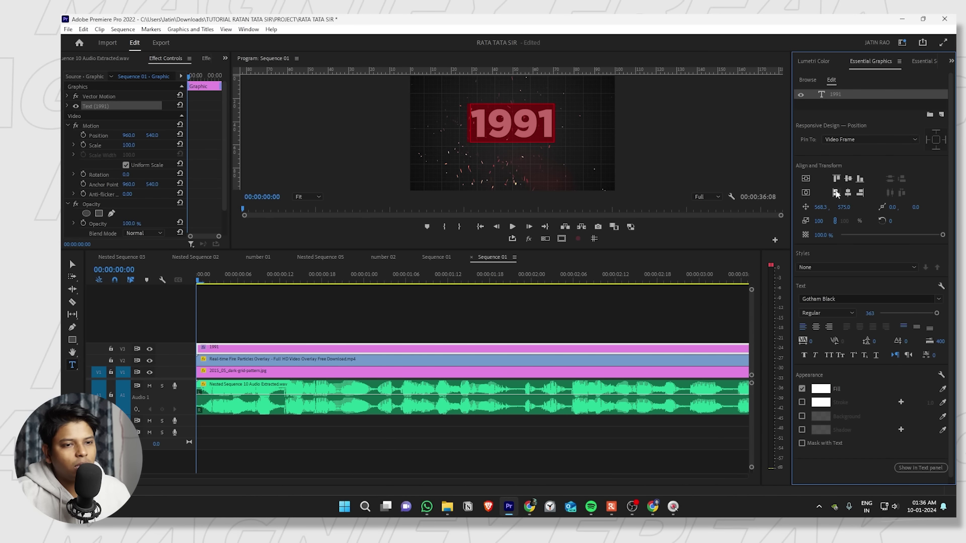
left_click(851, 182)
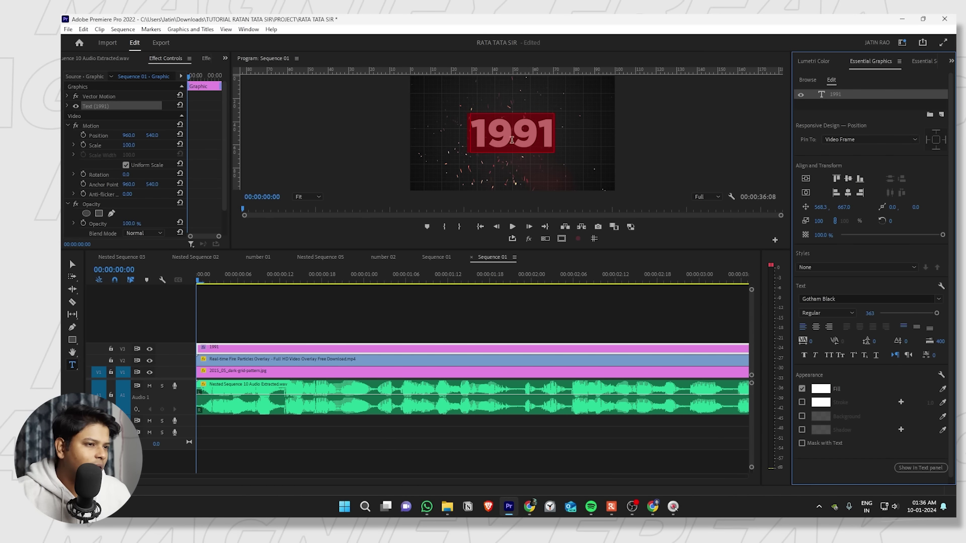
left_click(502, 127)
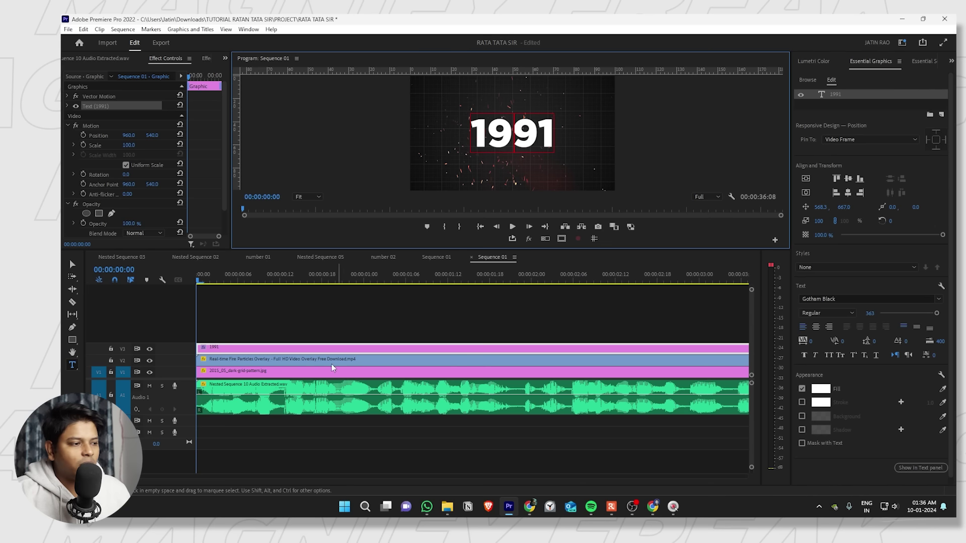
Open the naming dialog for nesting the 1991 text clip on V3 and clear the suggested name.
left_click(298, 326)
right_click(269, 351)
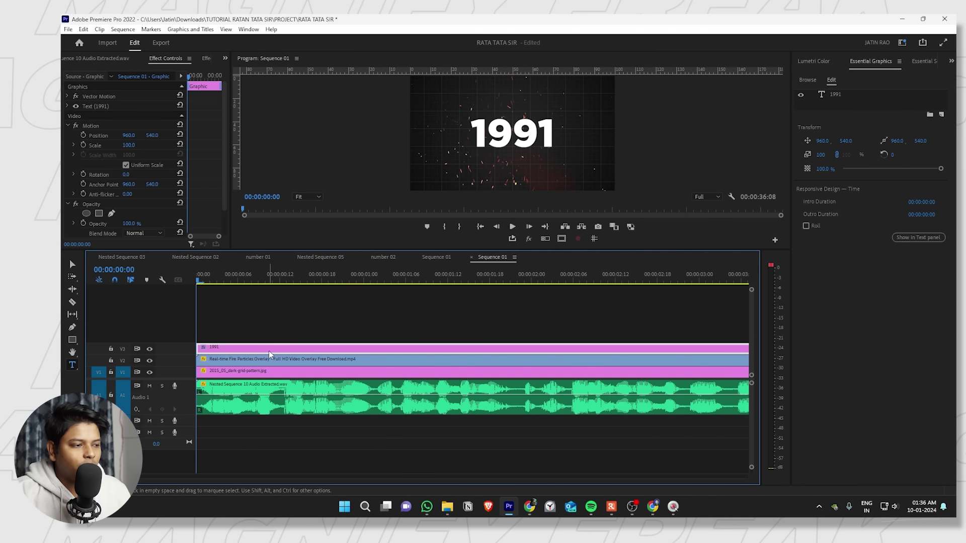
left_click(254, 347)
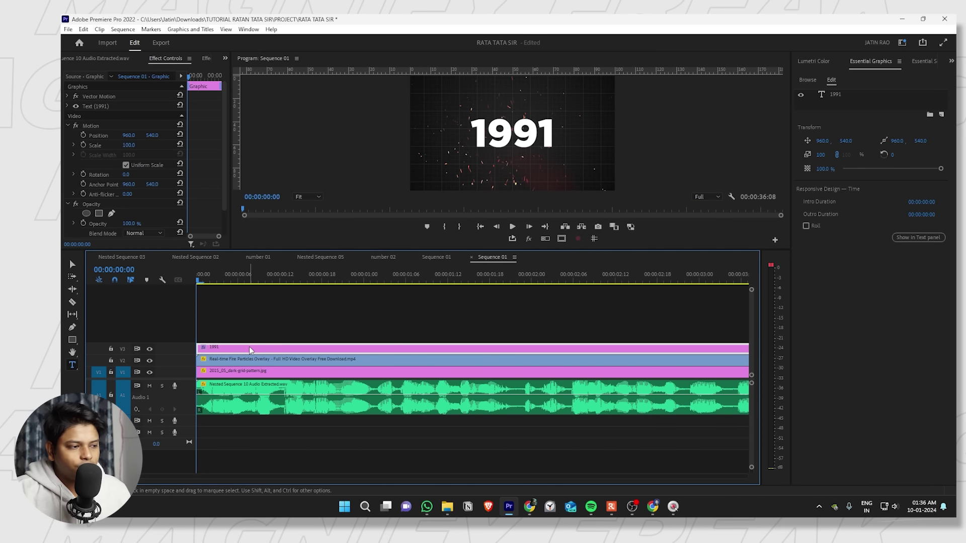
right_click(249, 347)
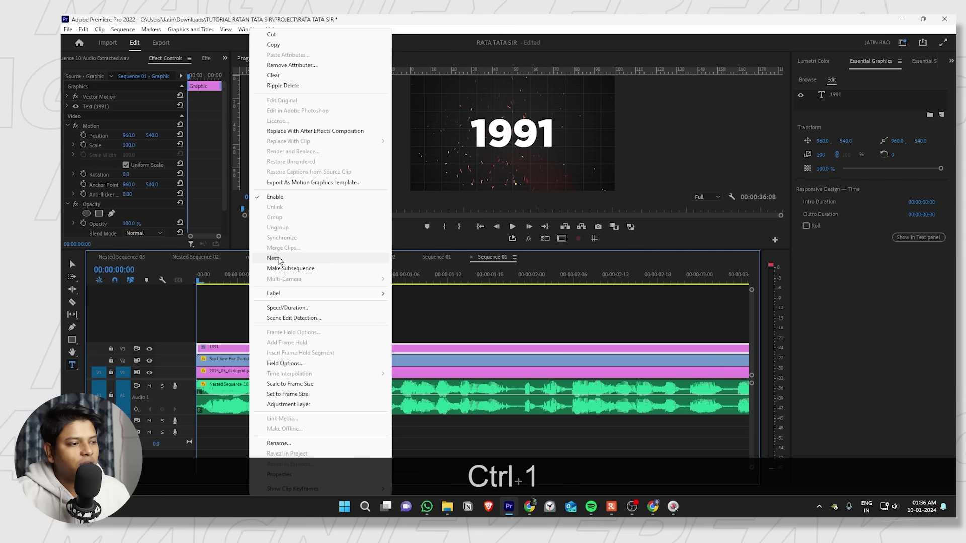
left_click(274, 258)
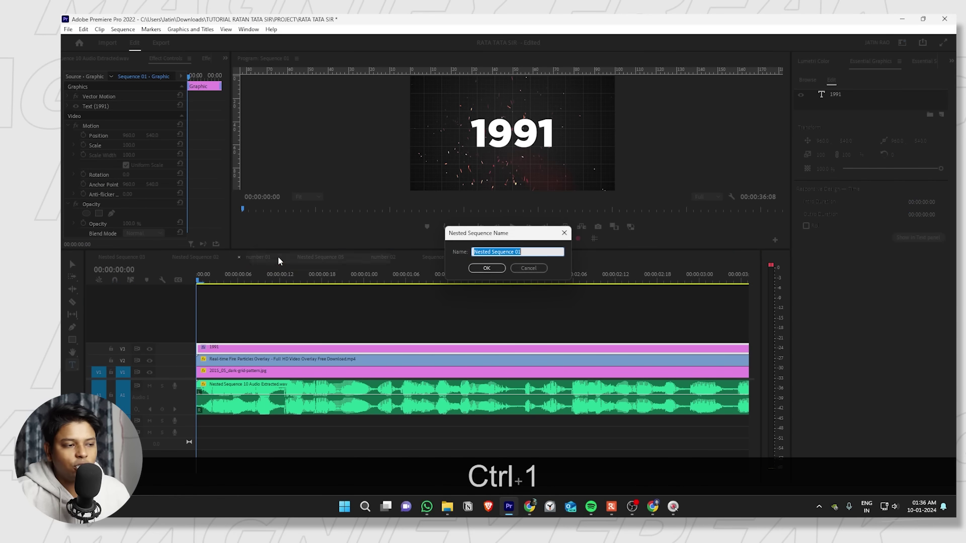
key("BackSpace")
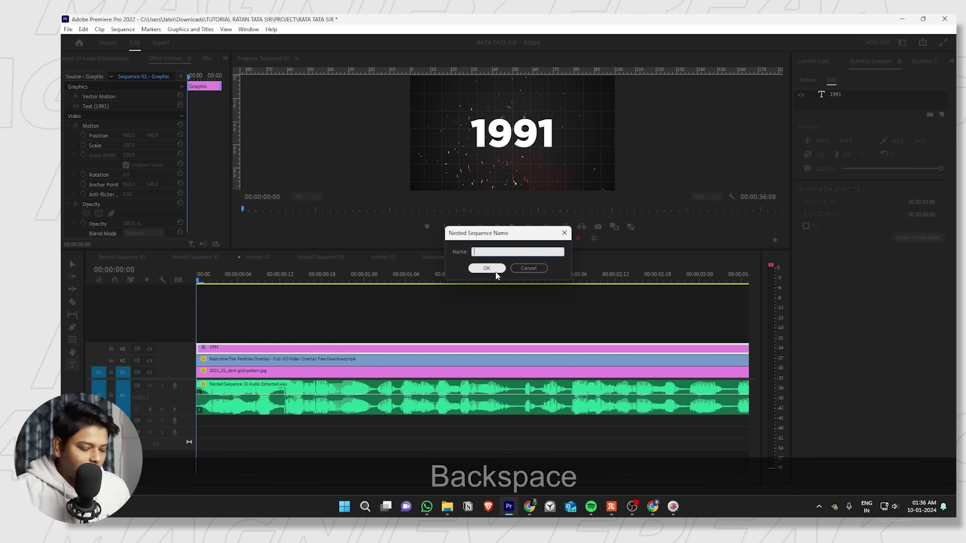
type("by")
key("BackSpace")
key("BackSpace")
key("BackSpace")
type("nUME")
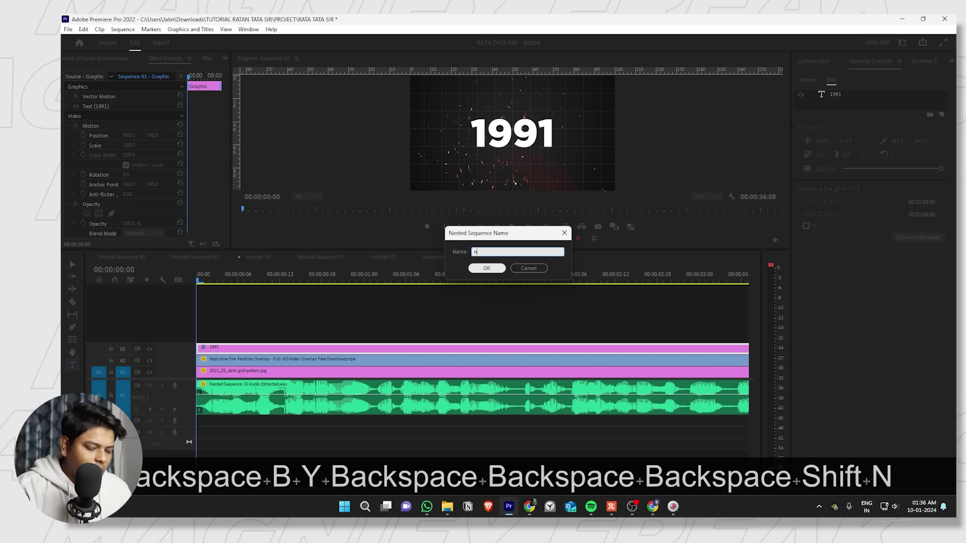
key("BackSpace")
key("BackSpace")
key("BackSpace")
key("BackSpace")
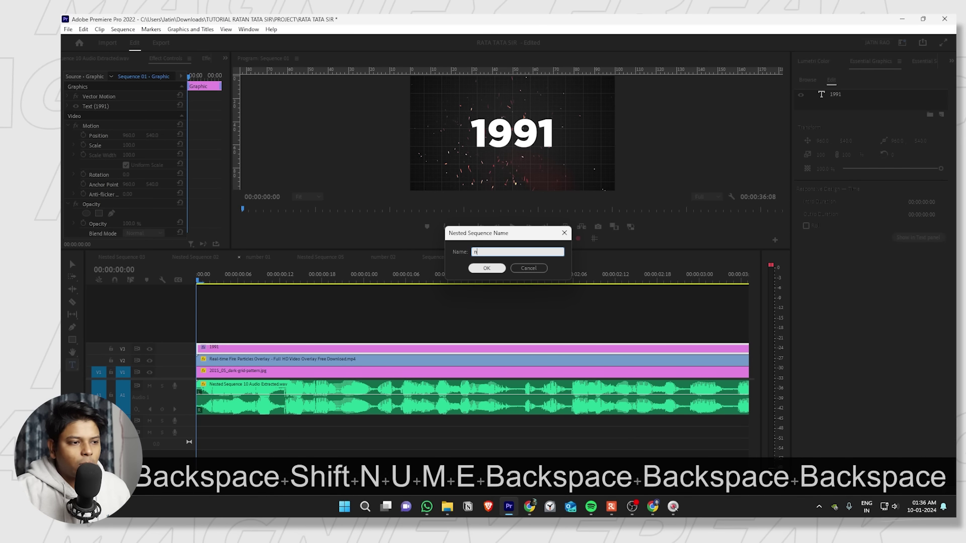
key("Caps_Lock")
type("number")
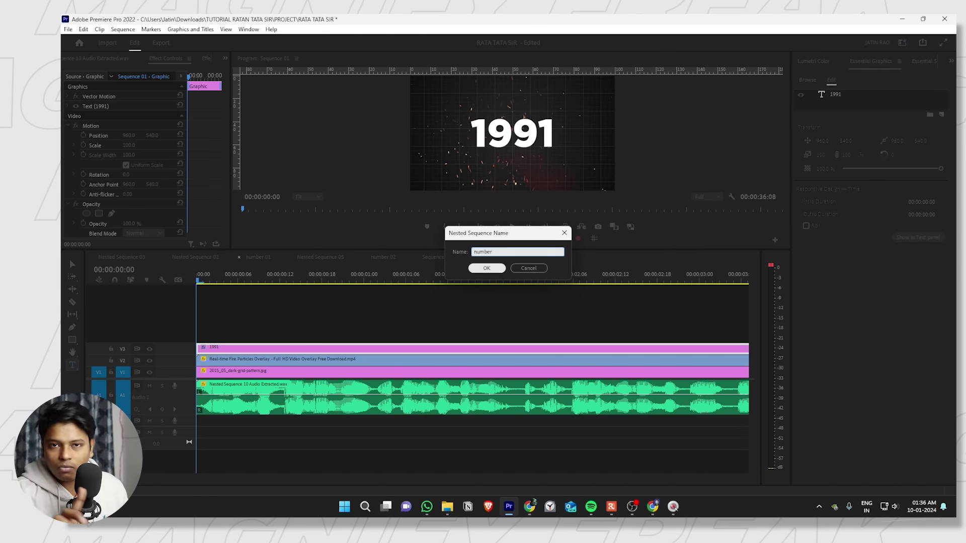
key("ctrl+a")
key("BackSpace")
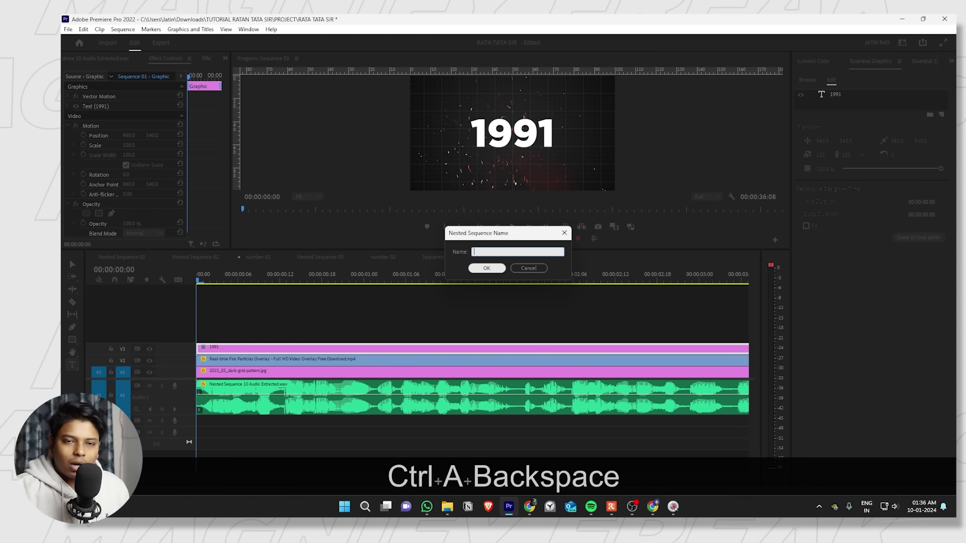
Create the nested sequence with the name NUMBER and select its clip on V3.
key("Caps_Lock")
type("NUMBER")
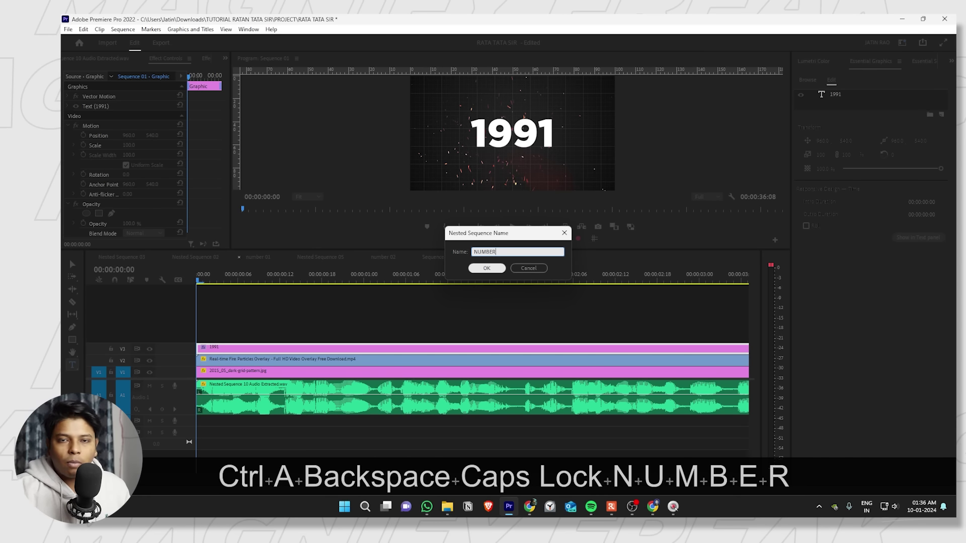
key("Return")
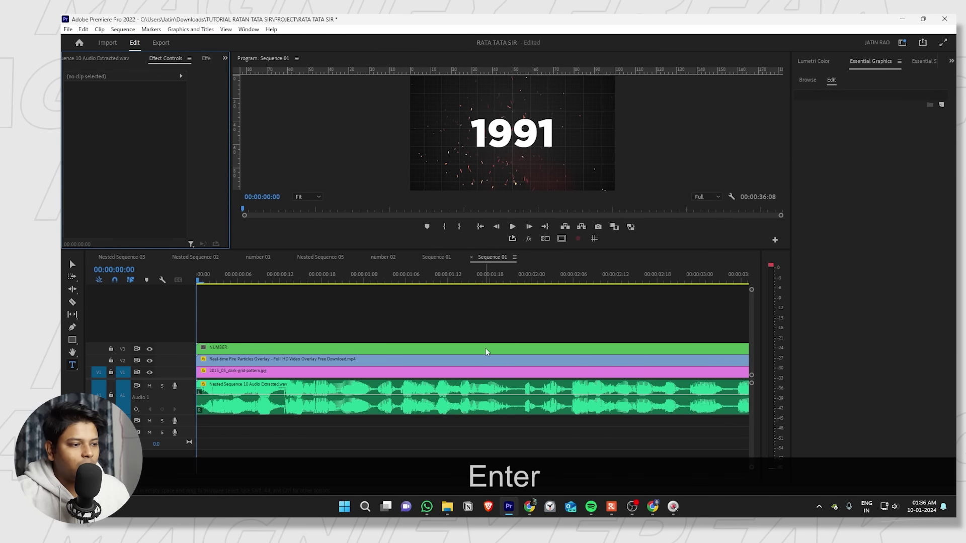
left_click(285, 348)
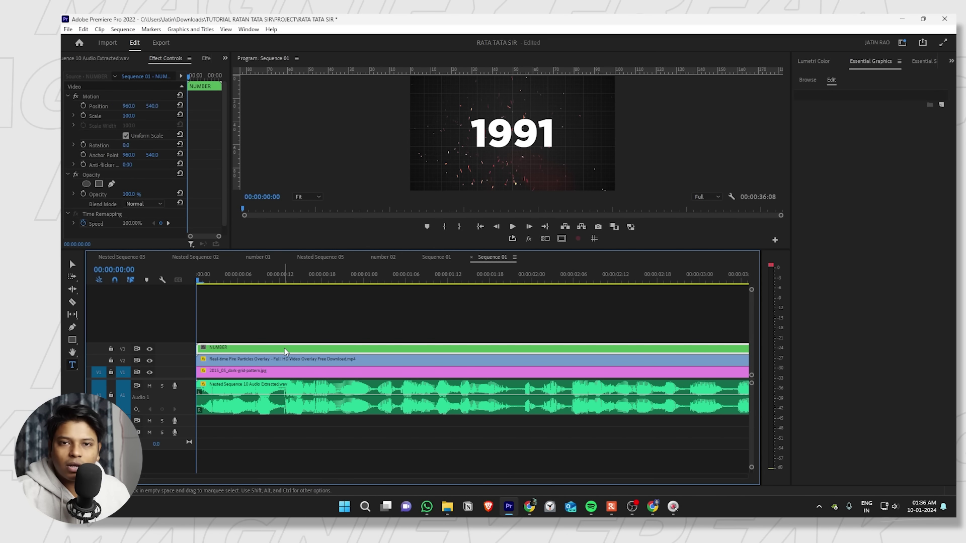
Open the nested NUMBER sequence and set its vertical frame size to 8000, accepting the deletion of its preview files.
double_click(284, 348)
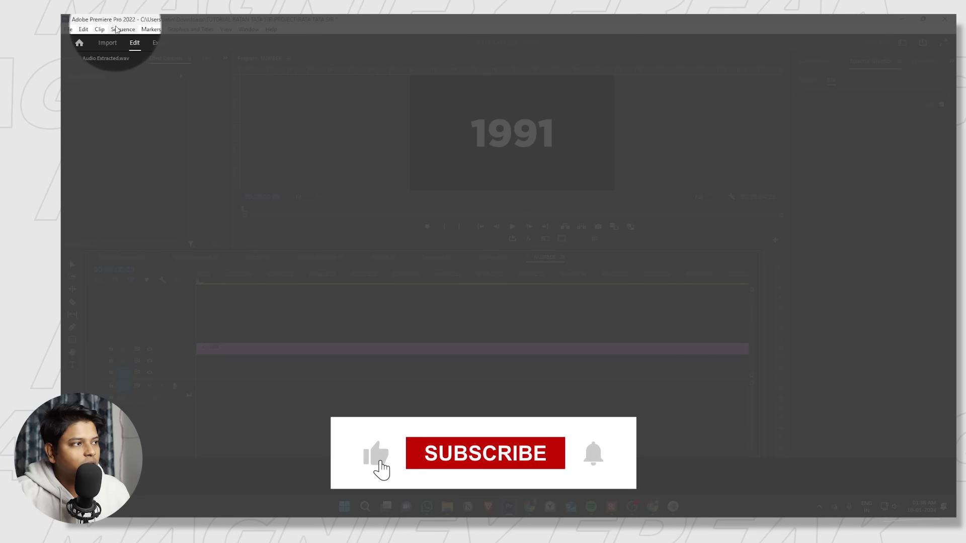
left_click(122, 30)
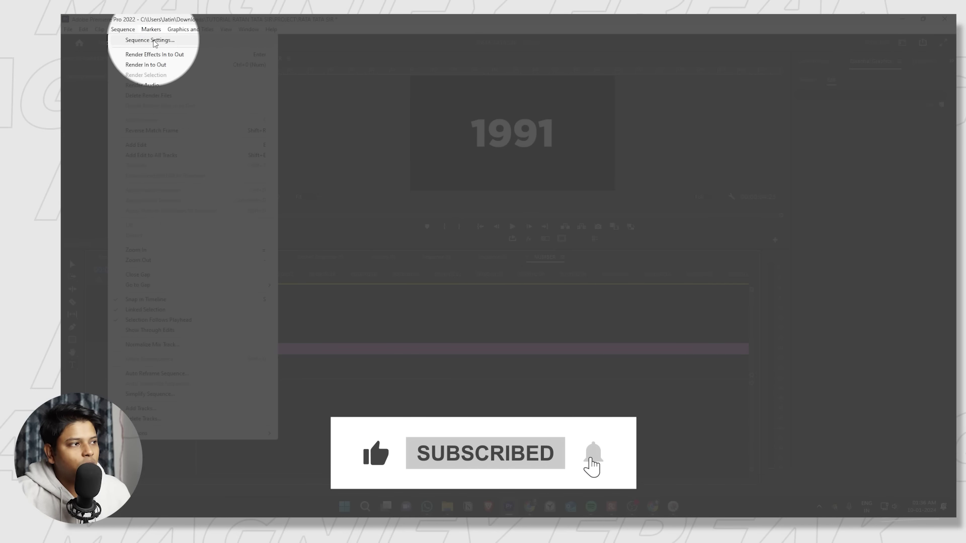
left_click(151, 41)
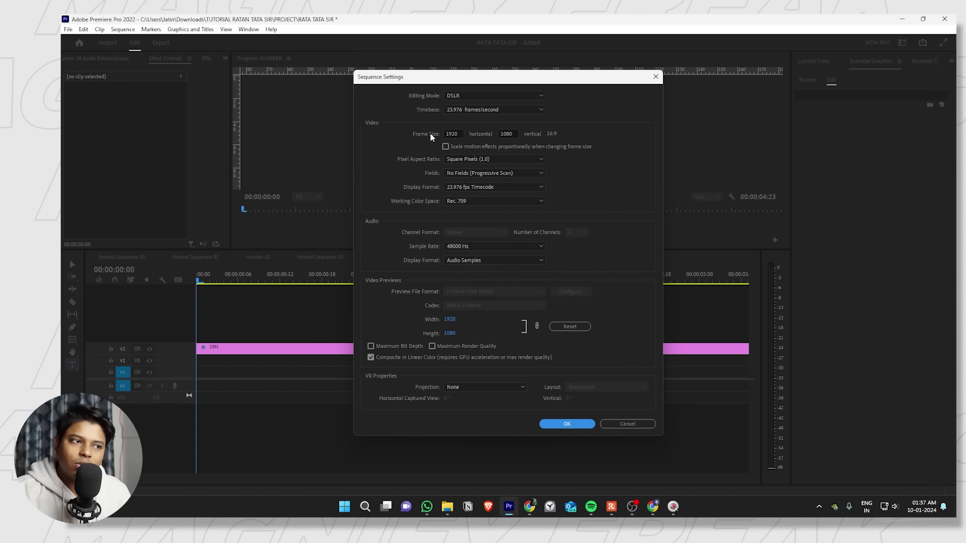
double_click(515, 133)
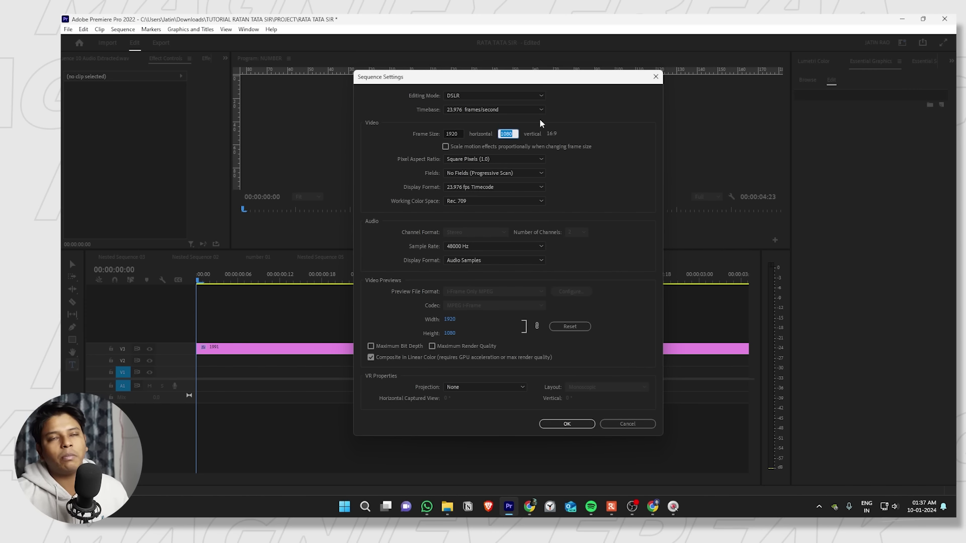
key("BackSpace")
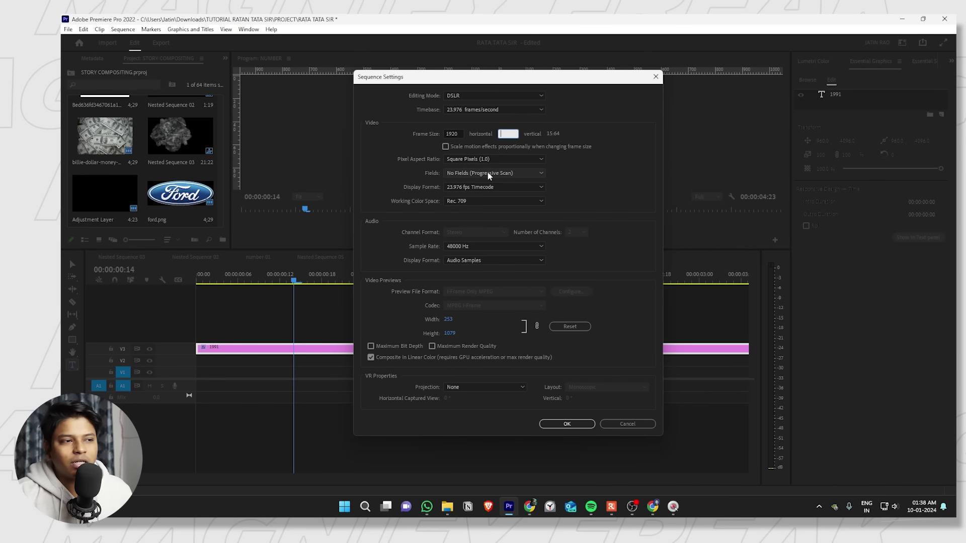
type("8000")
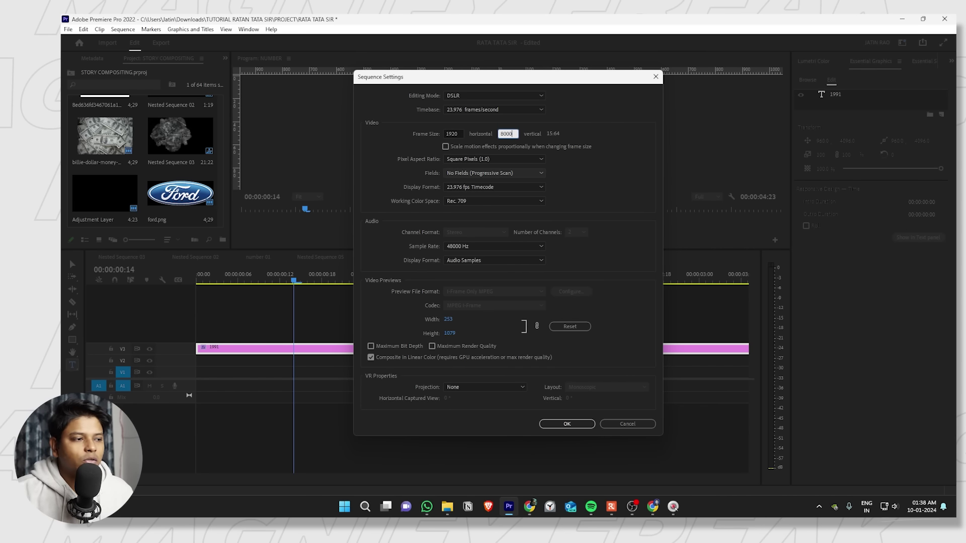
key("Return")
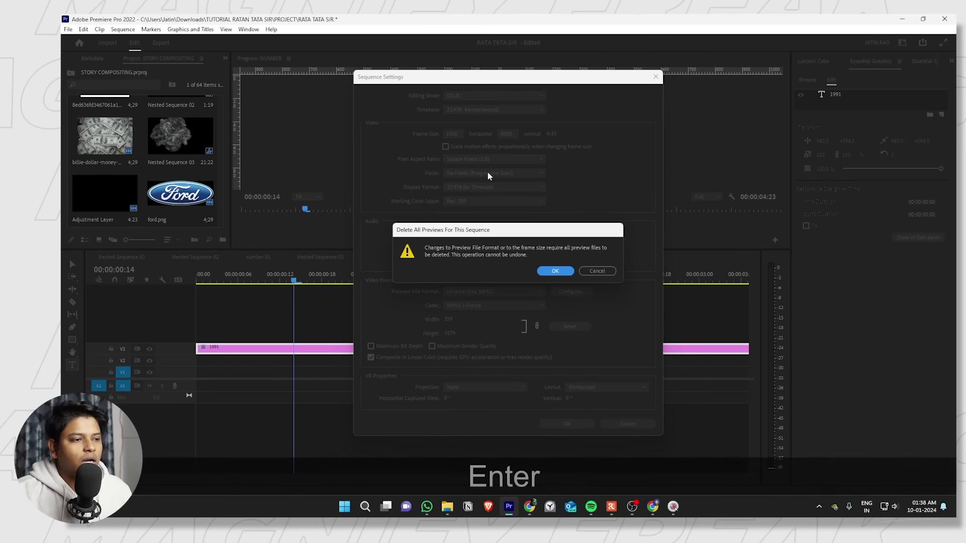
left_click(555, 272)
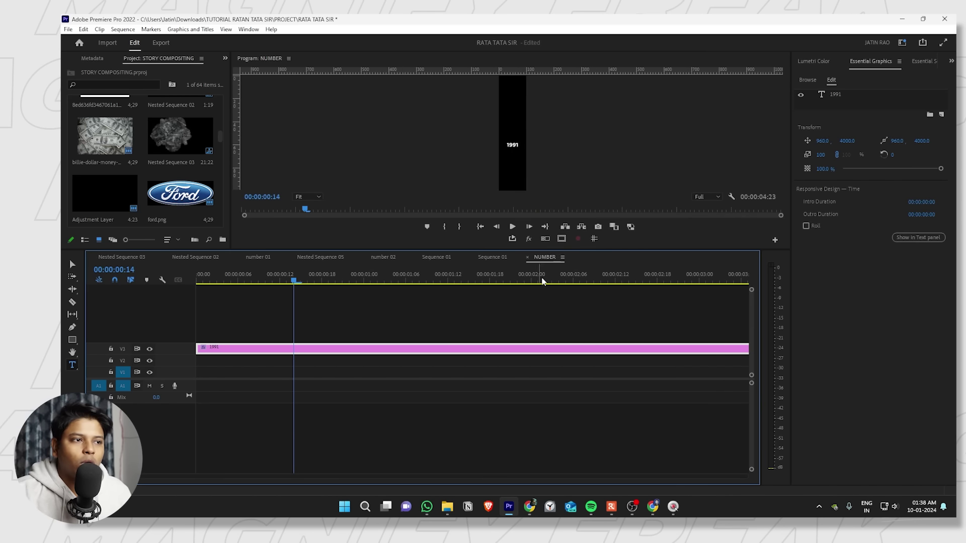
left_click(511, 145)
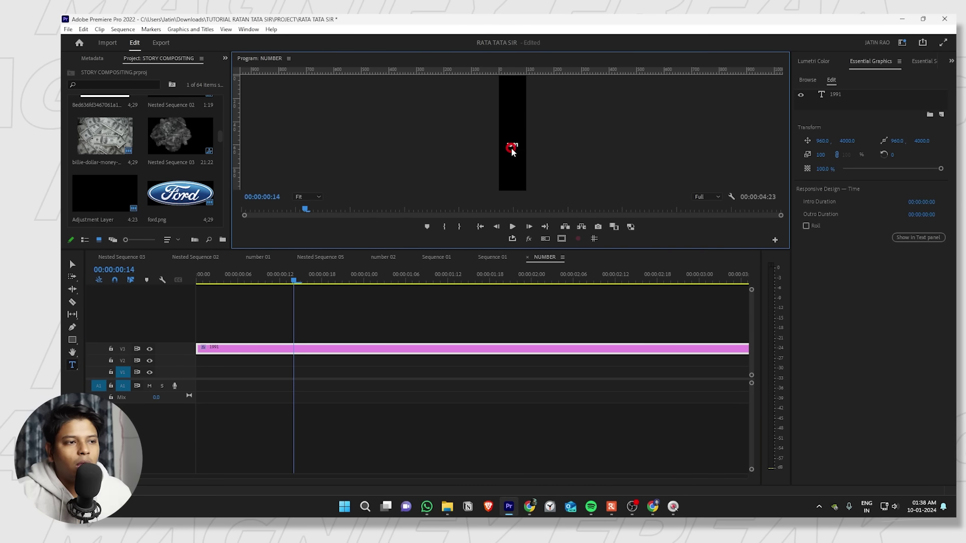
key("ctrl+alt+z")
left_click(512, 141)
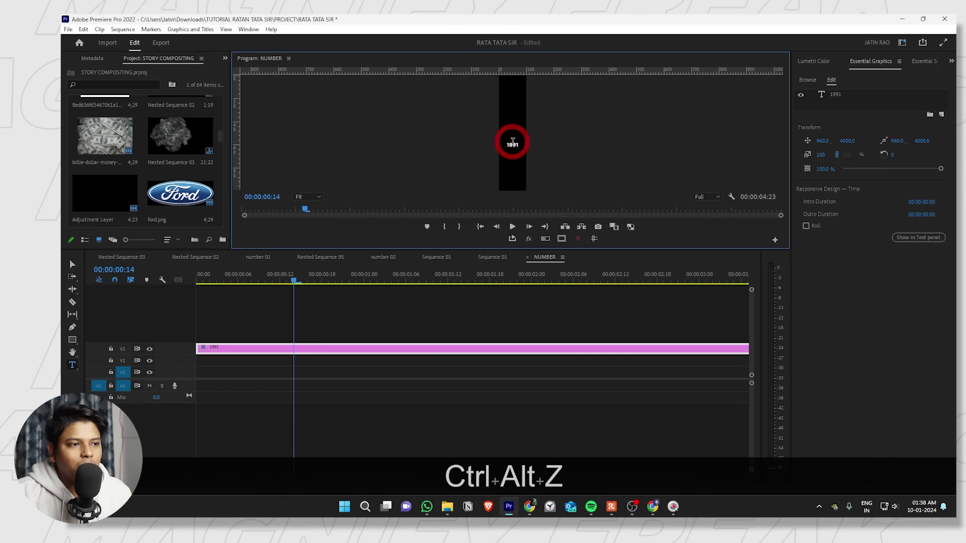
type("`")
key("ctrl+a")
key("BackSpace")
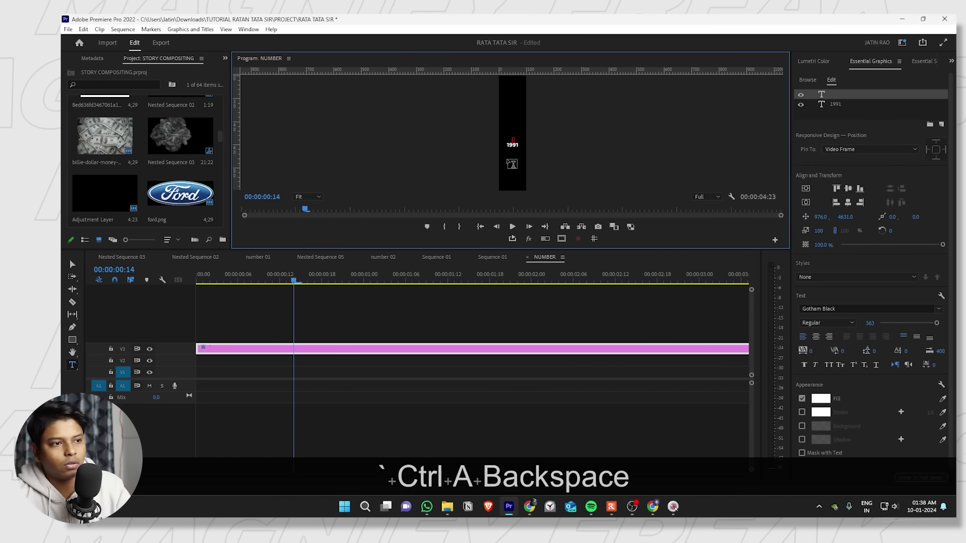
key("BackSpace")
key("BackSpace")
key("Escape")
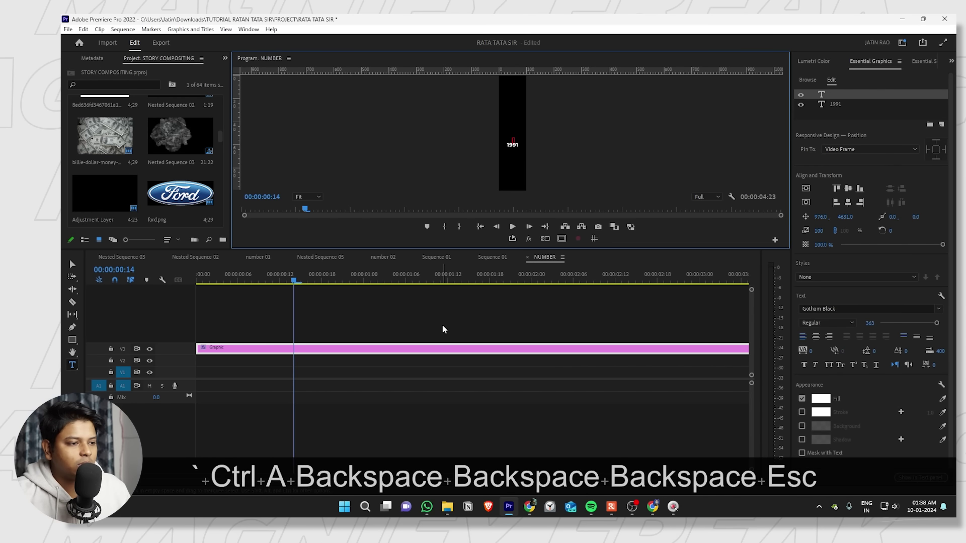
left_click(831, 96)
key("Delete")
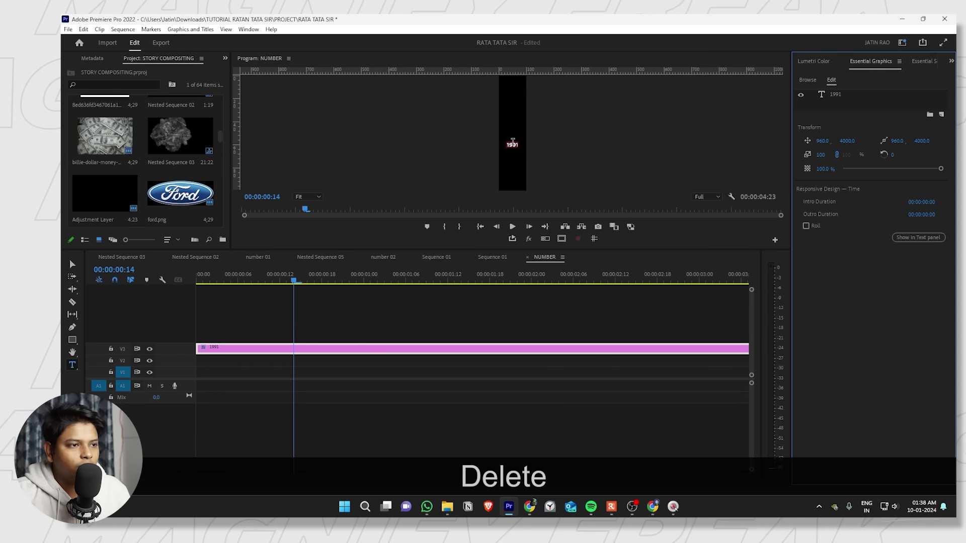
Center the 1991 text horizontally and vertically in the tall frame of the NUMBER sequence.
left_click(511, 144)
left_click(848, 193)
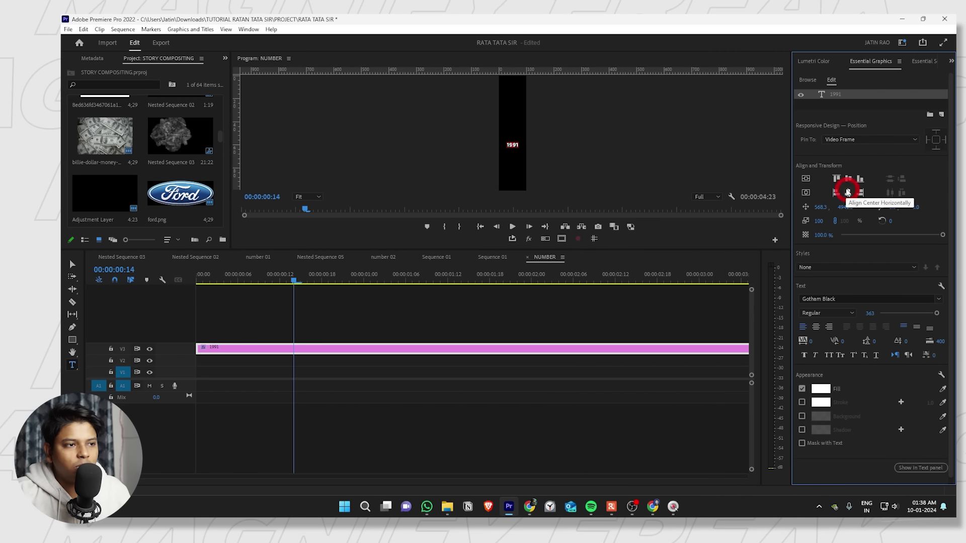
left_click(849, 179)
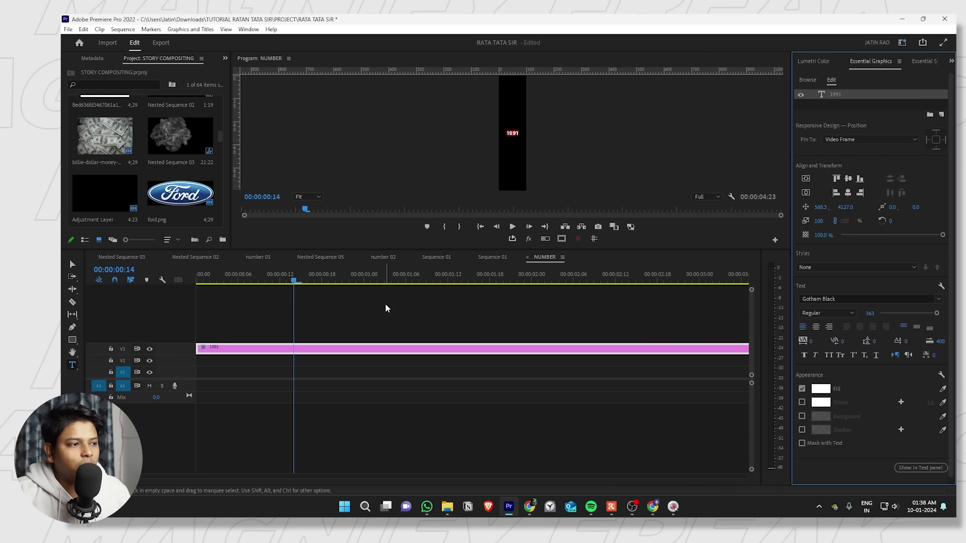
type("`")
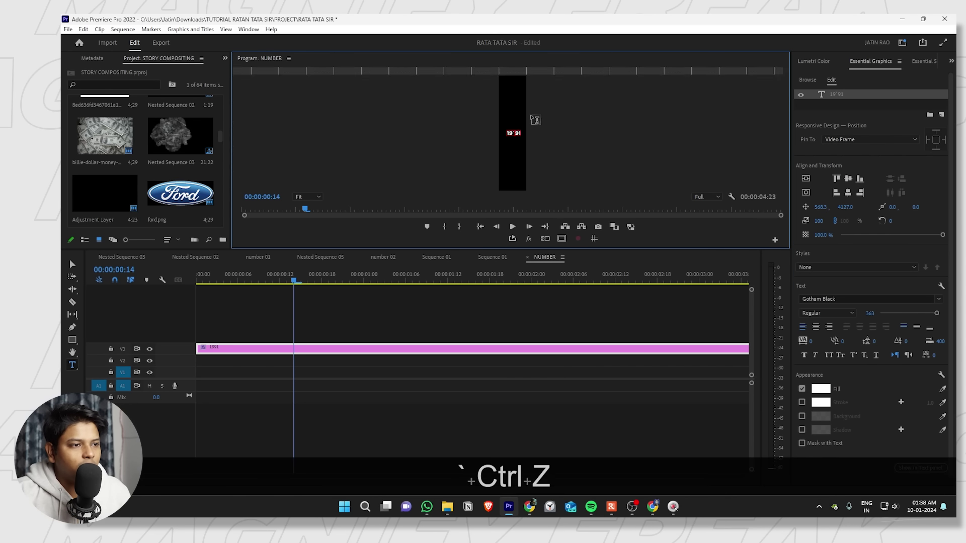
key("ctrl+z")
key("Escape")
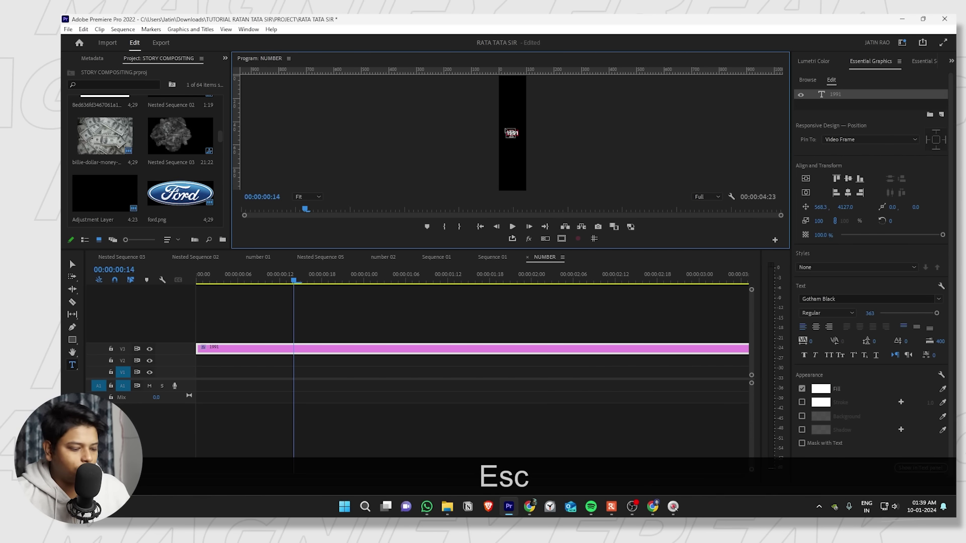
Enlarge the program preview and add the years 1992 and 1993 on separate lines below 1991 in the text.
key("v")
key("grave")
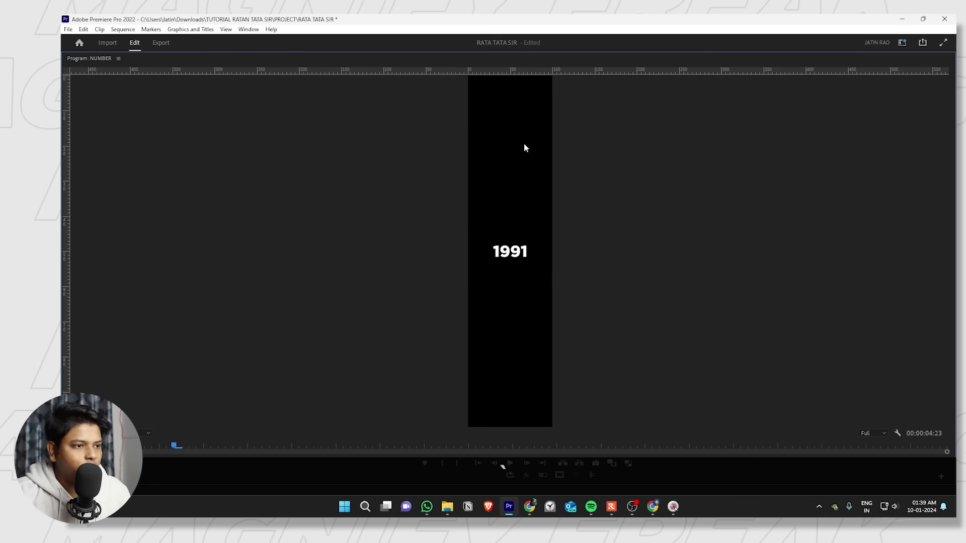
double_click(514, 250)
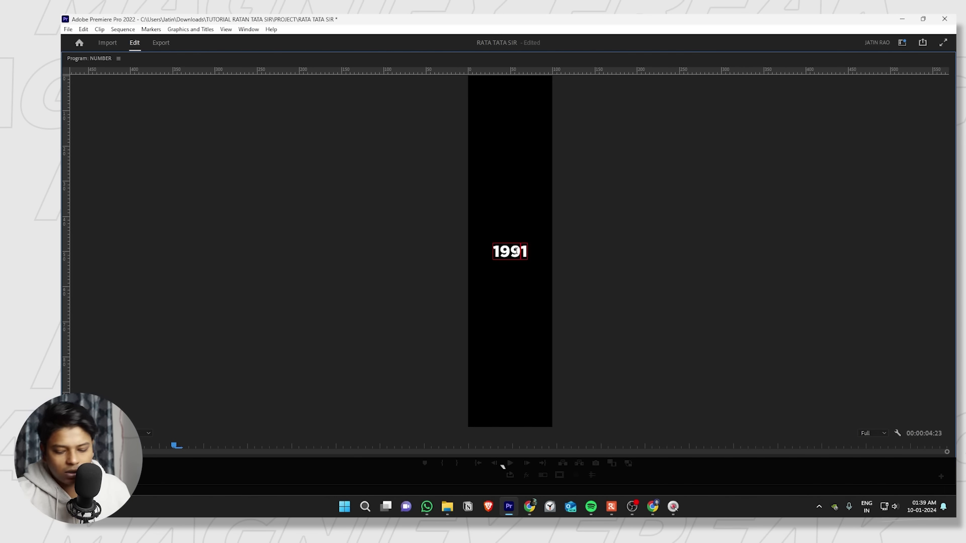
key("Right")
key("Return")
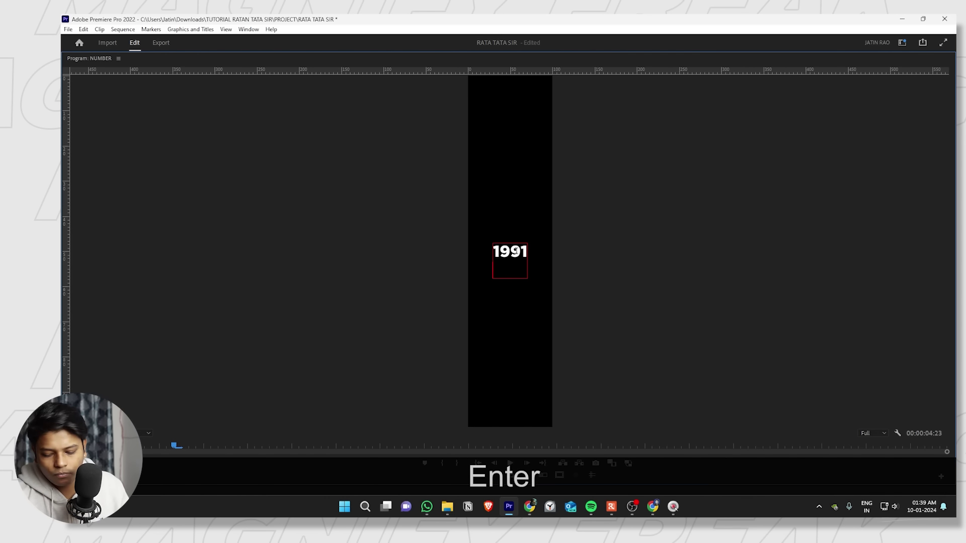
type("19912")
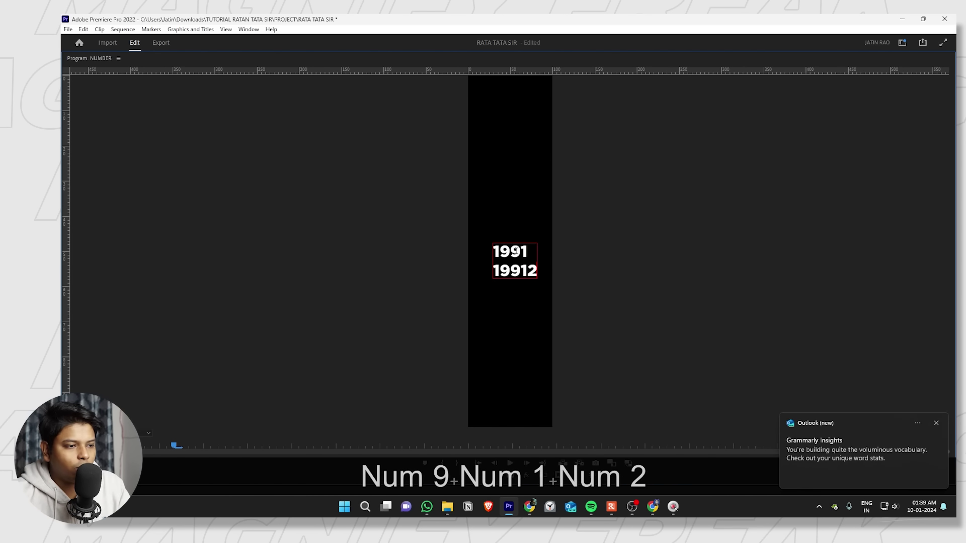
key("BackSpace")
key("BackSpace")
type("22")
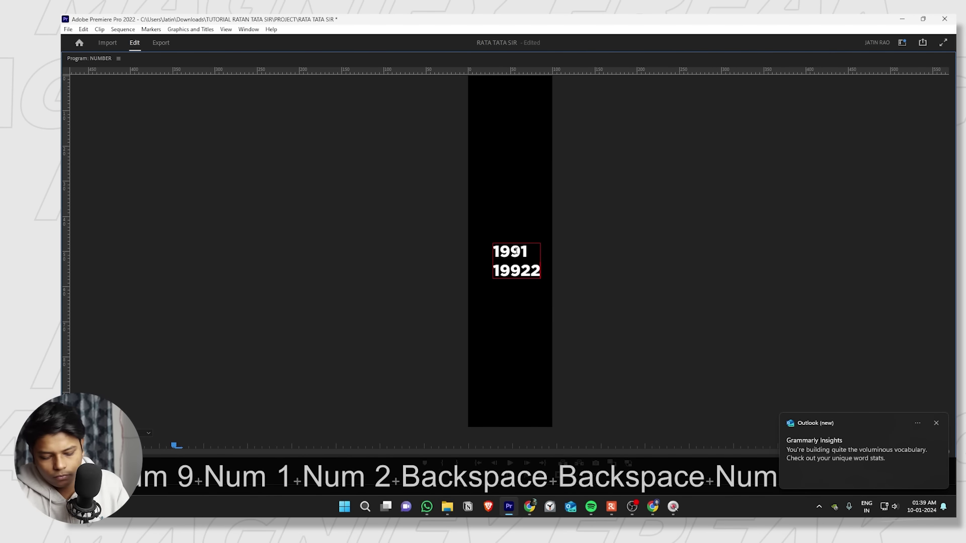
key("BackSpace")
key("Return")
type("119")
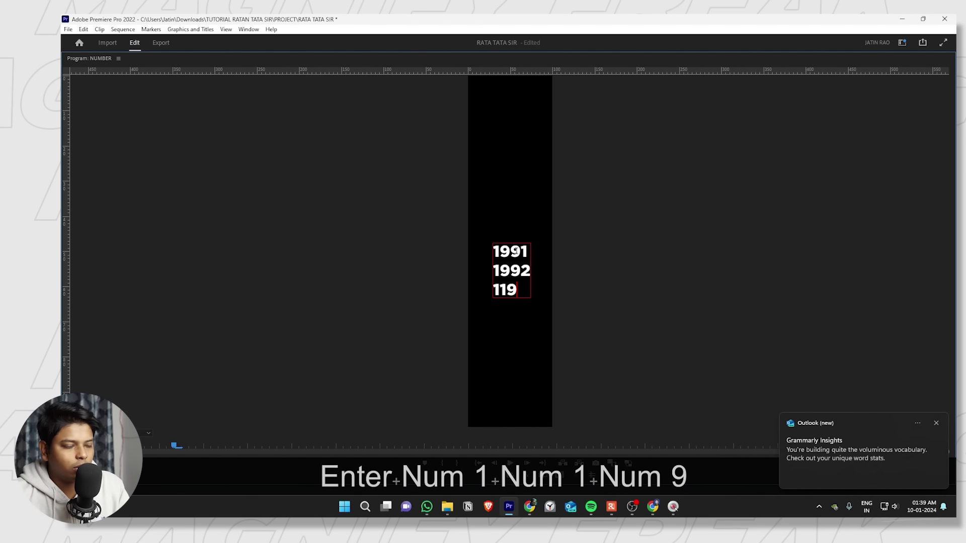
key("BackSpace")
key("BackSpace")
type("993")
key("Return")
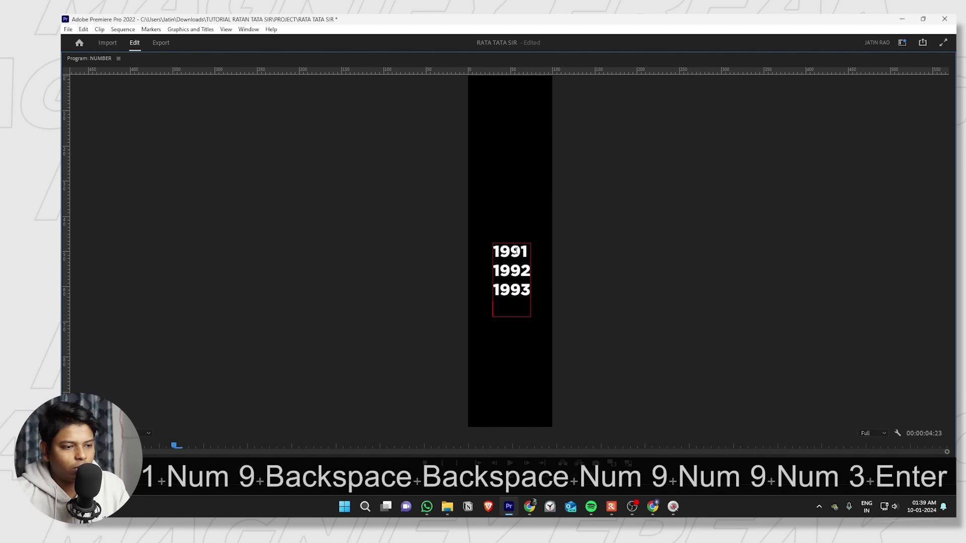
Continue the year list with 1994, 1995, 1996, 1997 and 1998, each on its own line.
type("1994")
key("Return")
type("1995")
key("Return")
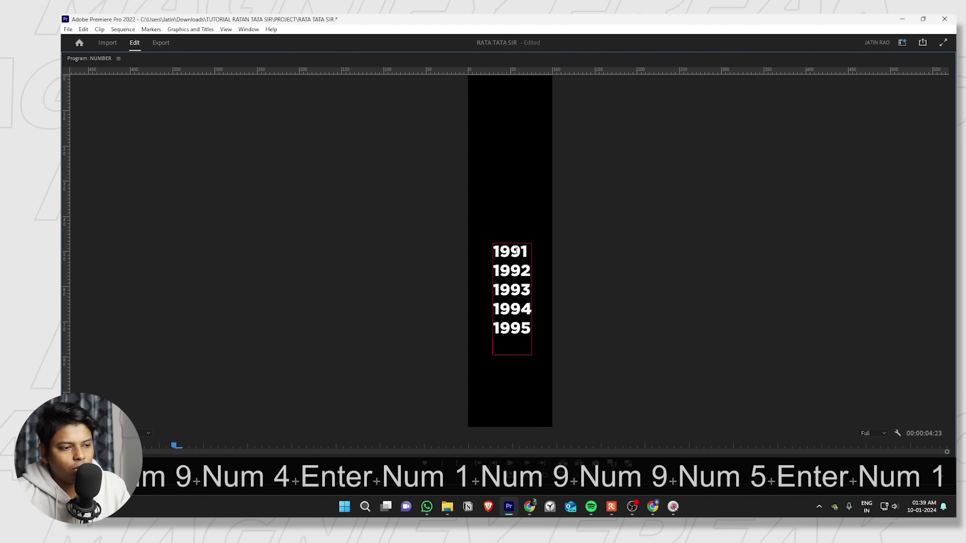
type("1996")
key("Return")
type("1997")
key("Return")
type("1998")
key("Return")
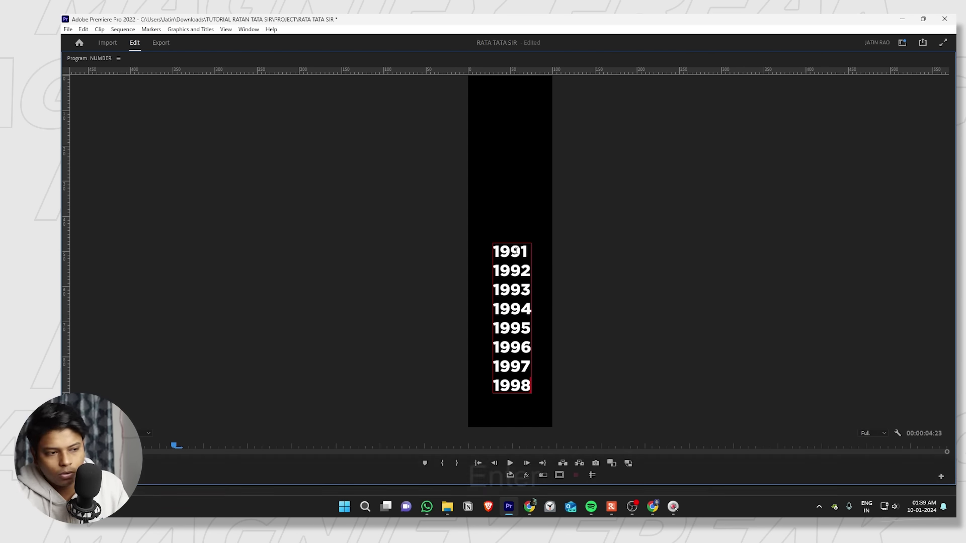
Complete the year list with 1999 and 2000 on separate lines and finish editing the text.
type("1999")
key("BackSpace")
type("9")
key("Return")
type("2000")
key("Escape")
key("v")
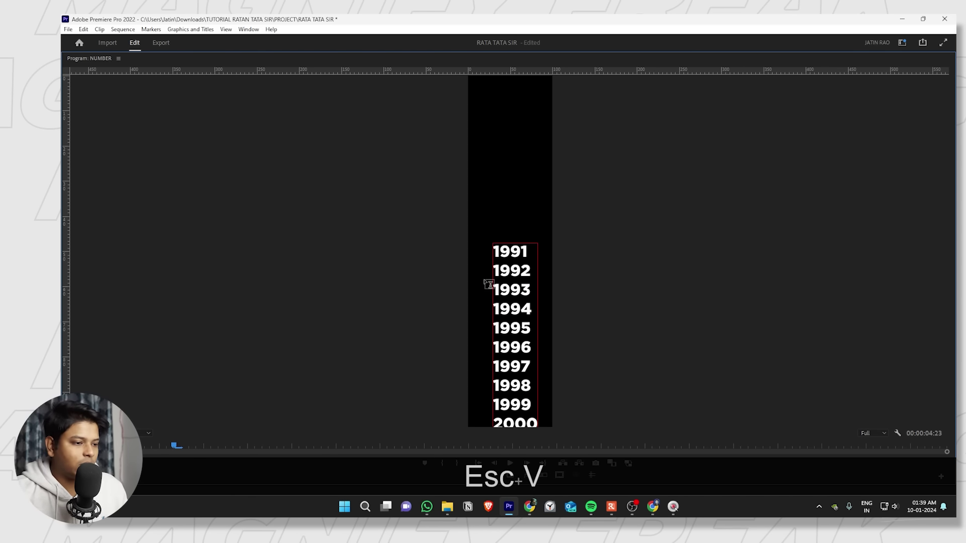
Restore the normal panel layout, center the year list in the frame and check it in a full-screen preview.
key("grave")
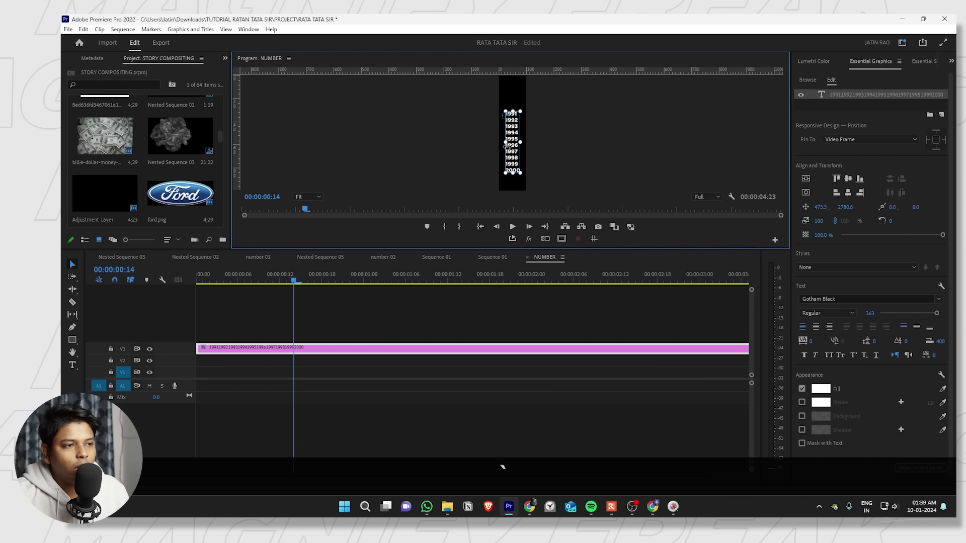
left_click(846, 195)
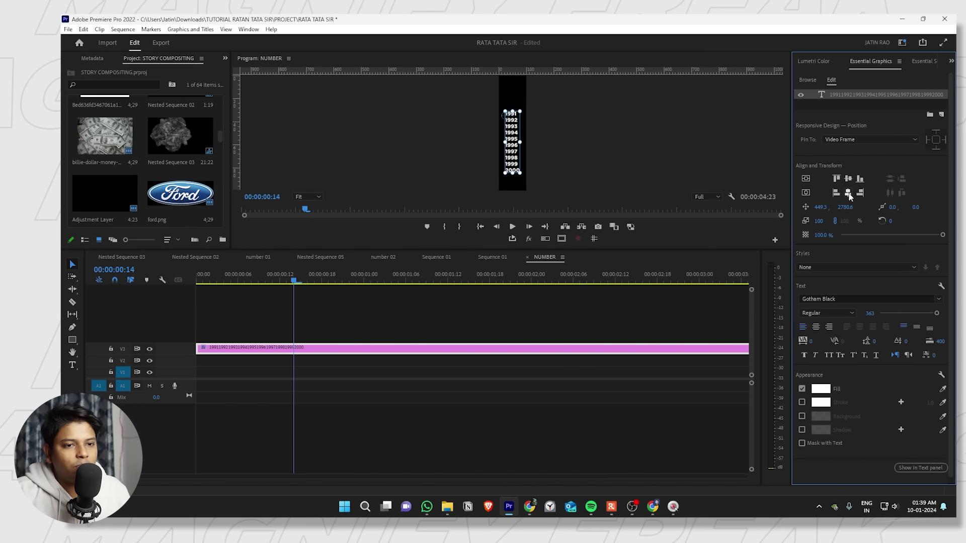
key("ctrl+grave")
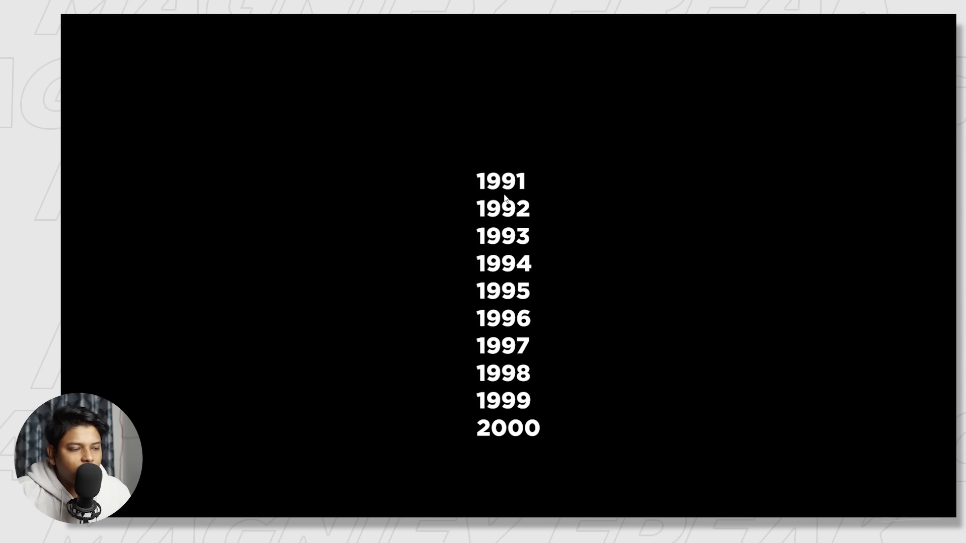
key("ctrl+grave")
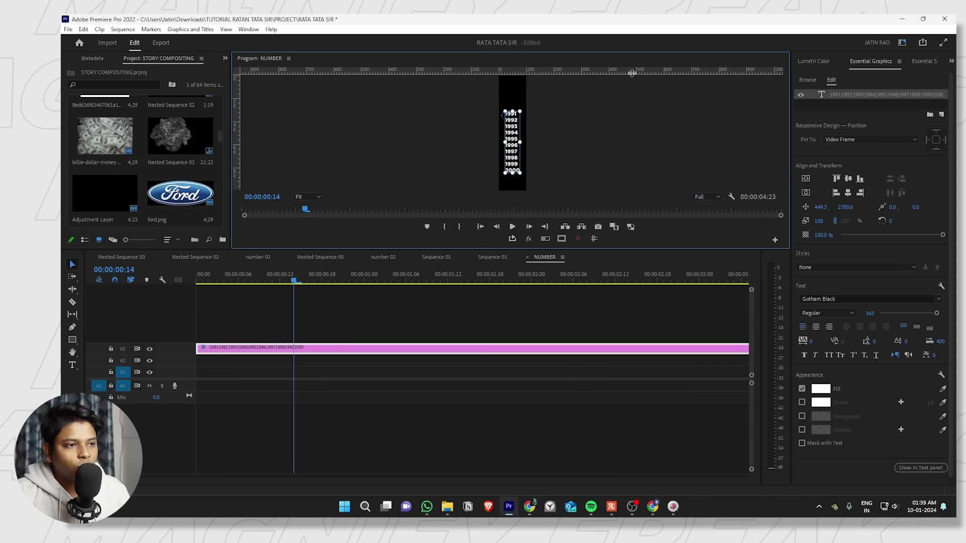
Select all the text in the year list and increase its leading to 186 to spread the lines apart.
double_click(512, 136)
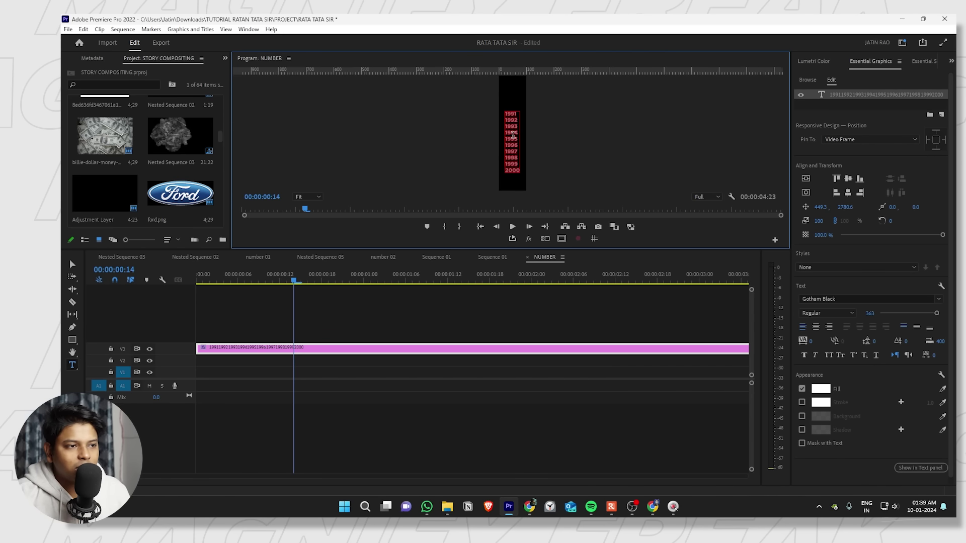
key("ctrl+1")
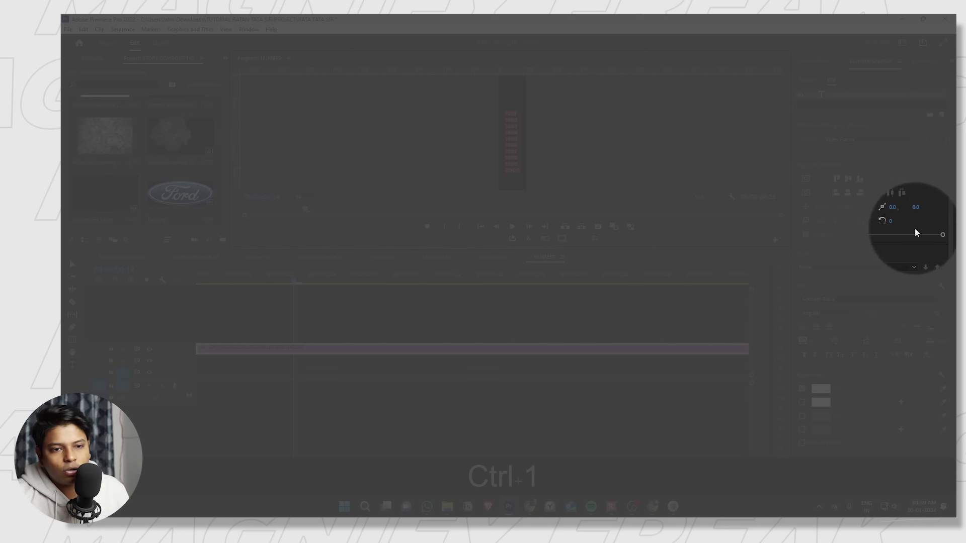
left_click(872, 341)
key("ctrl+1")
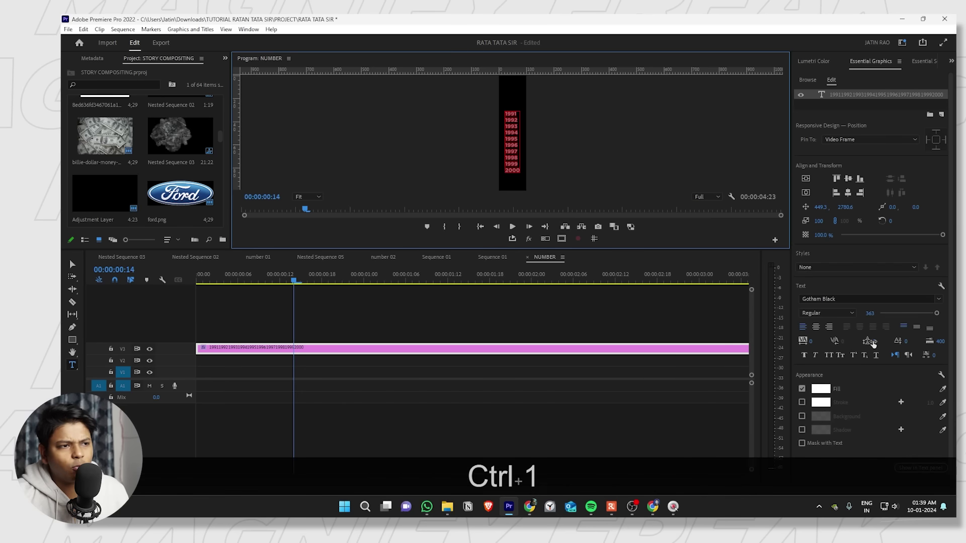
left_click_drag(873, 341, 956, 341)
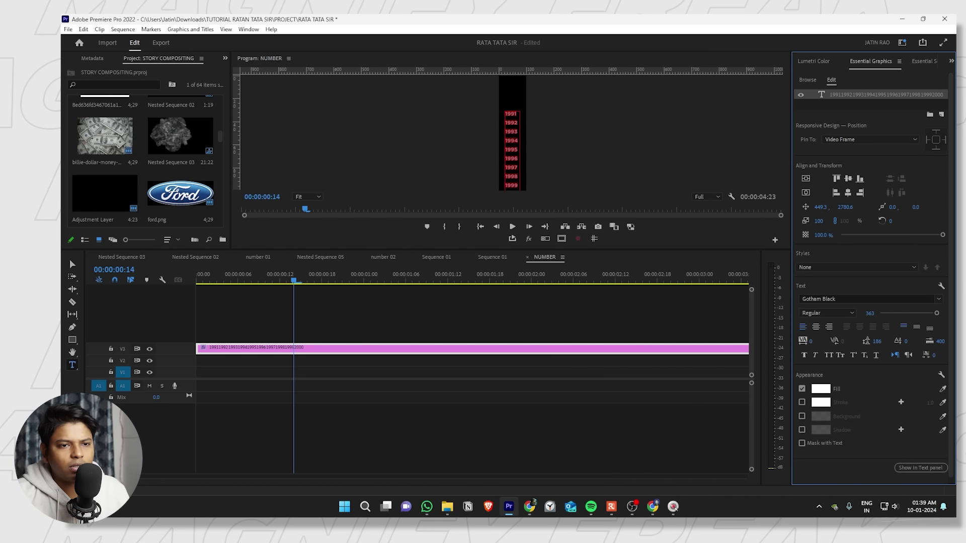
Enlarge the year list's font size to 453 and center the text horizontally and vertically in the frame.
left_click(848, 180)
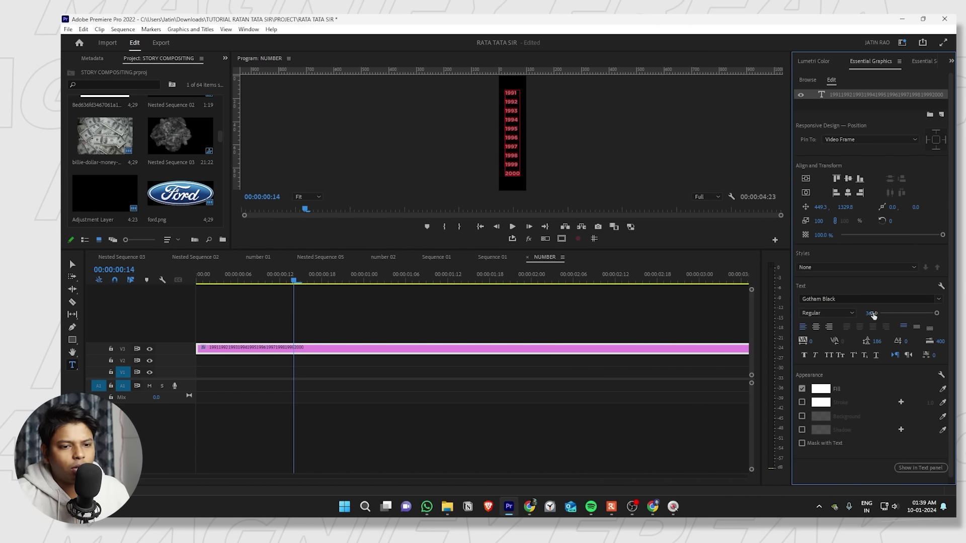
left_click_drag(873, 313, 896, 313)
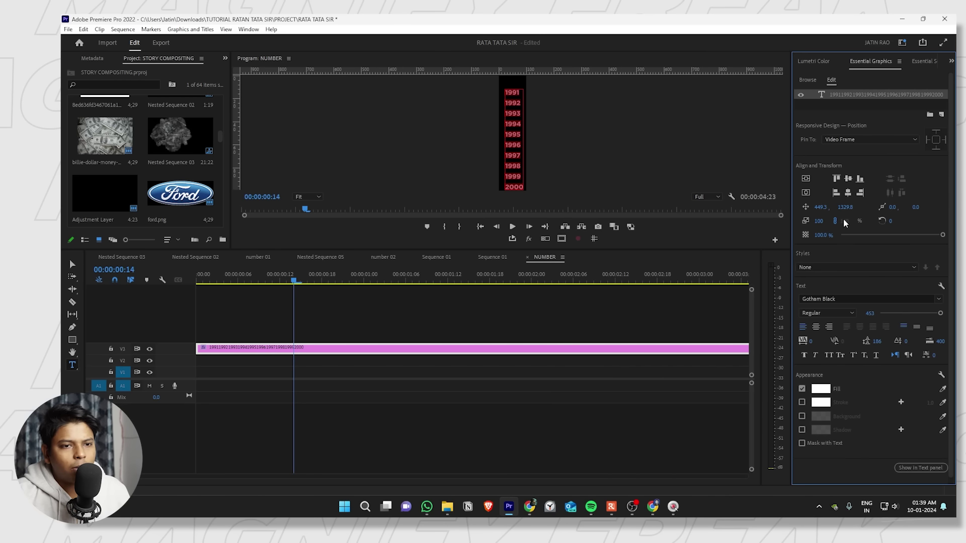
left_click(848, 192)
left_click(848, 179)
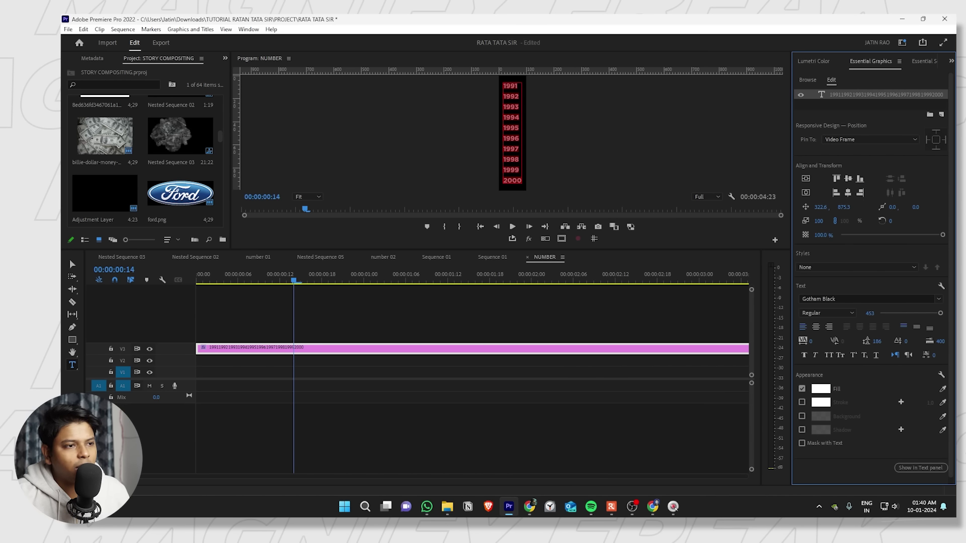
Set the year list's leading to 209, center-align its lines and center the text horizontally in the frame.
left_click_drag(877, 341, 889, 341)
left_click(849, 193)
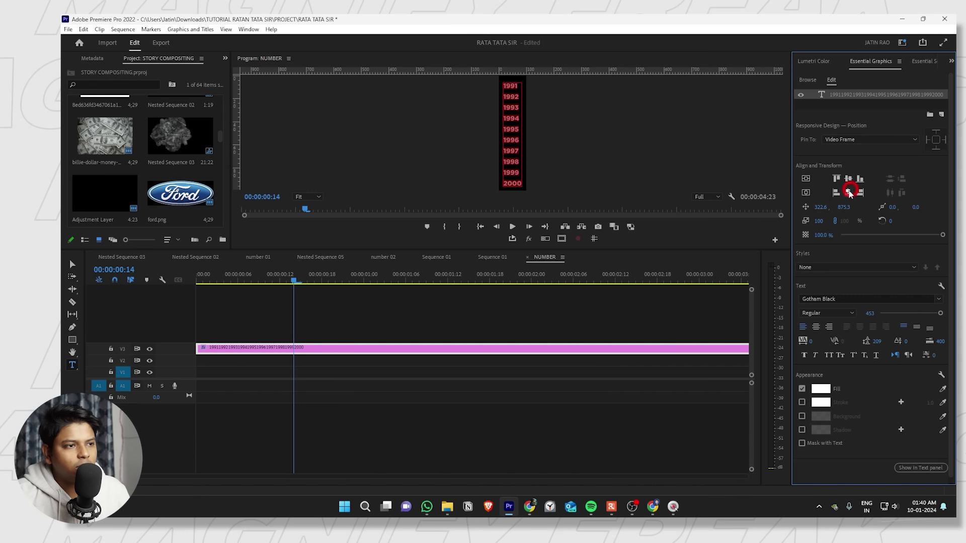
key("ctrl")
left_click(816, 327, "ctrl")
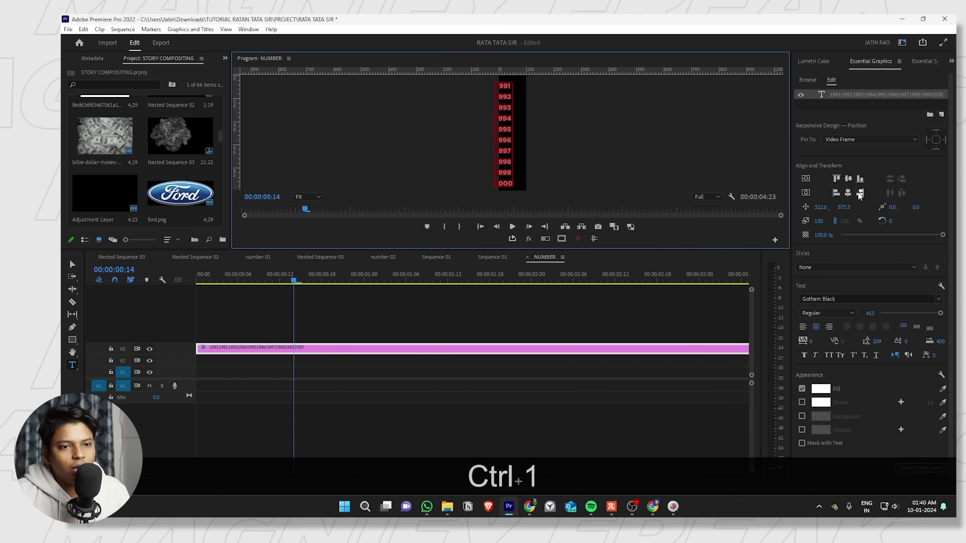
left_click(848, 193)
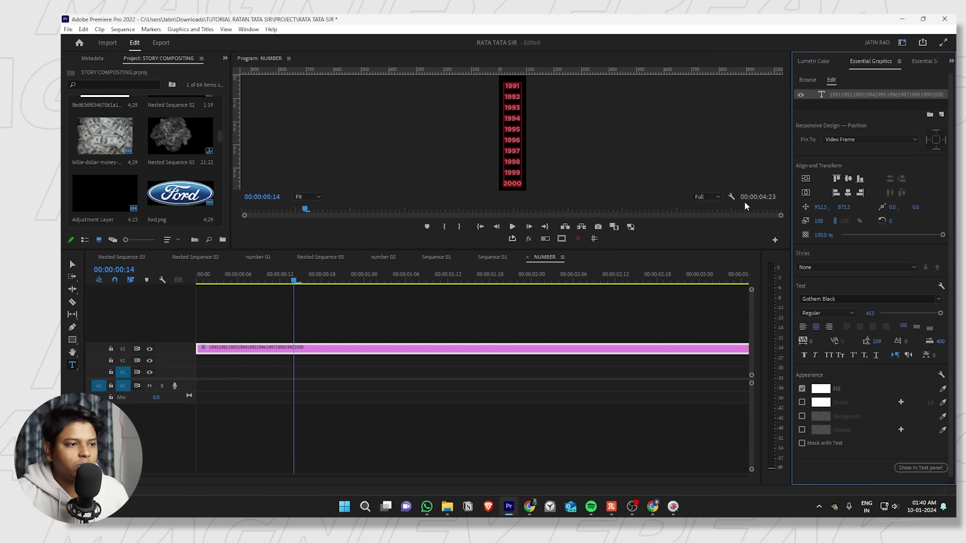
Return to Sequence 01, move the playhead to 00:00:00:14 and apply the Transform effect to the NUMBER clip.
left_click(425, 315)
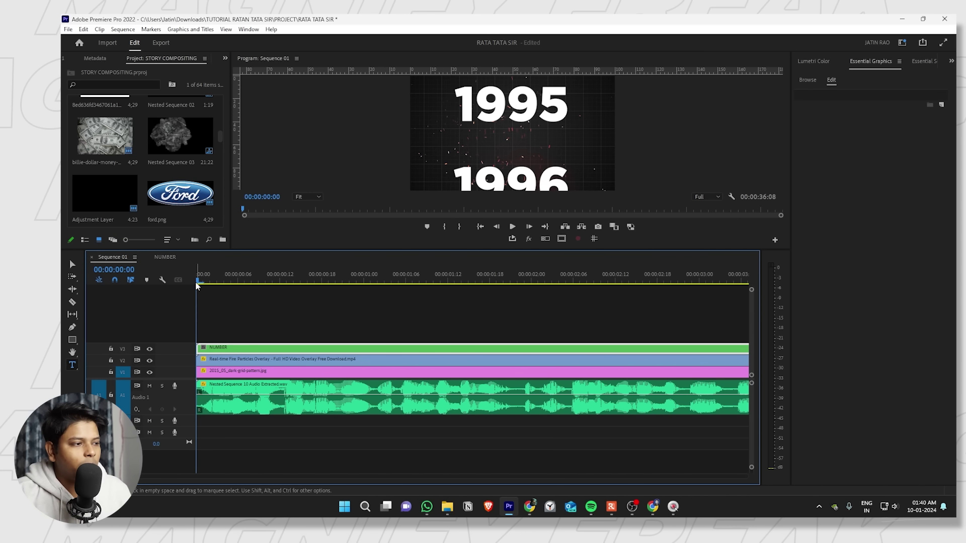
left_click(220, 284)
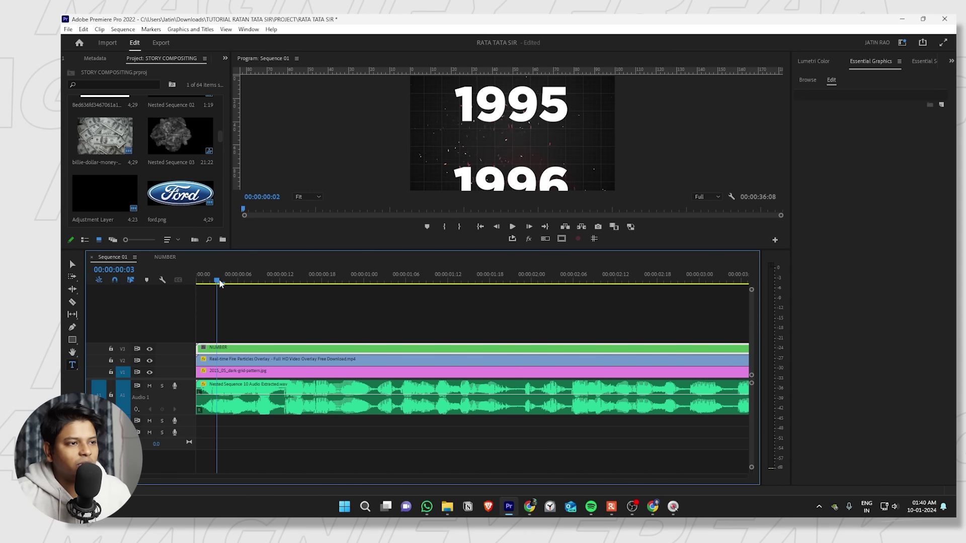
left_click_drag(220, 283, 294, 281)
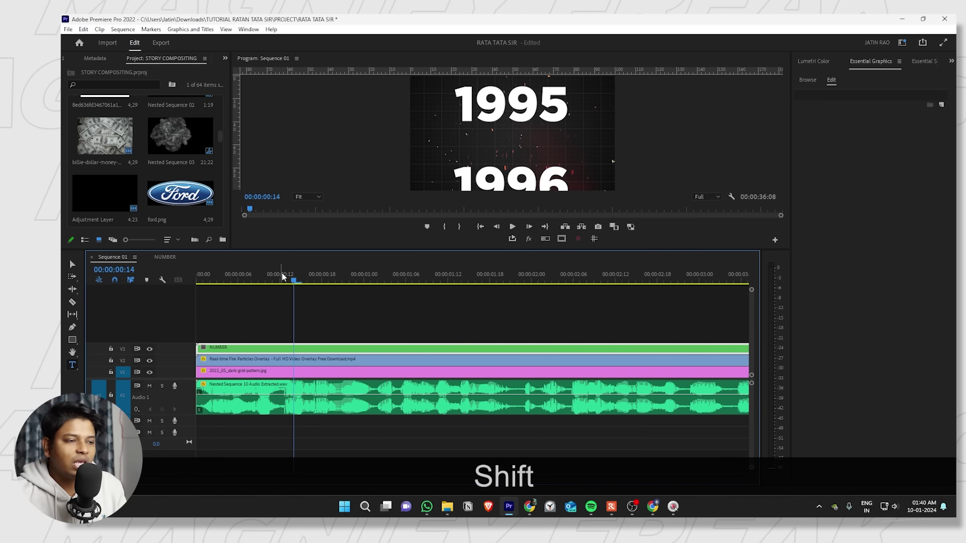
key("shift+7")
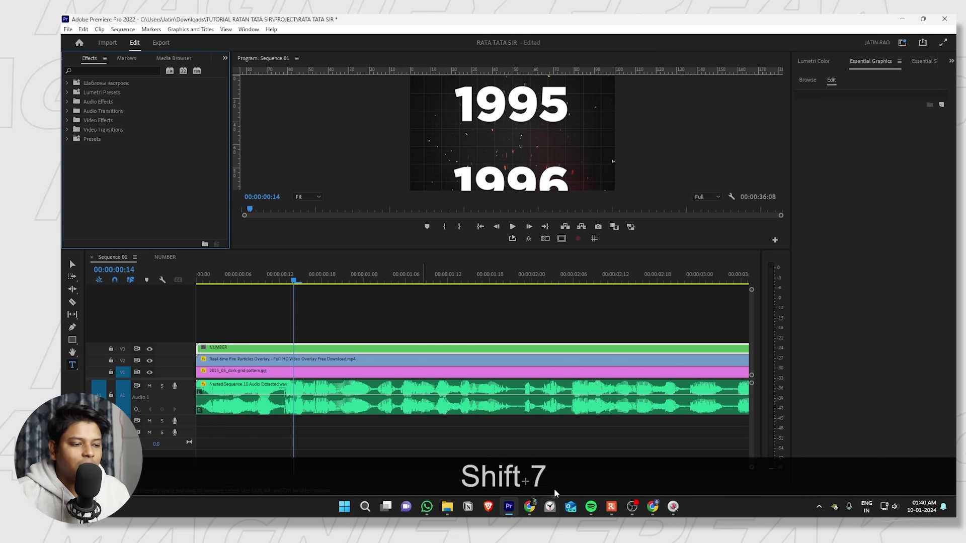
left_click(90, 72)
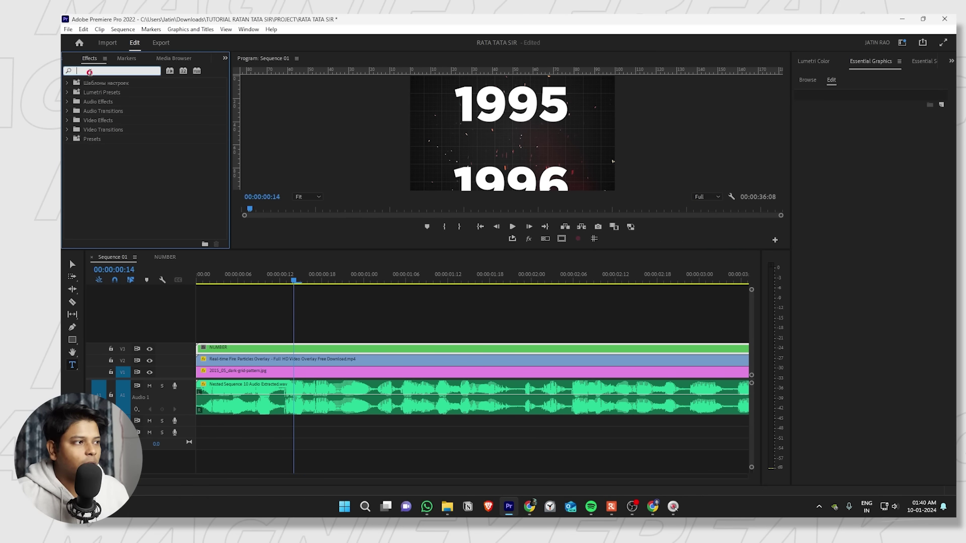
type("TRANSFO")
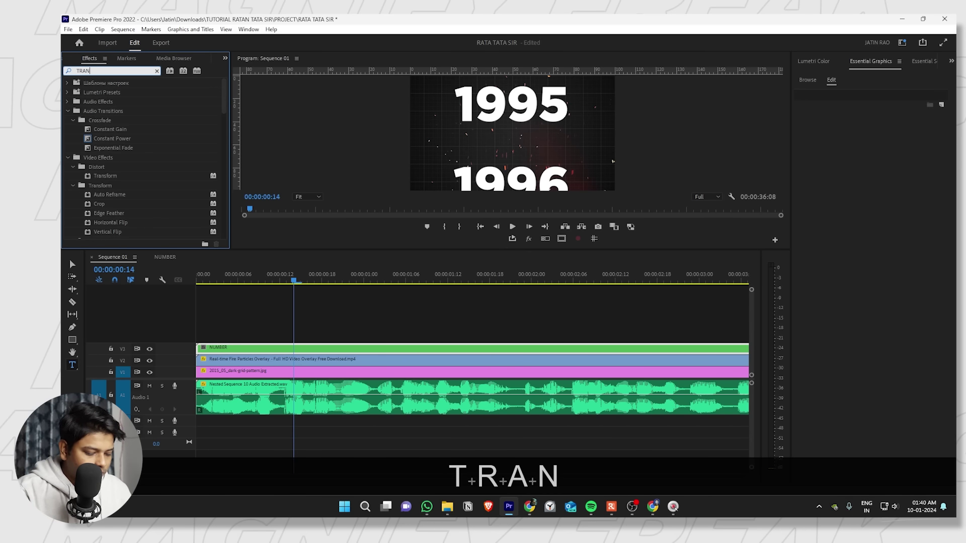
left_click(109, 139)
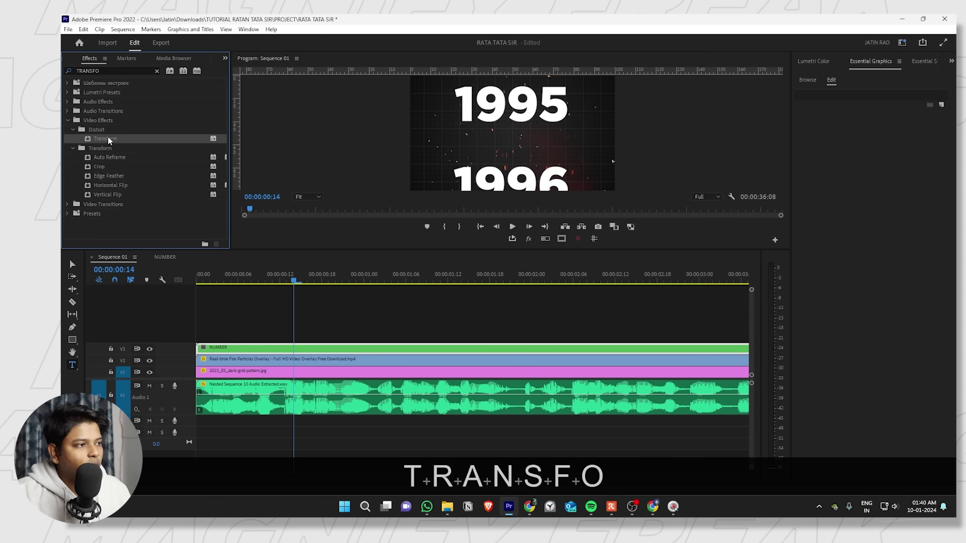
left_click_drag(329, 335, 322, 347)
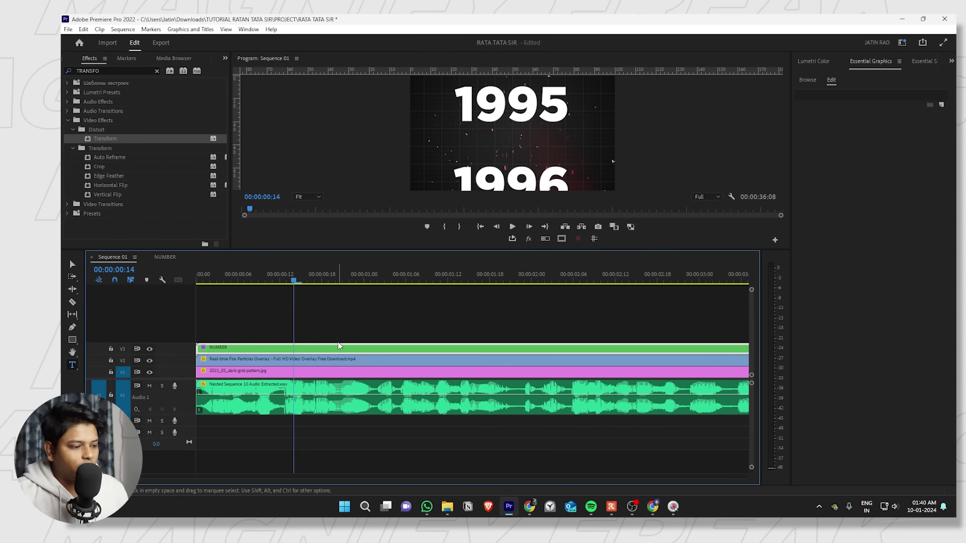
Set the vertical position in the NUMBER clip's Transform effect to 1994 to bring 1998 to the middle of the frame.
key("shift+5")
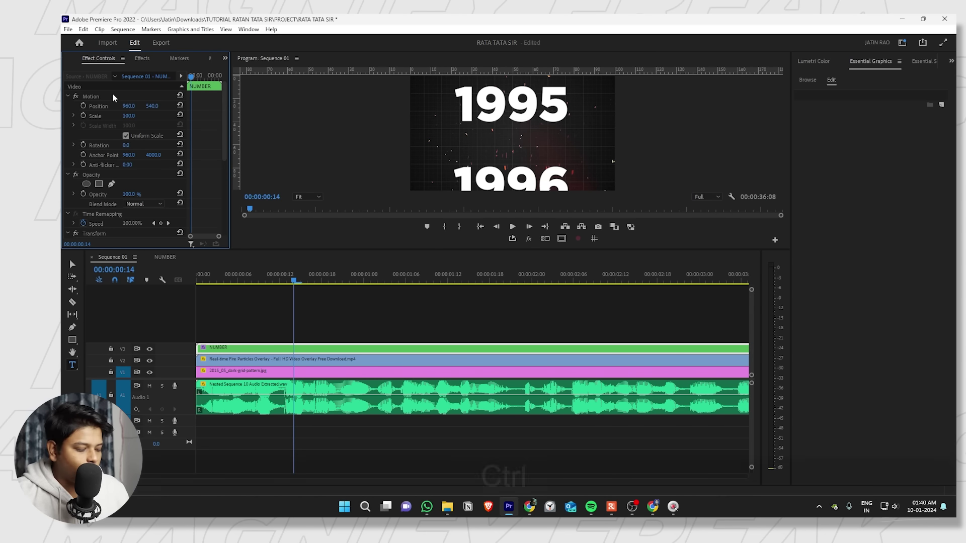
key("ctrl+1")
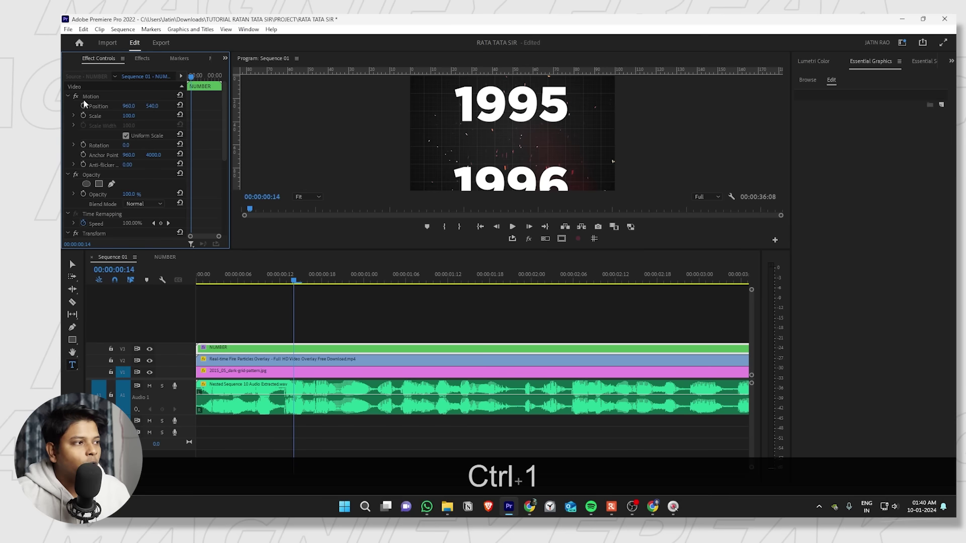
scroll(136, 144, "down", 5)
scroll(137, 146, "down", 2)
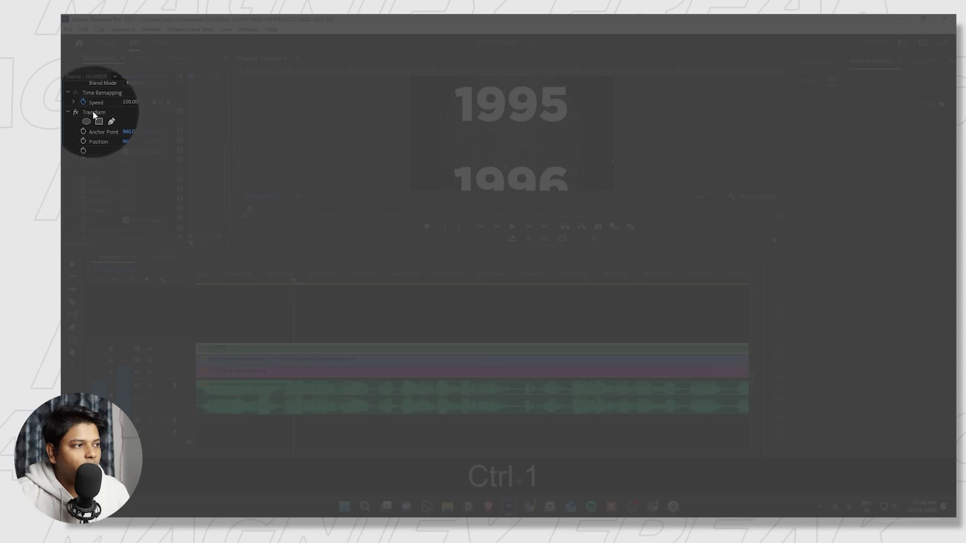
scroll(101, 125, "down", 1)
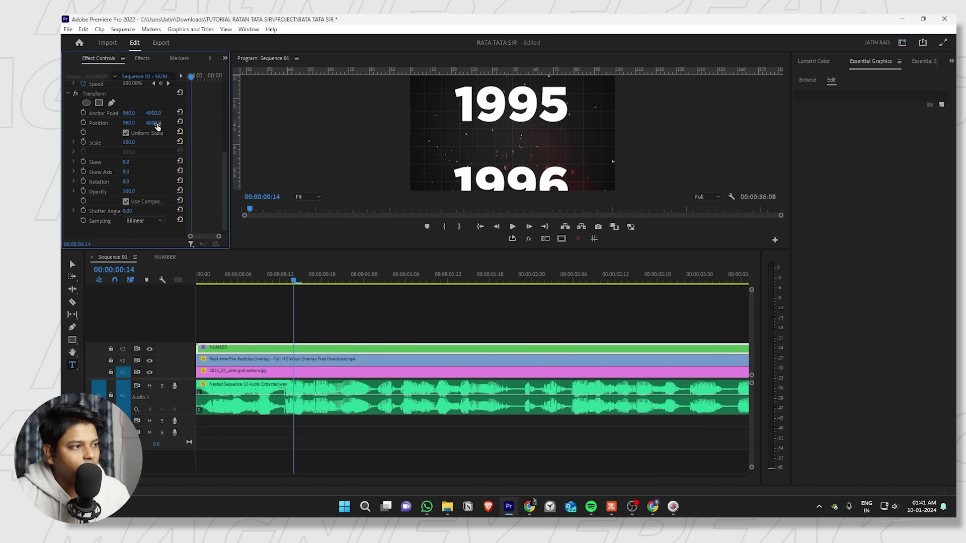
left_click_drag(159, 126, 98, 126)
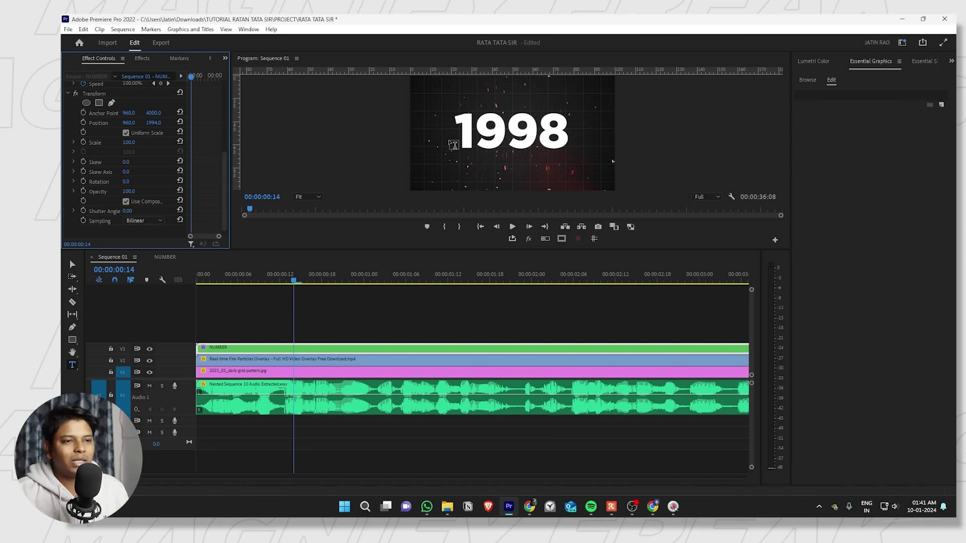
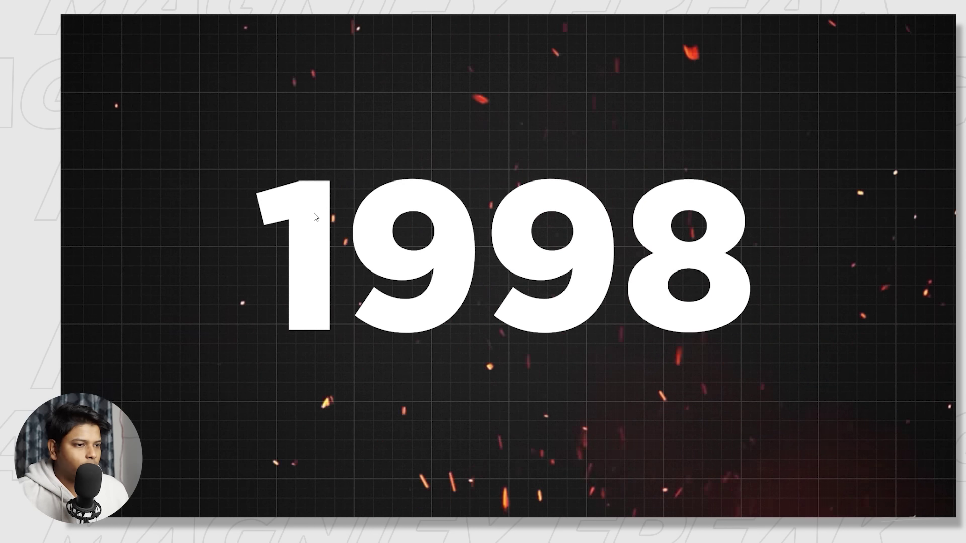
Leave the full-screen preview and play Sequence 01 from the start to check the year scroll.
key("ctrl+grave")
key("ctrl+grave")
key("ctrl+grave")
key("ctrl+grave")
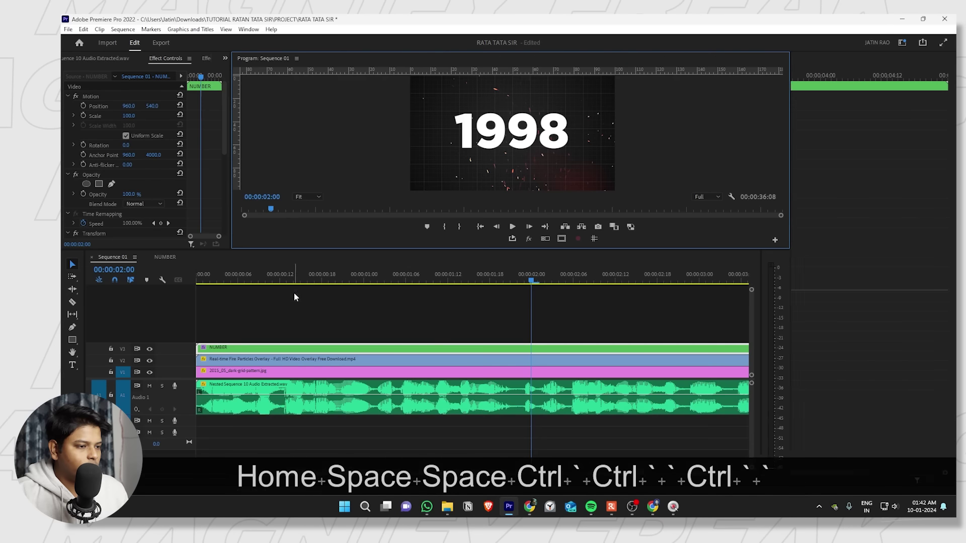
left_click(423, 300)
key("Home")
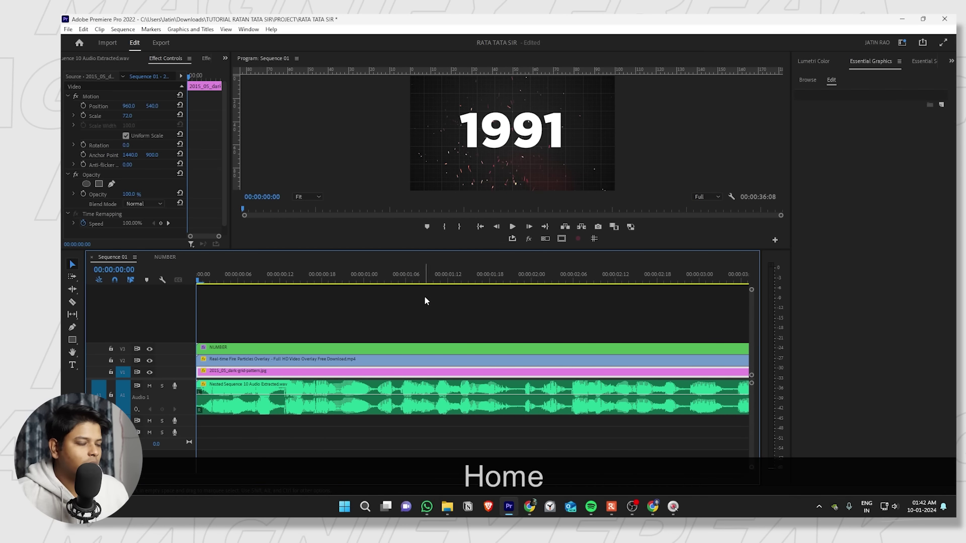
key("space")
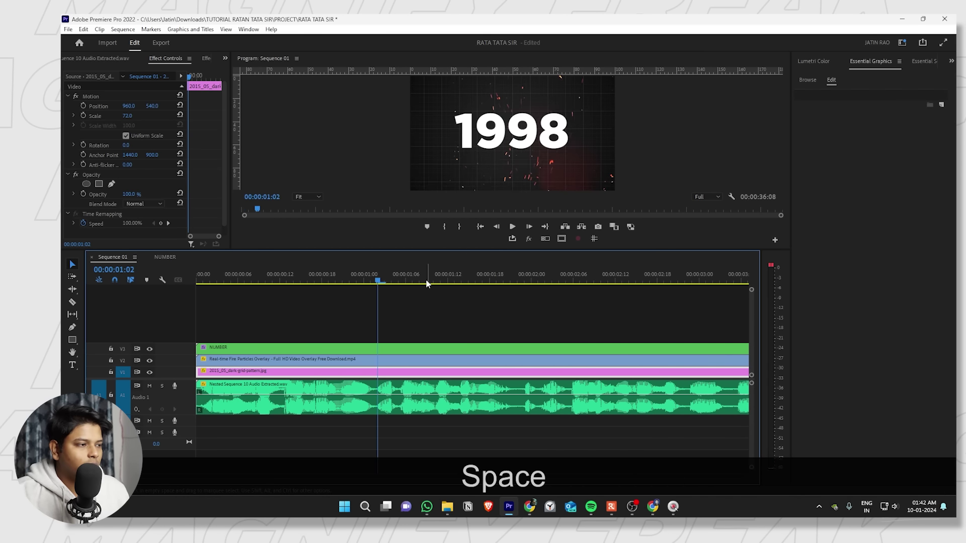
Examine the paused 1998 frame in a full-screen preview and restore the normal panel layout.
key("ctrl+grave")
key("ctrl+grave")
key("ctrl+grave")
key("ctrl+grave")
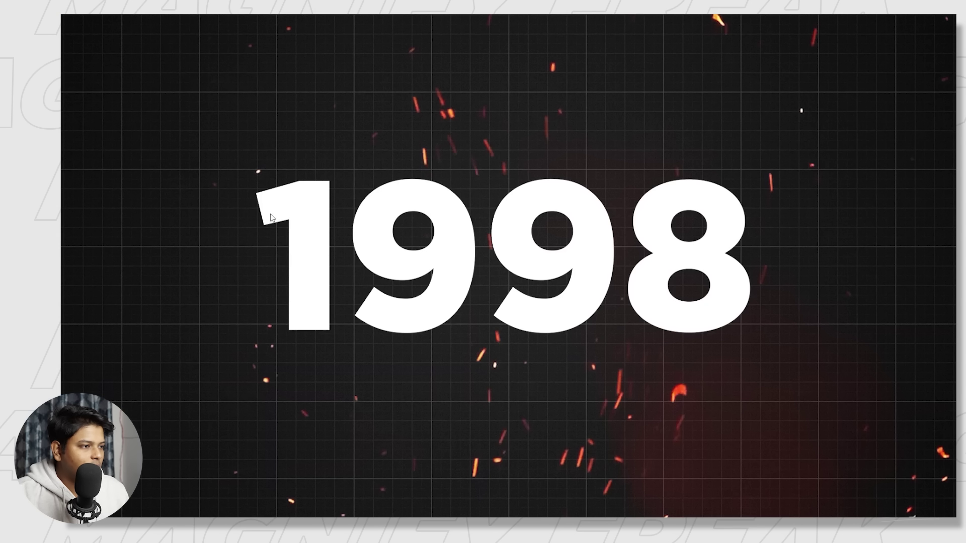
key("ctrl+grave")
key("ctrl+grave")
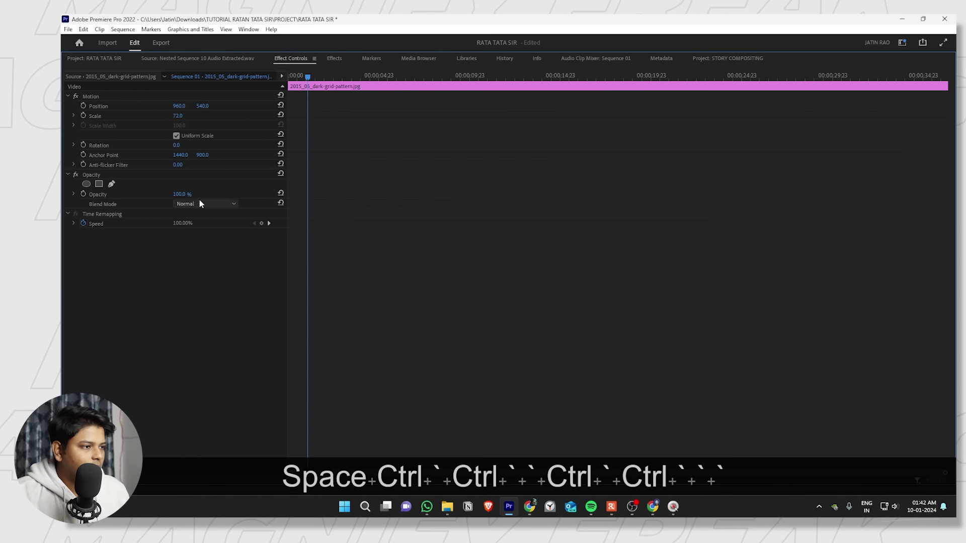
key("ctrl+grave")
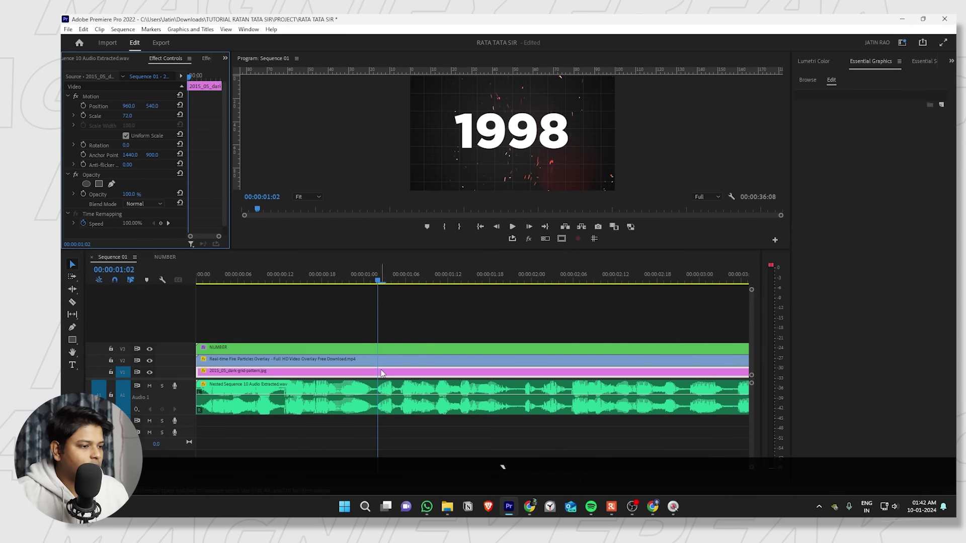
Slow the year scroll by moving the NUMBER clip's second Transform position keyframe to just before the one-second mark.
left_click(373, 348)
key("ctrl+grave")
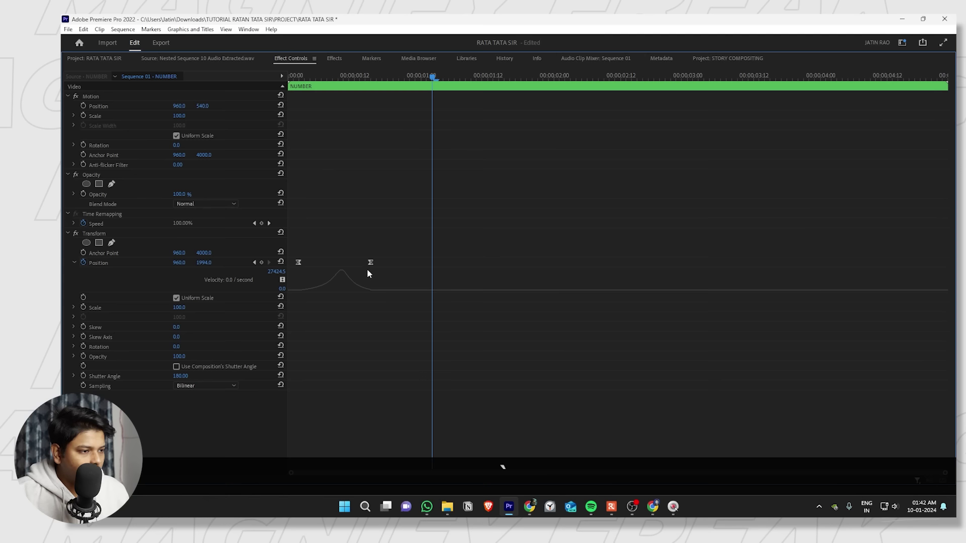
key("ctrl+grave")
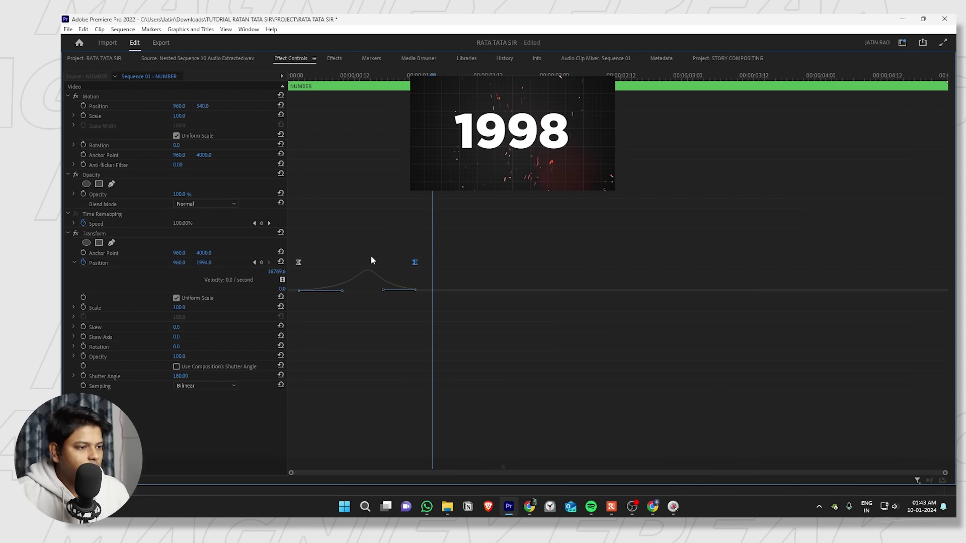
Play back the slowed year scroll and trim the end of the NUMBER clip to about 2.5 seconds.
key("space")
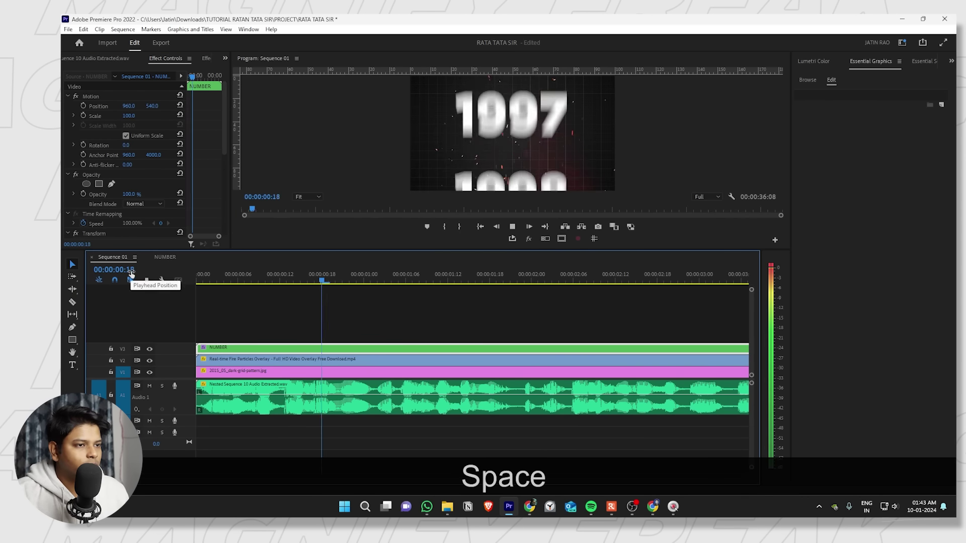
key("space")
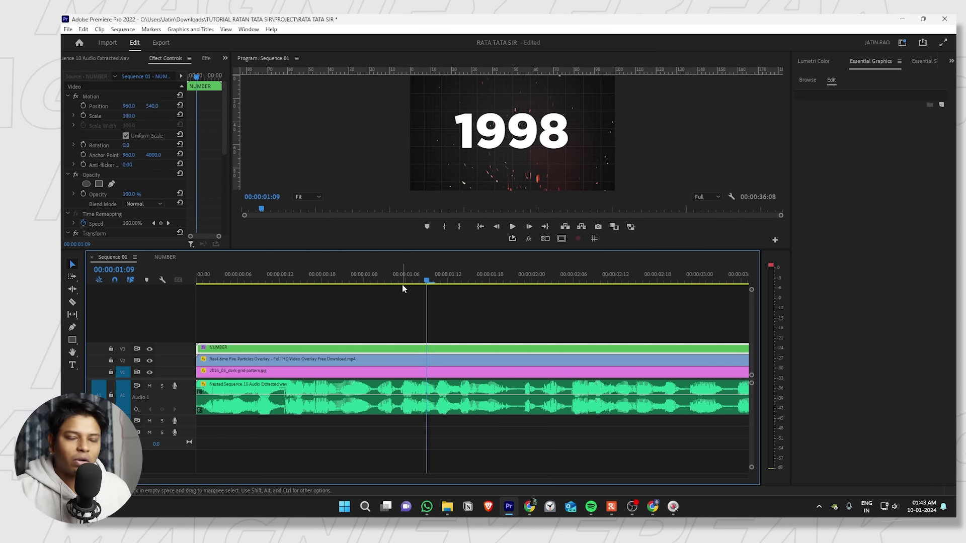
scroll(440, 358, "down", 4, "alt")
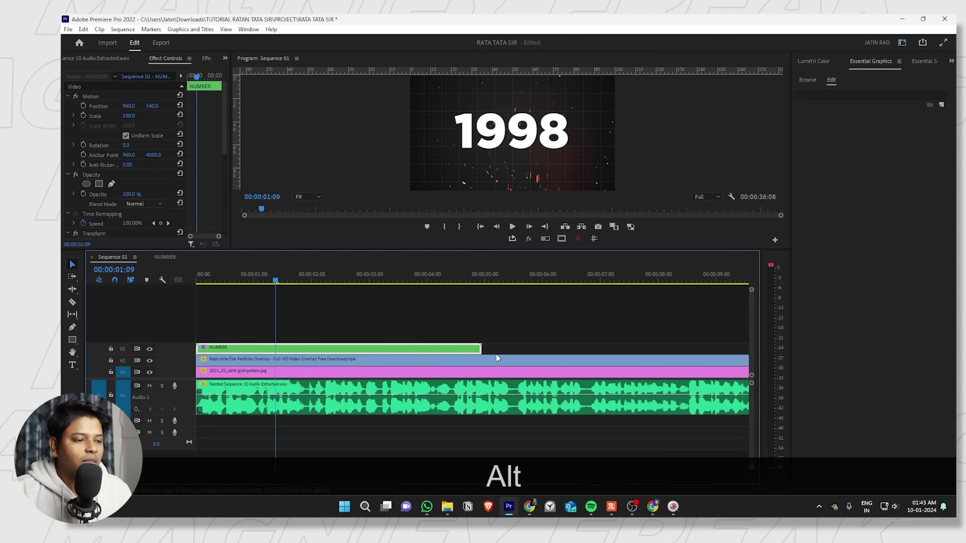
left_click_drag(481, 348, 342, 349)
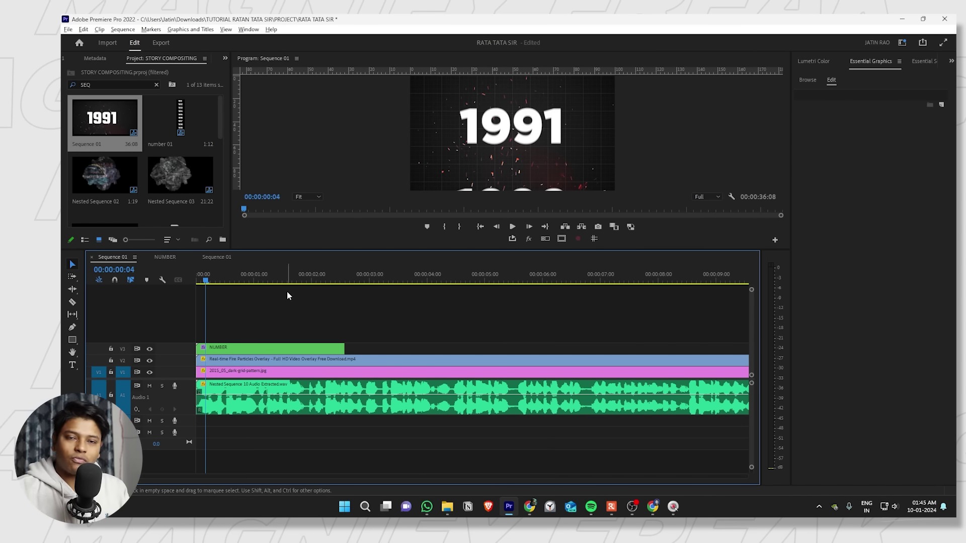
Open the NUMBER nested sequence and change the year list text's font to Teko with the Bold style.
double_click(286, 348)
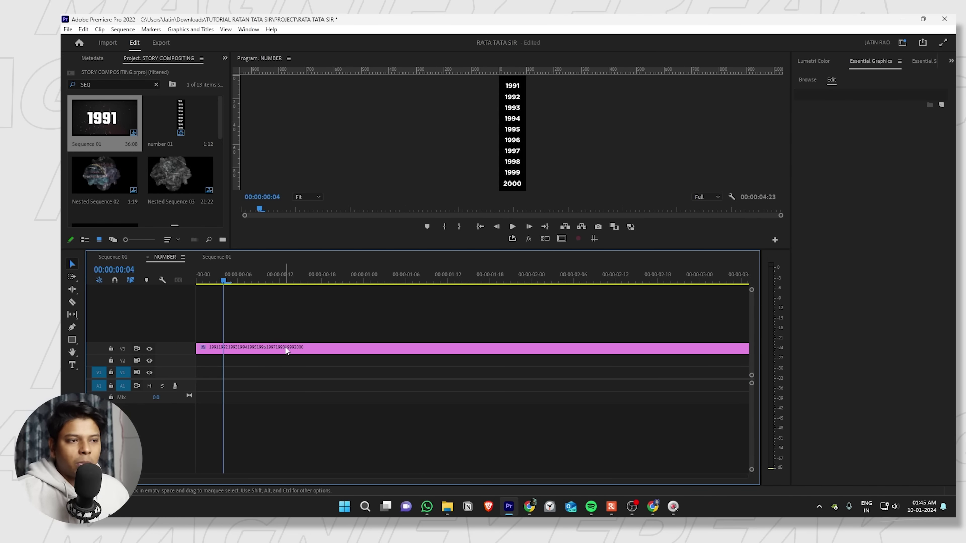
double_click(516, 168)
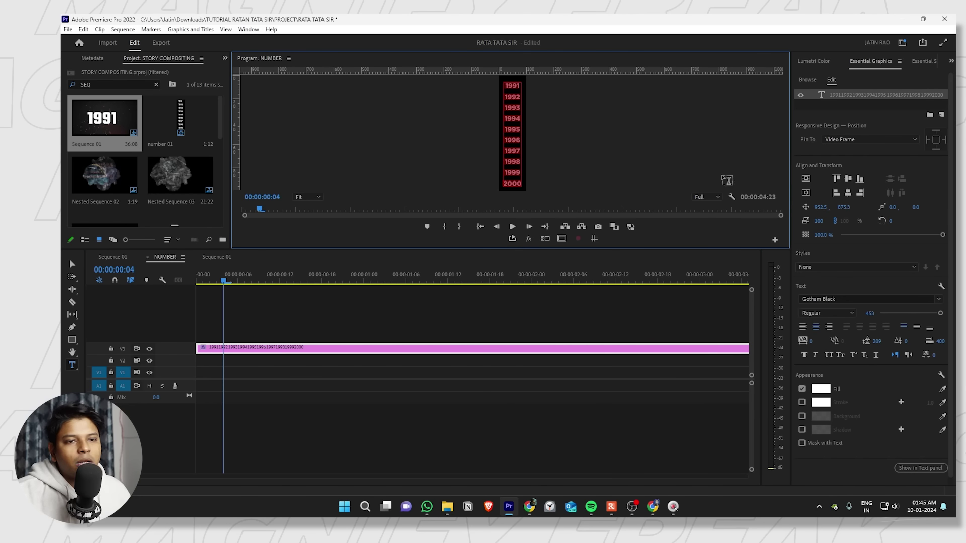
left_click(849, 301)
type("TEKO")
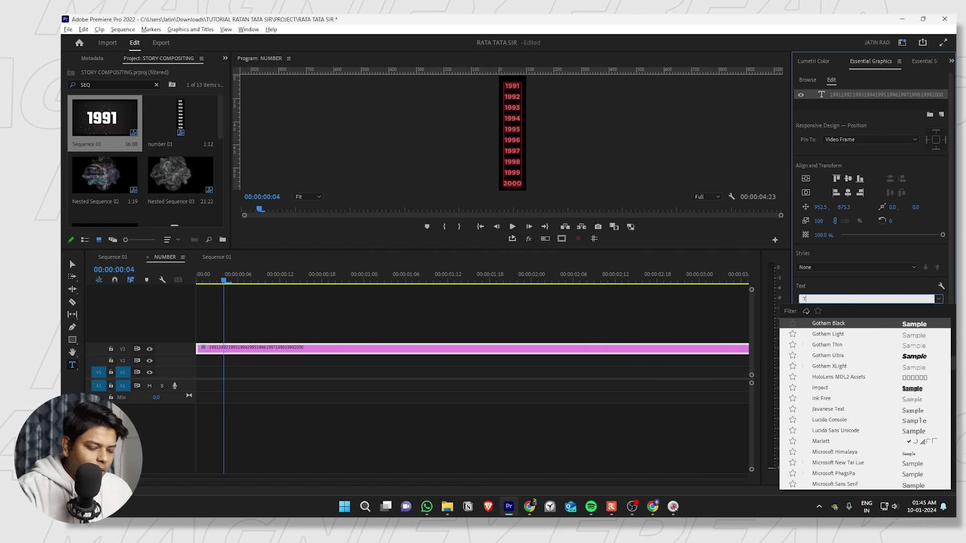
key("Down")
key("Down")
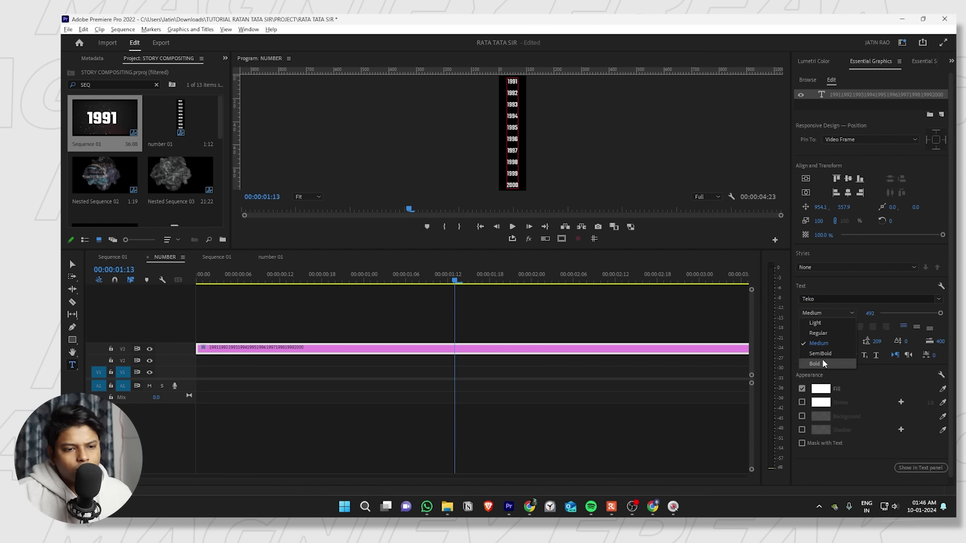
left_click(824, 363)
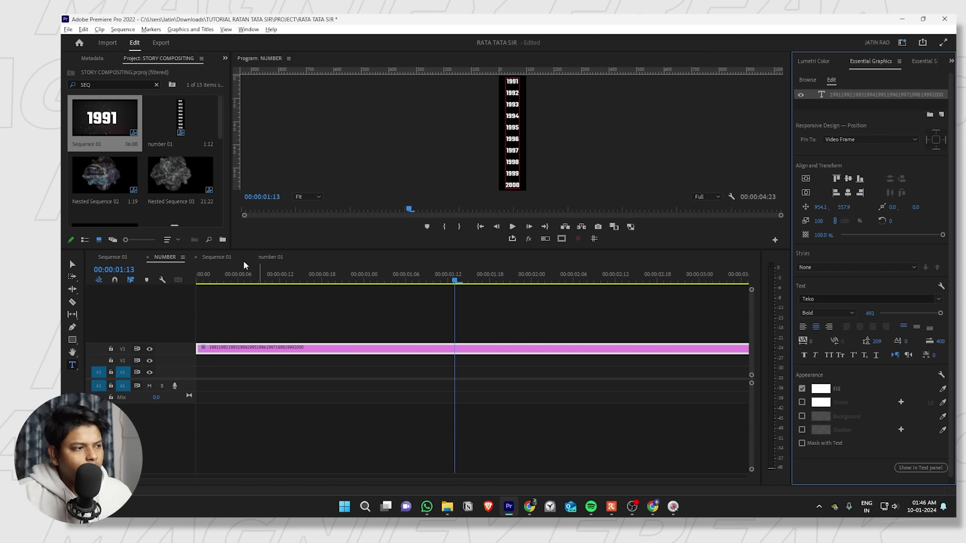
Return to Sequence 01 and play the year scroll from the start to check the new font.
left_click(110, 257)
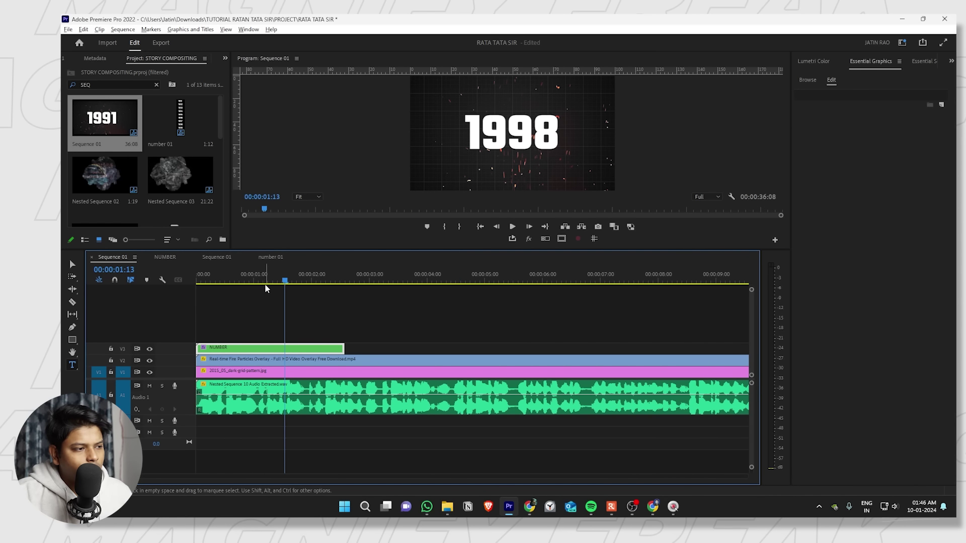
left_click(230, 280)
key("space")
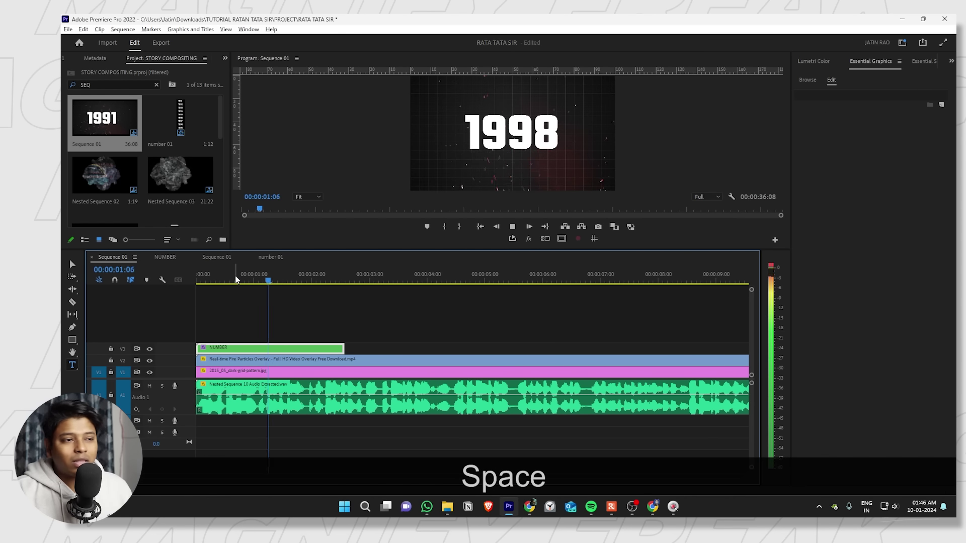
key("space")
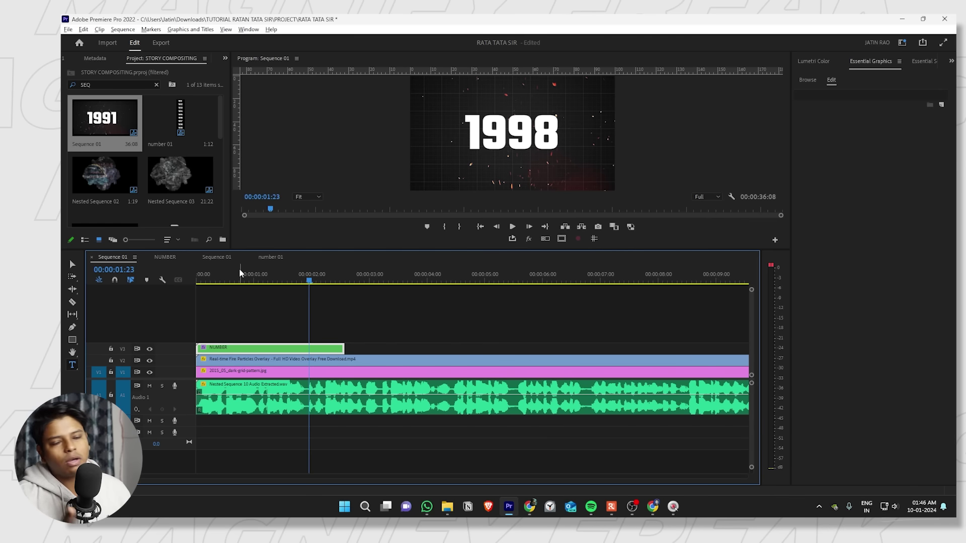
key("Home")
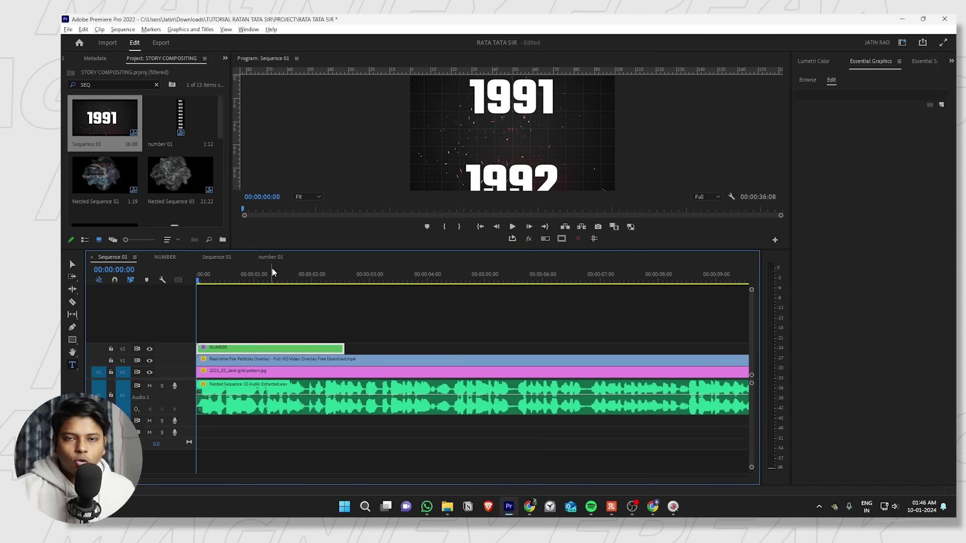
key("space")
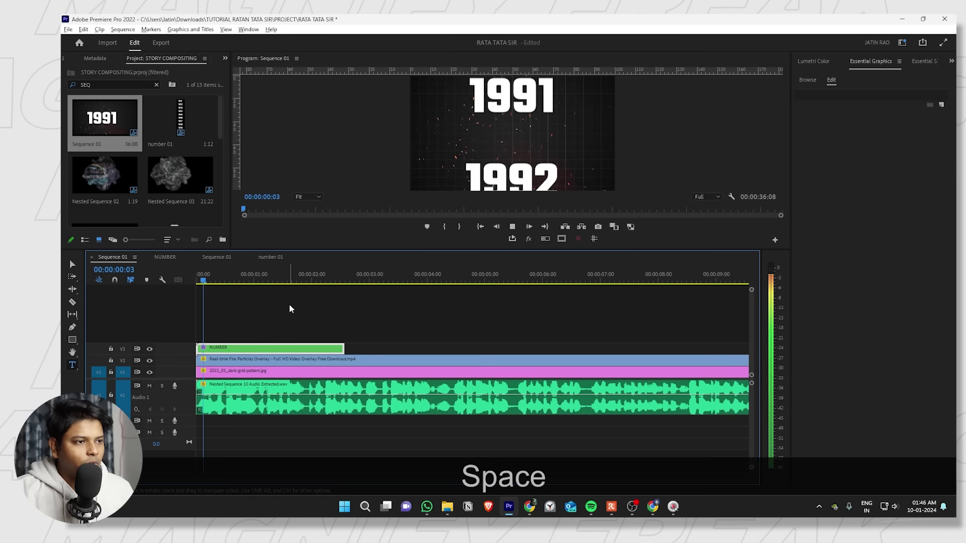
key("space")
left_click(307, 327)
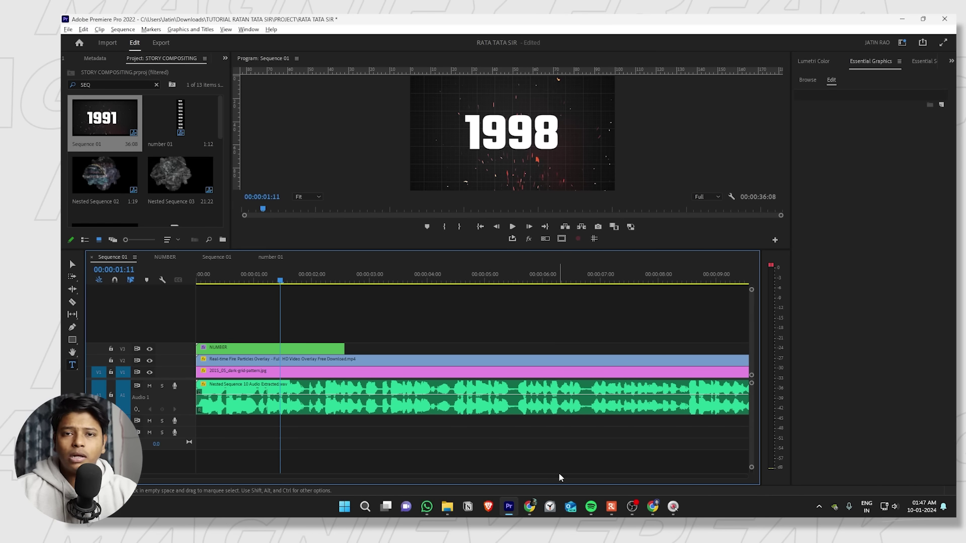
Switch to Chrome and browse the Ratan Tata image results to preview the Facebook portrait of him looking up in a dark suit.
mouse_move(525, 505)
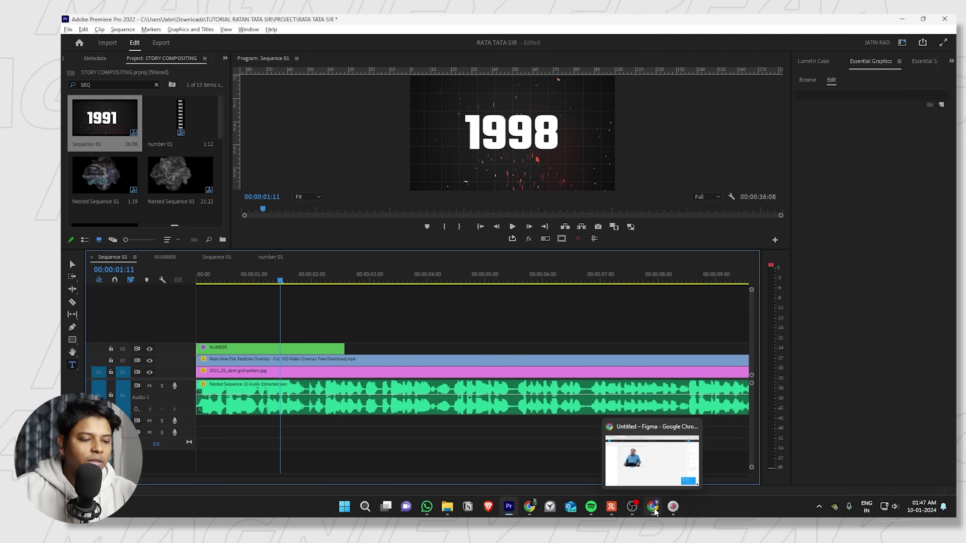
left_click(651, 453)
left_click(543, 220)
left_click(422, 23)
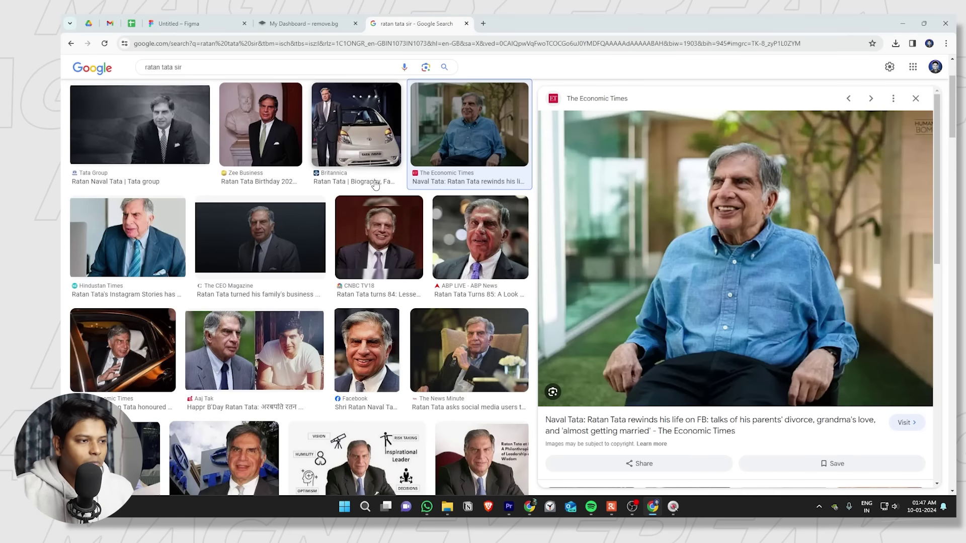
scroll(361, 189, "up", 2)
scroll(360, 189, "up", 2)
scroll(224, 222, "down", 2)
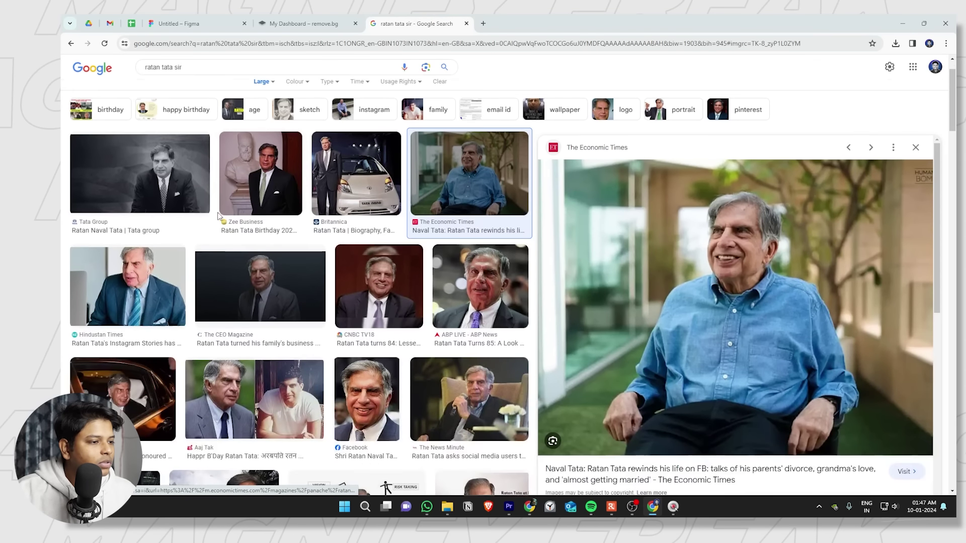
scroll(224, 222, "down", 7)
left_click(375, 291)
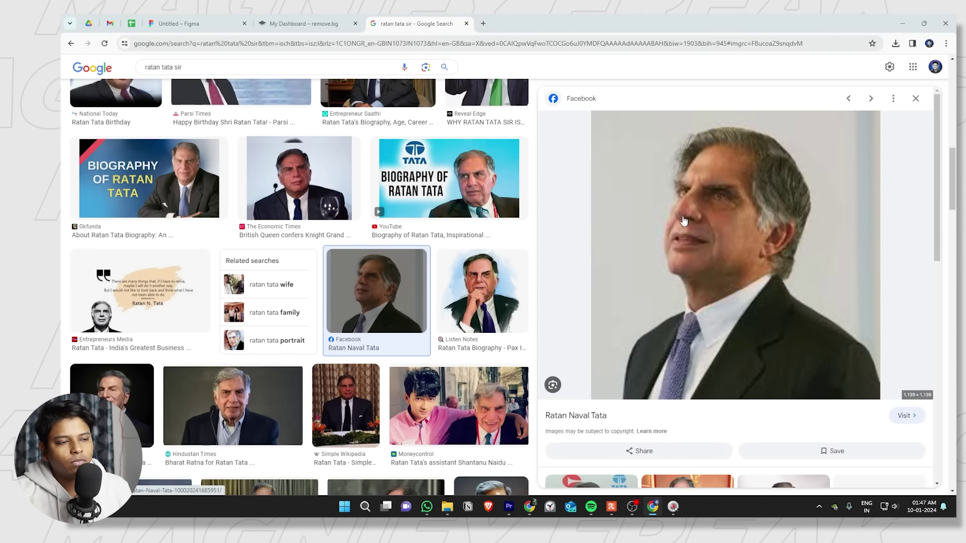
right_click(725, 234)
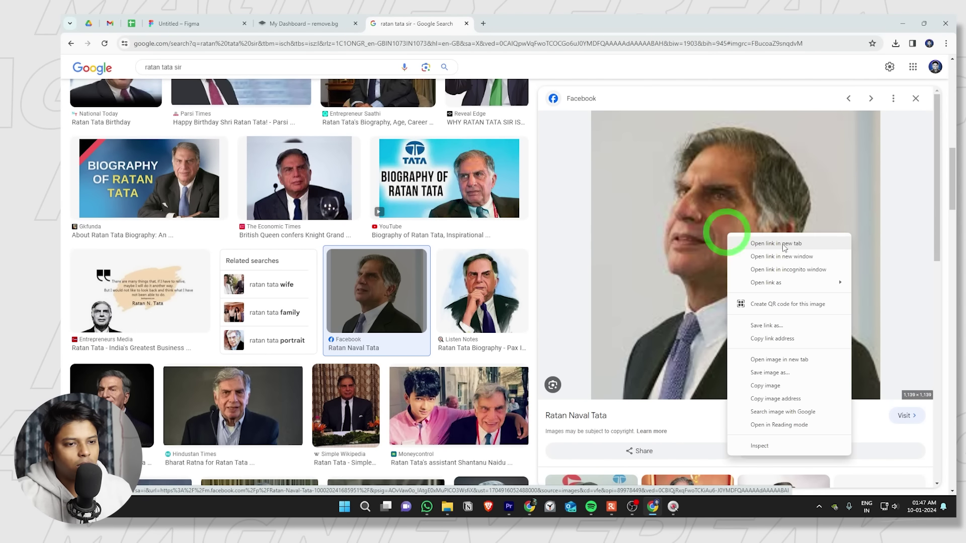
left_click(763, 248)
key("ctrl+Tab")
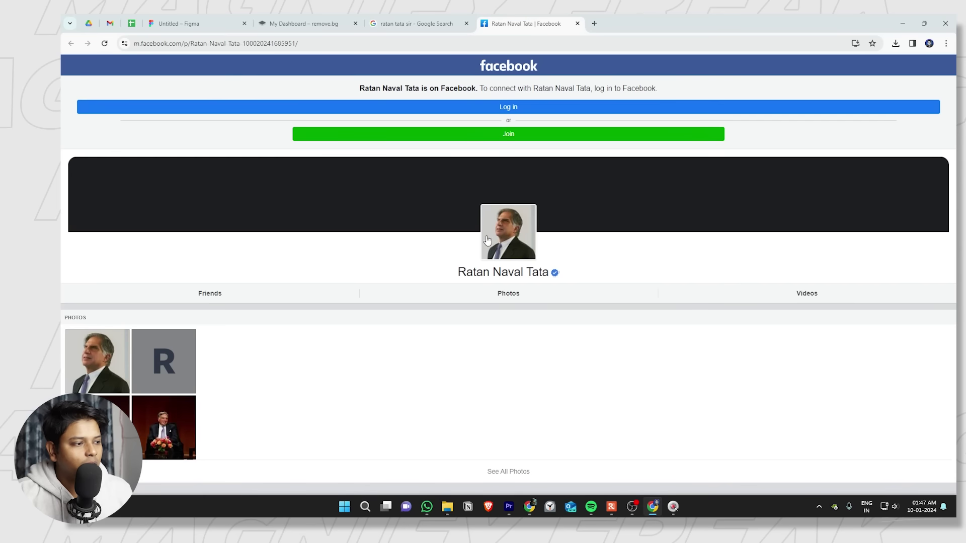
key("ctrl+shift+Tab")
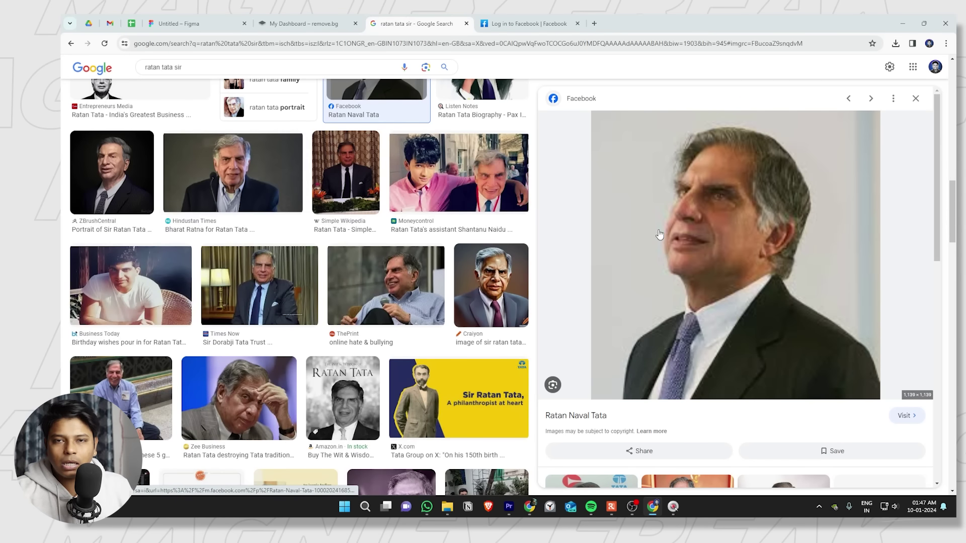
Copy the previewed portrait, paste it into the Untitled Figma file and enlarge it to about 1182 × 1183.
right_click(694, 231)
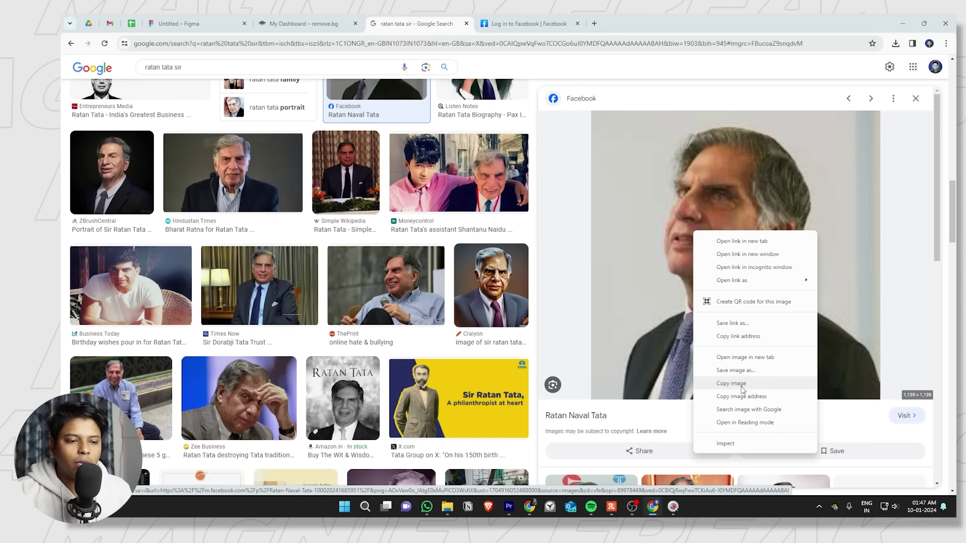
left_click(742, 384)
left_click(302, 23)
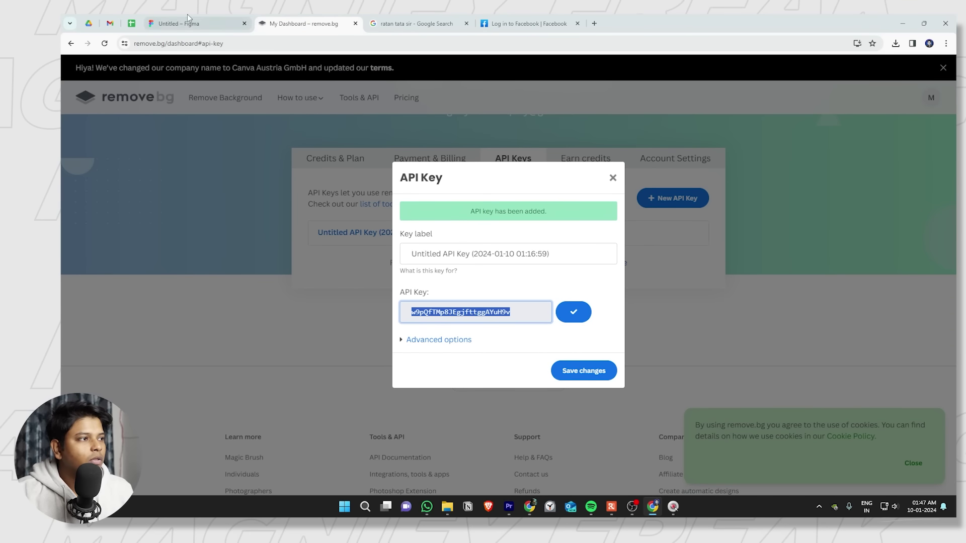
left_click(187, 20)
key("ctrl+v")
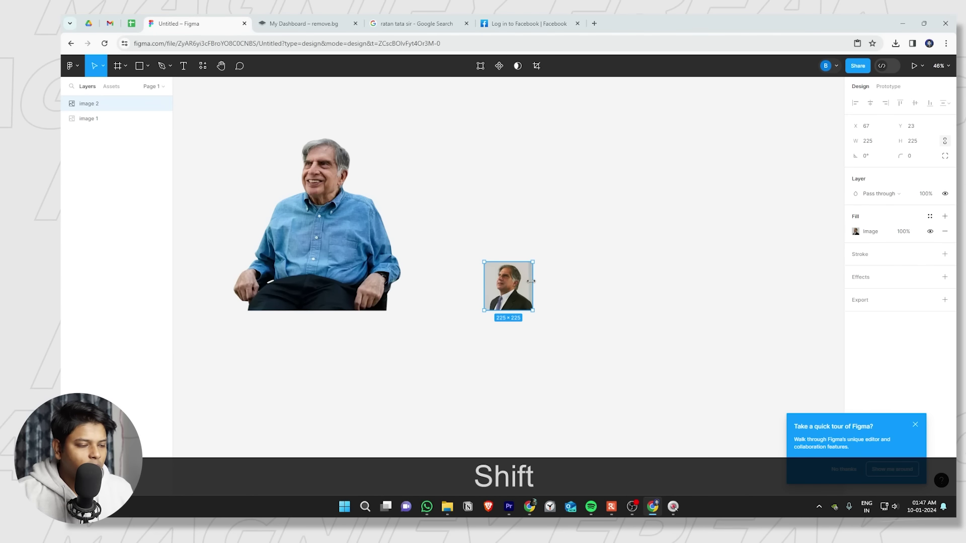
left_click_drag(531, 281, 648, 273)
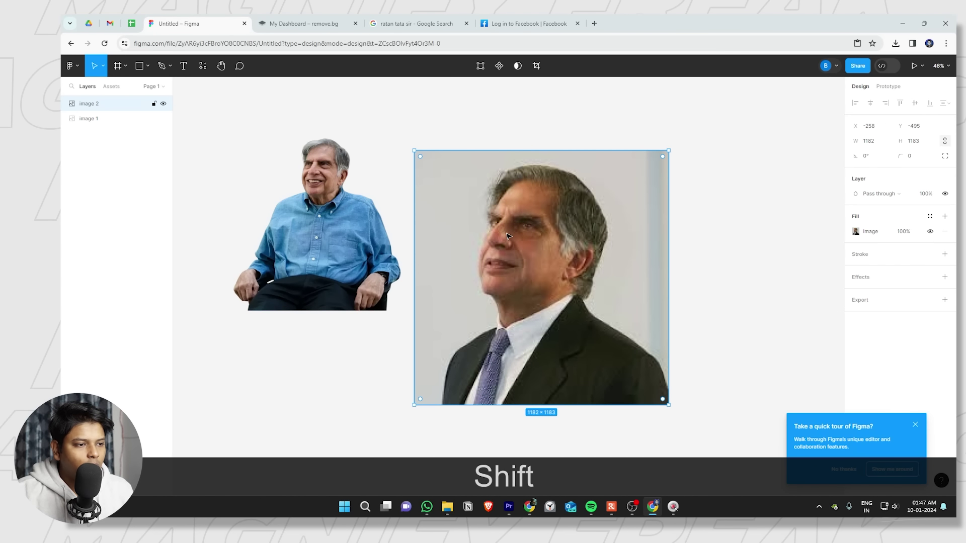
Remove the pasted portrait's background with the Remove BG plugin and move the cutout below the first image to free up canvas space.
right_click(587, 222)
mouse_move(610, 399)
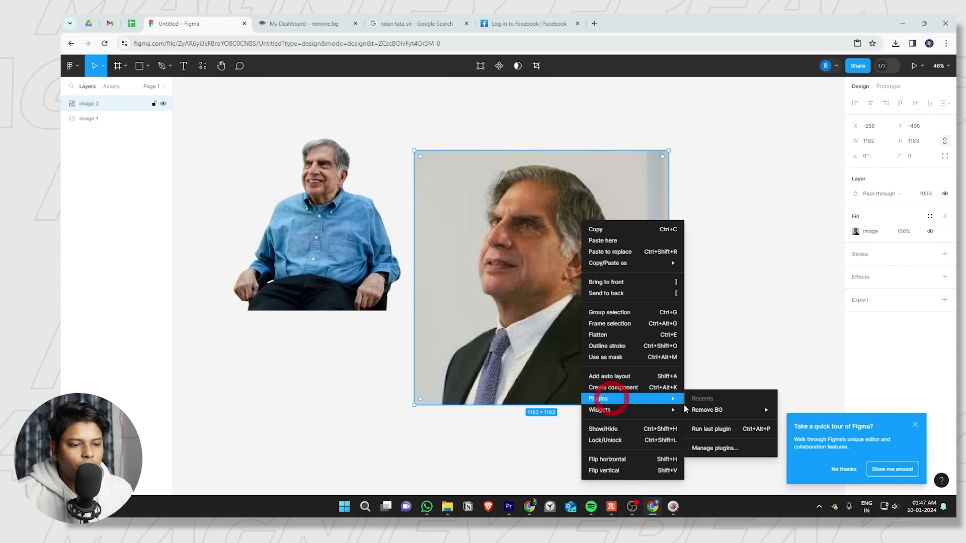
mouse_move(732, 406)
left_click(793, 408)
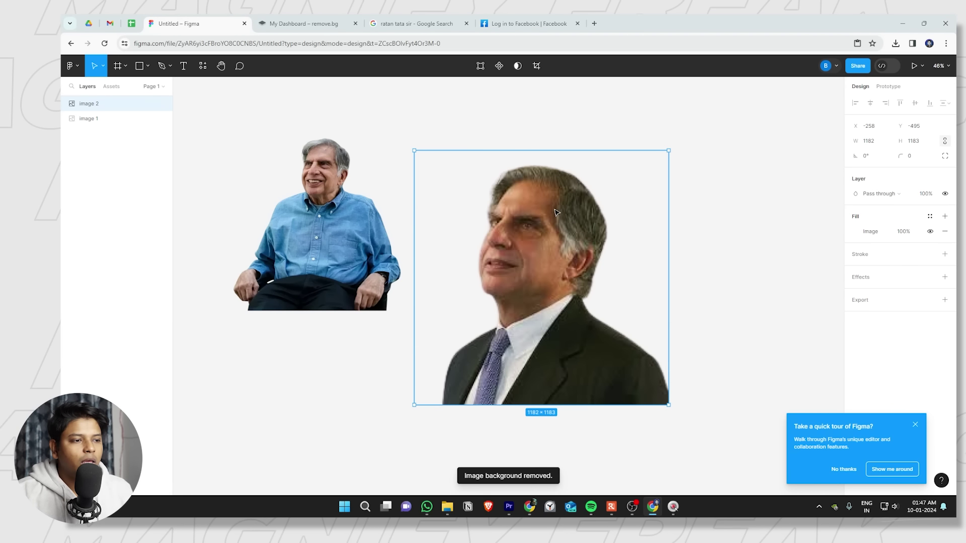
left_click_drag(594, 324, 521, 421)
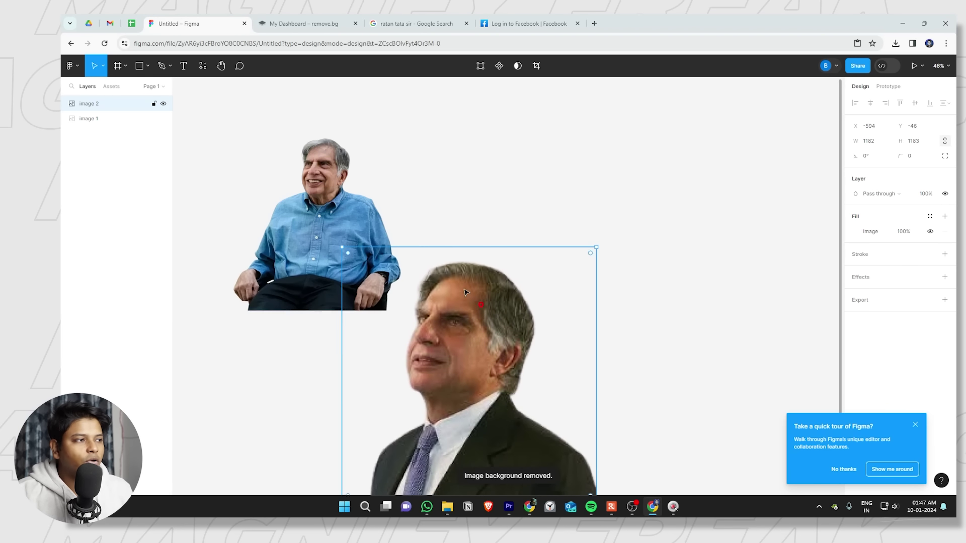
Draw a circle about 1065 × 1065 in the empty canvas area beside the cutouts and fill it with FFD30E.
left_click(147, 68)
left_click(104, 124)
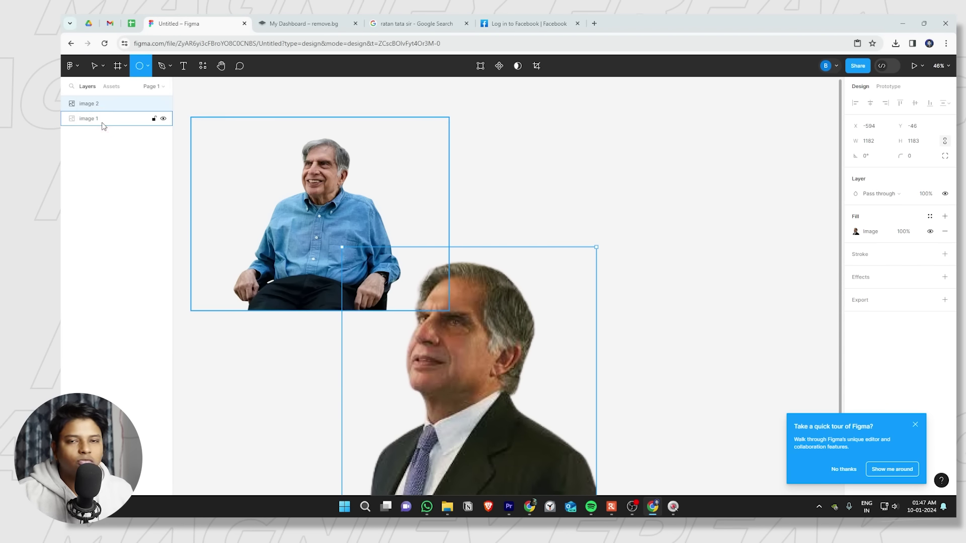
left_click_drag(519, 123, 747, 351)
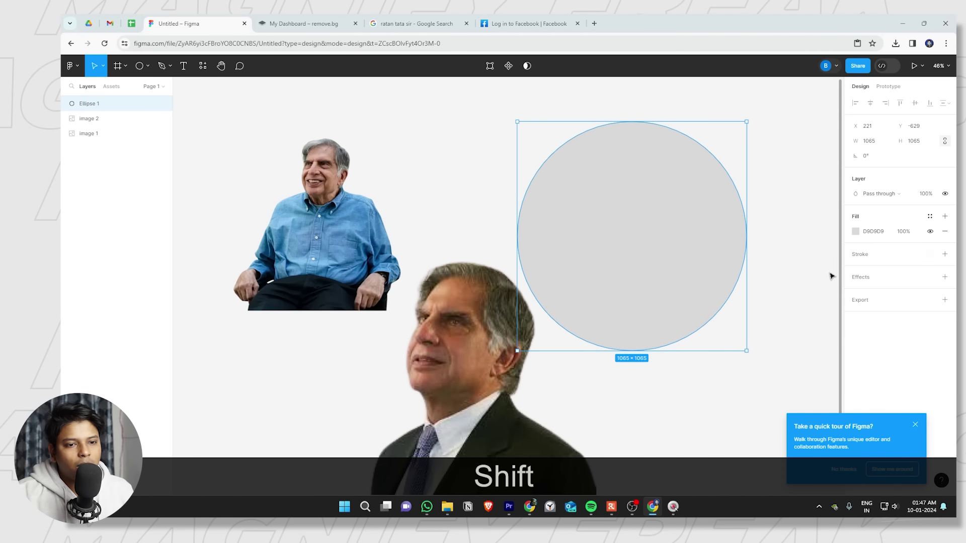
left_click(855, 232)
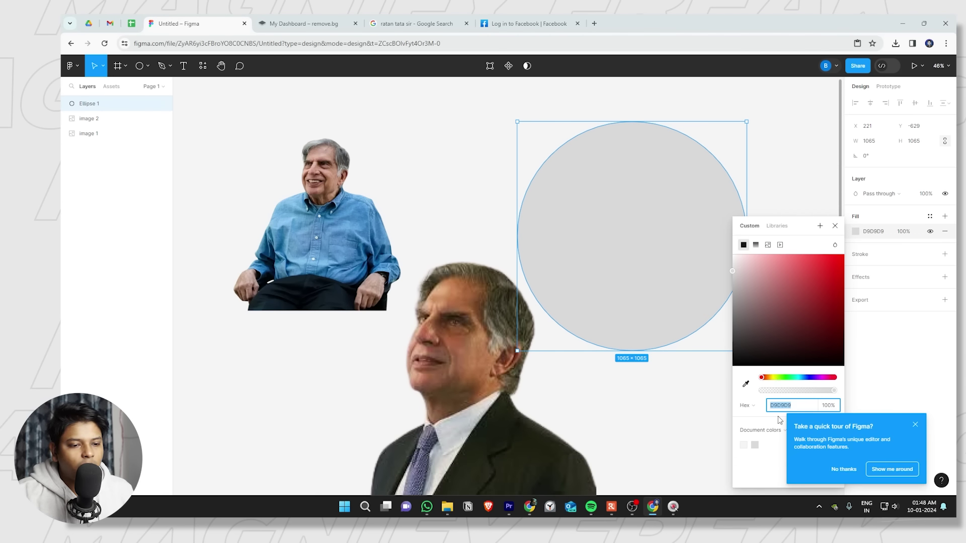
type("FFD")
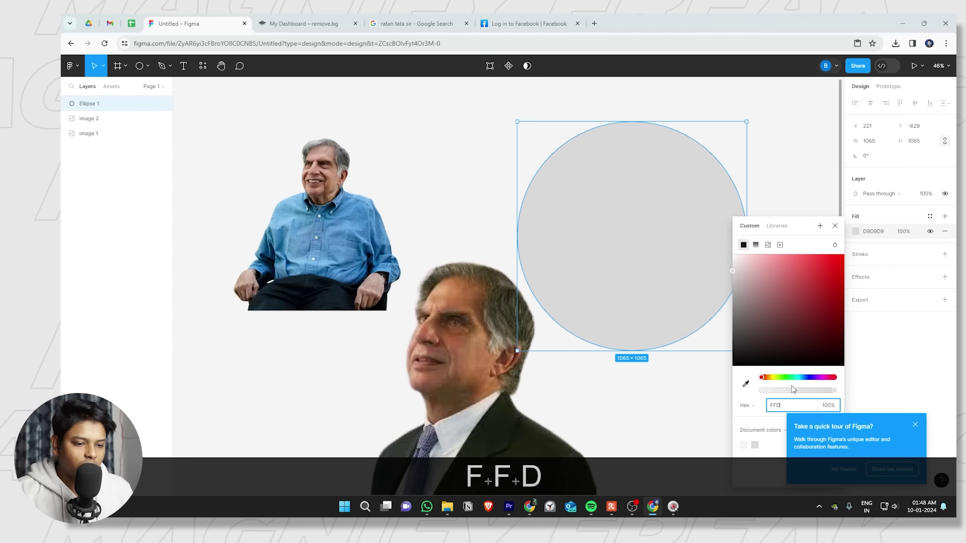
type("30E")
key("Return")
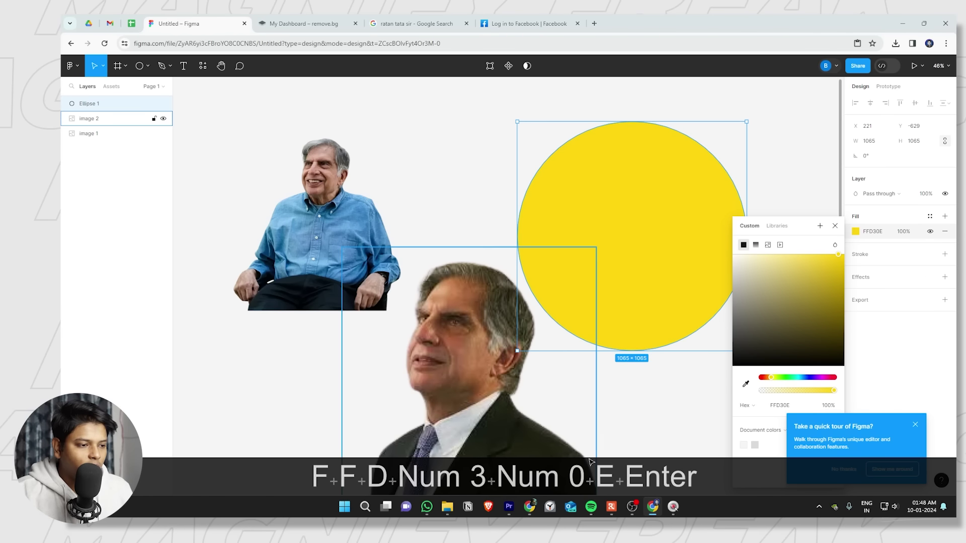
Move the suit portrait onto the yellow circle, bring it in front and adjust its position over the circle.
left_click(464, 364)
left_click_drag(463, 364, 623, 278)
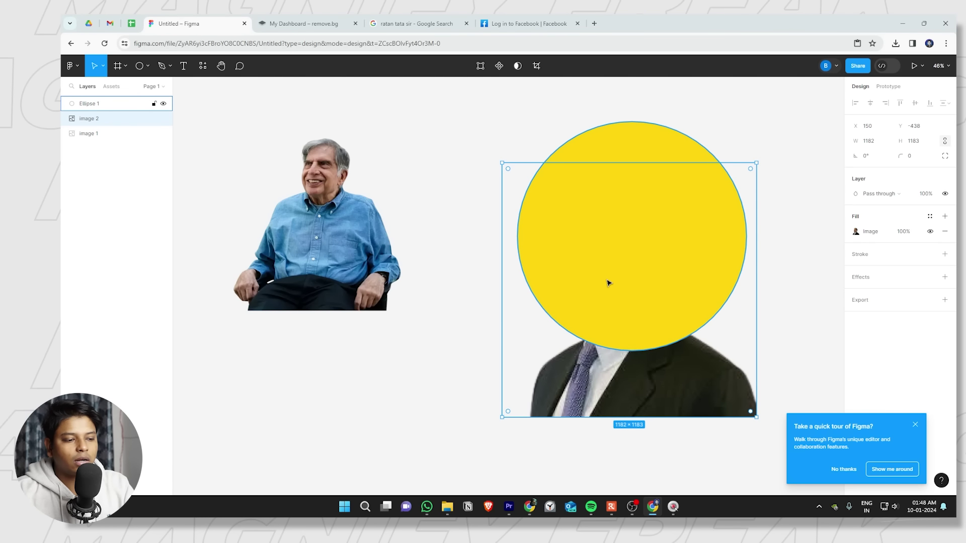
key("bracketright")
left_click_drag(607, 320, 612, 300)
Align the vertical centres of the portrait and the yellow circle, then shift the portrait slightly down and to the right.
left_click_drag(493, 120, 739, 410)
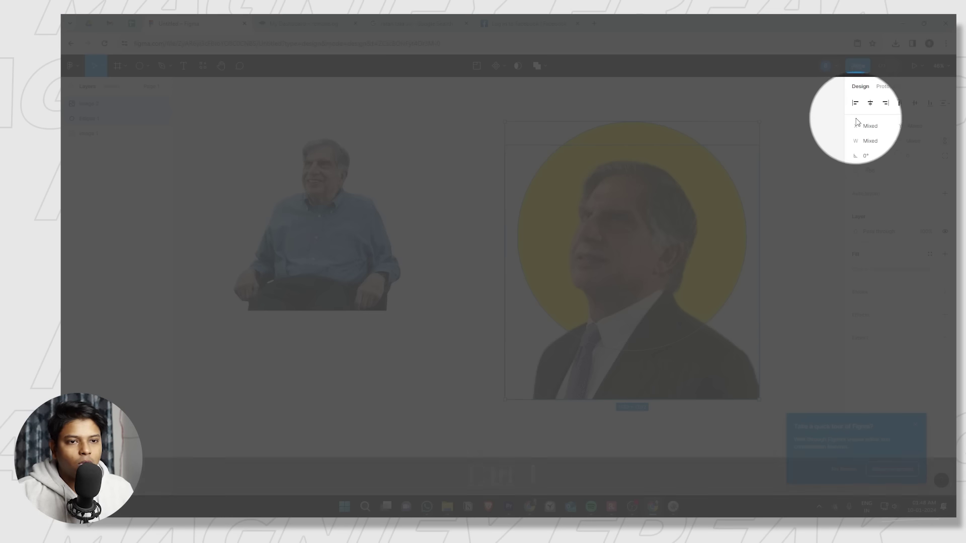
key("ctrl+bracketright")
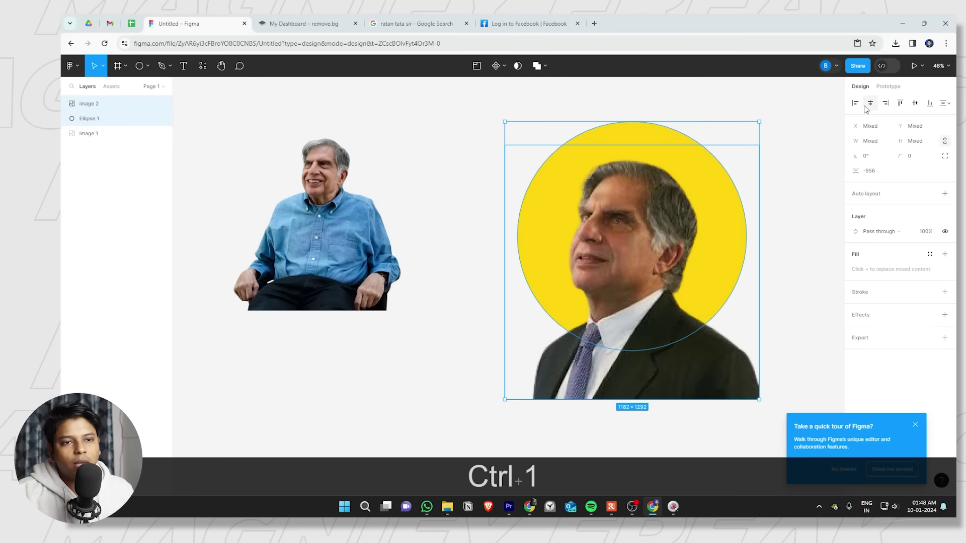
left_click(915, 103)
left_click(787, 220)
left_click_drag(642, 309, 648, 328)
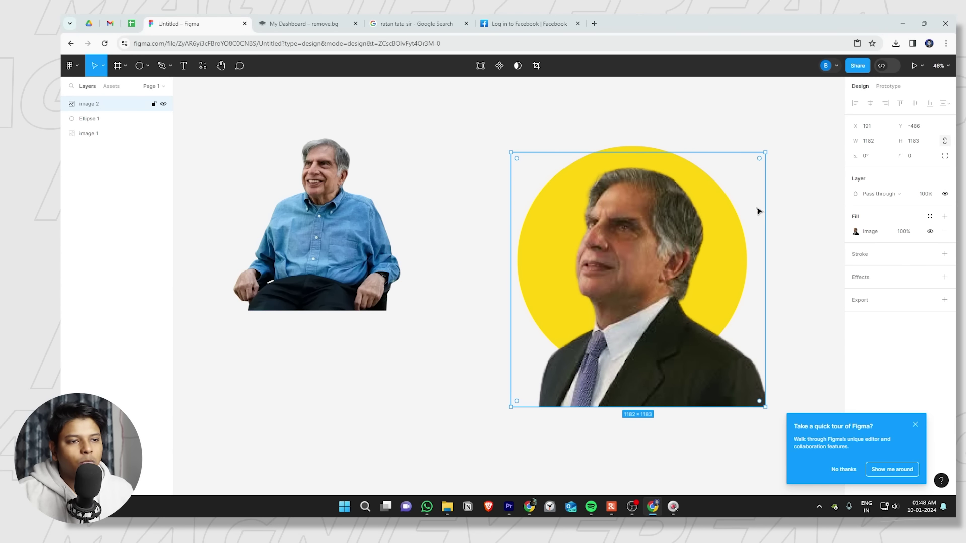
left_click(779, 187)
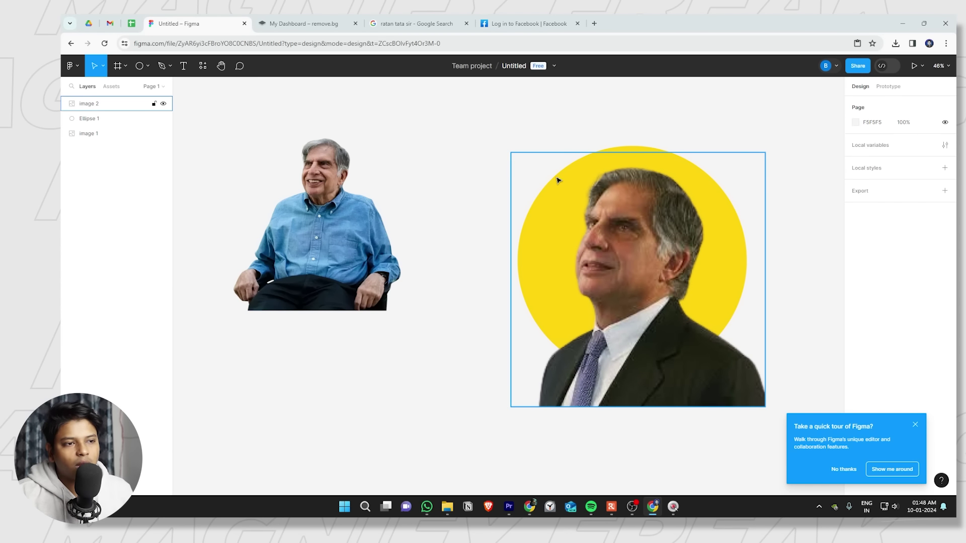
Group the suit portrait with the yellow circle and move the group up and slightly to the left on the canvas.
left_click_drag(486, 102, 753, 372)
key("ctrl")
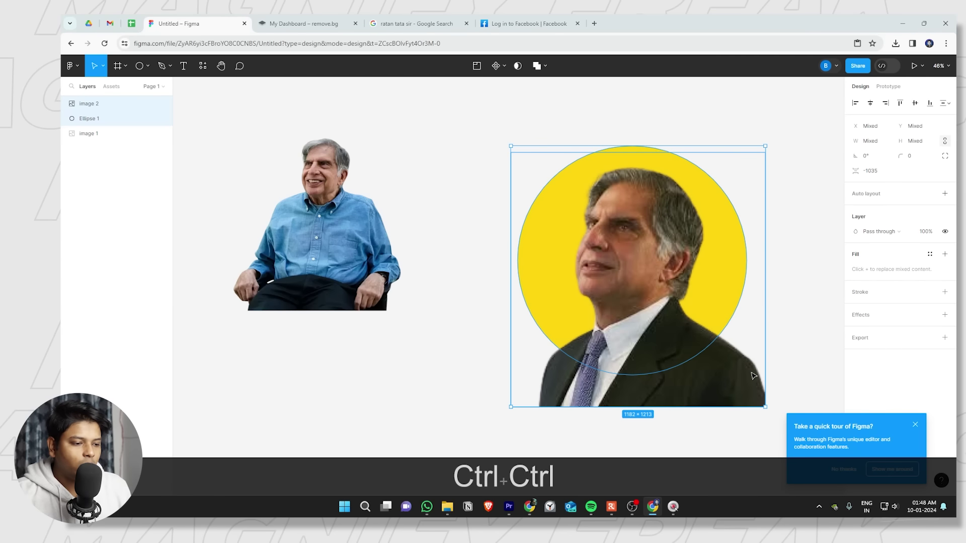
key("ctrl+g")
left_click(705, 146)
left_click(677, 112)
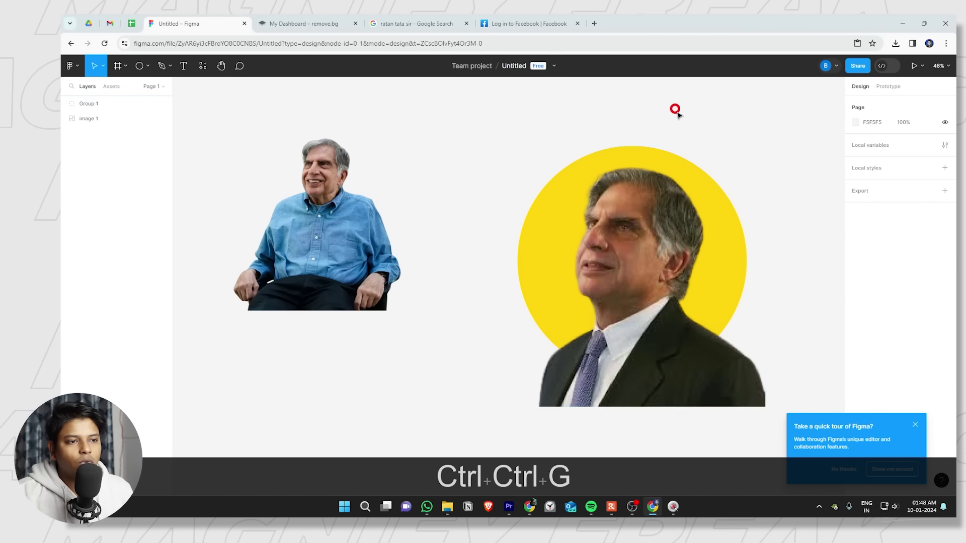
left_click_drag(677, 166, 637, 96)
left_click(739, 183)
left_click(600, 216)
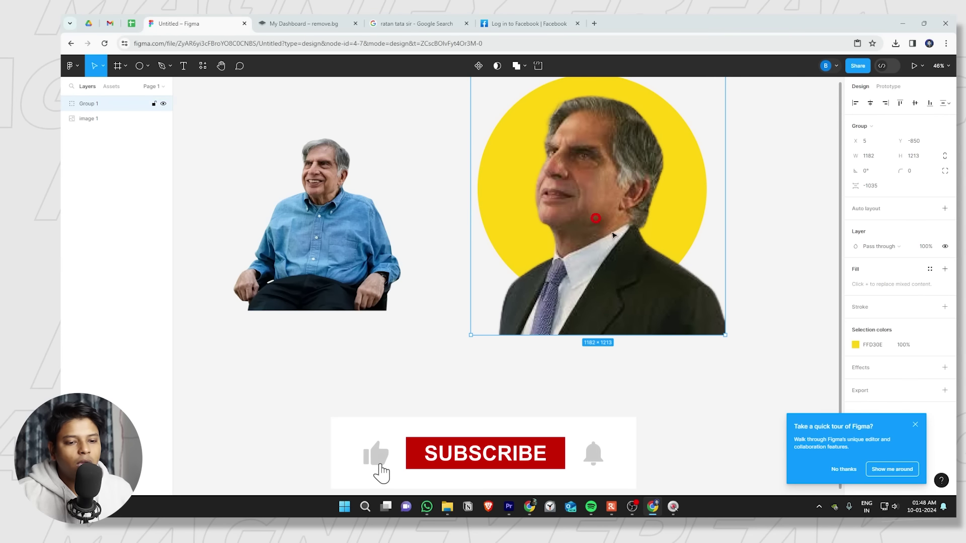
Export the portrait-and-circle group as a 1x PNG and view the exported Group 1 image from the Downloads folder.
left_click(916, 425)
left_click(872, 391)
left_click(900, 439)
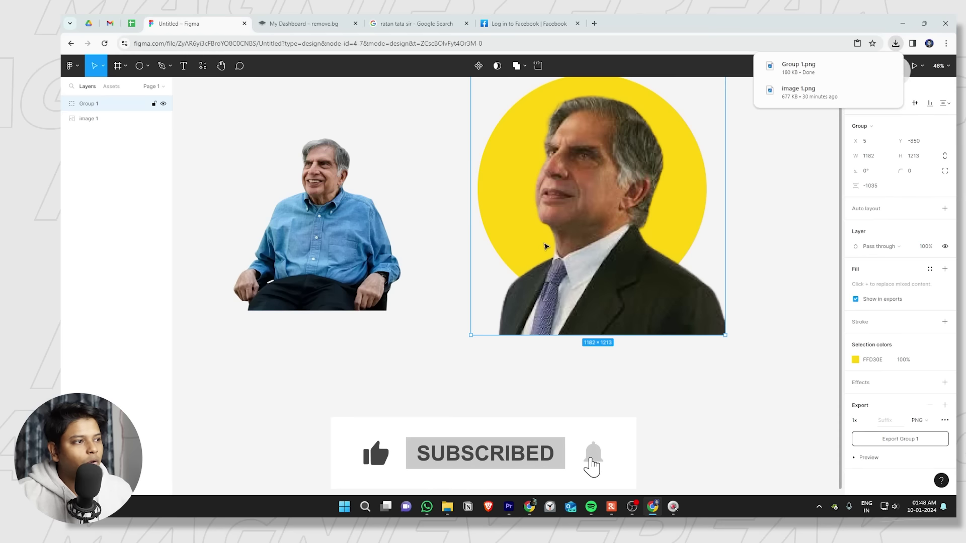
left_click(870, 66)
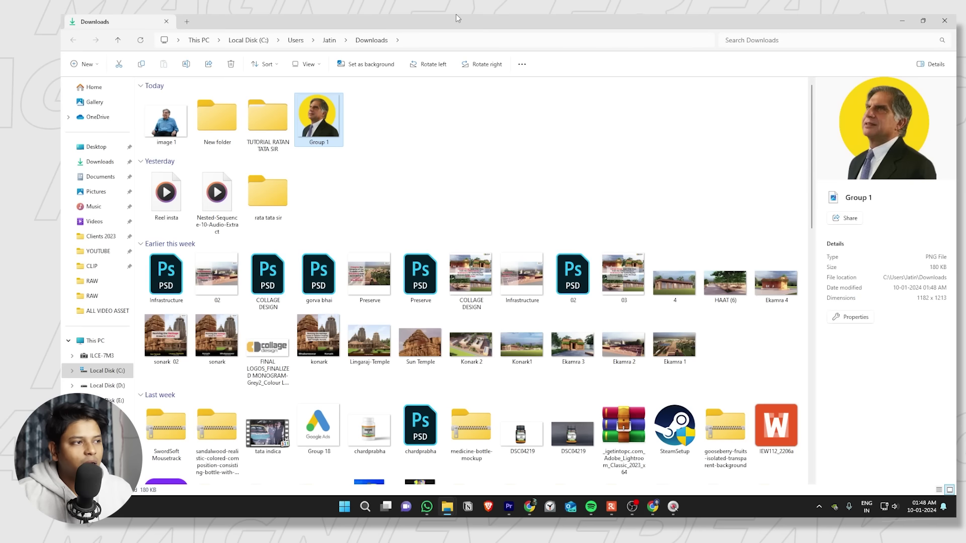
double_click(327, 118)
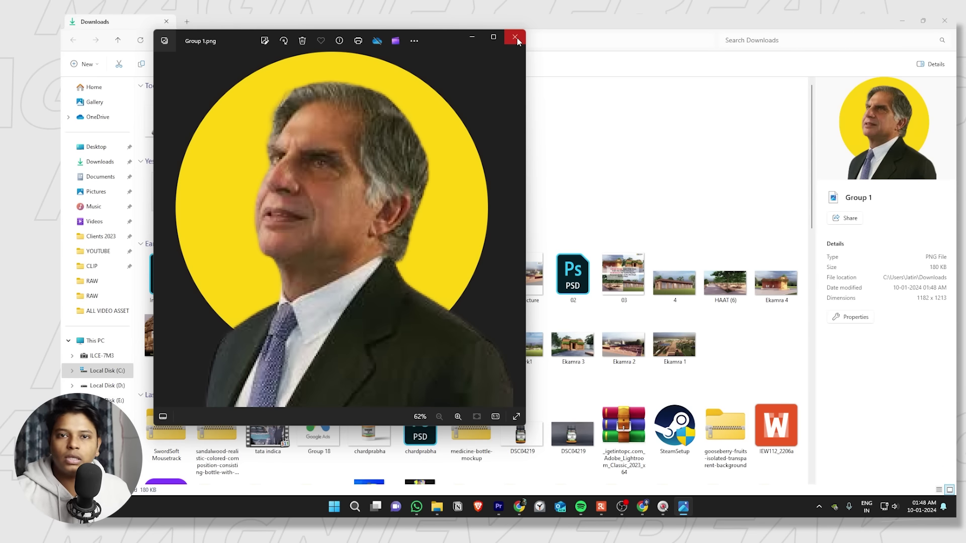
left_click(516, 37)
Switch to Premiere Pro, preview the start of the SIR TARAN TATA.png clip, and bring up the effects list with that clip selected.
key("alt+Tab")
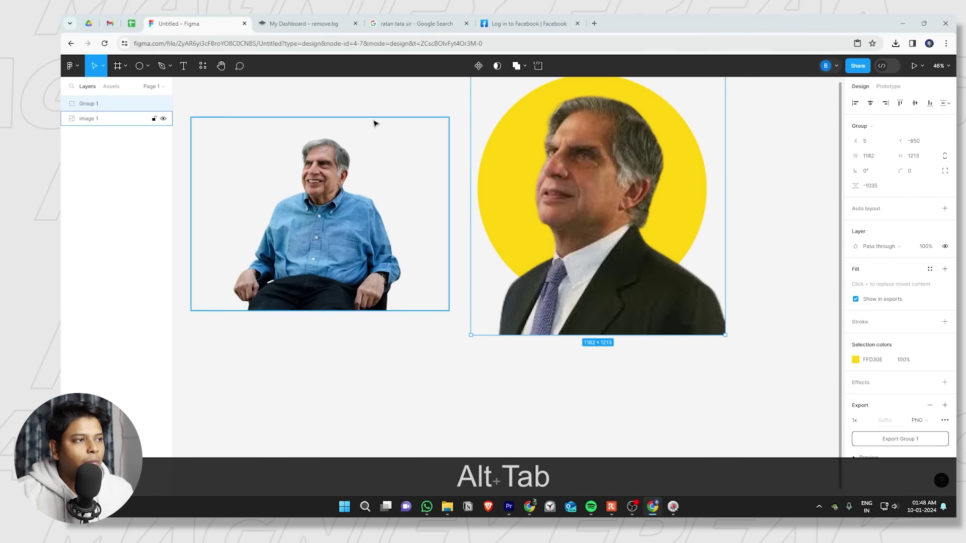
key("alt+Tab")
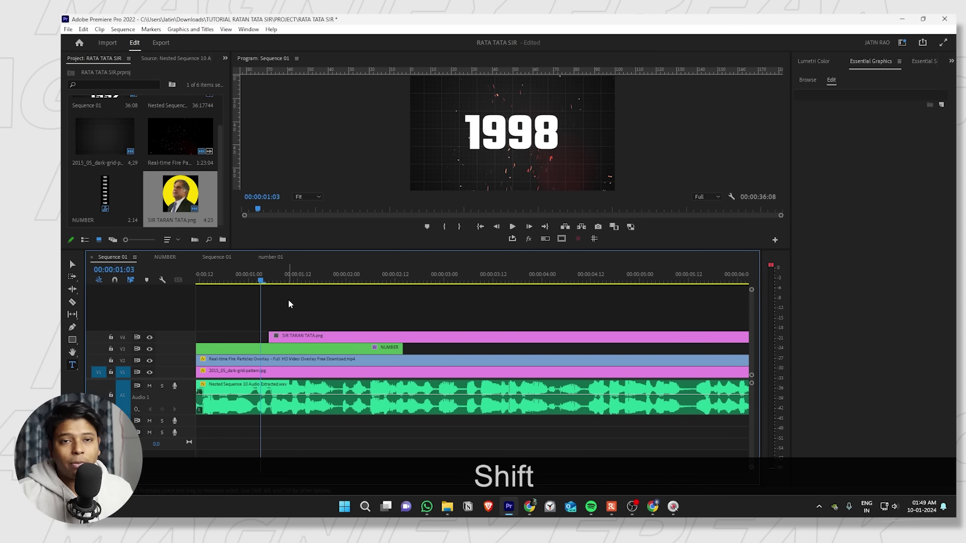
key("space")
scroll(330, 332, "up", 3)
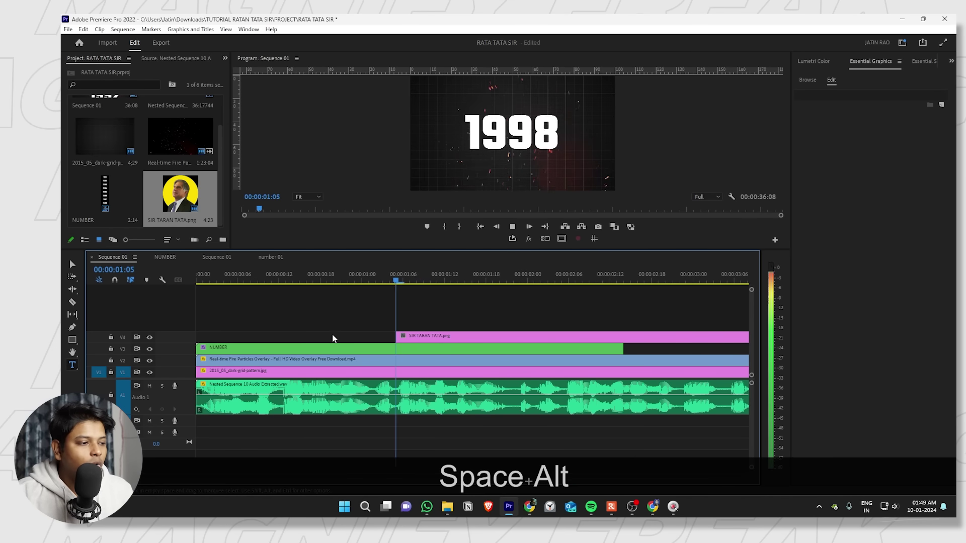
key("space")
left_click(440, 331)
left_click(443, 336)
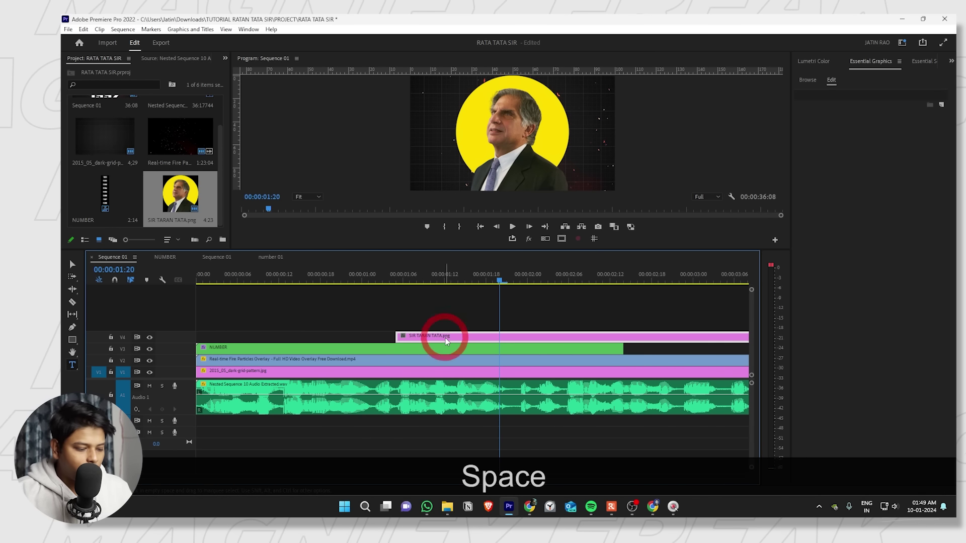
key("shift+7")
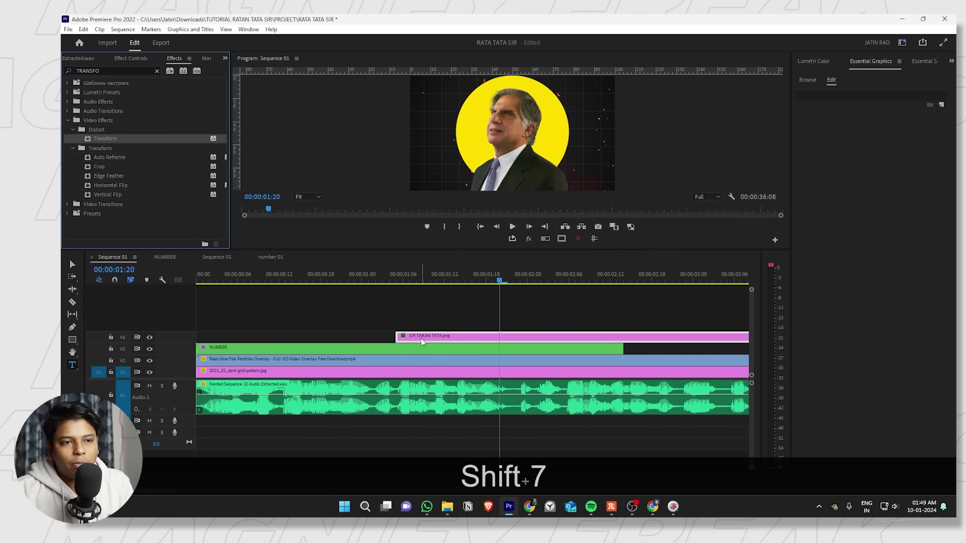
left_click(103, 71)
type("SLID")
key("BackSpace")
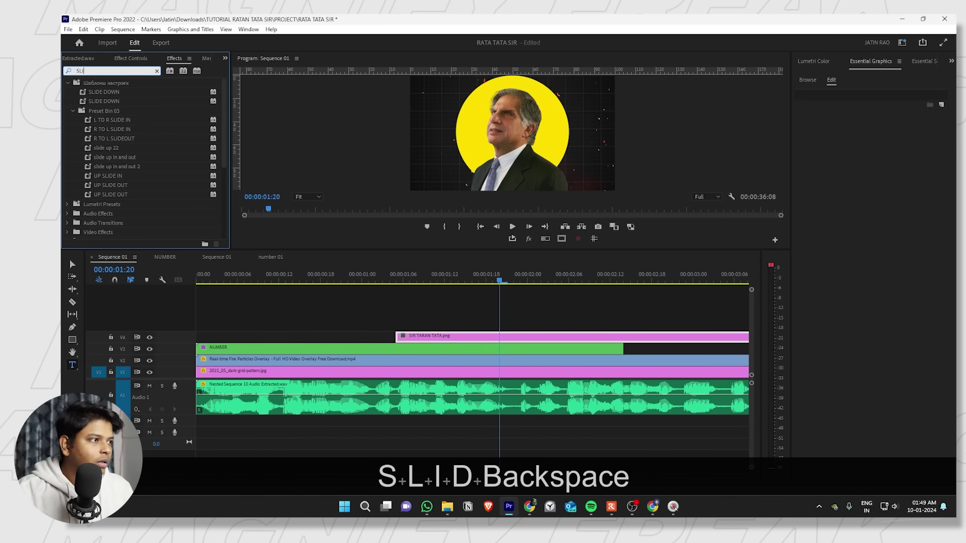
key("BackSpace")
key("BackSpace")
key("BackSpace")
type("SHAD")
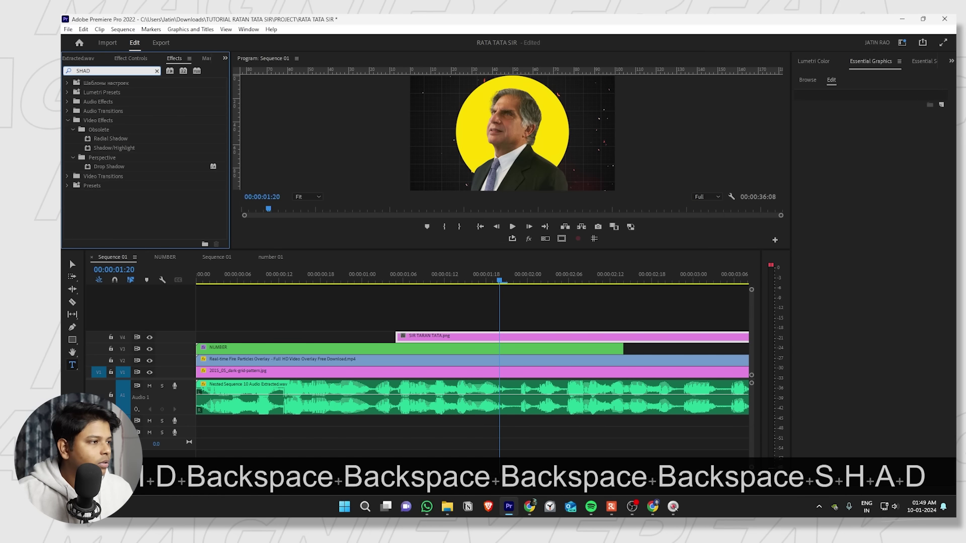
key("BackSpace")
key("BackSpace")
key("BackSpace")
key("BackSpace")
key("BackSpace")
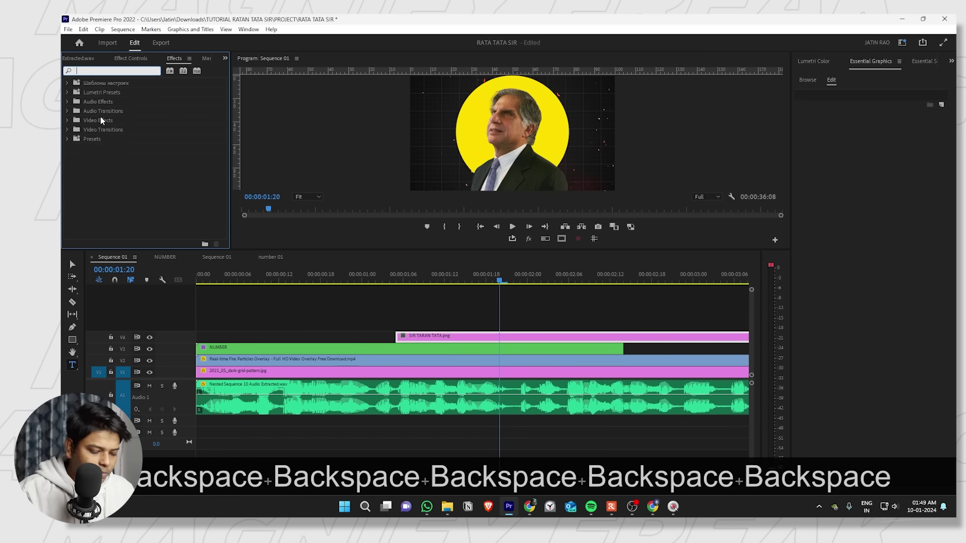
Apply the up+sahadow preset to the SIR TARAN TATA.png clip and play back its entrance.
type("UP")
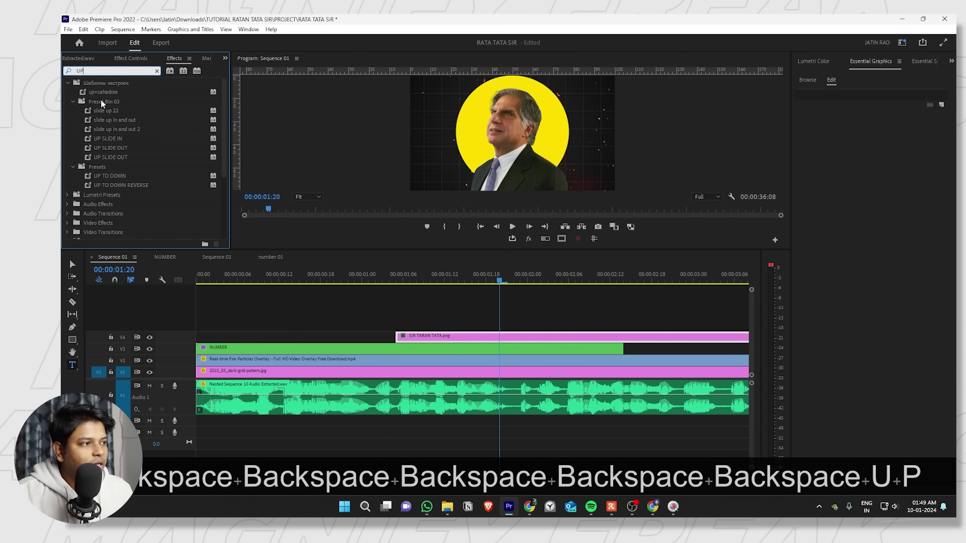
left_click_drag(103, 92, 418, 328)
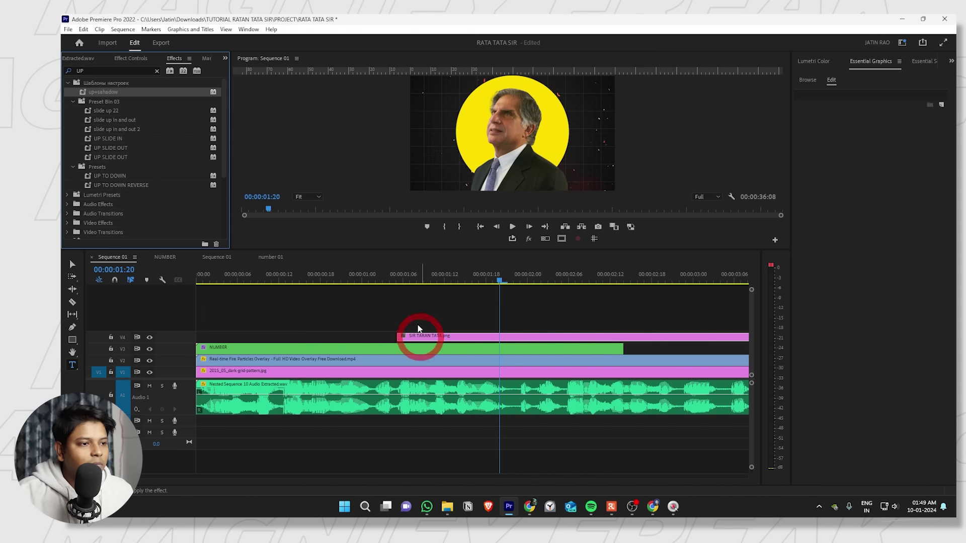
left_click(390, 281)
key("space")
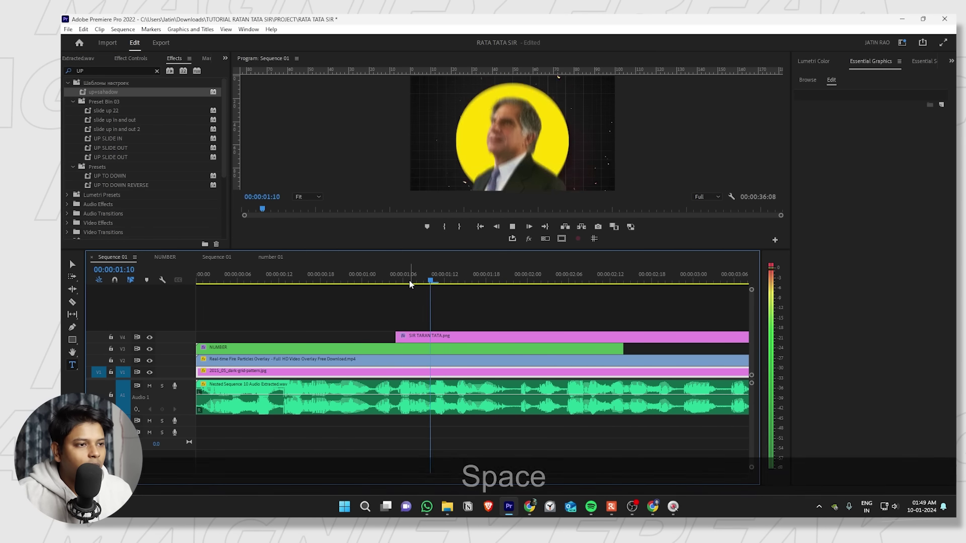
key("space")
left_click(332, 280)
key("space")
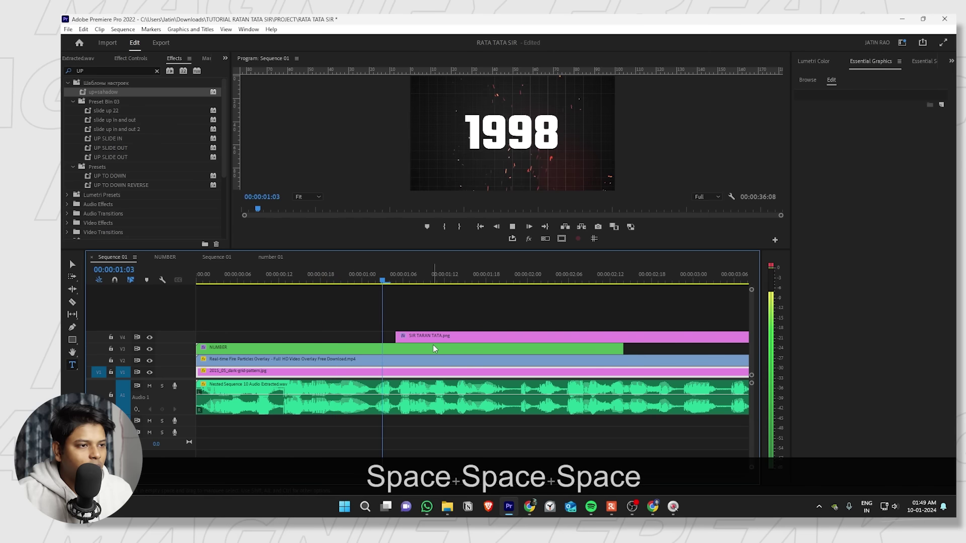
Move the portrait clip's final Transform Position keyframe to about 00:00:01:22 and play back the slower slide-up.
left_click(459, 340)
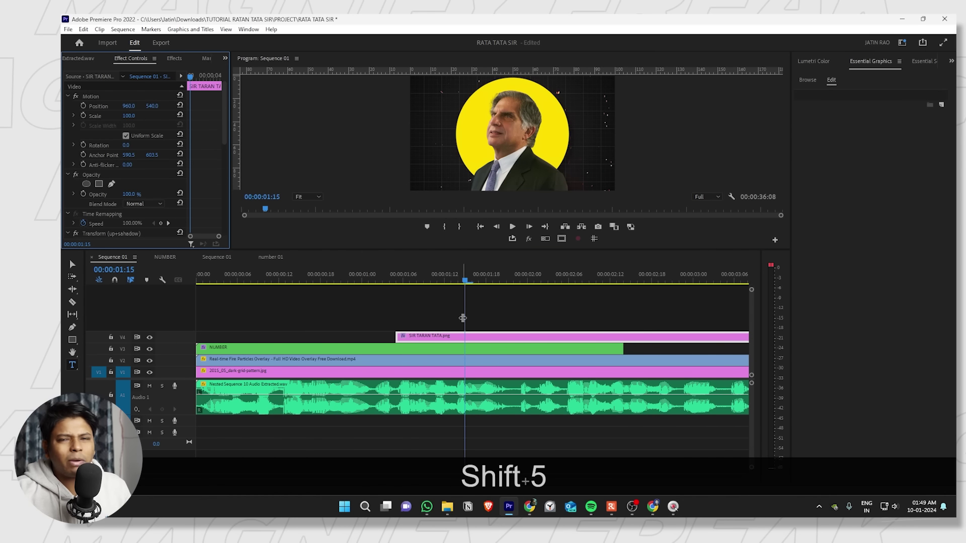
key("Escape")
key("grave")
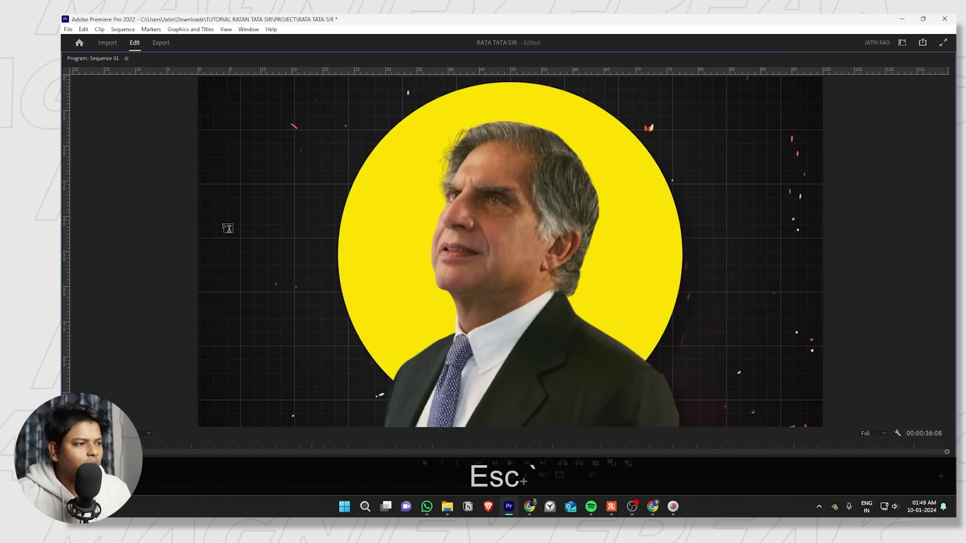
key("grave")
key("grave")
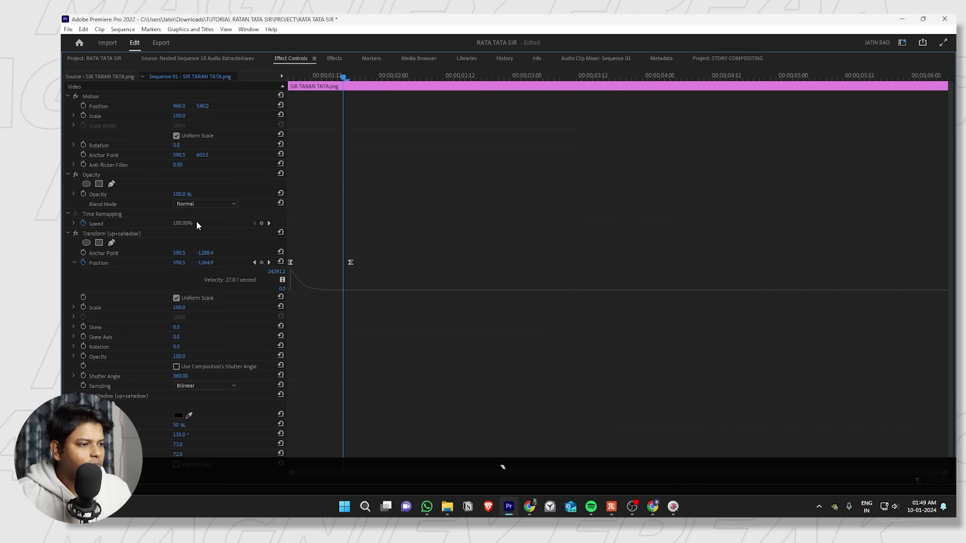
key("grave")
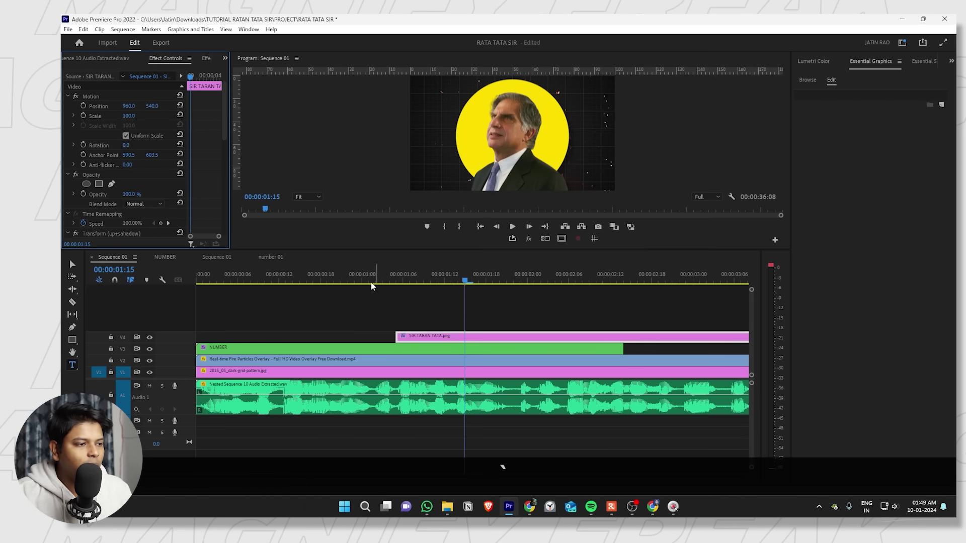
left_click(391, 276)
key("space")
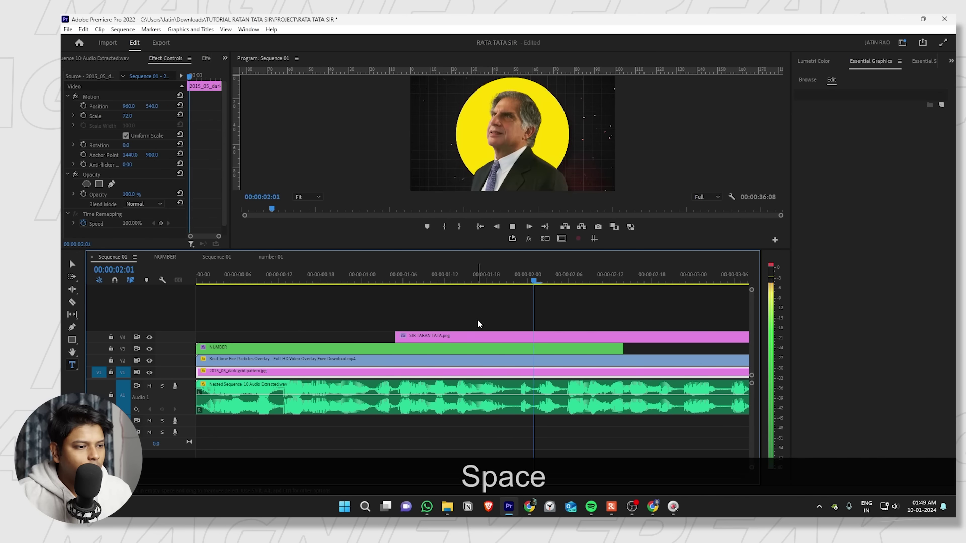
key("grave")
key("grave")
key("grave")
key("grave")
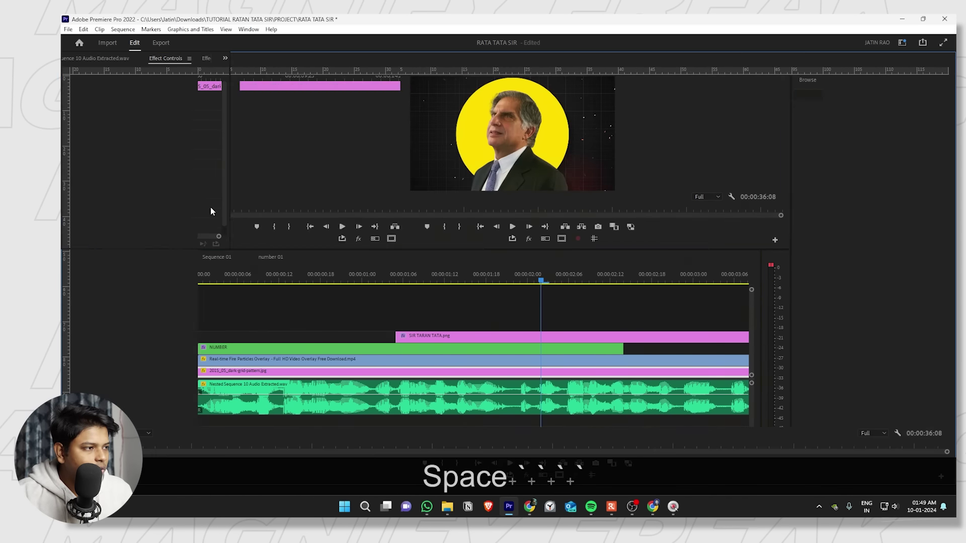
key("grave")
key("grave")
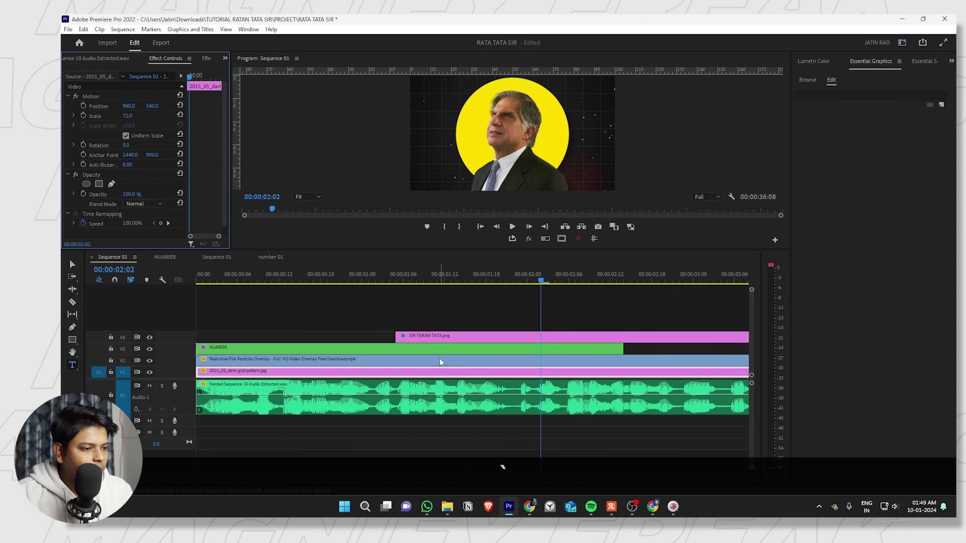
Extend the portrait's slide-up by moving its final Transform Position keyframe slightly past 00:00:02:02, and preview the entrance.
left_click(453, 336)
key("grave")
key("grave")
key("grave")
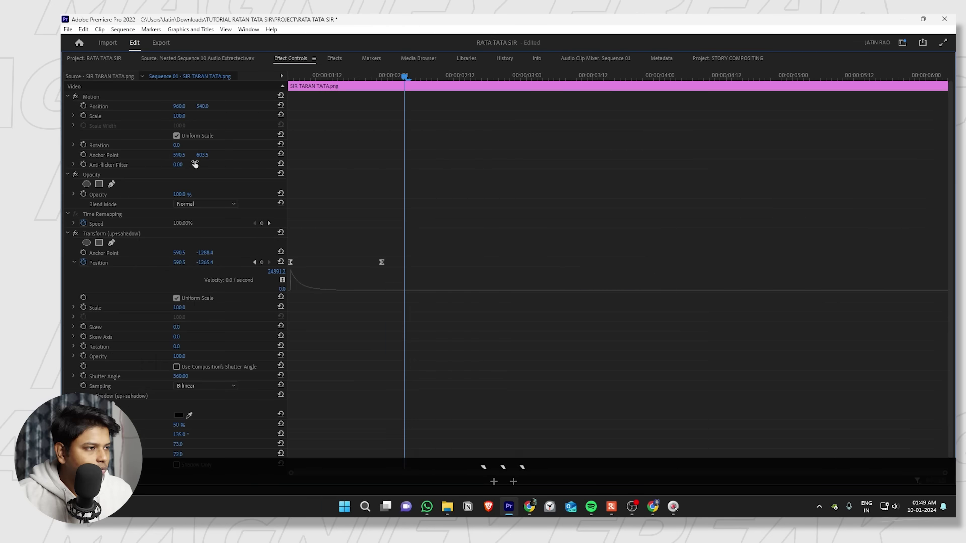
left_click(415, 263)
key("grave")
key("grave")
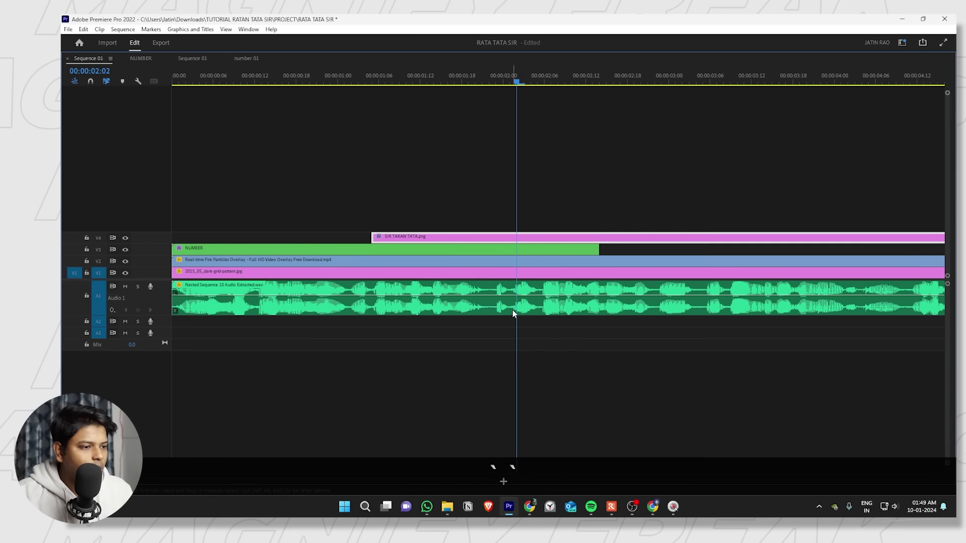
key("grave")
left_click(395, 277)
key("space")
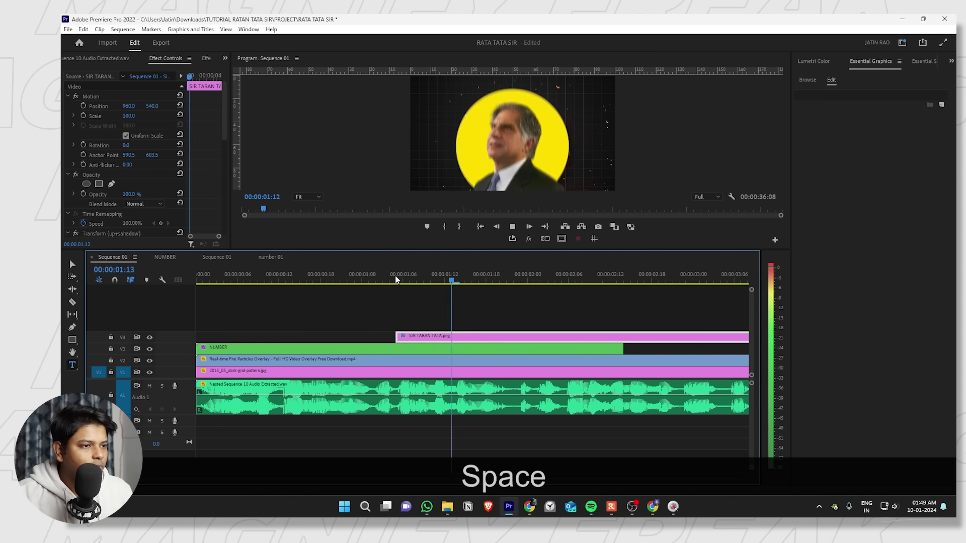
key("space")
Play Sequence 01 from its beginning to review the year scroll and portrait entrance and find where the portrait should end.
scroll(491, 292, "down", 2)
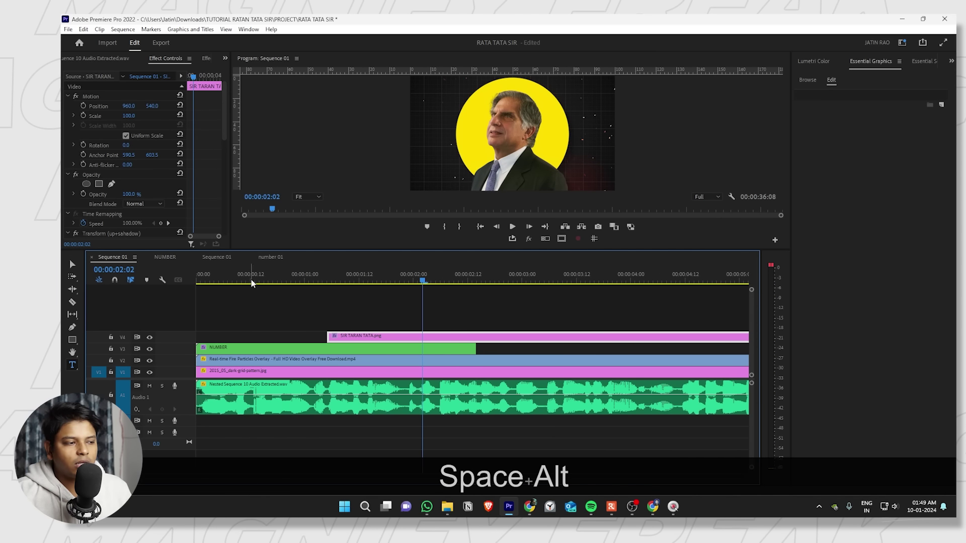
key("Home")
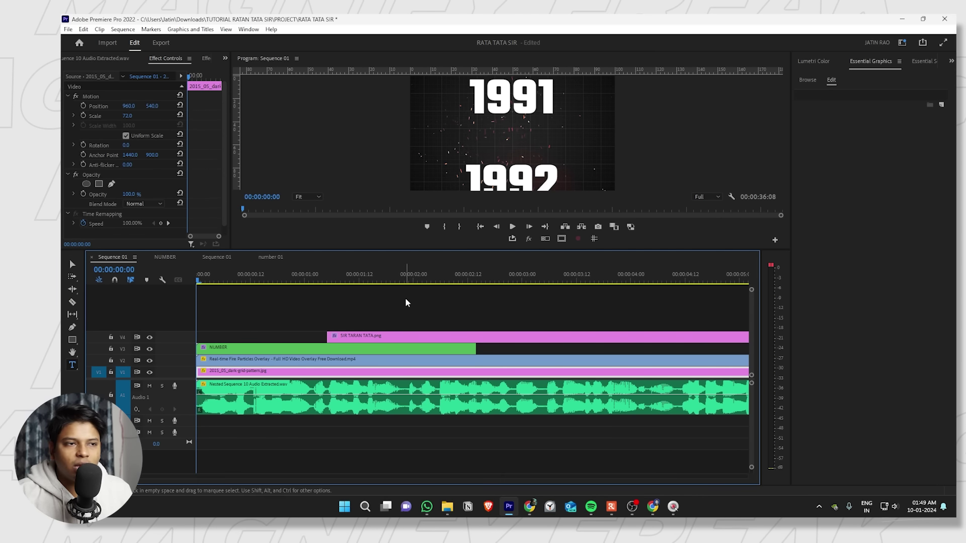
key("space")
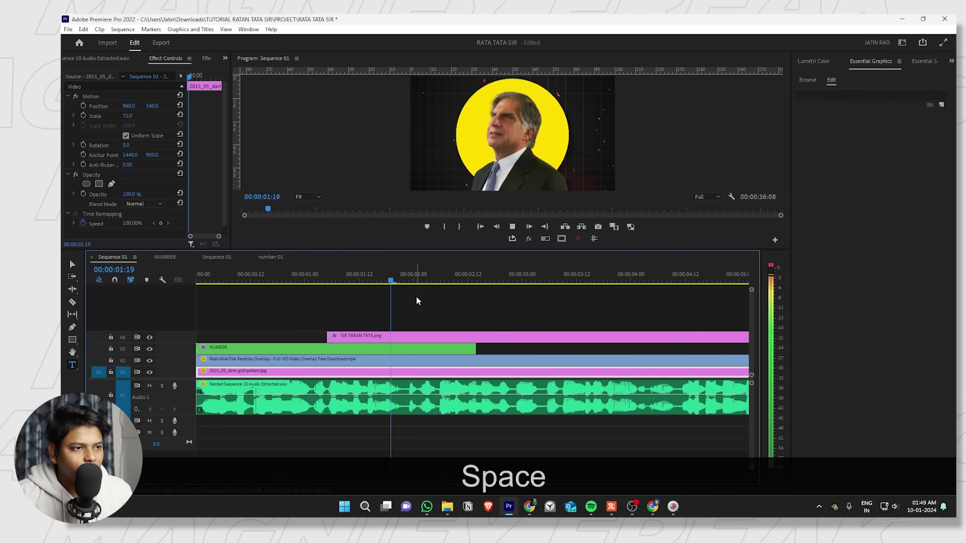
key("space")
key("space")
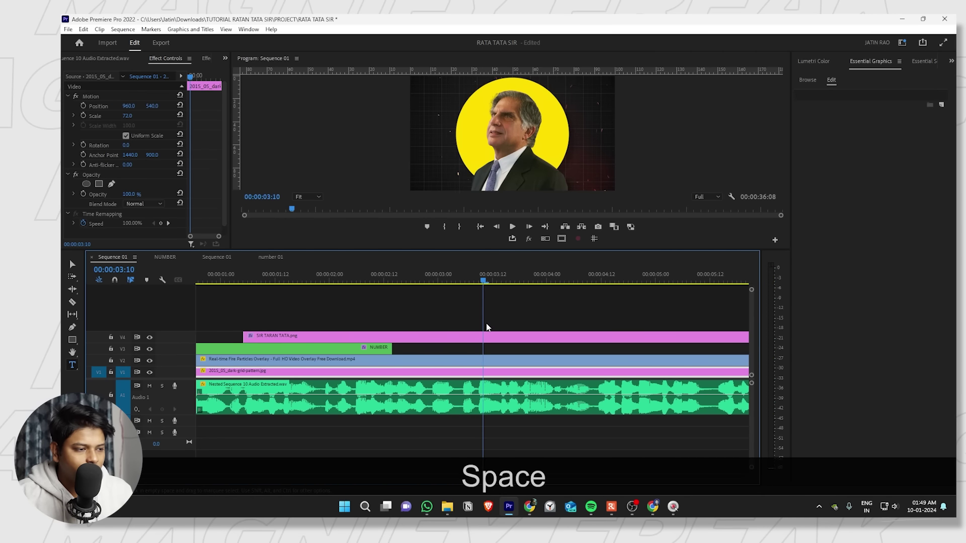
key("space")
key("space")
key("c")
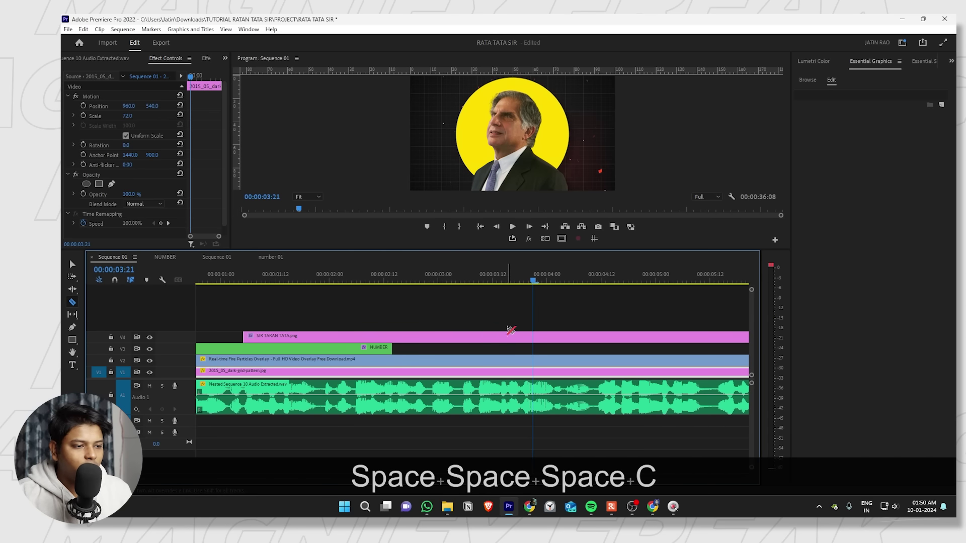
left_click(519, 337)
key("v")
left_click(573, 336)
key("Delete")
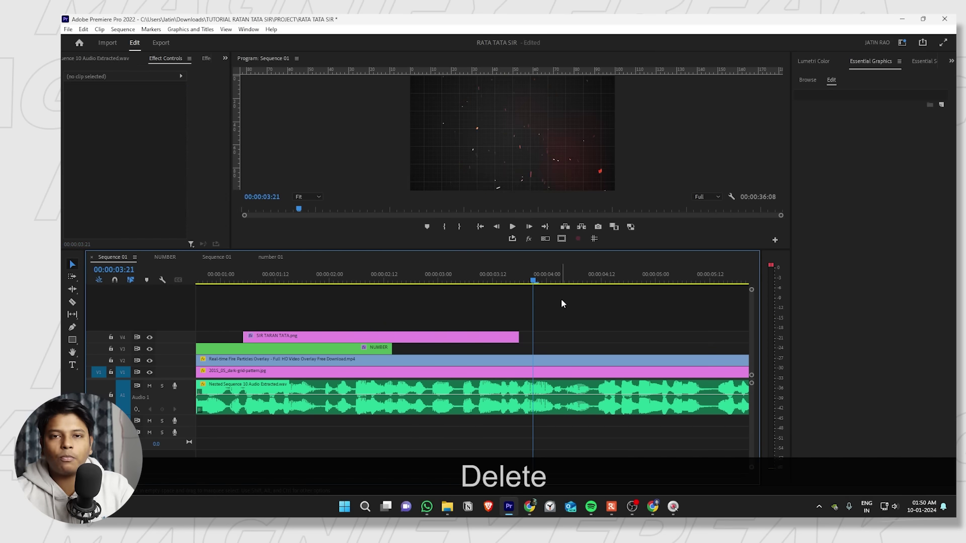
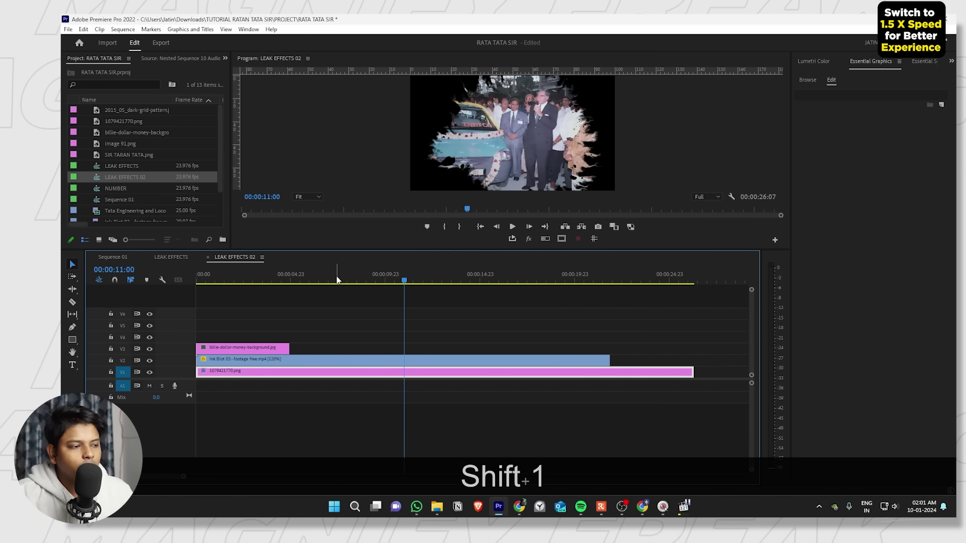
Copy the 1079421770.png clip's attributes, including Track Matte Key, onto the billie-dollar-money-background clip in LEAK EFFECTS 02.
left_click(253, 281)
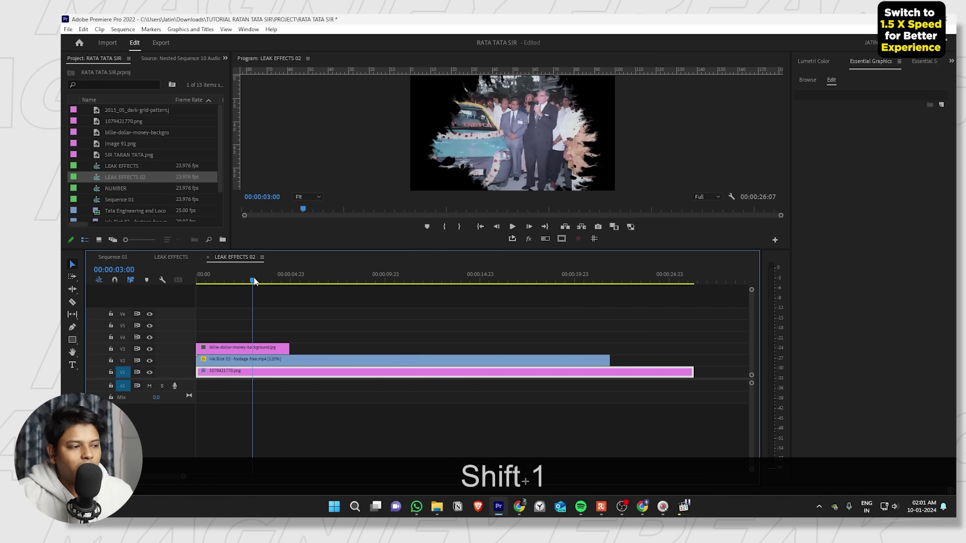
left_click_drag(254, 282, 250, 281)
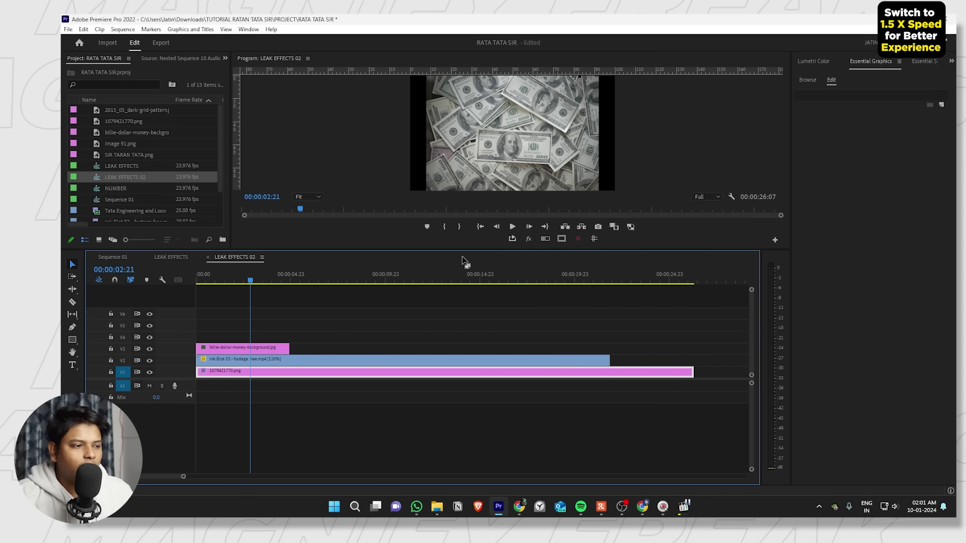
left_click(292, 363)
key("ctrl+c")
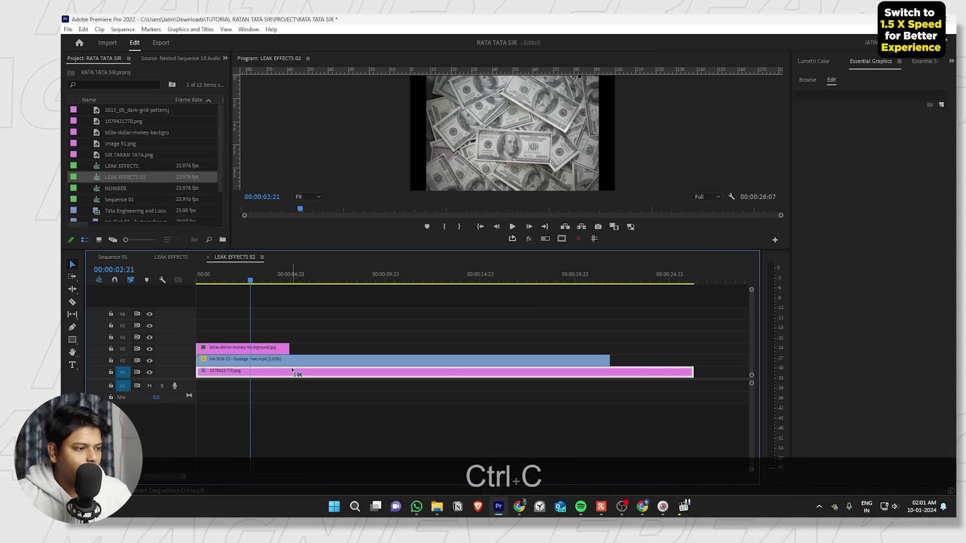
left_click(271, 347)
key("ctrl+alt+v")
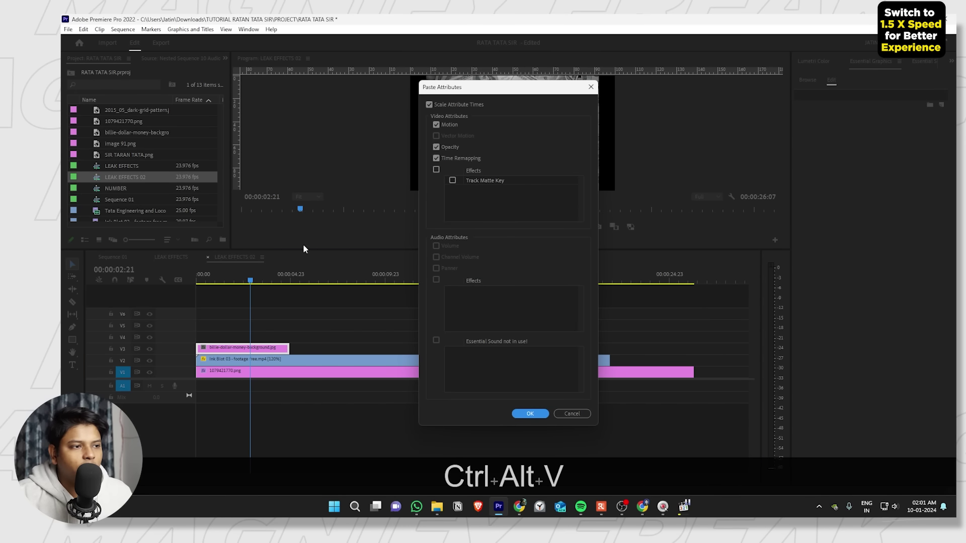
left_click(453, 181)
left_click(529, 412)
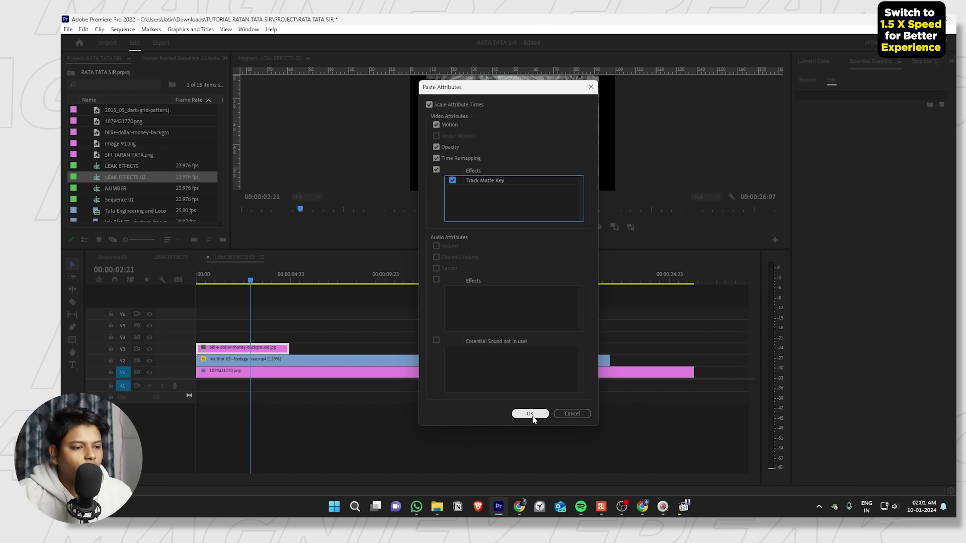
left_click(549, 315)
Replace 1079421770.png on V1 with the dollar background clip, extending it to the end of the Ink Blot clip.
left_click(340, 372)
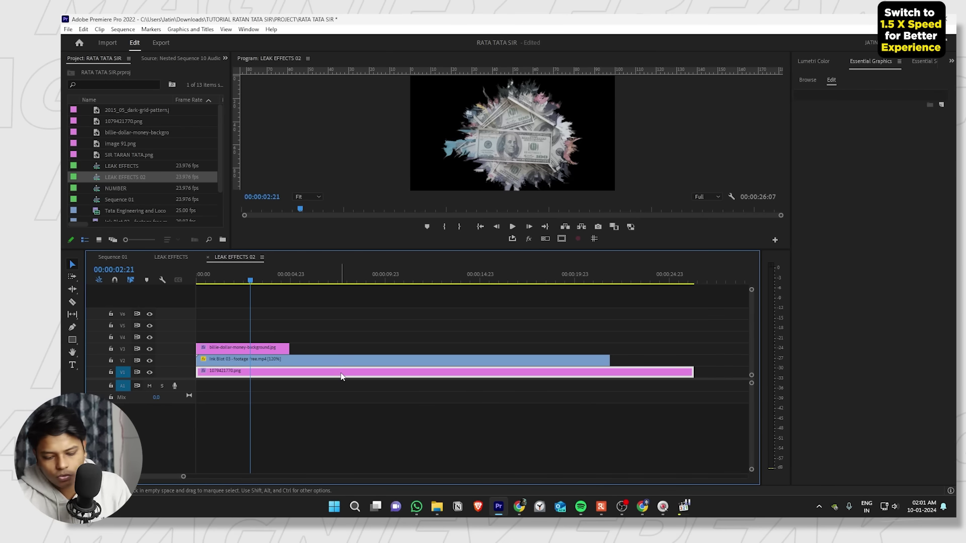
key("Delete")
left_click_drag(216, 349, 603, 379)
Play and scrub LEAK EFFECTS 02 from its beginning to check the dollar ink reveal, and return to Sequence 01.
key("Home")
key("space")
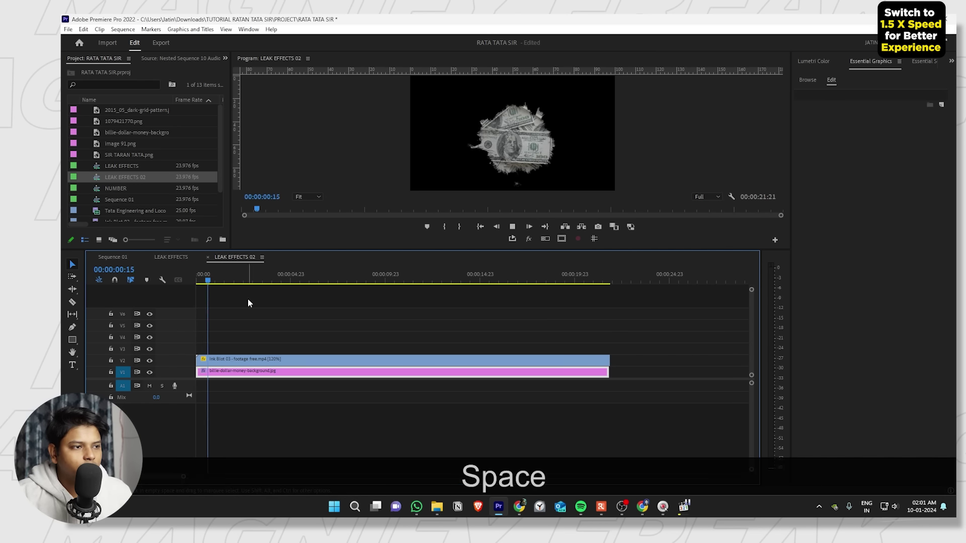
left_click_drag(252, 280, 572, 286)
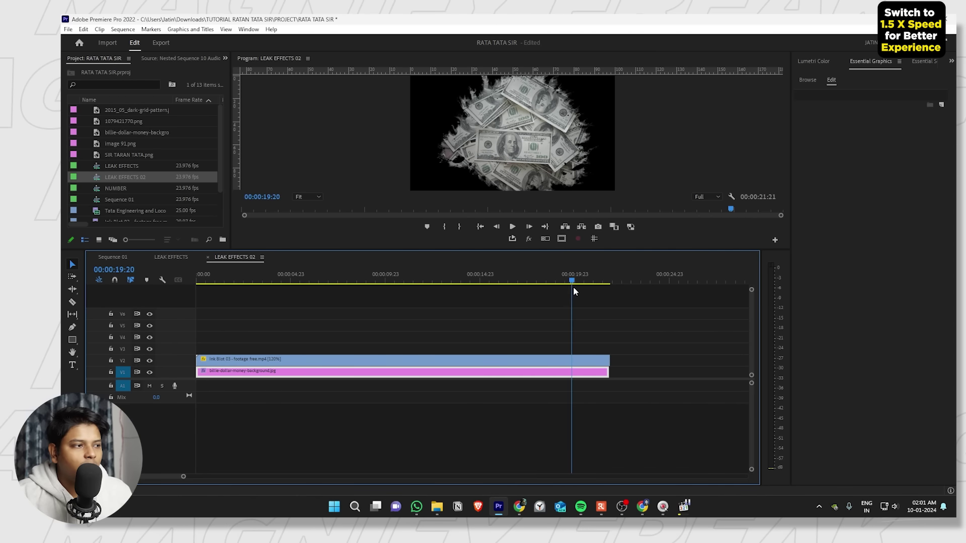
left_click(118, 257)
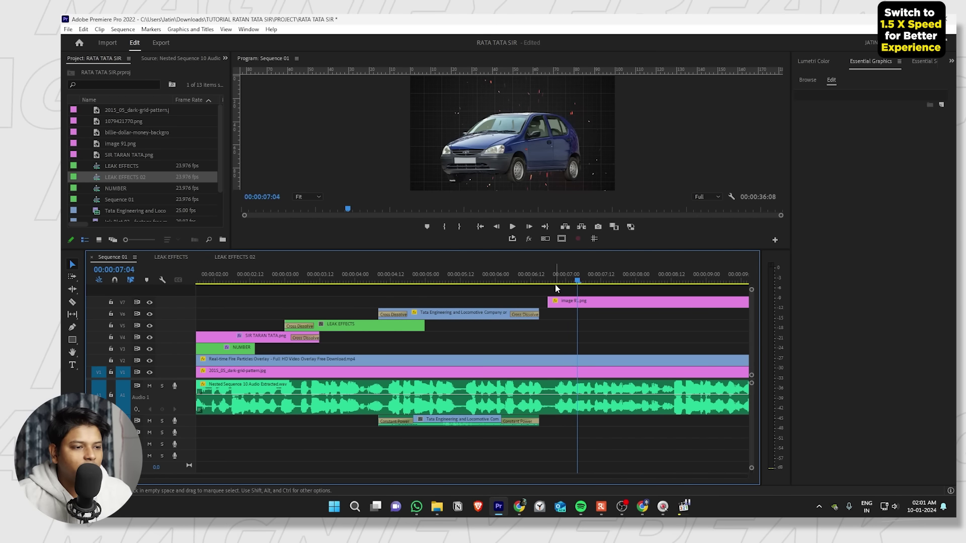
scroll(470, 301, "down", 2)
left_click_drag(121, 188, 532, 309)
left_click(577, 279)
scroll(581, 286, "up", 2)
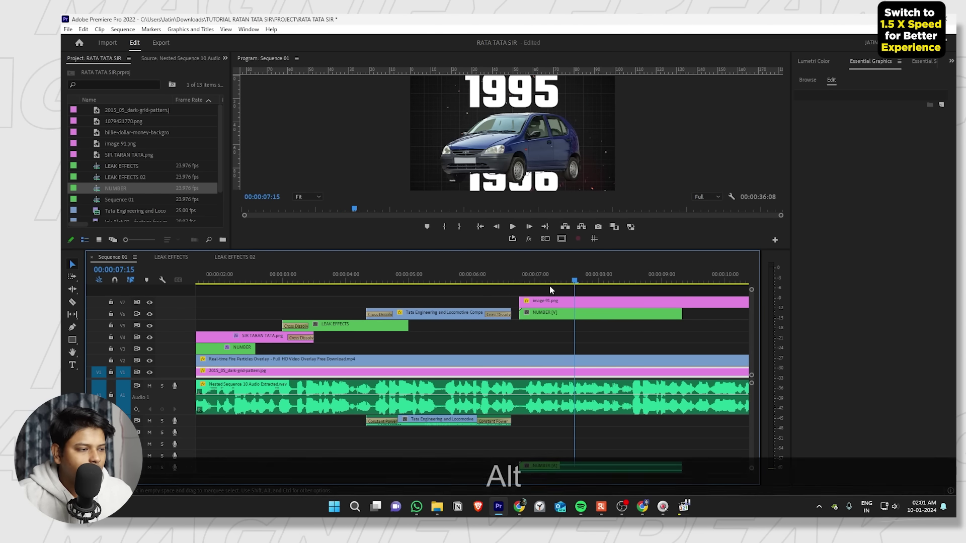
key("ctrl+alt+z")
Place LEAK EFFECTS 02 on V6 in Sequence 01, directly beneath image 91.png and aligned with its start.
left_click_drag(115, 177, 535, 316)
key("space")
scroll(467, 312, "up", 2)
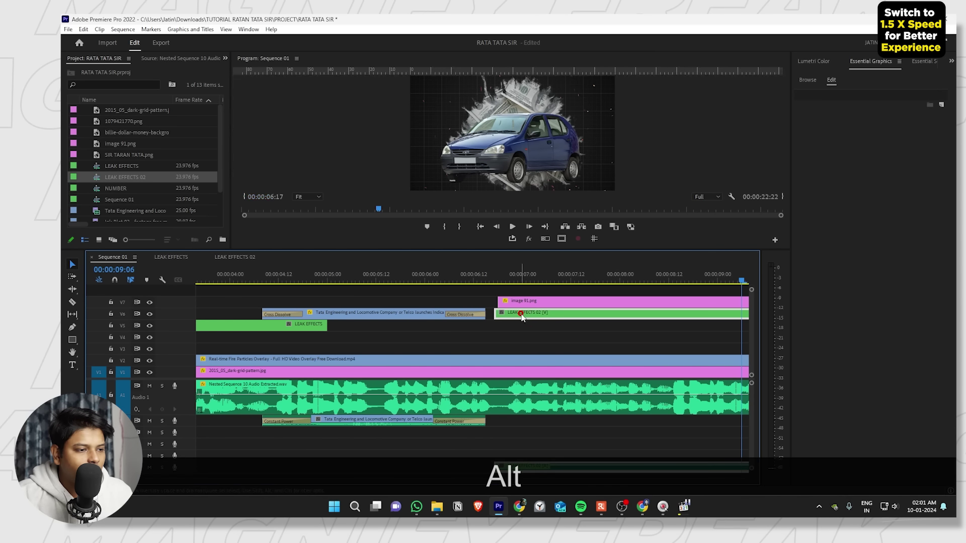
left_click_drag(479, 280, 543, 283)
left_click_drag(511, 317, 515, 317)
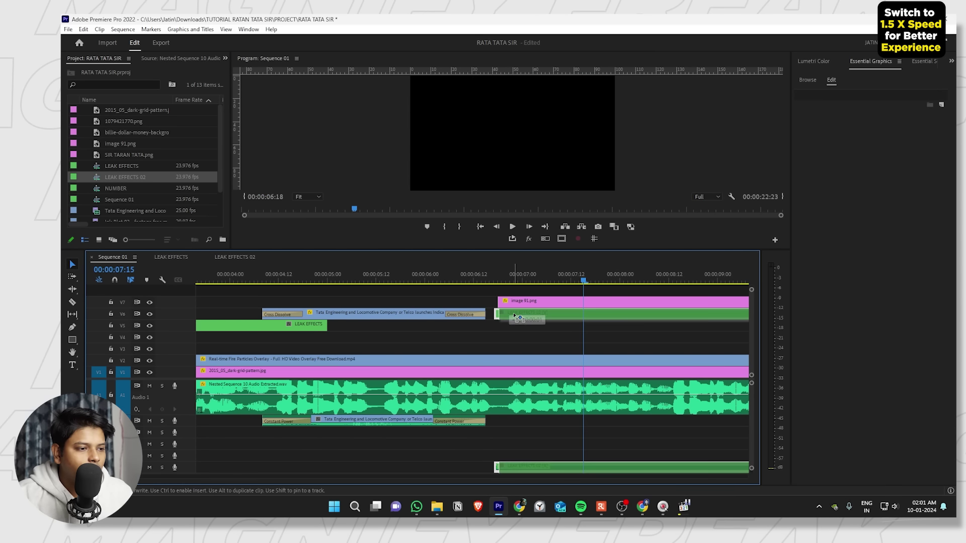
left_click(465, 279)
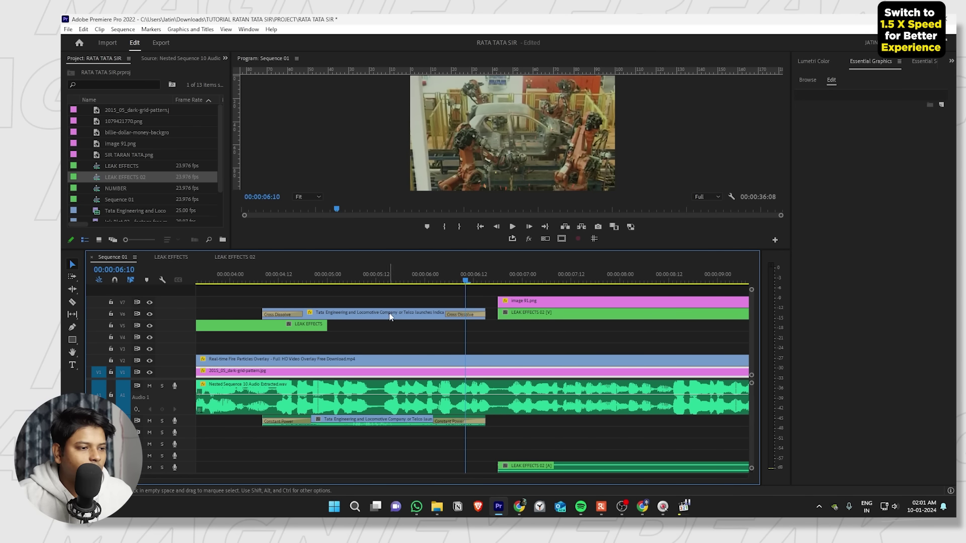
Move image 91.png and LEAK EFFECTS 02 up one track each and start both at about 00:00:06:09.
scroll(255, 351, "up", 2)
scroll(186, 384, "down", 2)
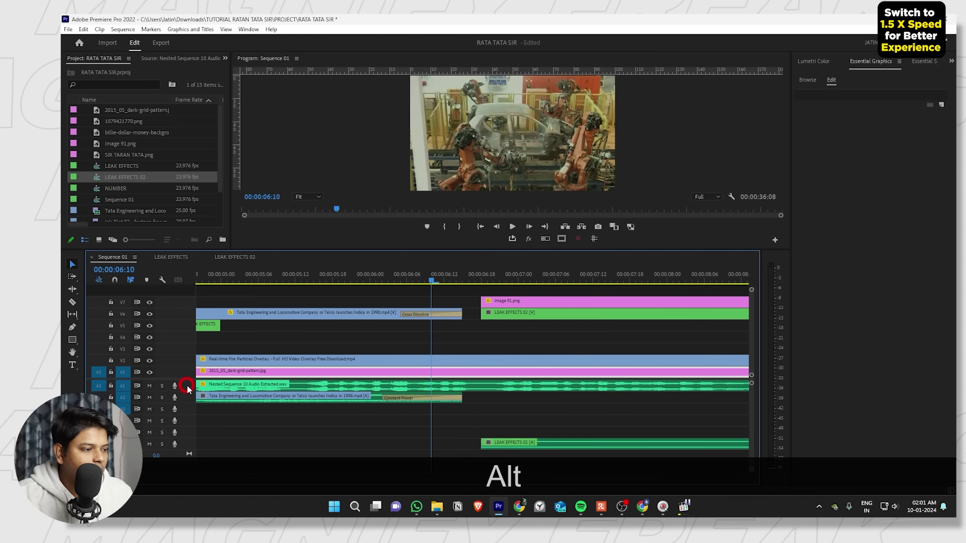
left_click_drag(219, 412, 219, 413)
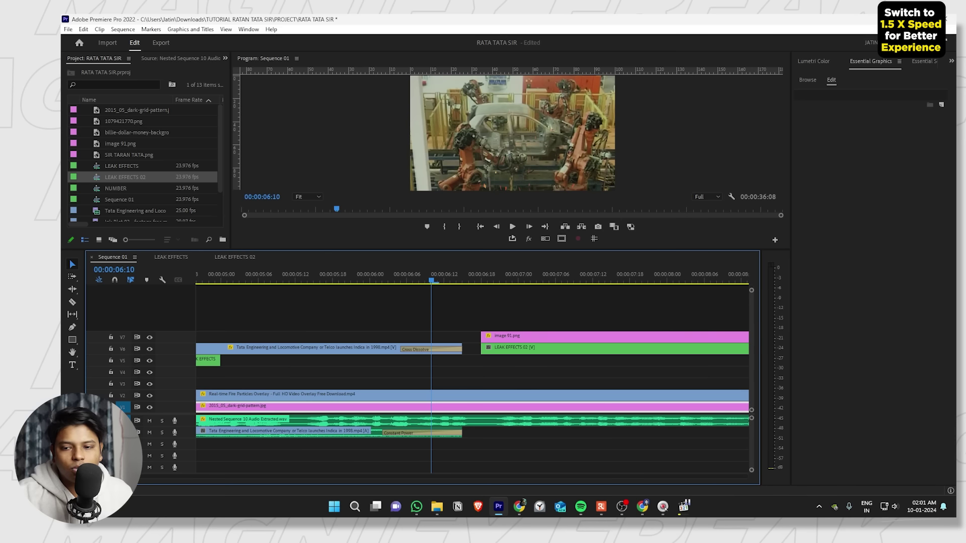
left_click_drag(529, 349, 464, 337)
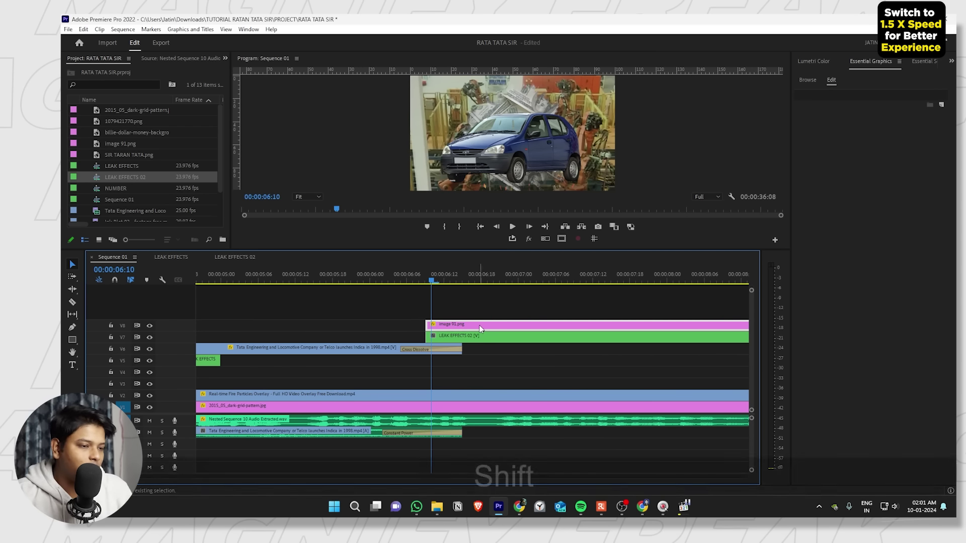
Apply the up+sahadow preset to image 91.png and play back the car's entrance over the dollar reveal.
key("shift+7")
double_click(90, 70)
type("SA")
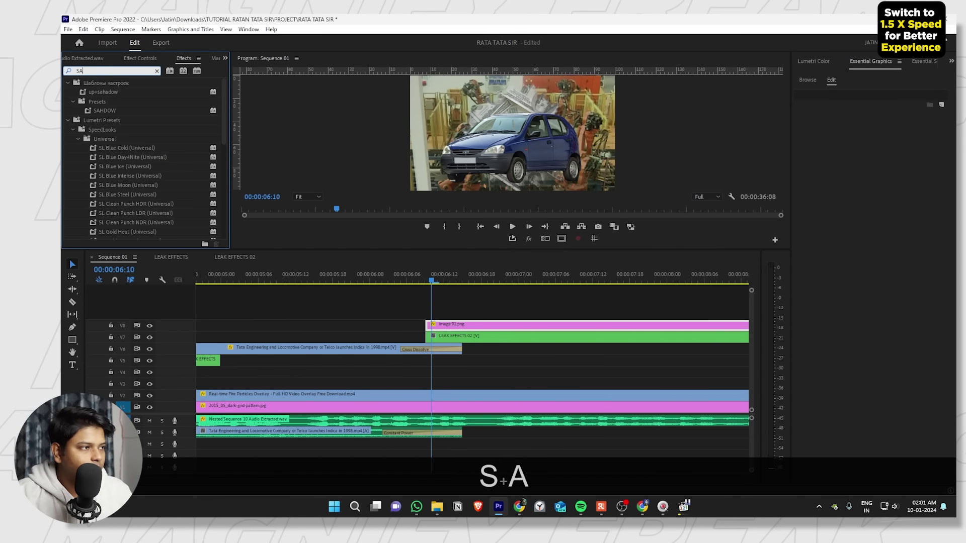
left_click(119, 92)
left_click(428, 303)
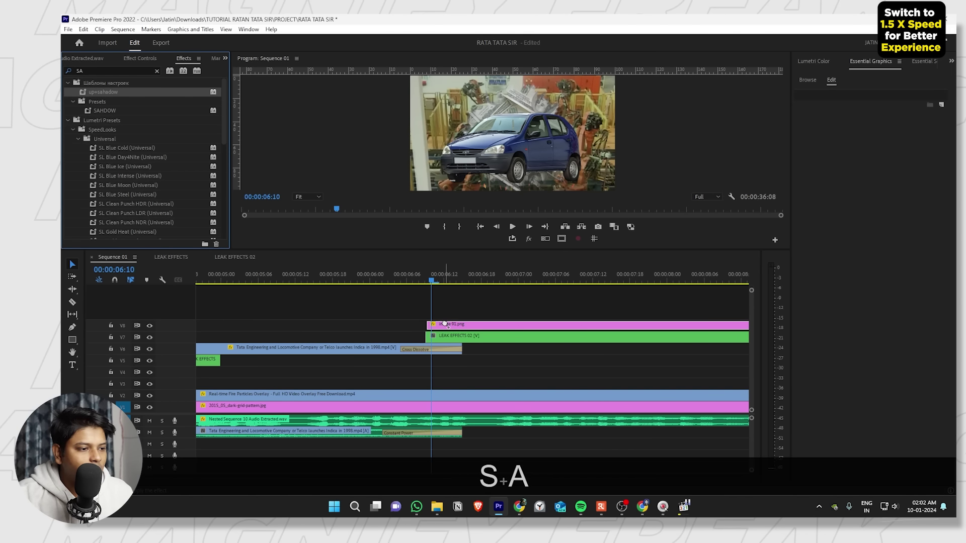
key("space")
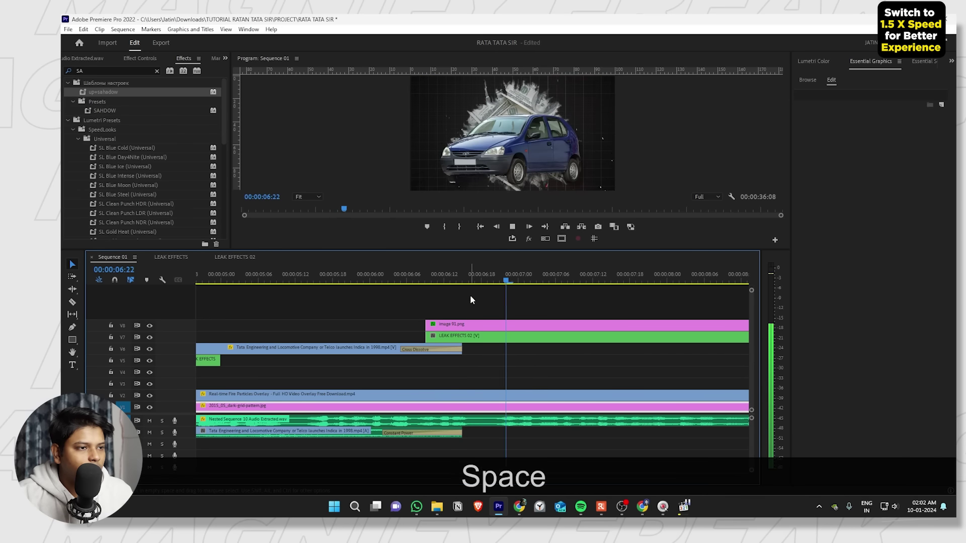
scroll(521, 308, "up", 2)
key("space")
scroll(472, 295, "up", 1)
key("space")
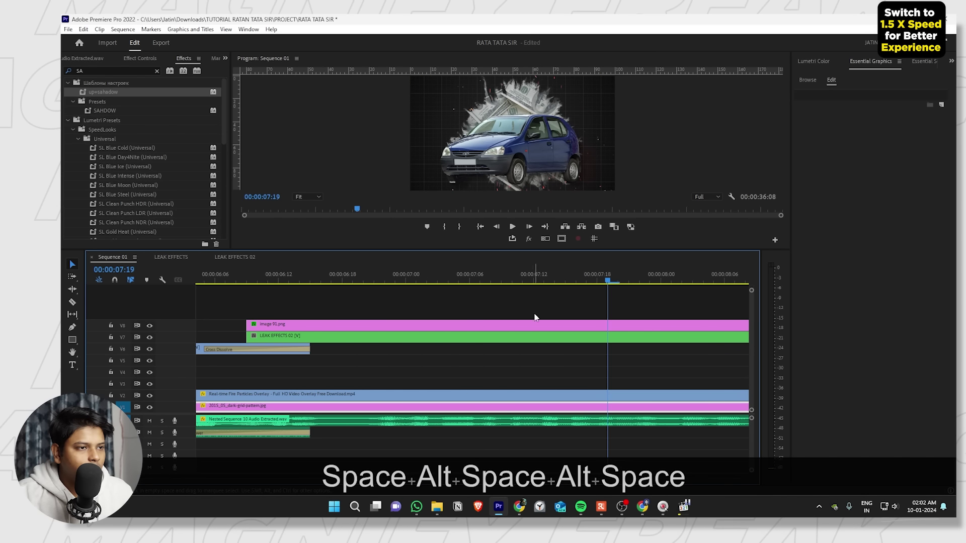
Open the LEAK EFFECTS 02 nested sequence, set the Ink Blot clip's speed to 300%, and play it from the start.
scroll(476, 308, "down", 1)
left_click(425, 339)
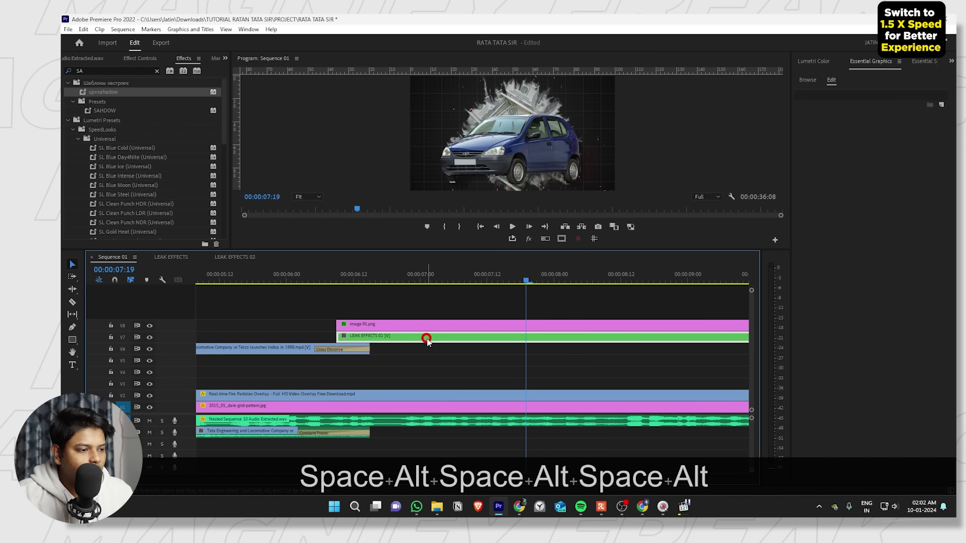
double_click(426, 338)
key("ctrl+r")
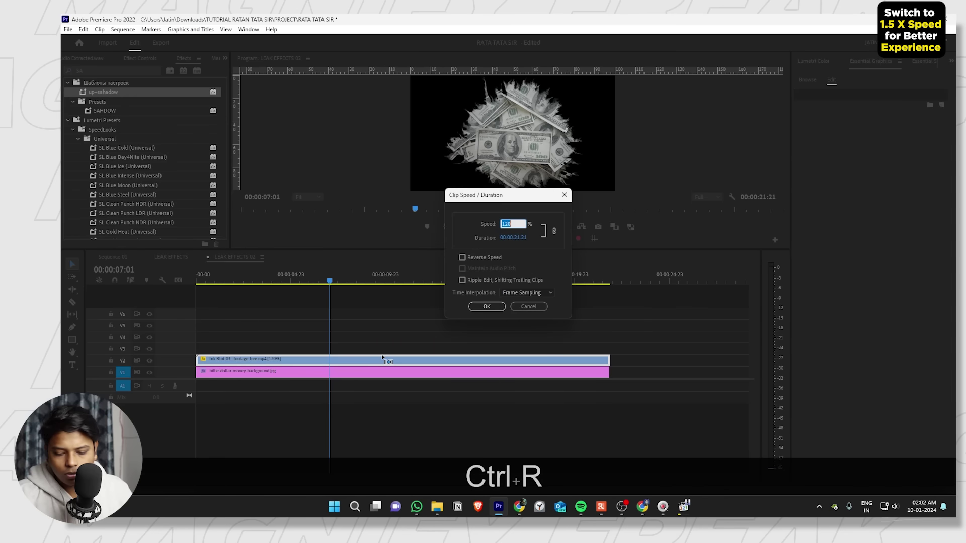
type("300")
key("Return")
left_click_drag(285, 275, 155, 276)
key("space")
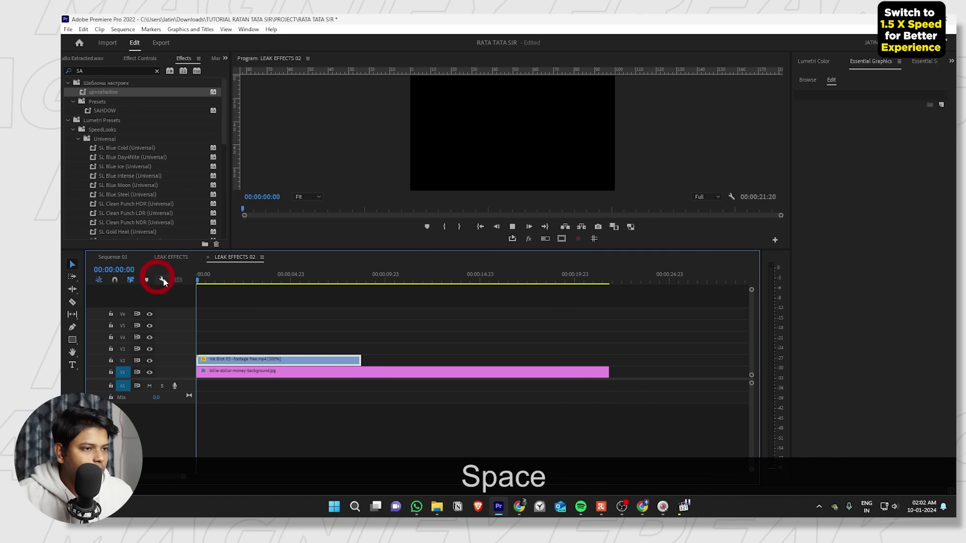
Play Sequence 01 from just before and from the start of LEAK EFFECTS 02 to review the faster dollar reveal.
left_click(123, 257)
left_click(327, 275)
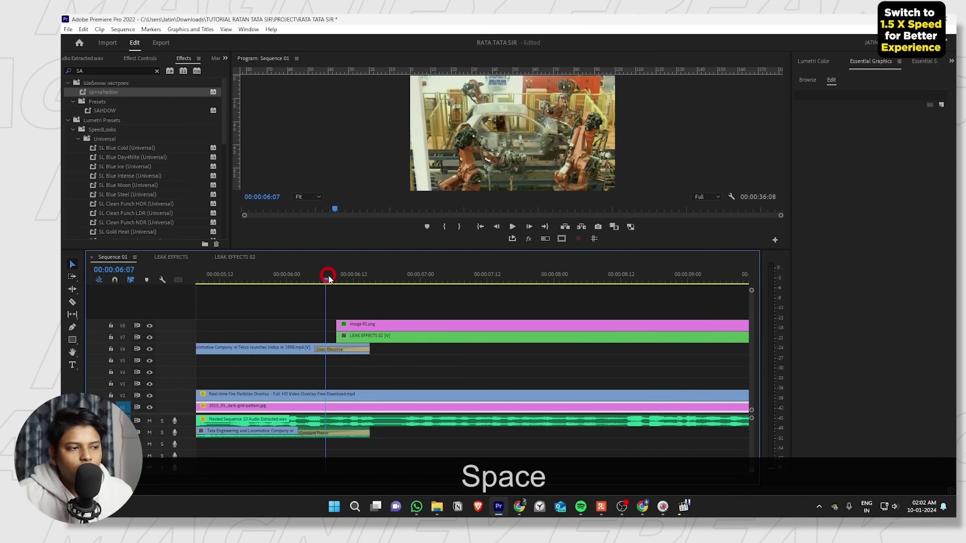
key("space")
key("space")
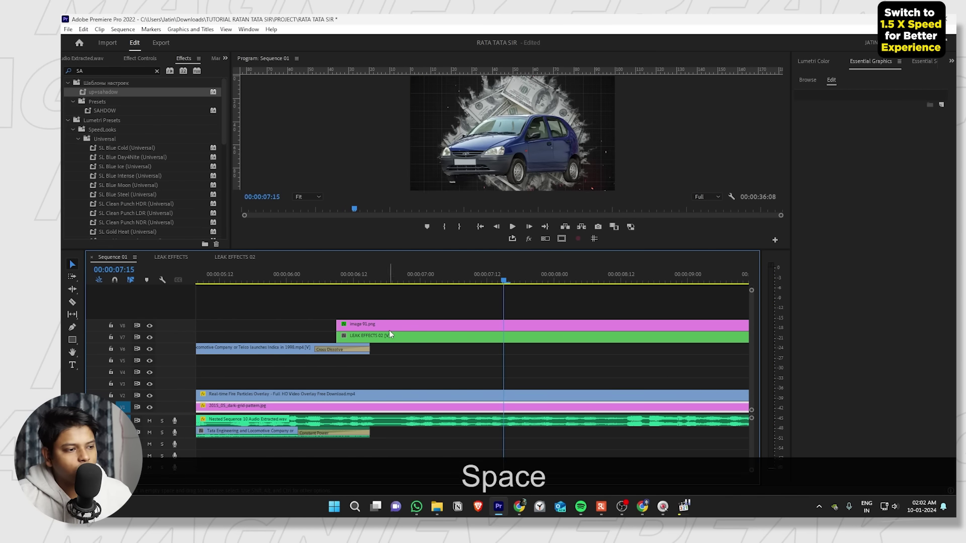
mouse_move(336, 336)
left_mouse_down()
mouse_move(449, 336)
mouse_move(314, 333)
mouse_move(337, 335)
left_mouse_up()
left_click(337, 274)
key("space")
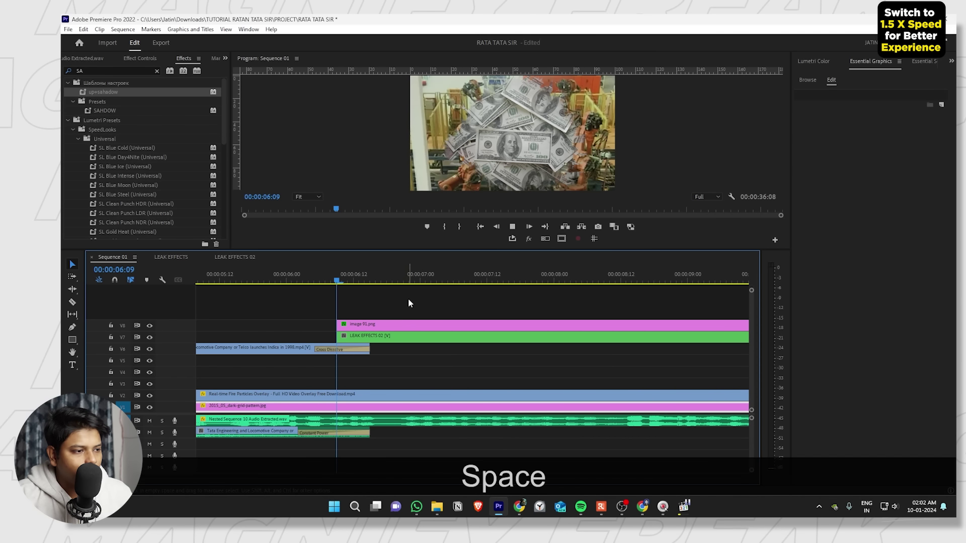
key("space")
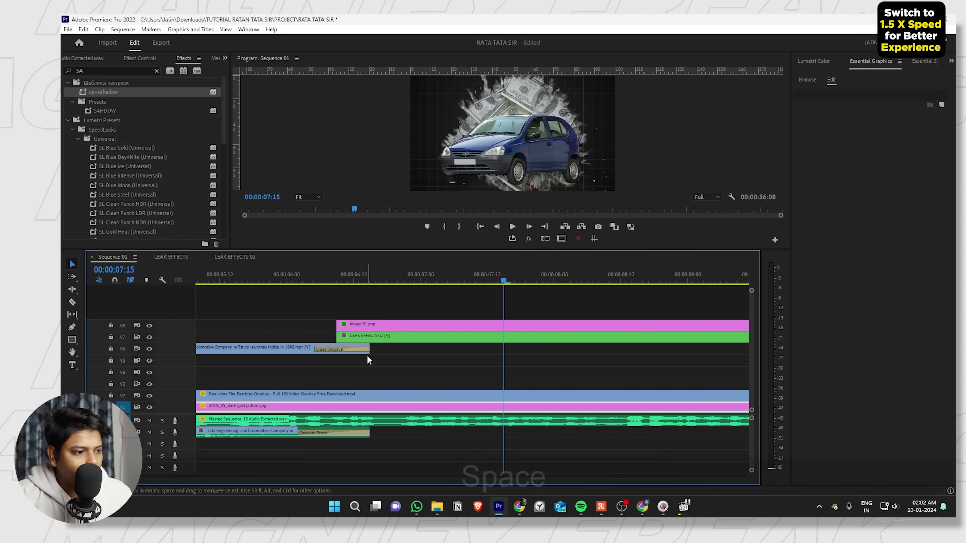
Trim the end of the Tata Engineering clip back to the start of image 91.png and play back the transition.
left_click_drag(371, 347, 336, 347)
left_click(348, 282)
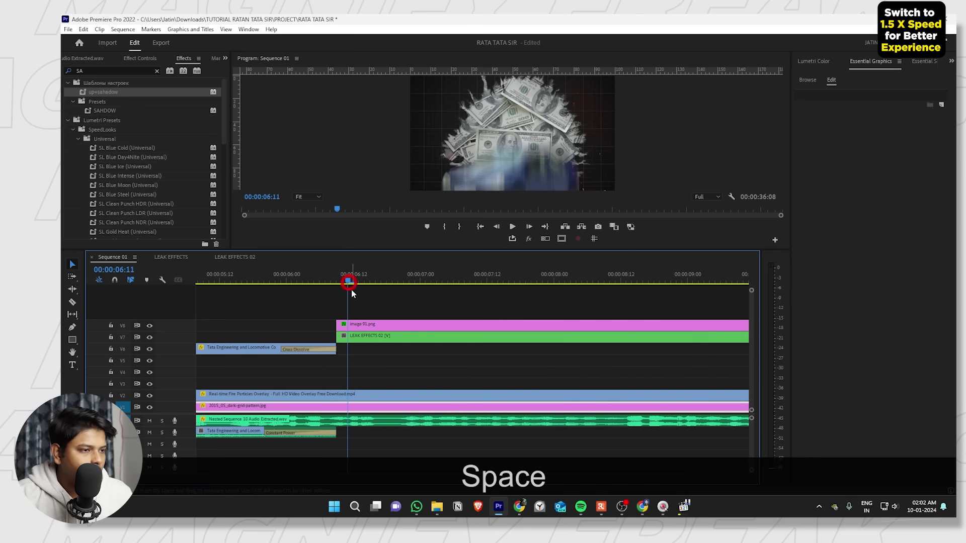
key("space")
key("space")
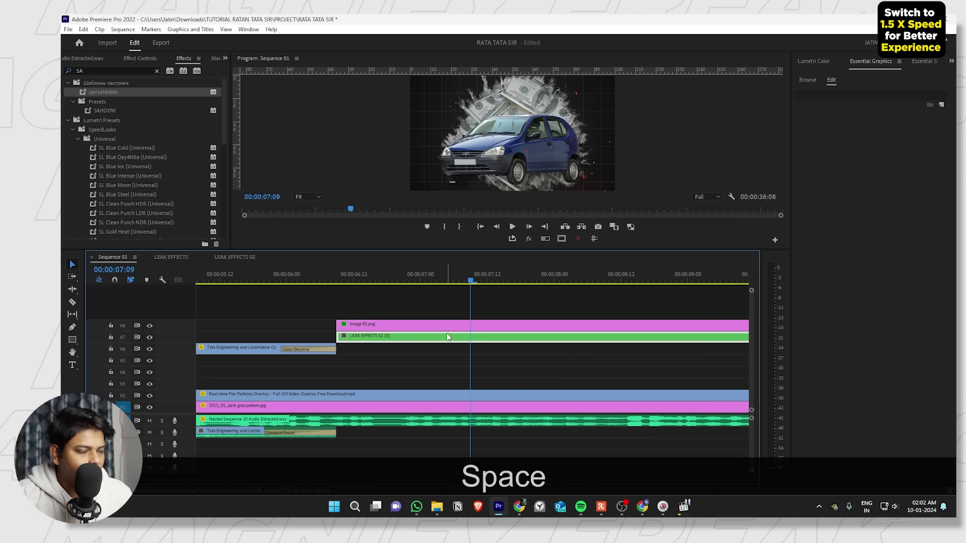
scroll(518, 308, "up", 2)
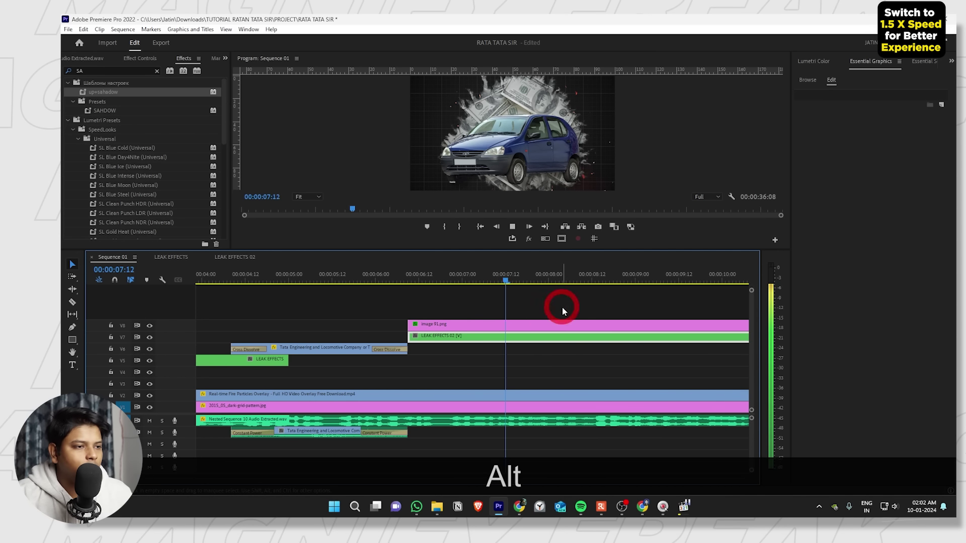
scroll(563, 307, "down", 4)
key("space")
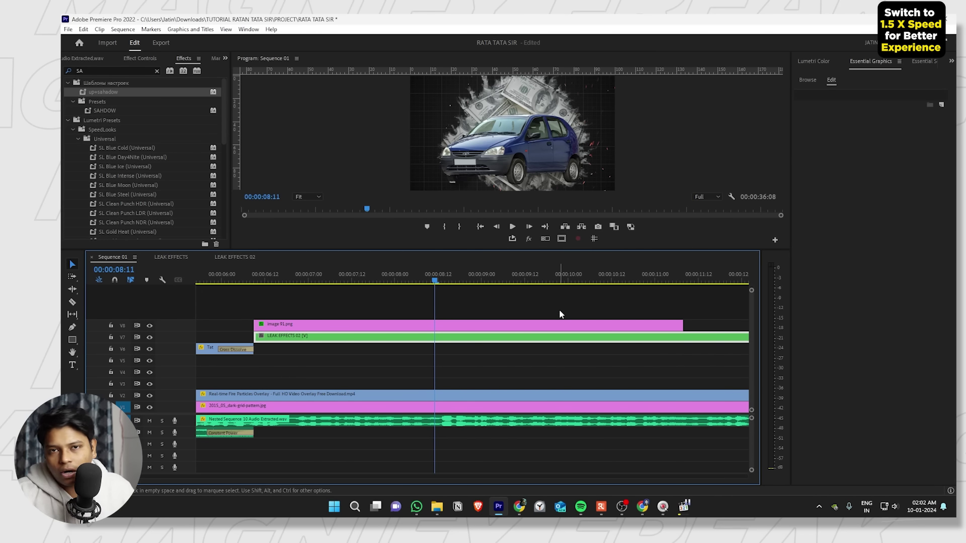
Move image 91.png up to V9, starting about one frame later, and show the RATA TATA SIR project items as icons.
left_click_drag(365, 327, 369, 314)
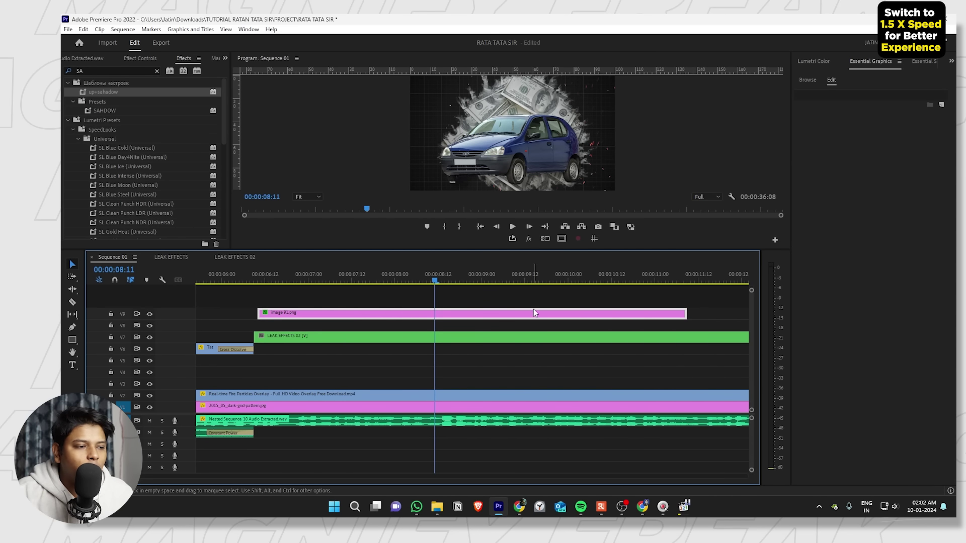
key("shift+1")
key("shift+1")
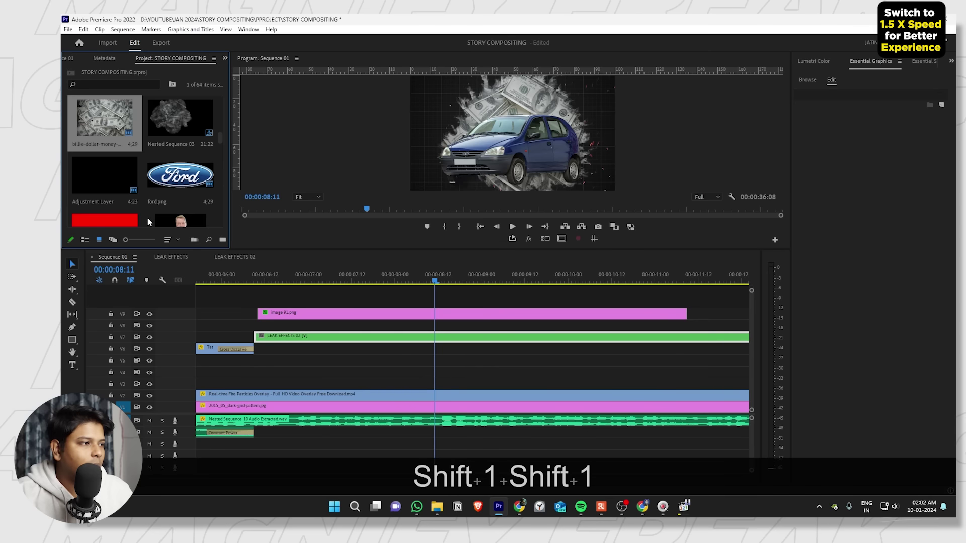
key("shift+1")
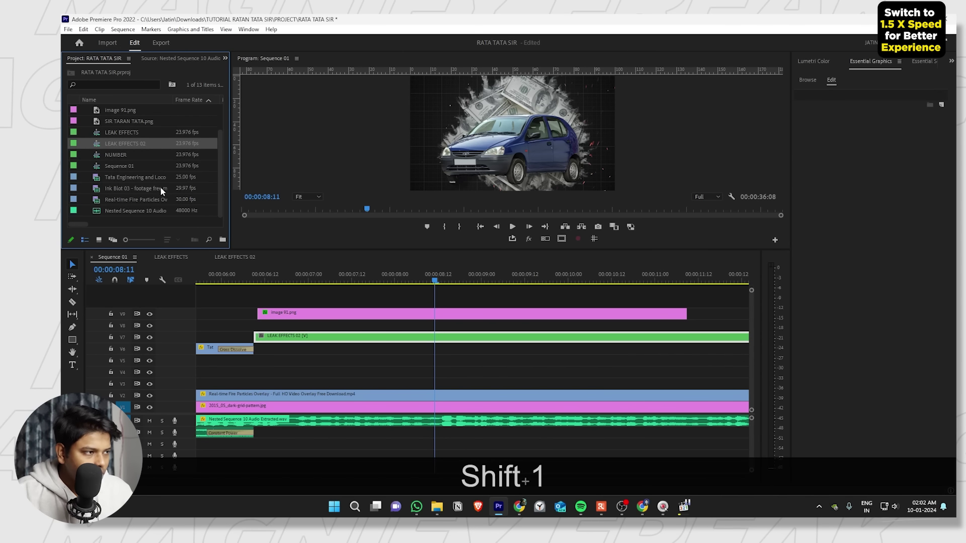
left_click(99, 240)
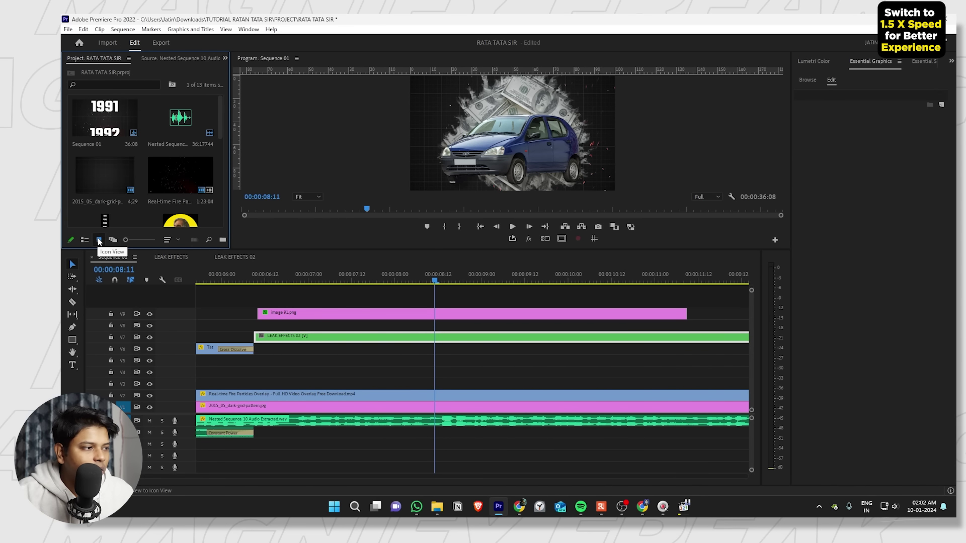
Create a pure red (FF0000) color matte with the default video settings, keeping the name Color Matte.
key("grave")
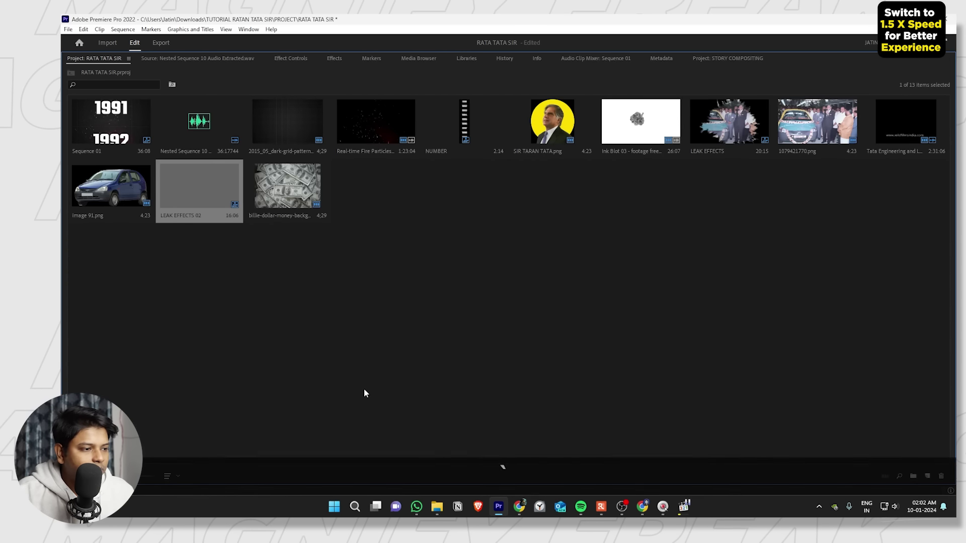
left_click(927, 476)
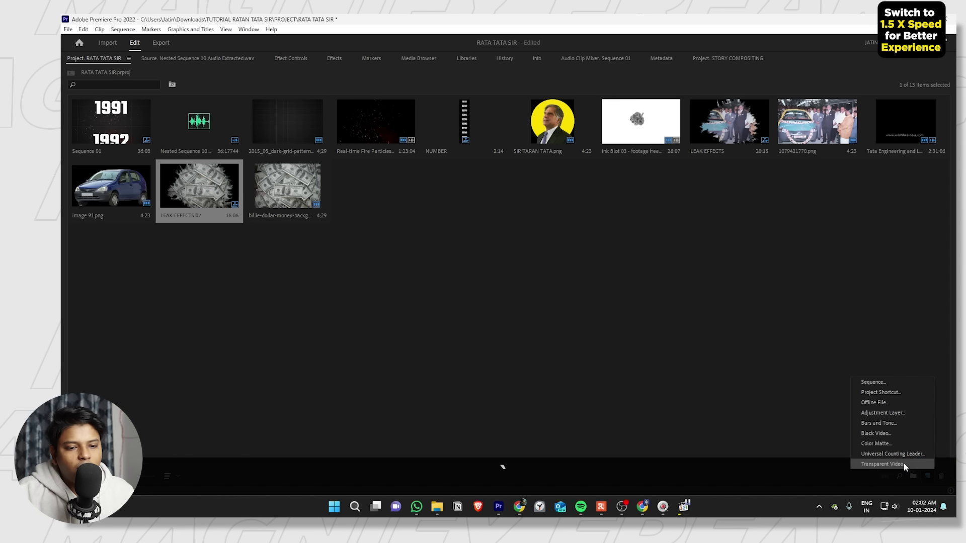
left_click(884, 443)
left_click(530, 294)
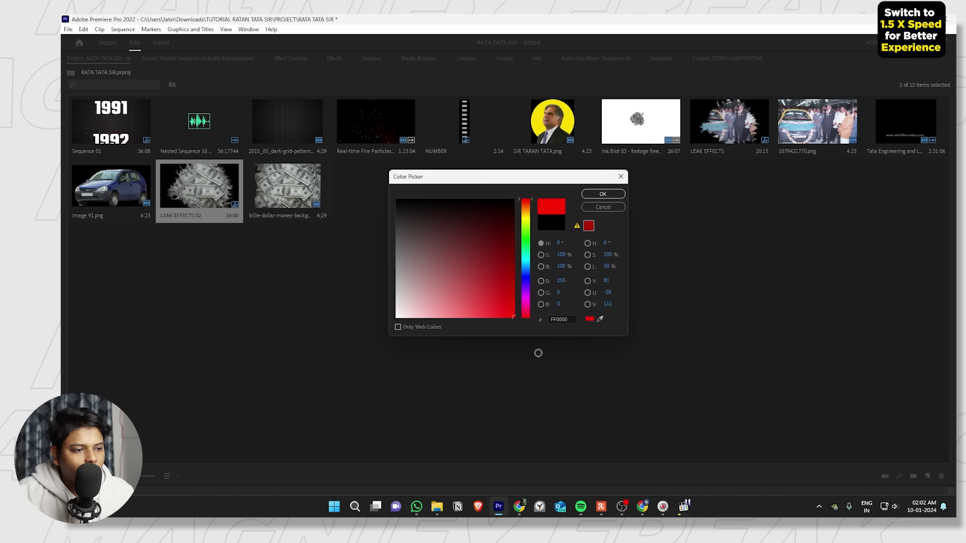
left_click(602, 194)
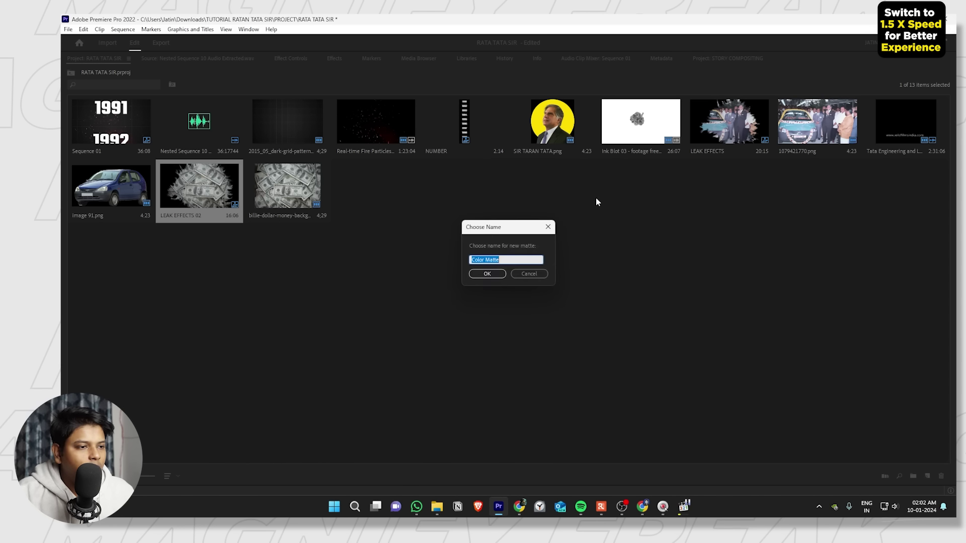
left_click(487, 275)
key("grave")
Place the Color Matte on V8, between LEAK EFFECTS 02 and image 91.png, aligned with the car image.
scroll(137, 176, "down", 5)
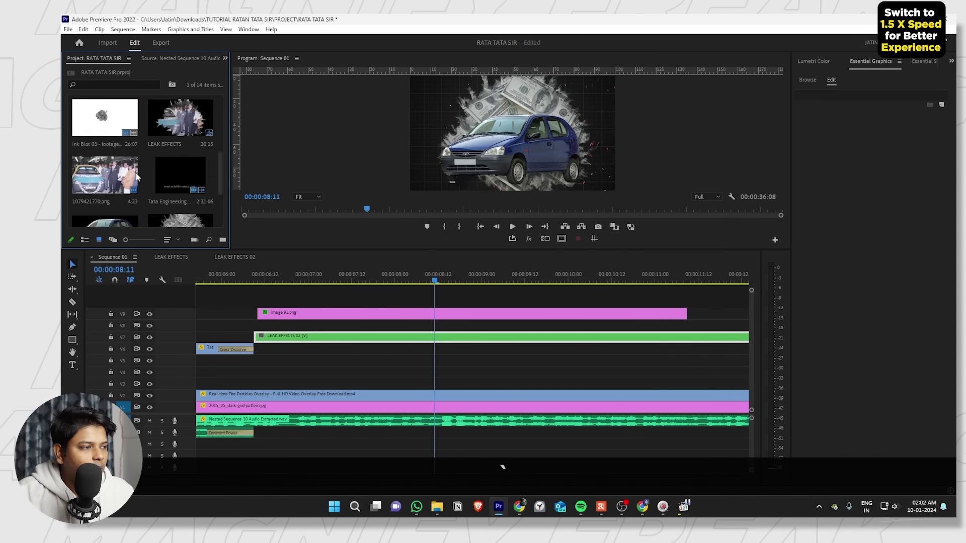
scroll(137, 176, "down", 2)
left_click_drag(189, 197, 254, 326)
left_click(363, 329)
Set the Color Matte's blend mode to Multiply and shift it with image 91.png to the start of LEAK EFFECTS 02.
key("shift+5")
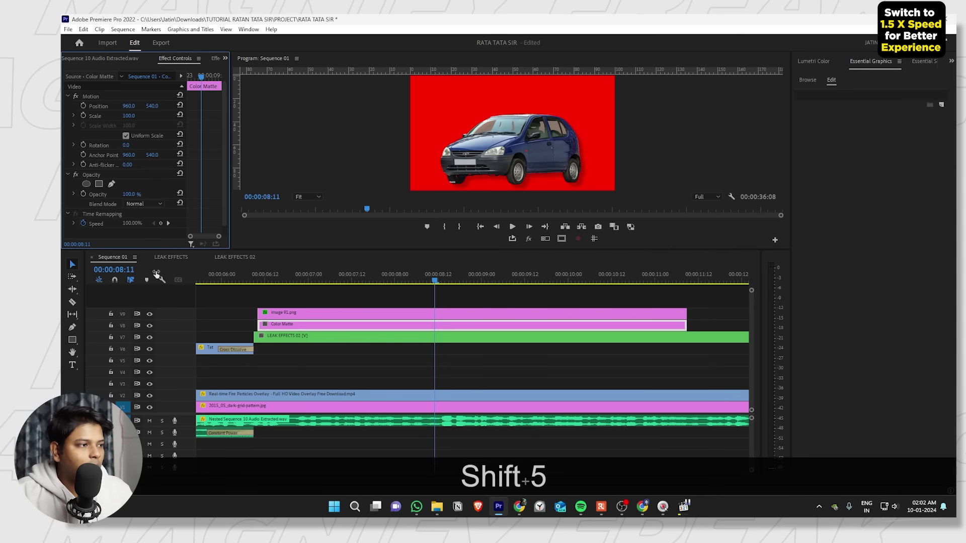
left_click(147, 203)
left_click(152, 253)
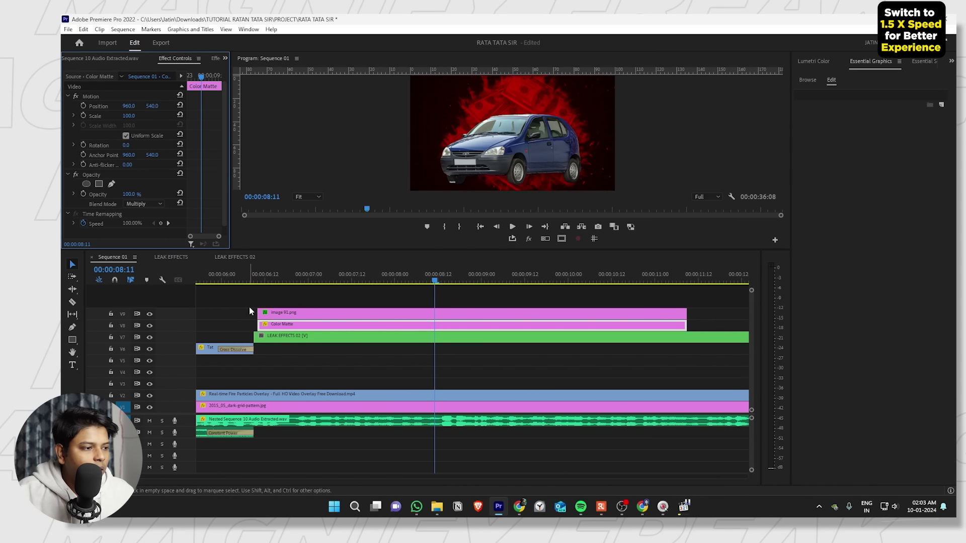
left_click_drag(252, 304, 280, 320)
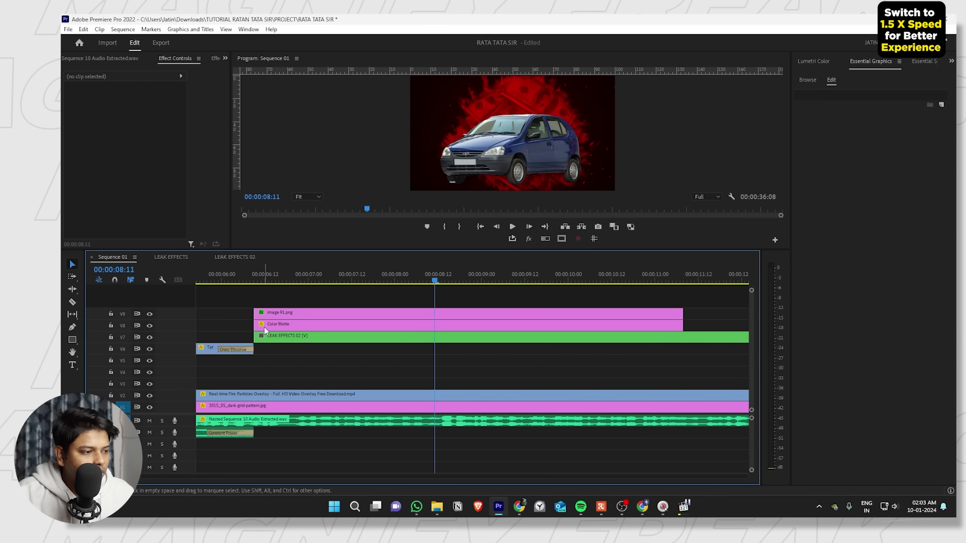
Keyframe the Color Matte's opacity from 0% at about 00:00:08:00 to 100% at 00:00:08:11.
left_click(269, 326)
key("shift+5")
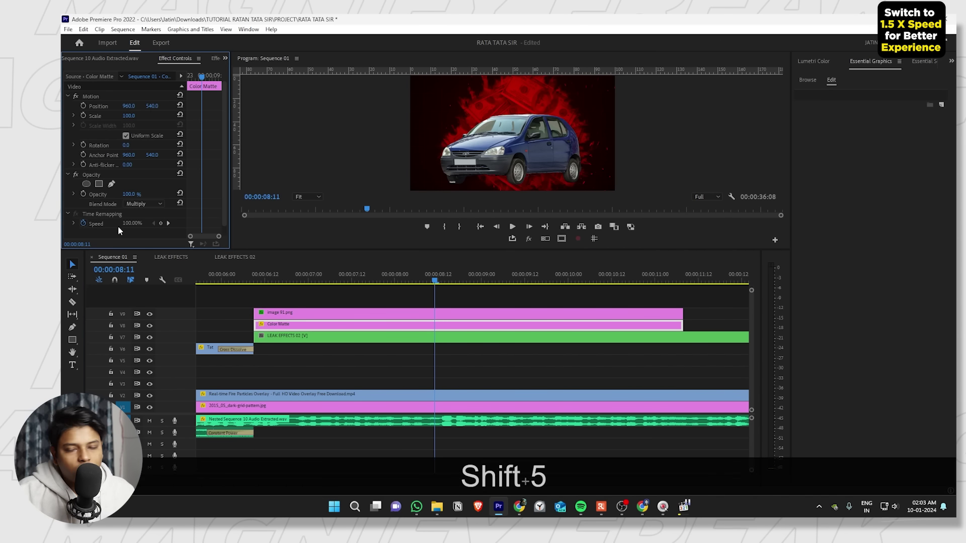
key("grave")
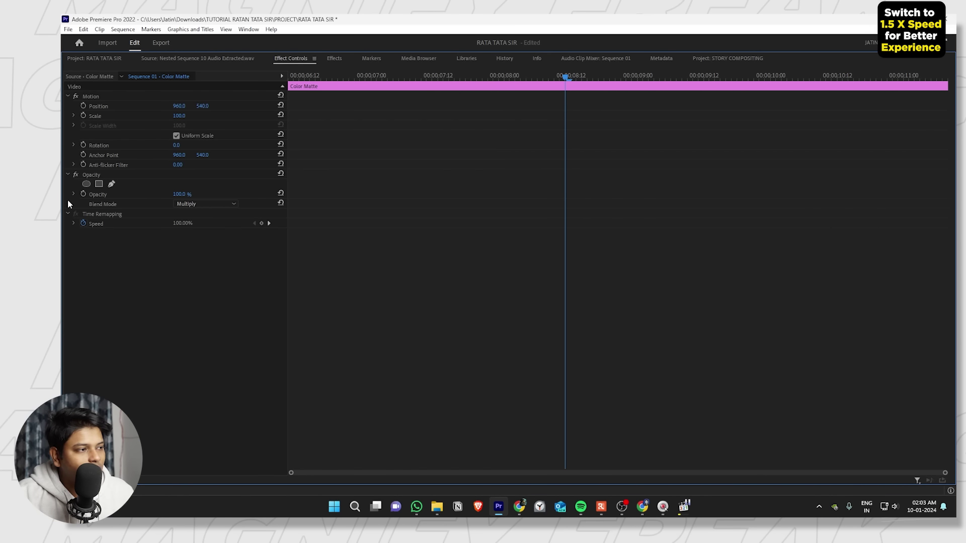
left_click(83, 194)
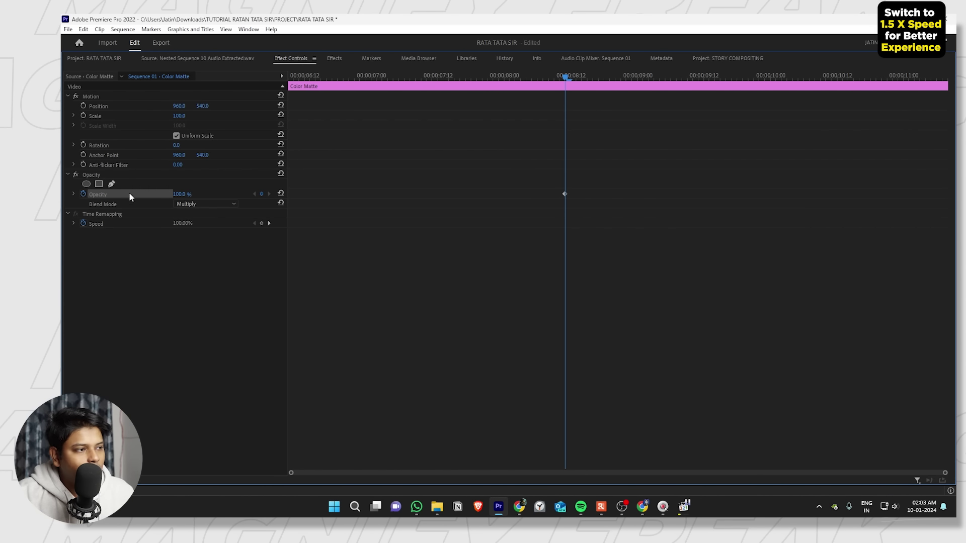
left_click_drag(536, 77, 506, 78)
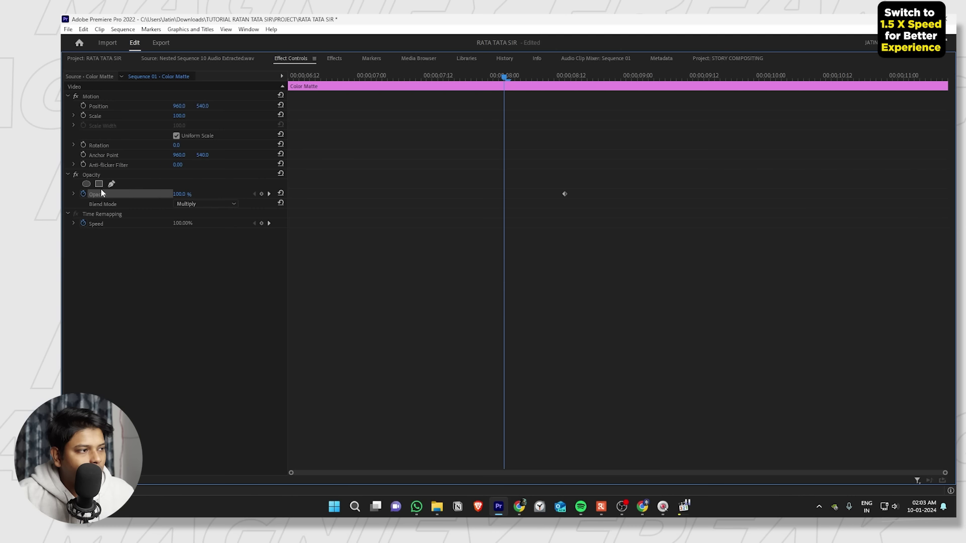
left_click(261, 193)
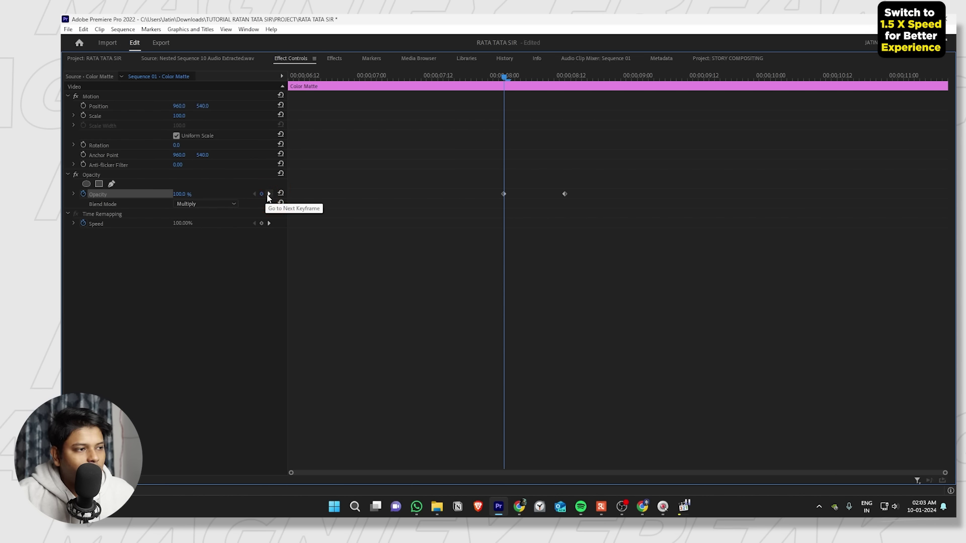
left_click(269, 194)
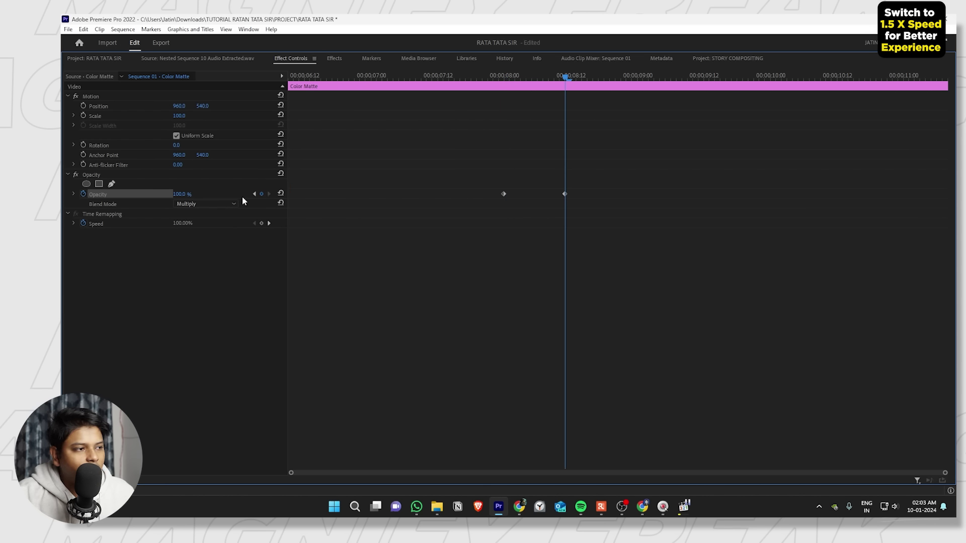
left_click(254, 194)
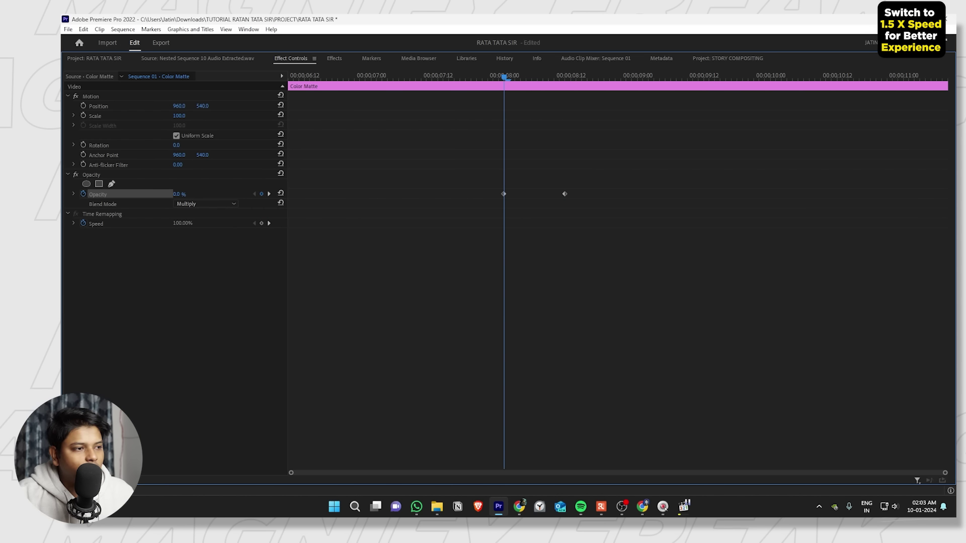
key("grave")
Play Sequence 01 from 00:00:06:06 to review the red tint fading in, and inspect the car frame enlarged.
left_click(243, 274)
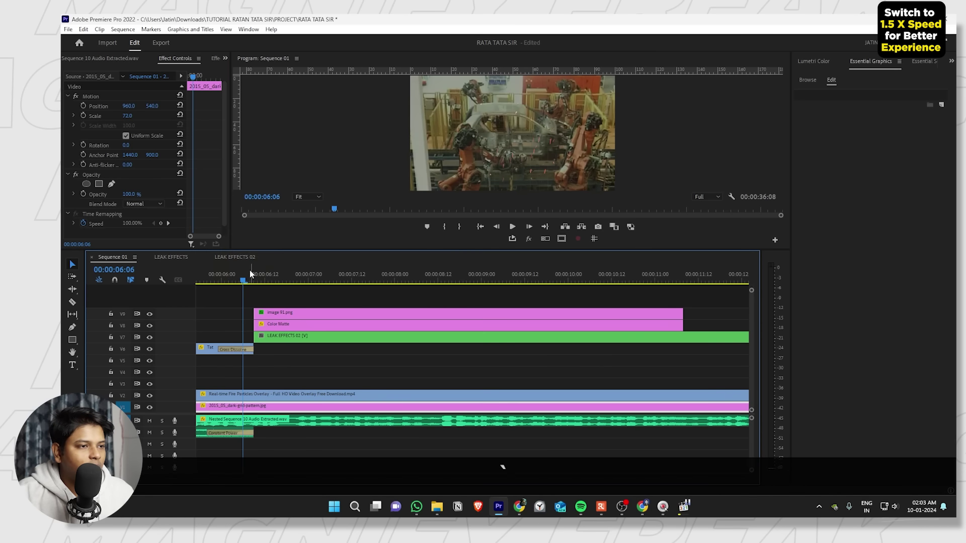
key("space")
left_click(336, 307)
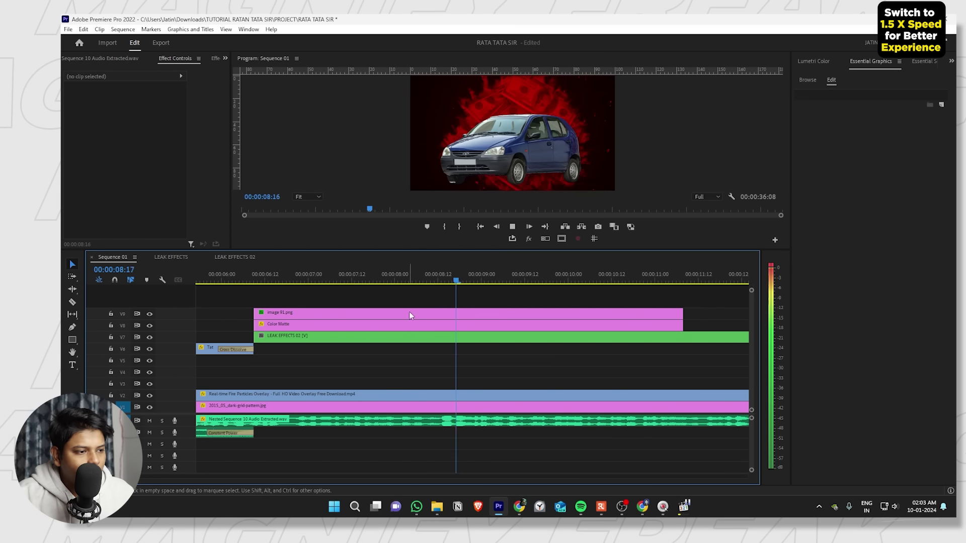
left_click(466, 322)
key("space")
key("grave")
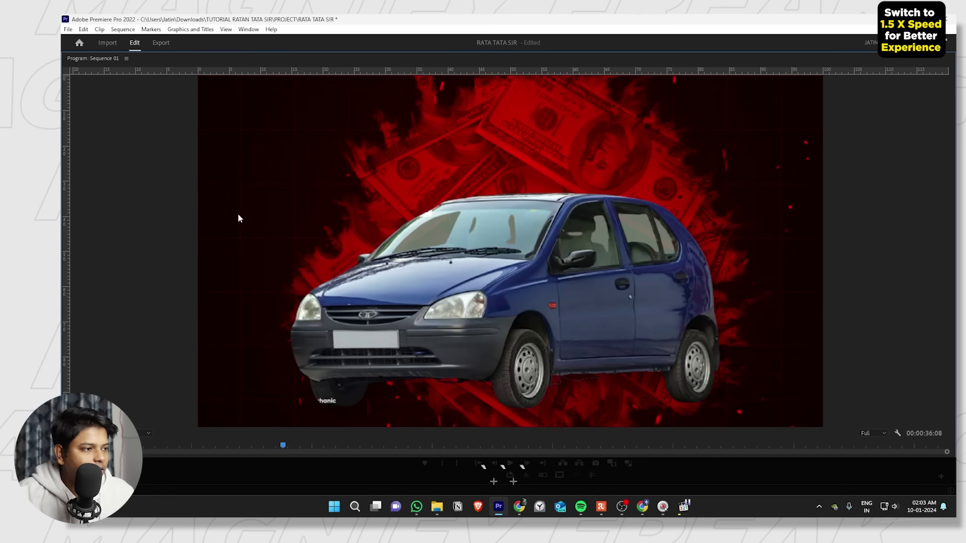
key("grave")
Move the Color Matte's opacity keyframes to about 00:00:07:06 and 00:00:08:10 and apply Ease In and Ease Out to both.
key("grave")
left_click_drag(473, 161, 613, 235)
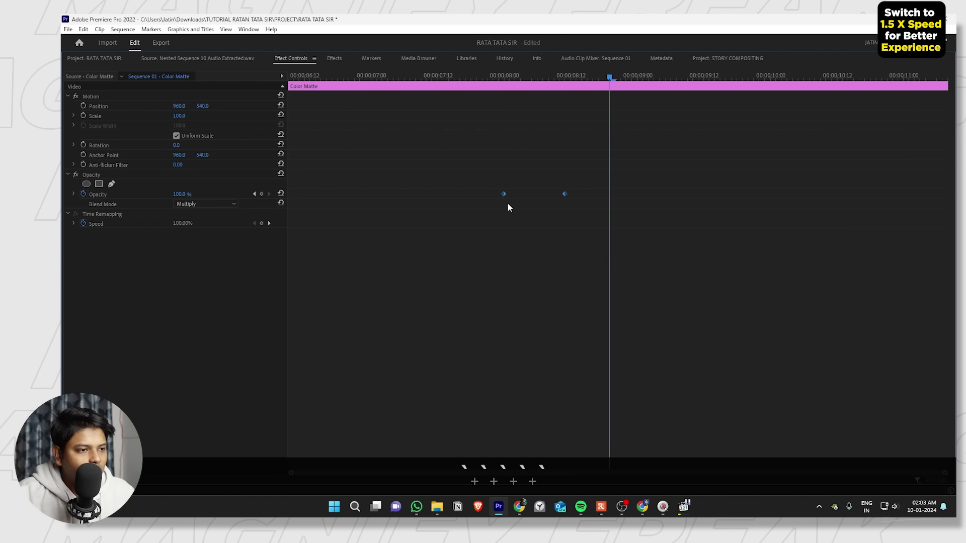
left_click_drag(499, 193, 404, 187)
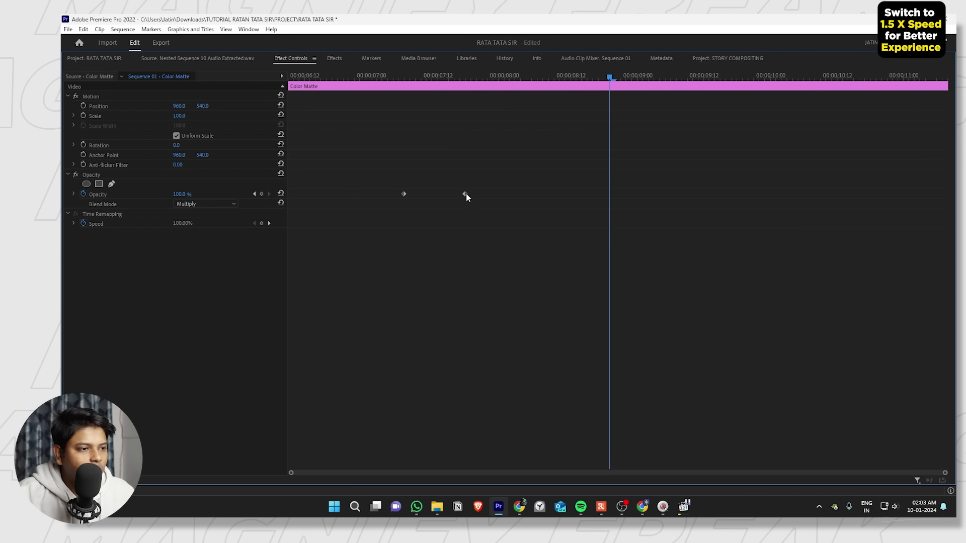
right_click(558, 195)
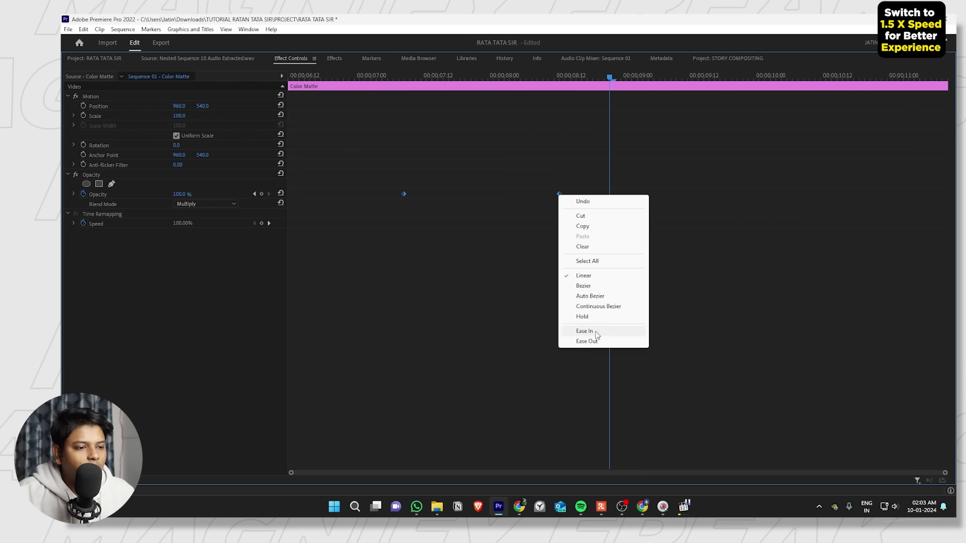
left_click(588, 341)
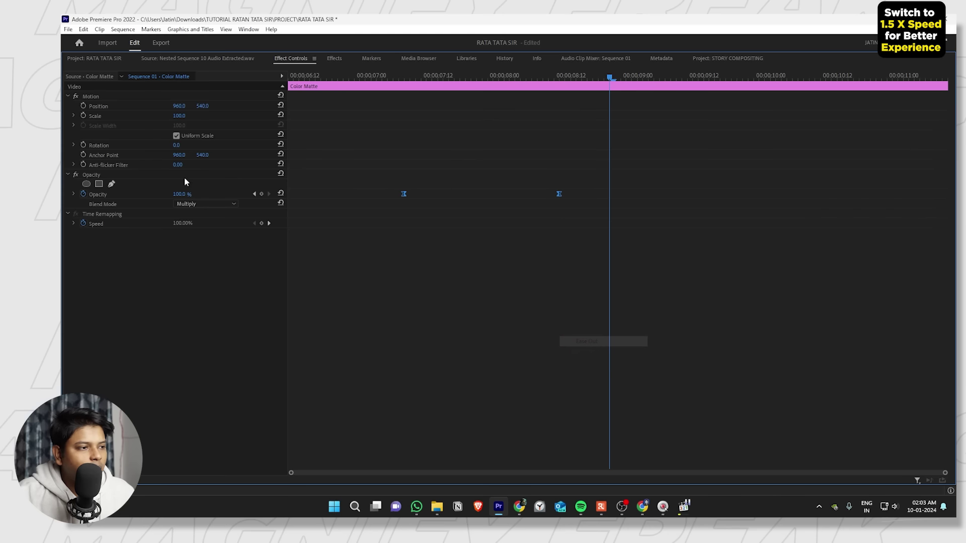
Lengthen both easing handles on the opacity velocity graph for a steeper middle, and play the sequence from the Color Matte's start.
left_click(74, 194)
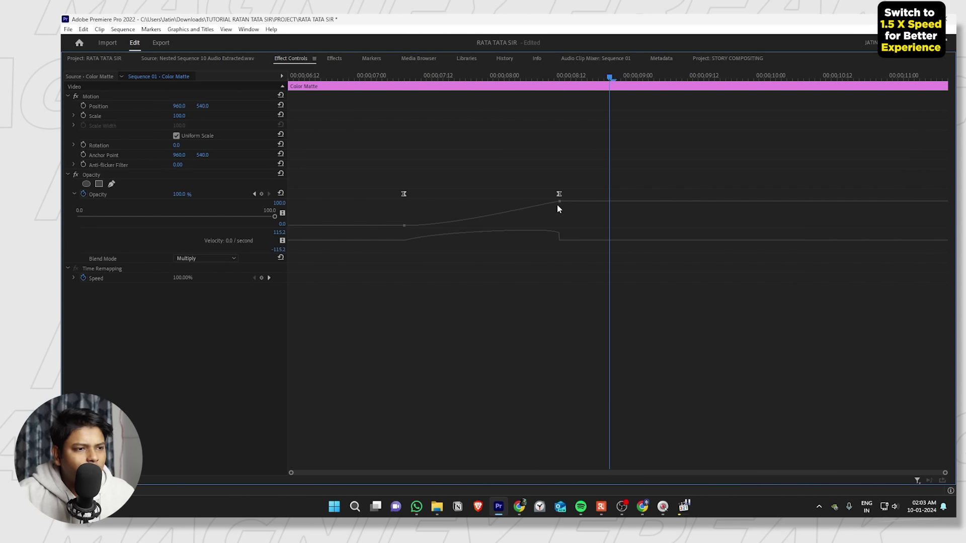
left_click_drag(431, 241, 476, 242)
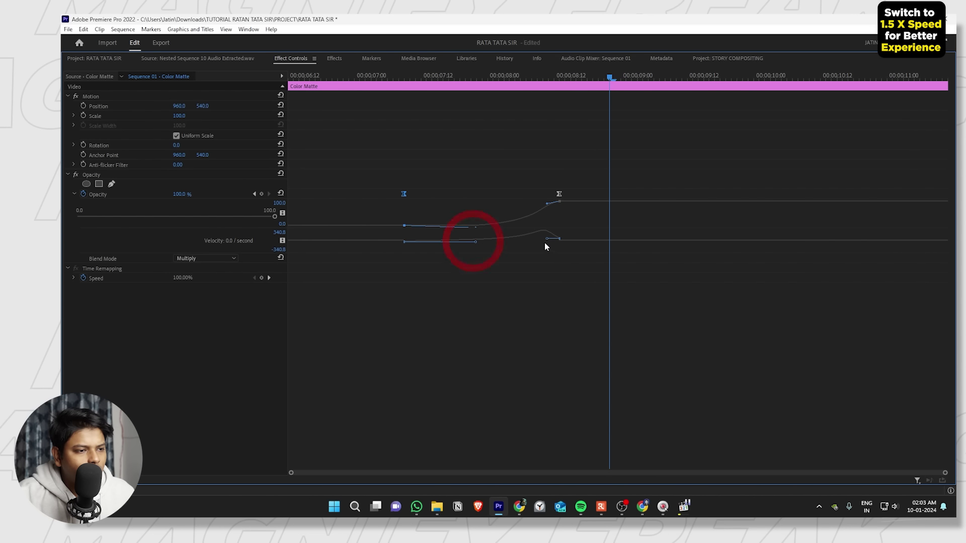
left_click_drag(547, 239, 524, 240)
key("grave")
left_click(256, 272)
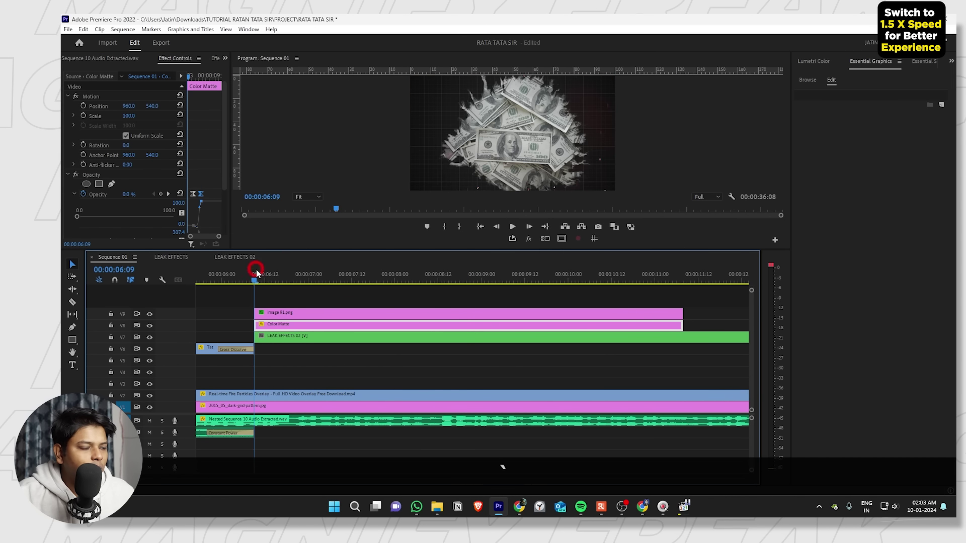
key("space")
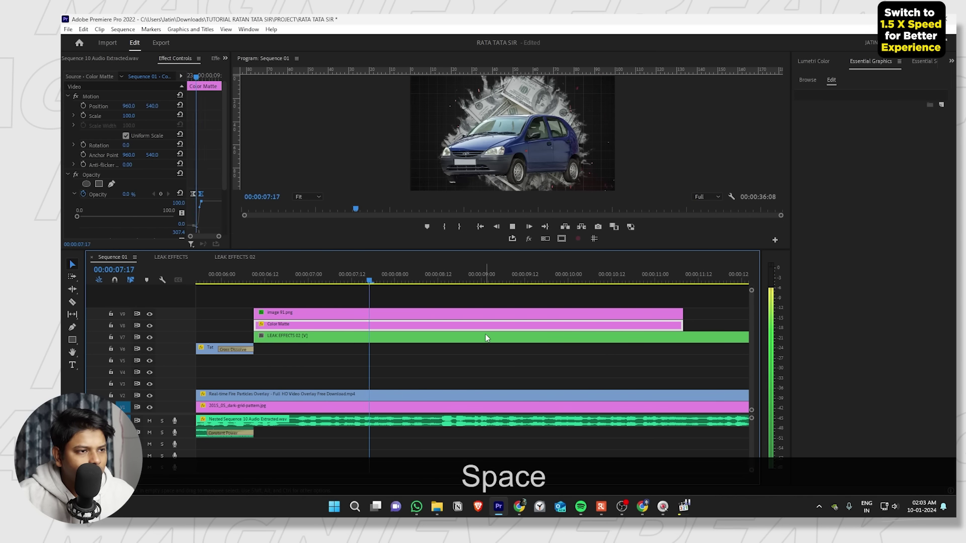
Play back the car image section of the sequence to check its animation against the red background.
key("space")
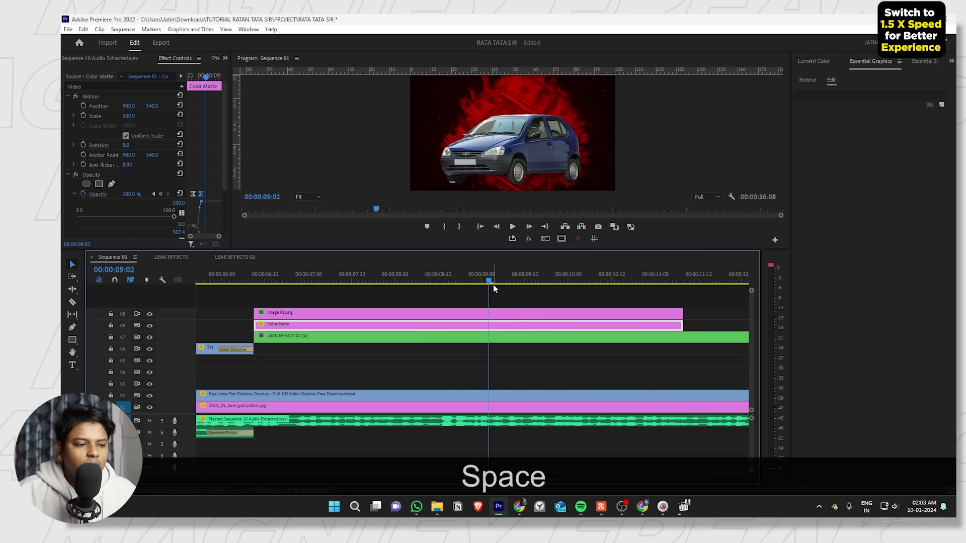
left_click_drag(492, 278, 430, 276)
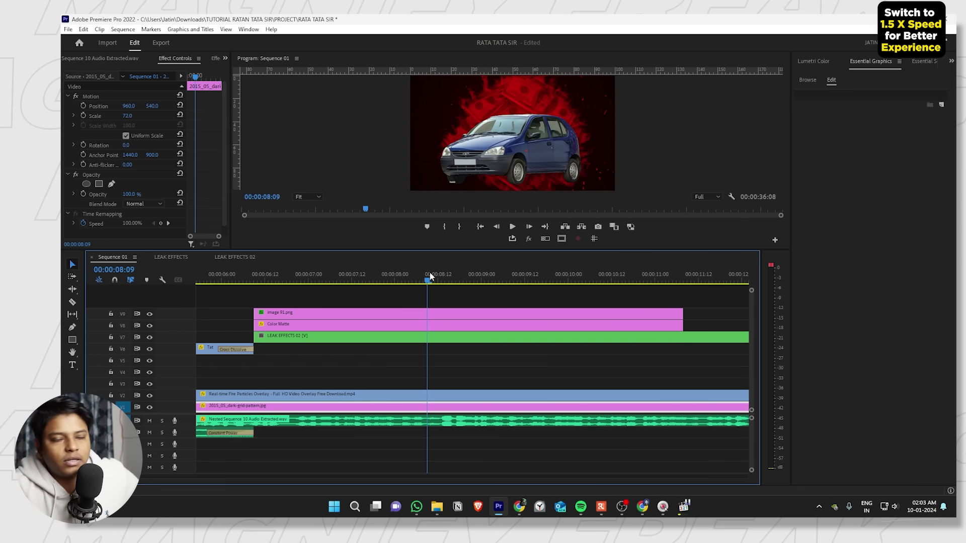
scroll(385, 300, "down", 2)
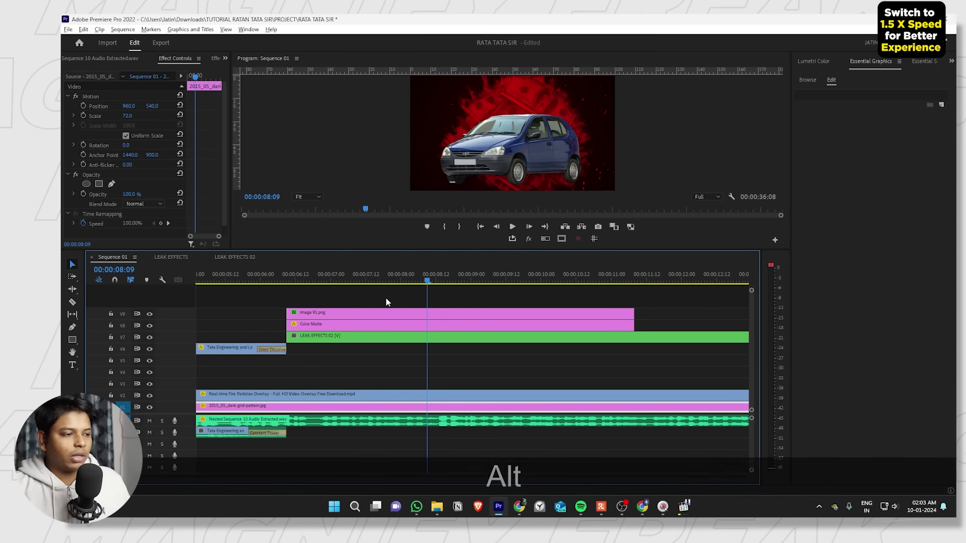
left_click_drag(302, 278, 434, 296)
key("space")
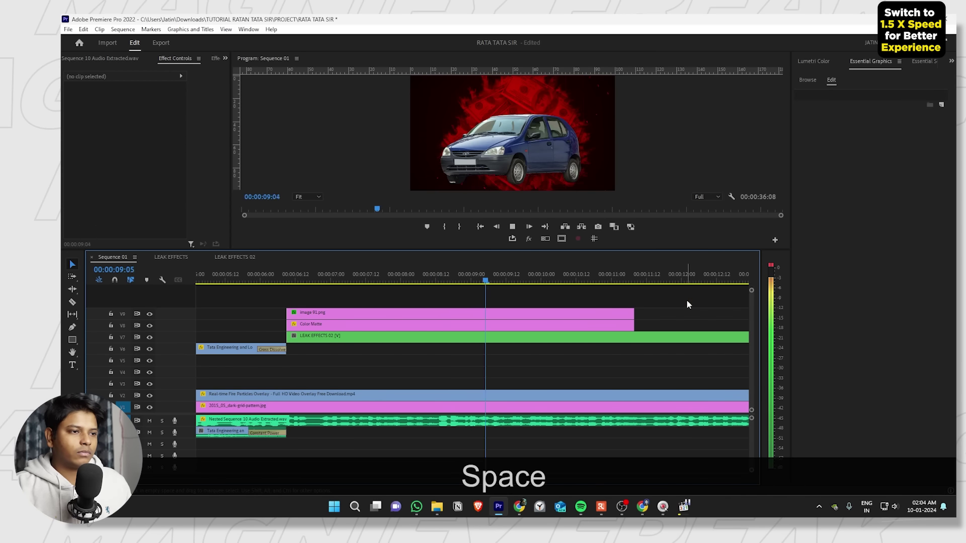
scroll(687, 299, "down", 4)
key("alt+space")
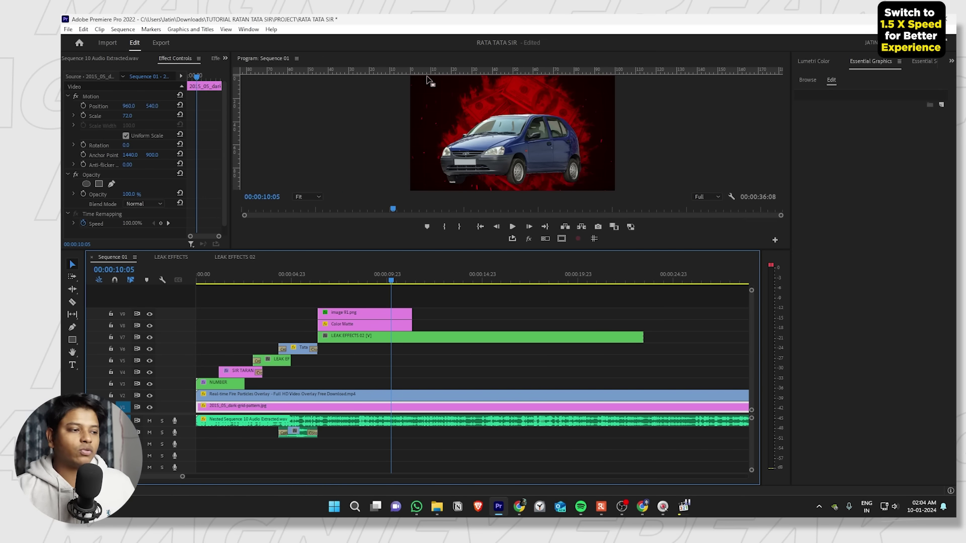
Select the car image, image 91.png, in the program preview for direct repositioning.
key("alt+v")
left_click(542, 137)
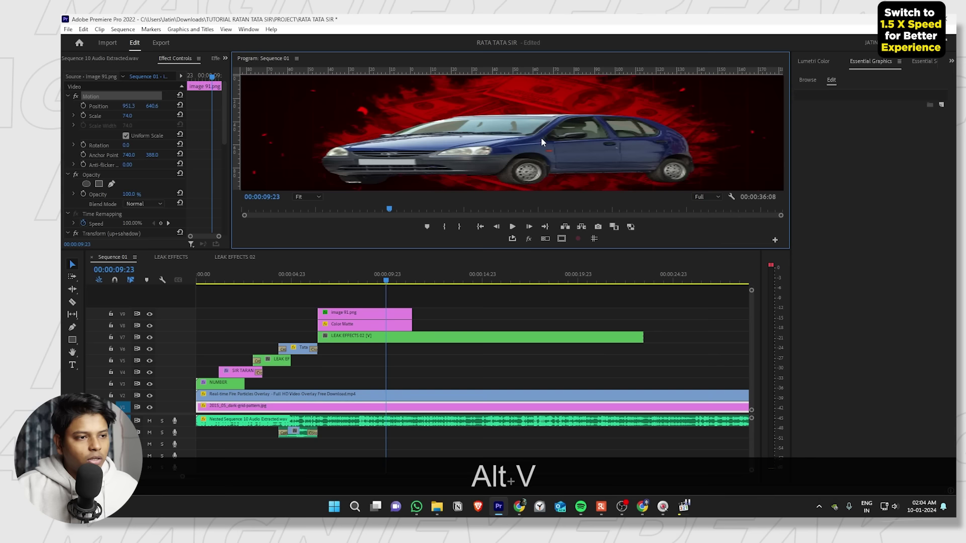
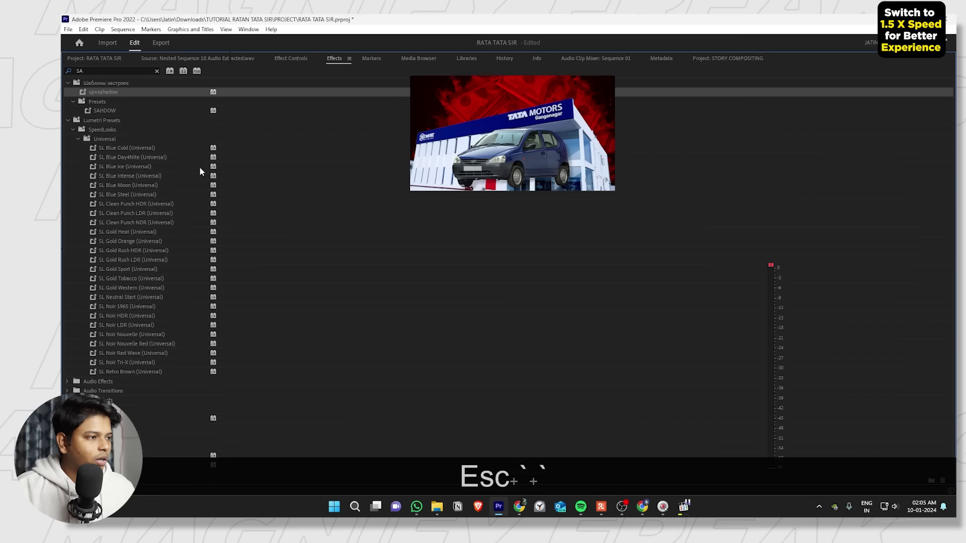
Examine the Transform position keyframes of the Tata motors.png clip in the enlarged effect controls.
key("shift+4")
key("shift")
key("shift+5")
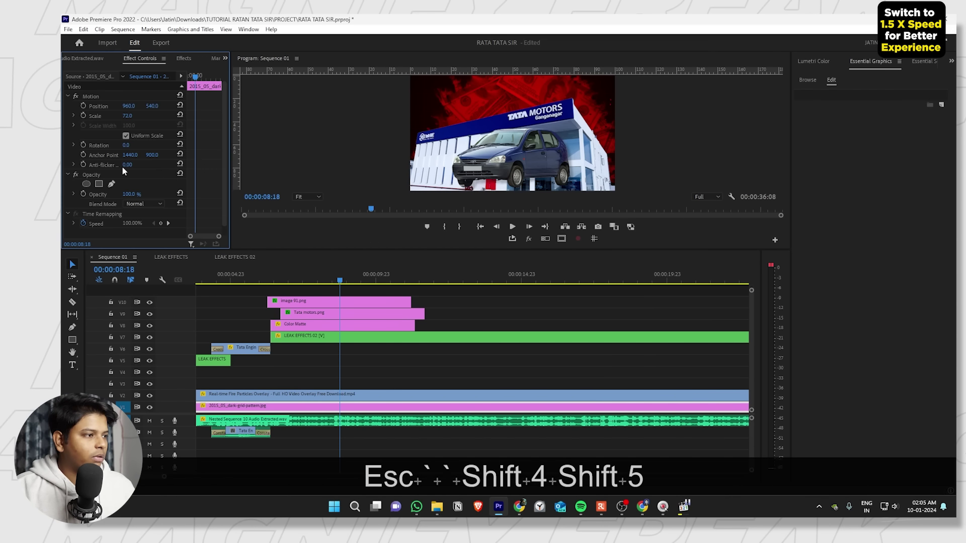
key("grave")
key("grave")
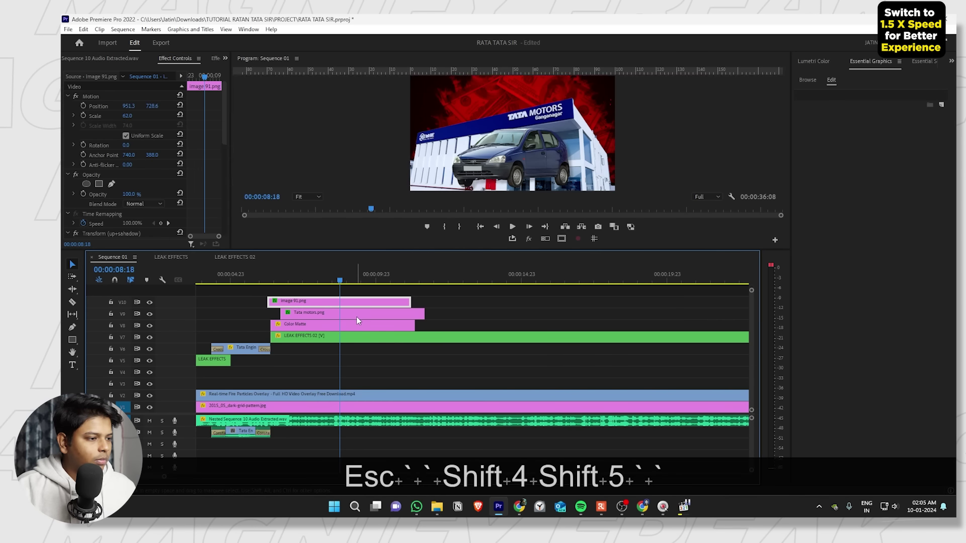
left_click(356, 314)
key("grave")
key("grave")
key("grave")
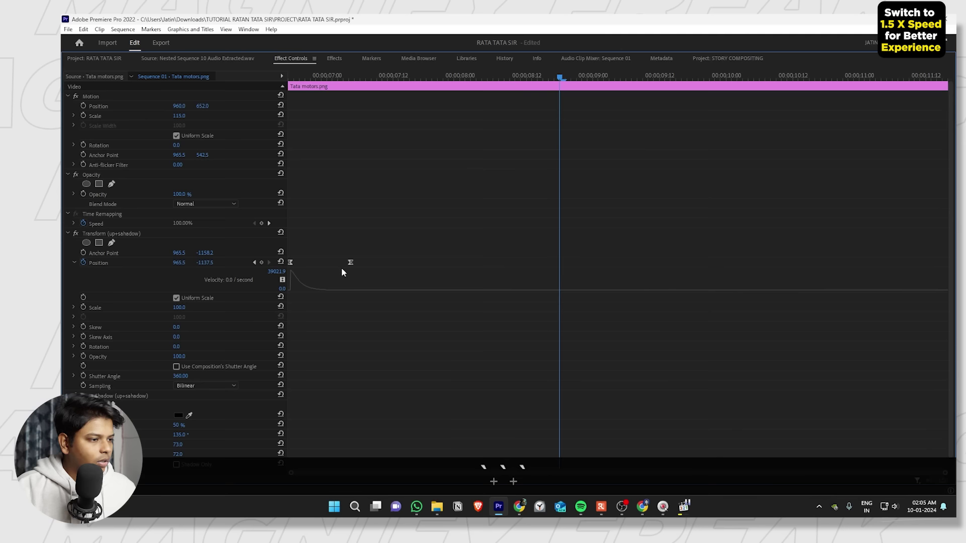
key("grave")
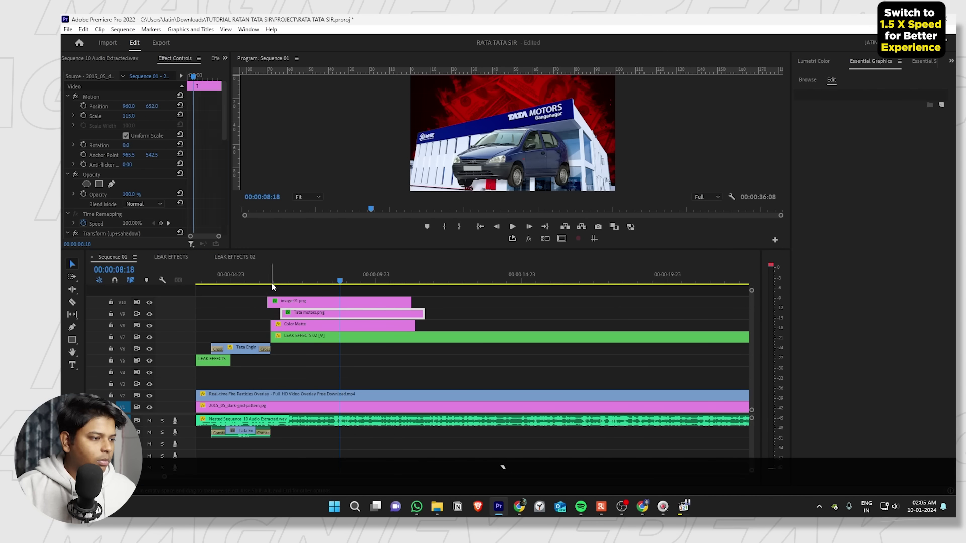
Play back the building image's entrance and set the Tata motors.png clip's horizontal position to 1034.
left_click(272, 286)
key("space")
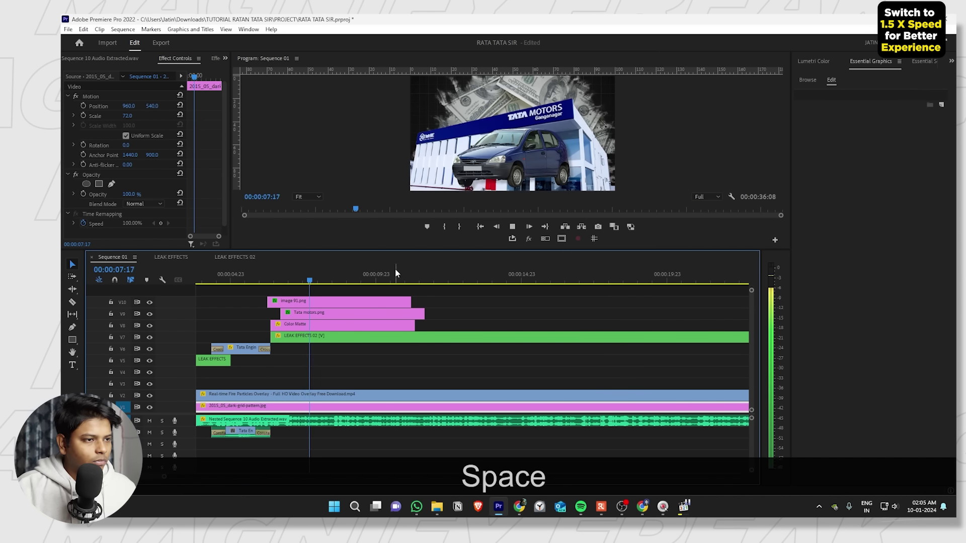
key("space")
left_click(338, 312)
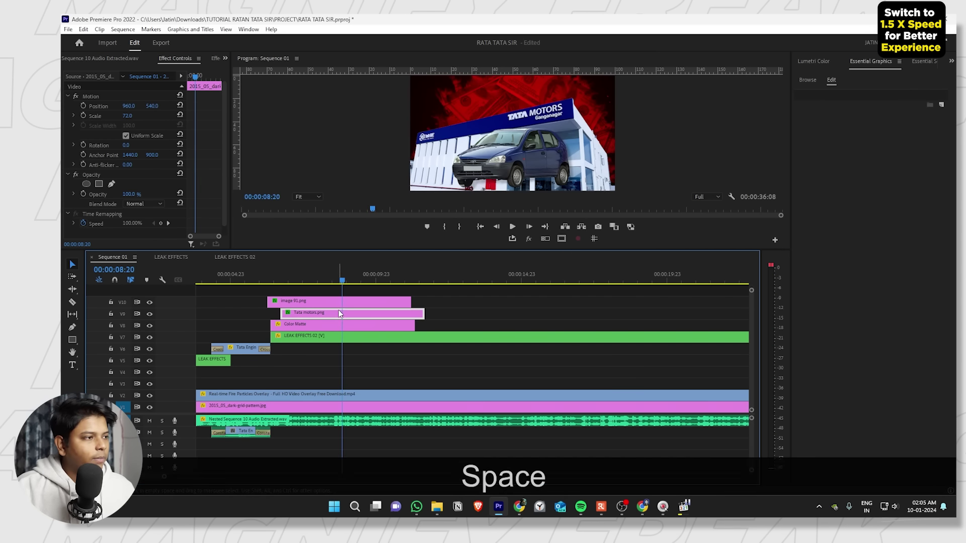
left_click(130, 109)
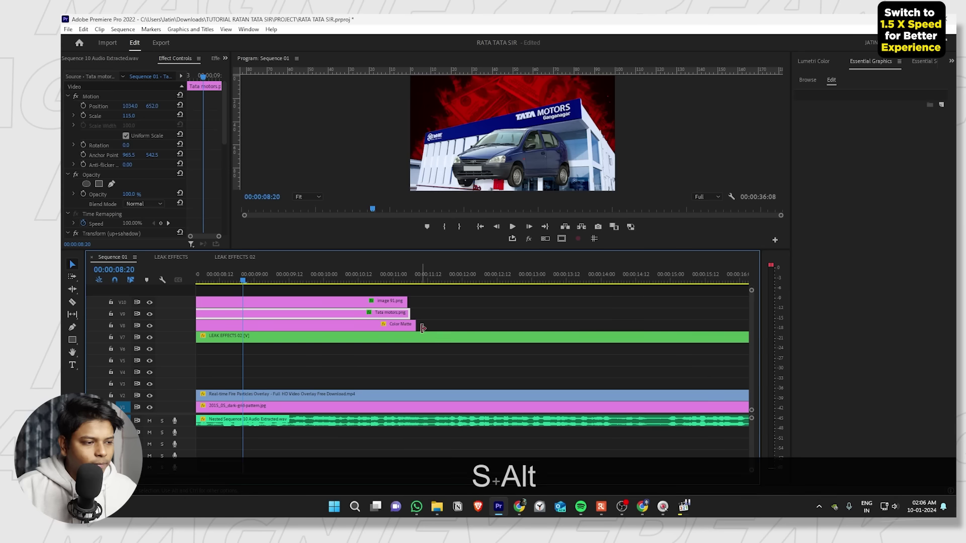
Trim the ends of the Color Matte and Tata motors.png clips to match the end of image 91.png.
left_click_drag(423, 328, 408, 312)
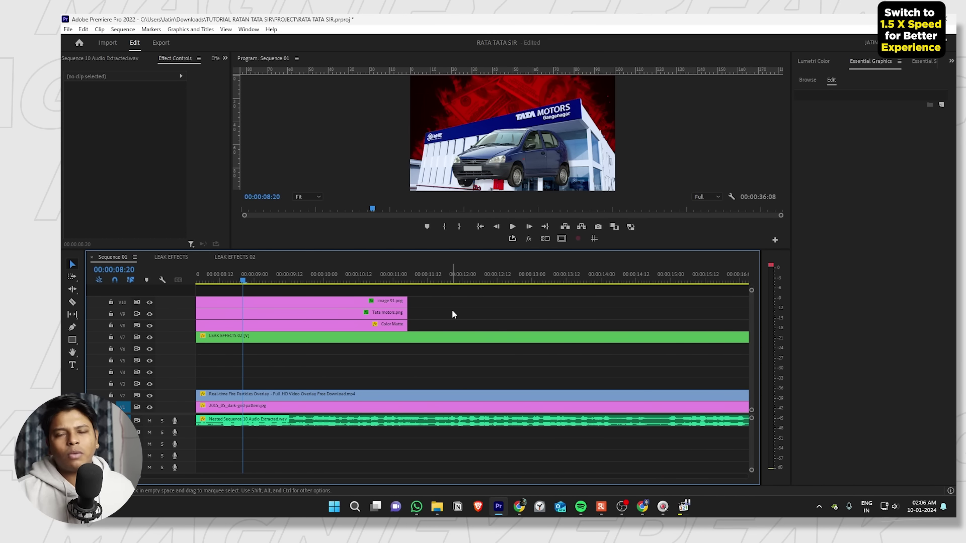
scroll(437, 310, "down", 4)
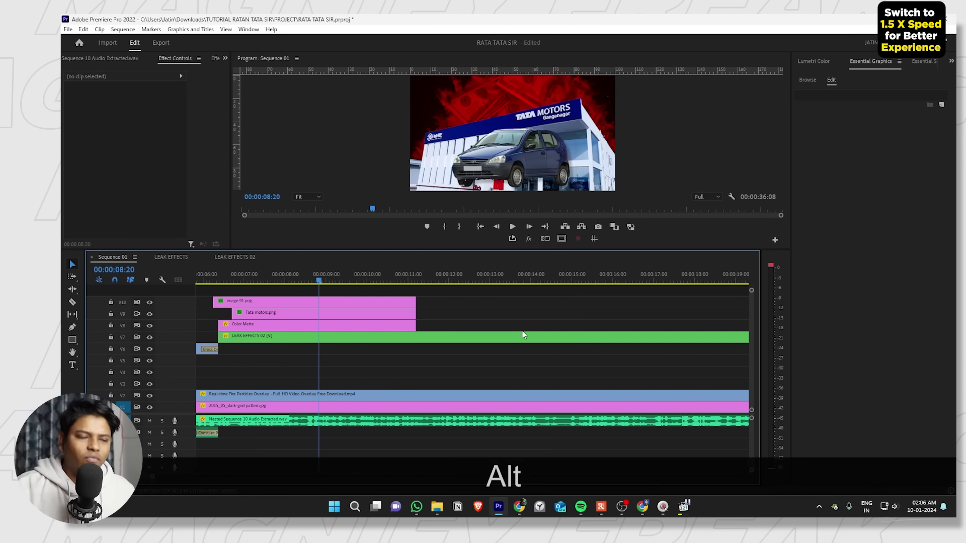
Play back the car and building composition from just before it starts to review the combined animation.
left_click(256, 271)
key("space")
scroll(297, 310, "up", 3)
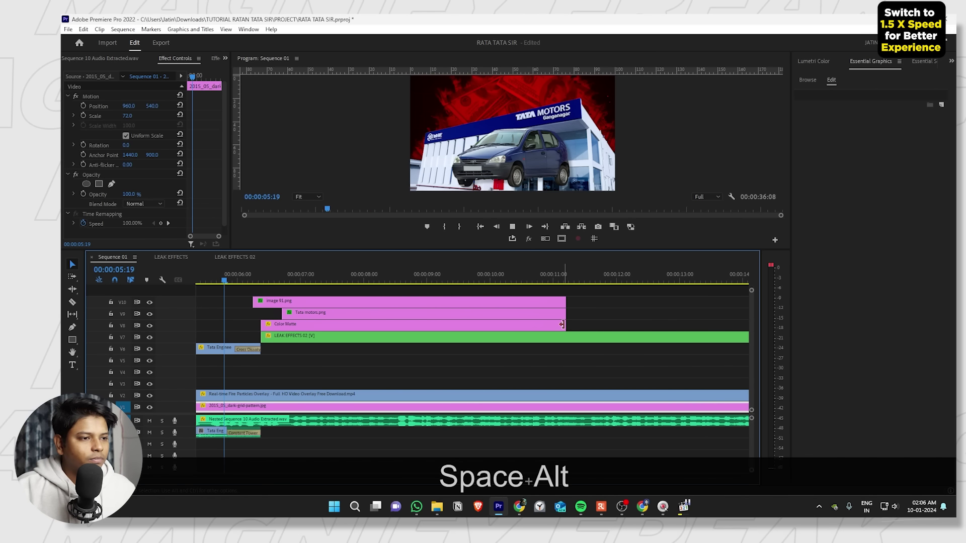
left_click(614, 292)
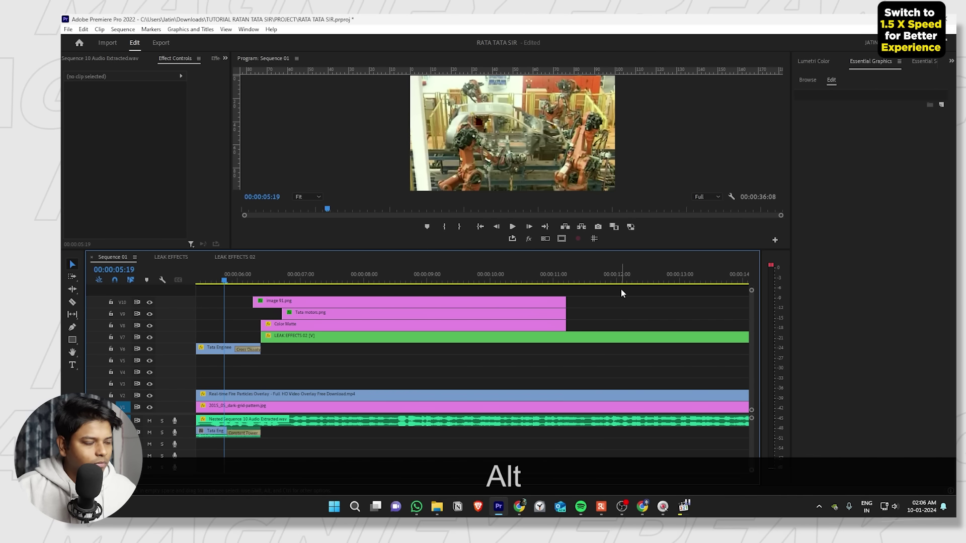
key("space")
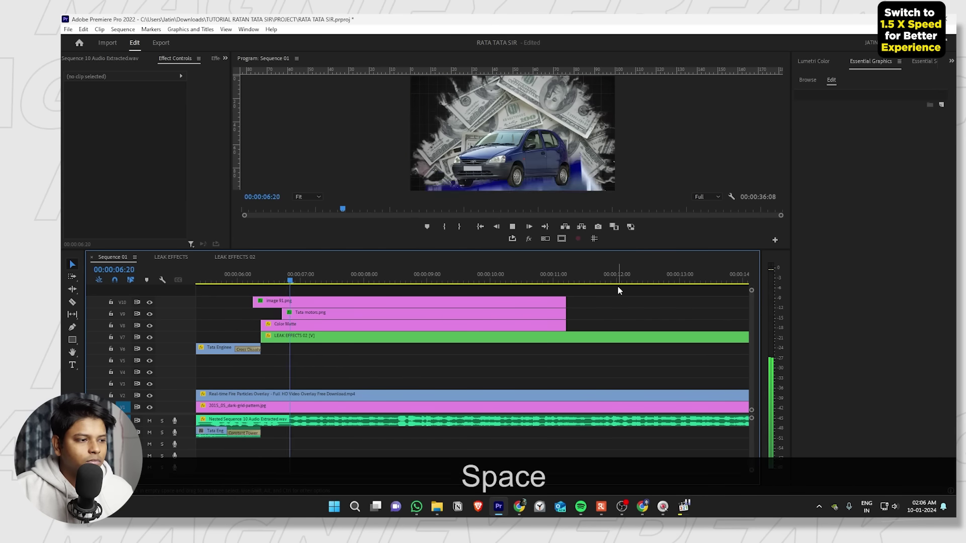
scroll(478, 294, "down", 3)
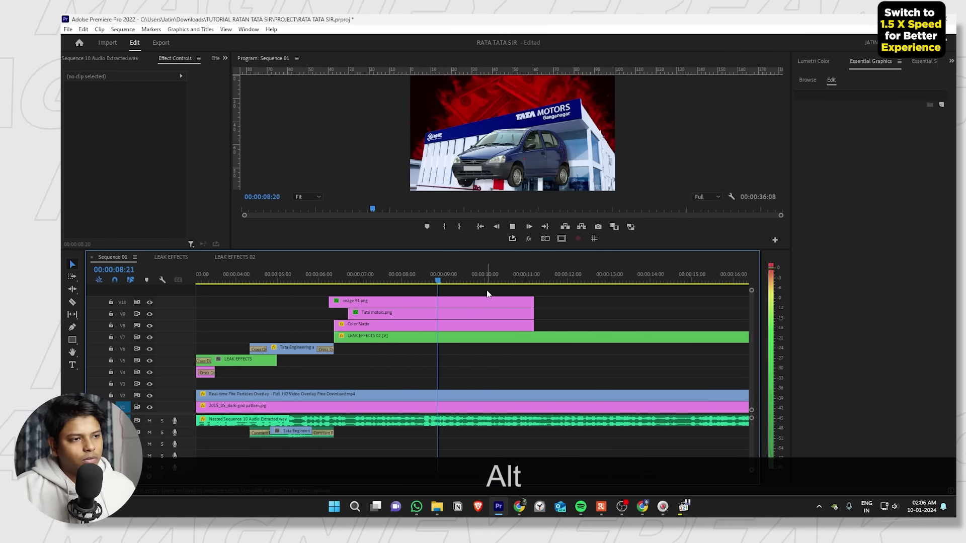
key("space")
left_click_drag(424, 285, 494, 304)
left_click(566, 306)
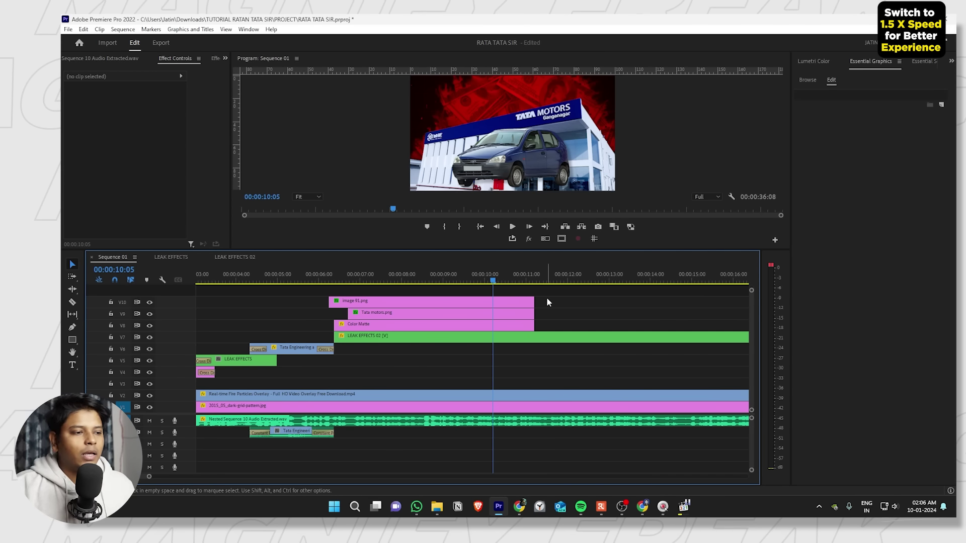
Cut the LEAK EFFECTS 02 clip where the image clips above it end and delete the remainder.
left_click_drag(493, 282, 544, 289)
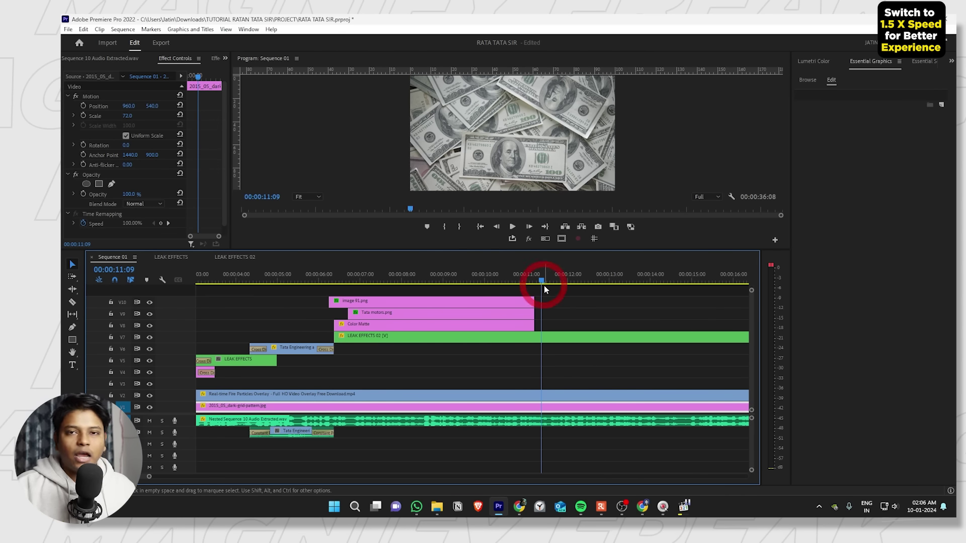
scroll(530, 351, "down", 2)
key("alt+c")
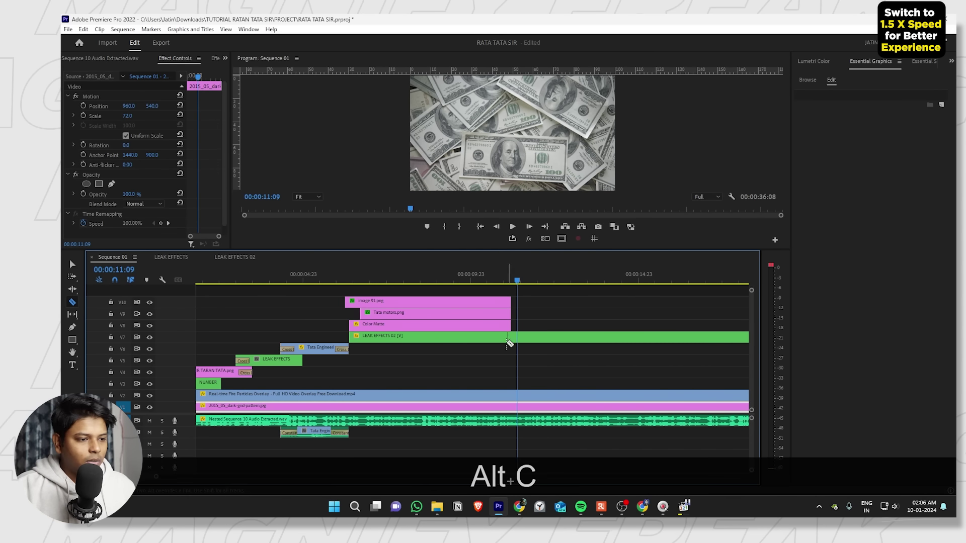
left_click(516, 338)
key("v")
left_click(522, 338)
key("Delete")
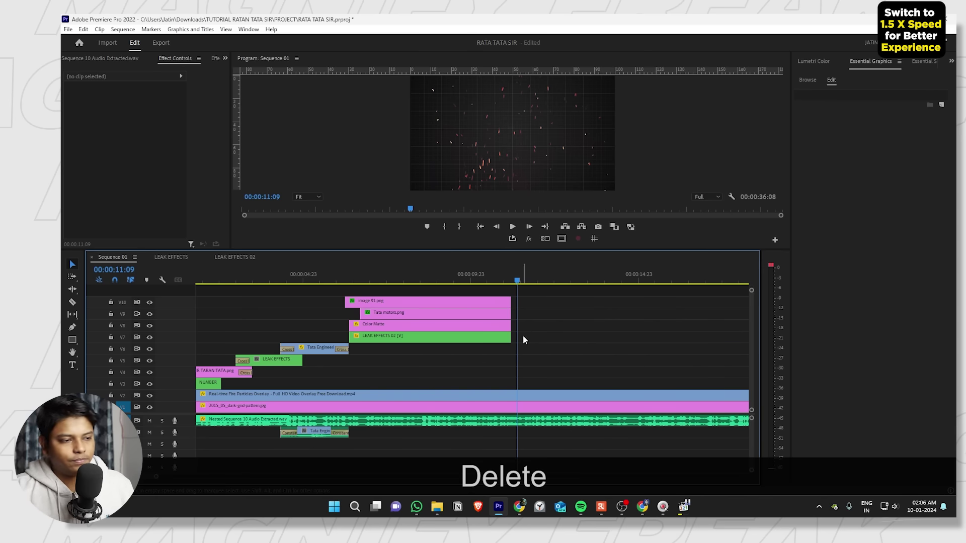
Play the sequence from its beginning through the car and building section to review the edit.
scroll(531, 323, "down", 3)
key("Home")
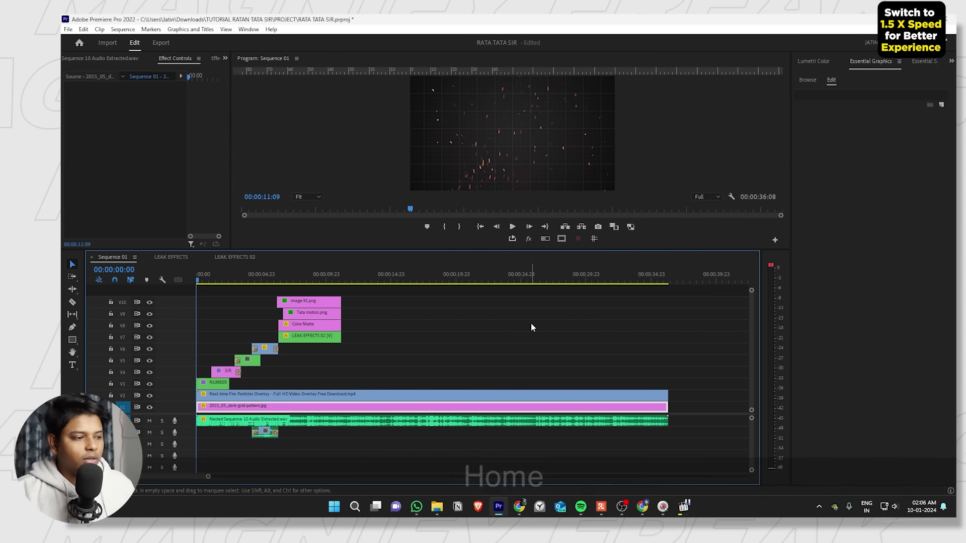
key("space")
scroll(382, 337, "up", 3)
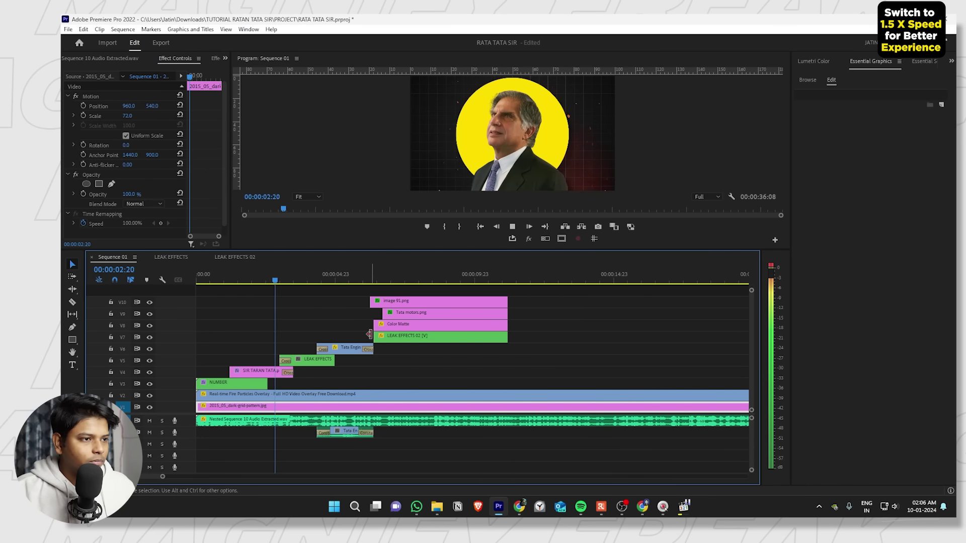
scroll(369, 335, "up", 3)
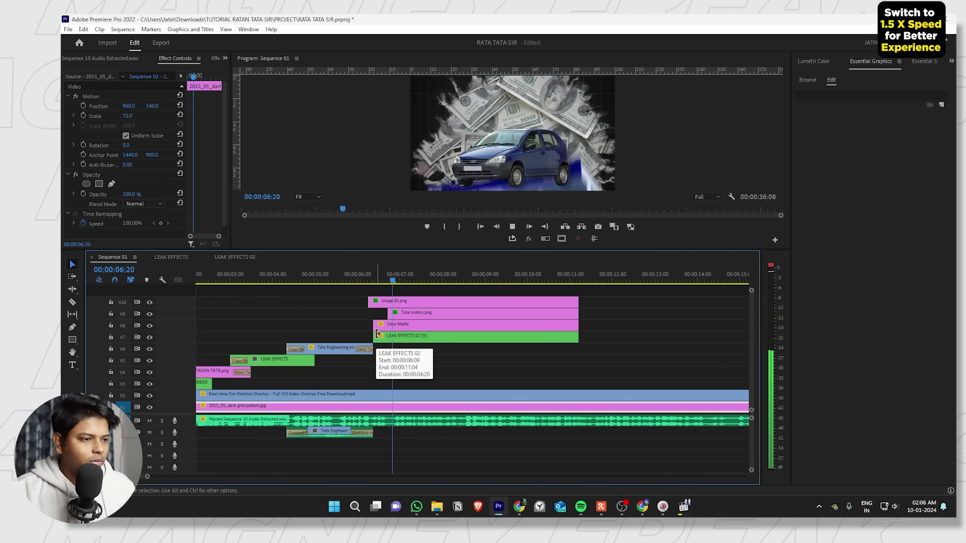
scroll(408, 328, "up", 2)
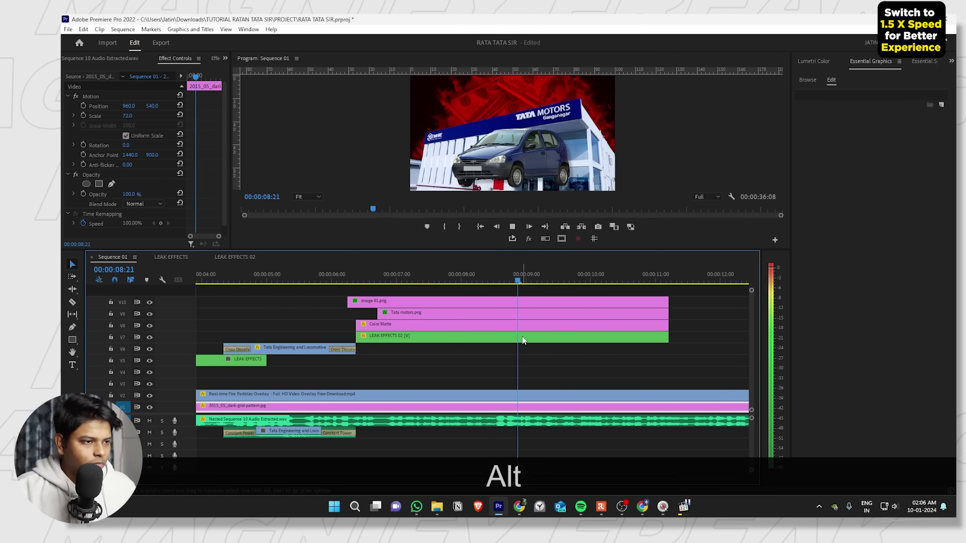
key("space")
Set the scale of the car image clip, image 91.png, to 75.
left_click(430, 301)
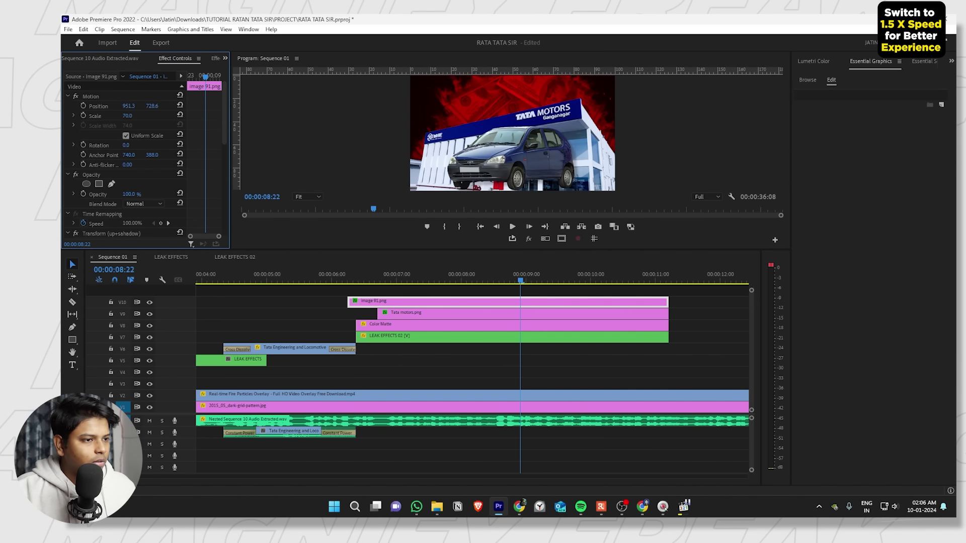
left_click_drag(127, 116, 130, 115)
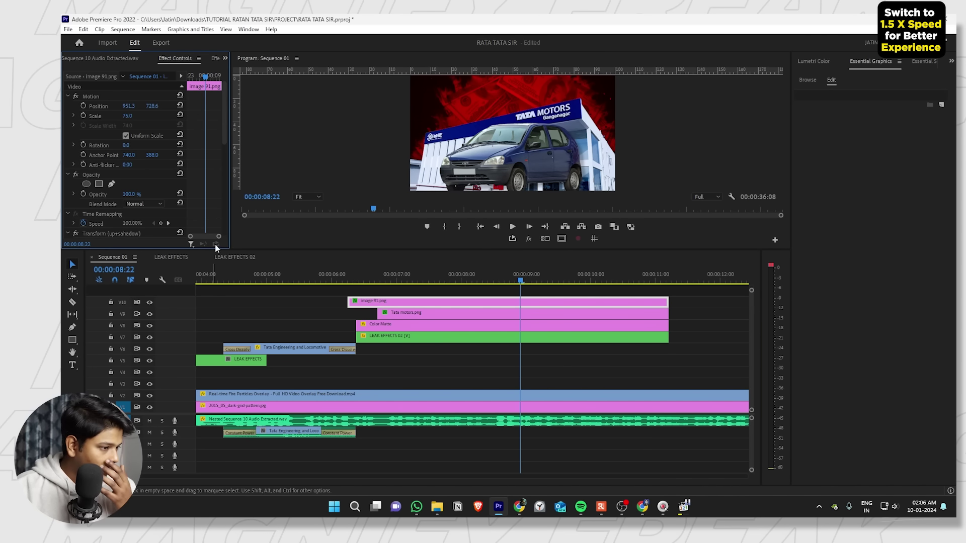
Try an ellipse opacity mask on the Tata Engineering video clip at 00:00:05:01, and undo it.
left_click_drag(235, 278, 269, 280)
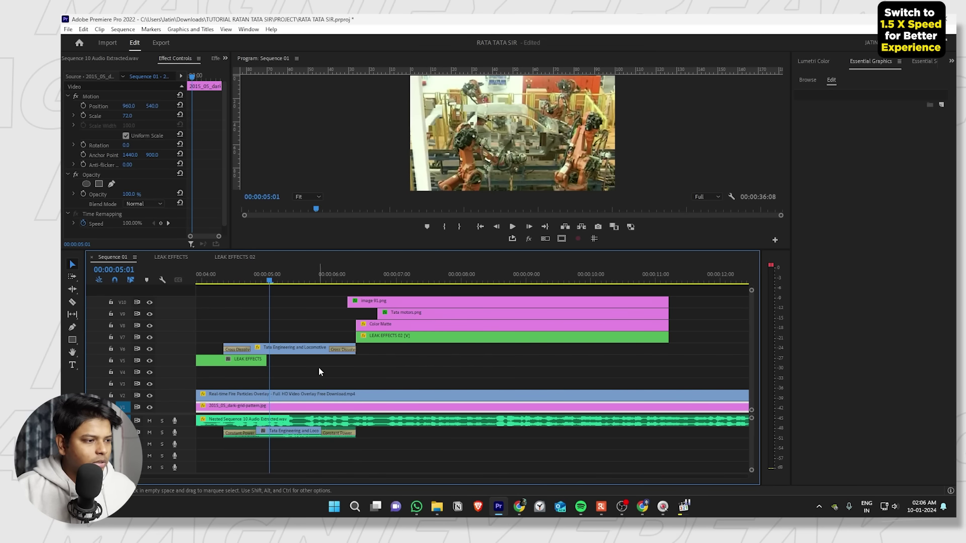
left_click(296, 352)
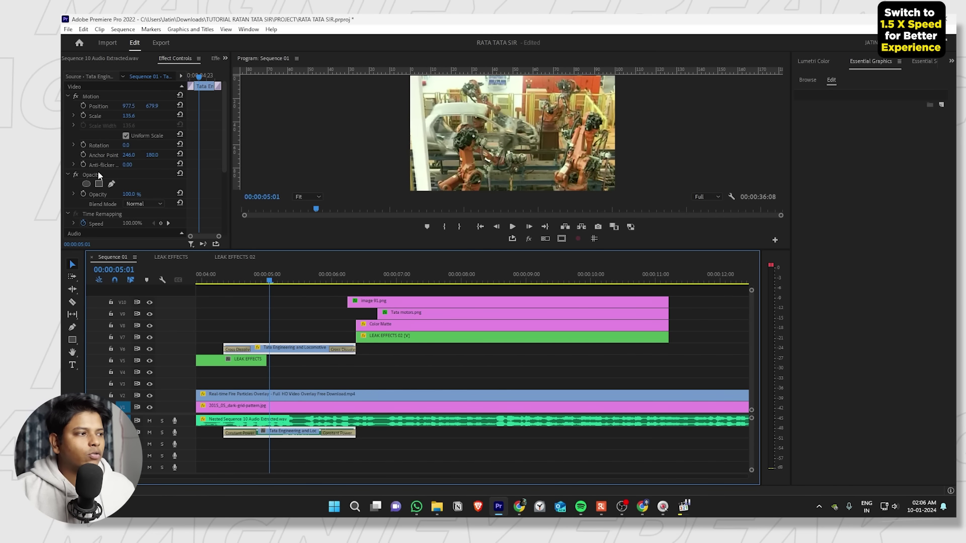
left_click(86, 184)
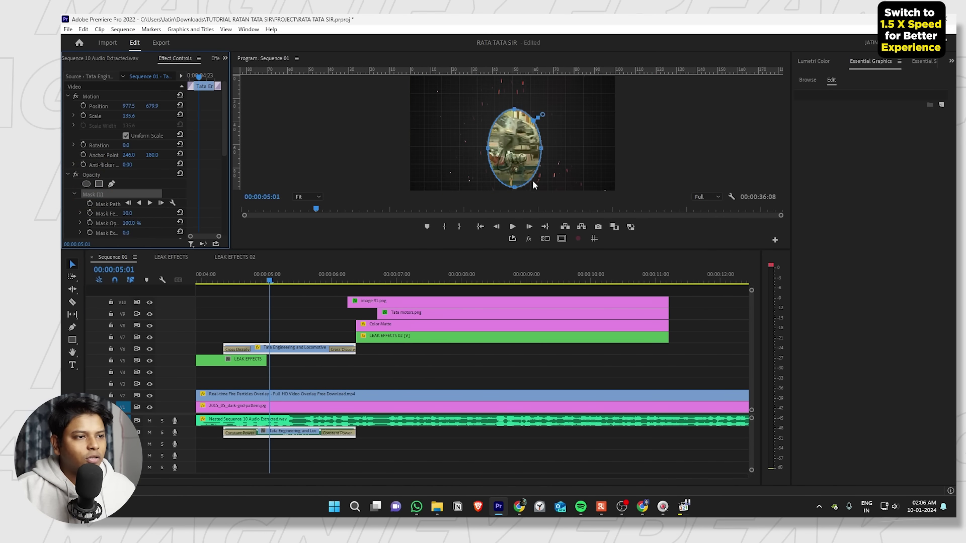
left_click(538, 154)
key("ctrl+z")
key("ctrl+1")
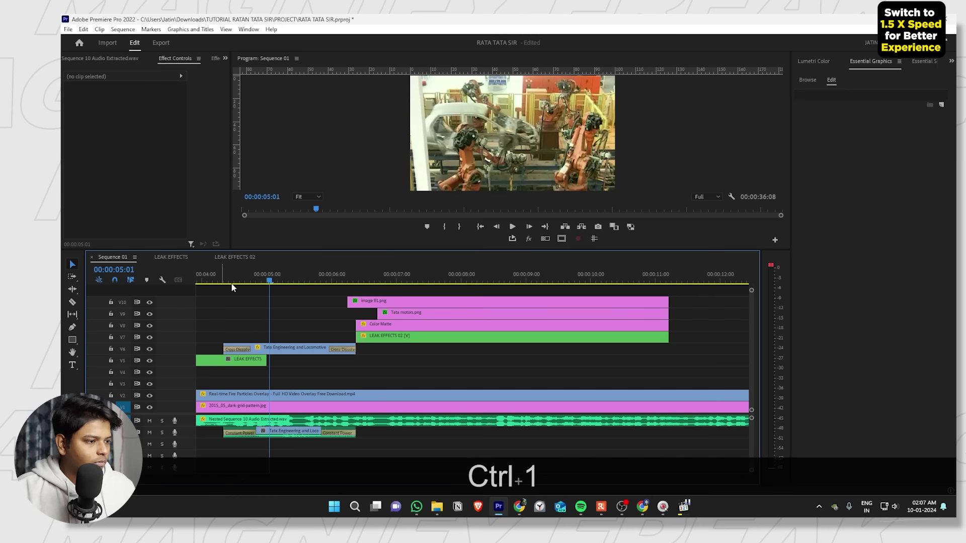
Add an ellipse opacity mask to the Tata Engineering video clip and stretch it sideways to almost the full frame width.
left_click(274, 345)
left_click(107, 175)
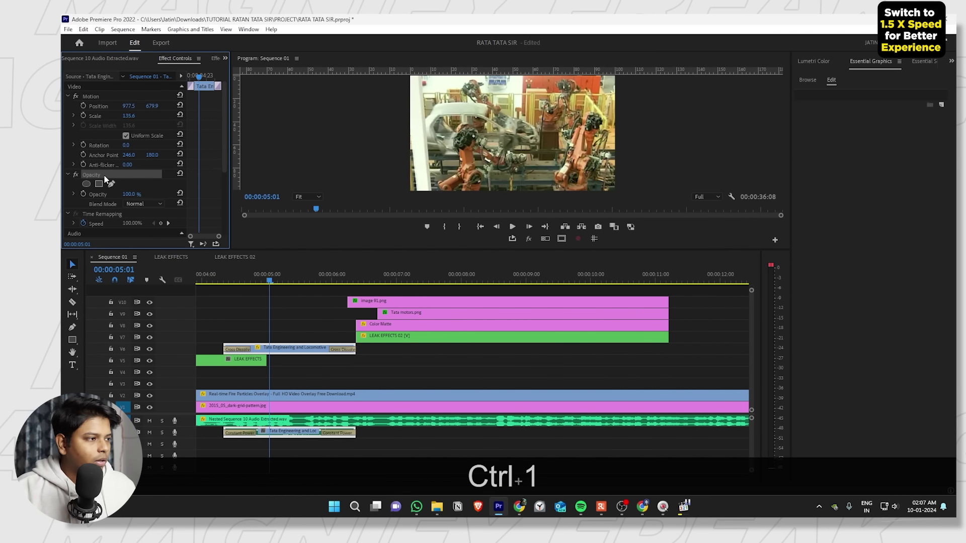
key("ctrl+1")
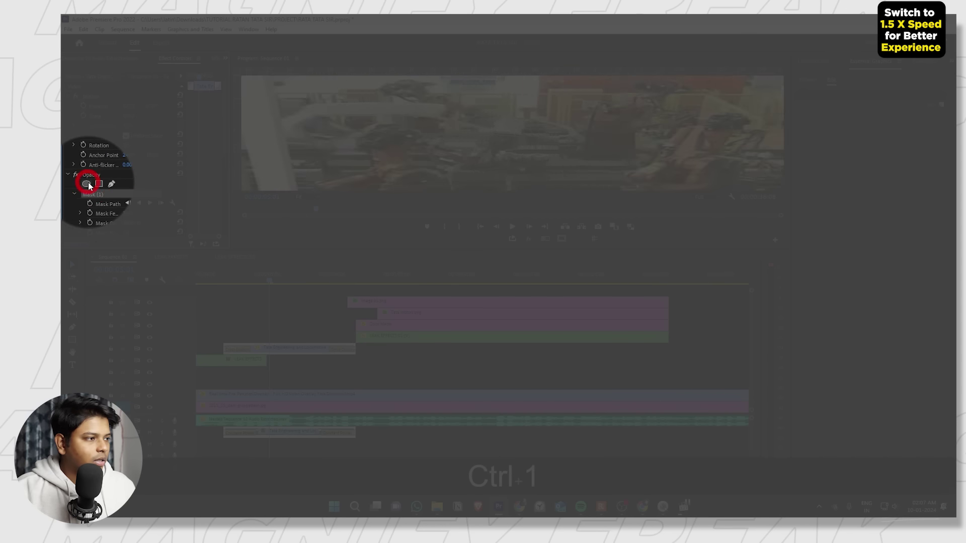
left_click(87, 183)
left_click_drag(542, 151, 544, 93)
left_click_drag(568, 139, 606, 132)
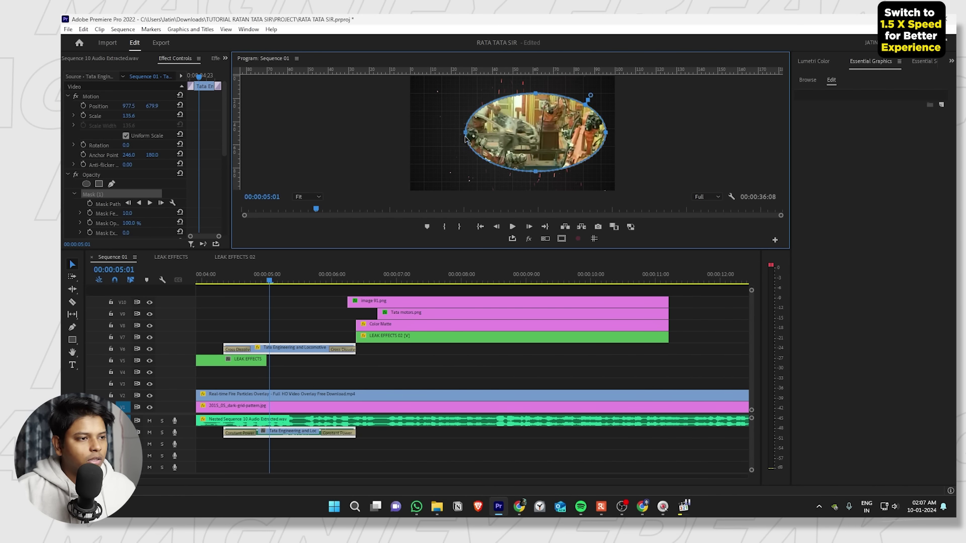
left_click_drag(464, 133, 412, 133)
left_click_drag(511, 96, 510, 83)
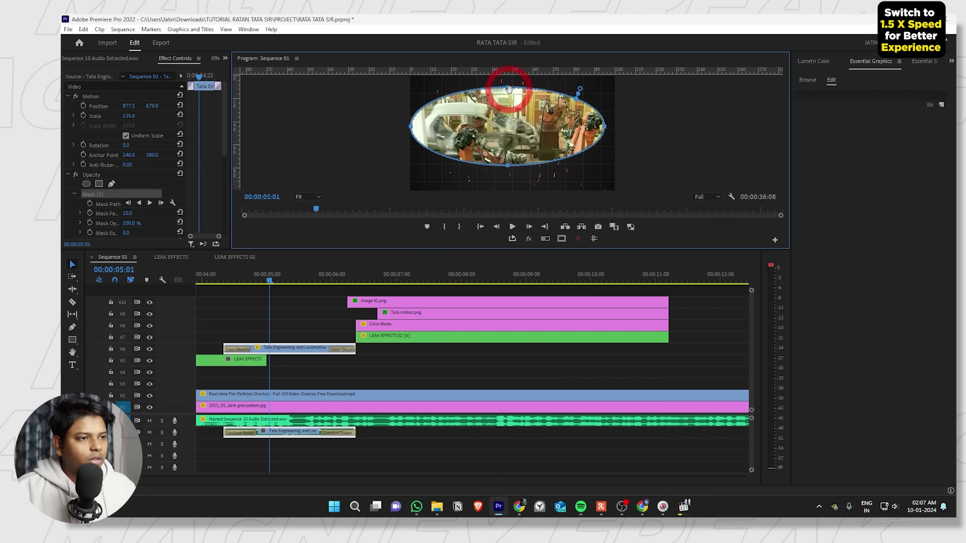
key("ctrl+z")
Enlarge the ellipse mask vertically to nearly fill the frame height and raise its feather to about 227.
key("grave")
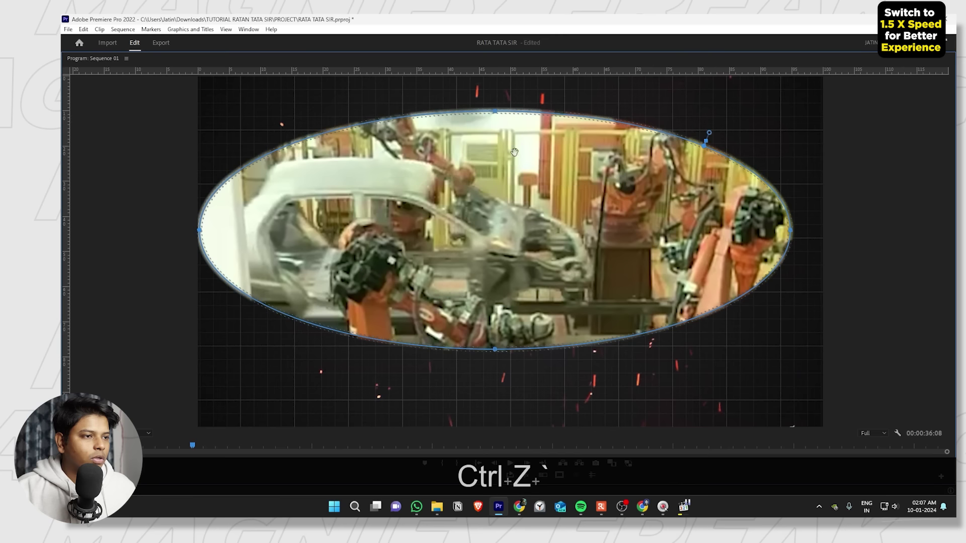
left_click_drag(493, 112, 492, 92)
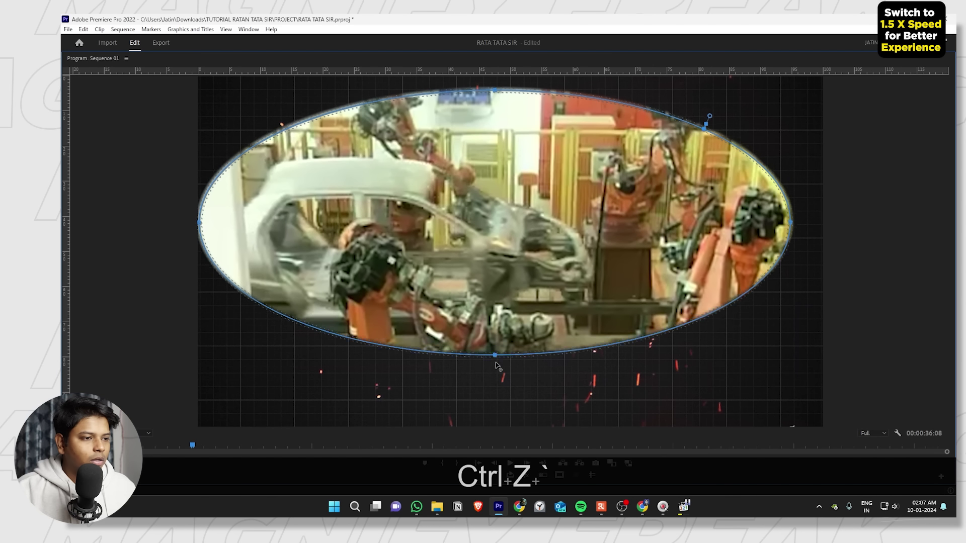
left_click_drag(495, 349, 501, 405)
left_click_drag(713, 130, 728, 112)
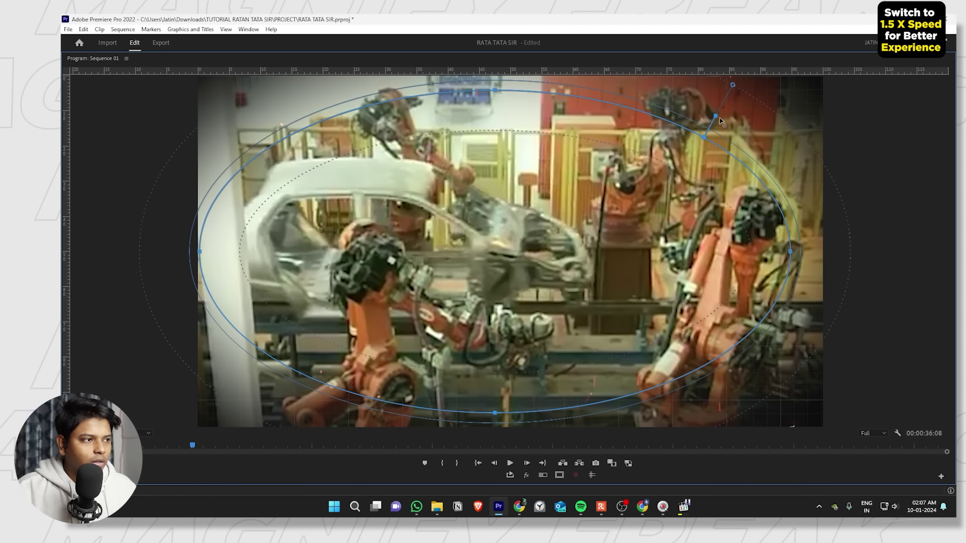
left_click(707, 133, "ctrl")
key("ctrl+grave")
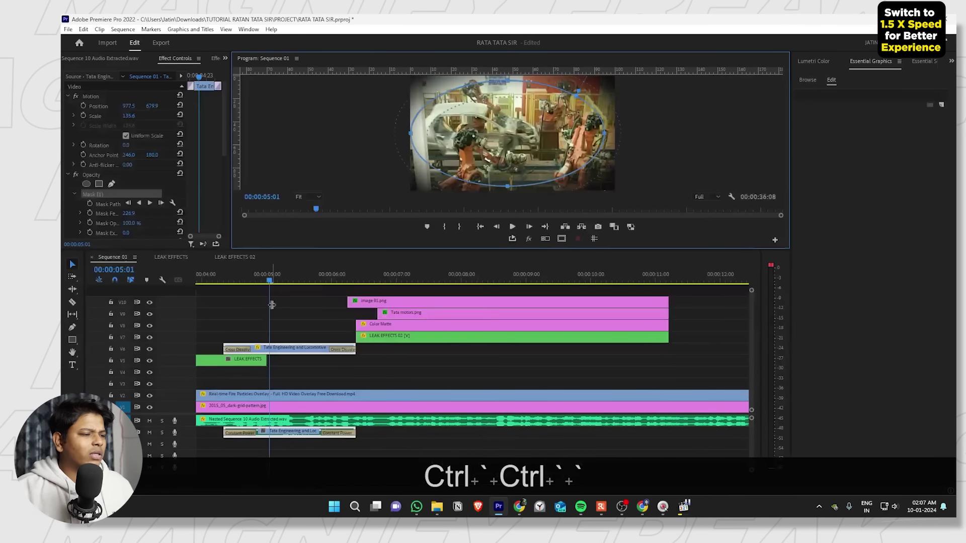
Play the sequence from the masked factory video through the car and building section to check the timing.
left_click(216, 302)
key("space")
scroll(245, 307, "up", 3, "alt")
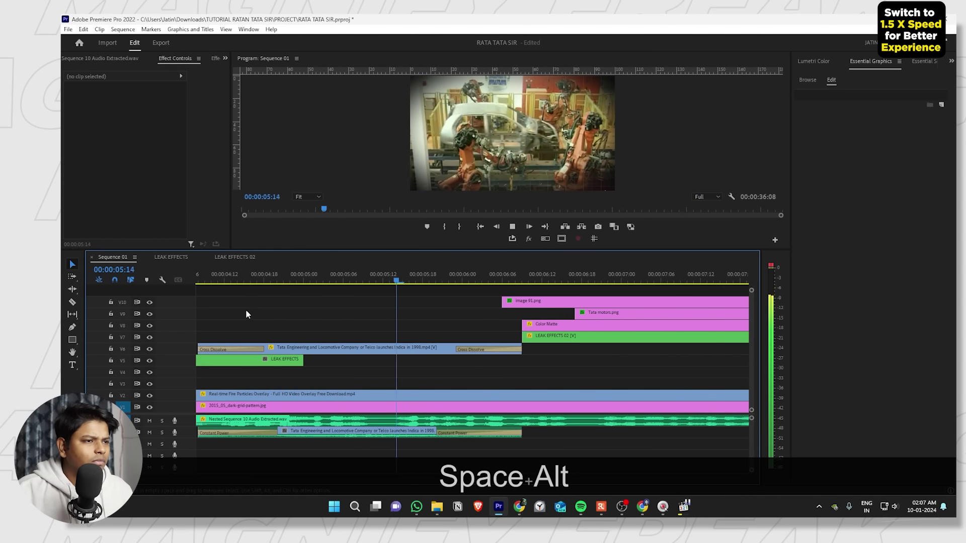
scroll(580, 333, "down", 6, "alt")
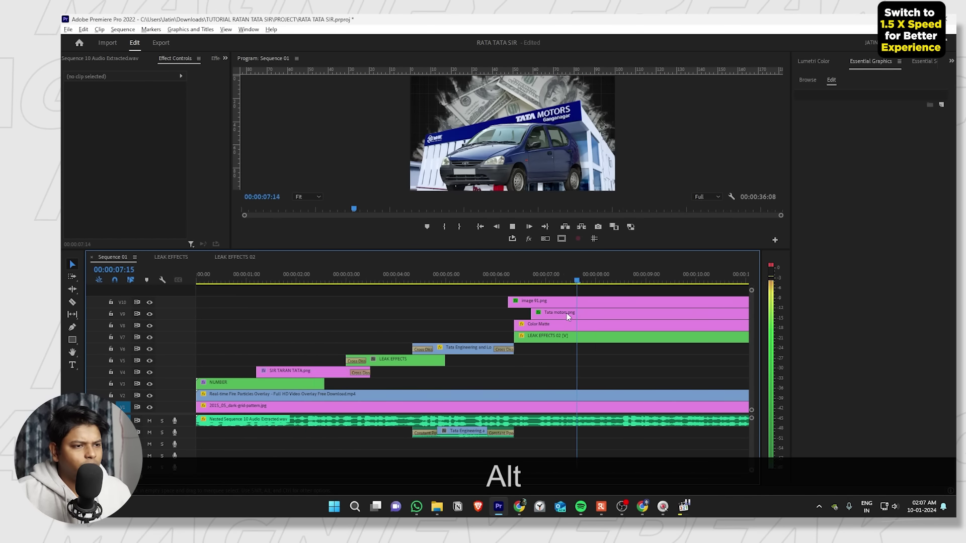
left_click(490, 406)
key("space")
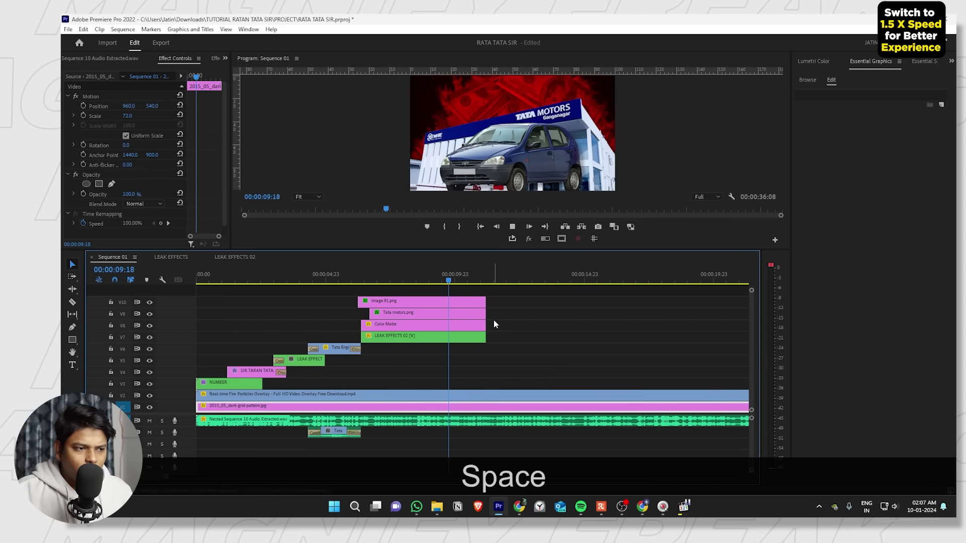
scroll(542, 315, "up", 1, "alt")
key("space")
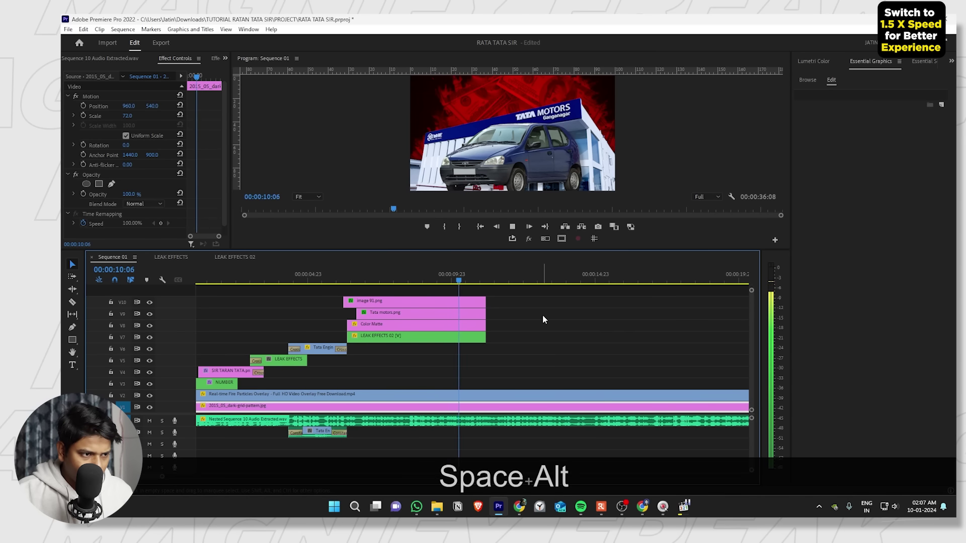
key("space")
left_click(391, 289)
scroll(421, 301, "up", 2, "alt")
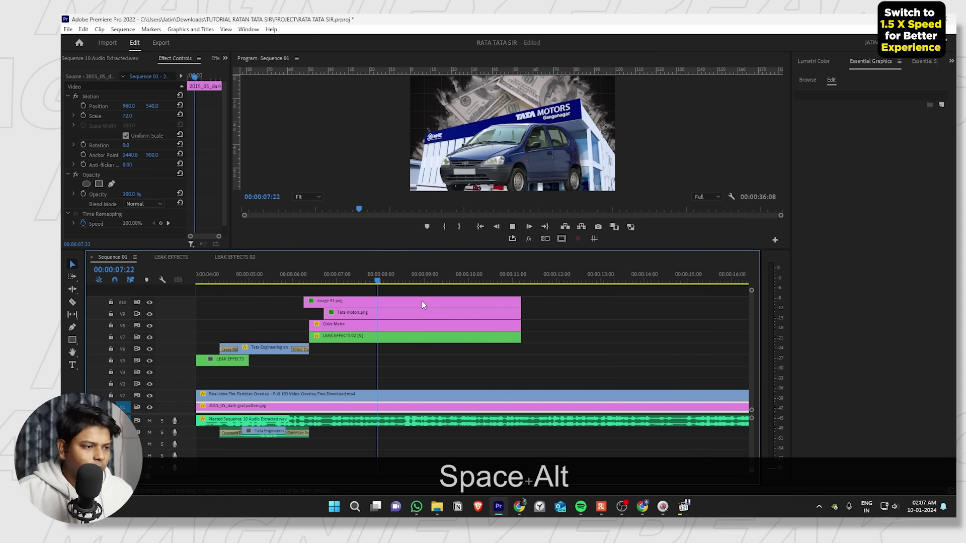
Extend the ends of image 91.png, Tata motors.png, Color Matte and LEAK EFFECTS 02 together to just past 00:00:12:00.
key("space")
left_click_drag(556, 291, 577, 317)
key("space")
left_click(480, 323)
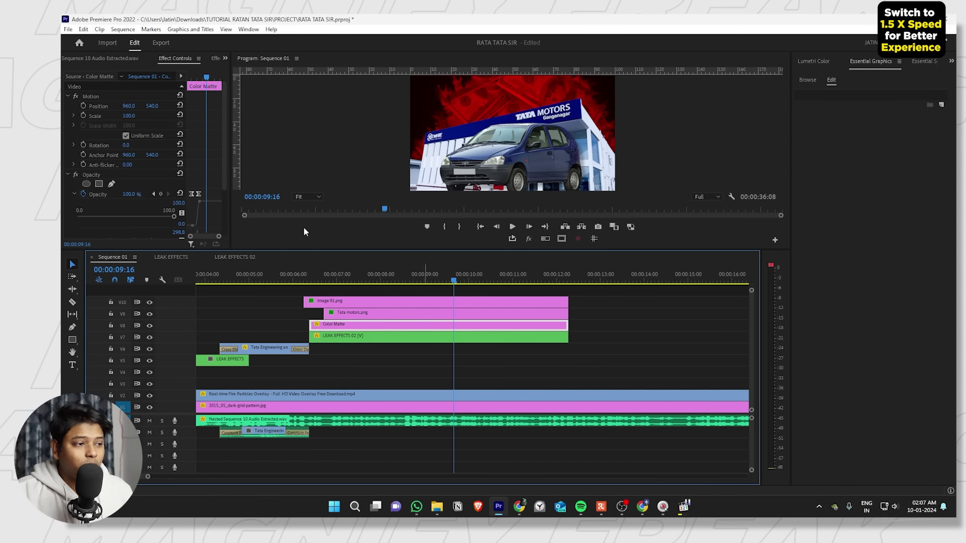
Duplicate both Transform Position keyframes of the Tata motors.png clip later in the clip, from about 00:00:09:08 to 00:00:10:14.
left_click(581, 312)
left_click(446, 315)
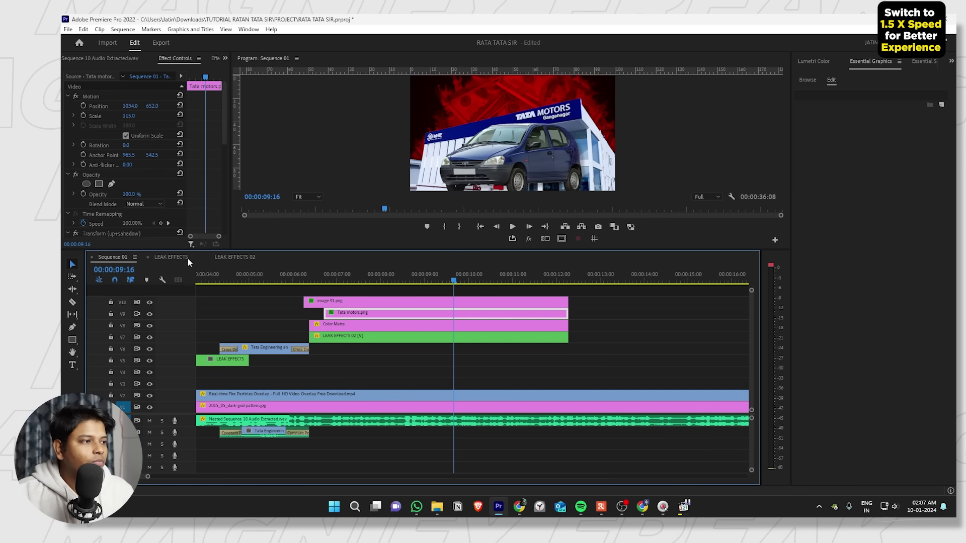
left_click(207, 158)
key("grave")
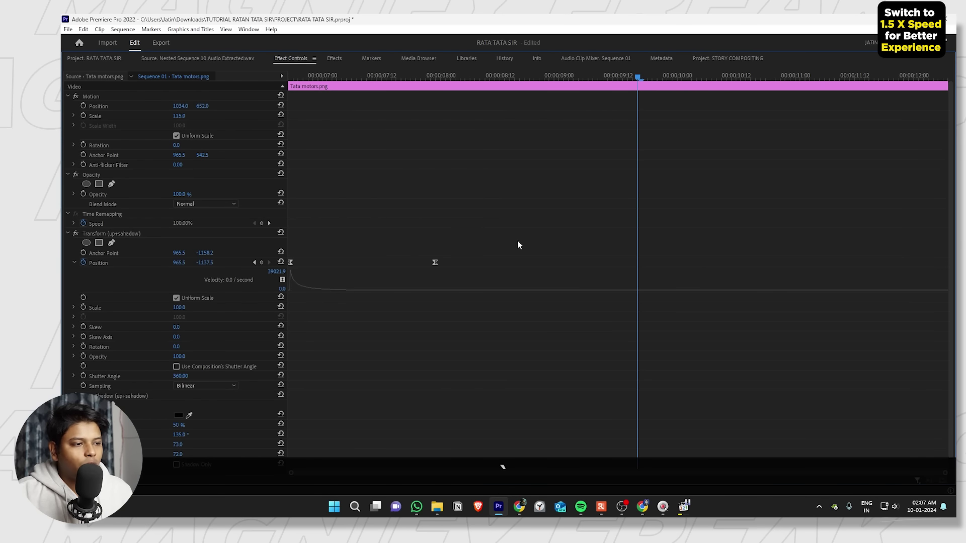
left_click_drag(290, 288, 244, 285)
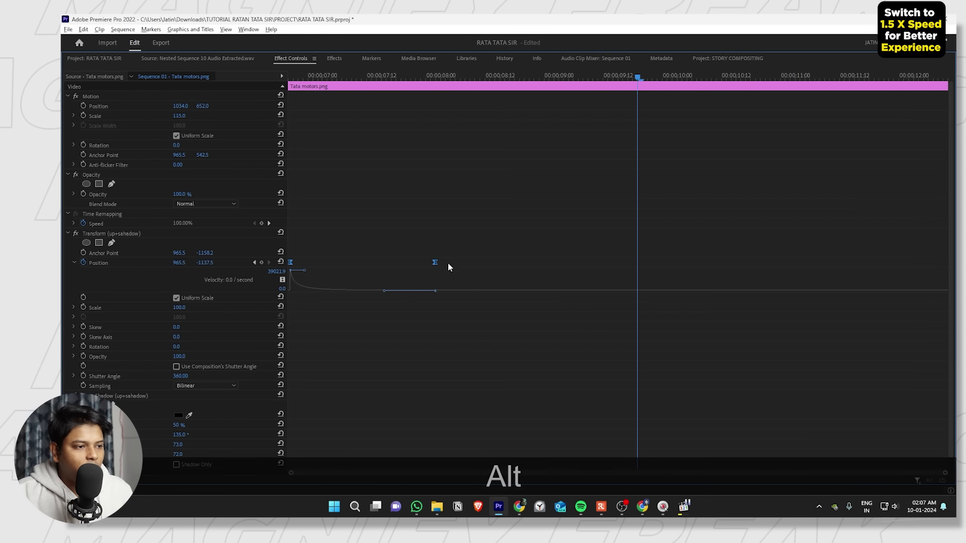
left_click_drag(435, 265, 718, 264)
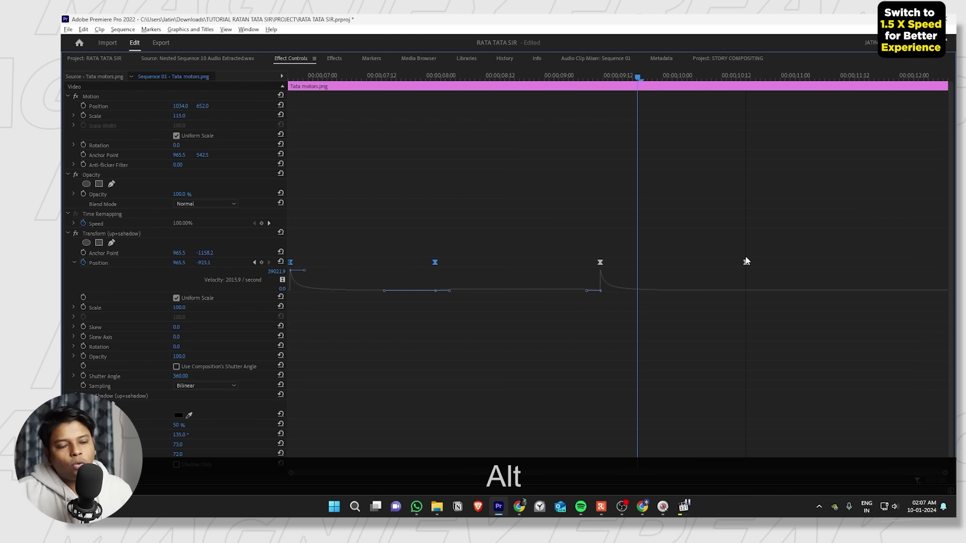
Reverse the two duplicated Tata motors.png Position keyframes into an exit move ending at about 00:00:11:06.
left_click(596, 280)
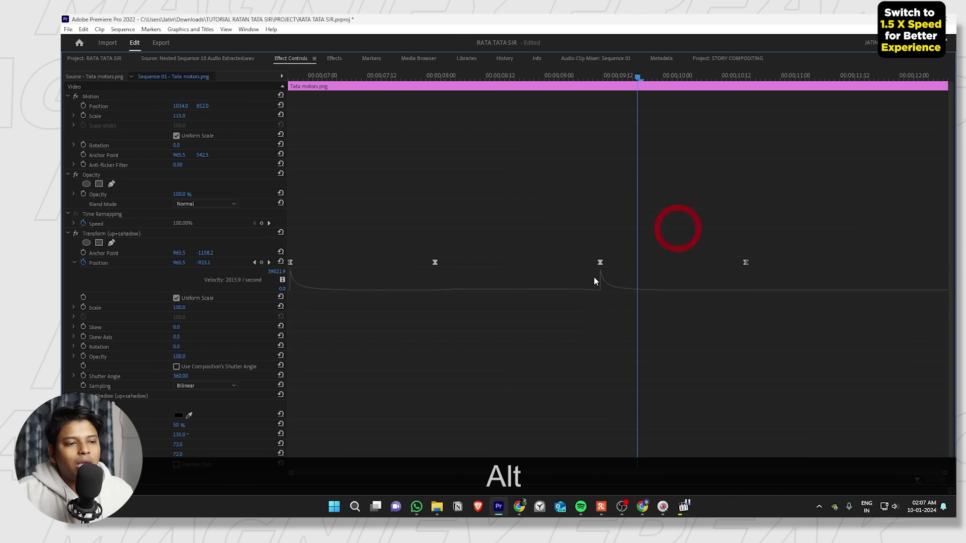
left_click_drag(601, 264, 753, 270)
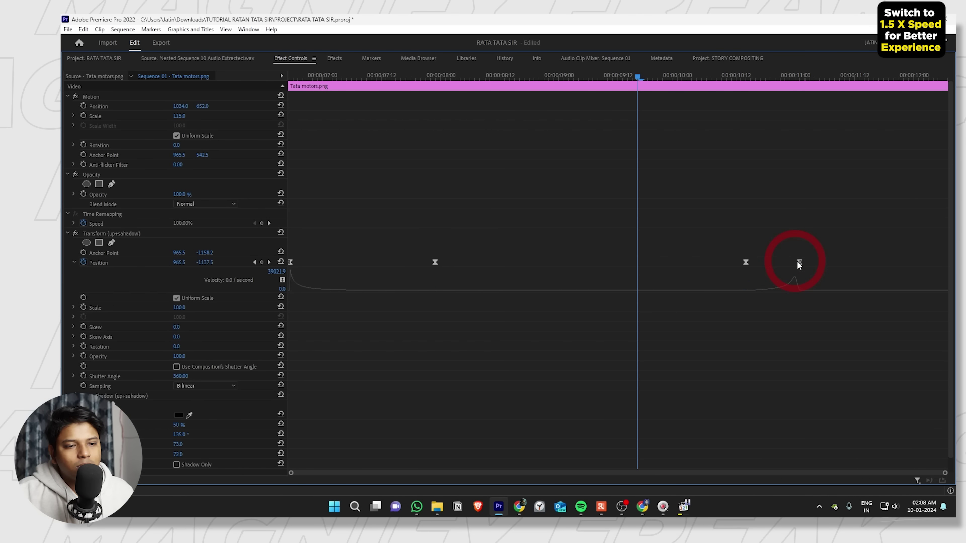
left_click(825, 262)
key("grave")
Play the sequence from about 00:00:07:00 to review the building's exit animation.
left_click(346, 281)
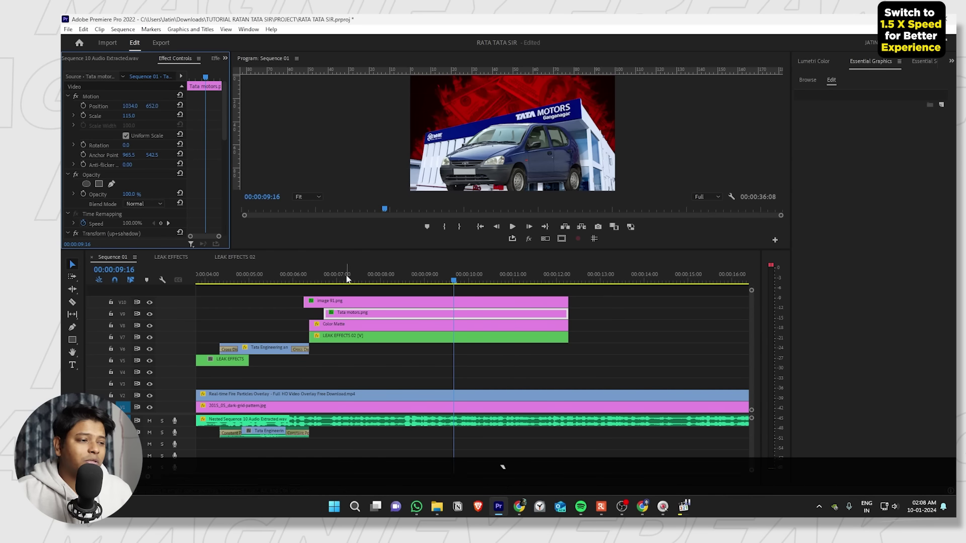
key("space")
left_click(603, 321)
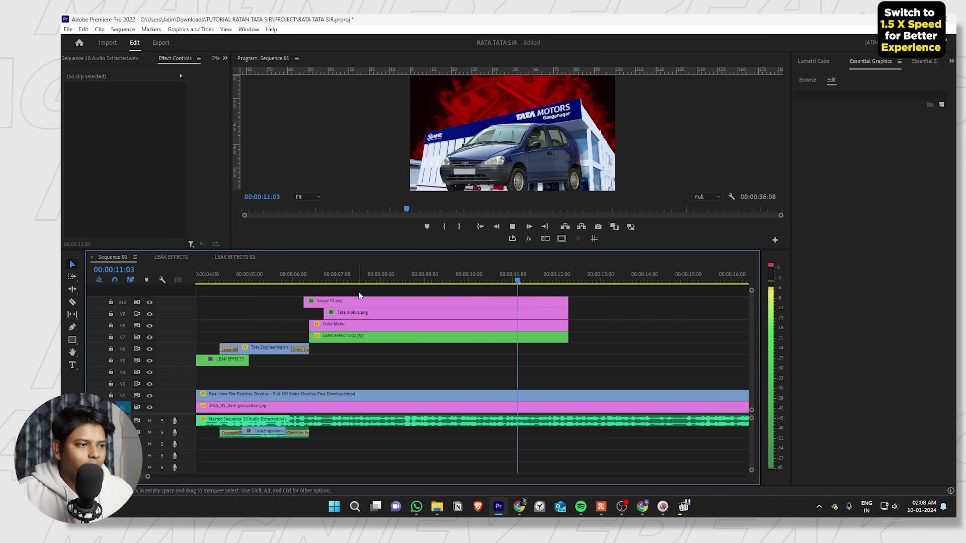
key("space")
Mark the range from 00:00:05:10 to 00:00:12:22 with in and out points, render its preview and start playing it.
left_click(268, 275)
key("i")
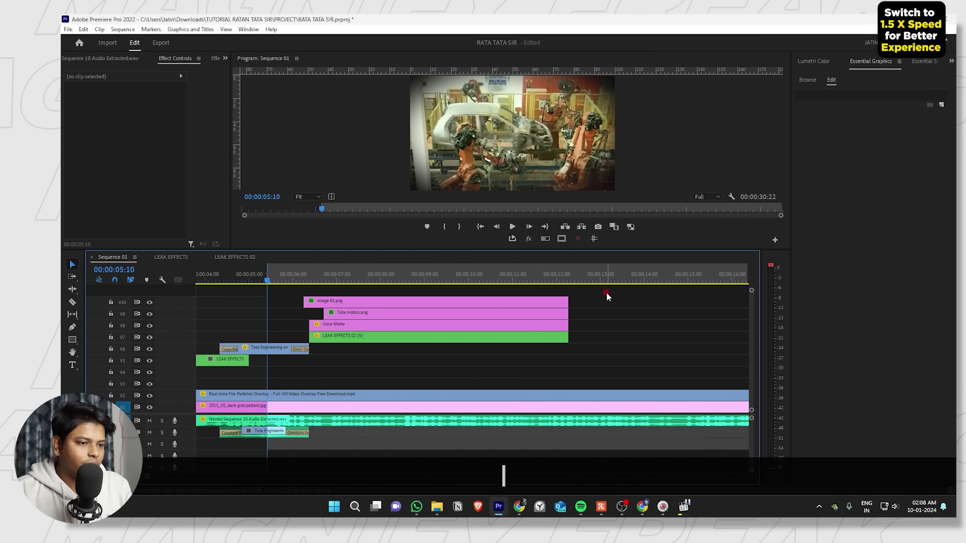
left_click(598, 277)
key("o")
key("ctrl+KP_0")
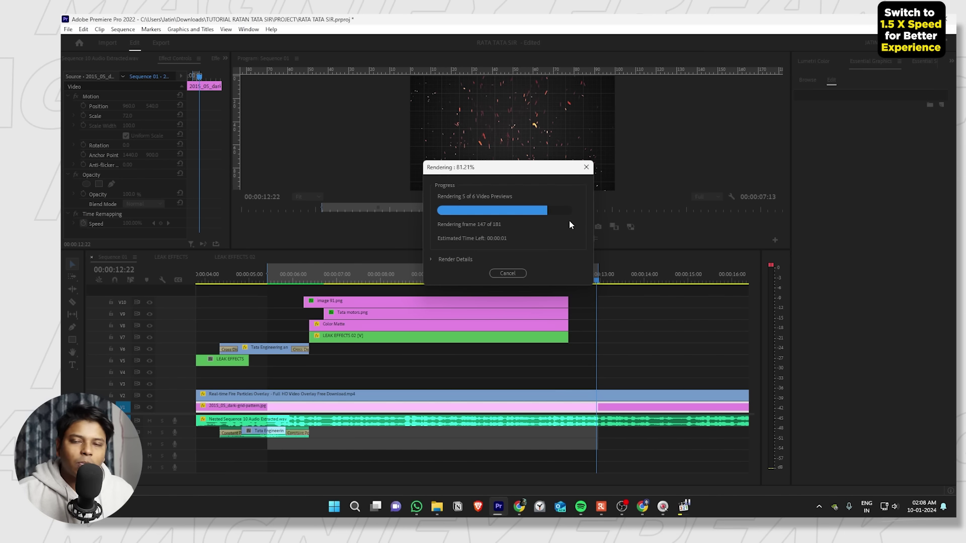
key("space")
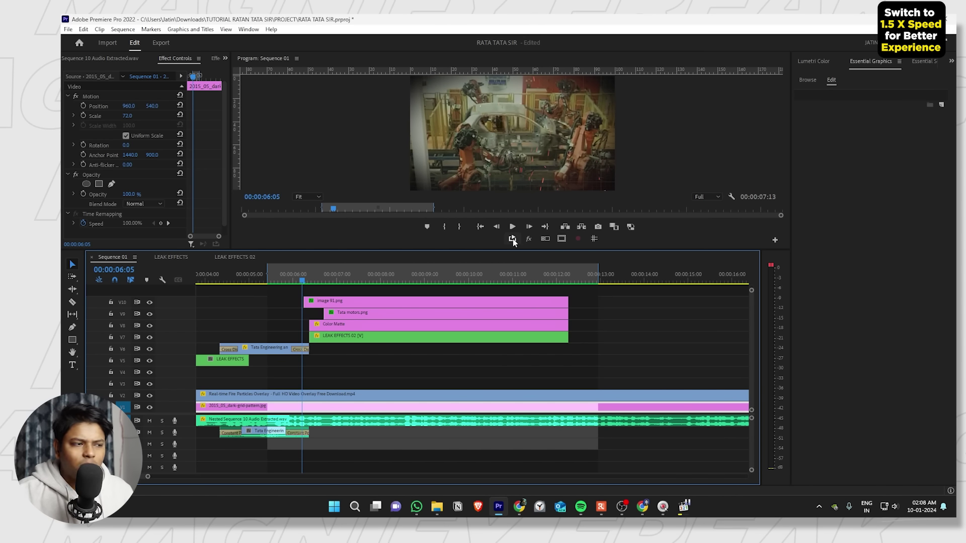
left_click(123, 29)
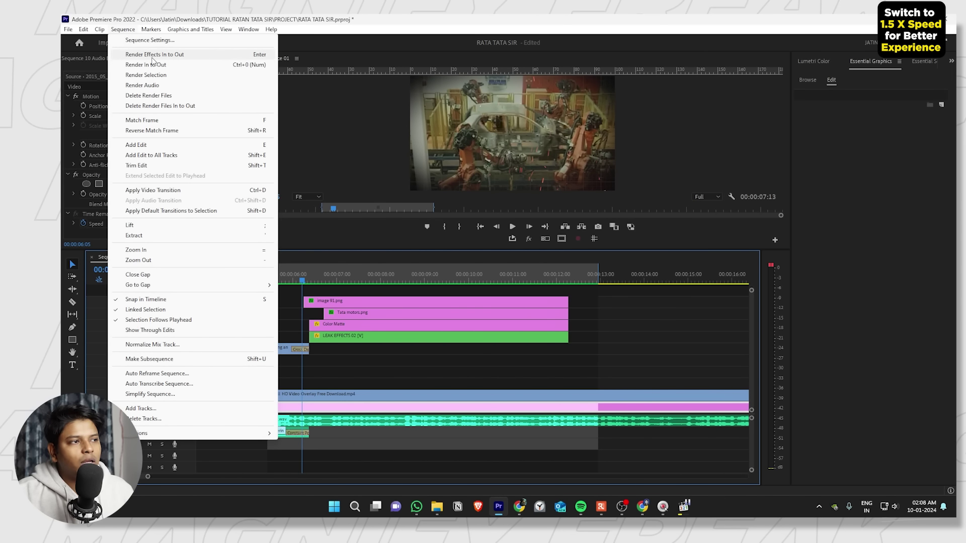
key("ctrl+grave")
key("ctrl+2")
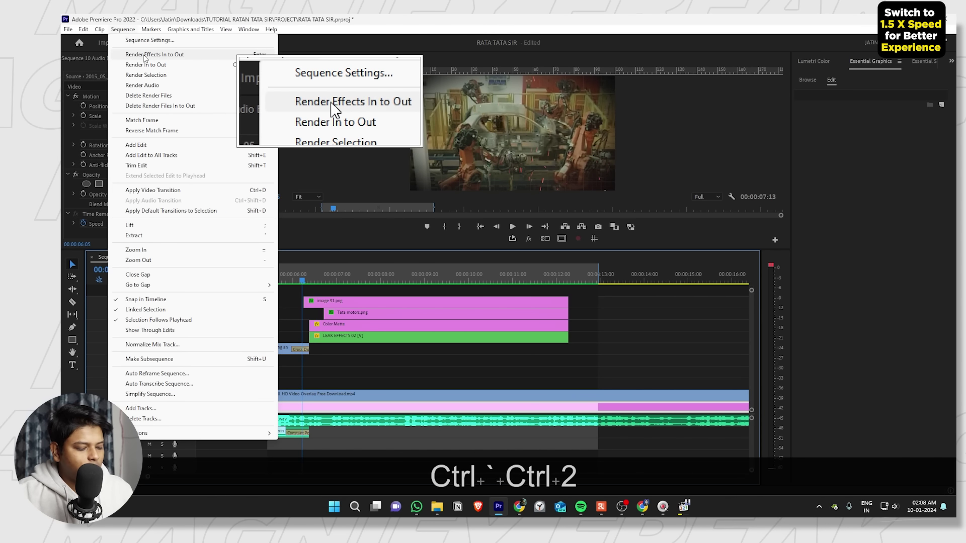
key("ctrl")
key("ctrl+2")
key("Escape")
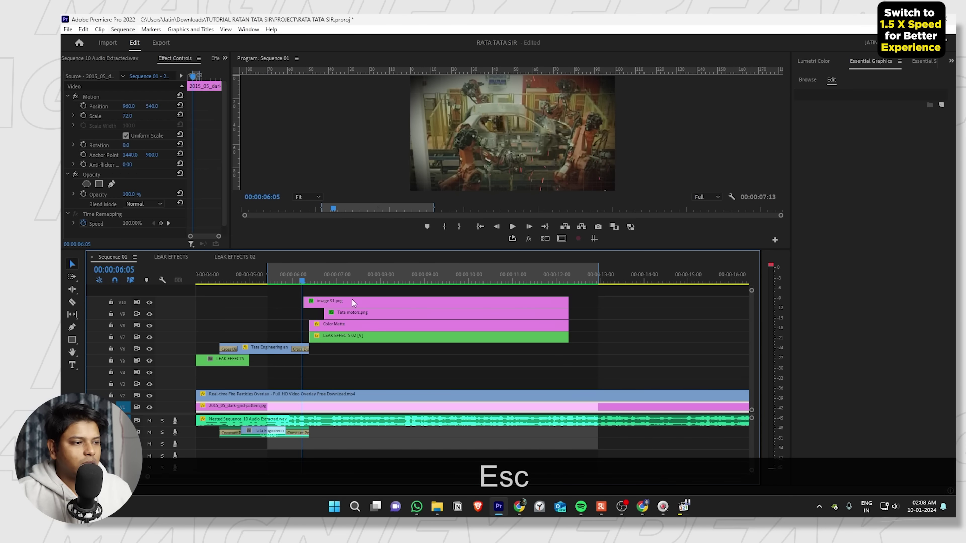
Play the rendered range up to 00:00:11:15, past the building's exit.
key("space")
left_click(370, 295)
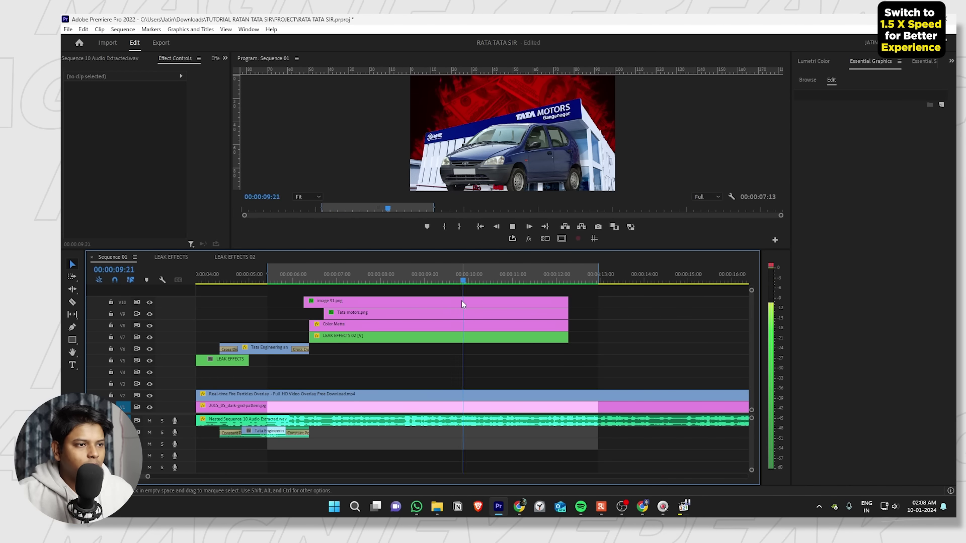
left_click(453, 314)
key("space")
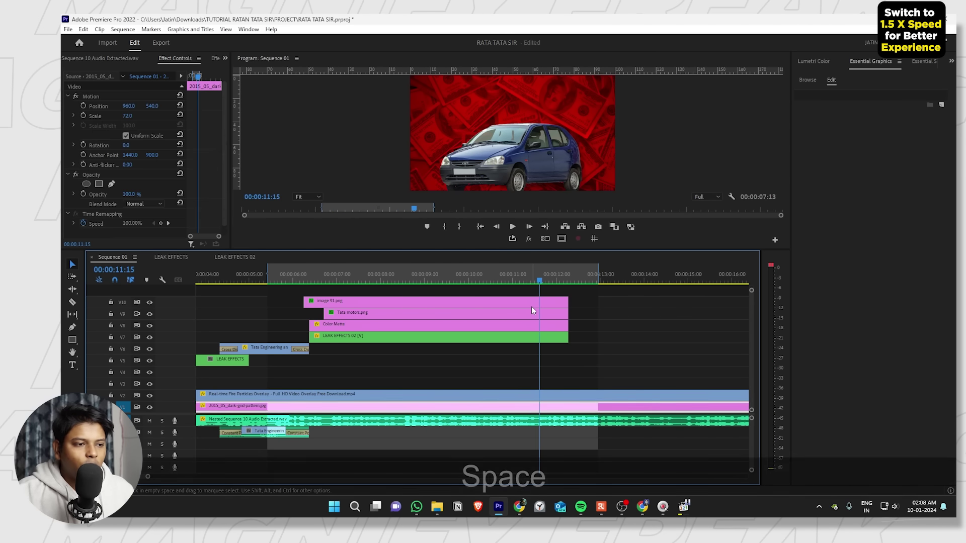
Duplicate the Transform Position keyframes of the car image clip, image 91.png, in reverse order near 00:00:11:00 for its exit.
left_click(165, 184)
key("grave")
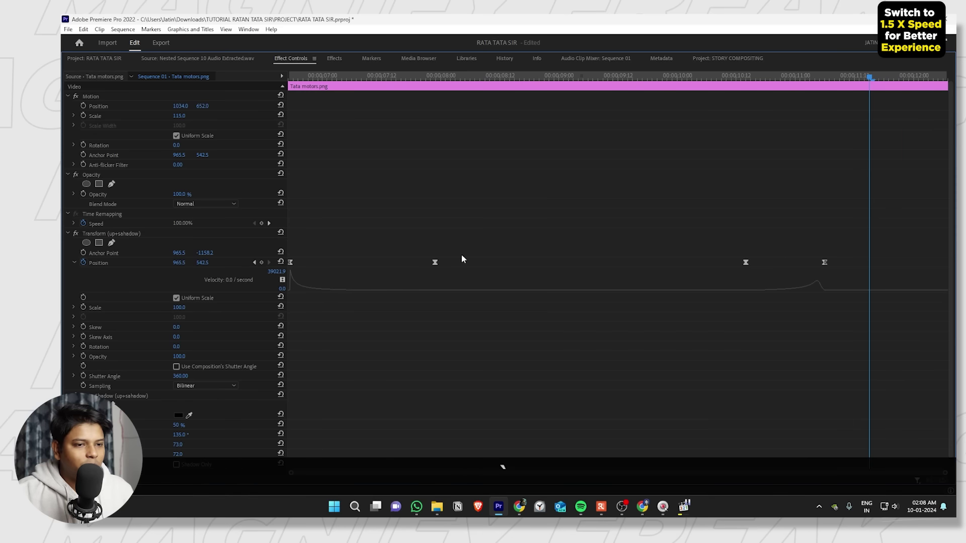
key("grave")
left_click(533, 302)
key("grave")
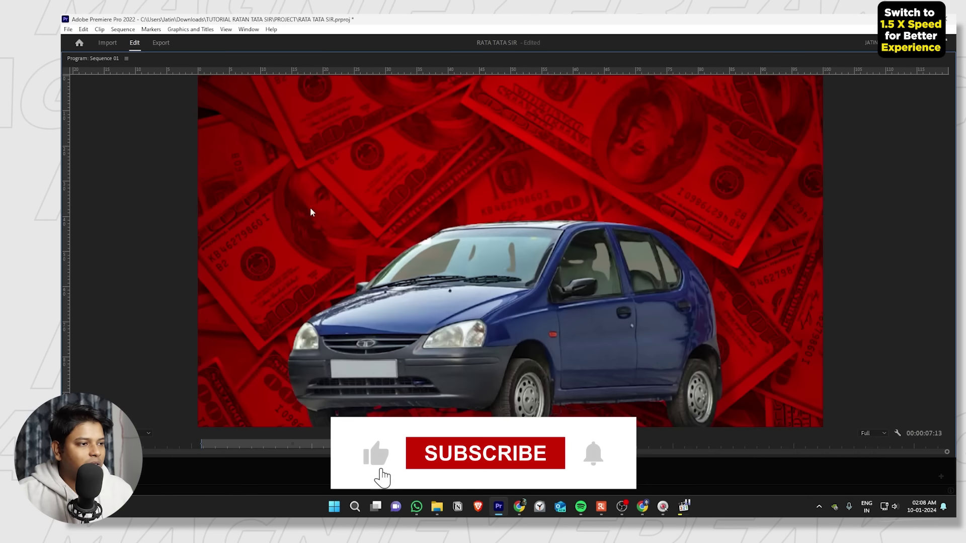
key("grave")
key("grave")
left_click_drag(406, 235, 297, 297)
left_click_drag(387, 262, 860, 263)
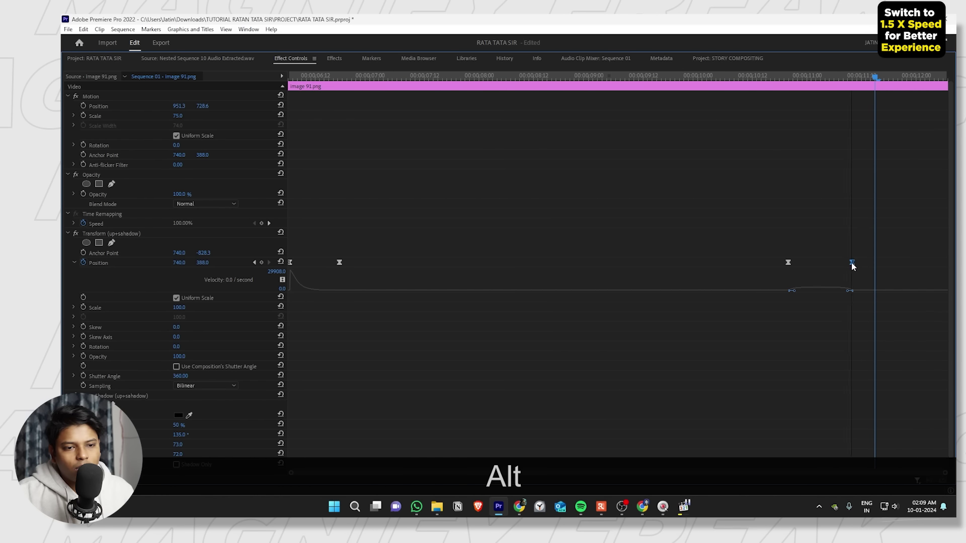
Ease the car's exit velocity curve to accelerate toward the end and move its last Position keyframe to about 00:00:11:13.
left_click(794, 292)
left_click_drag(828, 293, 855, 290)
left_click(829, 292)
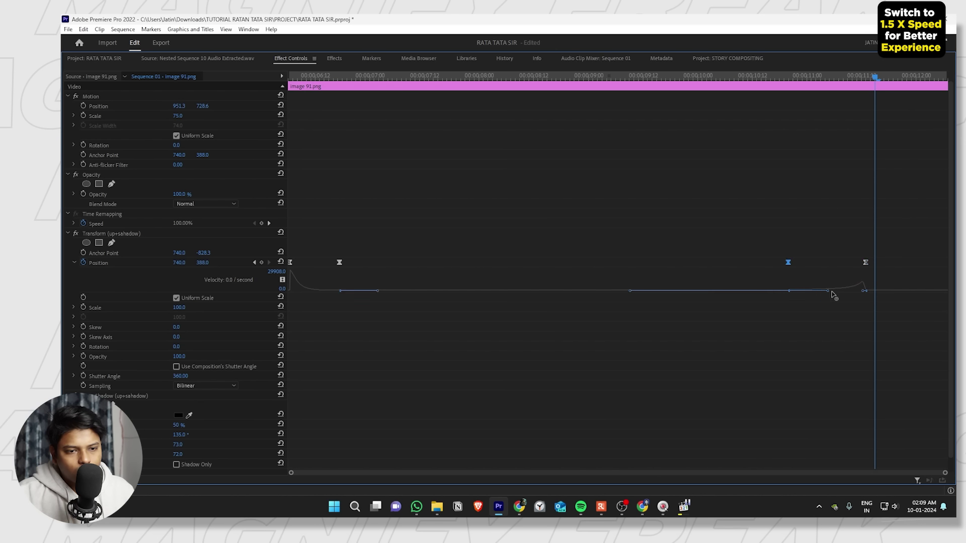
left_click(866, 266)
key("grave")
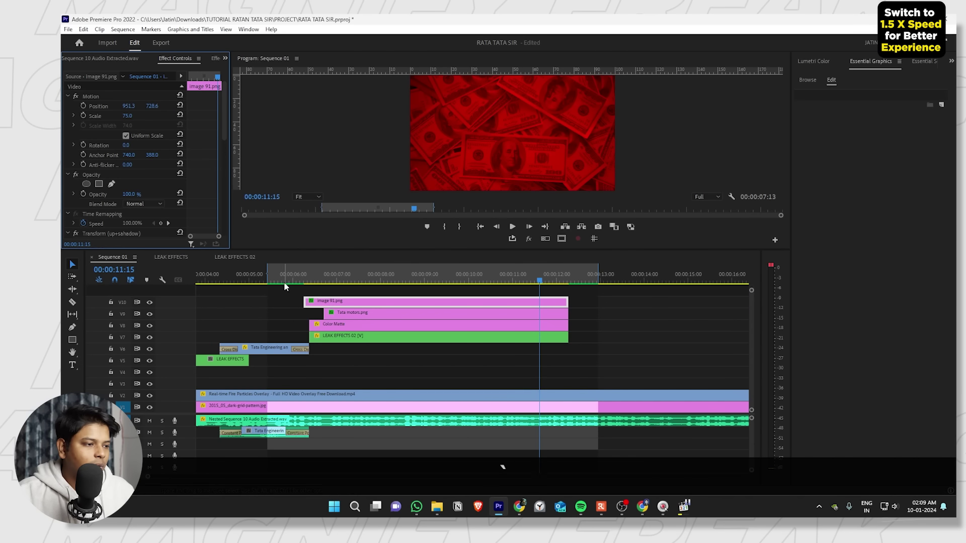
Play the sequence from about 00:00:06:07 to 00:00:06:21, through the car's entrance.
left_click(307, 280)
key("space")
scroll(346, 302, "up", 2, "alt")
key("space")
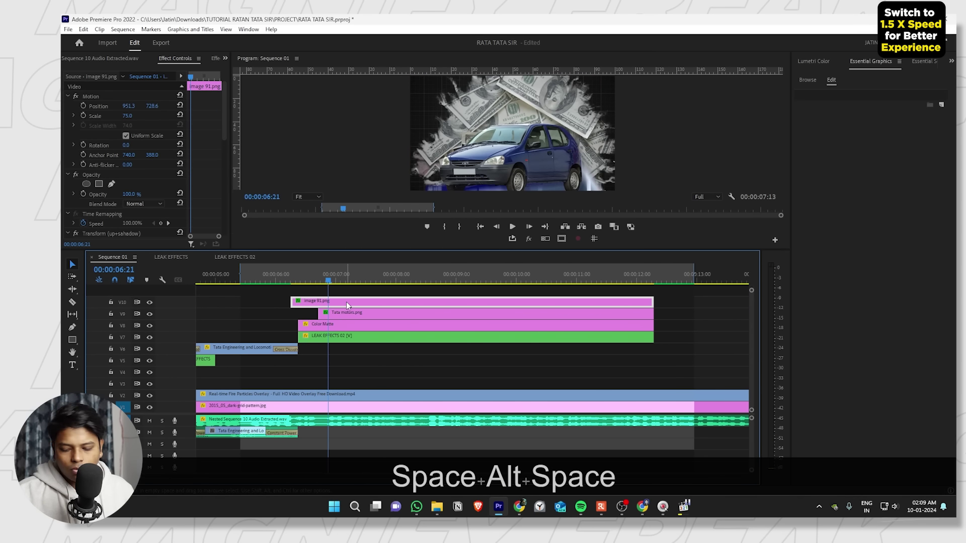
Render the video previews for the whole range between the in and out points.
left_click(122, 29)
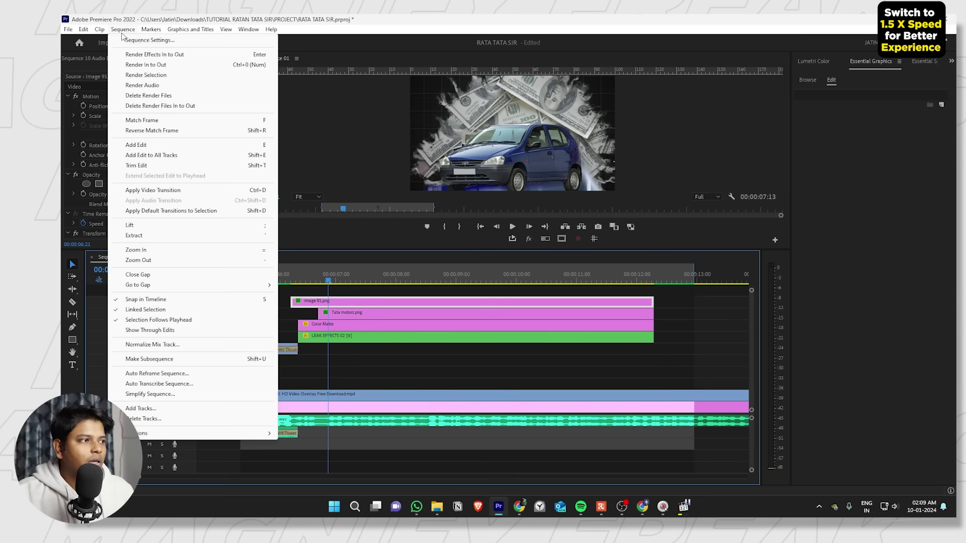
left_click(143, 42)
key("Escape")
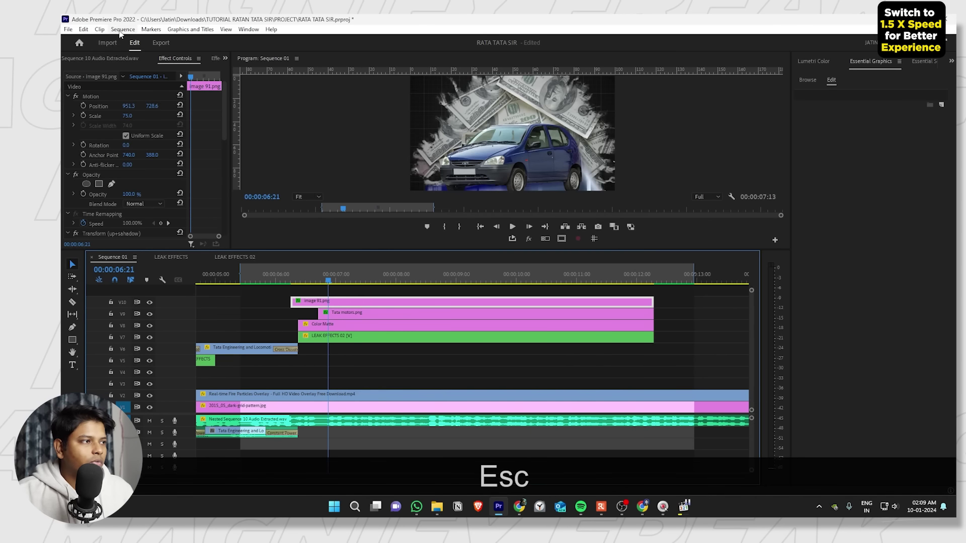
left_click(123, 29)
left_click(133, 65)
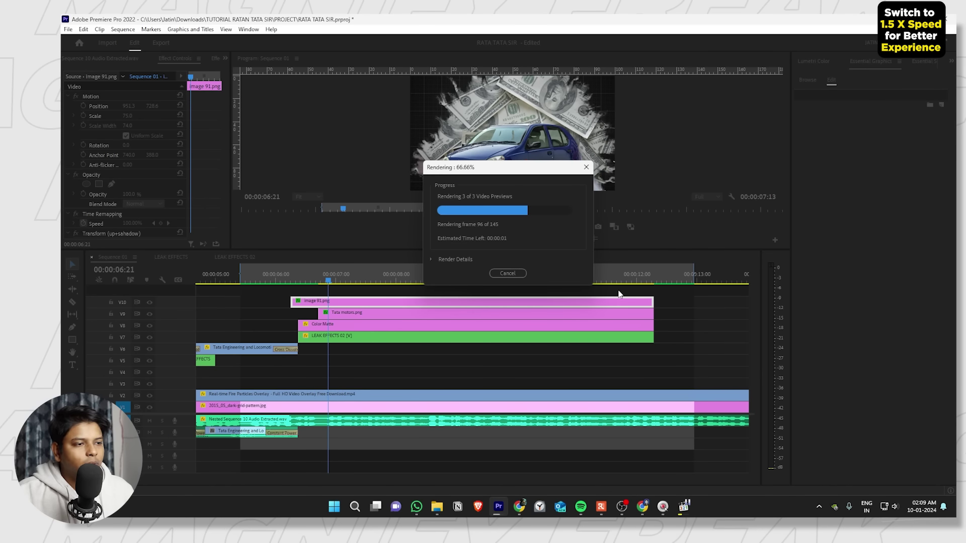
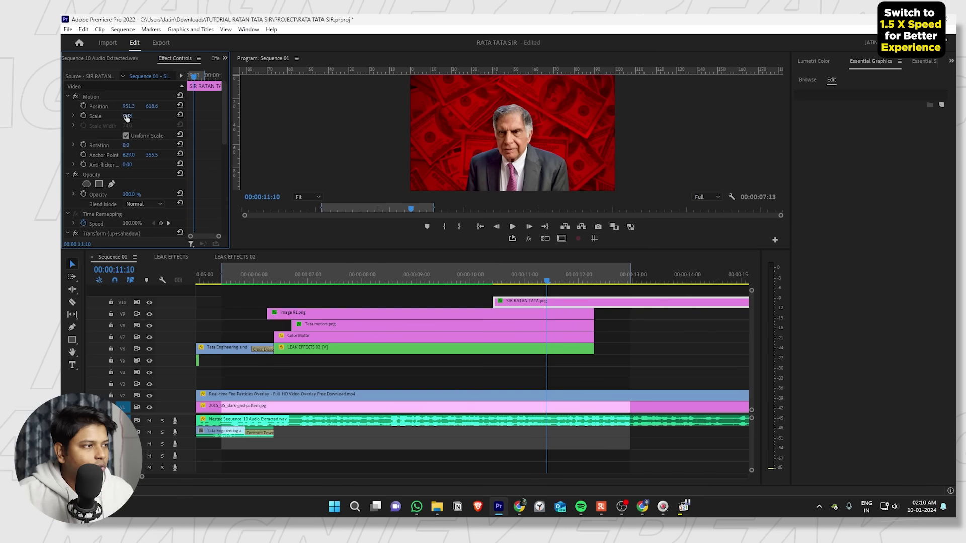
Enlarge the SIR RATAN TATA.png portrait to a Motion scale of 109 and set its vertical position to 554.6.
type("115")
key("Return")
left_click_drag(129, 115, 126, 115)
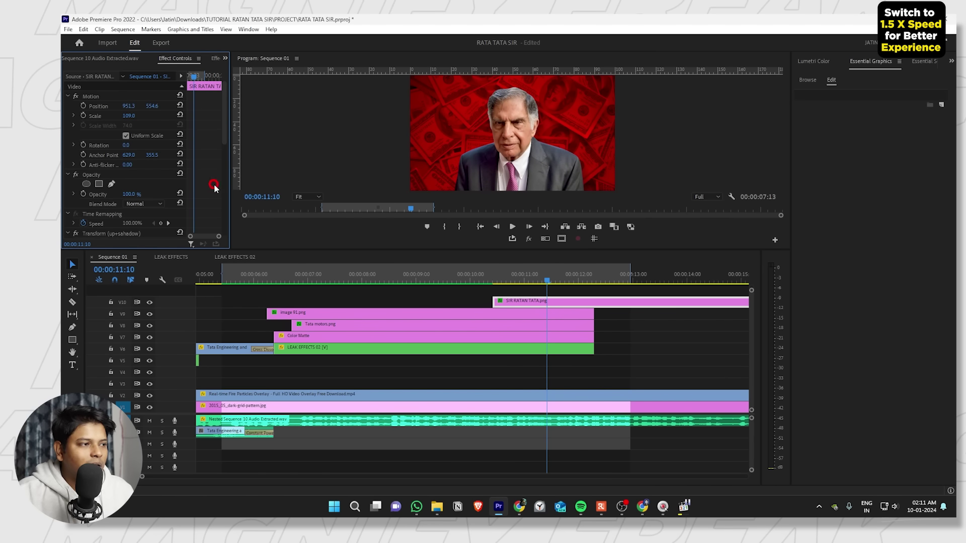
Move the portrait's last Transform Position keyframe to about 00:00:14:22 and play the sequence from 00:00:10:02 to 00:00:11:16.
key("grave")
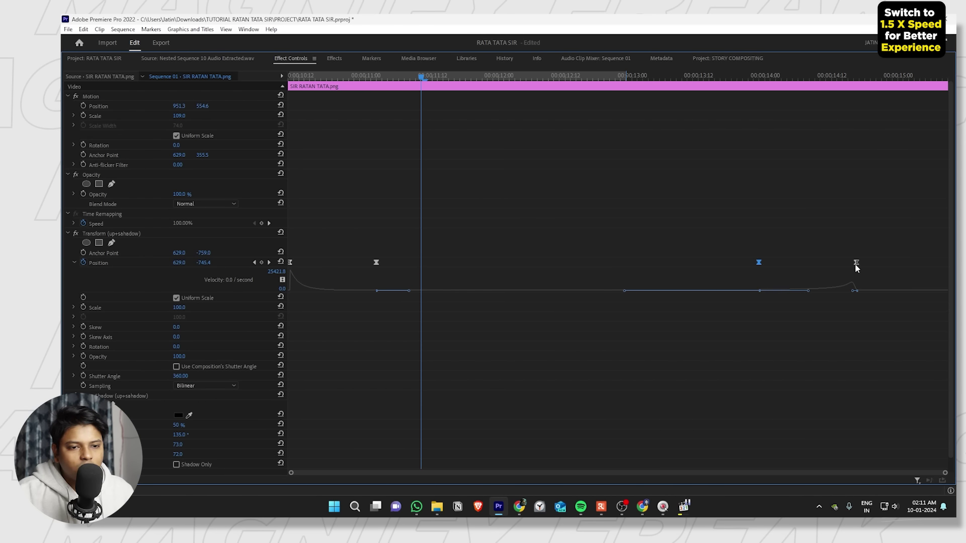
key("grave")
left_click(476, 276)
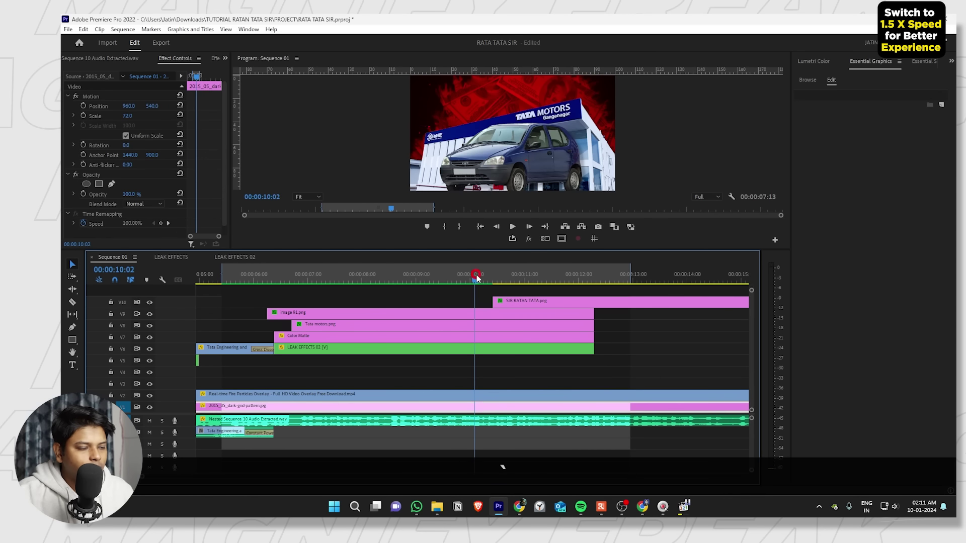
key("space")
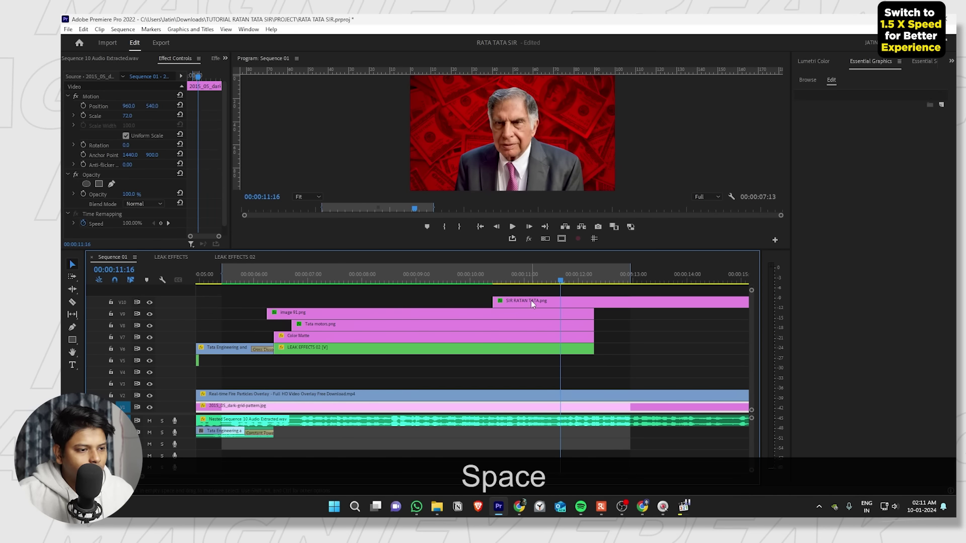
Slow the portrait's entrance by moving the second Transform Position keyframe of SIR RATAN TATA.png to about 00:00:11:09.
left_click(532, 303)
key("grave")
key("grave")
key("grave")
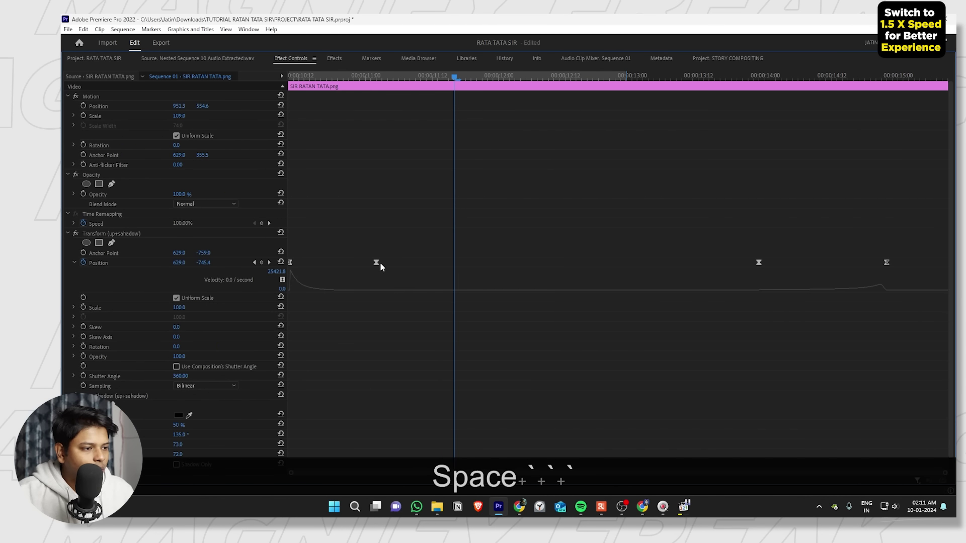
left_click(410, 265)
key("grave")
Play the sequence from 00:00:10:10 to 00:00:13:21 to review the portrait's slower entrance against the audio.
left_click(494, 277)
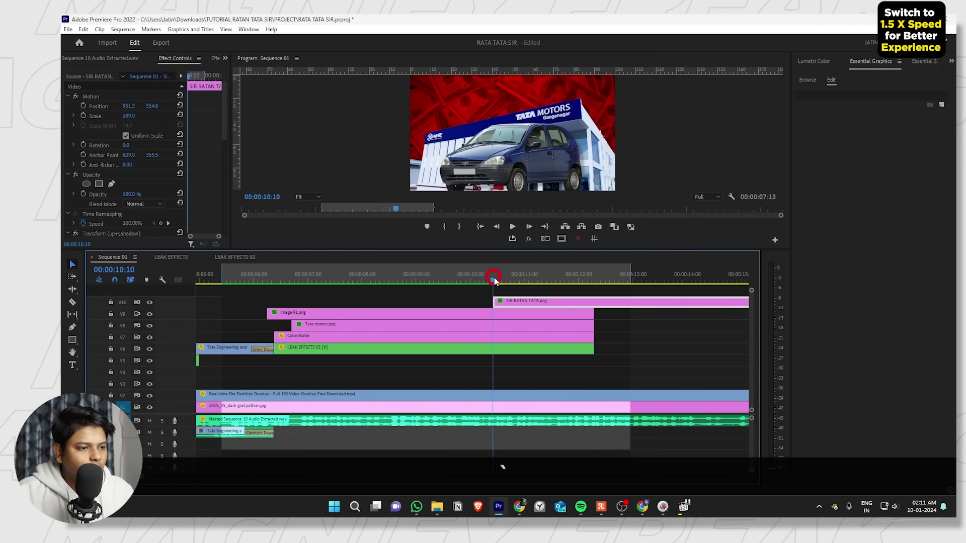
key("space")
key("space")
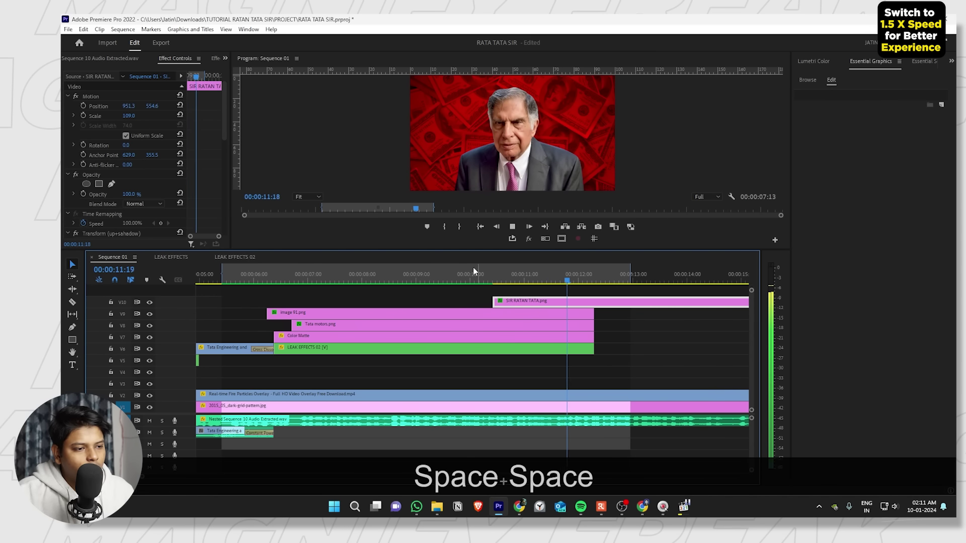
key("alt")
left_click(113, 257)
key("space")
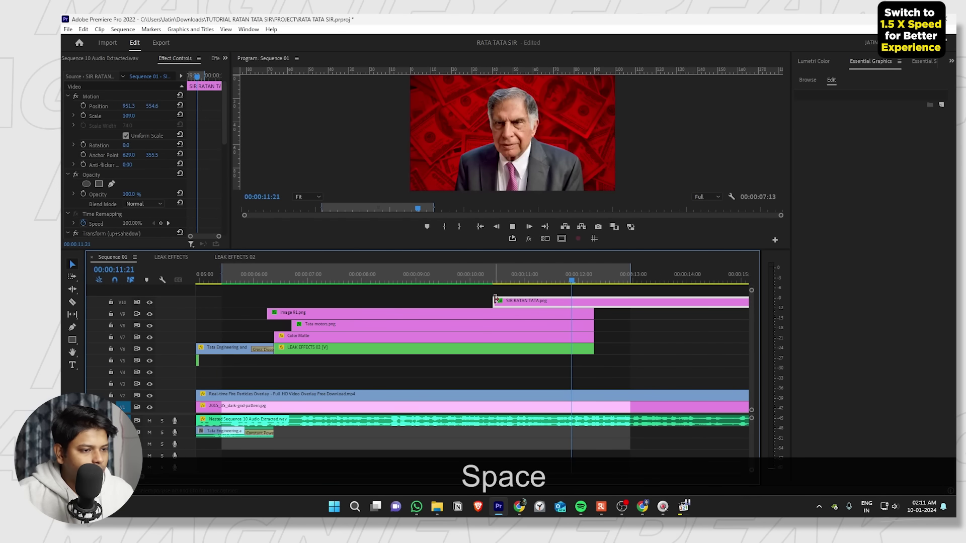
scroll(508, 302, "down", 3)
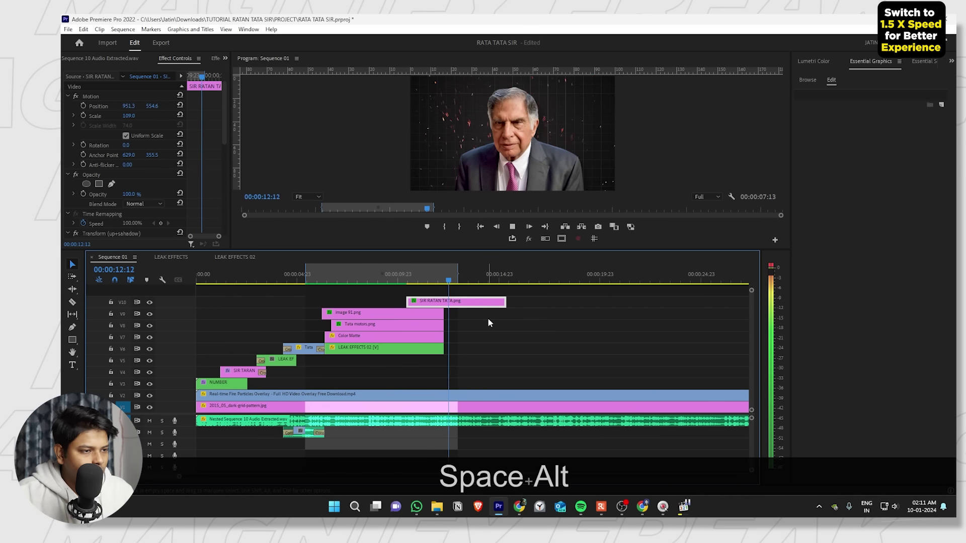
key("space")
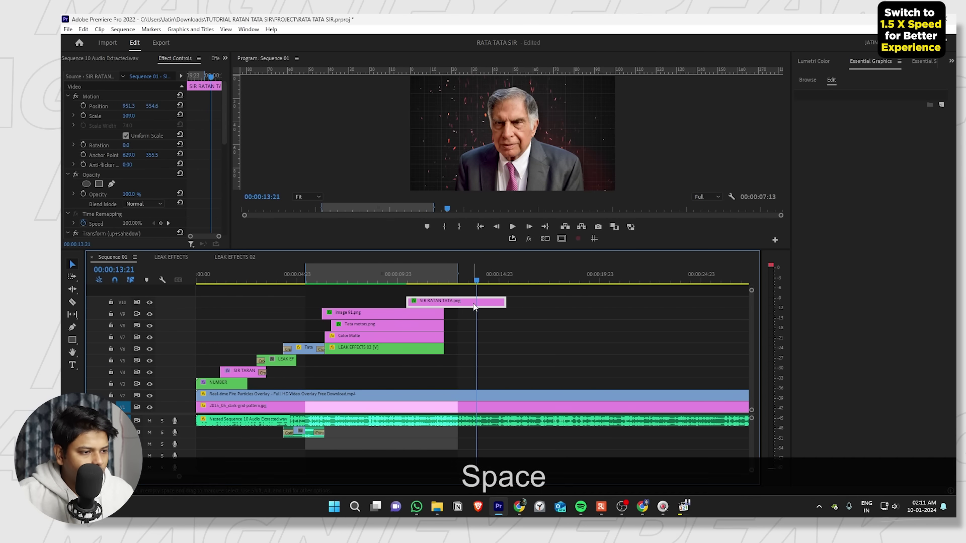
Shift the SIR RATAN TATA.png clip to start at about 00:00:10:23 and clear the sequence's in and out points.
left_click_drag(471, 306, 483, 304)
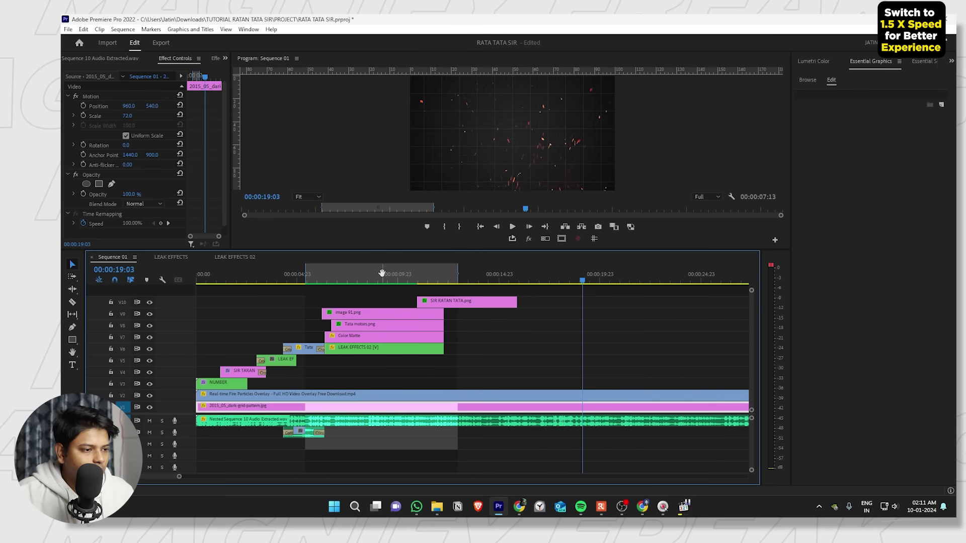
right_click(430, 278)
left_click(420, 143)
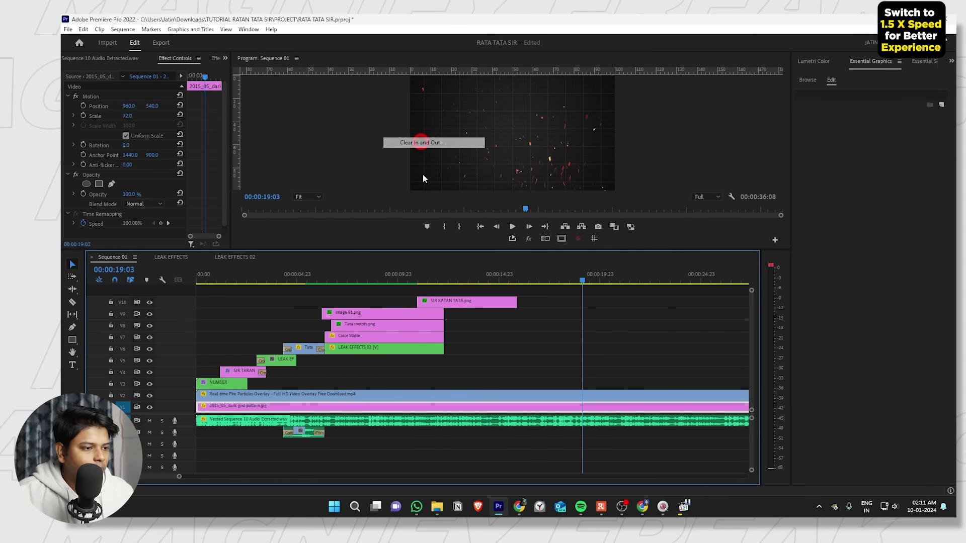
Play the sequence from about 00:00:11:13 to 00:00:13:20 to check the portrait's timing.
left_click(429, 280)
key("space")
scroll(430, 281, "up", 5)
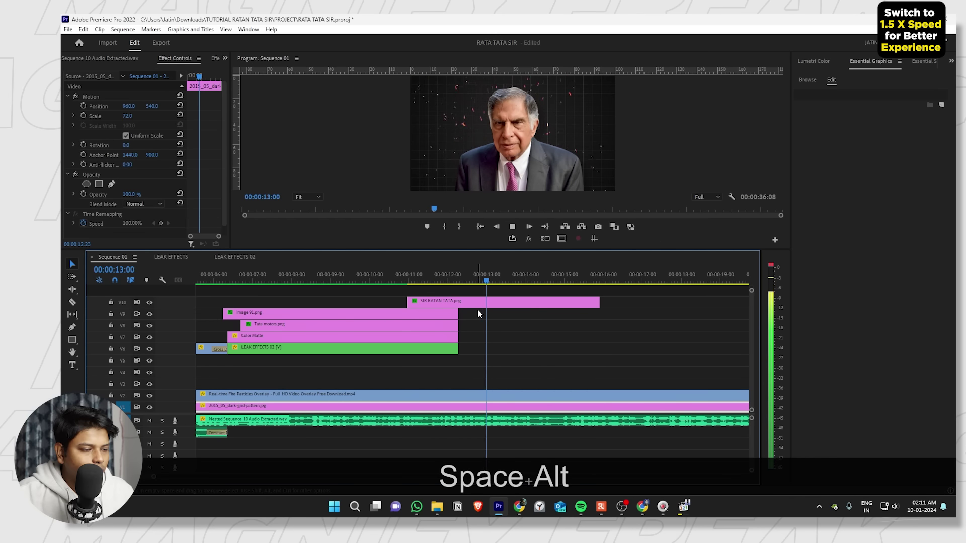
key("space")
Add a marker to the SIR RATAN TATA.png clip at its second Position keyframe, 00:00:11:22.
left_click(513, 303)
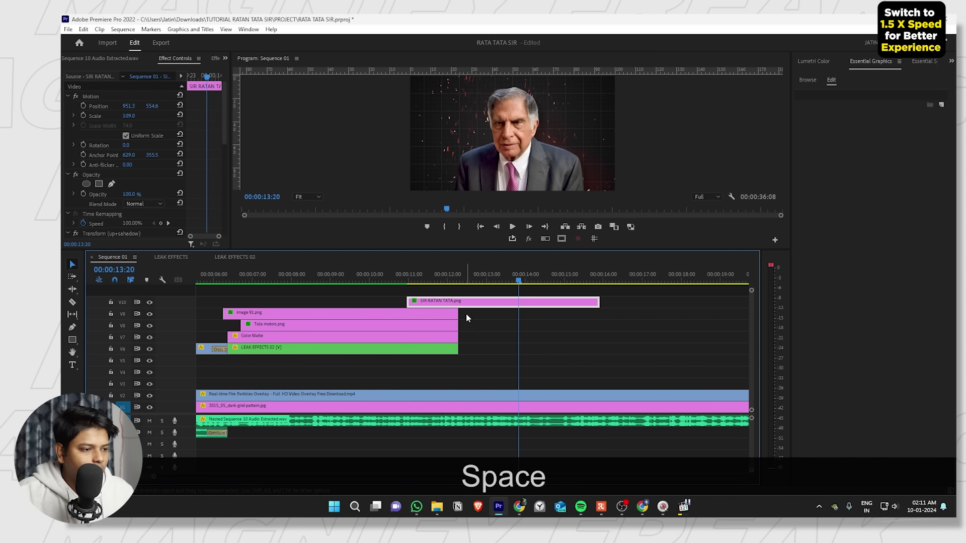
mouse_move(448, 281)
left_mouse_down()
mouse_move(418, 280)
mouse_move(434, 280)
left_mouse_up()
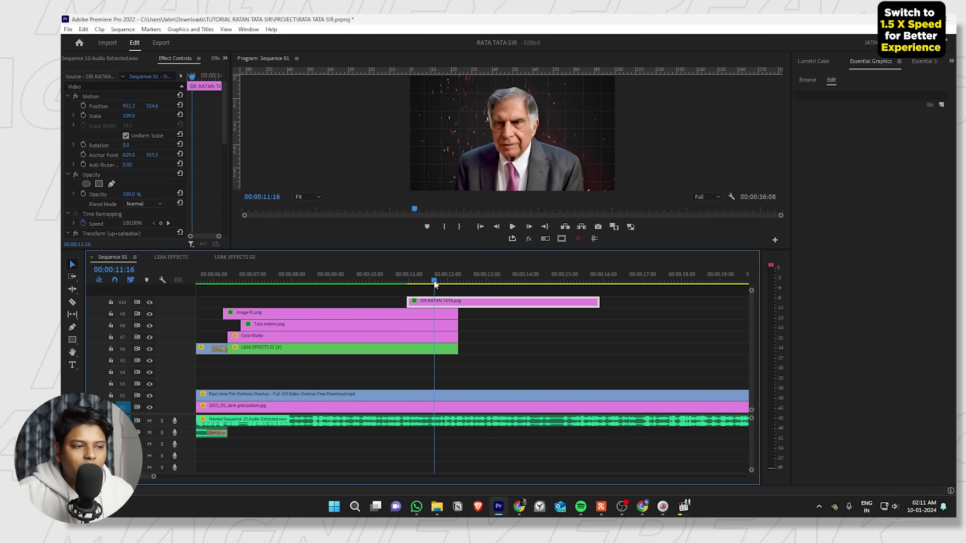
key("grave")
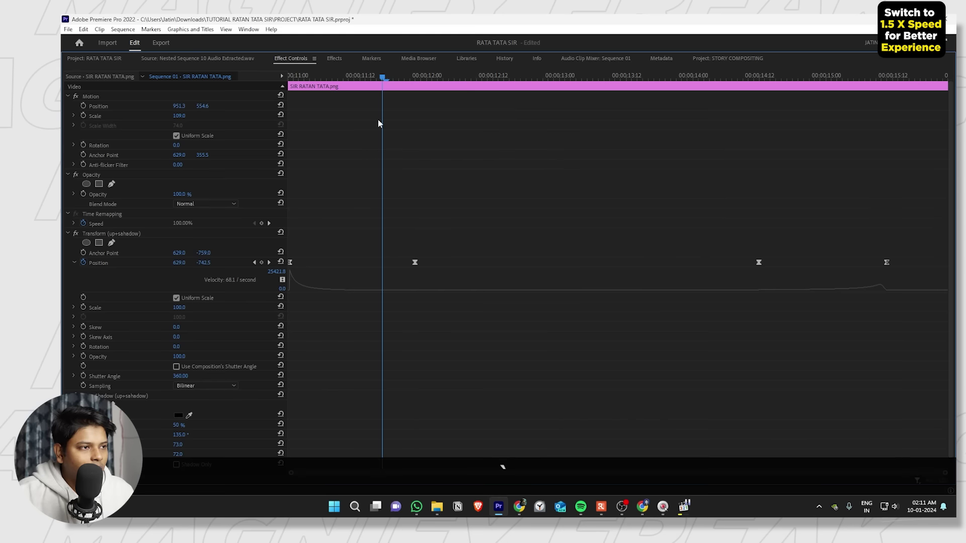
left_click_drag(384, 75, 423, 103)
key("grave")
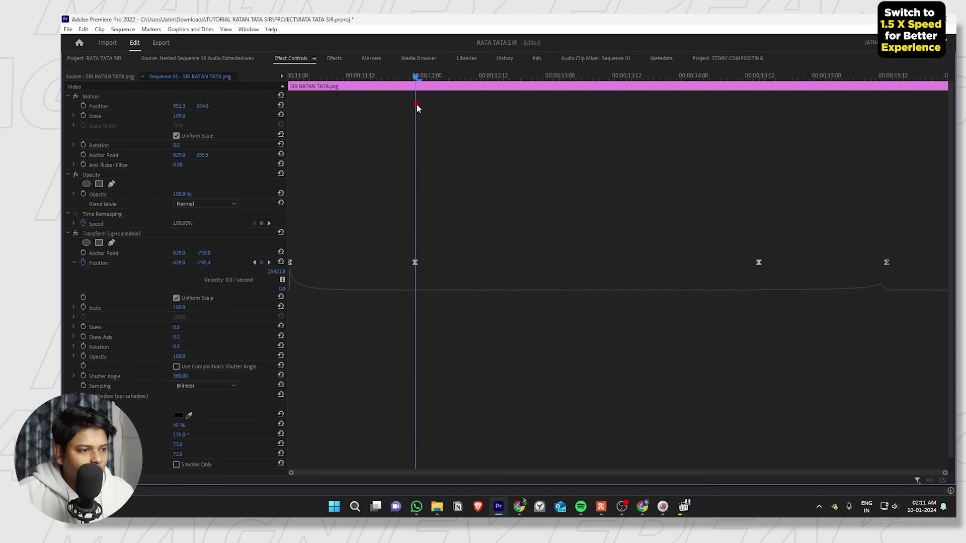
left_click(463, 302)
key("m")
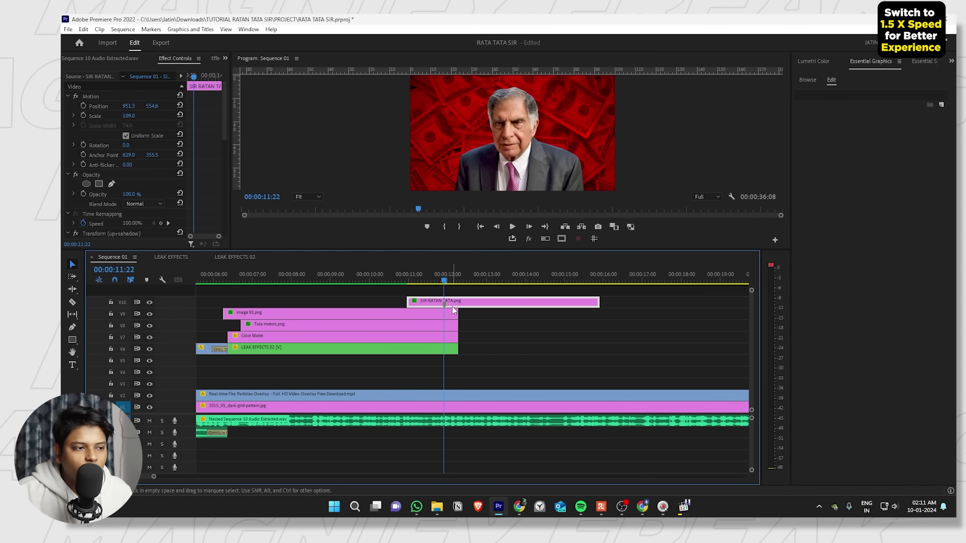
left_click(473, 291)
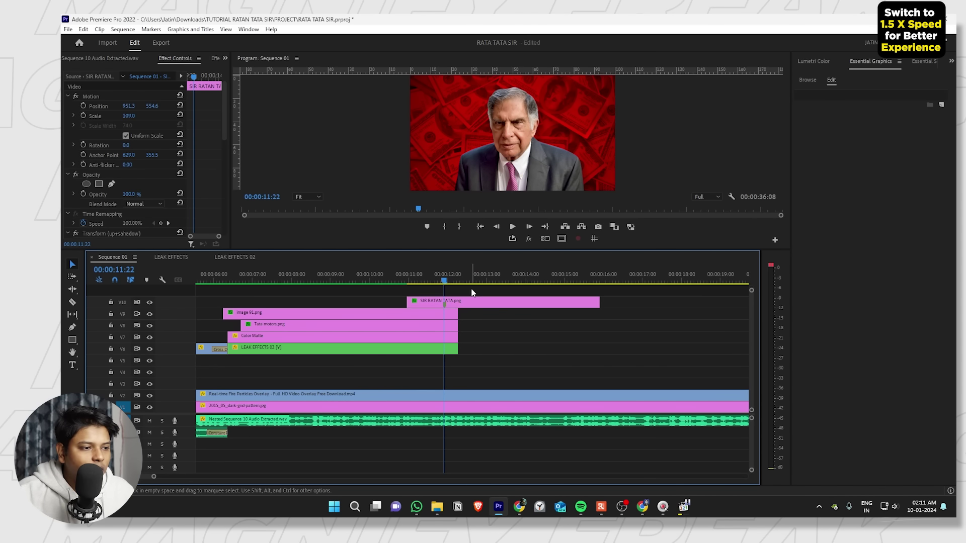
Move the portrait clip to start at about 00:00:12:07 and extend the four building and car scene clips below it to 00:00:13:14.
left_click(474, 278)
key("space")
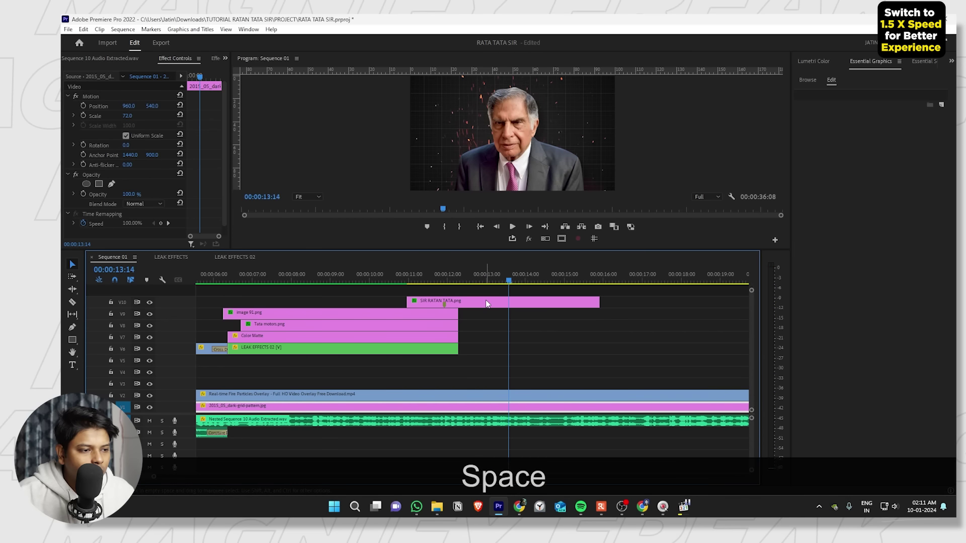
left_click_drag(495, 302, 518, 303)
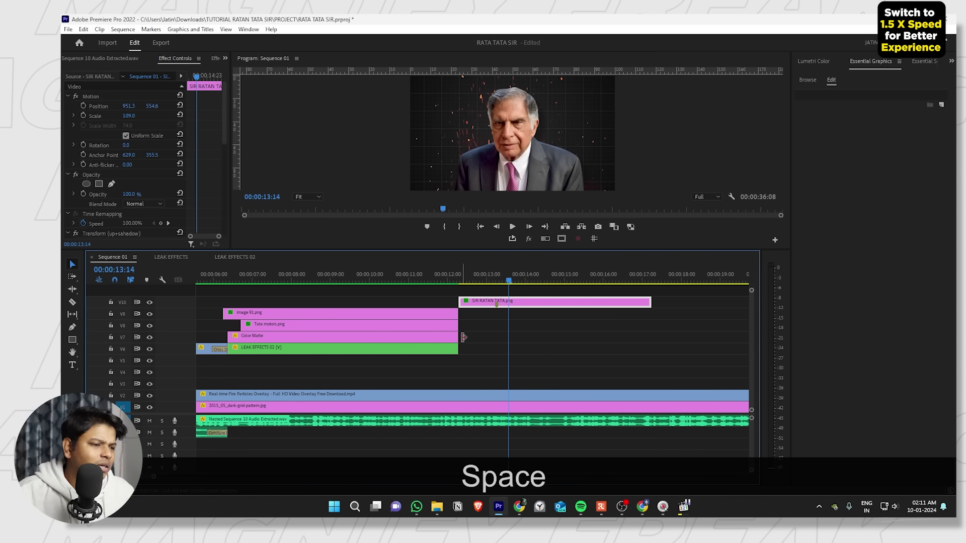
left_click_drag(468, 369, 509, 317)
Move the two exit Position keyframes of image 91.png together so the last one lands on the portrait's marker at 00:00:13:06.
left_click(496, 279)
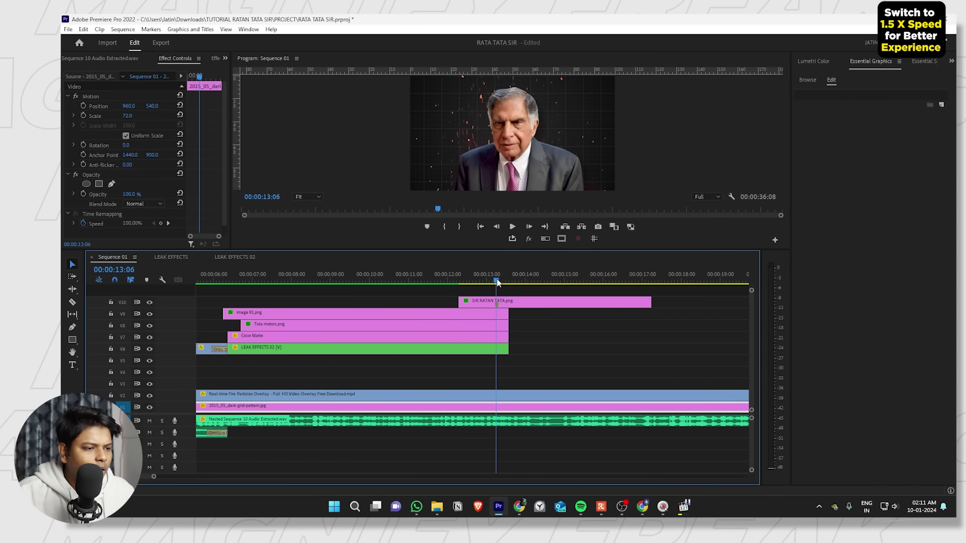
left_click(494, 313)
key("grave")
key("grave")
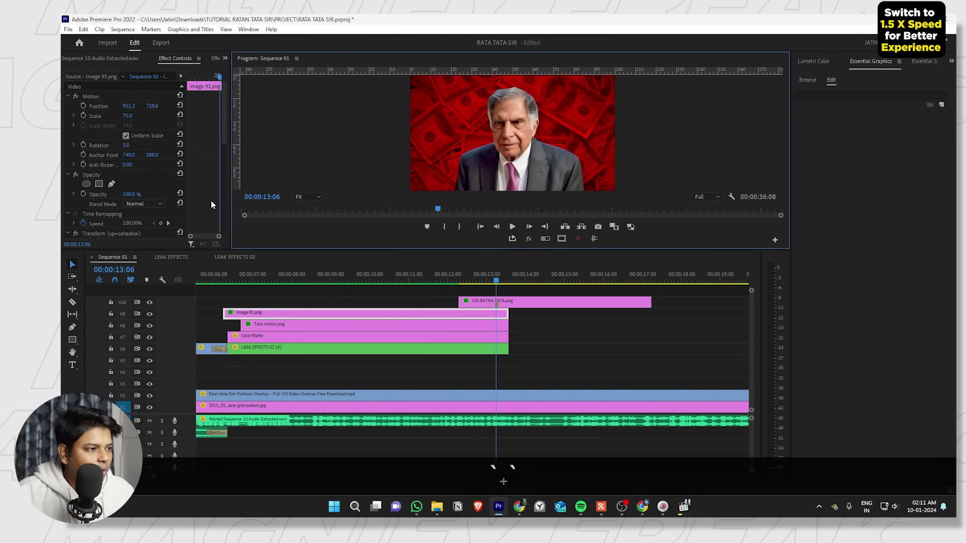
key("grave")
left_click_drag(655, 227, 774, 313)
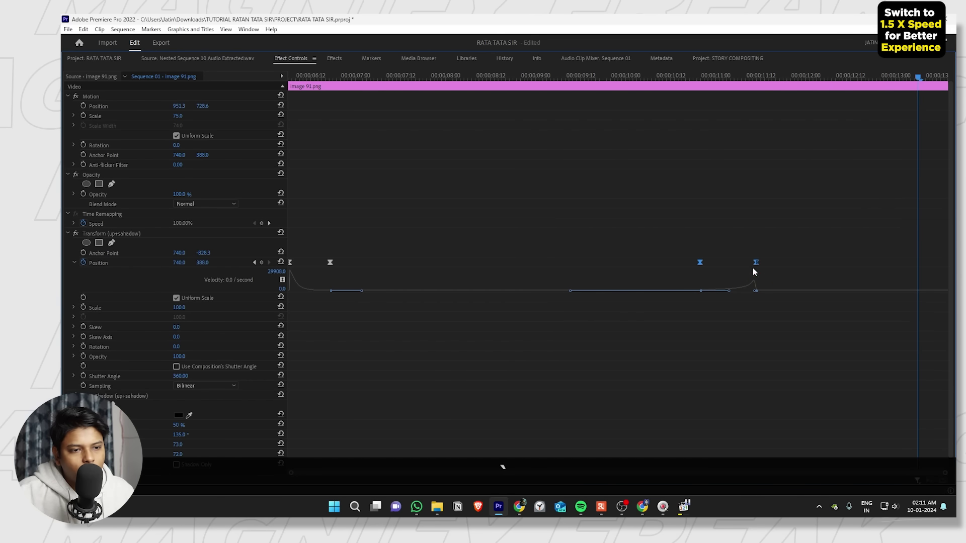
left_click_drag(756, 262, 917, 262)
key("grave")
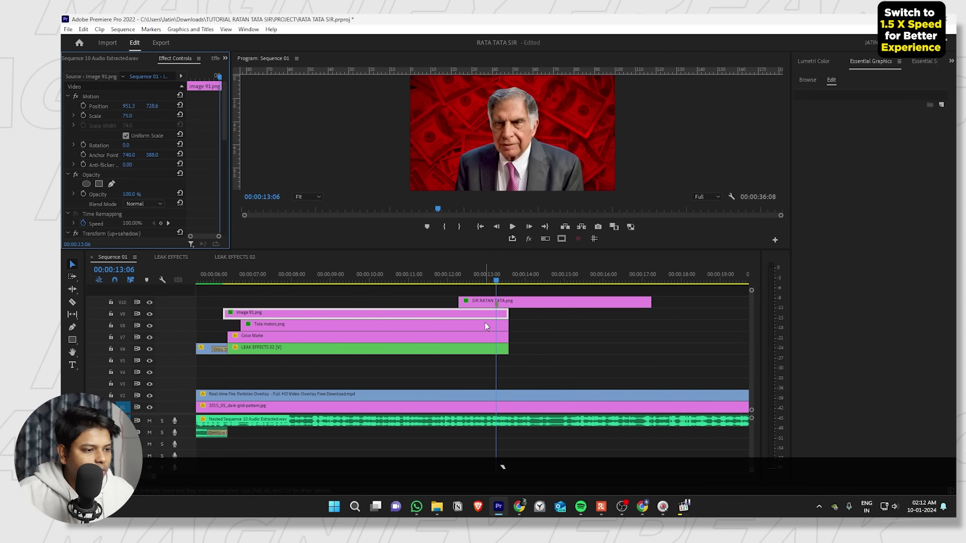
Move the exit Position keyframes of Tata motors.png together so the last one lands at 00:00:13:06.
left_click(408, 324)
key("grave")
key("grave")
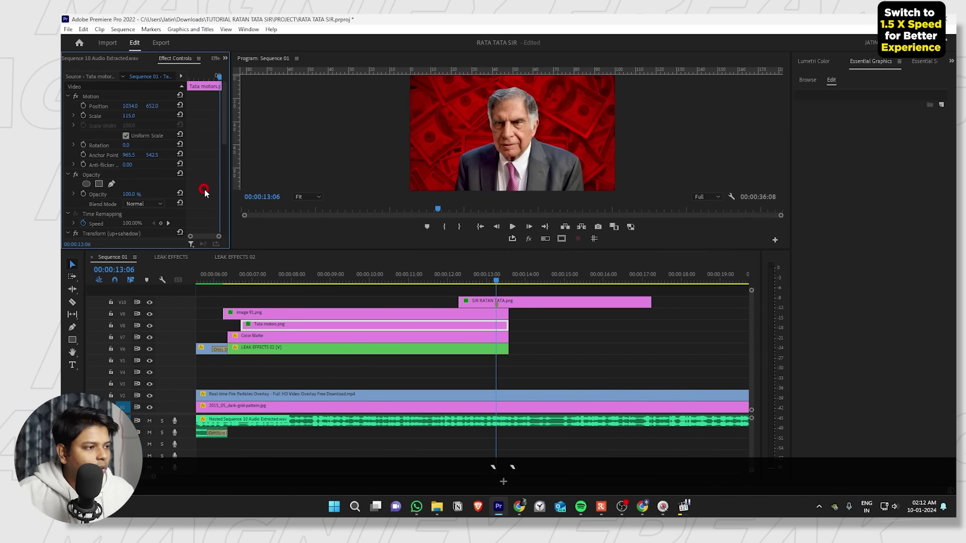
key("grave")
left_click_drag(634, 234, 766, 299)
left_click_drag(723, 263, 918, 260)
key("grave")
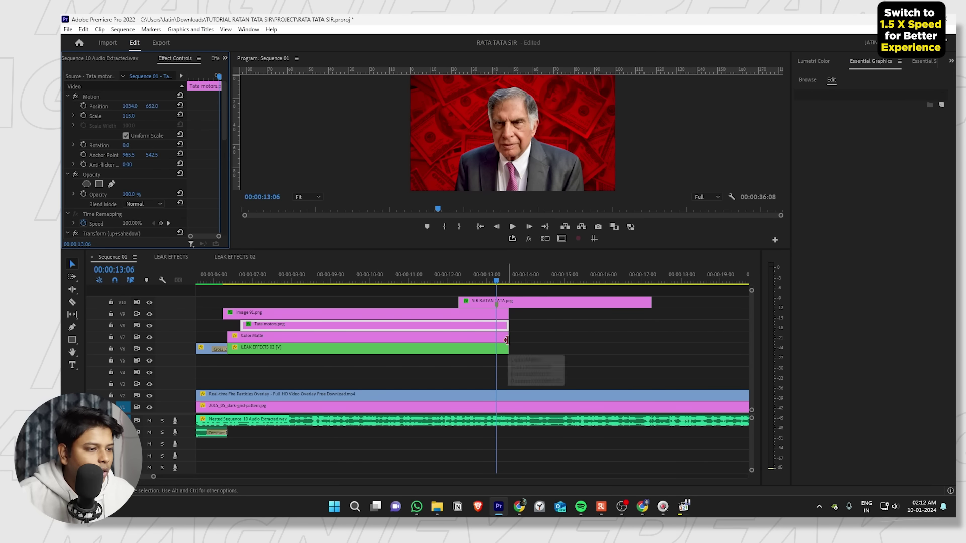
Play the sequence from about 00:00:11:16 to 00:00:13:23 to review the car and building exits with the portrait's entrance.
left_click(435, 281)
key("space")
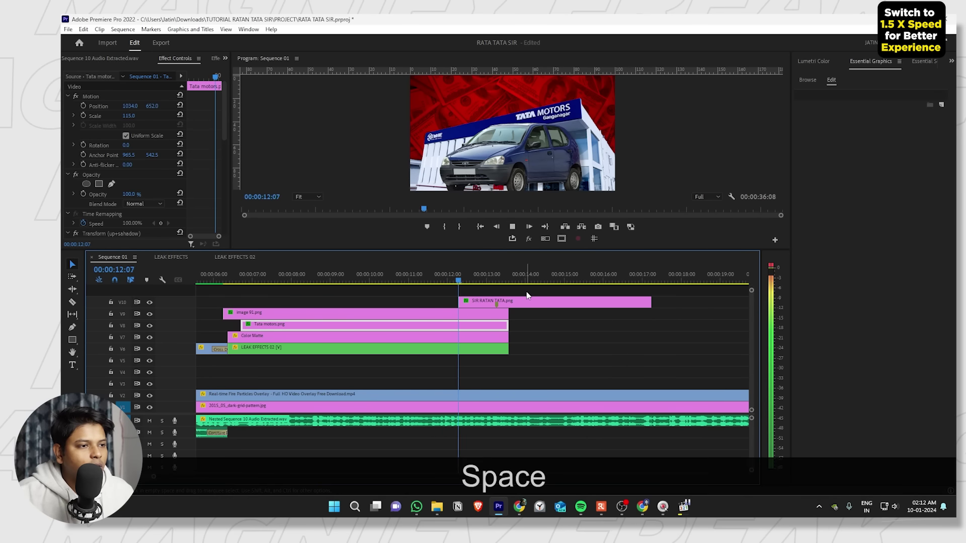
key("space")
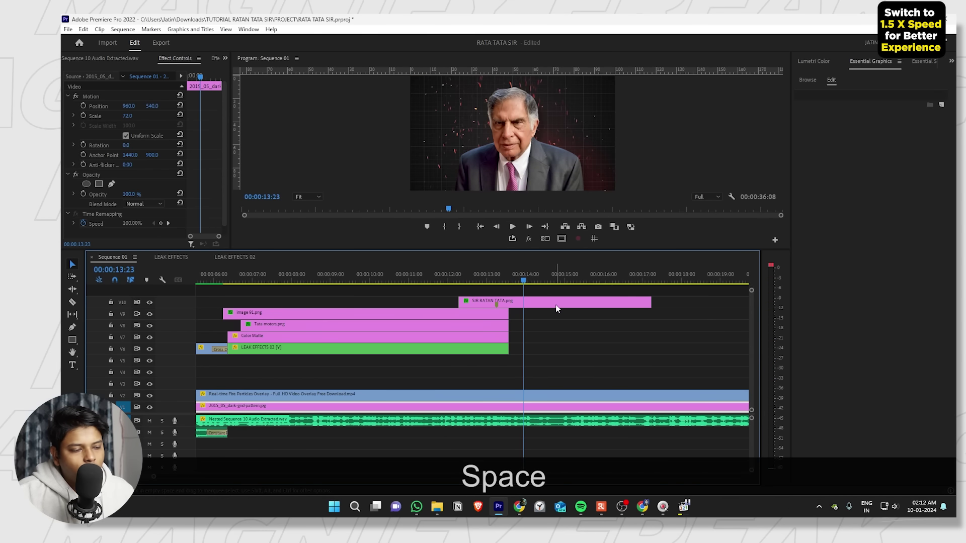
Apply the default transition to the ends of the four building and car scene clips, and preview the change from 00:00:13:00.
left_click_drag(554, 319, 487, 364)
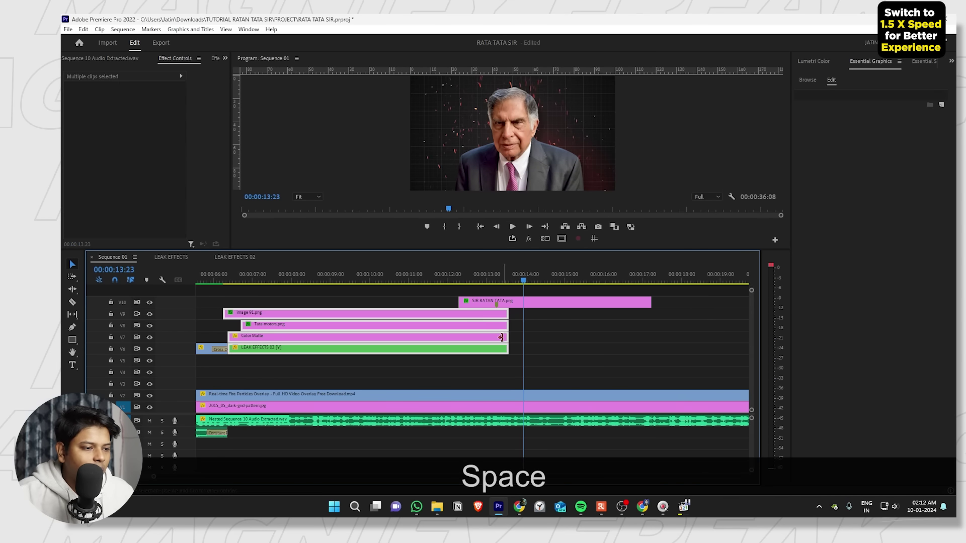
key("shift+d")
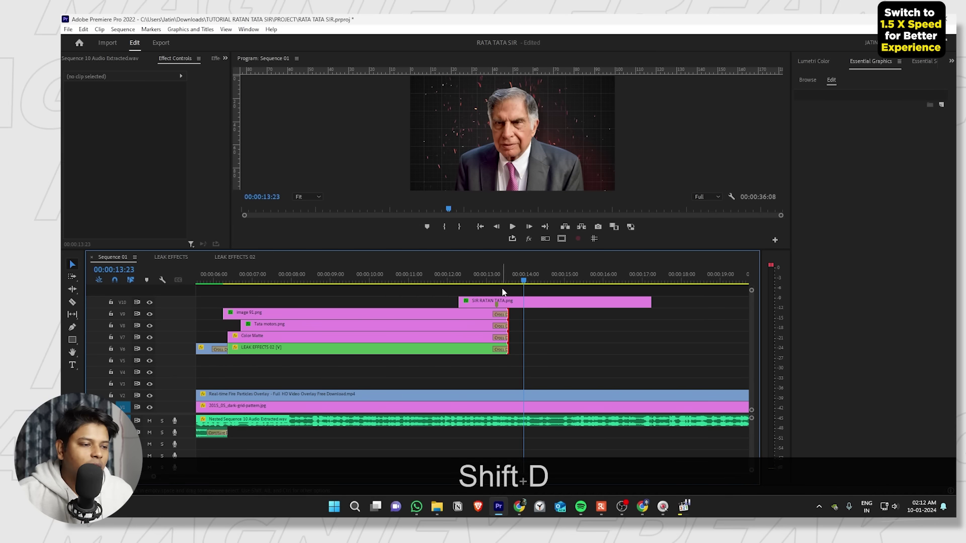
left_click(487, 277)
key("space")
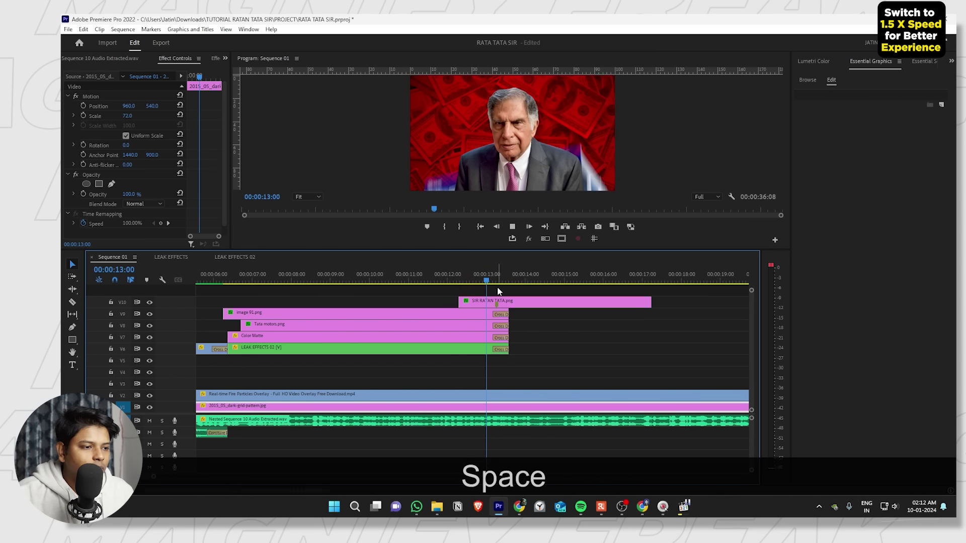
left_click(546, 325)
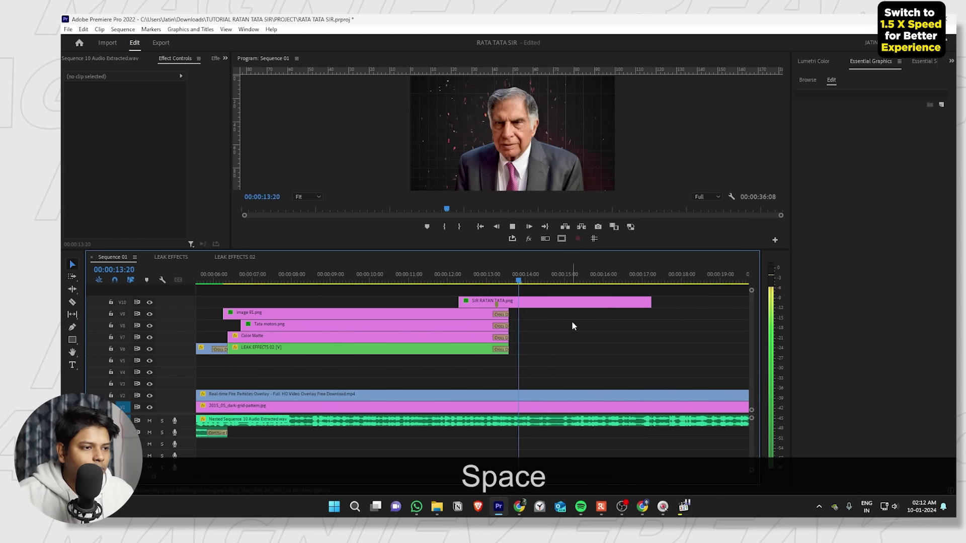
key("space")
Move the SIR RATAN TATA.png portrait clip up one track to V11, freeing V10 beneath it.
left_click(550, 308)
left_click_drag(550, 308, 551, 291)
left_click(631, 315)
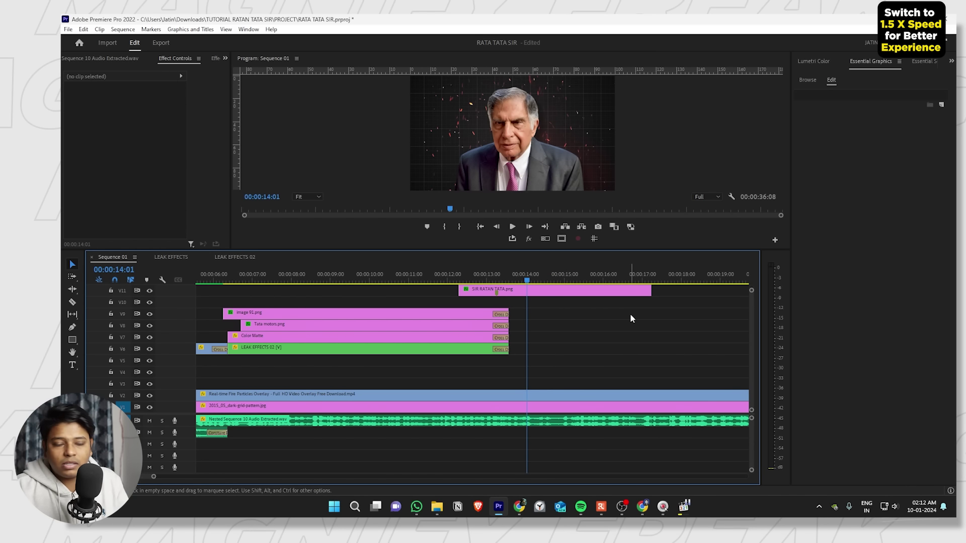
Add a new text layer reading "SELL" at 00:00:14:01.
key("ctrl+t")
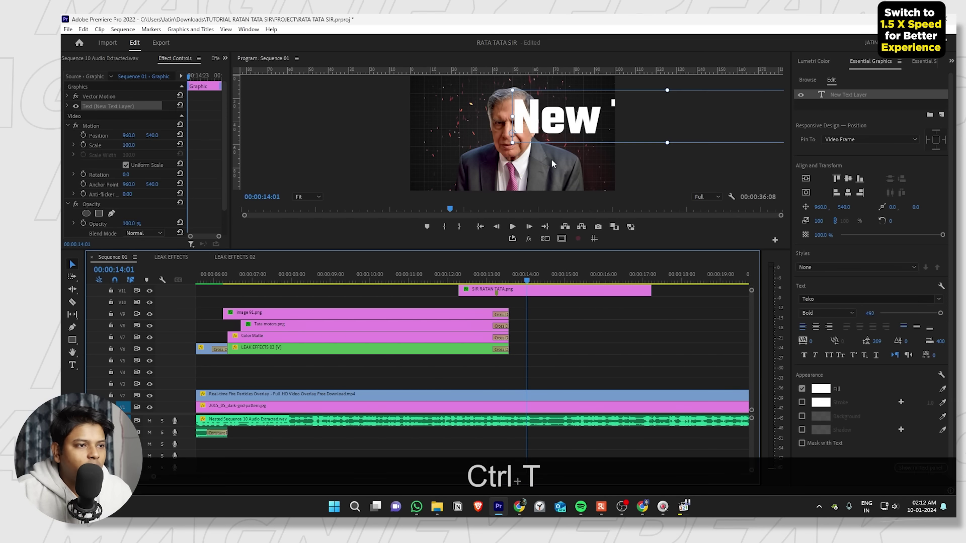
key("BackSpace")
type("SE;;")
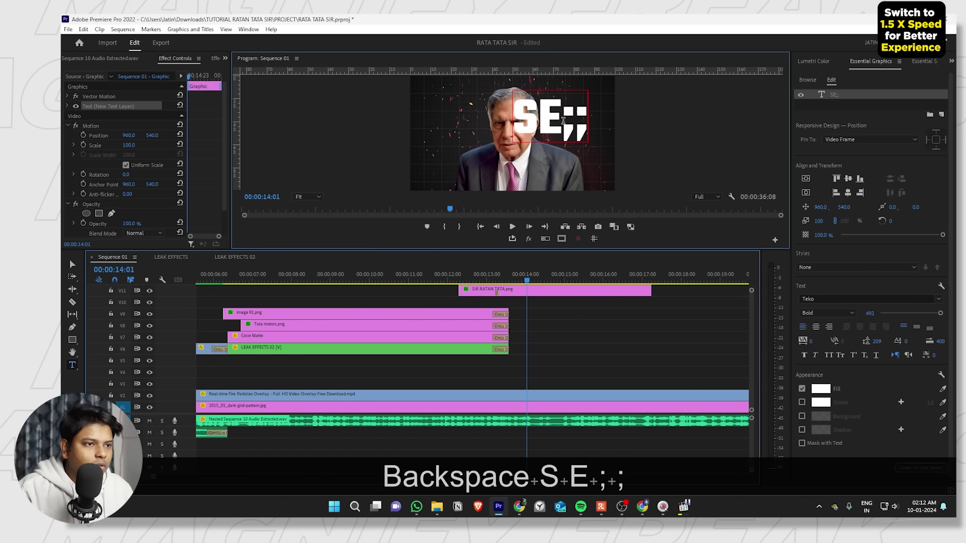
key("BackSpace")
key("BackSpace")
type("L")
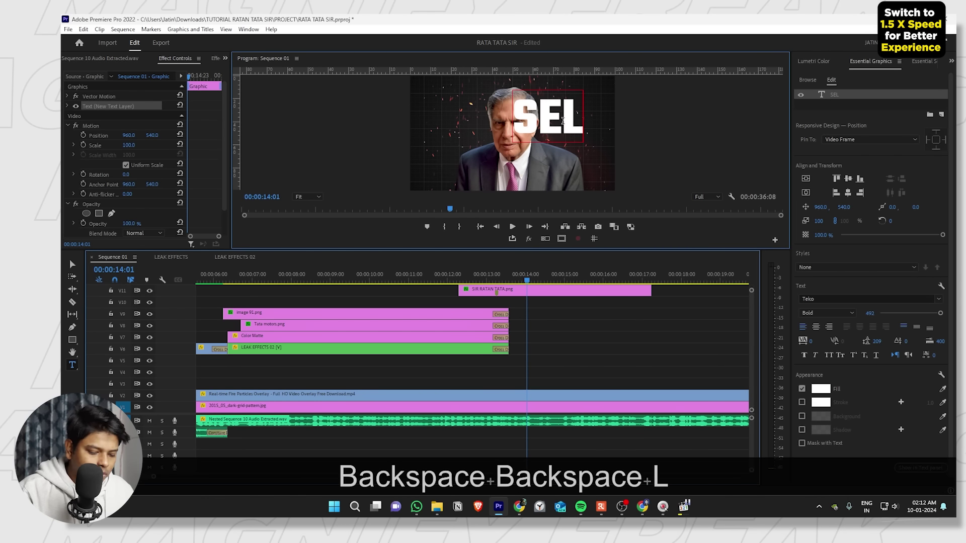
type("L")
Set the font of the whole SELL text to Summer Dream Sans Demo and finish the text editing.
key("ctrl+a")
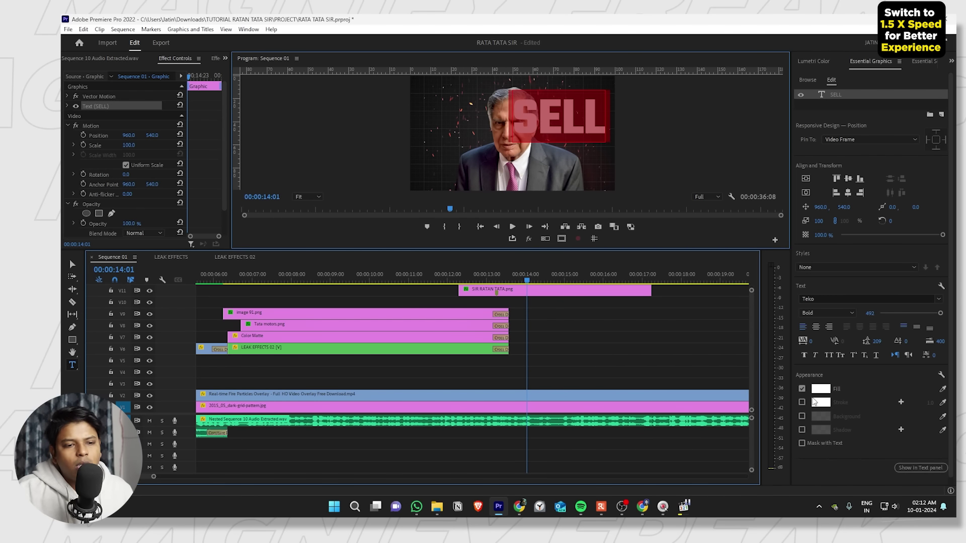
left_click(808, 299)
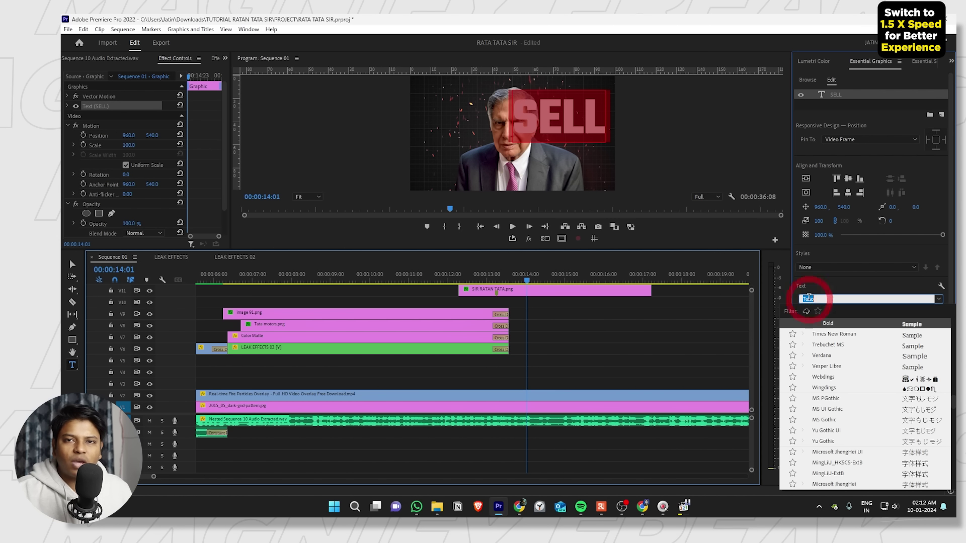
type("SY")
key("BackSpace")
type("UMM")
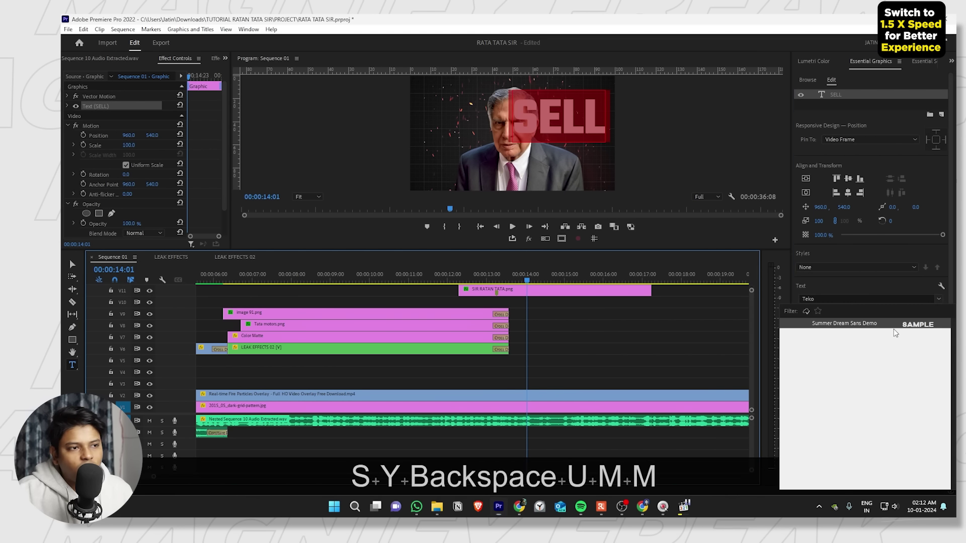
left_click(856, 323)
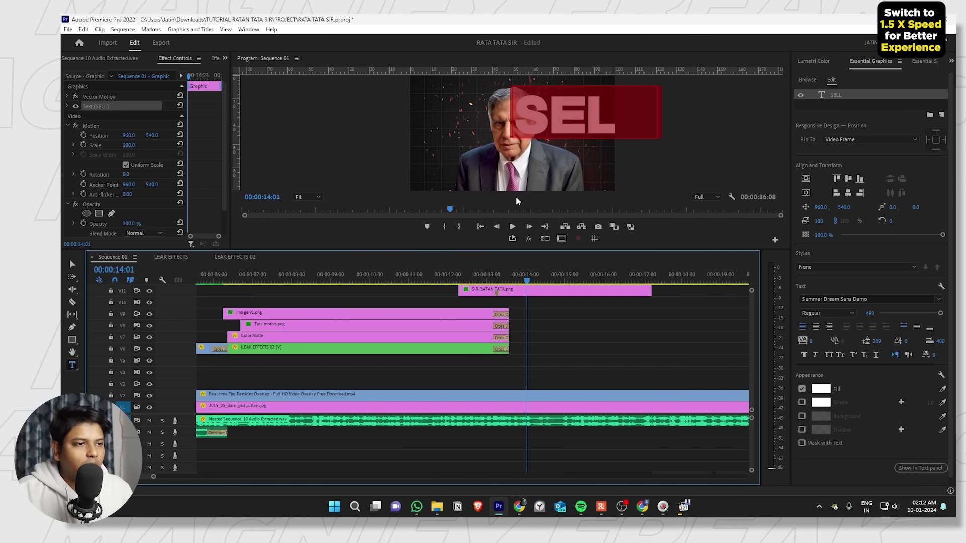
key("Escape")
key("v")
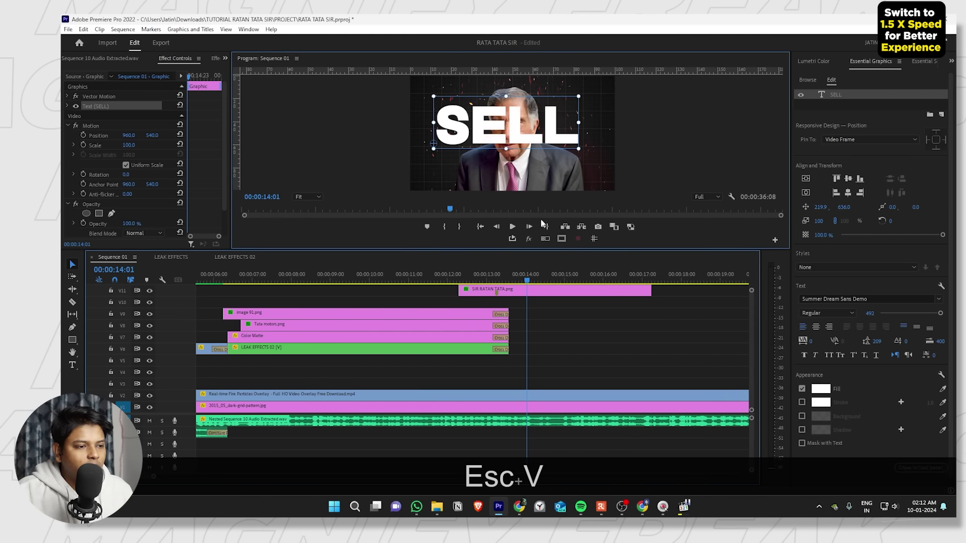
Place the SELL clip on V10, matching the portrait clip's start and end, and centre the text behind the man at about 321, 714.
key("grave")
left_click_drag(532, 222, 464, 239)
key("grave")
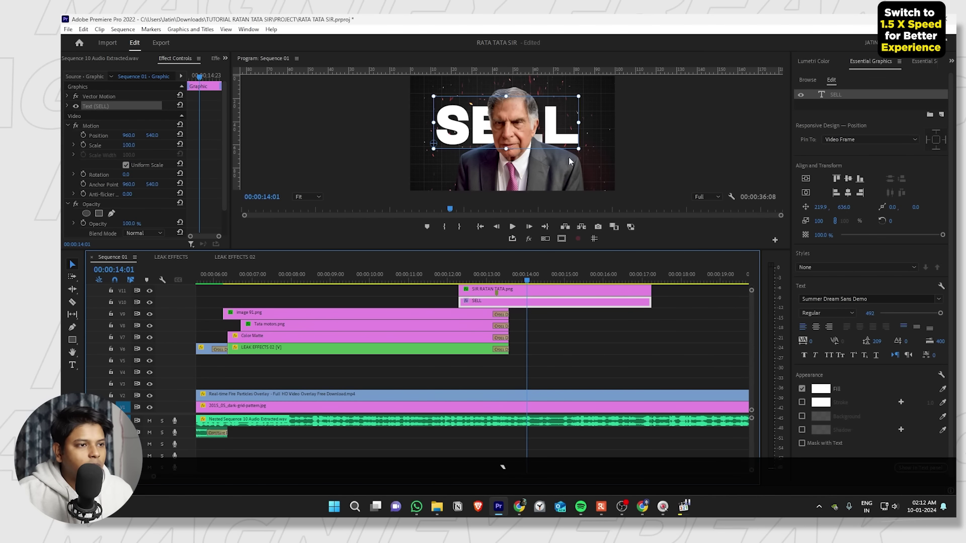
left_click_drag(566, 142, 577, 150)
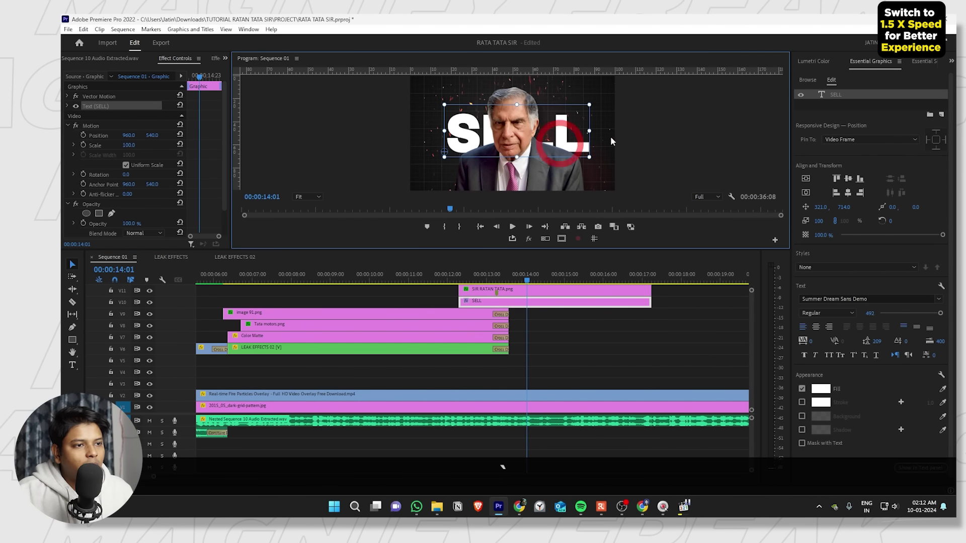
Set the SELL text's fill colour to bright green with hex value FF00.
left_click(822, 392)
left_click(562, 324)
type("F")
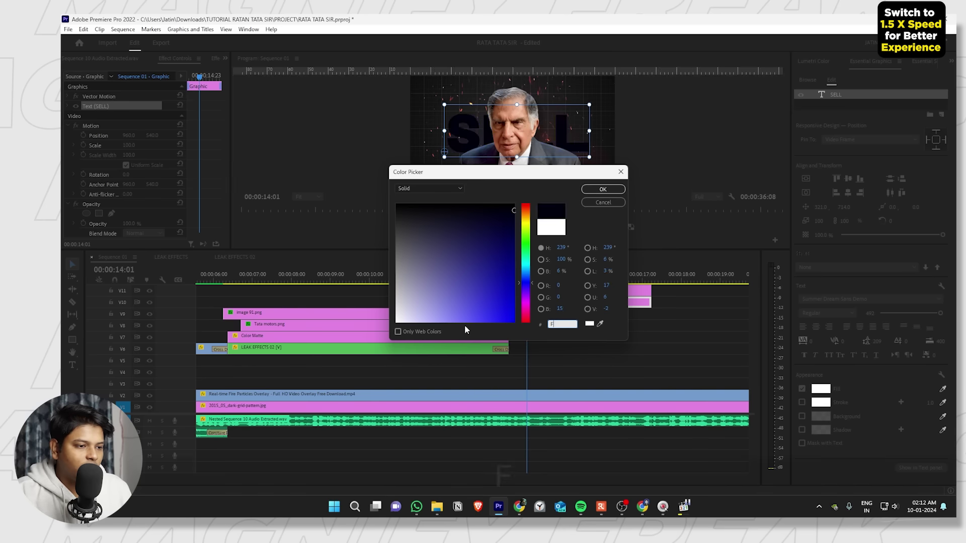
type("FDD")
key("BackSpace")
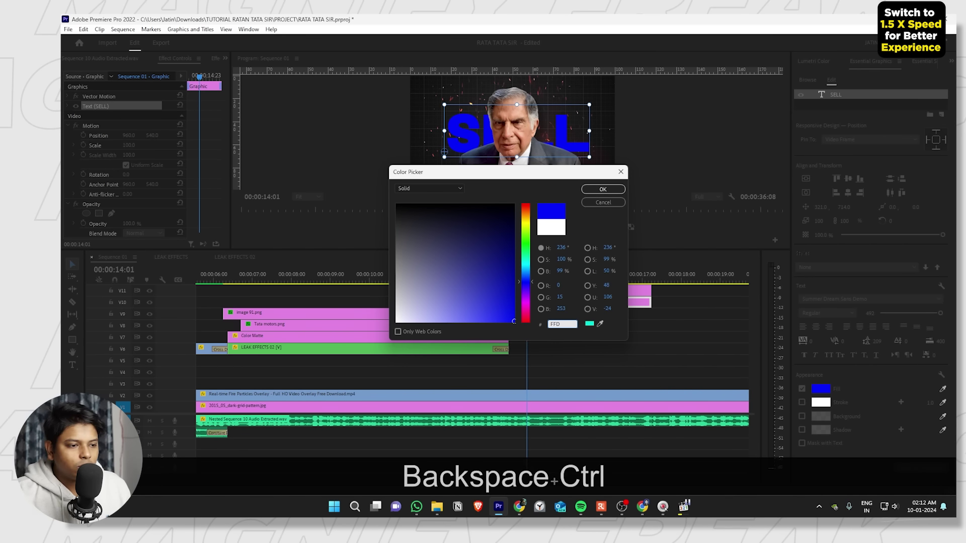
key("ctrl+a")
type("00")
key("BackSpace")
key("BackSpace")
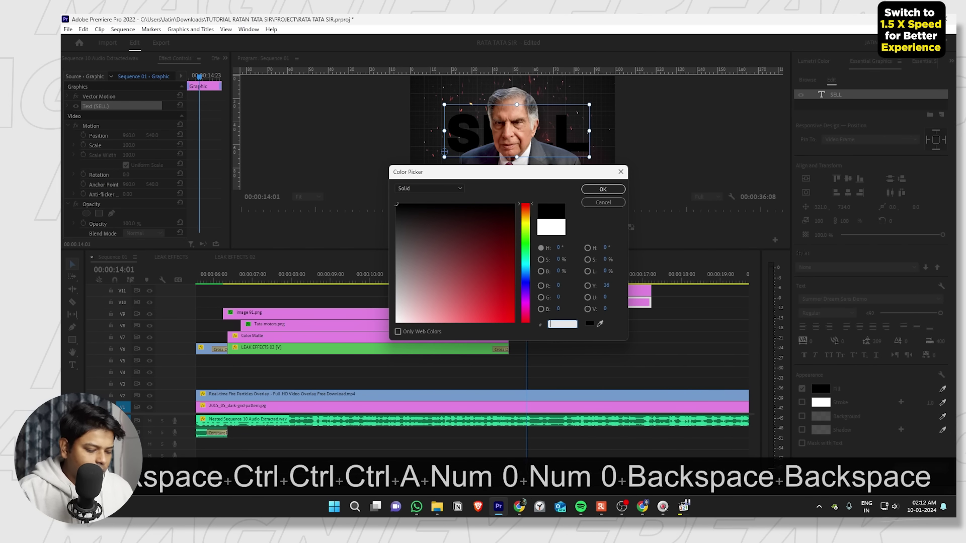
key("BackSpace")
type("FF00")
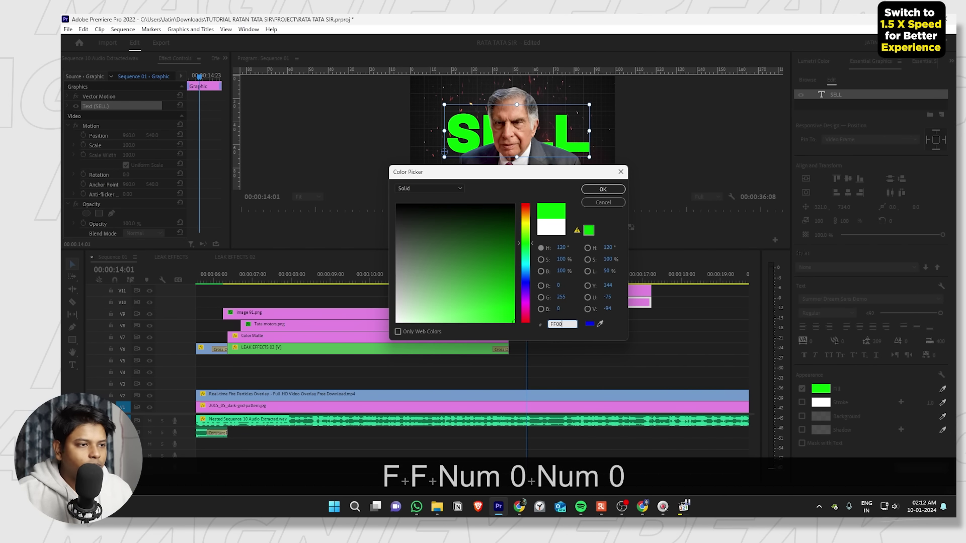
key("Return")
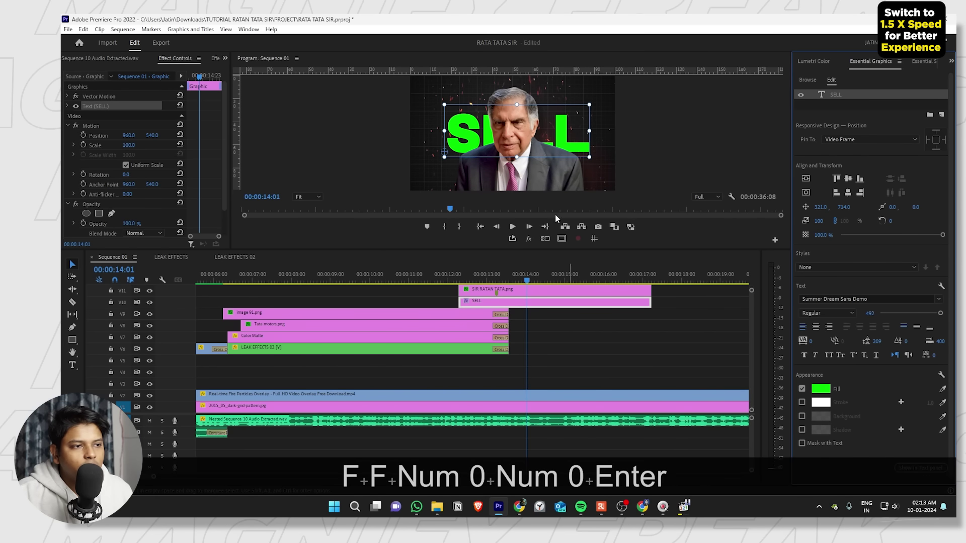
left_click(557, 137)
left_click(626, 336)
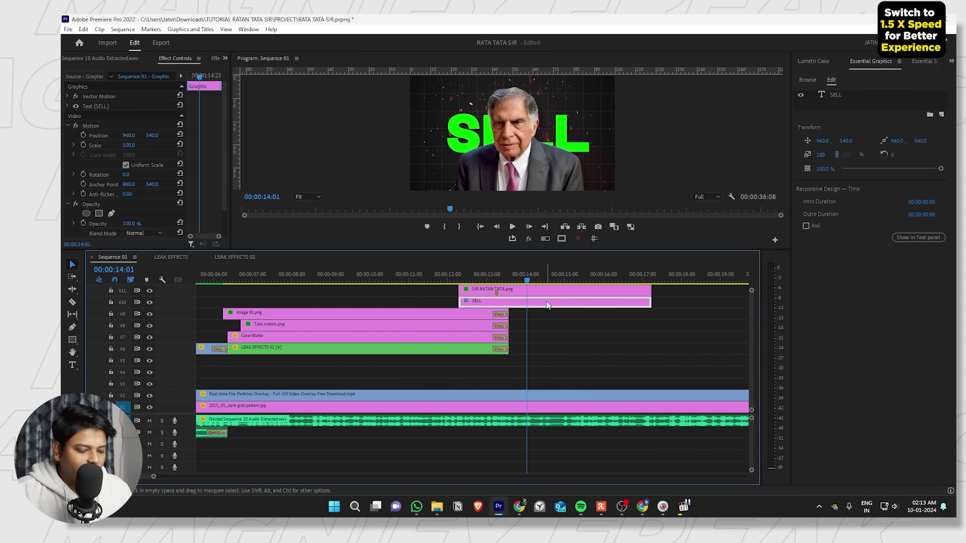
Find the VR Glow effect and apply it to the SELL clip.
key("shift+7")
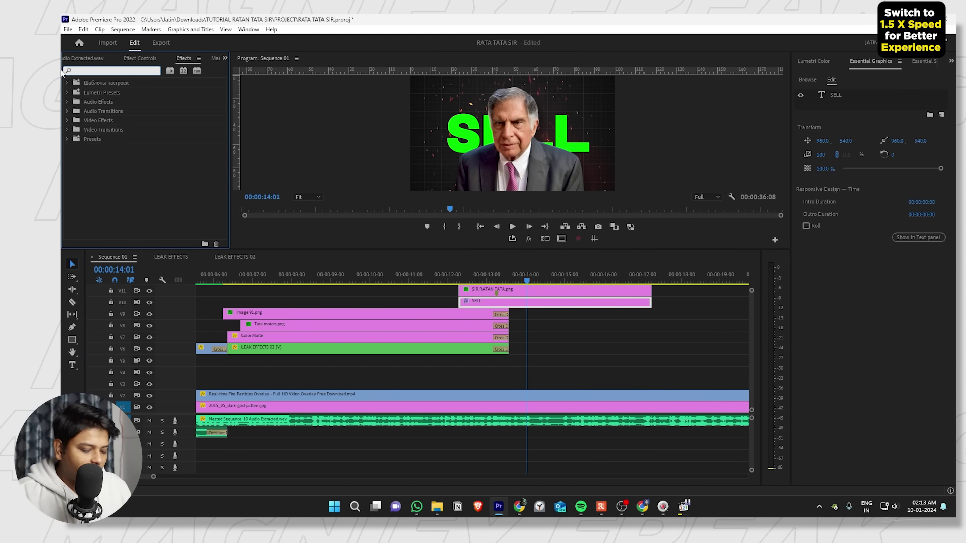
type("VR GLO")
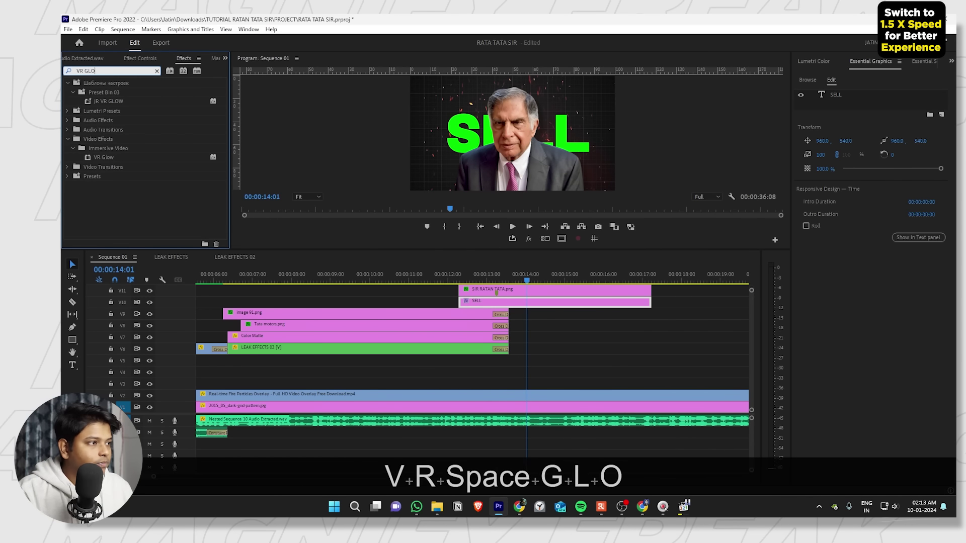
type("W")
left_click_drag(105, 157, 543, 306)
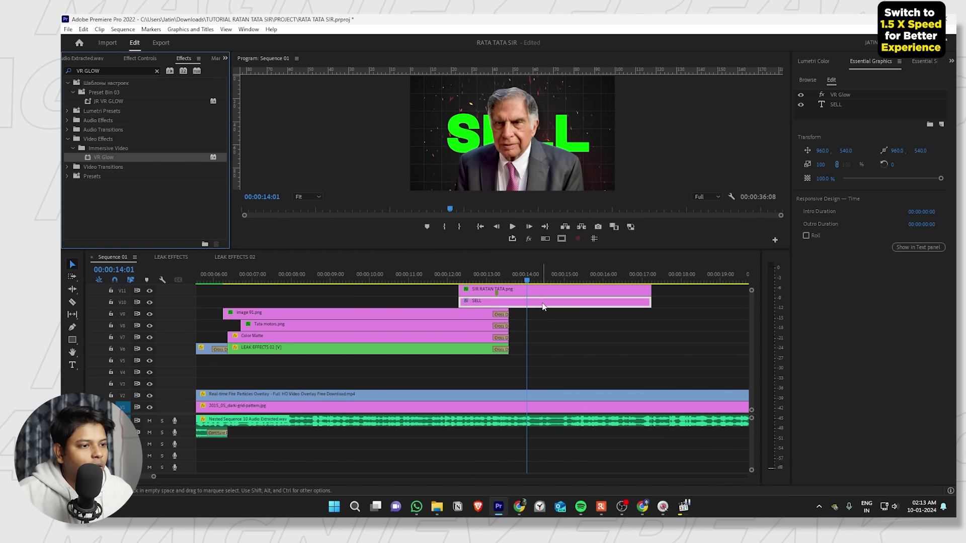
left_click(544, 301)
Set the VR Glow luma threshold to 0.00 and preview the glowing text in full screen.
key("shift+5")
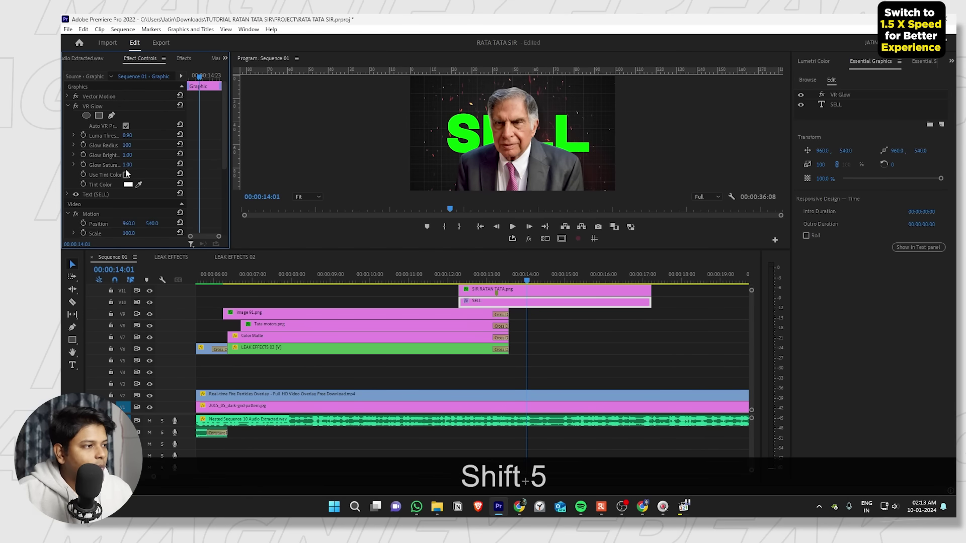
left_click_drag(127, 135, 101, 136)
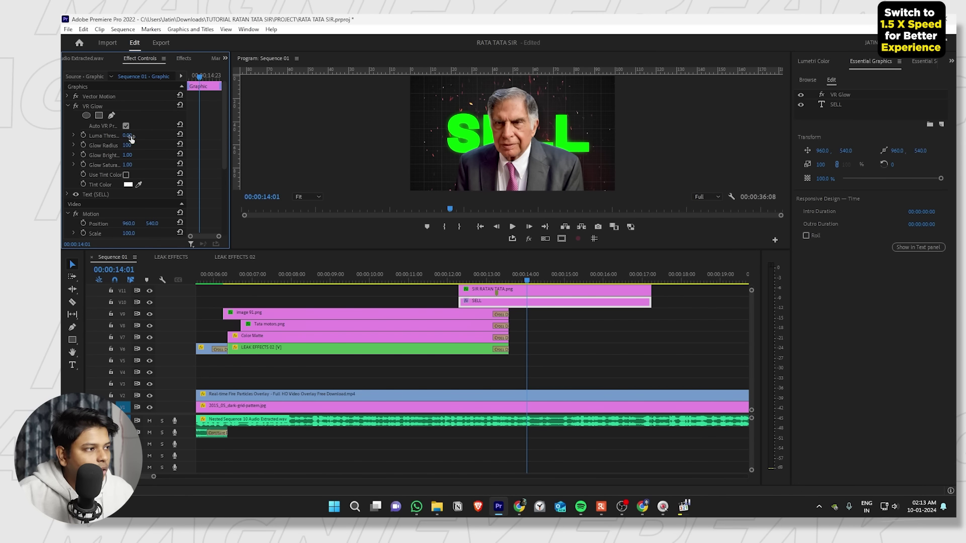
key("space")
key("ctrl+grave")
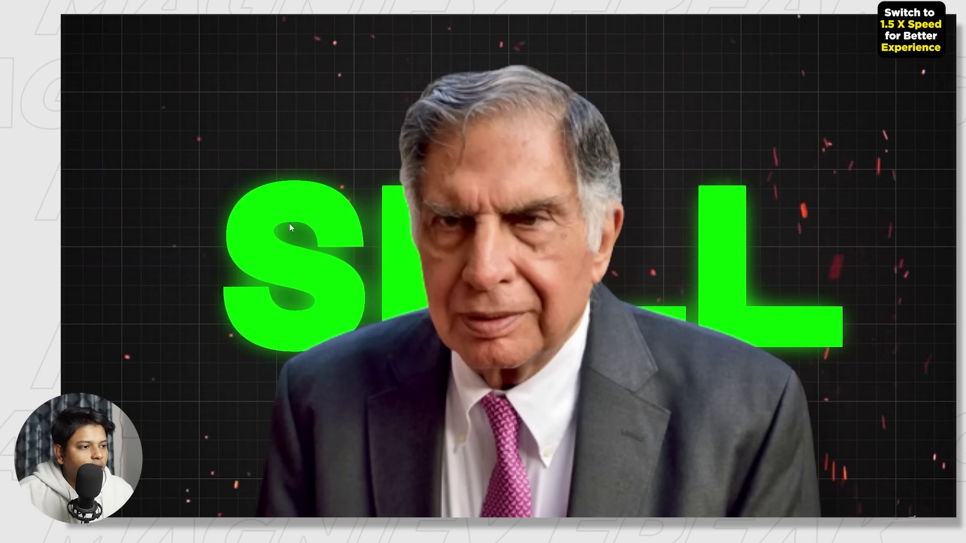
key("ctrl+grave")
key("space")
Move the playhead to 00:00:13:18 and render the sequence's previews.
scroll(511, 302, "down", 2, "alt")
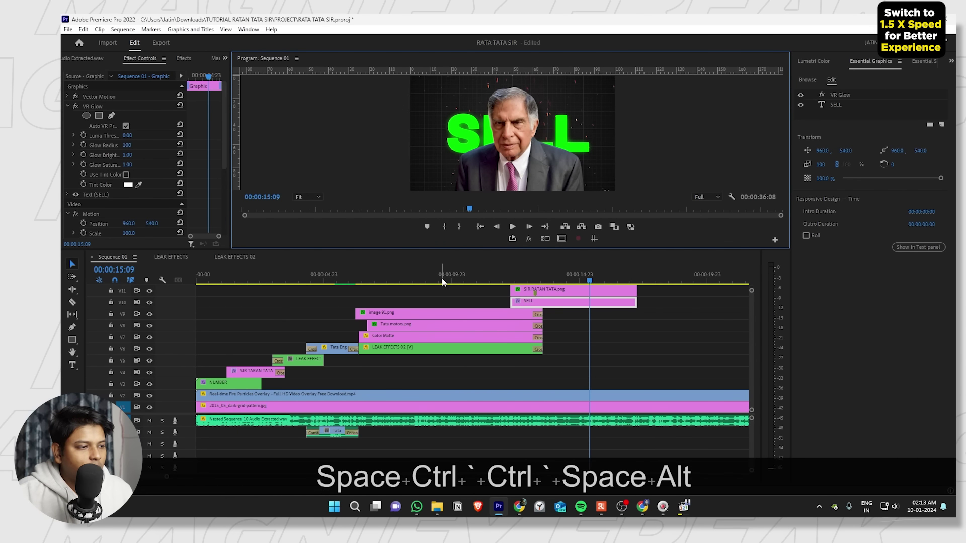
left_click_drag(511, 274, 548, 275)
left_click(626, 344)
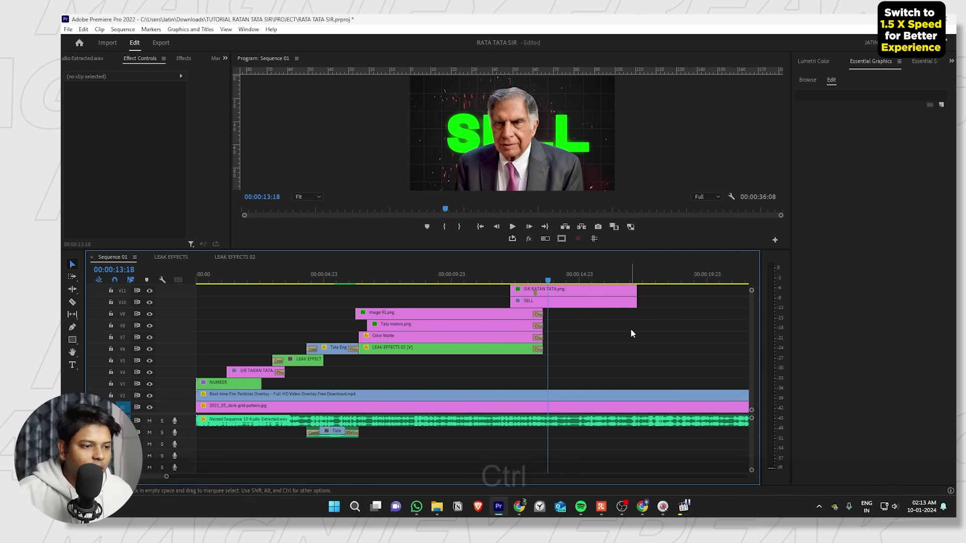
key("ctrl+KP_0")
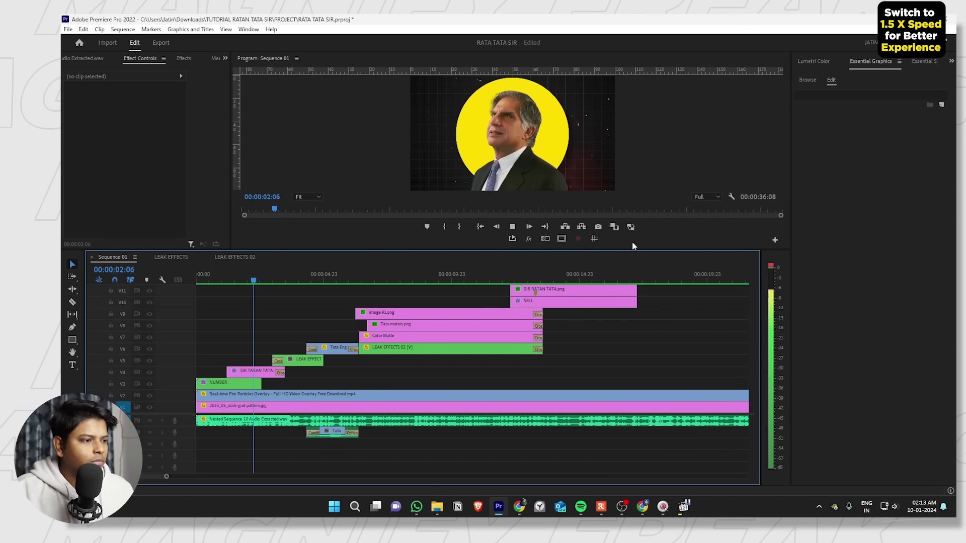
Review the rendered sequence's playback, partly in full screen, through the SELL text behind the portrait to about 00:00:15:19.
key("ctrl+grave")
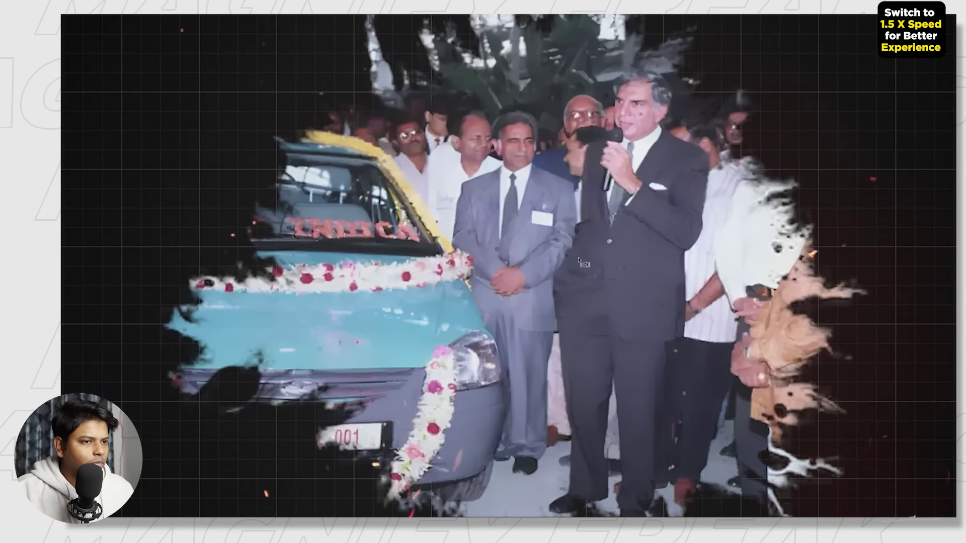
key("ctrl+grave")
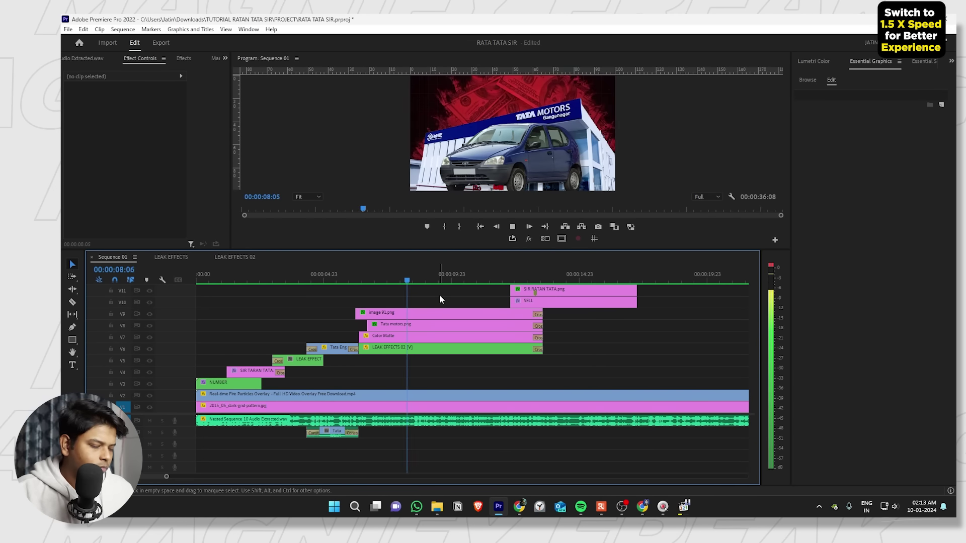
scroll(459, 299, "up", 1, "alt")
scroll(459, 299, "up", 1, "alt")
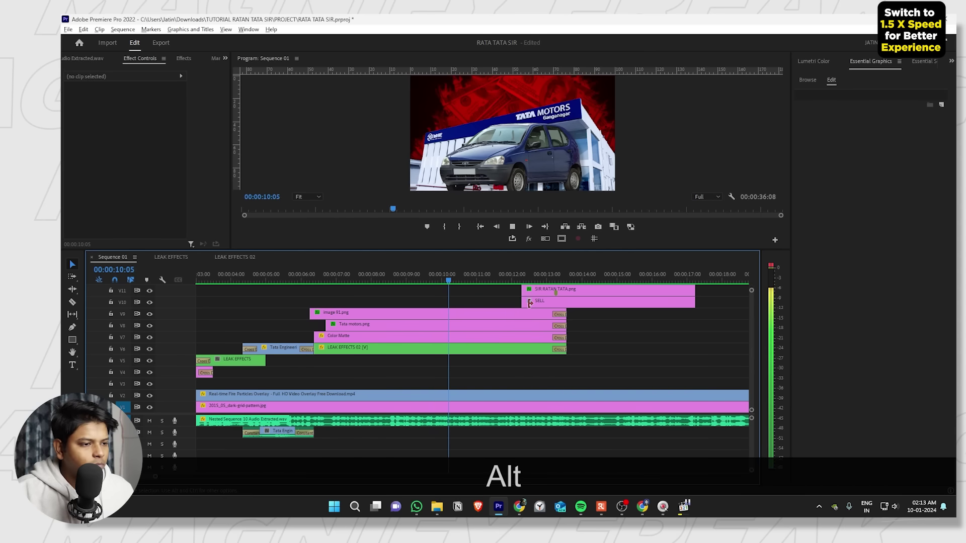
scroll(623, 322, "up", 1, "alt")
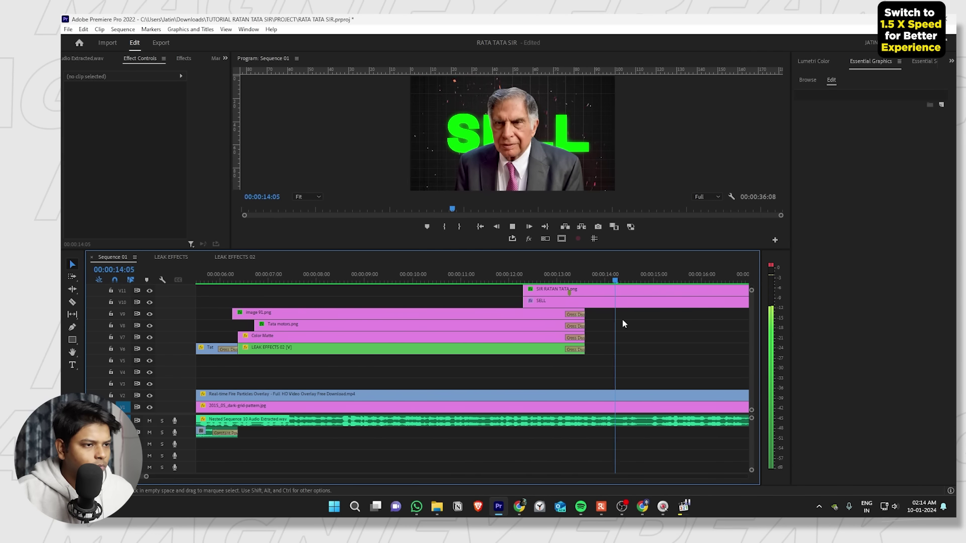
scroll(511, 325, "down", 2, "alt")
key("space")
left_click(624, 407)
key("space")
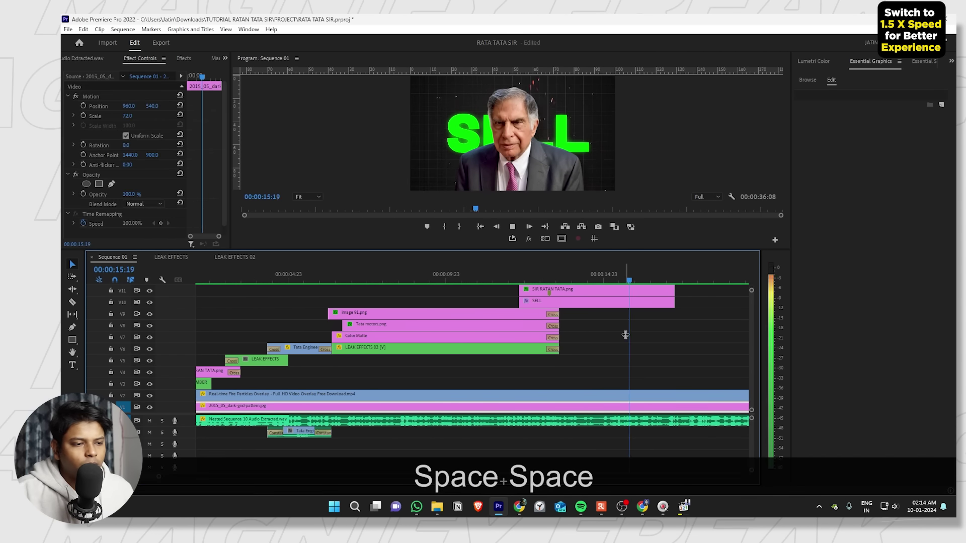
Move the exit position keyframes of the SIR RATAN TATA.png portrait later, and play the exit from 00:00:16:03.
scroll(650, 319, "up", 2, "alt")
key("space")
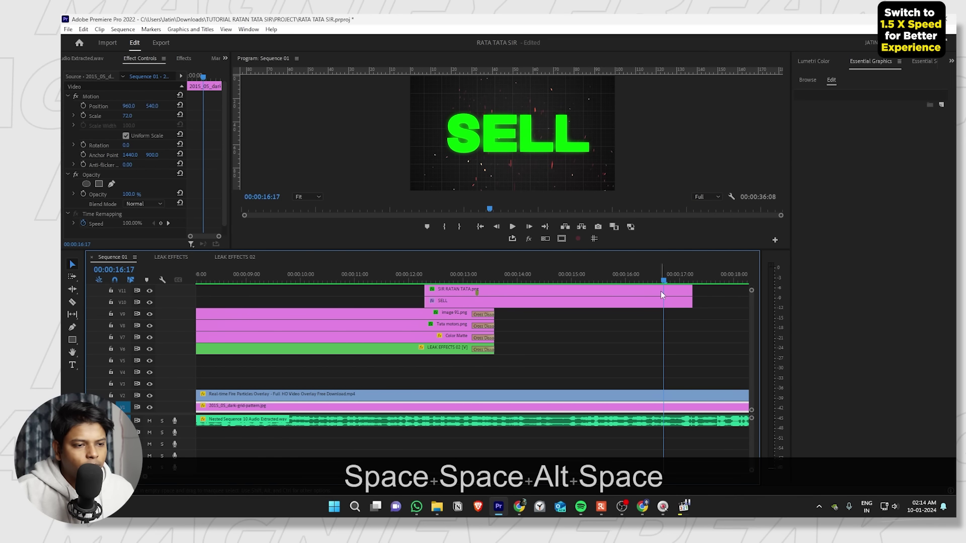
left_click(674, 303)
key("grave")
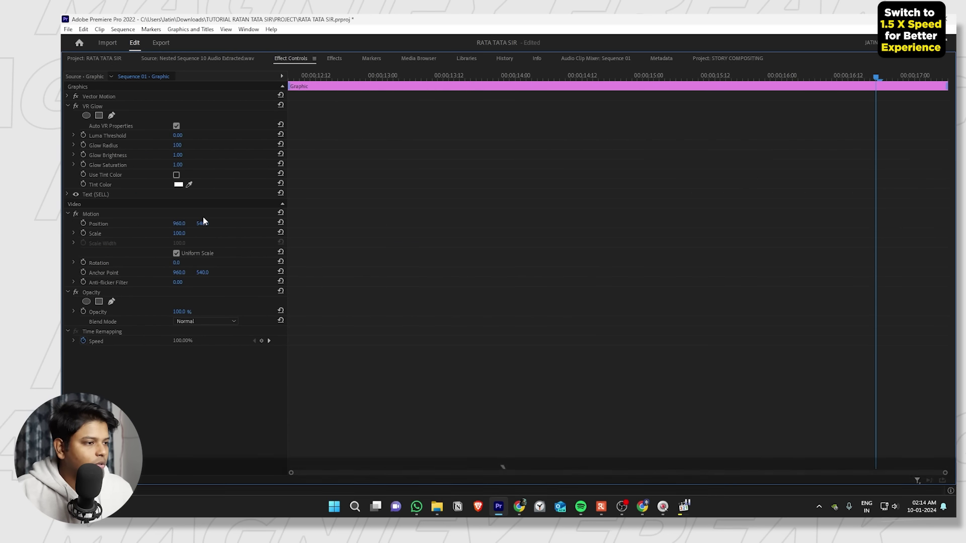
key("grave")
left_click(624, 289)
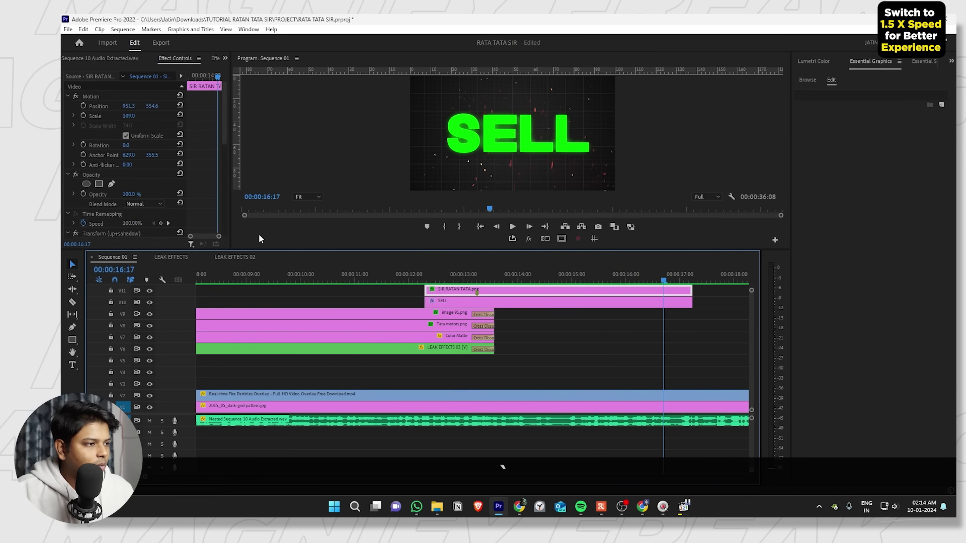
left_click(228, 180)
key("grave")
left_click_drag(760, 263, 843, 265)
key("grave")
left_click(632, 276)
key("space")
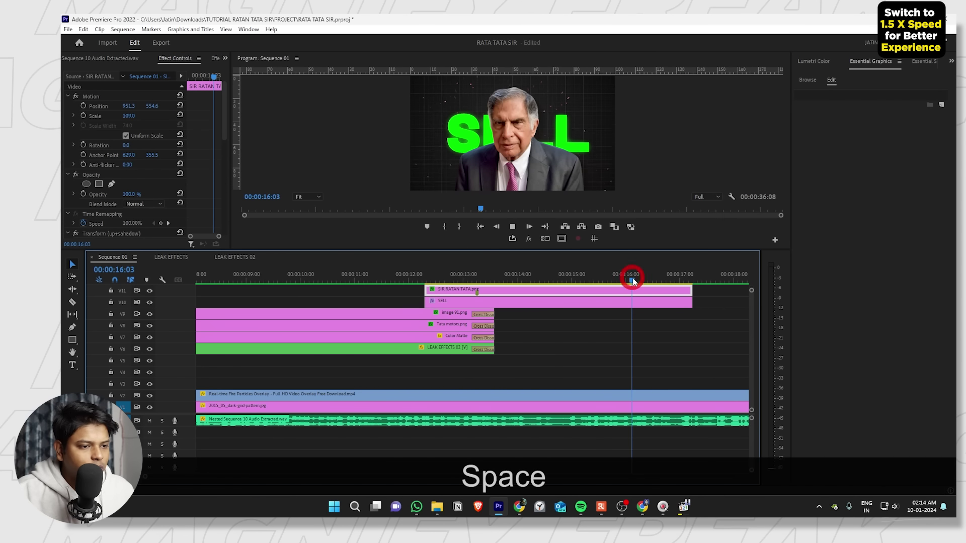
Add a Cross Dissolve to the end of the SELL clip.
left_click(665, 306)
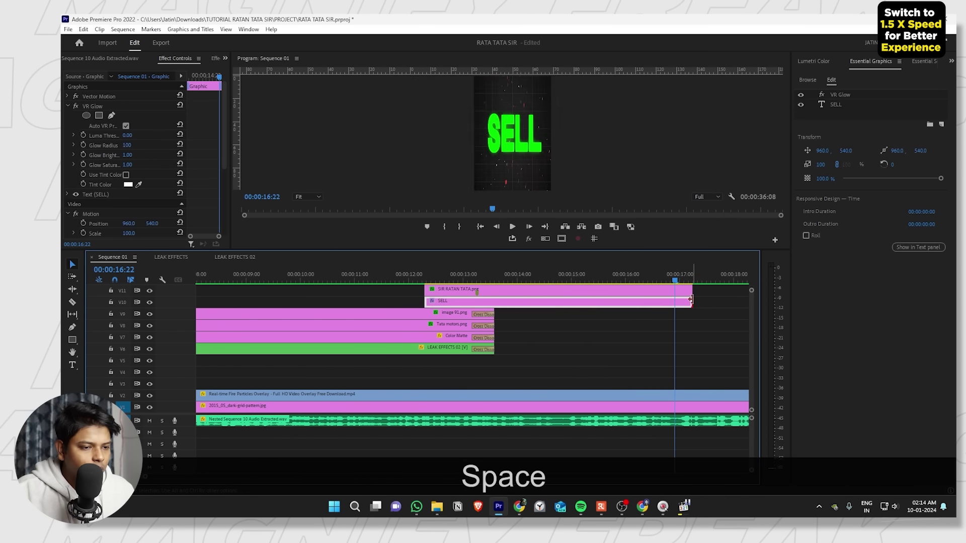
left_click(701, 300)
key("ctrl+d")
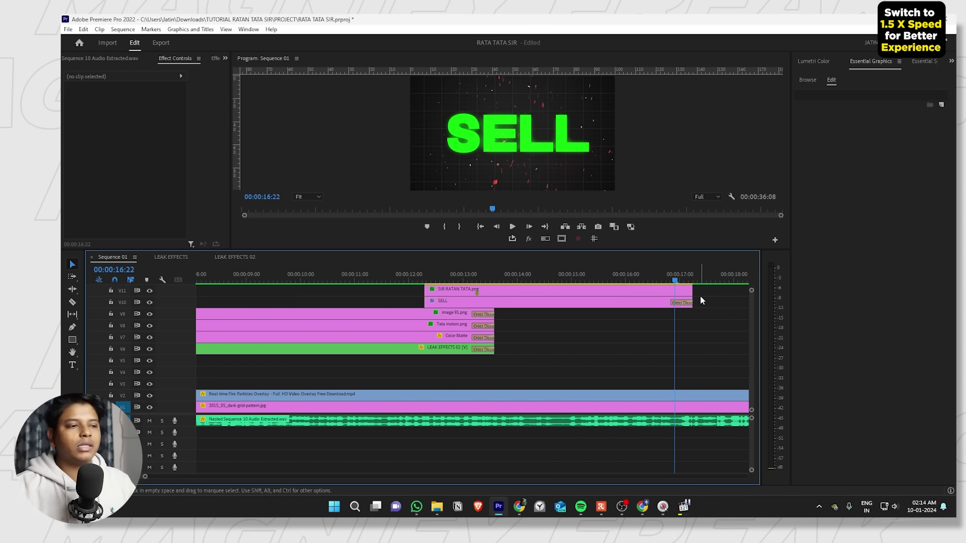
Trim the ends of the portrait and SELL clips to about 00:00:16:22 and delete the SELL clip's Cross Dissolve.
scroll(675, 331, "down", 5, "alt")
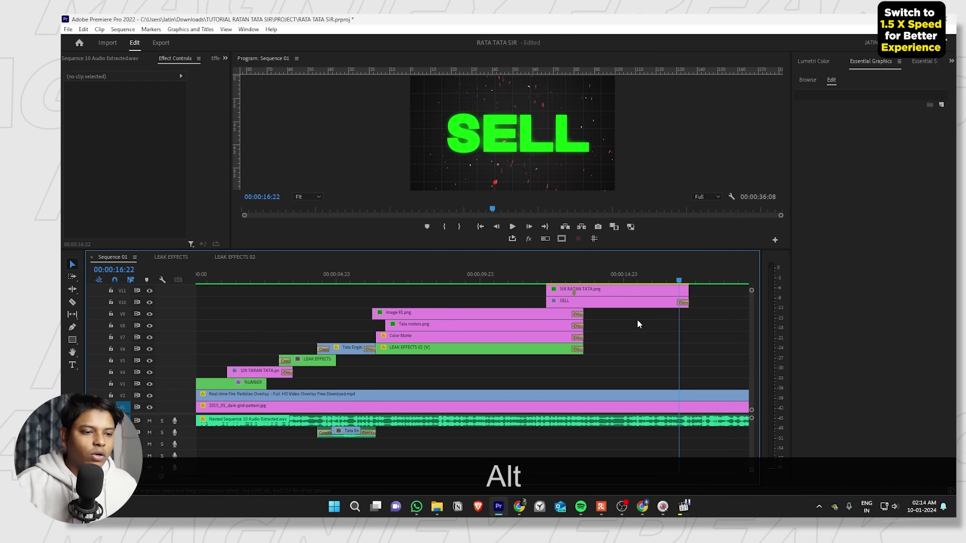
scroll(637, 324, "up", 6, "alt")
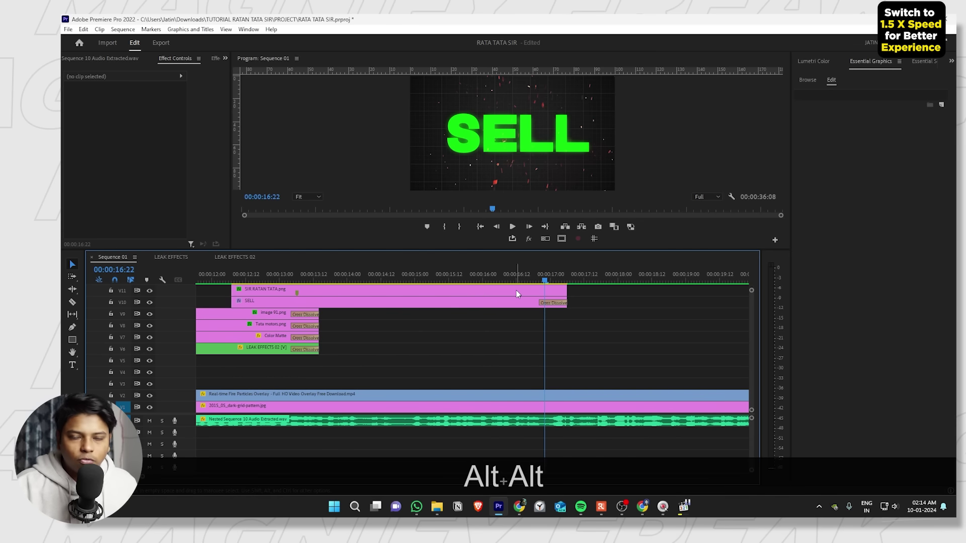
left_click_drag(562, 302, 527, 281)
left_click(519, 280)
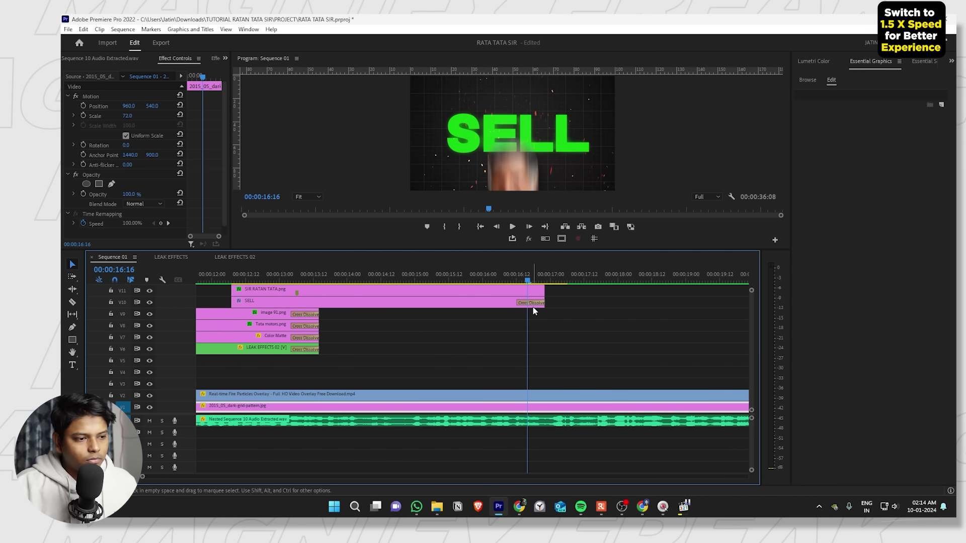
left_click(534, 303)
key("Delete")
left_click(625, 294)
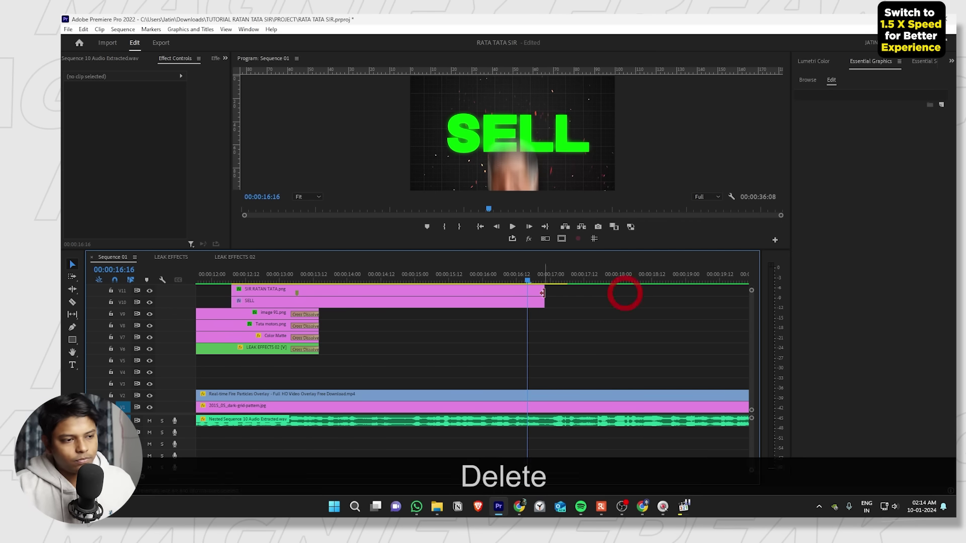
Delete the two exit keyframes of the portrait's Transform position and check its last frames up to 00:00:16:19.
left_click(534, 291)
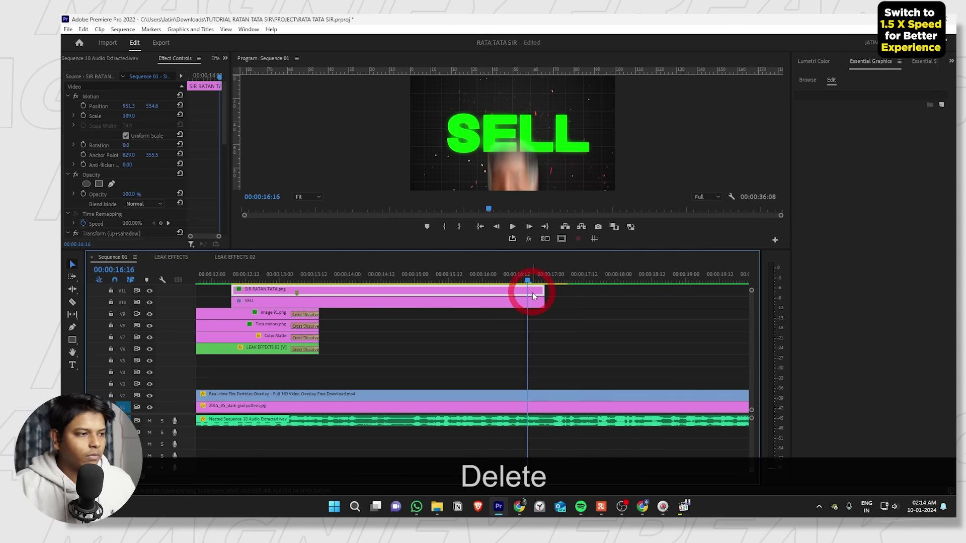
key("grave")
key("grave")
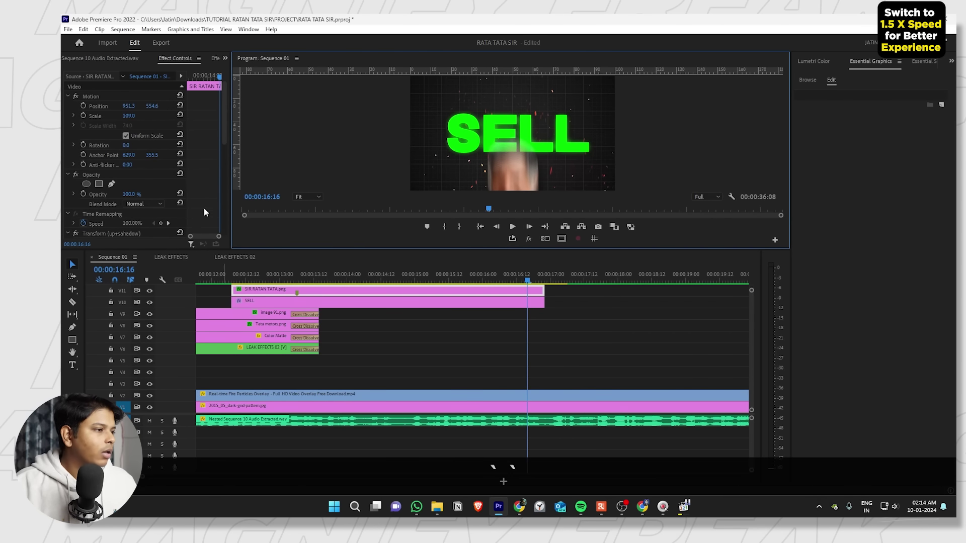
left_click(215, 183)
key("grave")
scroll(382, 159, "down", 5)
key("grave")
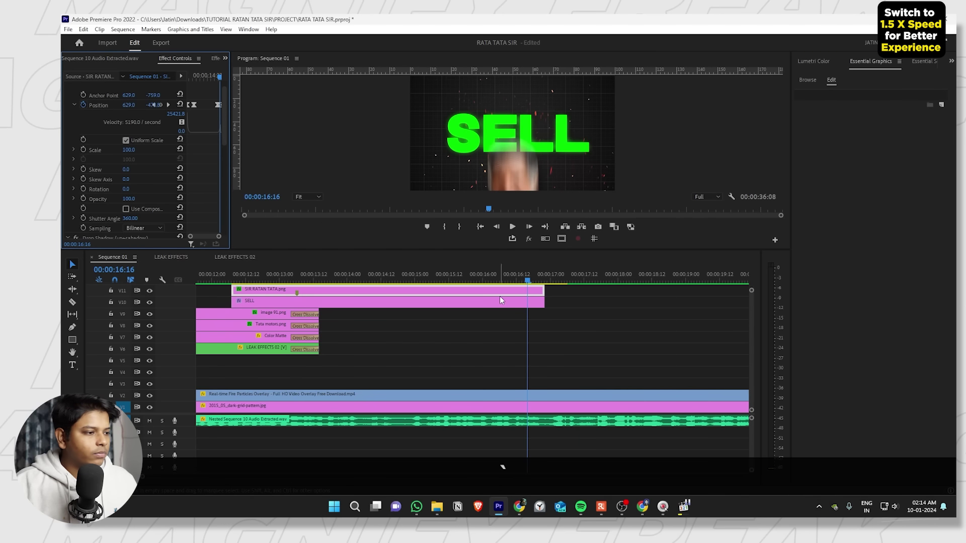
key("grave")
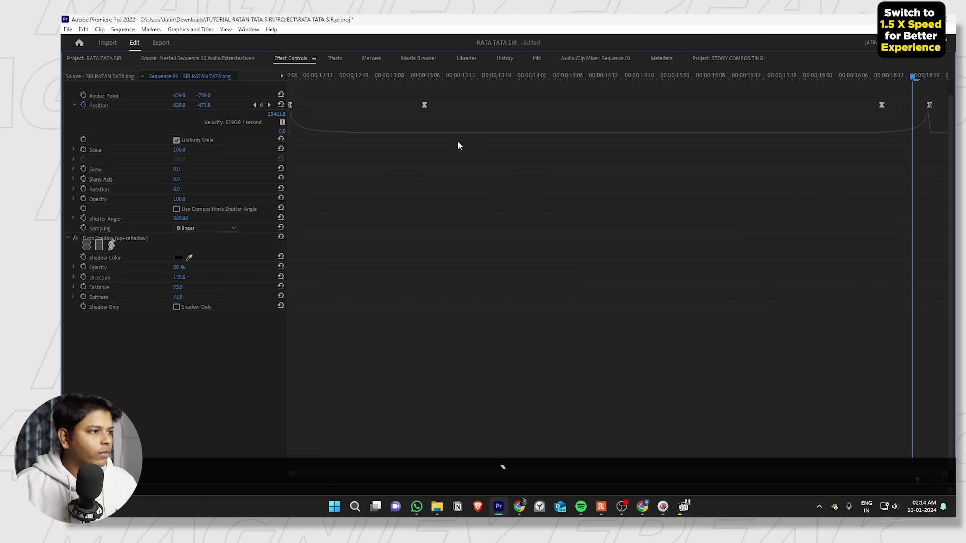
scroll(443, 137, "up", 5)
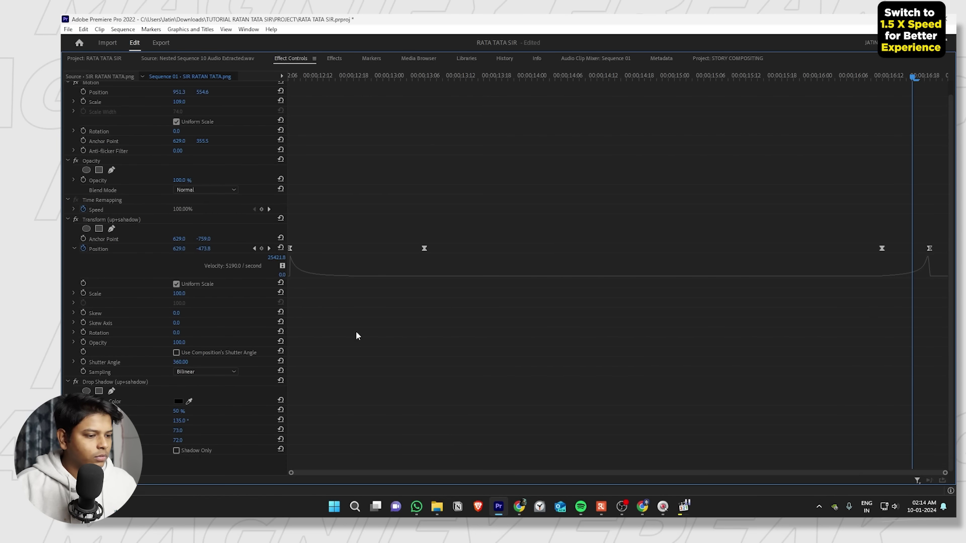
left_click_drag(762, 208, 937, 285)
key("Delete")
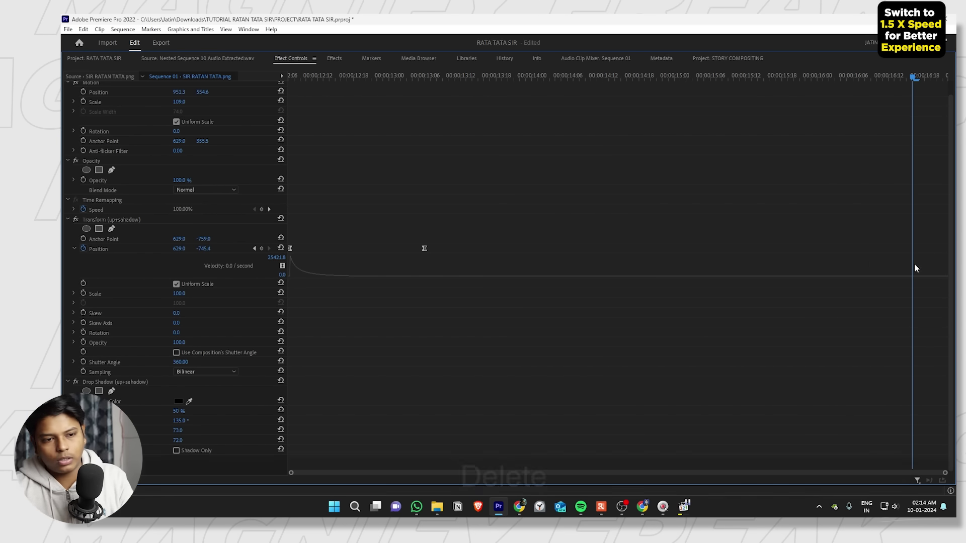
key("grave")
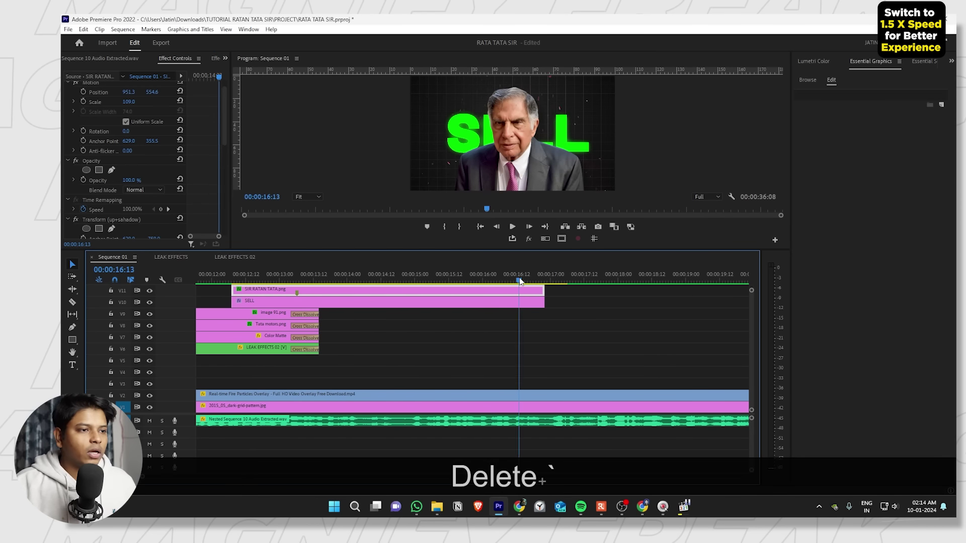
key("Right")
left_click(599, 297)
scroll(599, 300, "down", 1, "alt")
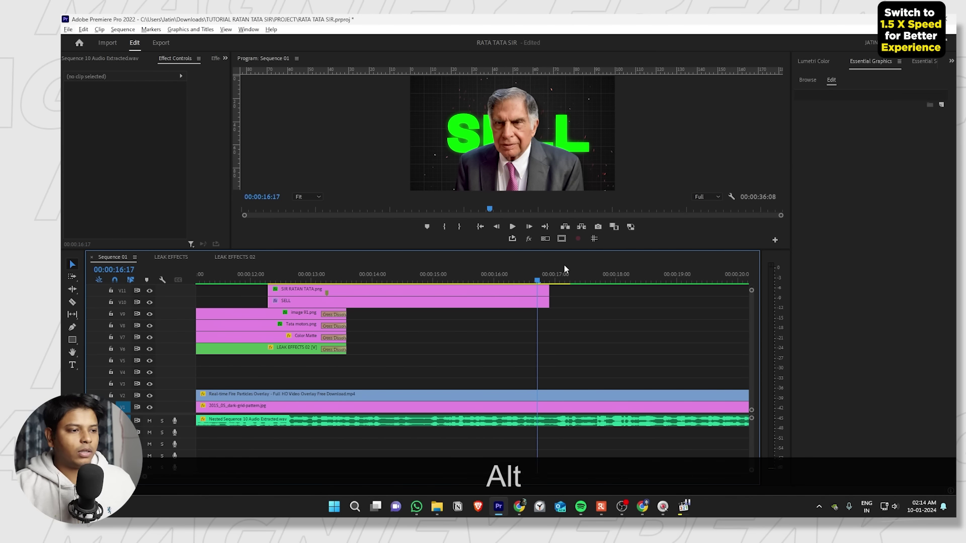
key("Right")
key("Right")
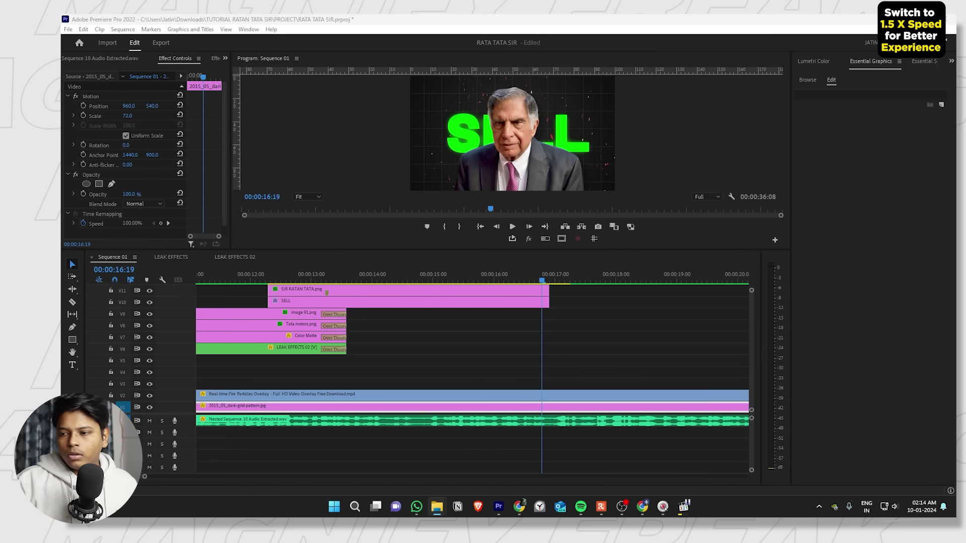
Place bill ford.png directly after the SELL clip, scale it to 108.8 and position it at 960.0, 614.3.
left_click_drag(730, 282, 578, 281)
key("v")
left_click(529, 116)
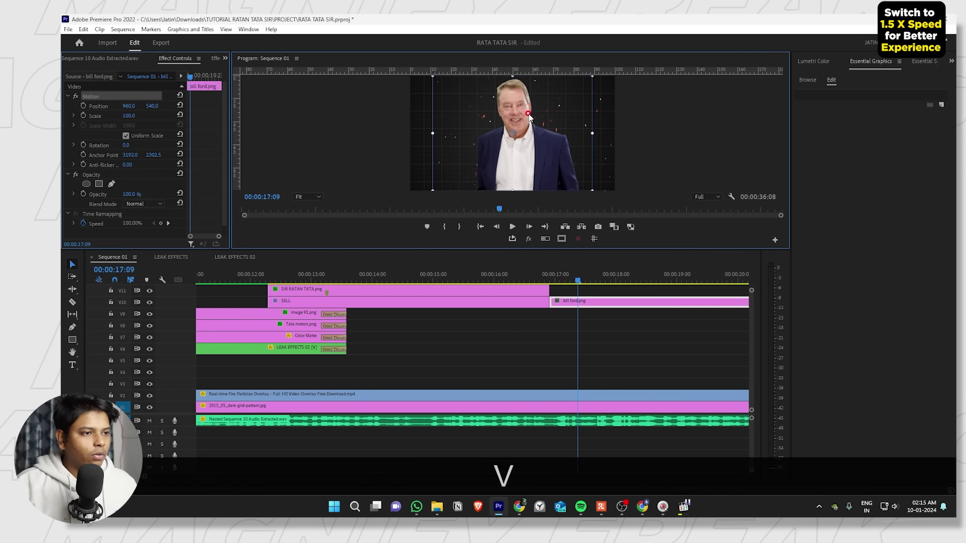
left_click_drag(592, 134, 545, 137)
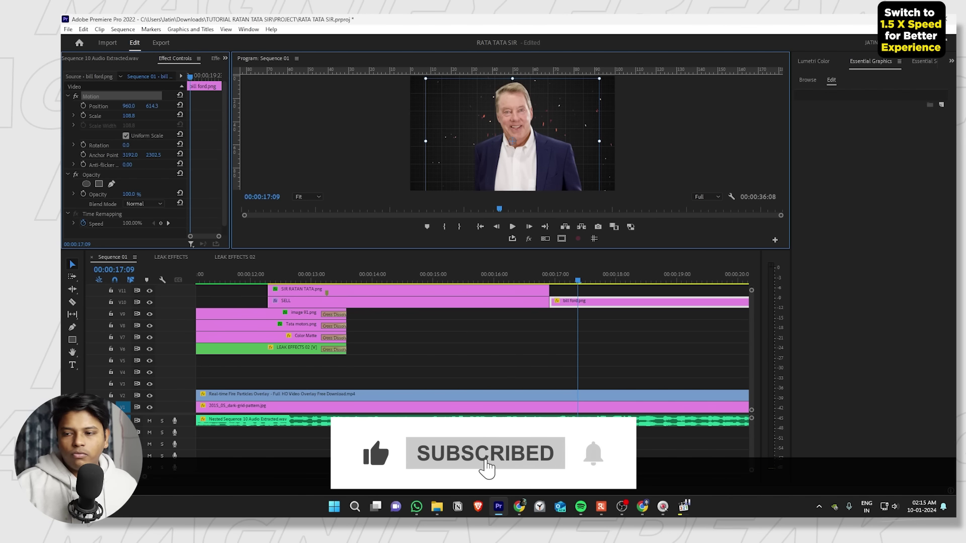
Place ford.png on the track beneath bill ford.png and scale the logo down slightly behind the man.
left_click_drag(684, 286, 596, 317)
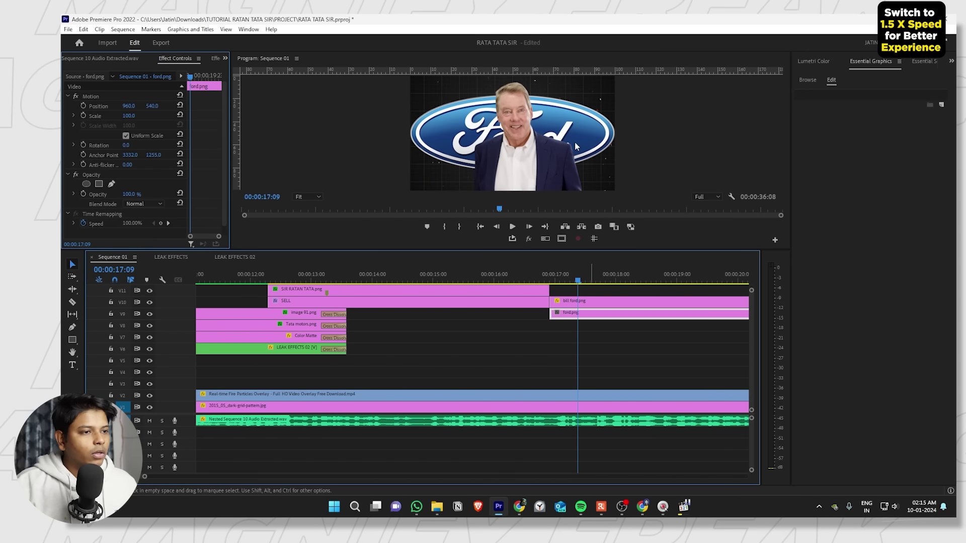
left_click(582, 134)
left_click(601, 315)
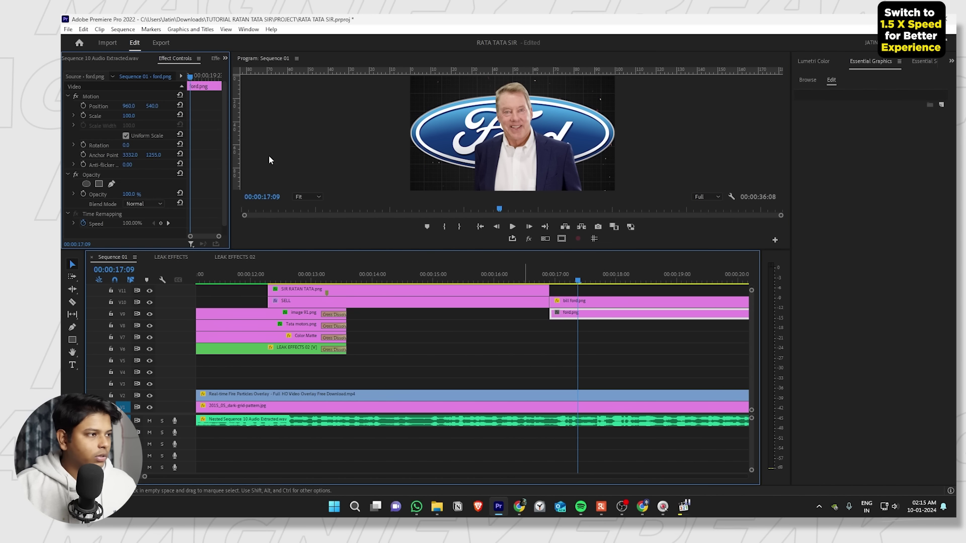
left_click(101, 97)
left_click(615, 133)
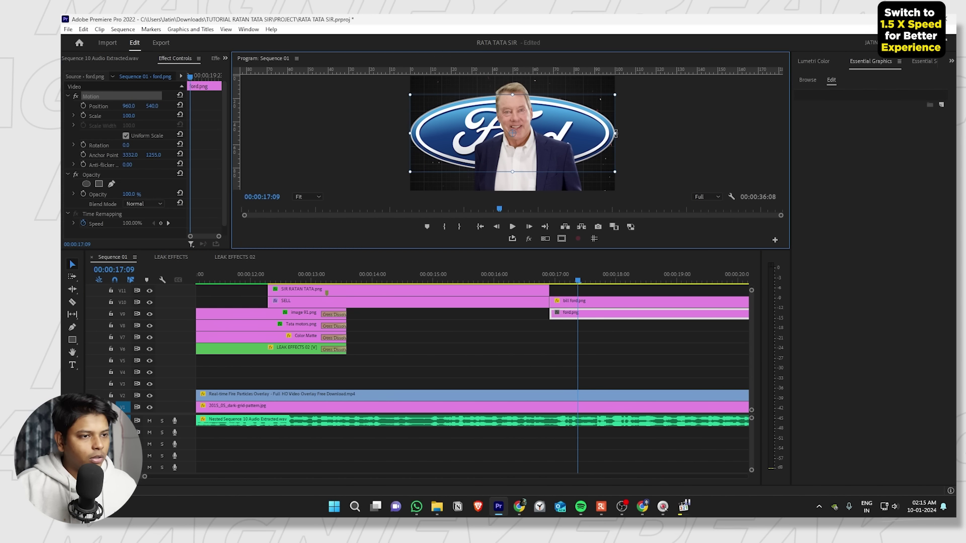
left_click_drag(616, 134, 592, 134)
Move bill ford.png and ford.png up one track to V11 and V10, and play the cut from 00:00:16:16.
left_click(536, 282)
key("grave")
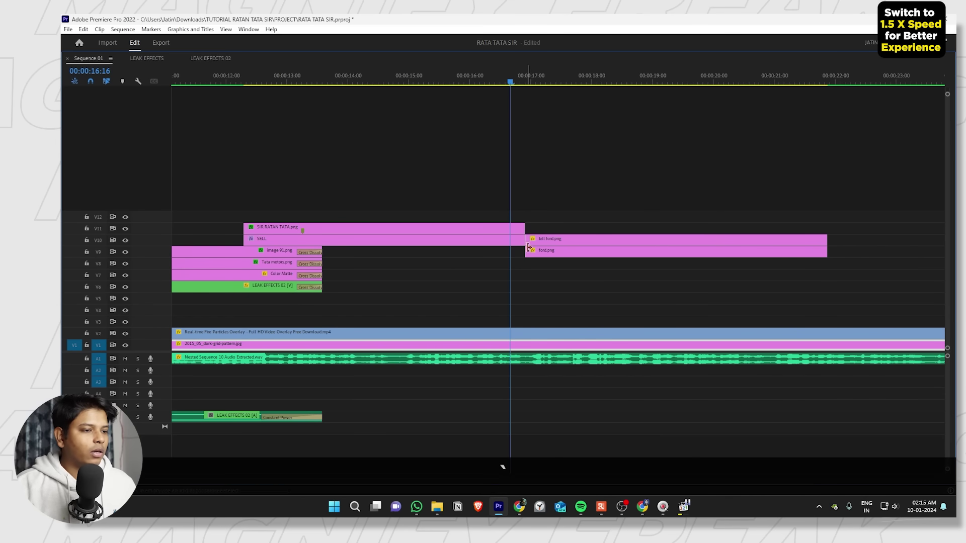
left_click_drag(555, 240, 556, 231)
key("grave")
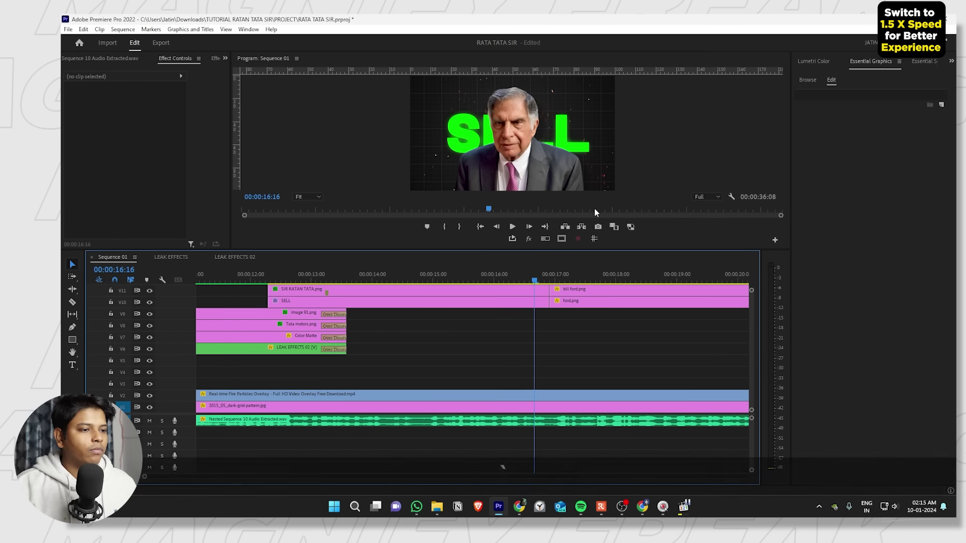
key("space")
key("space")
key("grave")
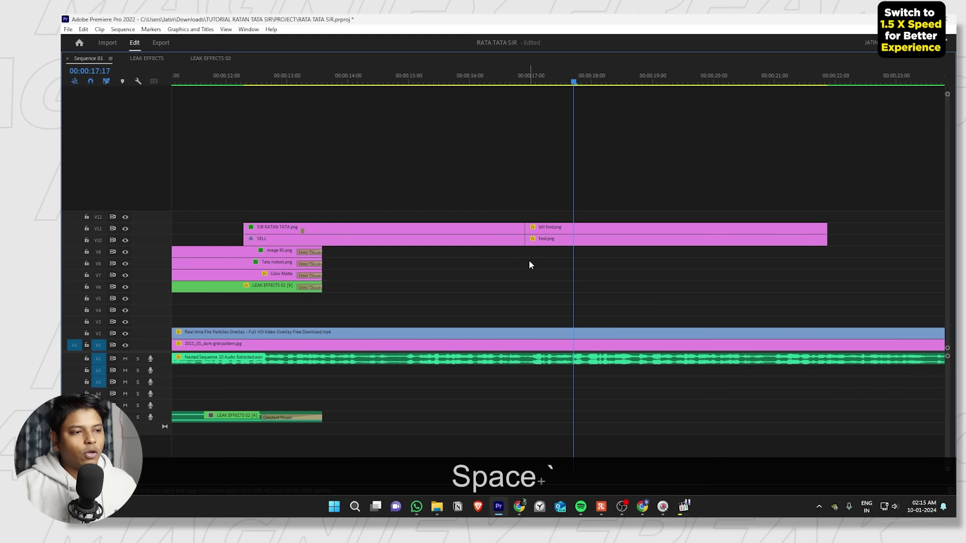
key("grave")
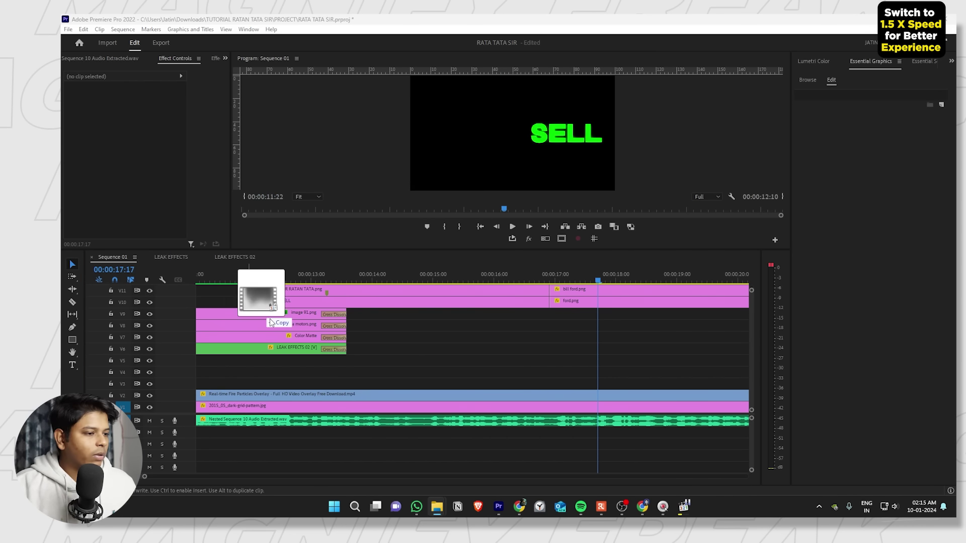
Place the Flash Transition Overlay.mp4 clip on V5 and add a clip marker at its bright flash frame at 00:00:15:05.
left_click_drag(276, 324, 421, 361)
left_click(418, 280)
left_click_drag(419, 283, 446, 285)
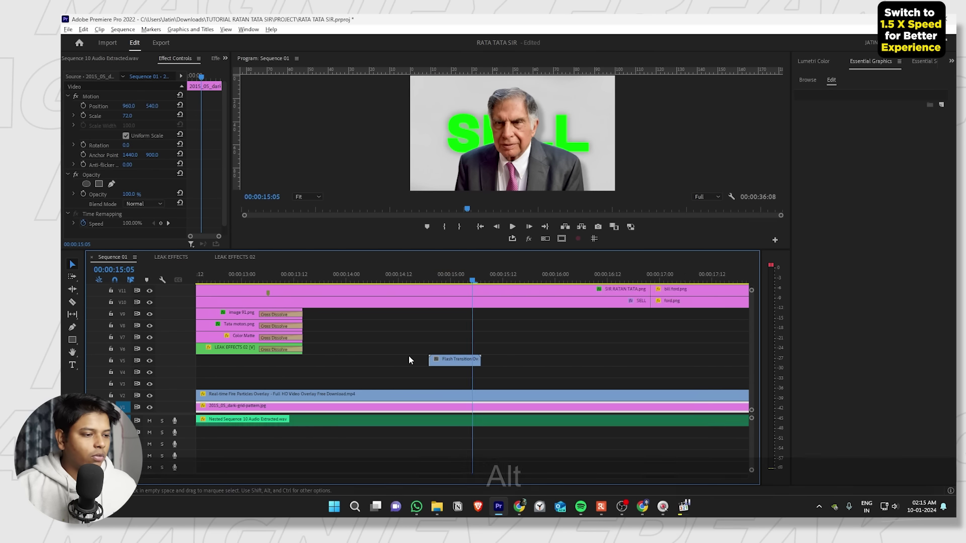
scroll(409, 355, "up", 3)
left_click(503, 365)
key("m")
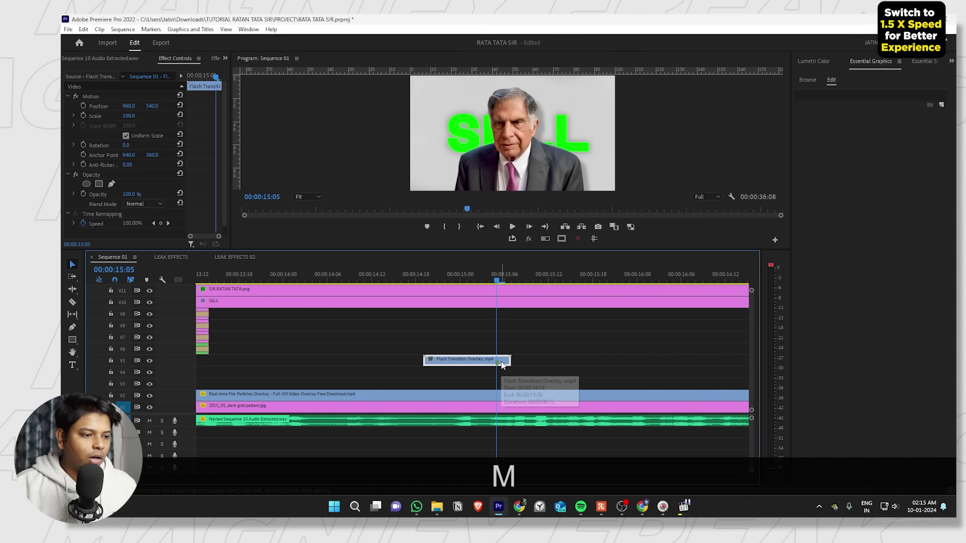
left_click(524, 356)
left_click(494, 361)
Move the flash overlay to V12 with its marker on the cut to the Ford clips, and set the playhead to 00:00:16:22.
scroll(493, 361, "down", 3)
scroll(450, 360, "down", 2)
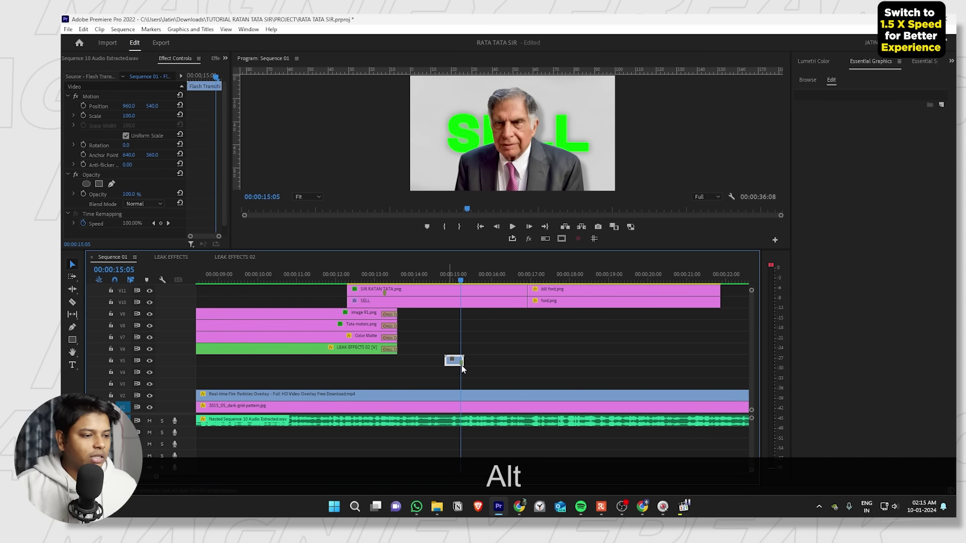
key("grave")
left_click_drag(433, 305, 497, 217)
scroll(504, 221, "up", 5)
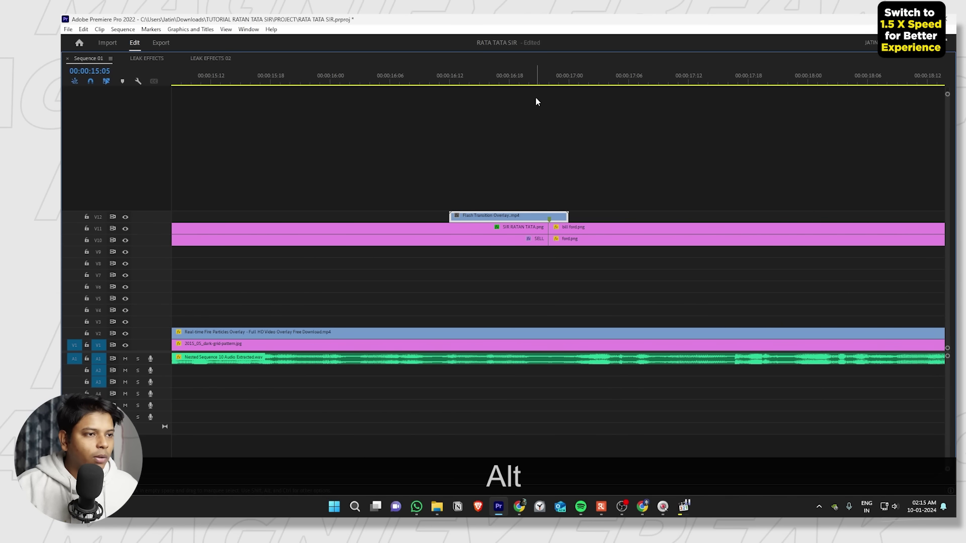
left_click_drag(536, 81, 550, 83)
key("grave")
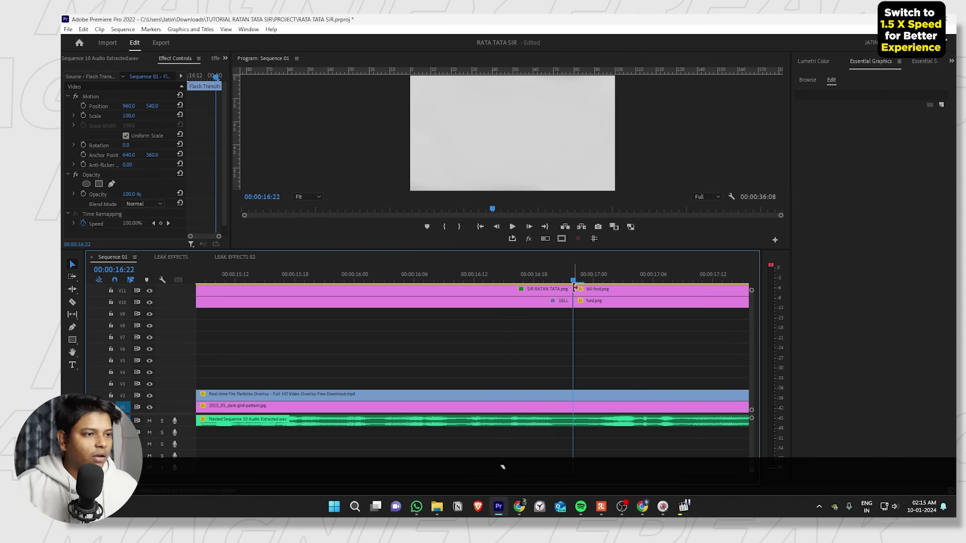
Set the flash overlay clip's blend mode to Screen.
key("grave")
key("grave")
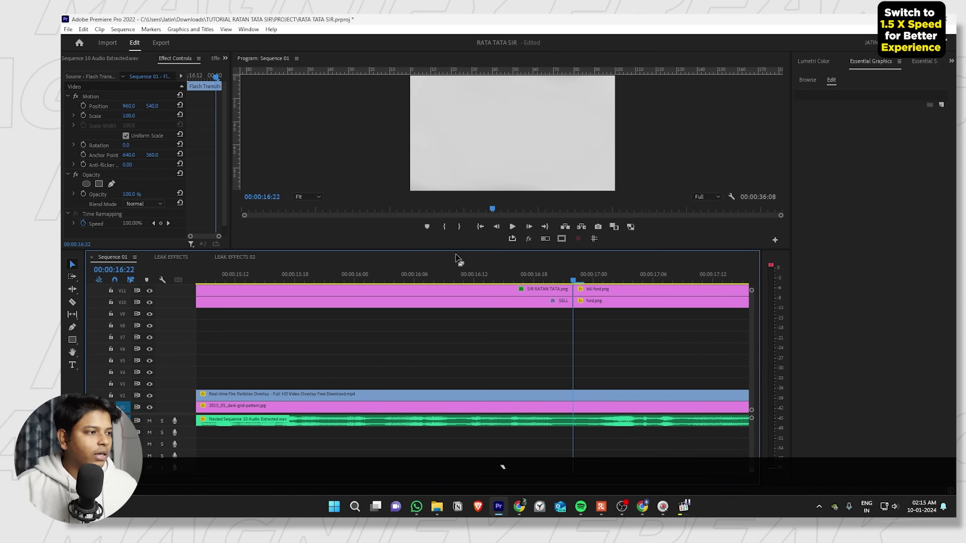
left_click(137, 204)
left_click(156, 296)
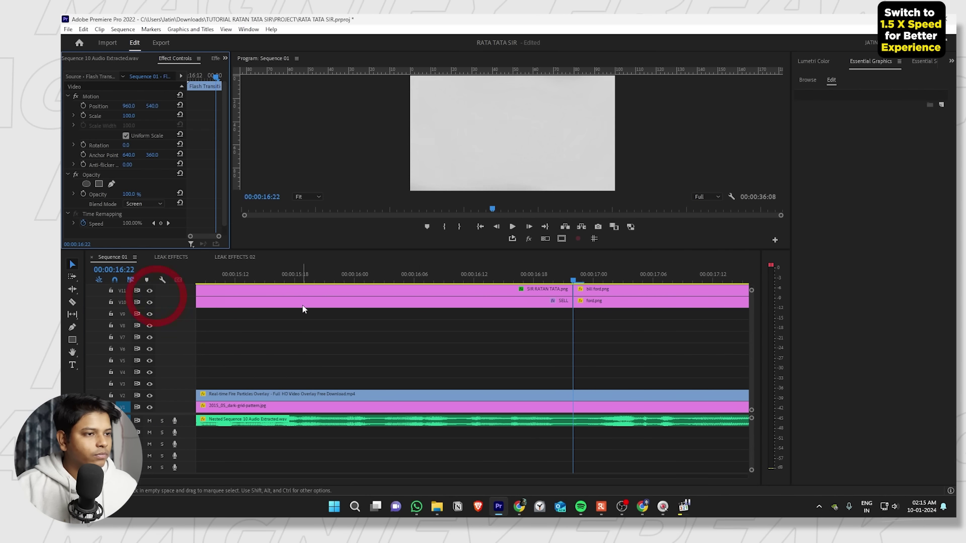
Play back the flash-covered cut from the SELL shot to the Bill Ford and Ford logo shot.
left_click(489, 271)
key("space")
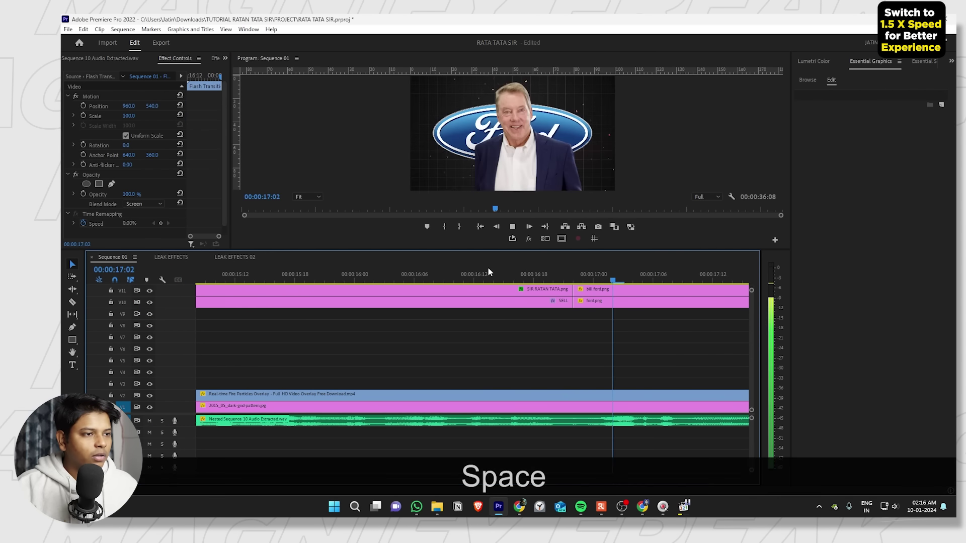
left_click(631, 405)
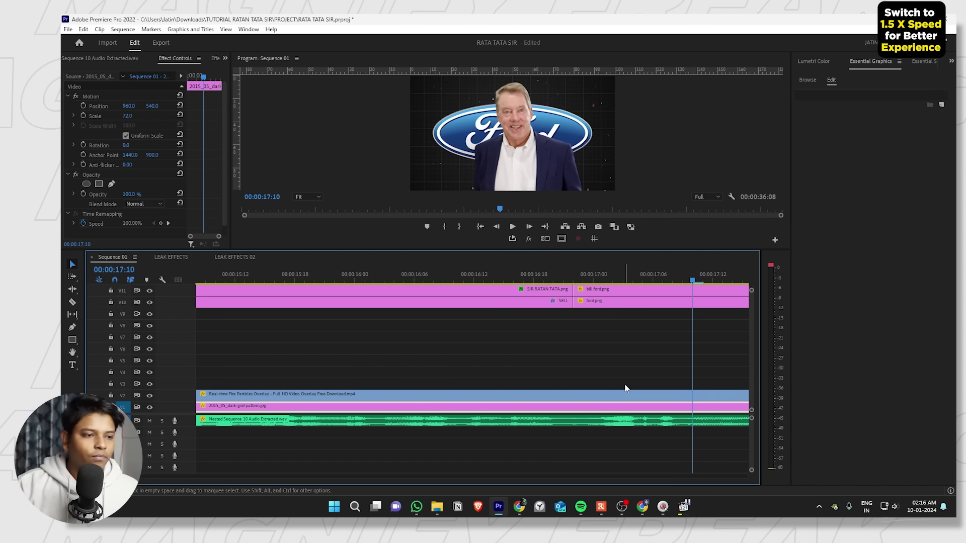
scroll(568, 281, "down", 2)
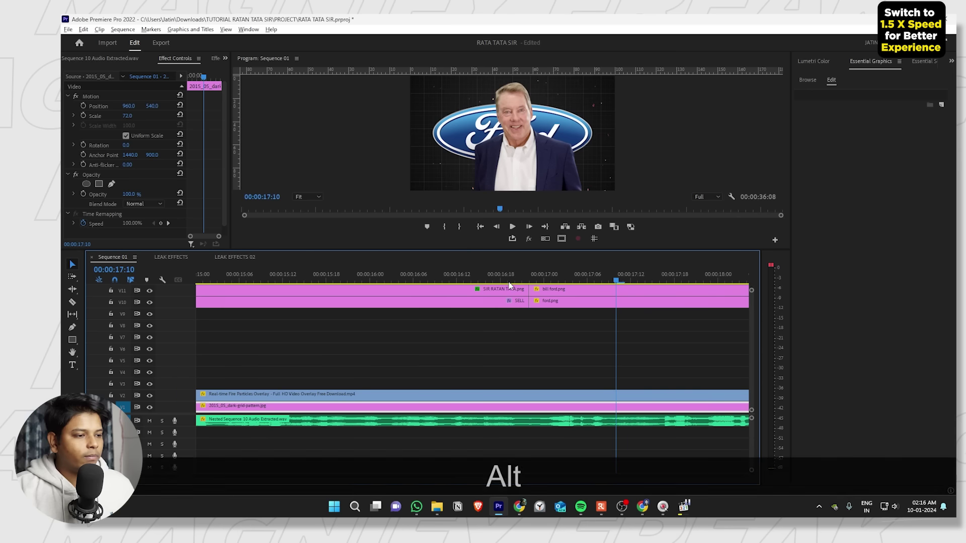
left_click(458, 277)
key("space")
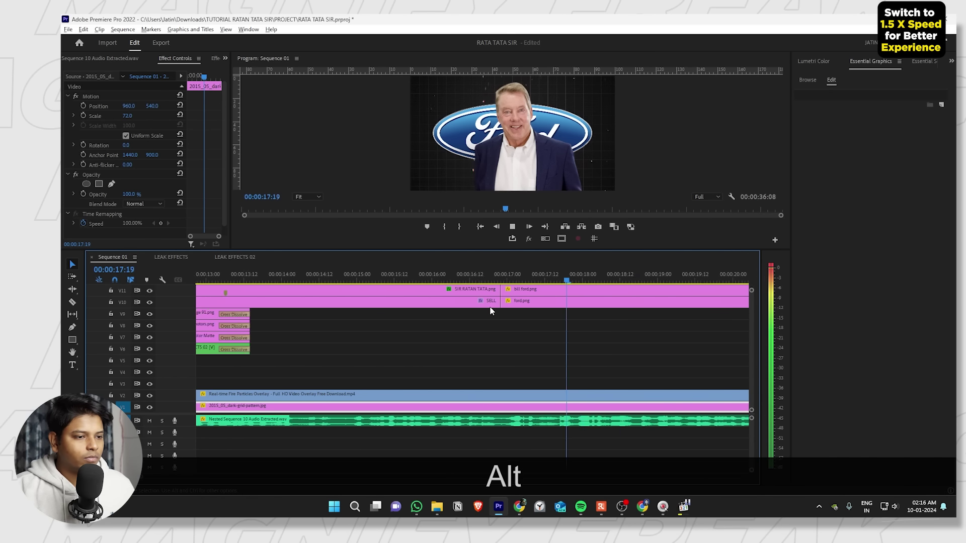
scroll(493, 307, "down", 3)
key("alt+space")
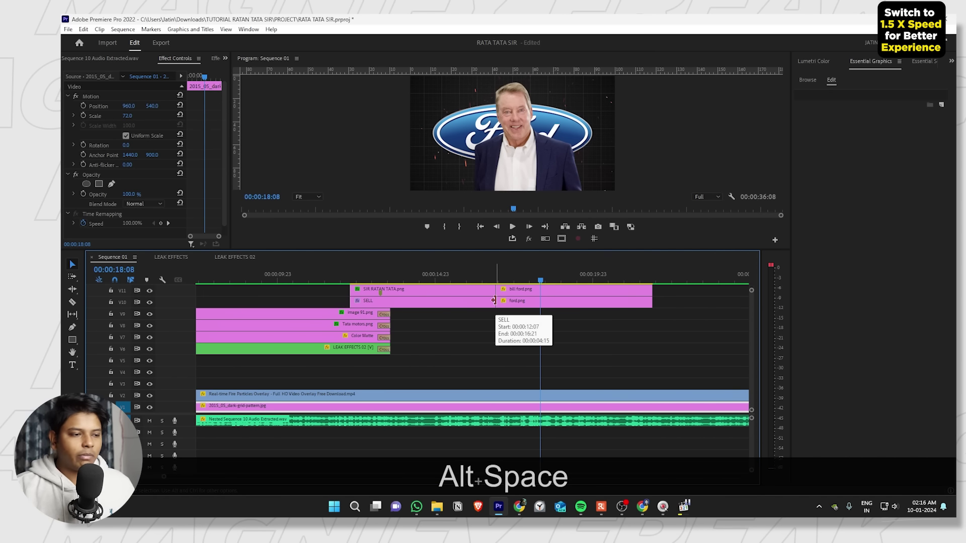
Play the sequence from just before the SELL shot, about 00:00:11:16, through the flash into the Ford shot.
left_click(330, 276)
key("space")
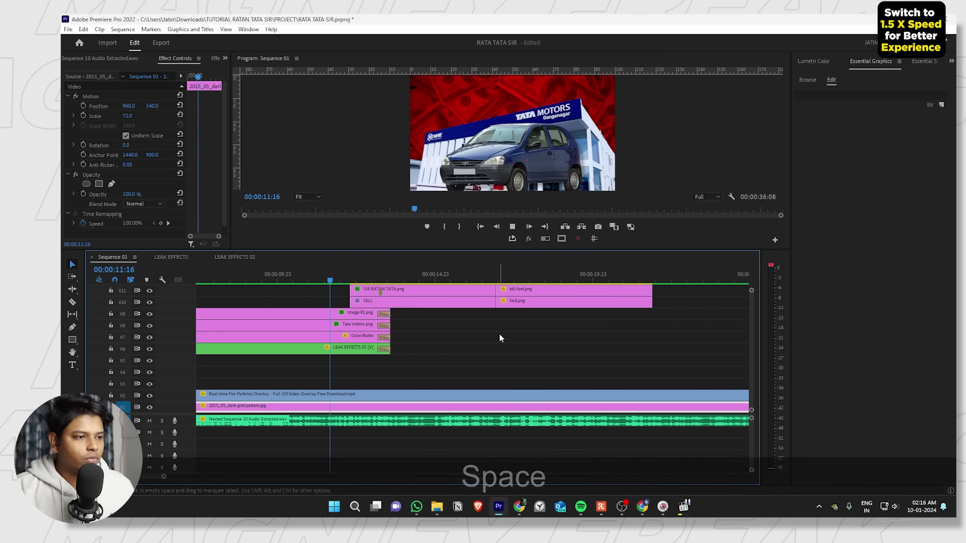
scroll(490, 332, "up", 3)
scroll(514, 334, "up", 3)
scroll(514, 336, "down", 3)
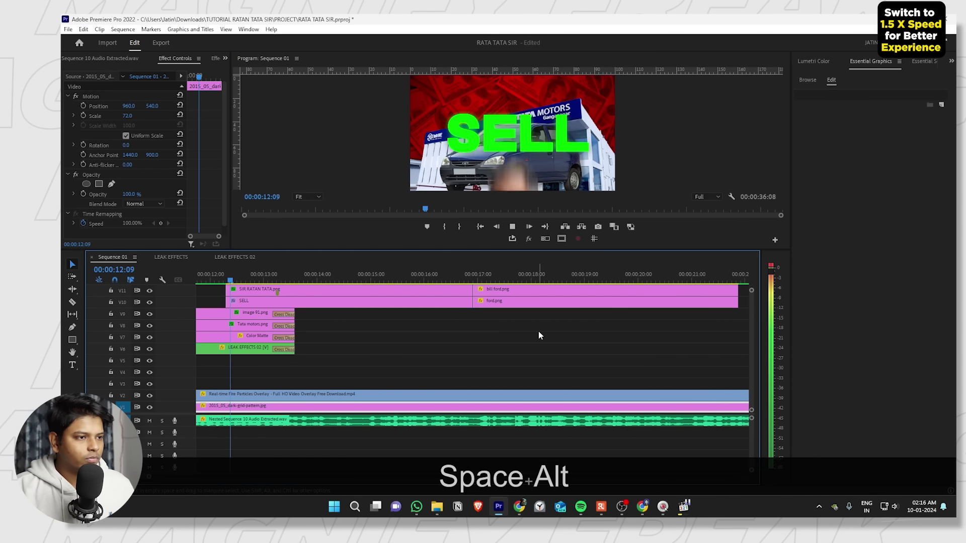
scroll(412, 332, "up", 2)
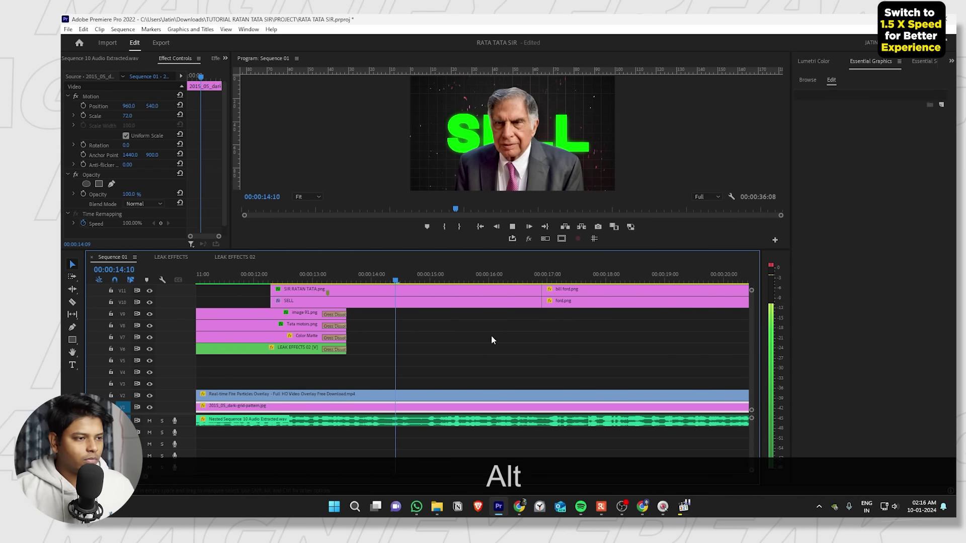
scroll(570, 340, "up", 3)
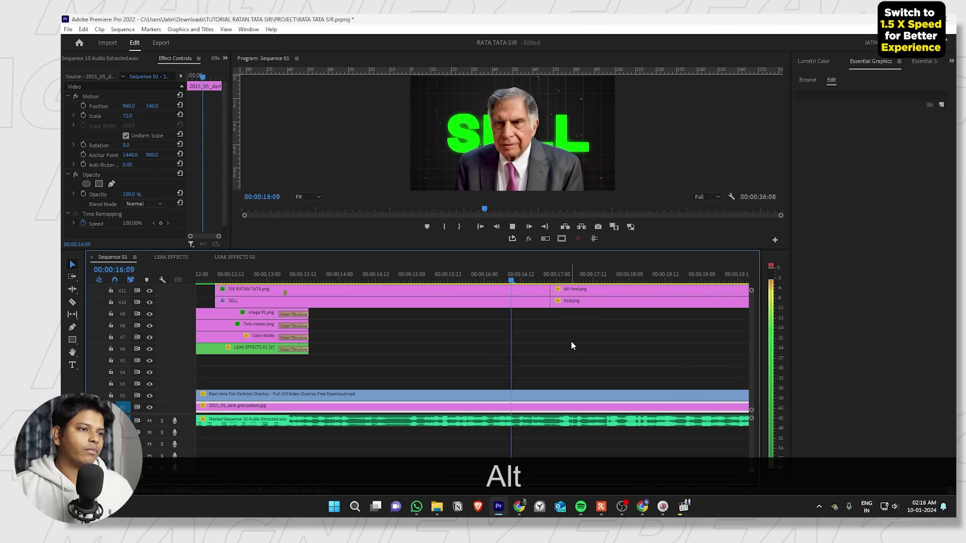
key("space")
scroll(623, 345, "right", 2)
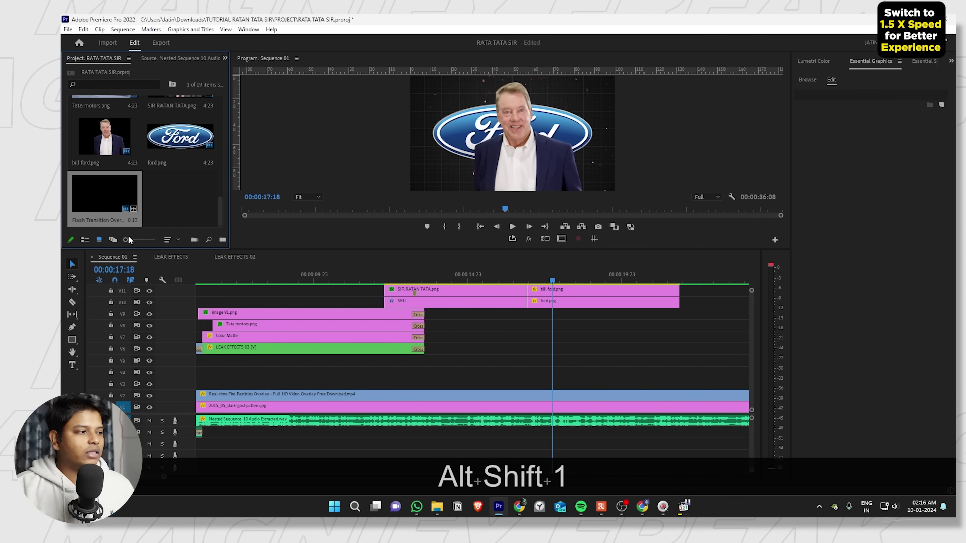
Create a 1920 by 1080 adjustment layer at 23.976 fps with square pixels in the project.
key("alt+shift+1")
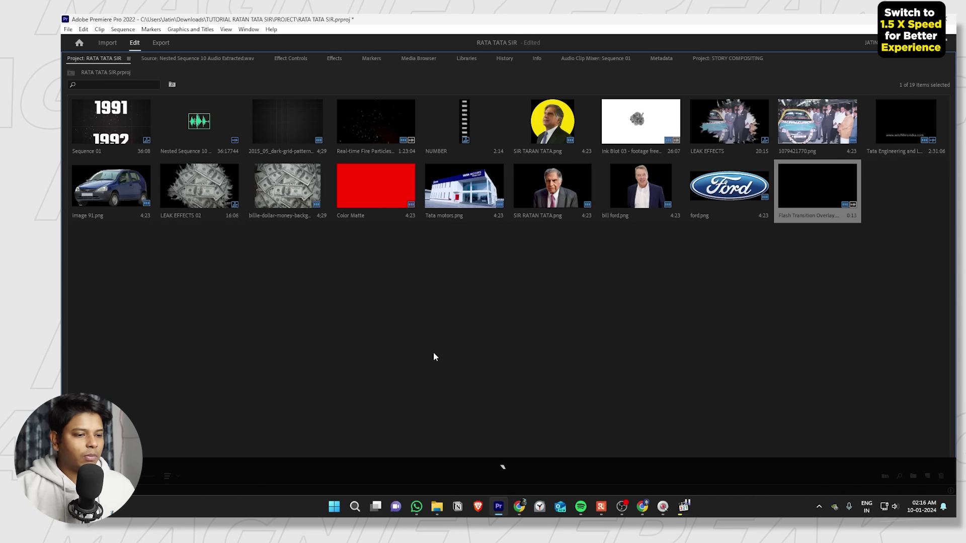
left_click(927, 477)
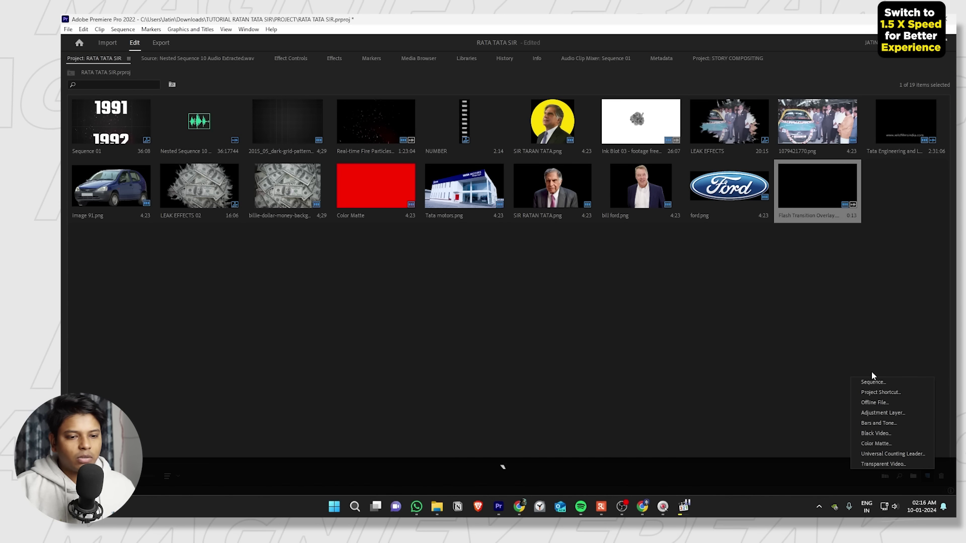
left_click(883, 414)
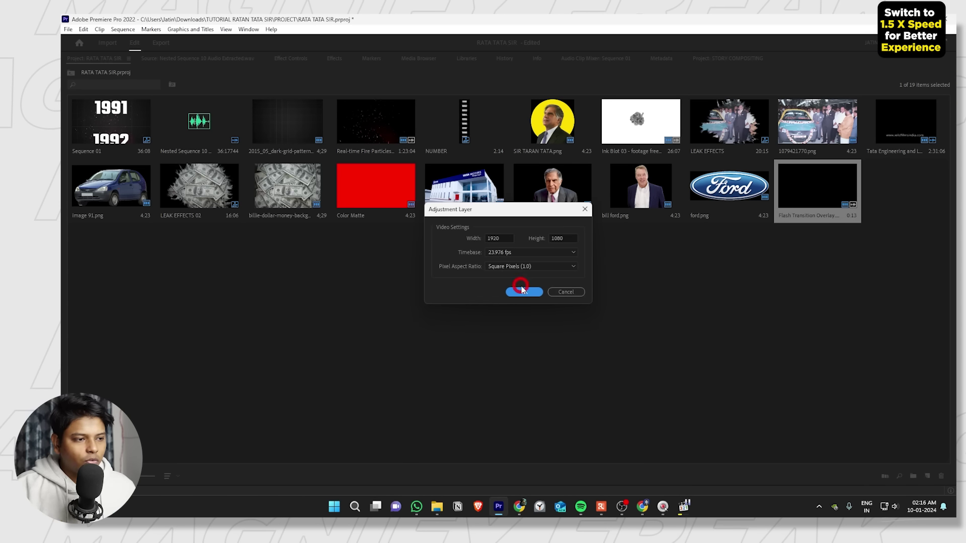
left_click(522, 288)
key("alt+shift+2")
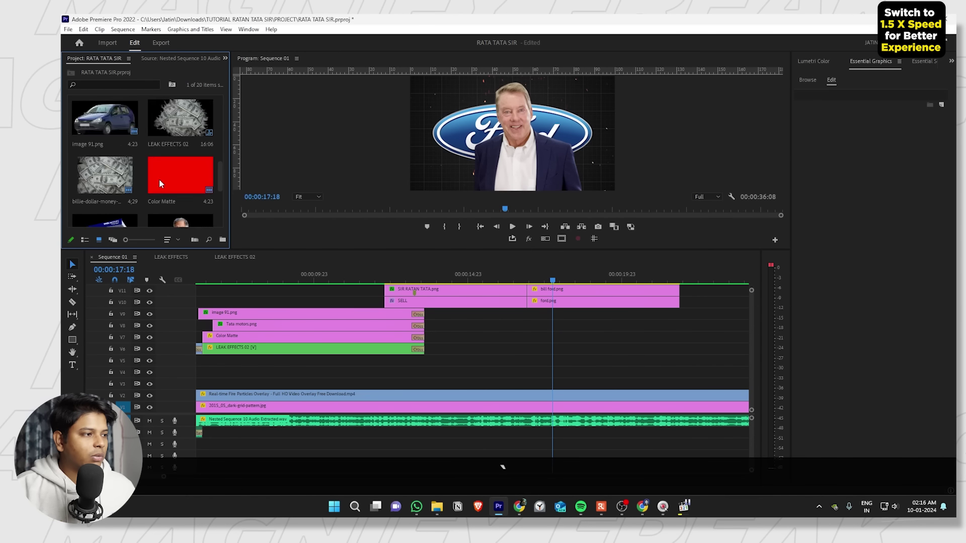
Place the adjustment layer on V4 from the start of the car image and extend it to about 00:00:28.
scroll(160, 179, "down", 5)
left_click_drag(168, 190, 275, 372)
left_click_drag(433, 372, 737, 372)
key("minus")
key("minus")
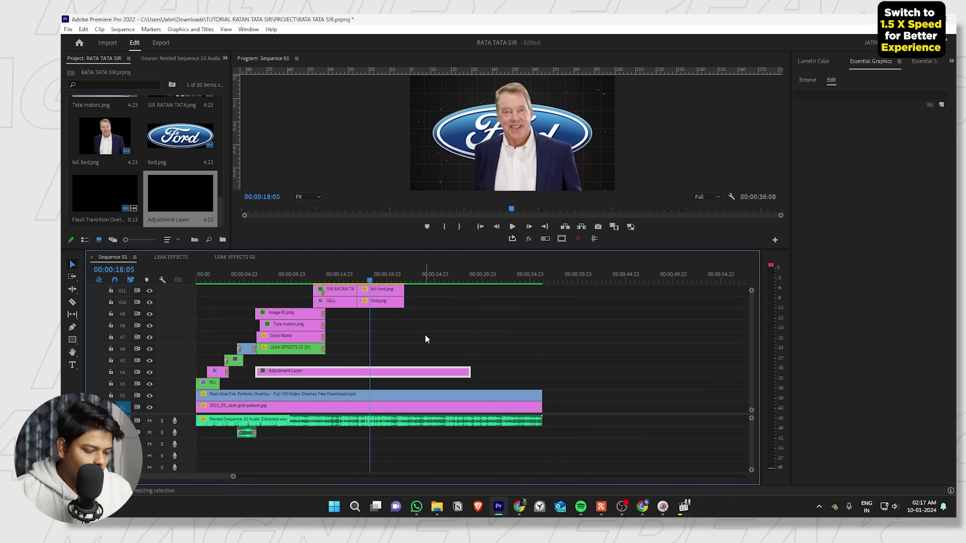
Find the Gaussian Blur video effect and apply it to the adjustment layer.
key("shift+7")
double_click(101, 71)
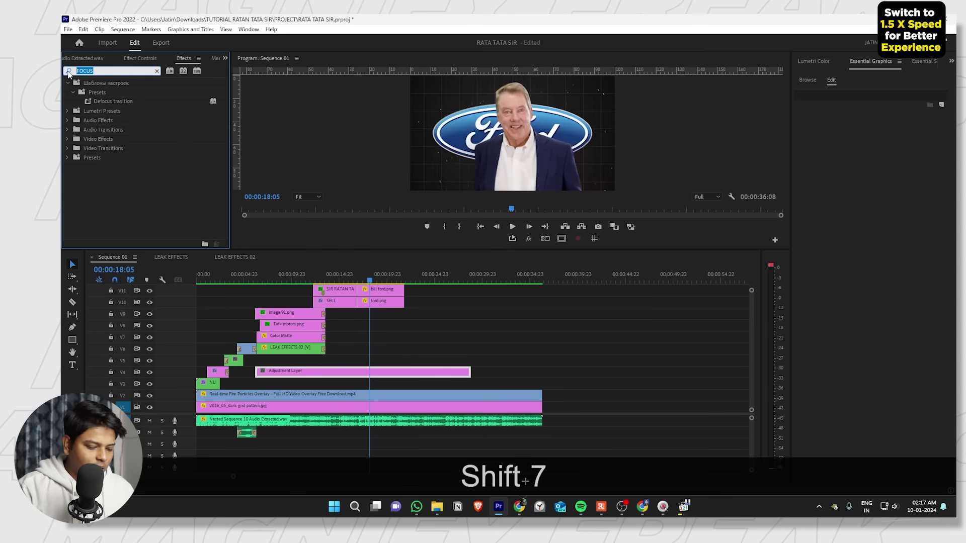
type("GAUUSII")
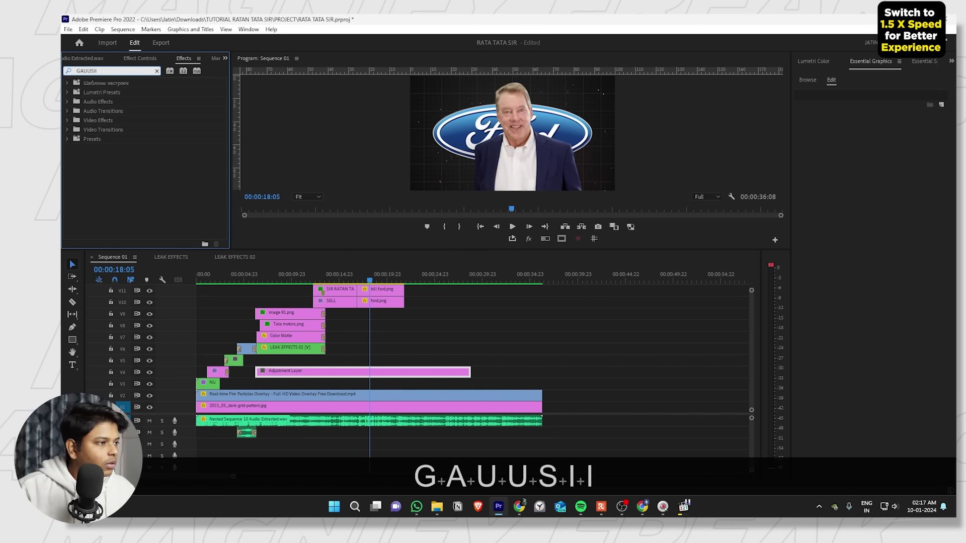
key("BackSpace")
key("BackSpace")
key("BackSpace")
key("BackSpace")
key("BackSpace")
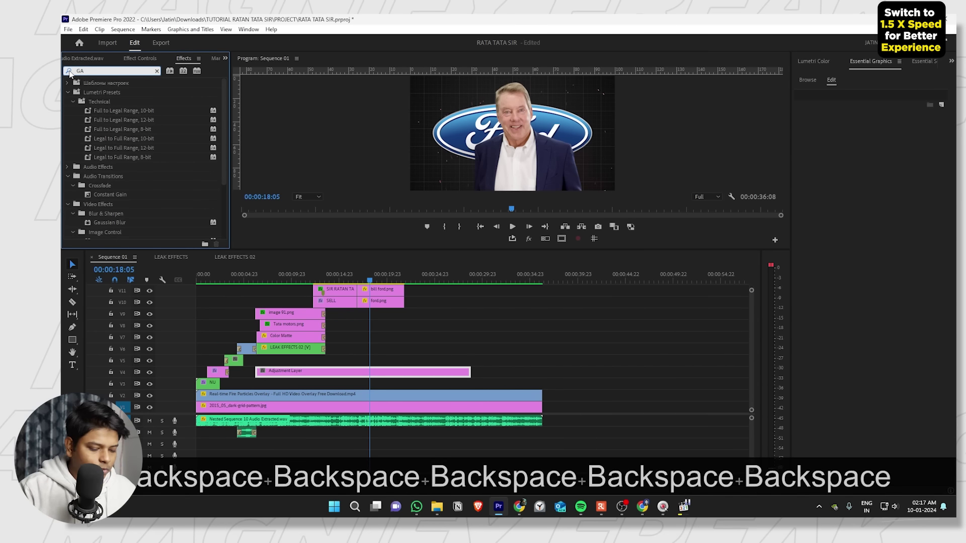
type("US")
left_click_drag(110, 138, 270, 372)
key("alt")
scroll(245, 312, "up", 3)
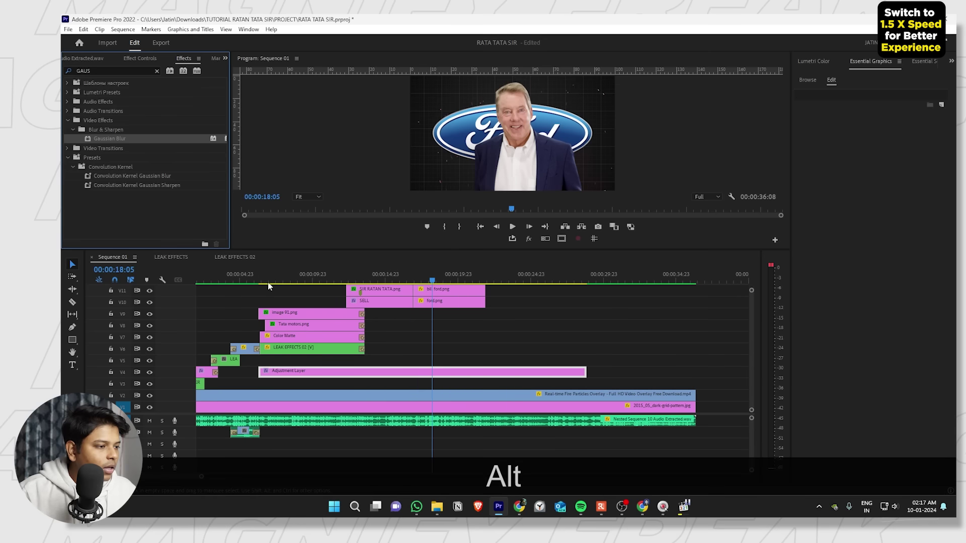
Try a Gaussian Blur Blurriness of 23 on the adjustment layer at 00:00:06:18 and undo it.
left_click(265, 274)
key("shift+5")
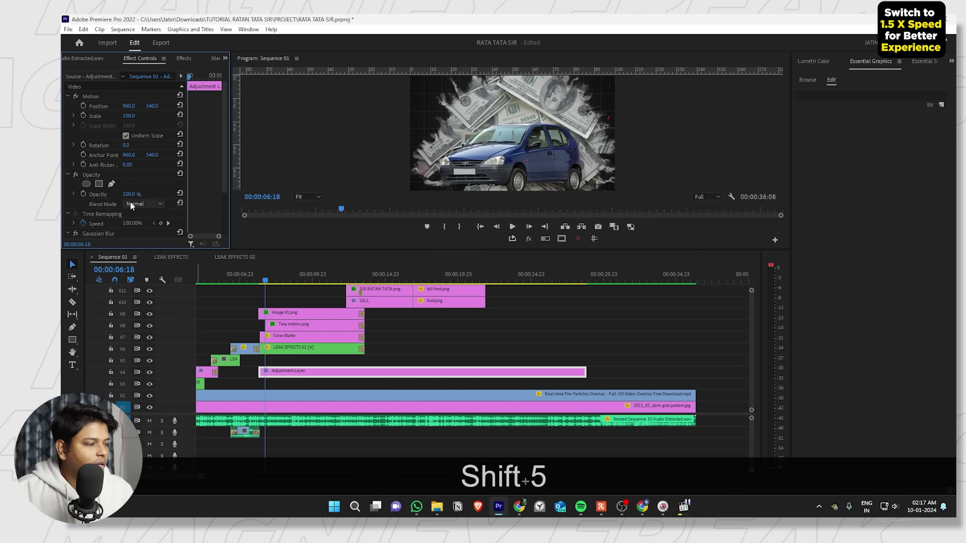
scroll(147, 174, "down", 3)
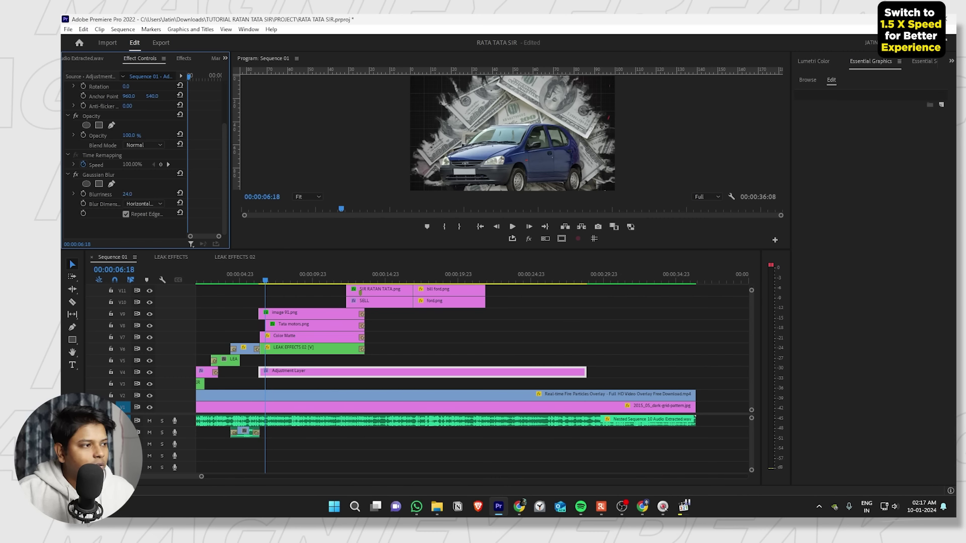
left_click_drag(127, 194, 137, 207)
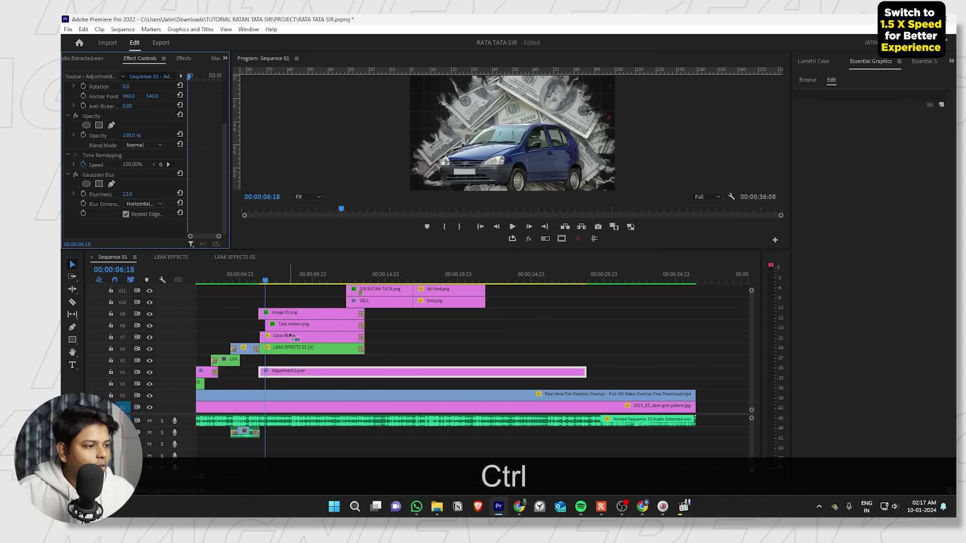
key("ctrl+z")
Move the adjustment layer from V4 up to a new V13 track above all other clips.
scroll(309, 327, "up", 2)
scroll(365, 333, "down", 1)
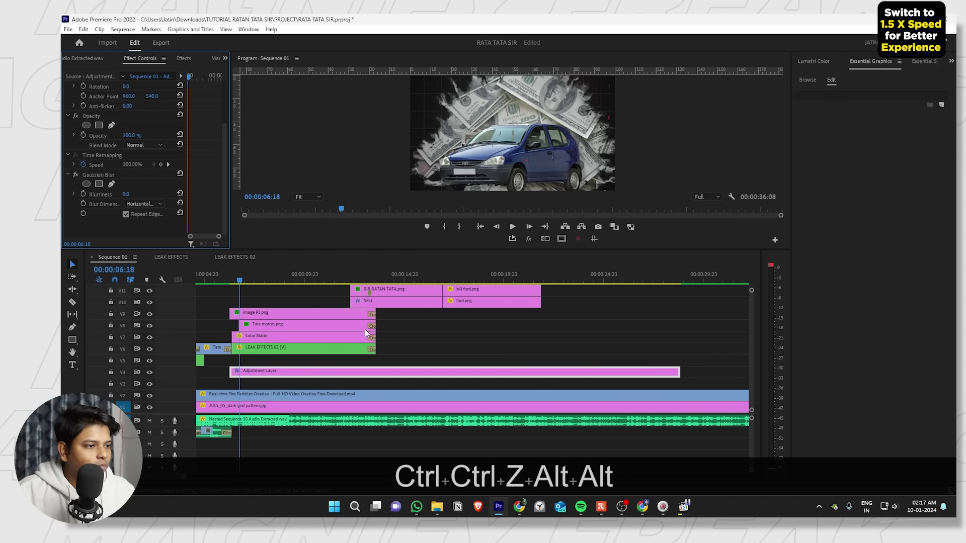
scroll(360, 317, "down", 1)
key("grave")
key("grave")
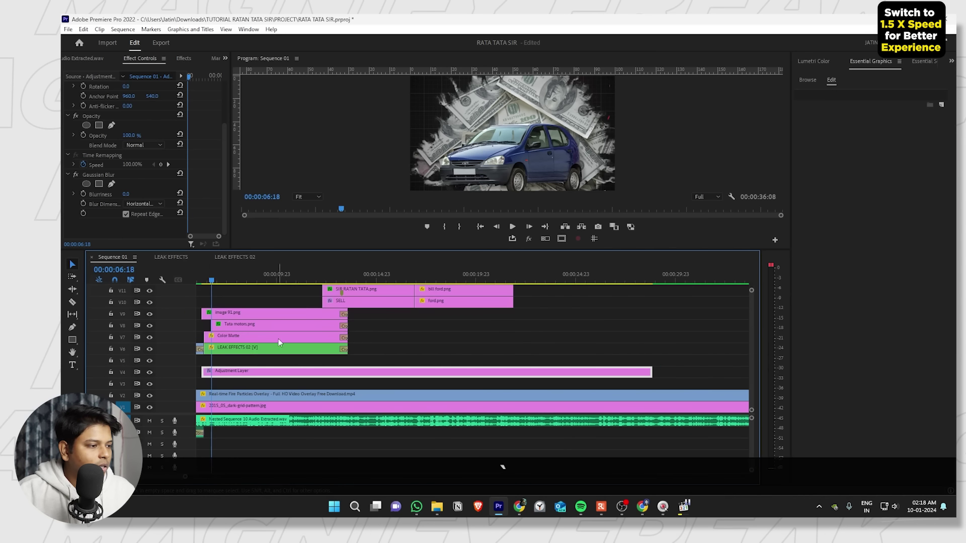
left_click(180, 401)
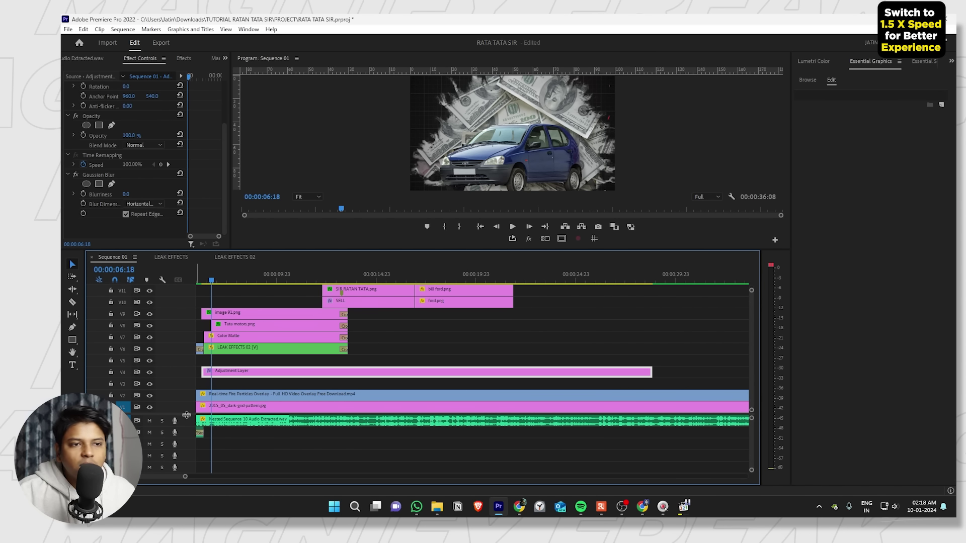
left_click_drag(186, 415, 186, 442)
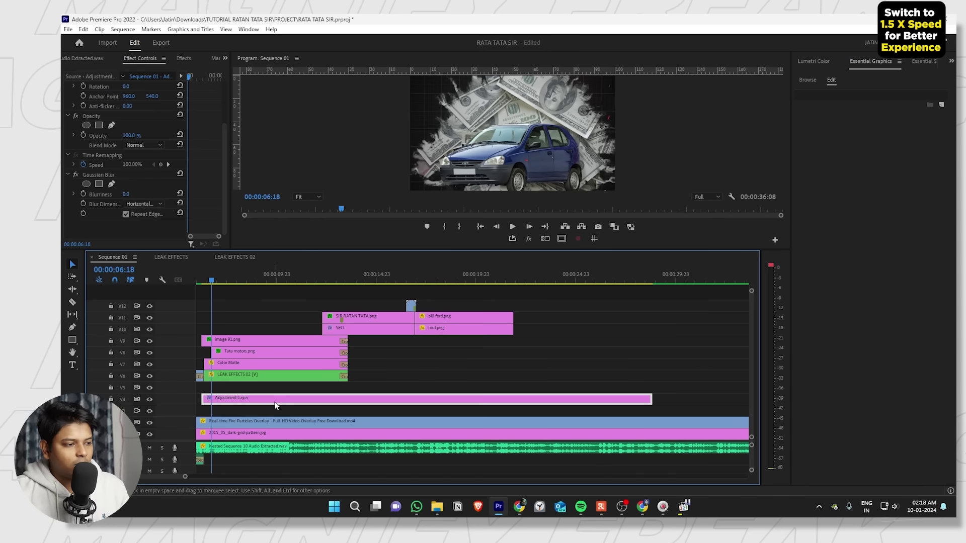
left_click_drag(275, 405, 272, 294)
Set the adjustment layer's Gaussian Blur Blurriness to 15 at 00:00:07:17 and start animating it with a keyframe.
left_click(231, 270)
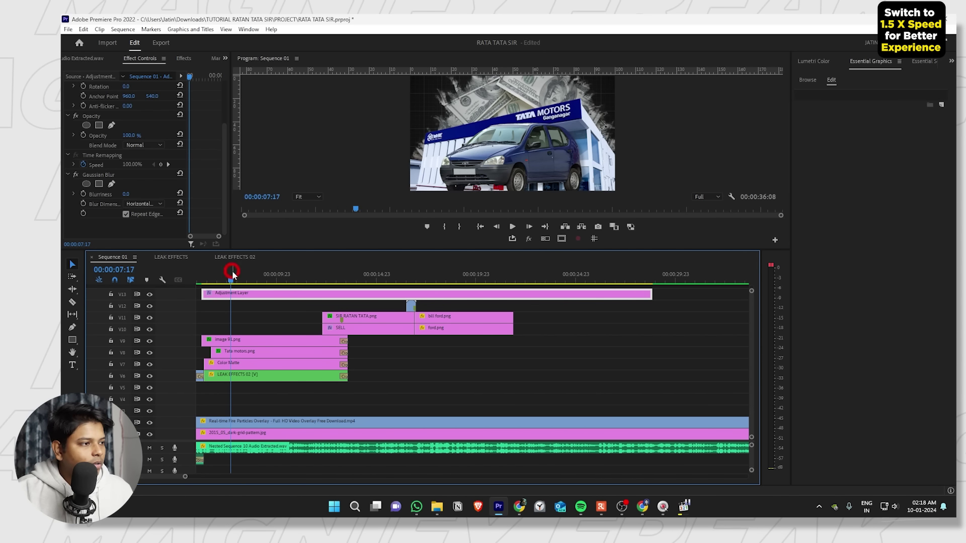
left_click_drag(126, 194, 134, 194)
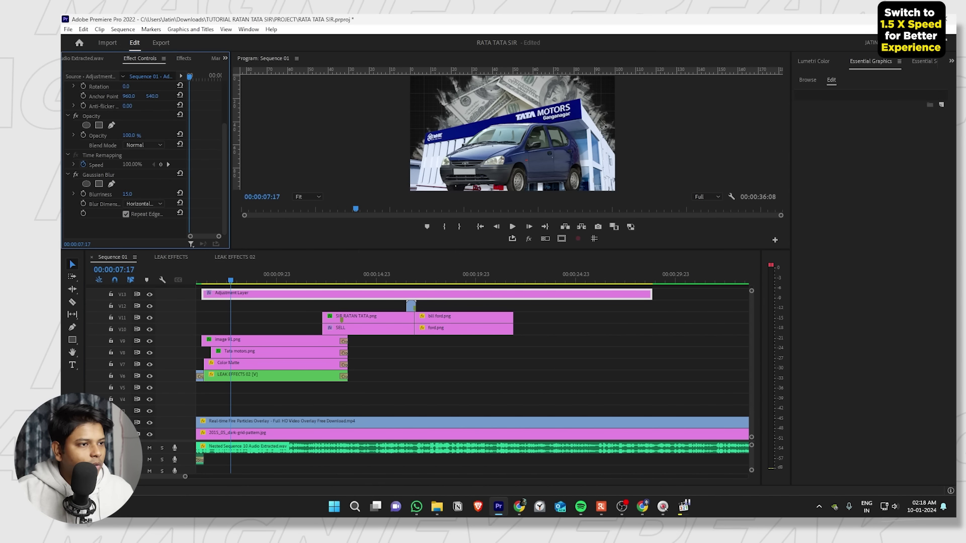
left_click(131, 194)
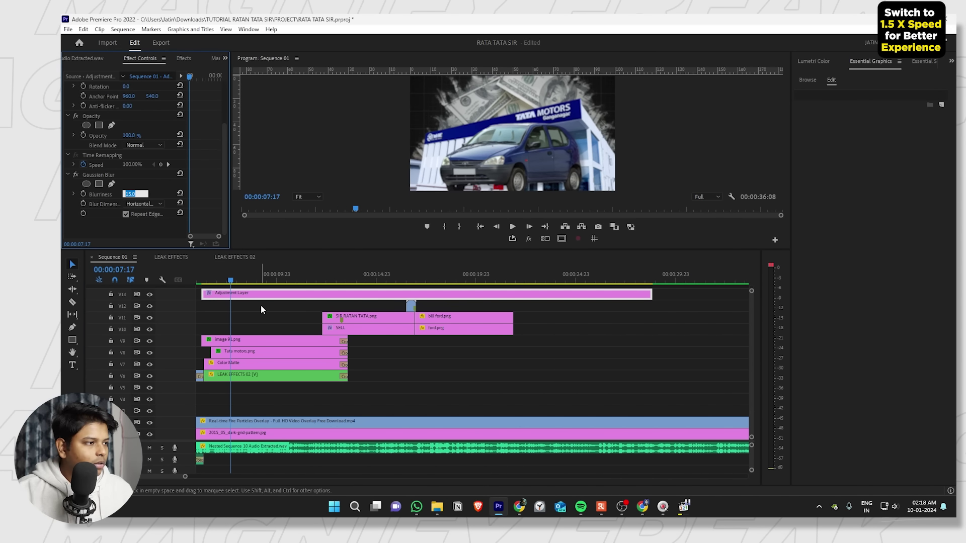
key("Return")
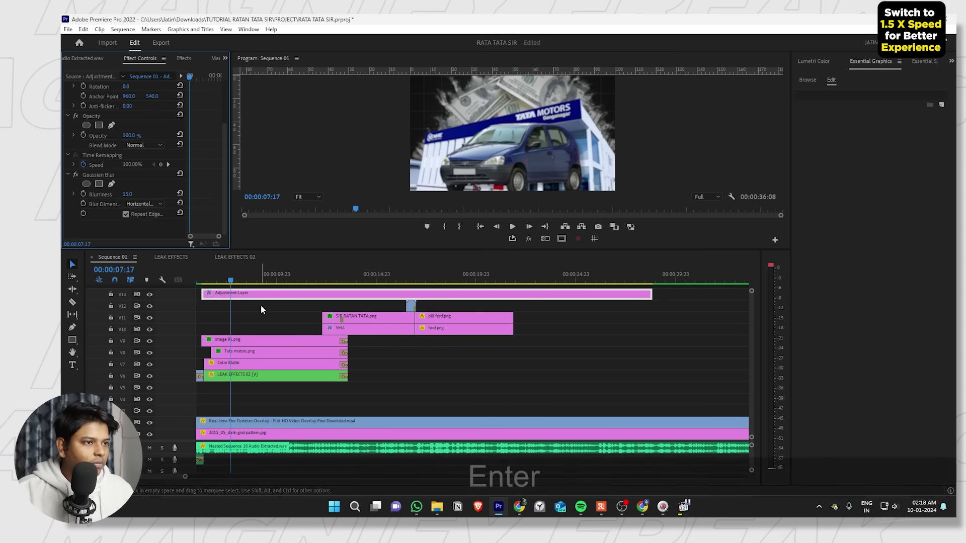
left_click(84, 195)
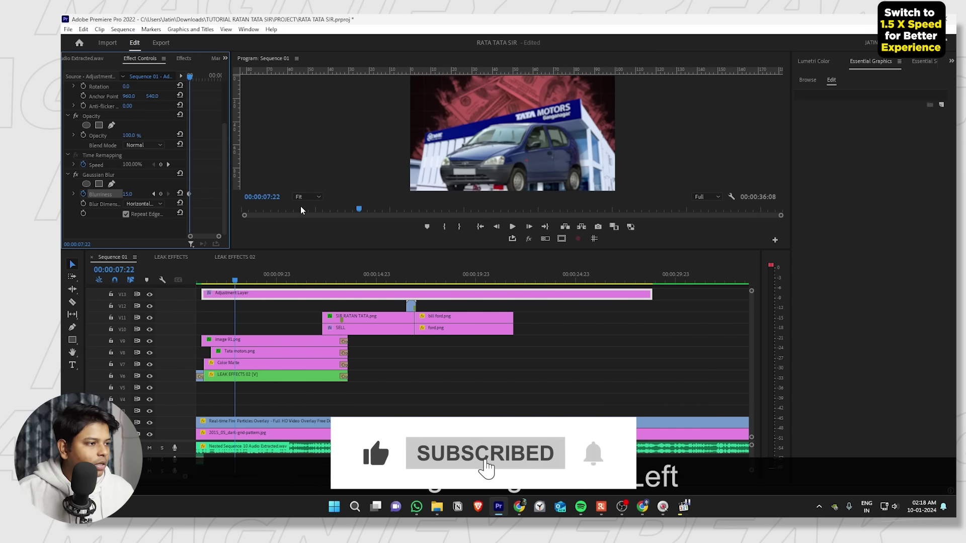
Add Gaussian Blur Blurriness keyframes of 0 at 00:00:07:22 and 50 at 00:00:08:08.
left_click(132, 194)
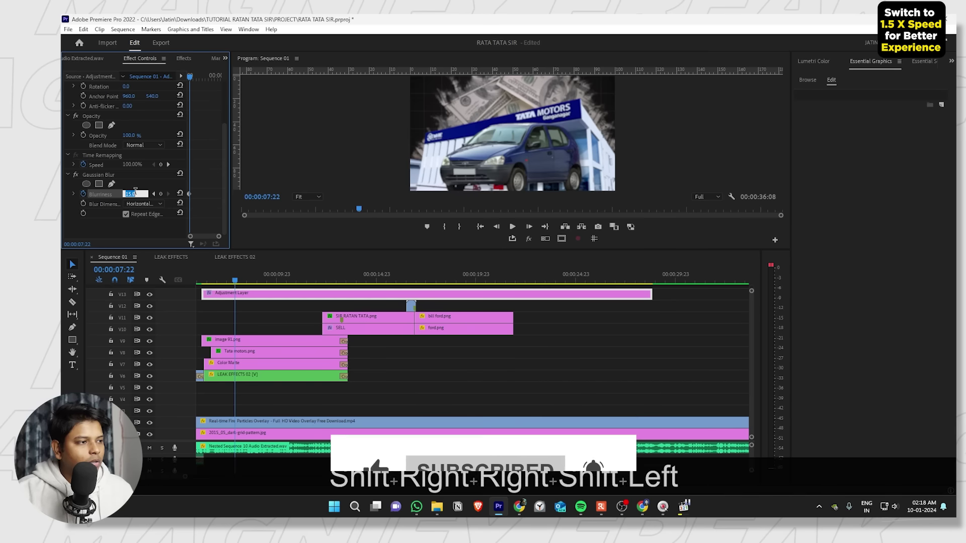
type("0")
key("Return")
key("shift+Right")
key("Right")
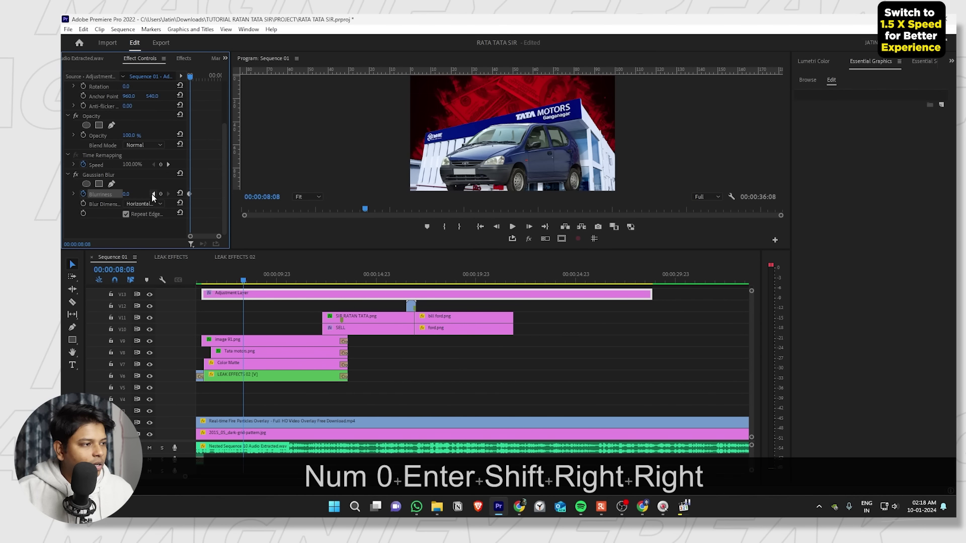
type("50")
key("Return")
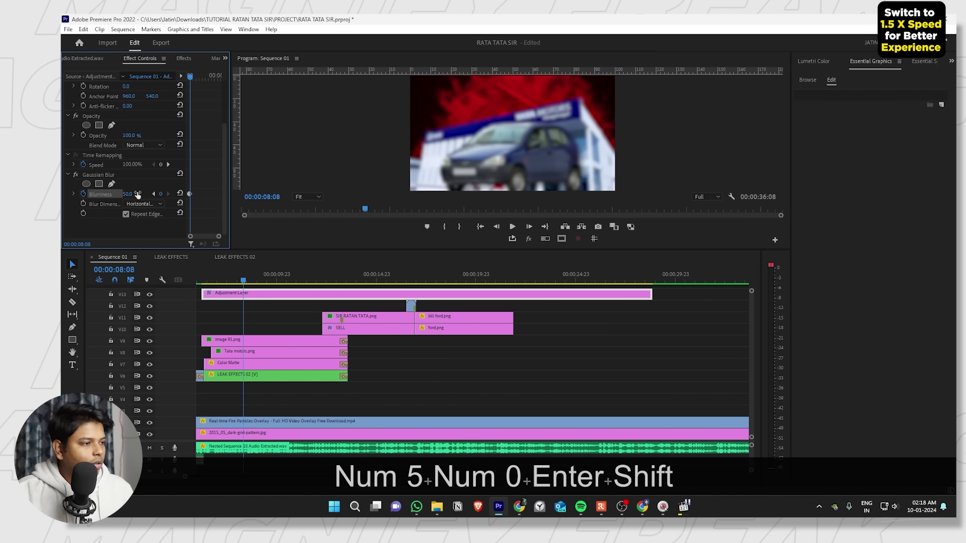
Add Gaussian Blur Blurriness keyframes of 2 at 00:00:08:18 and 0 at 00:00:09:04 on the adjustment layer.
key("shift+Right")
key("shift+Right")
key("KP_2")
key("Return")
key("KP_3")
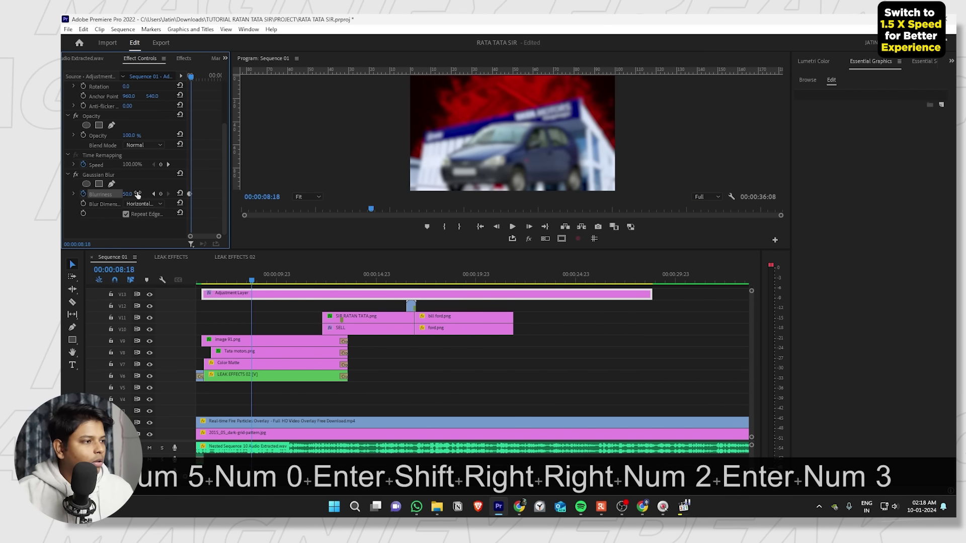
left_click(127, 194)
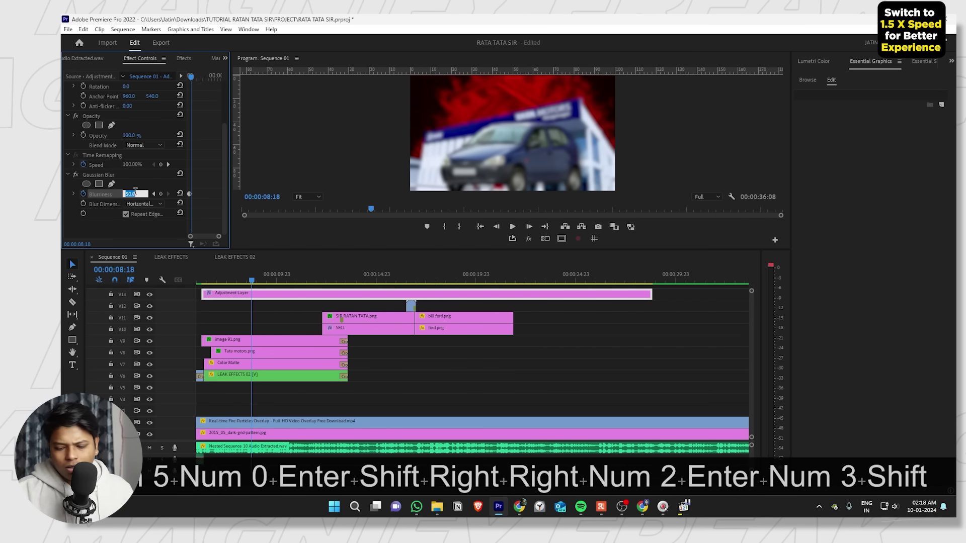
type("2")
key("Return")
key("shift+Right")
key("shift+Right")
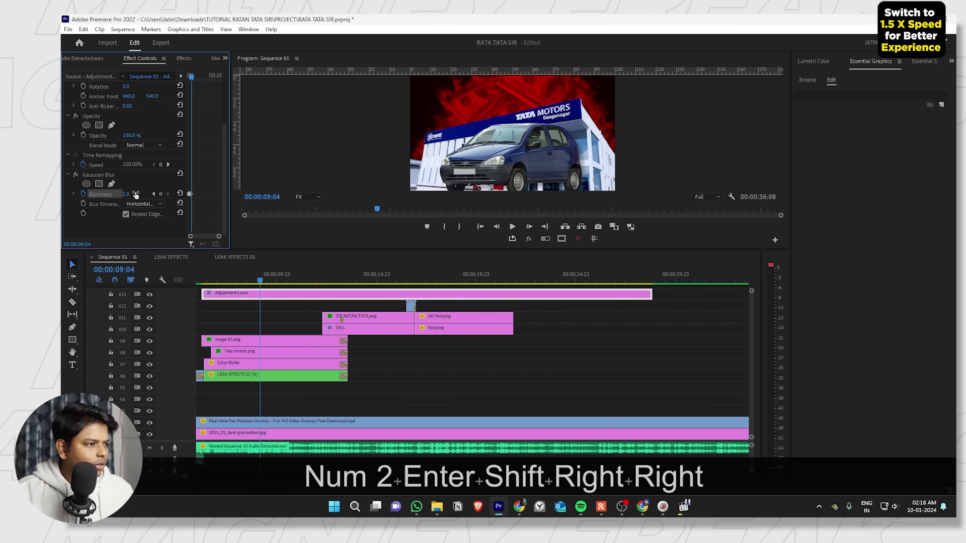
left_click(127, 195)
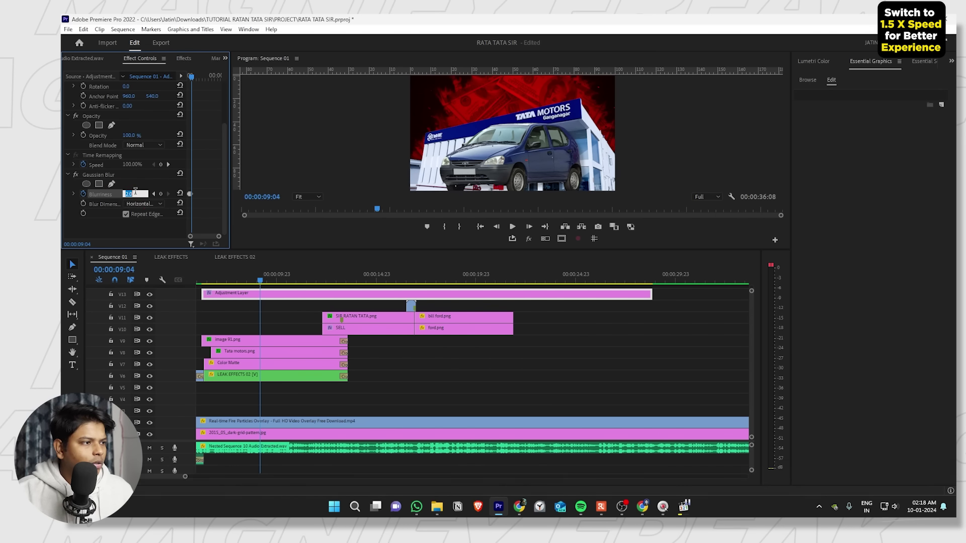
type("0")
key("Return")
Add a Blurriness keyframe of 75 at 00:00:09:14 and play back the blur animation from 00:00:06:07.
key("shift+Right")
key("shift+Right")
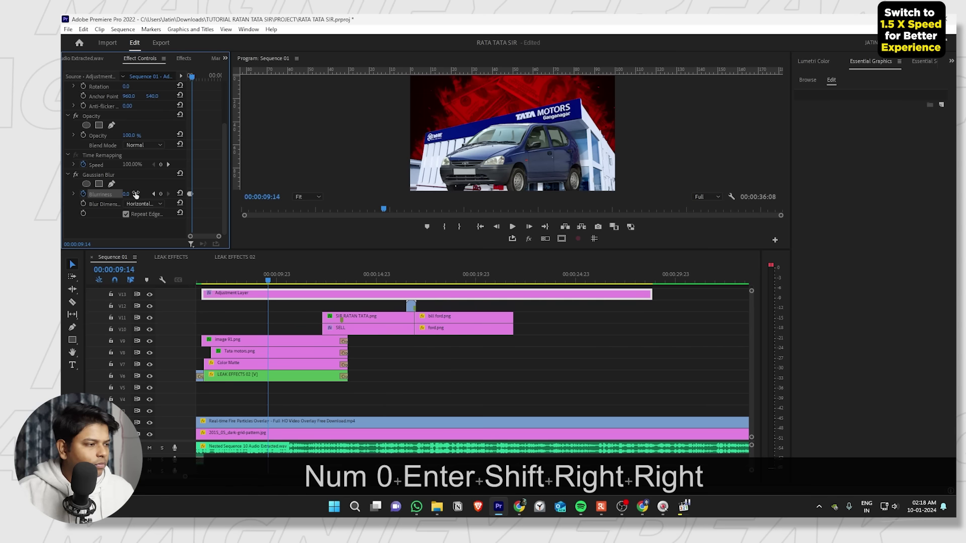
type("75")
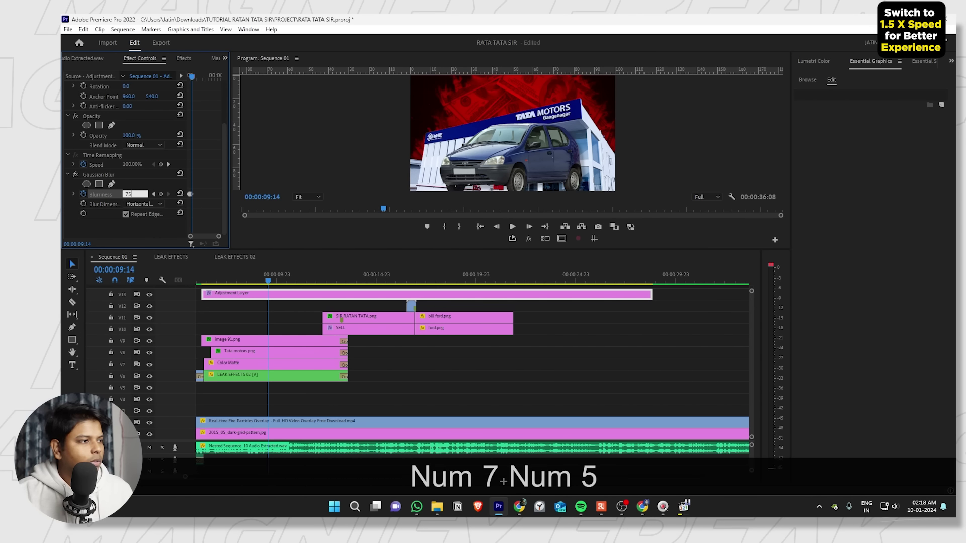
key("Return")
left_click(203, 281)
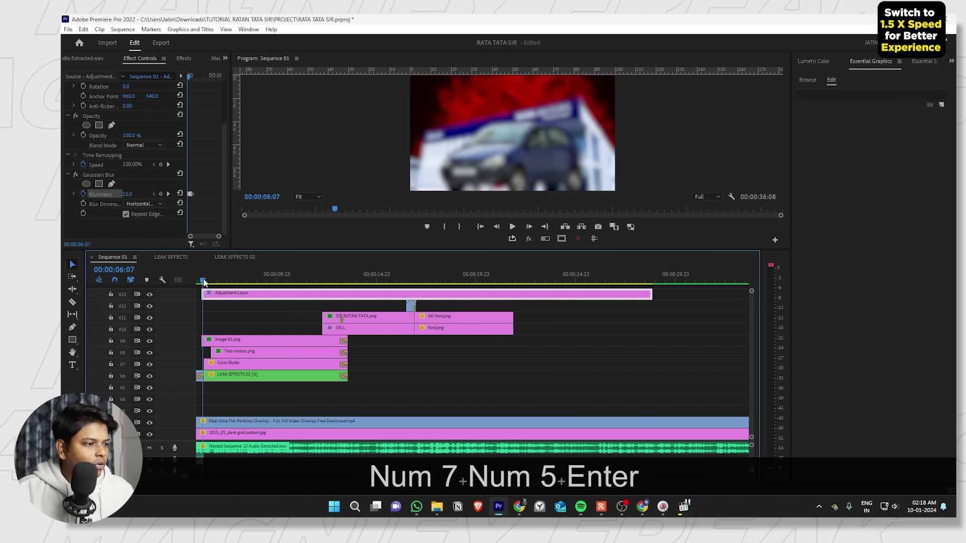
key("space")
left_click(254, 315)
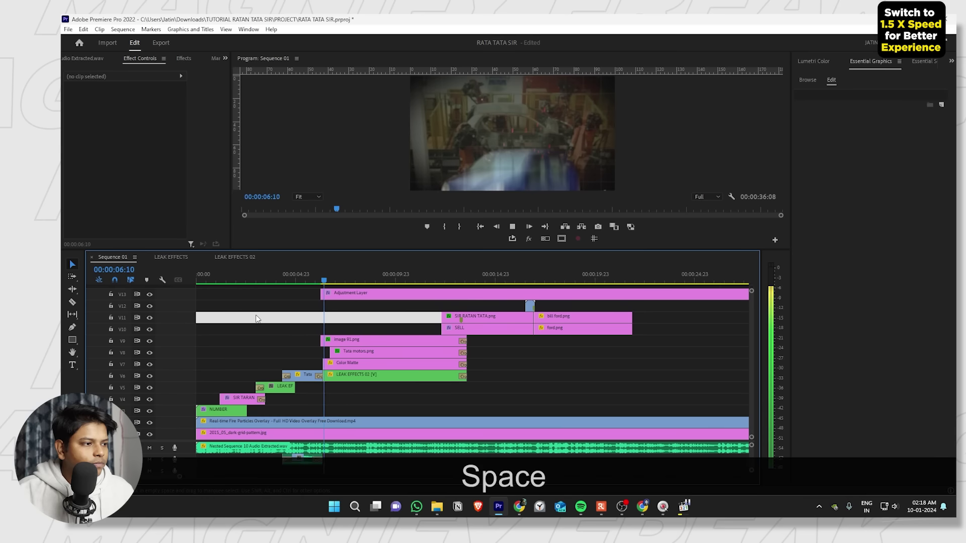
scroll(402, 302, "down", 2)
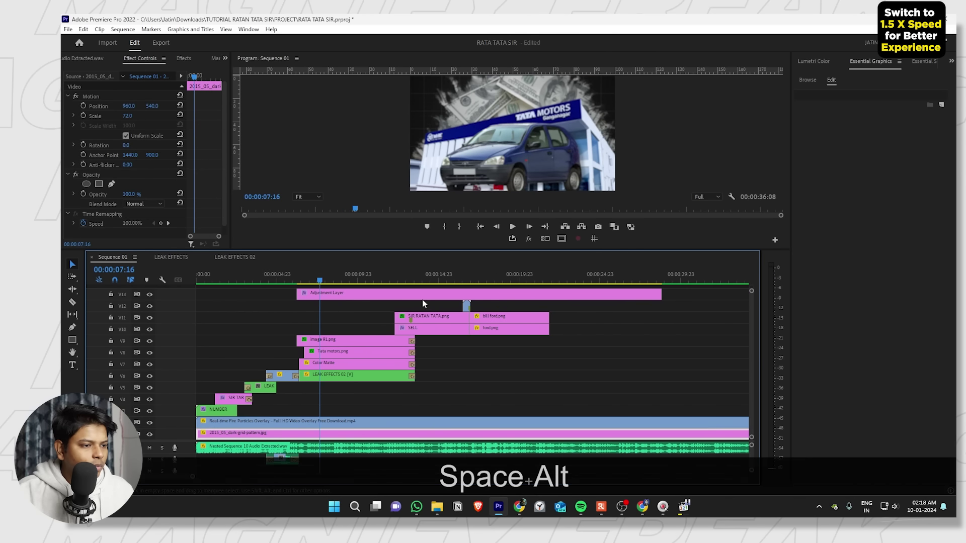
Try the adjustment layer over the Ford shot on V13 and play that part from 00:00:17:09.
left_click_drag(422, 293, 483, 293)
left_click(487, 278)
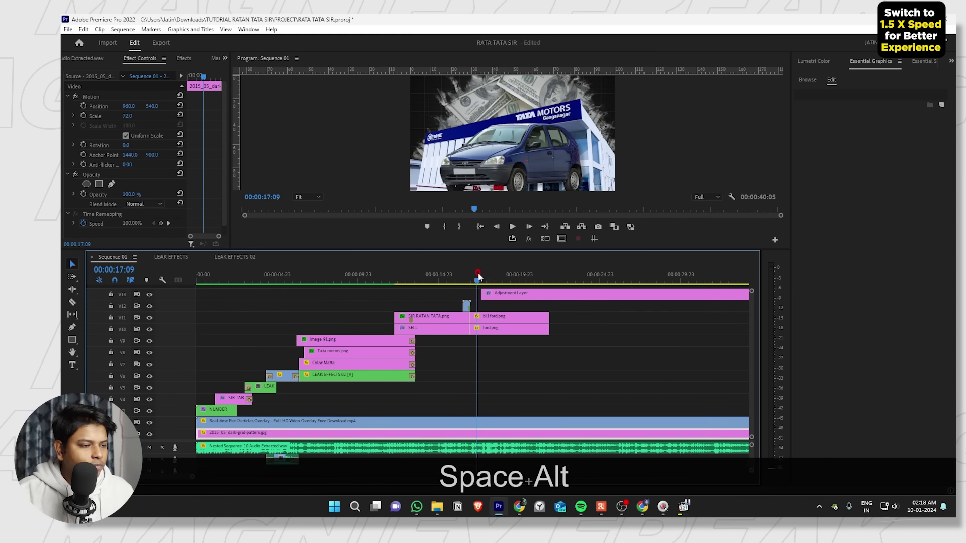
key("space")
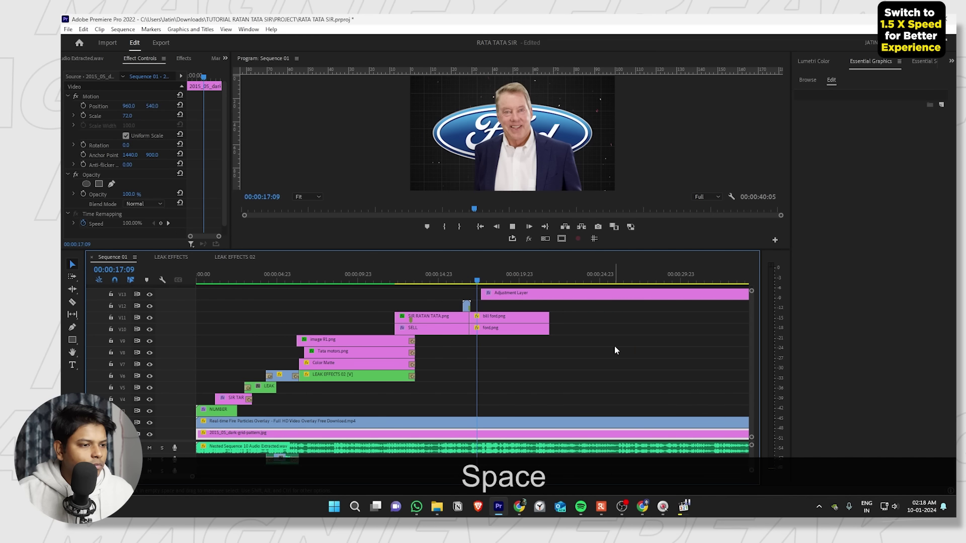
key("space")
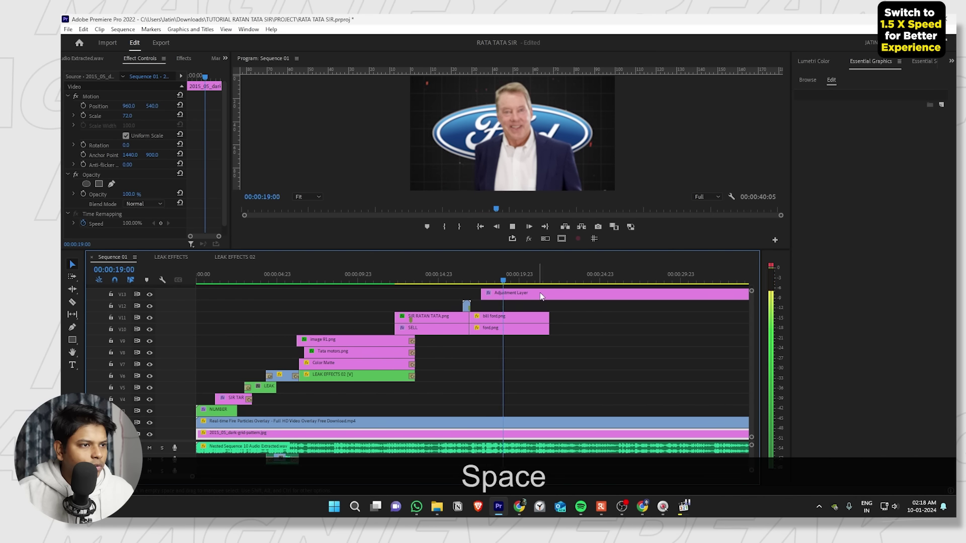
key("space")
Duplicate the adjustment layer's complete set of Gaussian Blur Blurriness keyframes directly after the original ones.
left_click(556, 296)
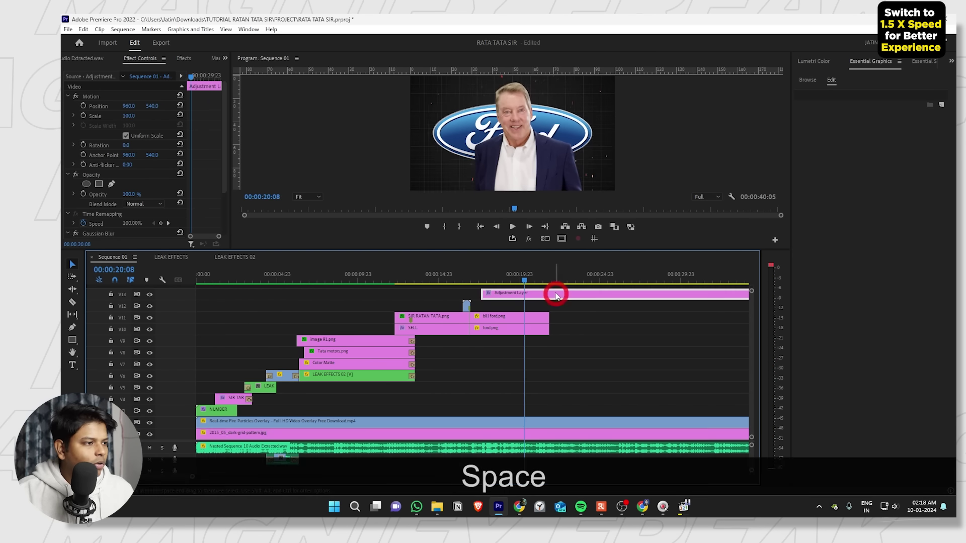
key("grave")
key("grave")
key("grave")
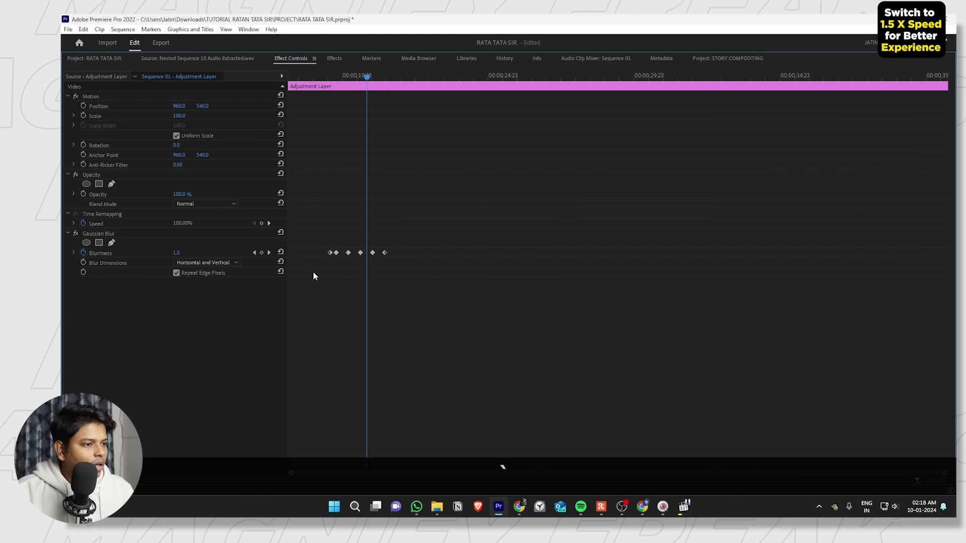
left_click_drag(304, 271, 455, 254)
left_click(457, 253)
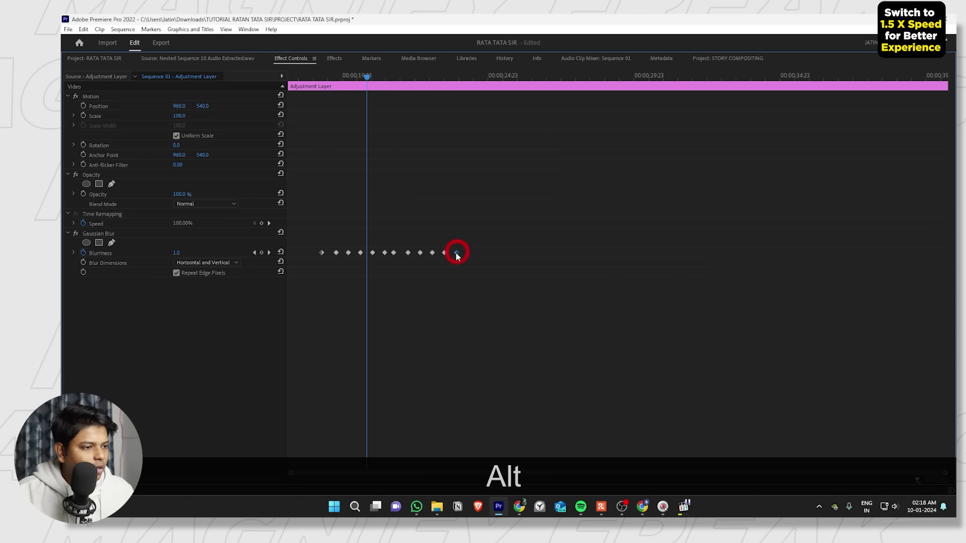
Shift all Blurriness keyframes to the adjustment layer's start and duplicate the whole set repeatedly to fill most of the clip.
left_click_drag(285, 234, 577, 273)
left_click(520, 252)
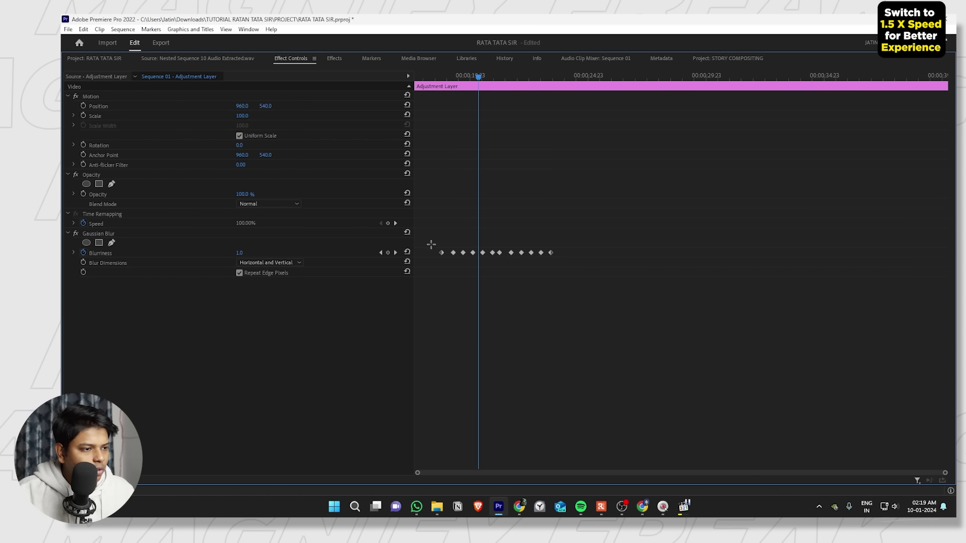
left_click_drag(431, 244, 582, 276)
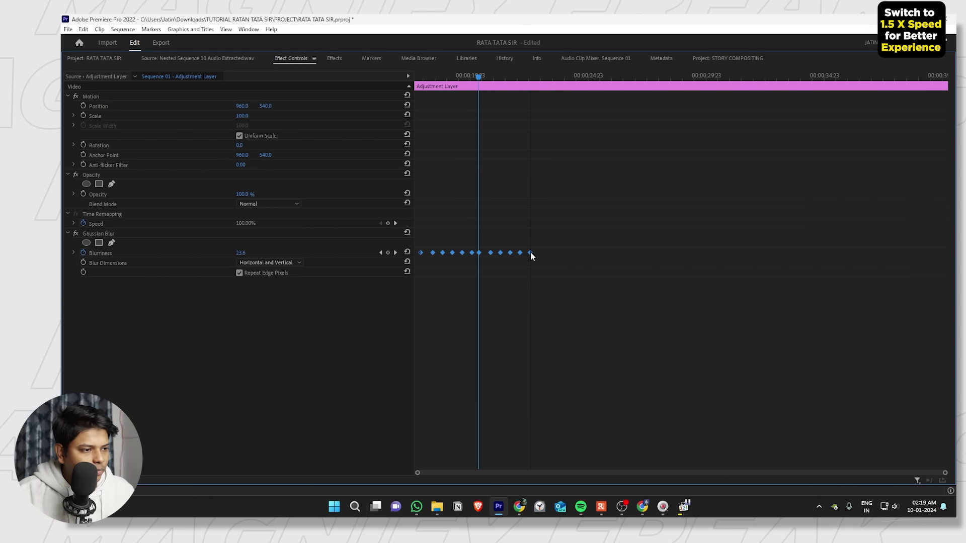
mouse_move(530, 252)
left_mouse_down()
mouse_move(426, 262)
mouse_move(538, 253)
left_mouse_up()
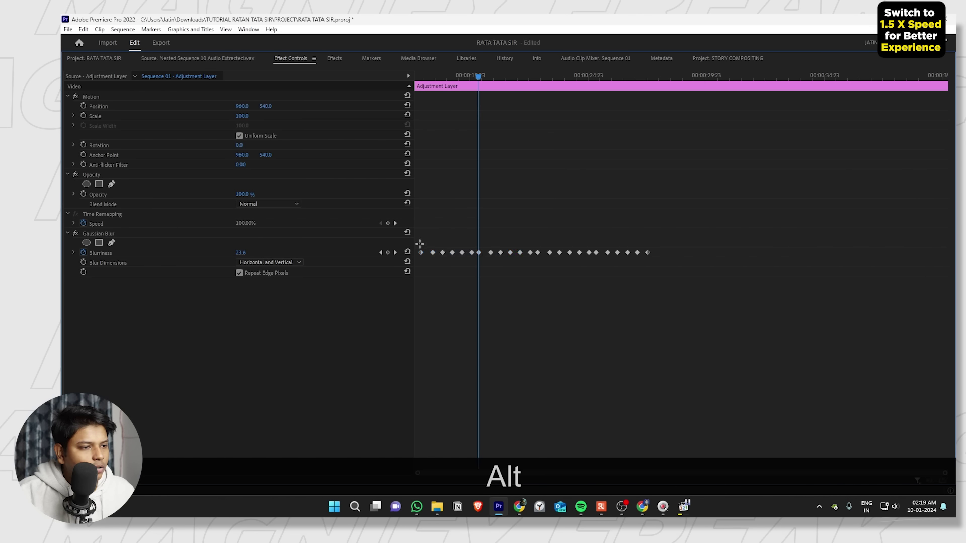
left_click_drag(420, 244, 850, 256)
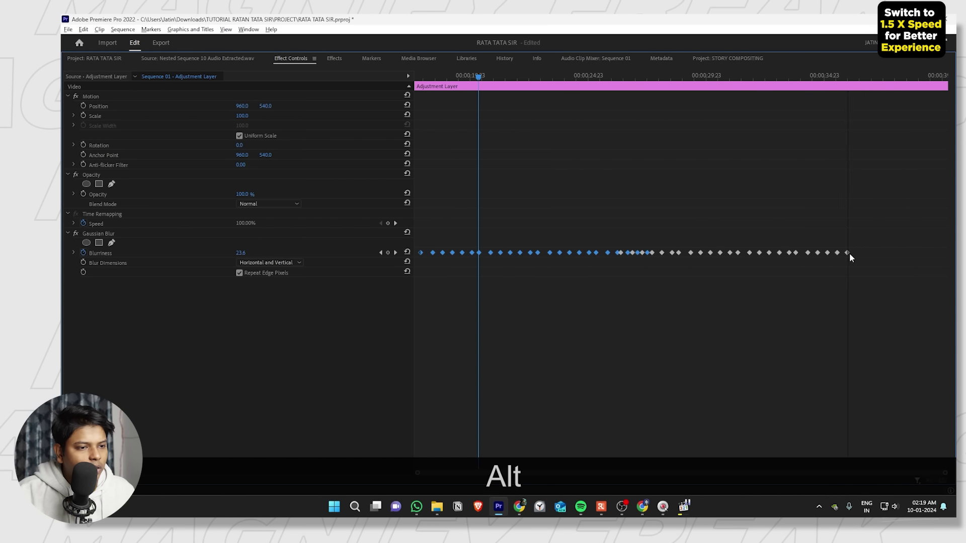
key("alt+grave")
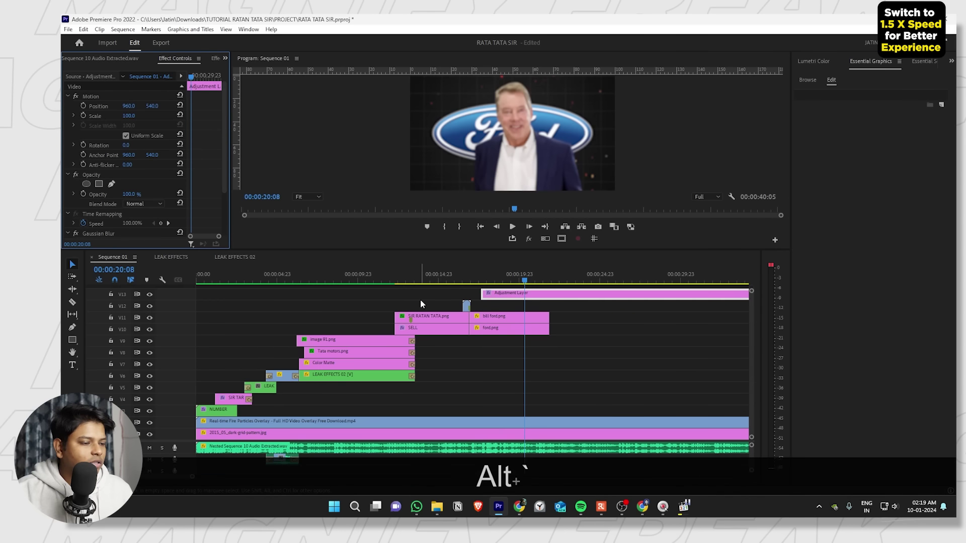
Set the adjustment layer's opacity to 50% and move it down to V3, starting level with the Tata clip on V6.
left_click(132, 194)
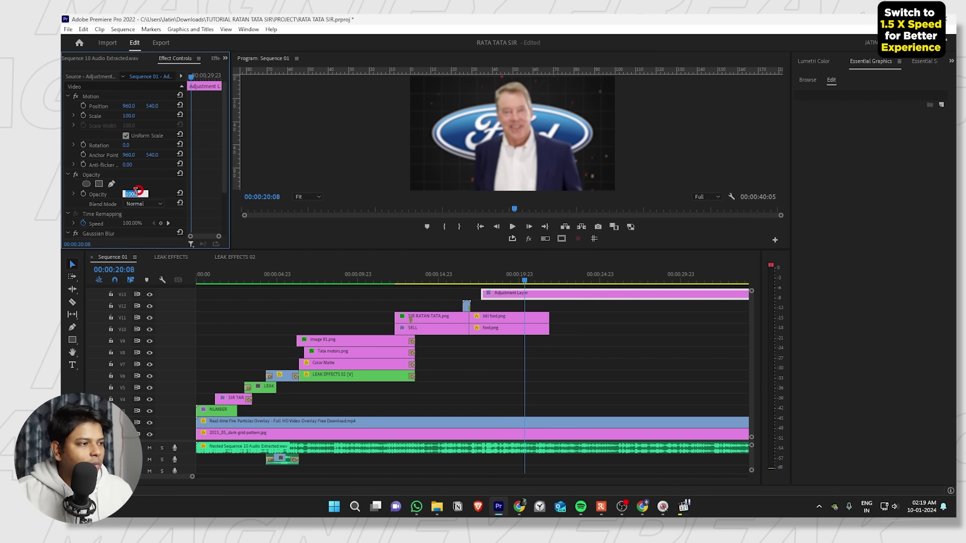
type("50")
key("Return")
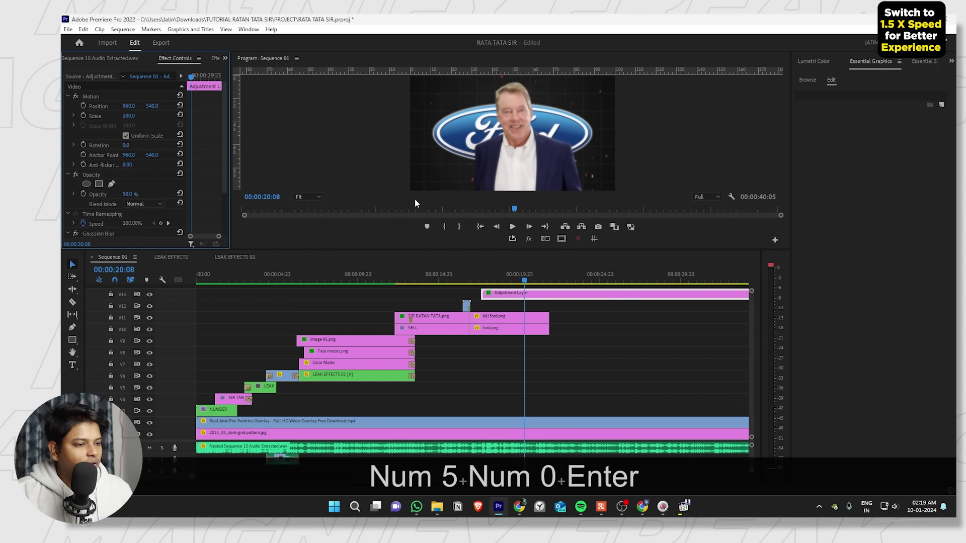
left_click_drag(505, 296, 303, 397)
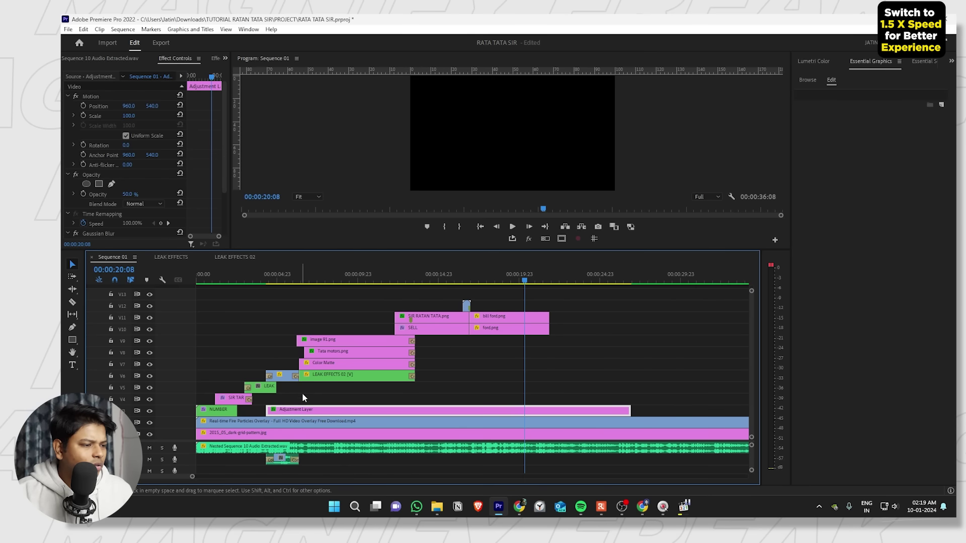
Play back the Tata Motors and Ford shots, including in full screen, to check the pulsing blur on the background.
left_click(351, 274)
key("space")
scroll(402, 296, "up", 3, "alt")
key("ctrl+grave")
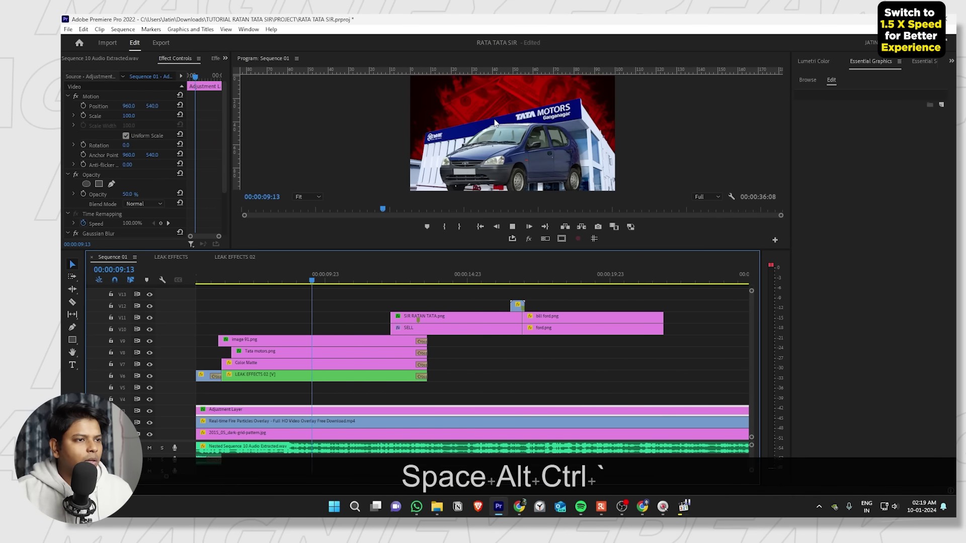
key("ctrl+grave")
key("space")
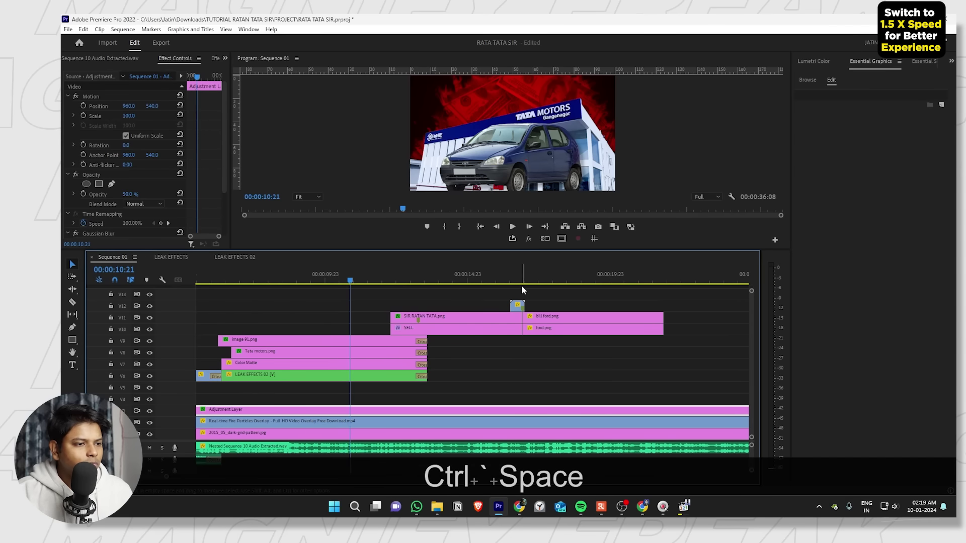
left_click(552, 277)
key("ctrl+grave")
key("space")
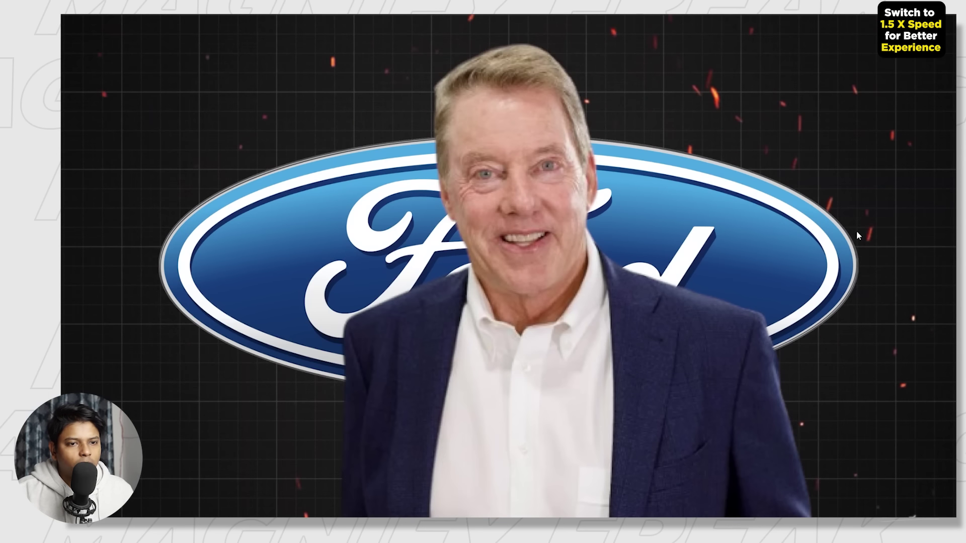
key("space")
key("ctrl+grave")
key("space")
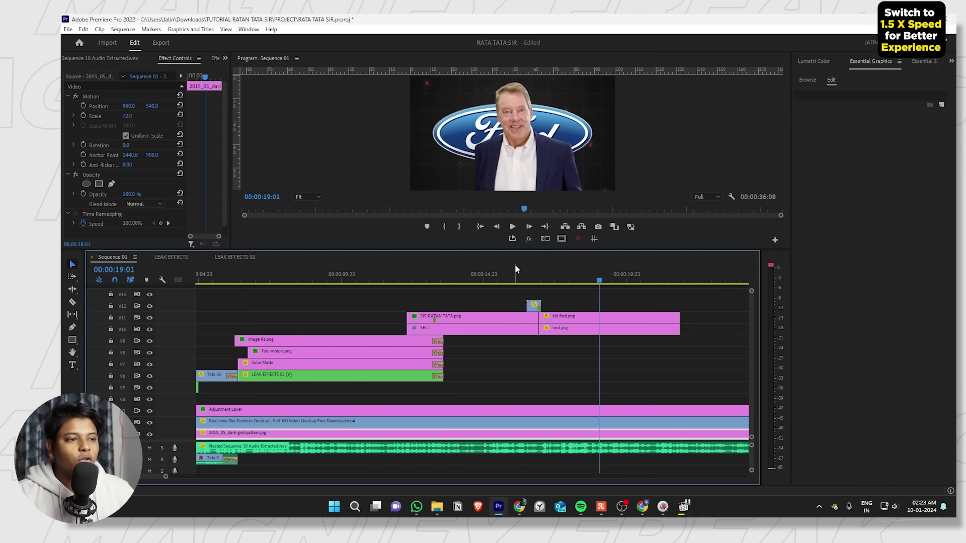
Trim the ends of bill ford.png and ford.png back to 00:00:19:15.
left_click(515, 264)
key("space")
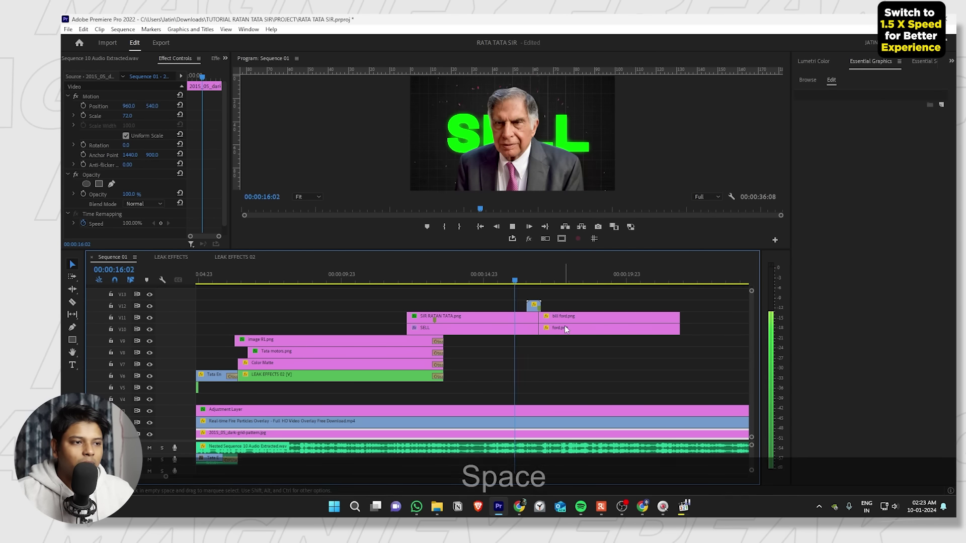
scroll(604, 318, "up", 3, "alt")
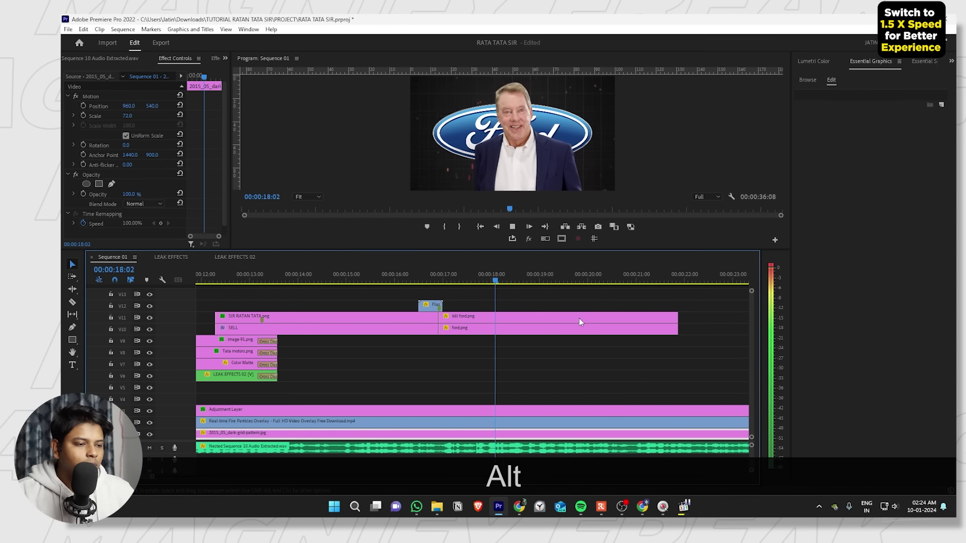
key("space")
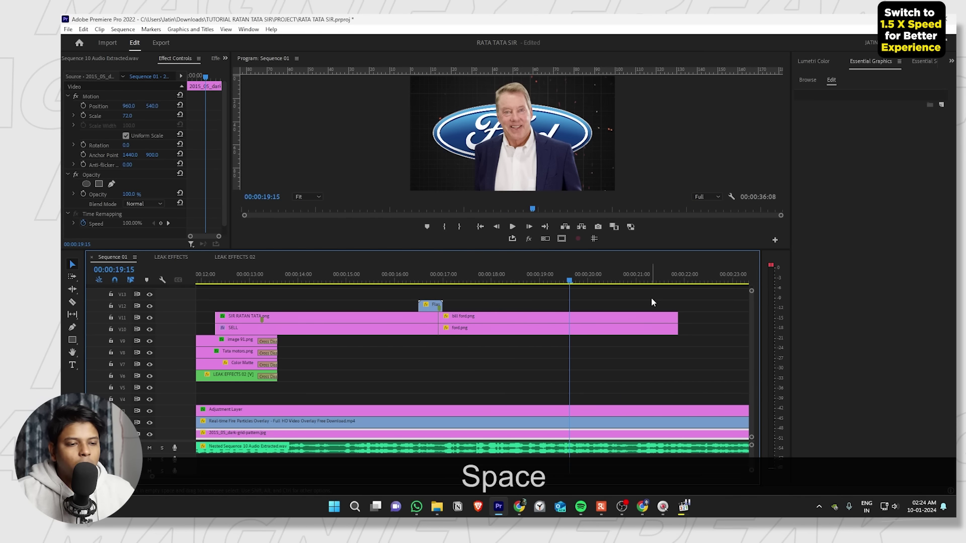
left_click_drag(703, 312, 569, 327)
left_click(631, 319)
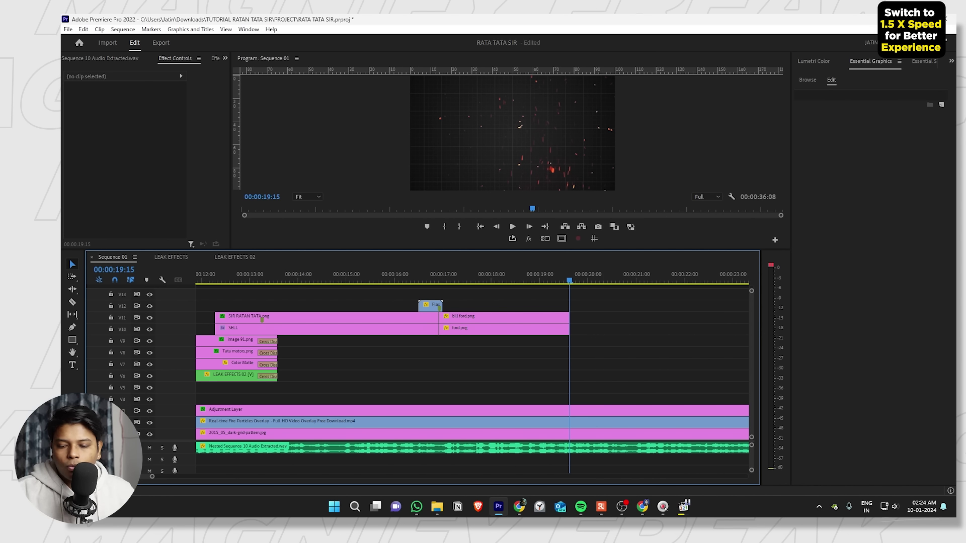
Place ratan tata.png on V11 and bill ford 02.png on V10, both starting at 00:00:19:15.
left_click_drag(568, 326, 577, 318)
left_click(632, 311)
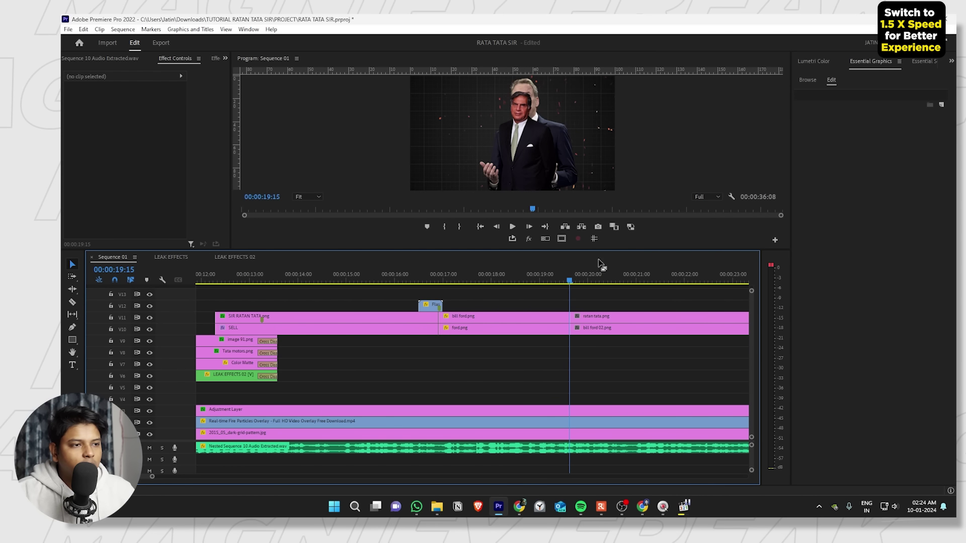
key("Left")
key("Left")
key("Left")
left_click(616, 271)
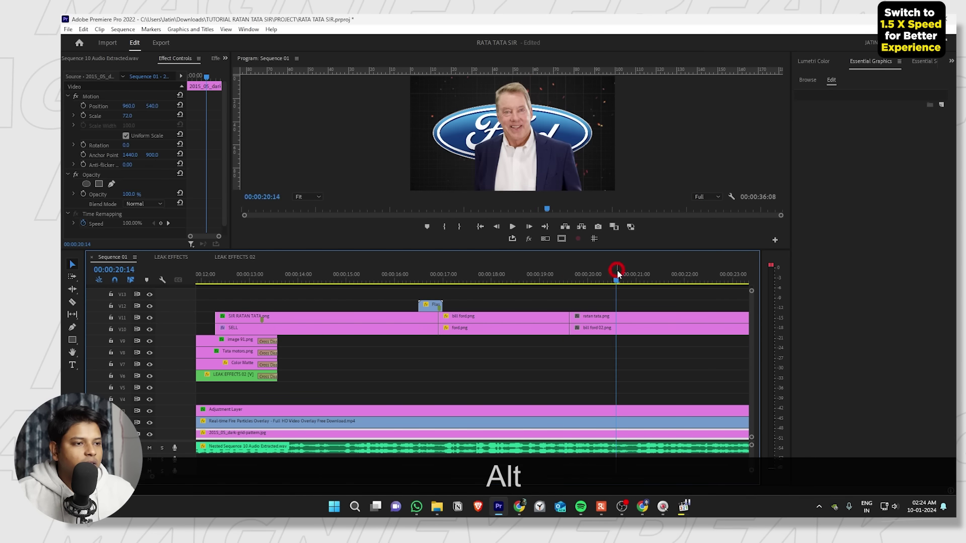
Move the ratan tata.png figure to the right side of the frame, beside the bill ford 02.png figure.
key("grave")
left_click(517, 197)
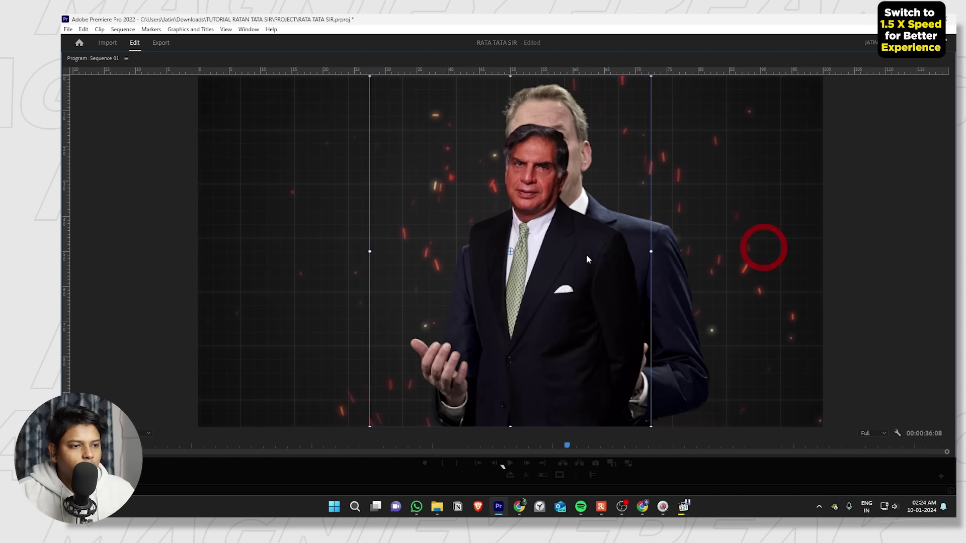
left_click_drag(586, 254, 774, 255)
left_click(742, 253)
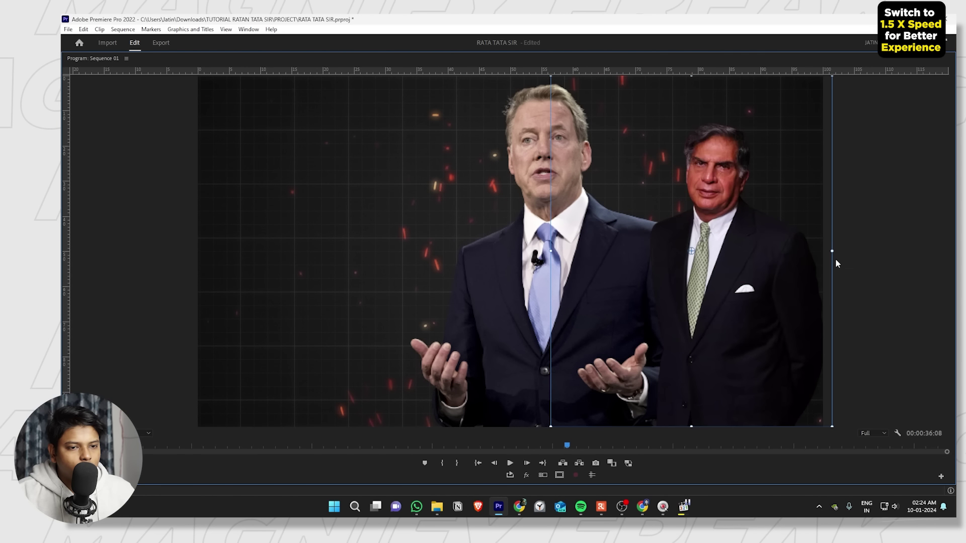
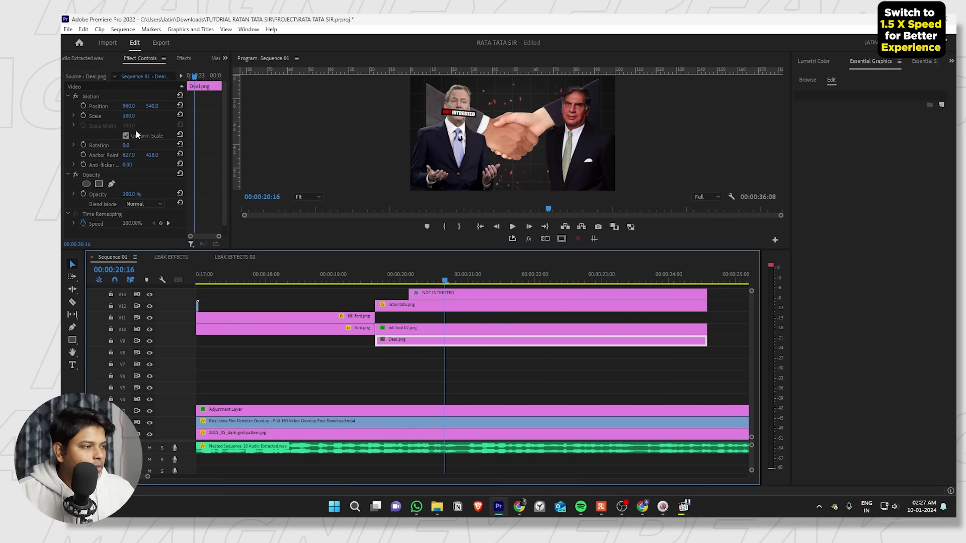
Scale Deal.png to 131, lower it to a vertical position of 648 and set its blend mode to Multiply.
mouse_move(129, 115)
left_mouse_down()
mouse_move(206, 105)
mouse_move(114, 116)
left_mouse_up()
scroll(111, 191, "down", 1)
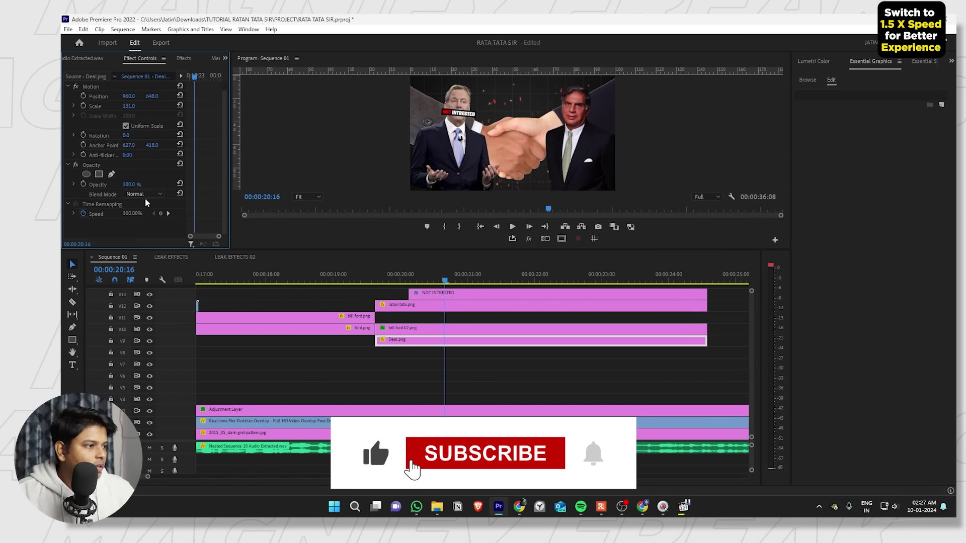
left_click(143, 195)
left_click(148, 237)
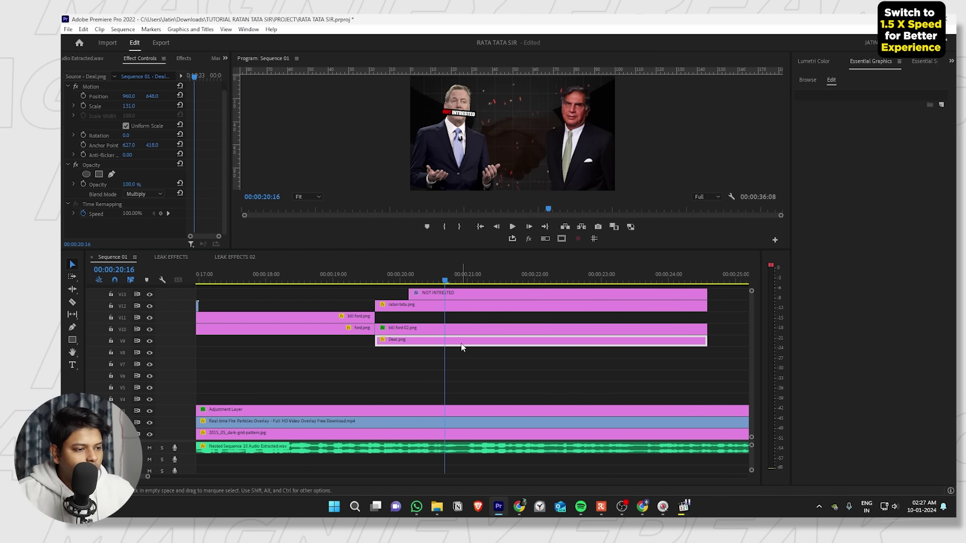
Move Deal.png down to V8 and copy the earlier Color Matte clip onto V9, starting at 00:00:19:15.
left_click_drag(461, 342, 471, 352)
scroll(394, 332, "down", 2)
scroll(394, 332, "down", 3)
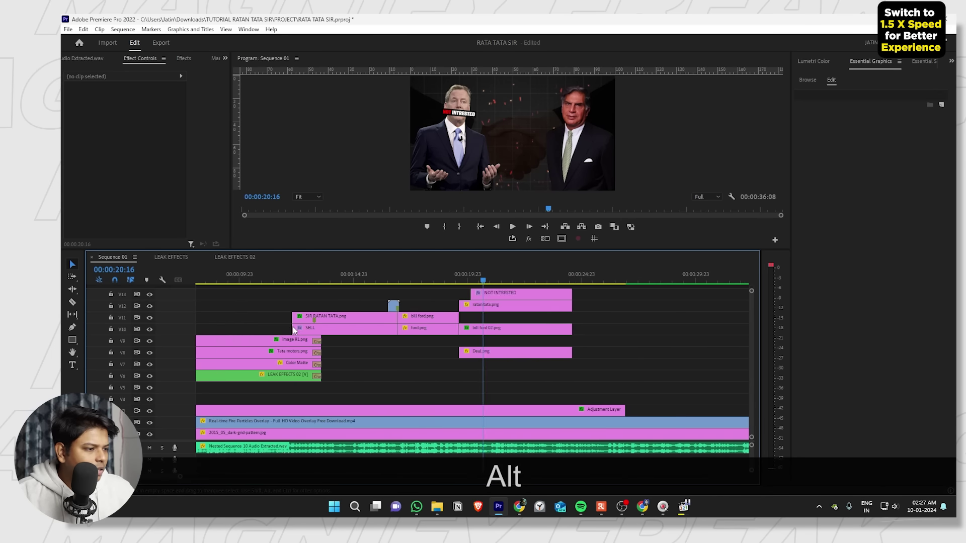
left_click_drag(260, 363, 559, 342)
Shift the copied Color Matte's two opacity keyframes earlier, to about 00:00:20:06 and 00:00:20:23.
left_click(523, 277)
key("space")
scroll(527, 280, "up", 4)
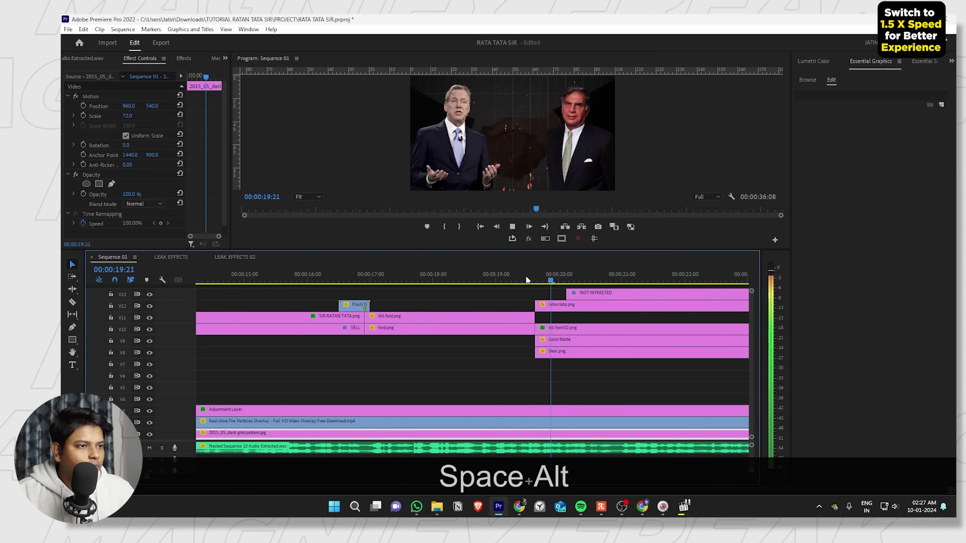
scroll(481, 291, "down", 2)
key("space")
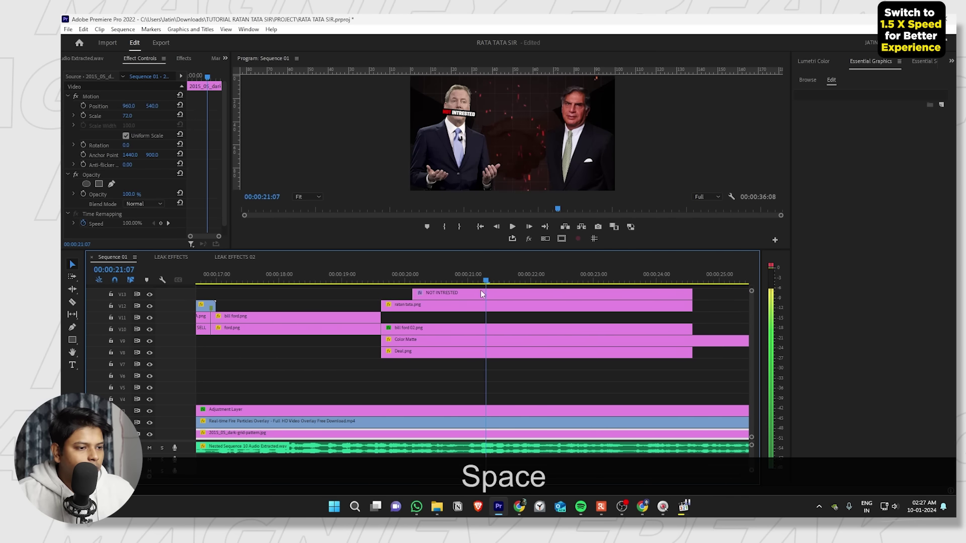
left_click(522, 340)
key("grave")
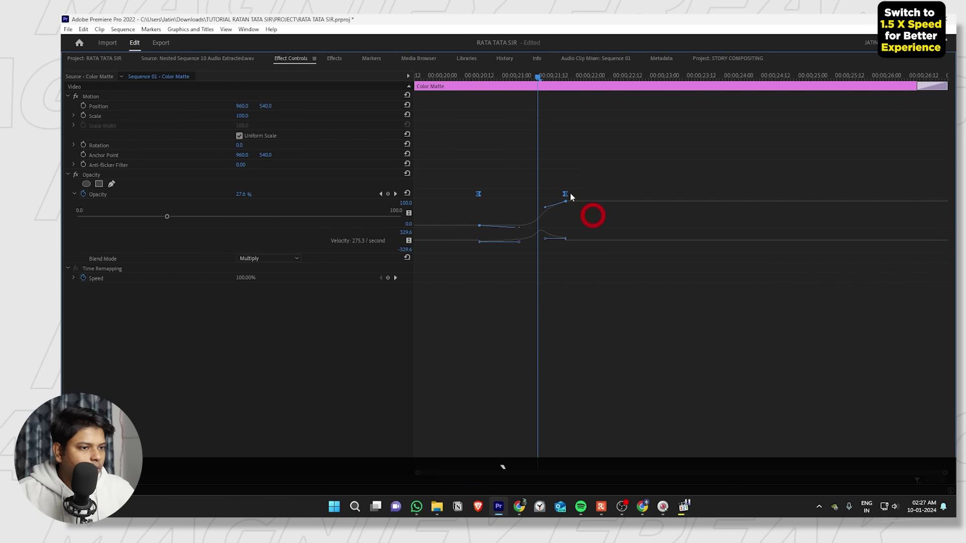
left_click_drag(472, 200, 513, 201)
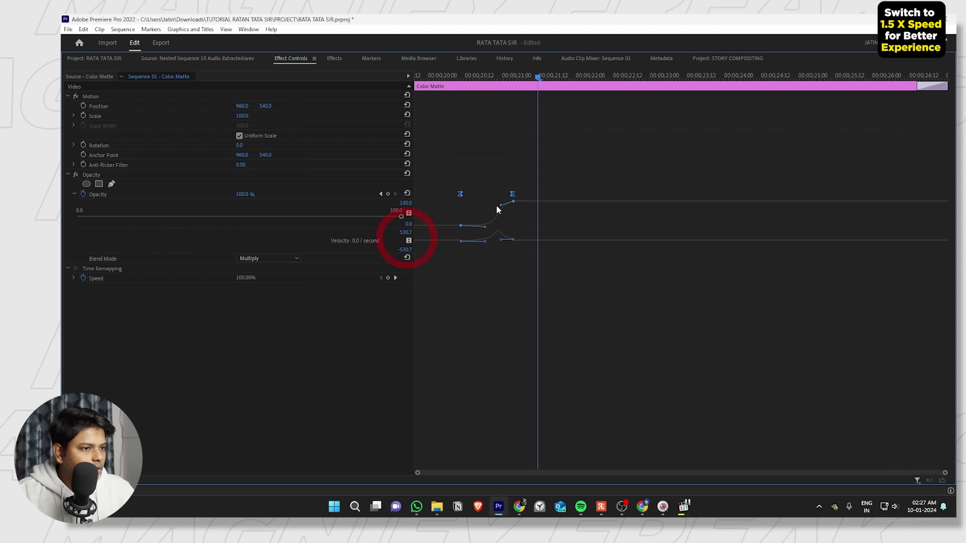
key("grave")
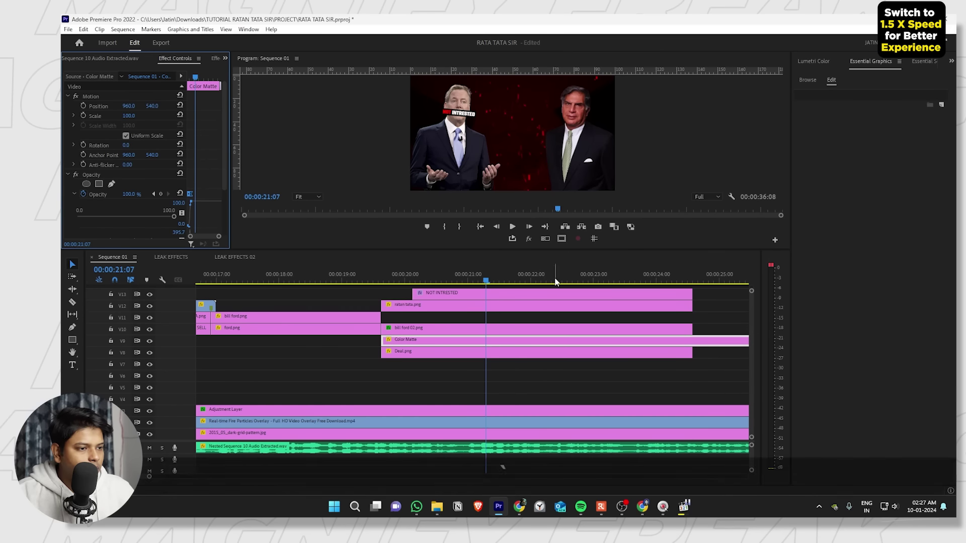
Play back the Ratan Tata and Bill Ford scene, including in full screen, to check the timing of the red fade-in.
left_click(389, 276)
key("space")
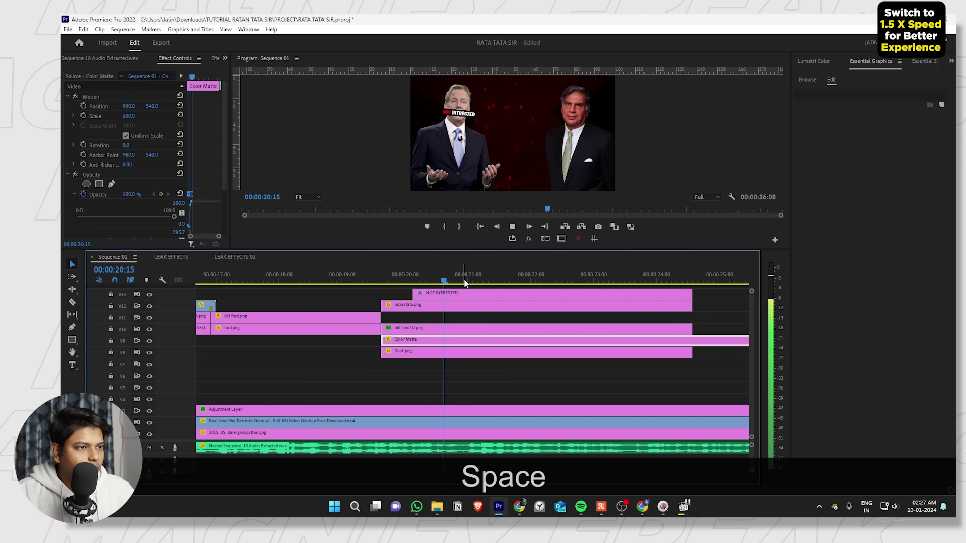
key("ctrl+grave")
key("ctrl+grave")
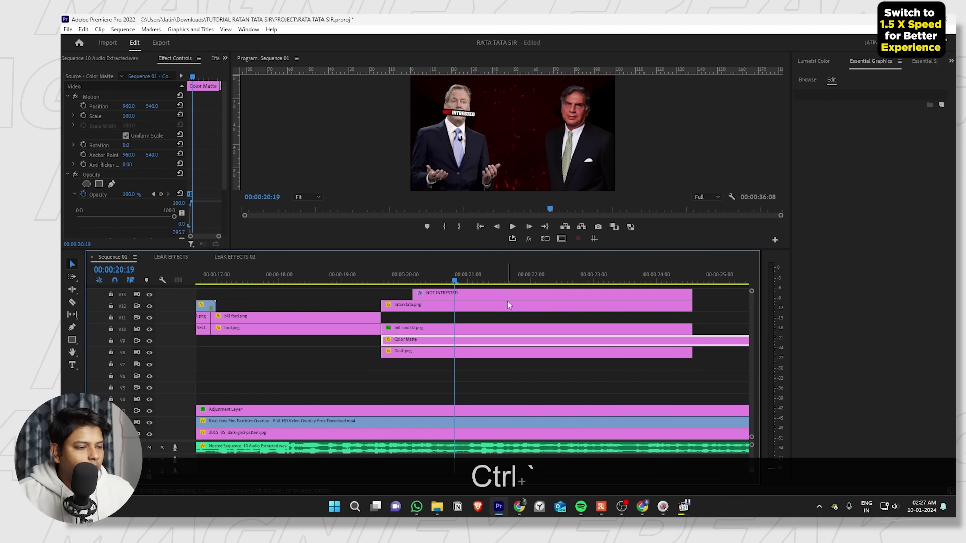
key("space")
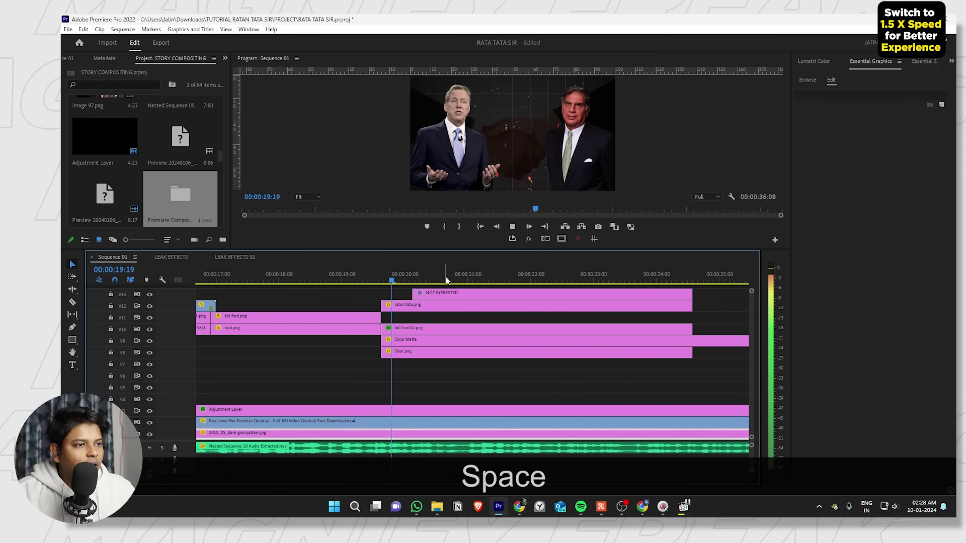
scroll(449, 291, "down", 4)
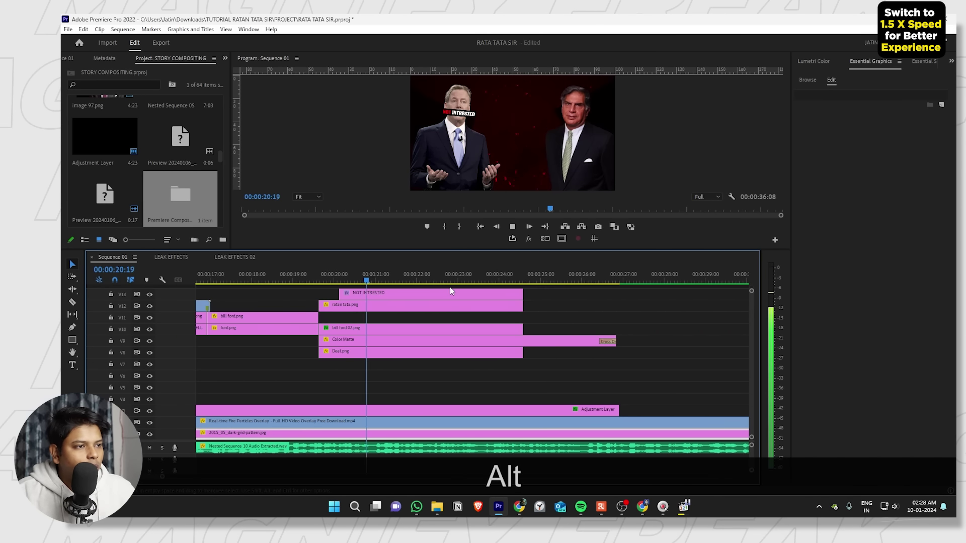
key("space")
key("ctrl+grave")
key("ctrl+grave")
key("space")
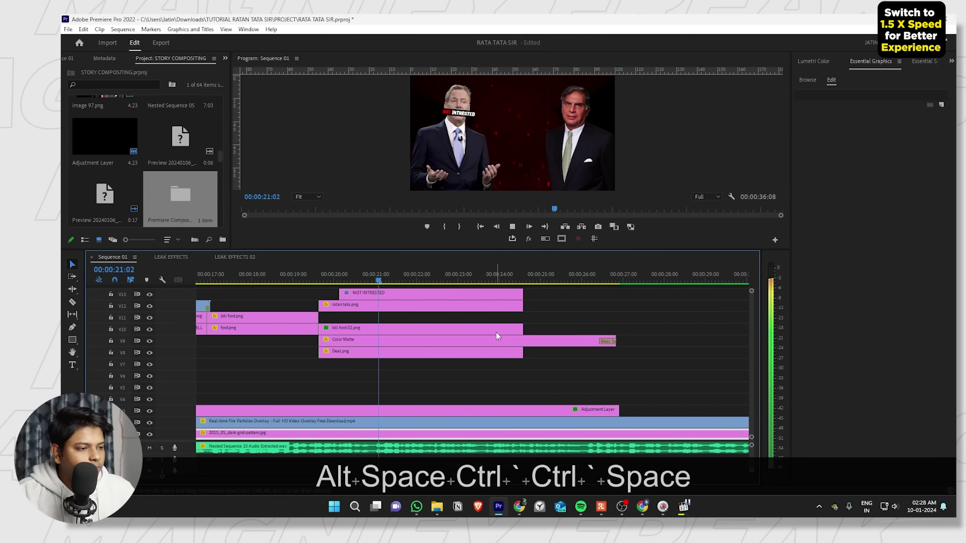
scroll(498, 333, "up", 3)
key("space")
Align the Color Matte's end with its neighbouring clips and trim all five scene clips back to 00:00:22:04.
left_click_drag(703, 342, 544, 341)
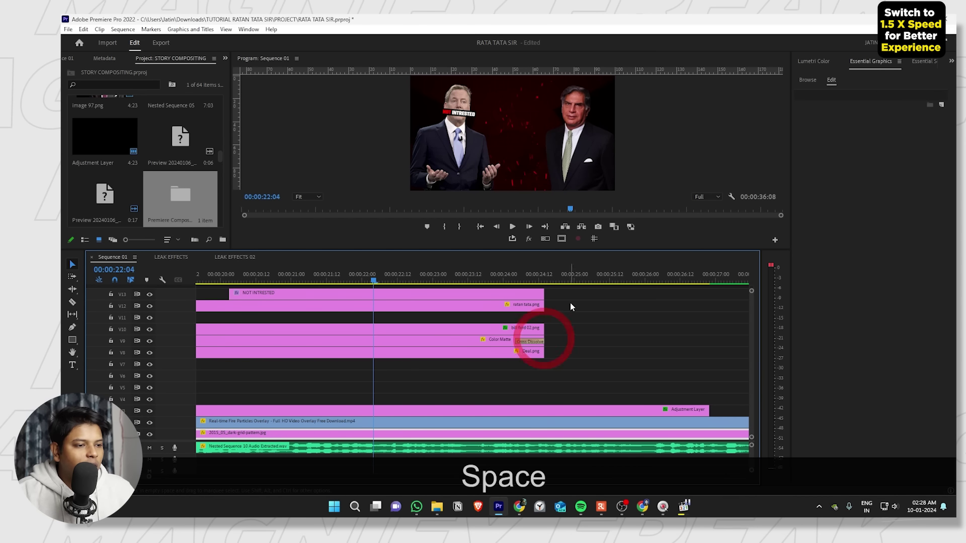
scroll(574, 305, "down", 4)
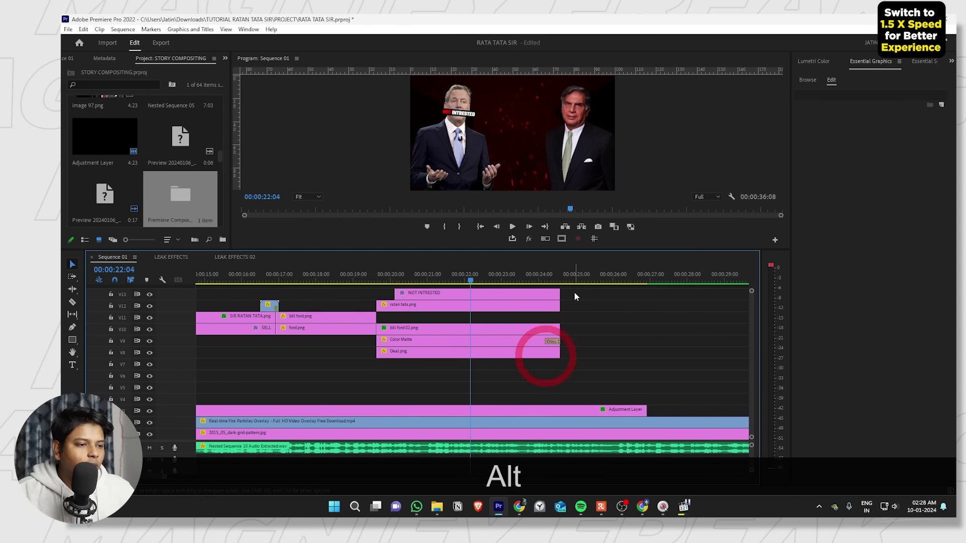
left_click_drag(577, 288, 556, 378)
left_click_drag(558, 322, 489, 307)
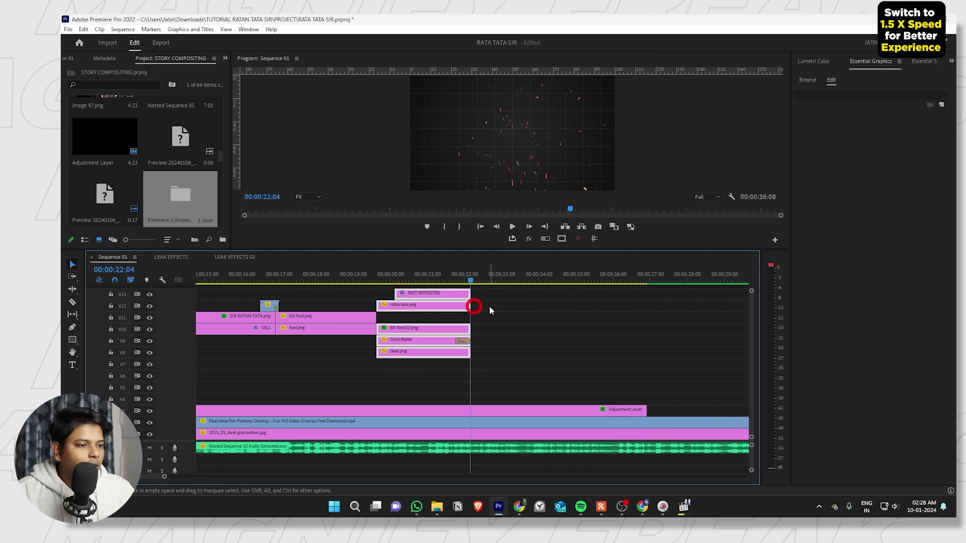
Look through the media of the STORY COMPOSITING and RATA TATA SIR projects for the number sequence.
left_click(446, 280)
key("shift+1")
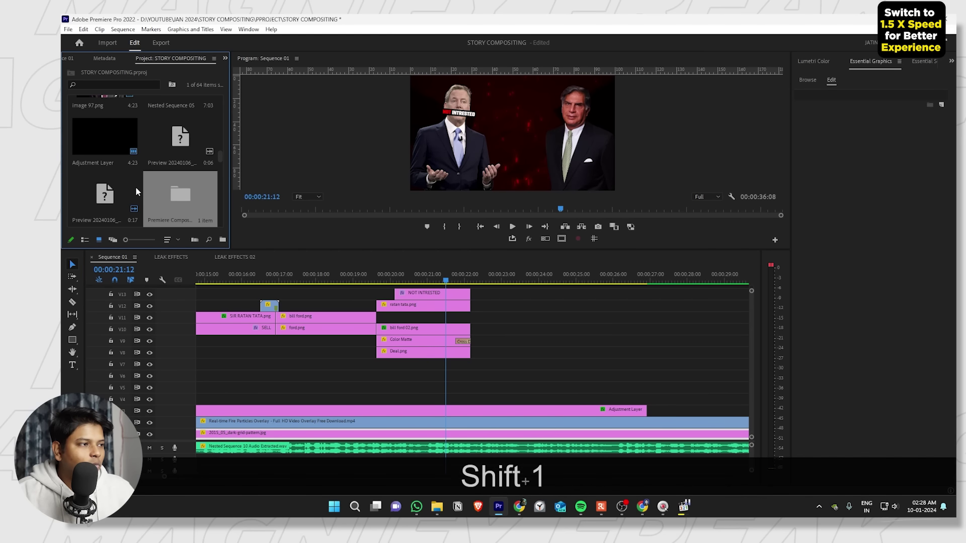
key("shift+1")
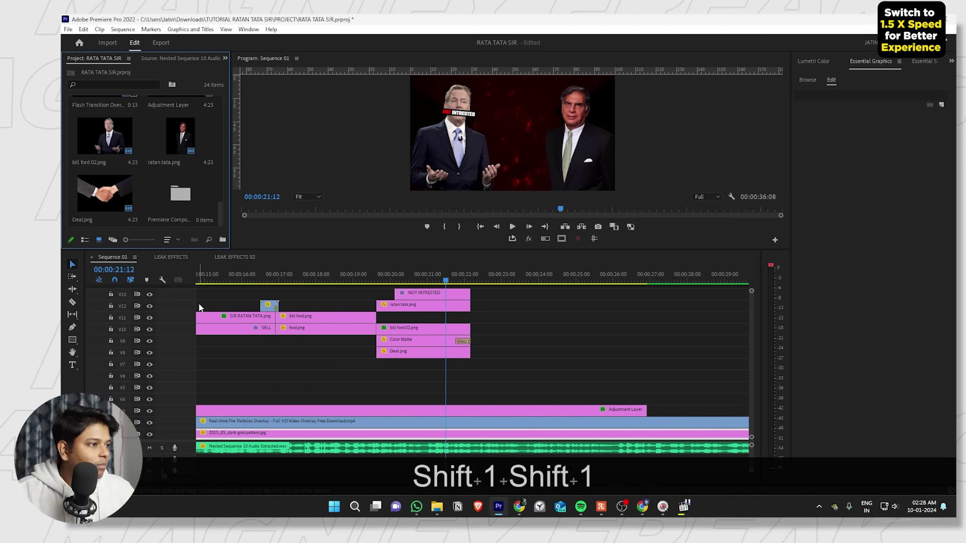
key("shift+1")
key("shift+1")
key("shift+1")
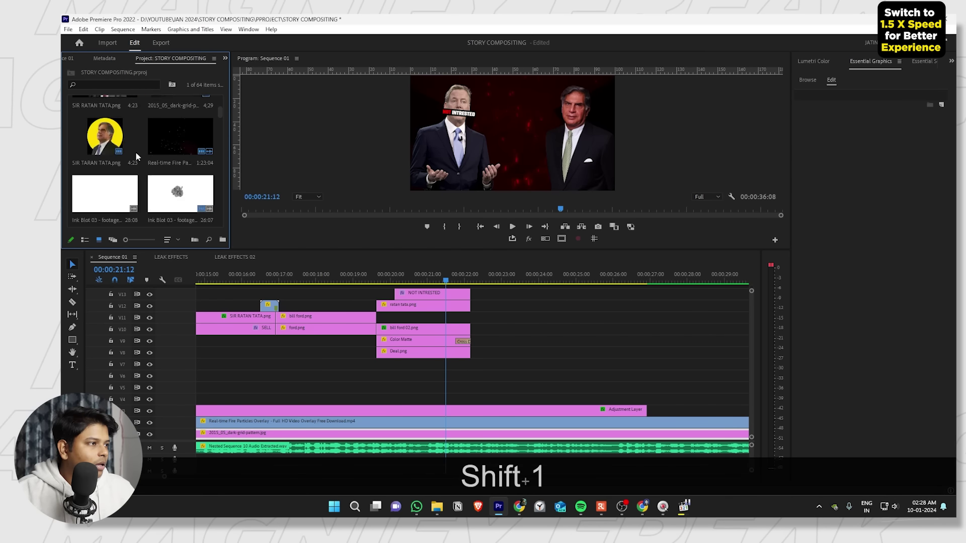
key("shift+1")
key("shift+1")
scroll(135, 146, "down", 3)
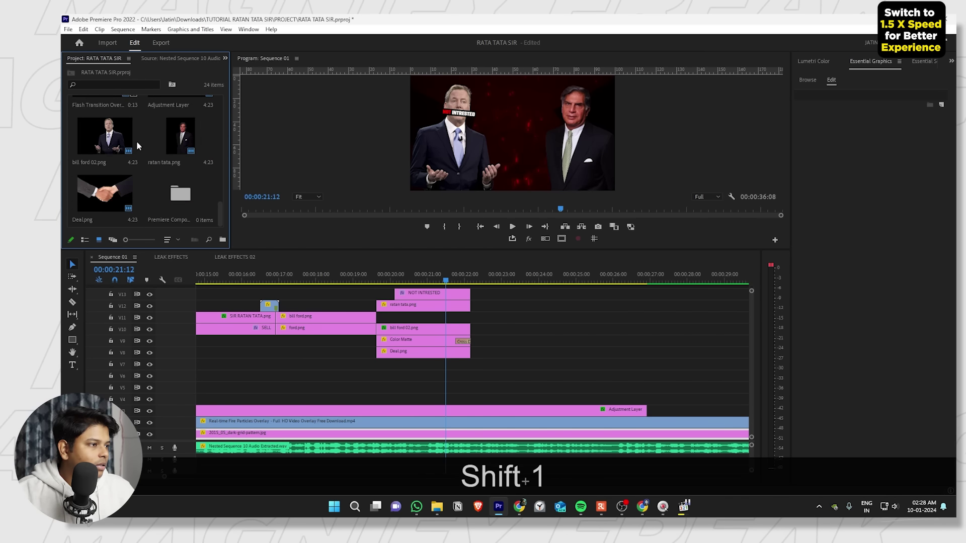
Show the project items as a list, duplicate the NUMBER sequence and rename the copy NUMBER 02.
key("grave")
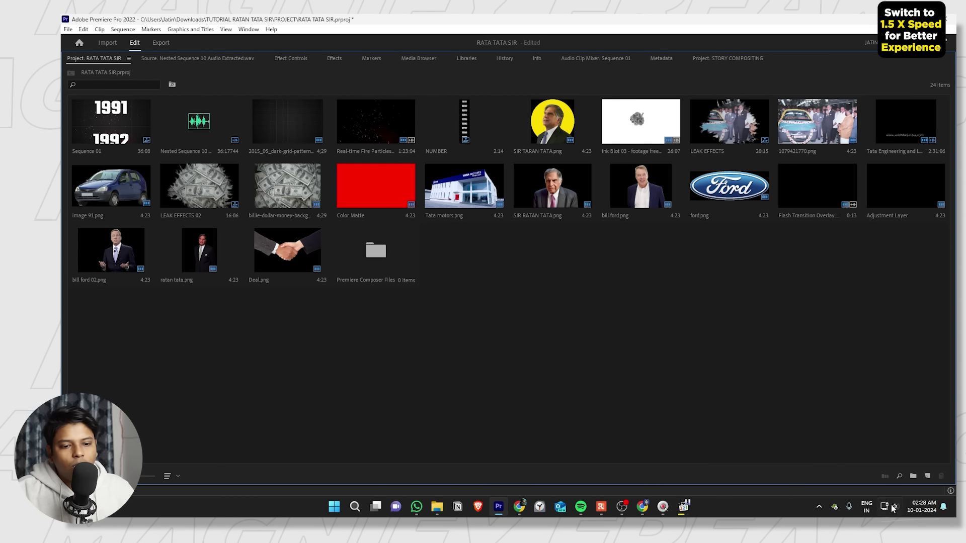
left_click(93, 476)
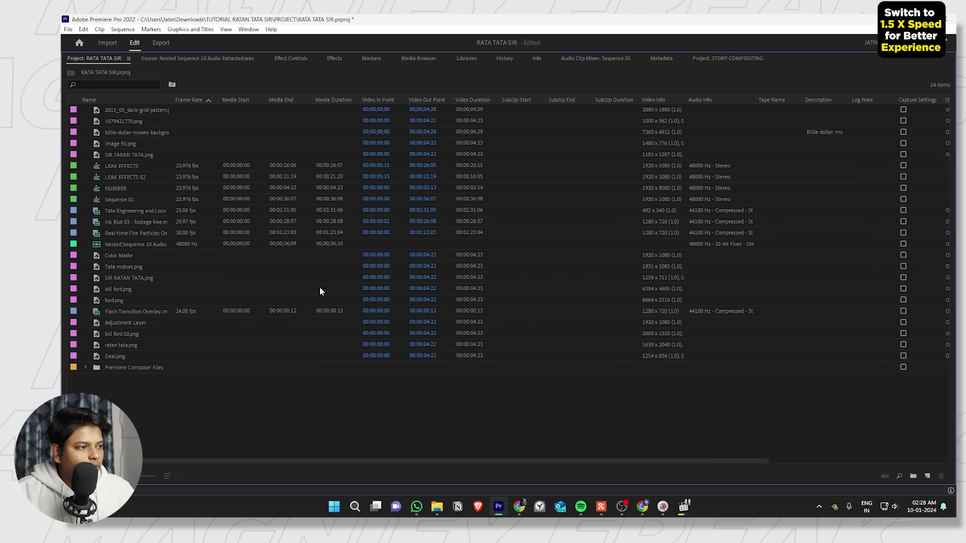
right_click(127, 186)
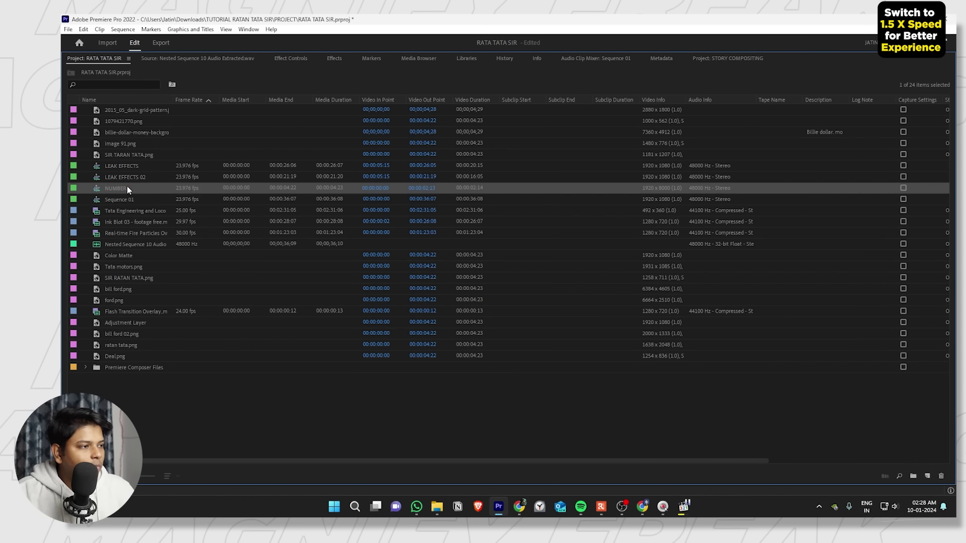
left_click(91, 180)
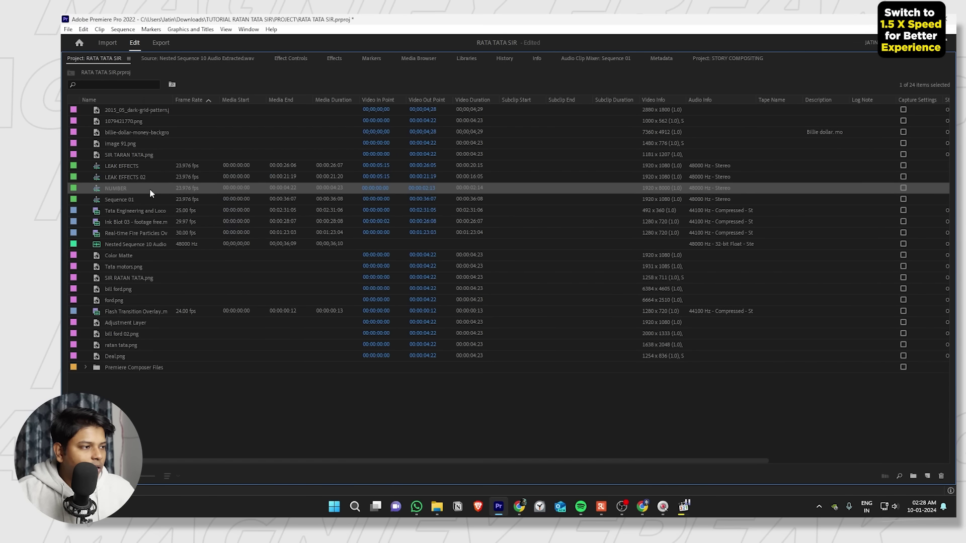
right_click(149, 188)
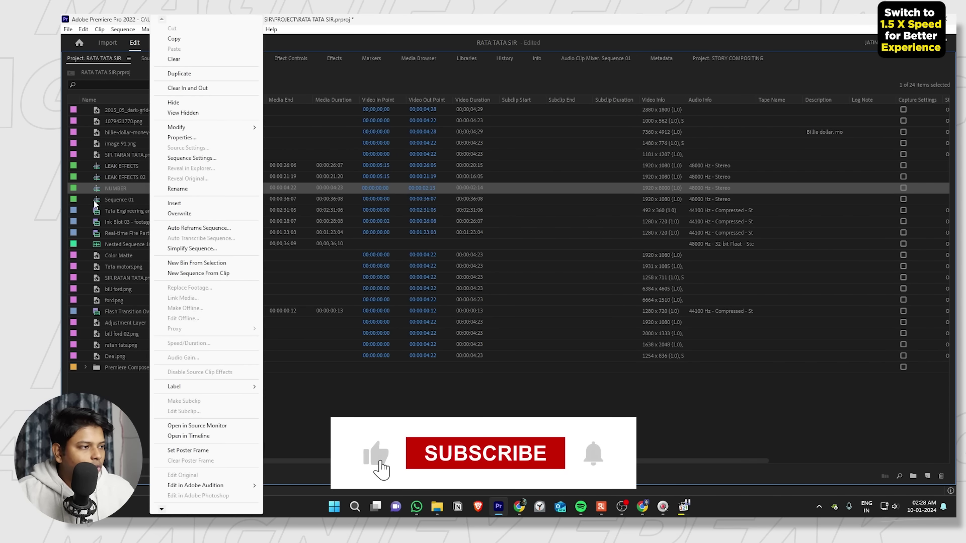
left_click(130, 193)
left_click(192, 188)
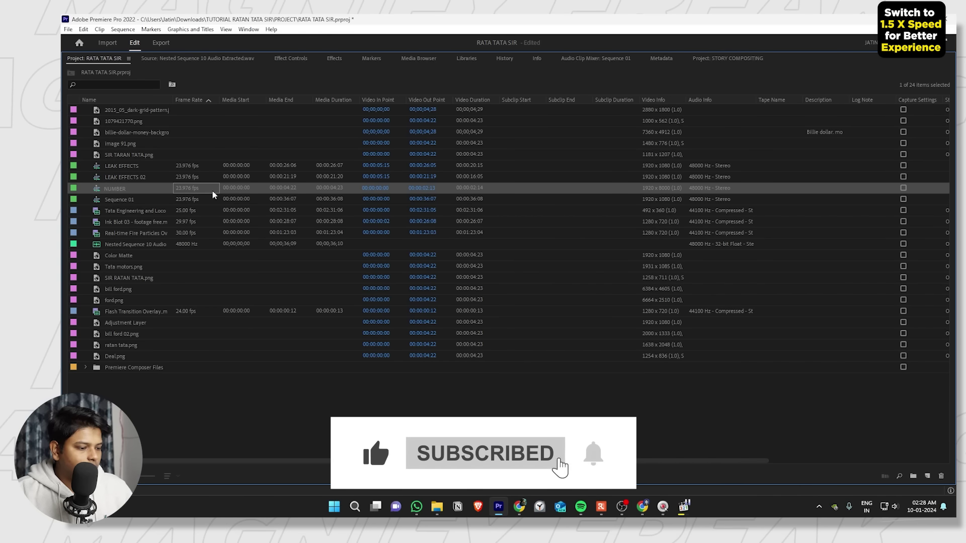
left_click(140, 189)
left_click(180, 191)
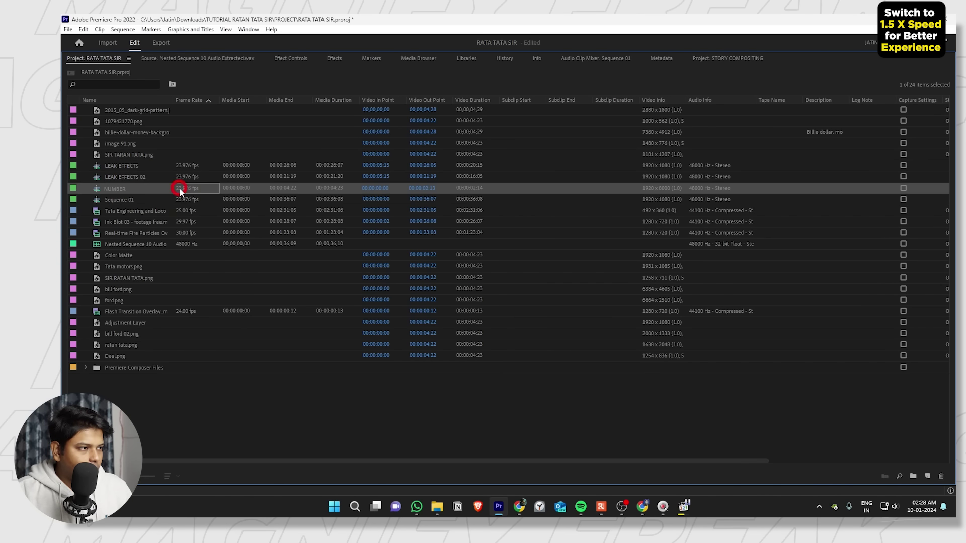
key("ctrl+c")
key("ctrl+v")
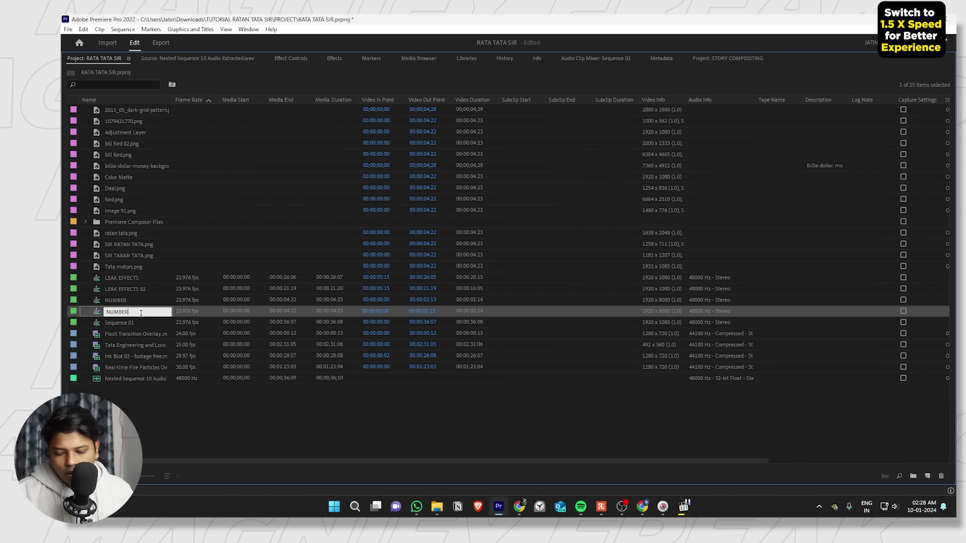
type("02")
key("Return")
key("grave")
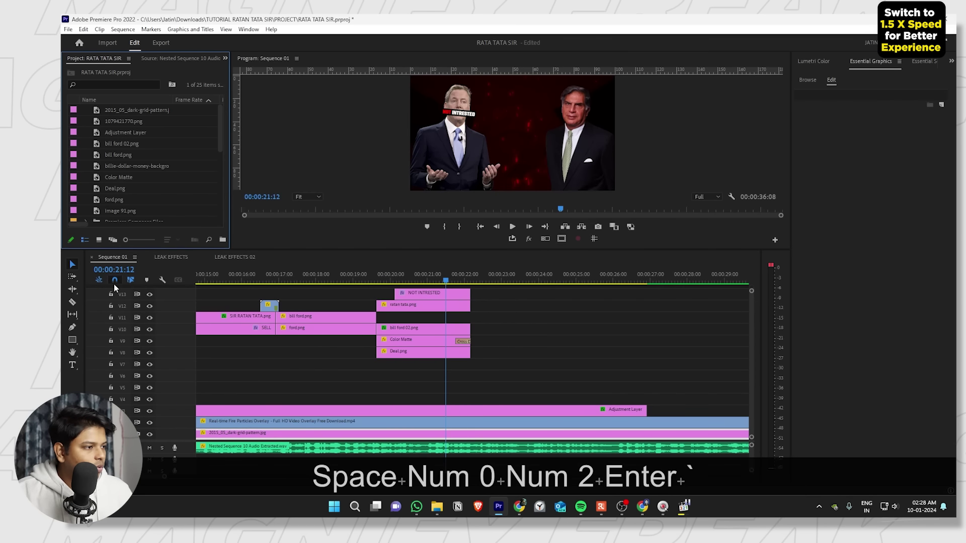
Place the NUMBER 02 sequence on V11, starting at 00:00:22:04 directly after the Ratan Tata and Bill Ford scene.
scroll(107, 176, "down", 4)
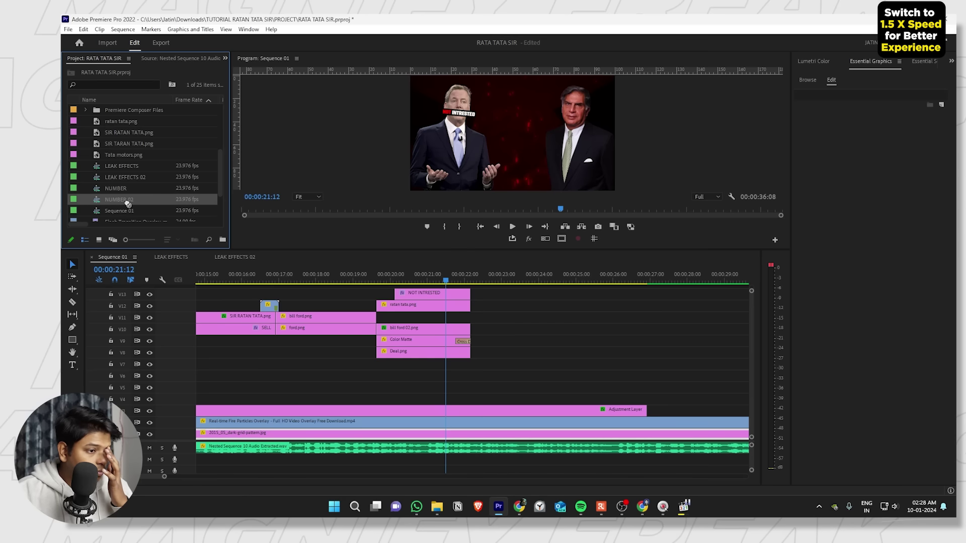
left_click_drag(125, 204, 470, 317)
left_click(457, 274)
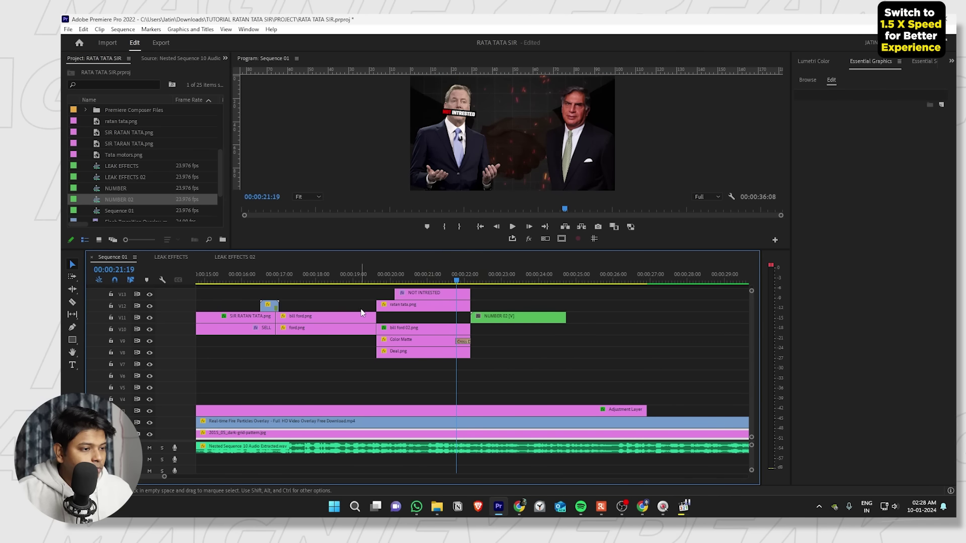
Move the scene's clips down to consecutive tracks, with NOT INTRESTED on V11, ratan tata.png on V10 and Deal.png on V7.
left_click_drag(362, 289, 403, 320)
key("grave")
left_click(400, 331)
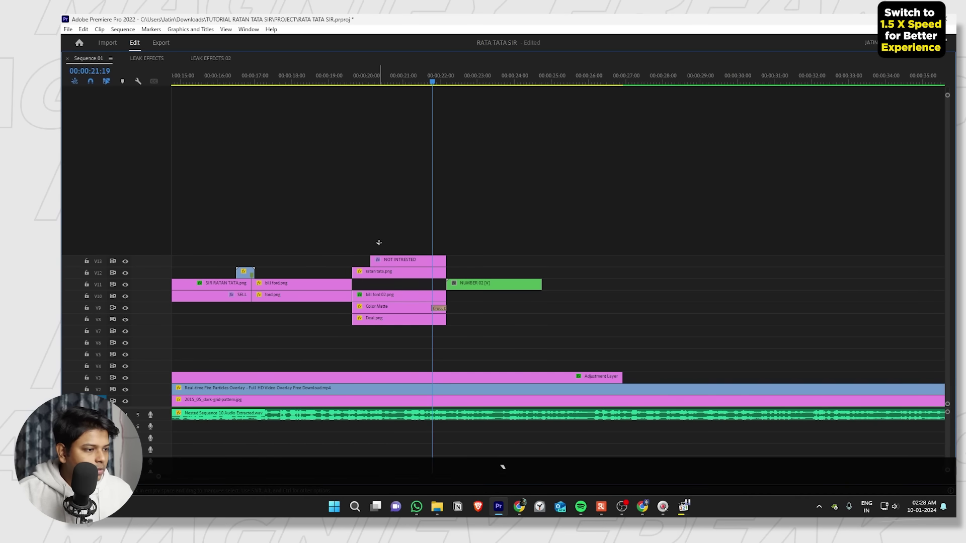
left_click_drag(393, 221, 405, 325)
left_click_drag(403, 318, 403, 353)
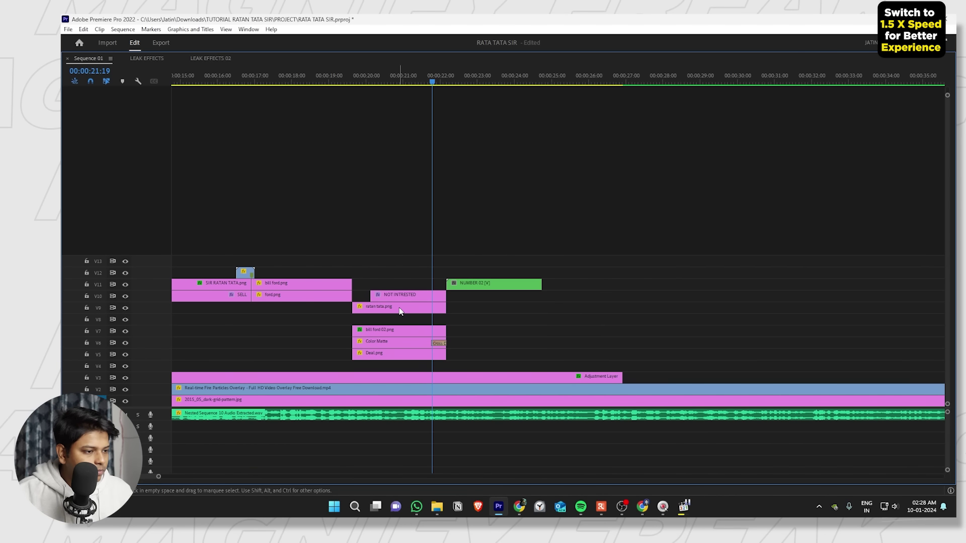
mouse_move(399, 307)
left_mouse_down()
mouse_move(399, 317)
mouse_move(410, 297)
mouse_move(413, 308)
left_mouse_up()
left_click_drag(396, 276, 406, 302)
key("grave")
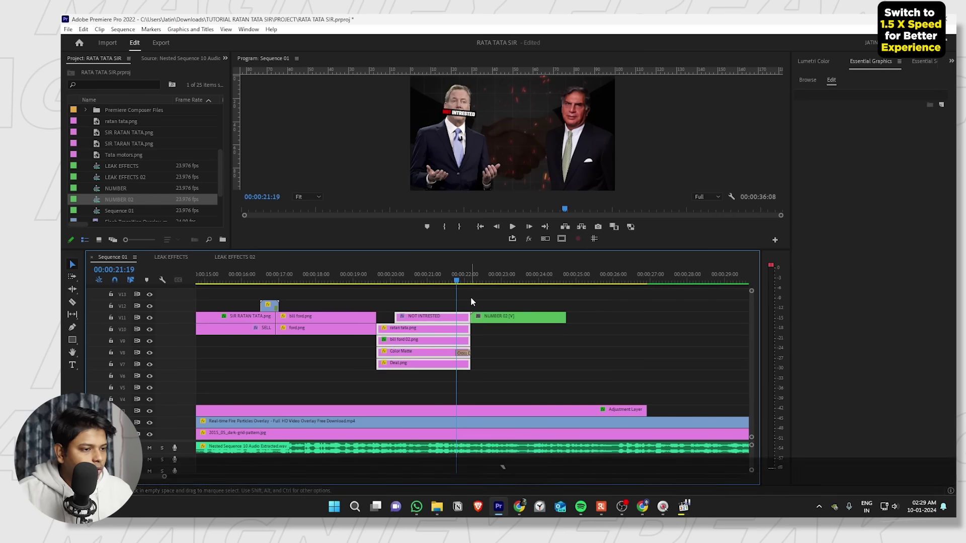
Move the NUMBER 02 clip up to V12 so it starts at 00:00:21:19, overlapping the deal scene's end, and play it back.
left_click_drag(496, 320, 482, 307)
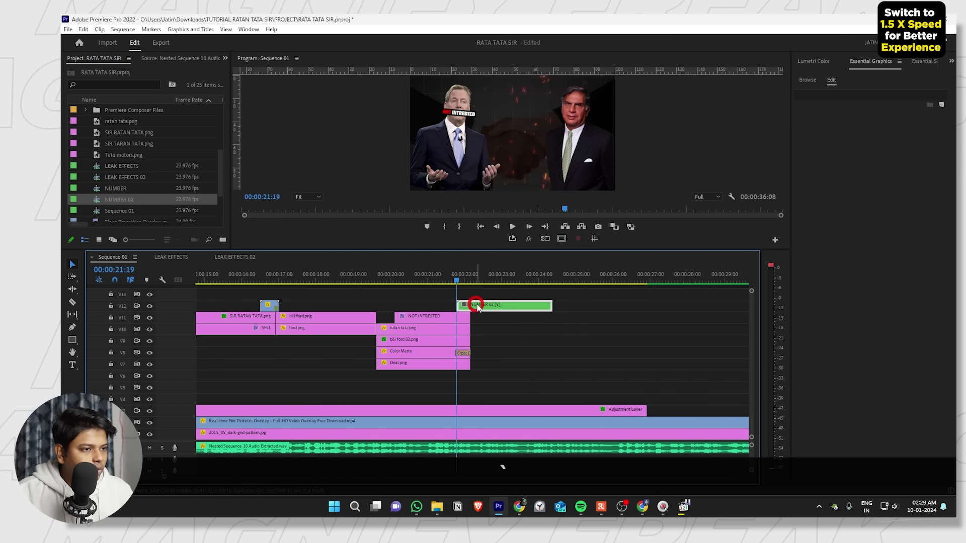
key("space")
scroll(475, 290, "up", 2)
key("space")
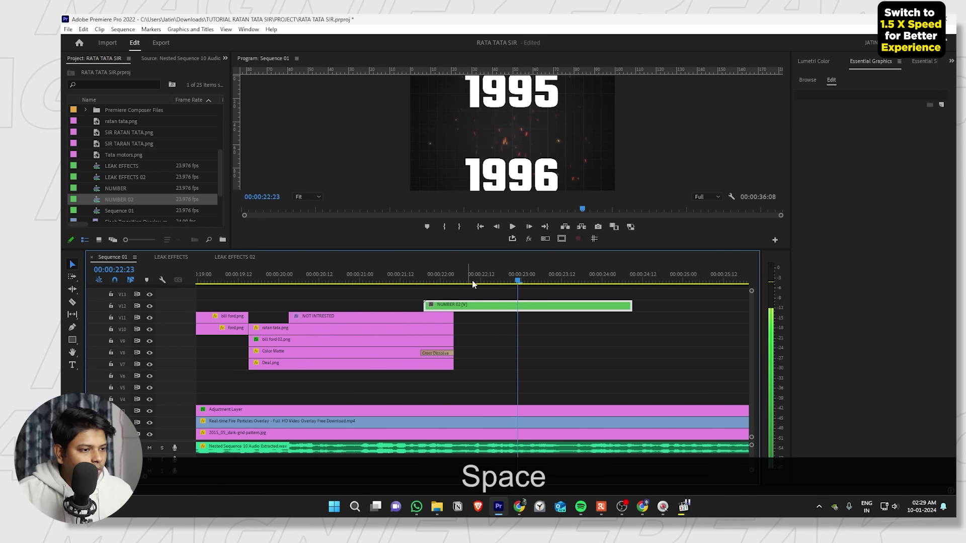
left_click(434, 276)
key("space")
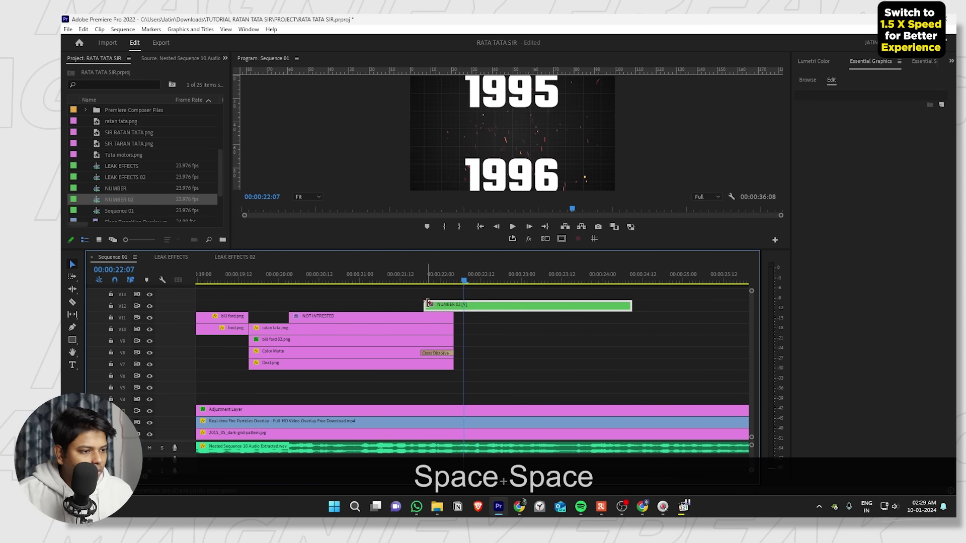
Open the NUMBER 02 sequence and change the first two years of its text column to 2000 and 2001.
scroll(657, 315, "down", 5)
double_click(659, 312)
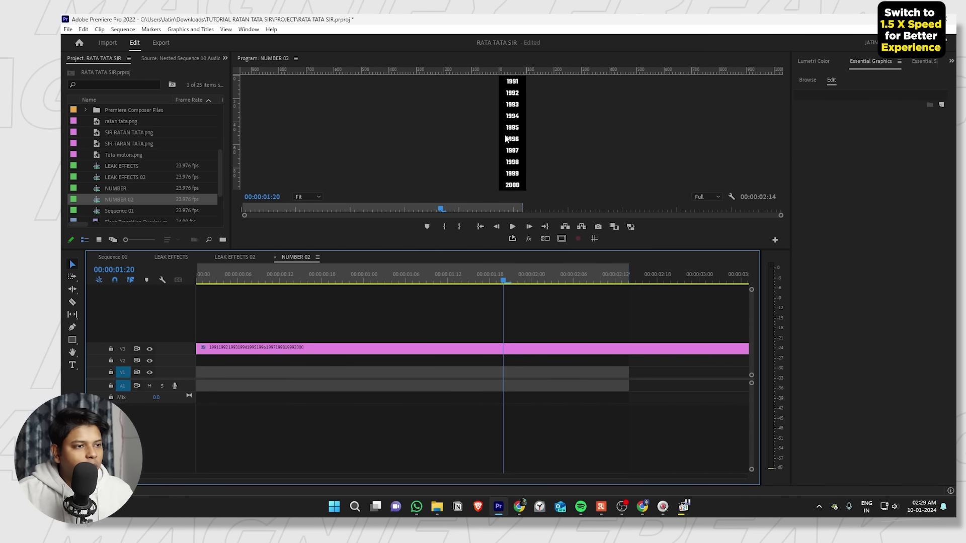
key("grave")
left_click(500, 130)
double_click(501, 130)
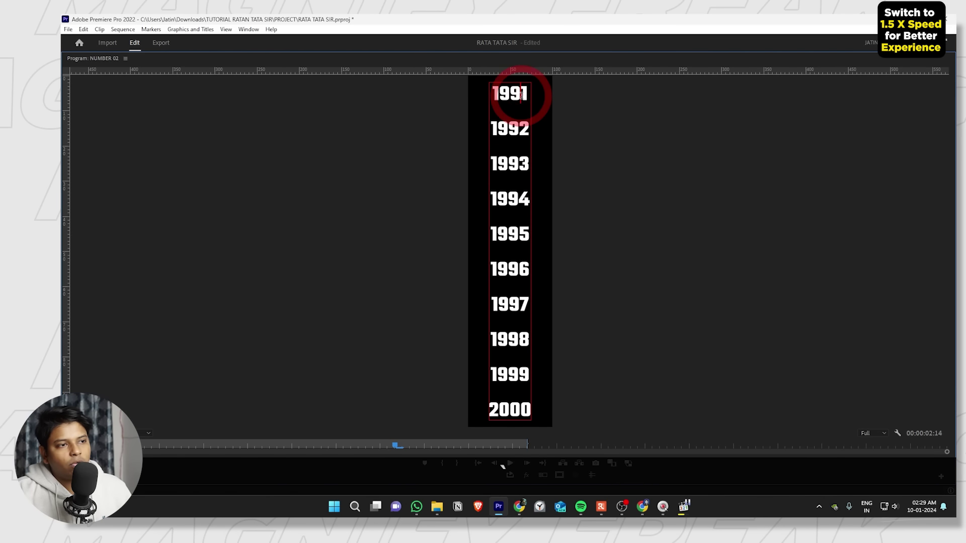
double_click(512, 93)
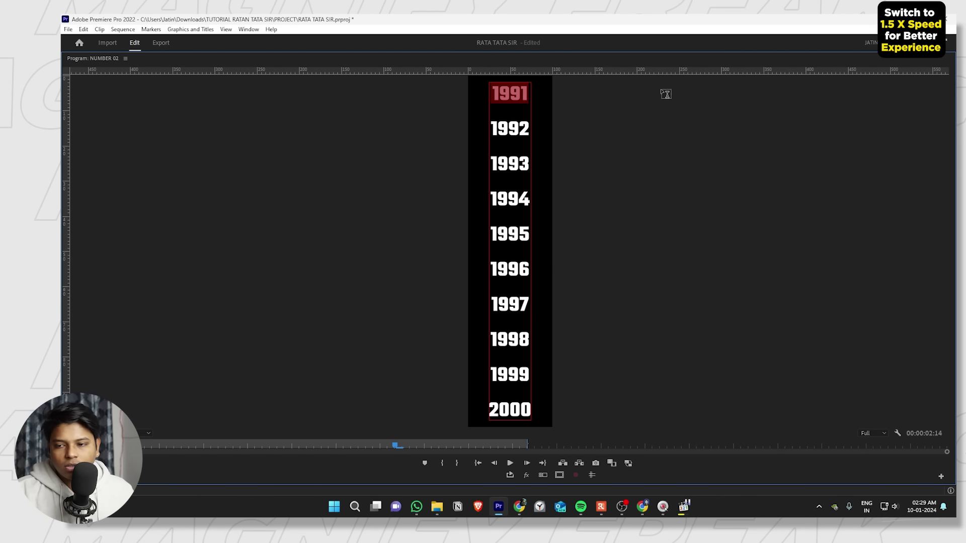
type("2000")
double_click(501, 129)
type("2000")
double_click(501, 129)
type("2001")
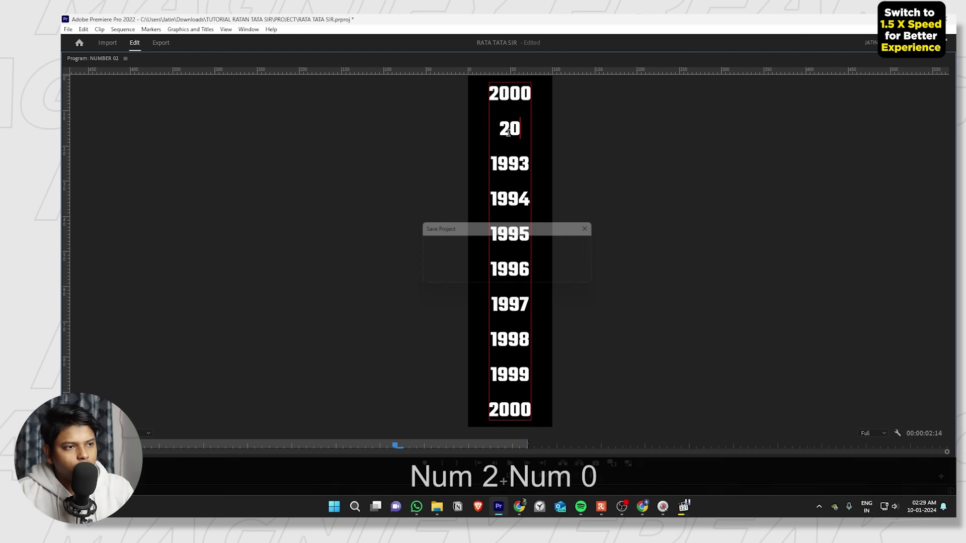
Replace the third through seventh years of the text column with 2002, 2003, 2004, 2005 and 2006.
double_click(489, 162)
type("2002")
double_click(524, 199)
type("2003")
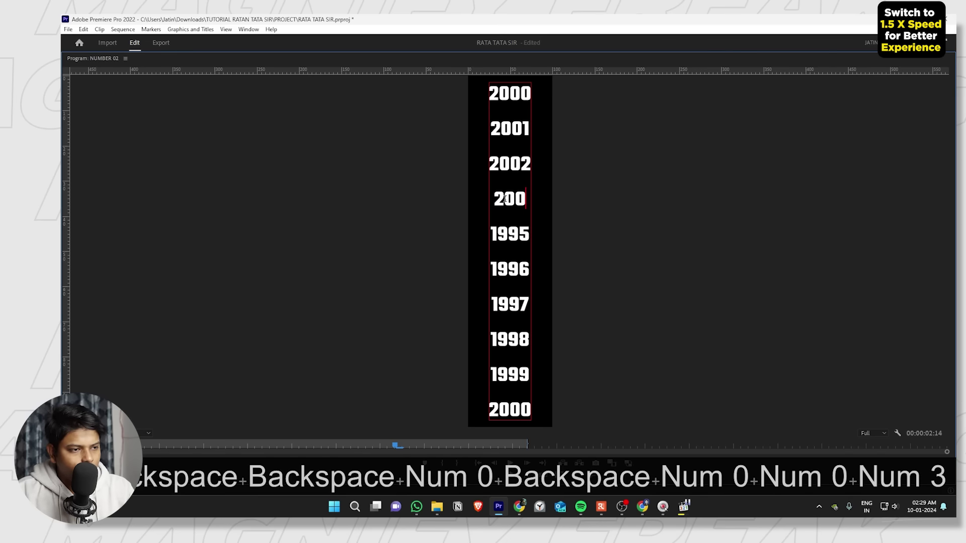
double_click(521, 234)
type("2004")
double_click(508, 269)
type("2005")
double_click(508, 304)
type("2006")
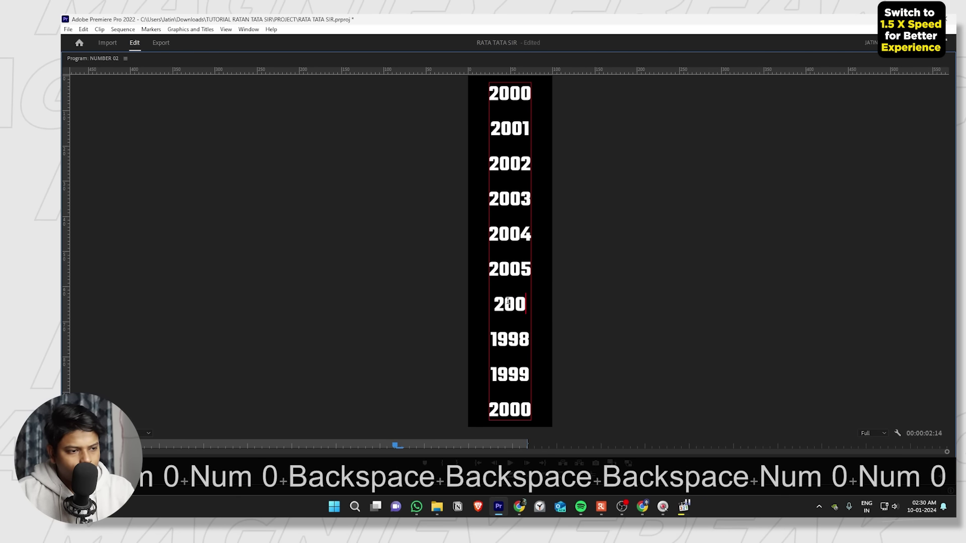
Replace the last three years of the text column with 2007, 2008 and 2009, and finish the text editing.
double_click(506, 340)
type("2007")
double_click(509, 374)
type("2008")
key("BackSpace")
key("BackSpace")
key("BackSpace")
type("008")
double_click(519, 410)
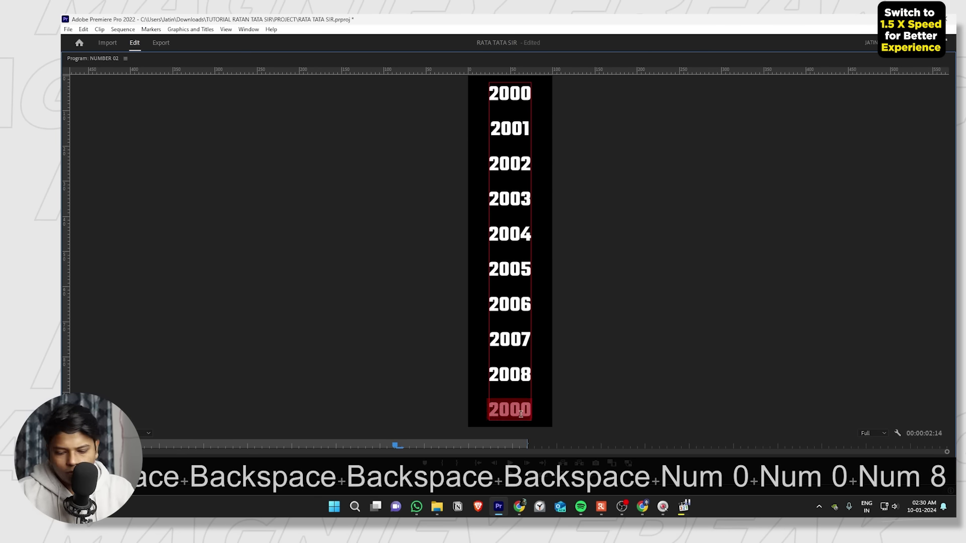
type("0")
key("BackSpace")
key("BackSpace")
type("2009")
key("Escape")
key("grave")
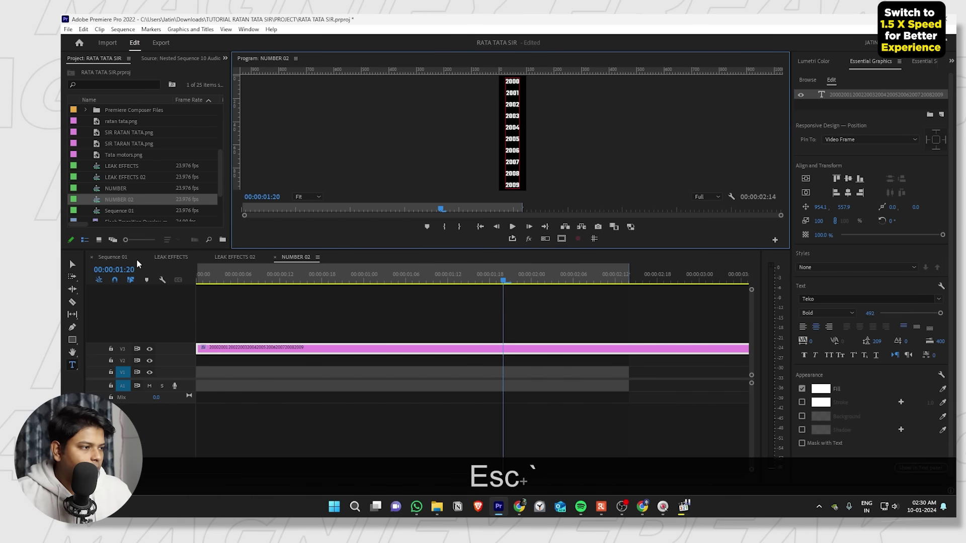
Copy the Transform effect from the NUMBER clip at the start of Sequence 01.
left_click(120, 259)
scroll(436, 375, "up", 3)
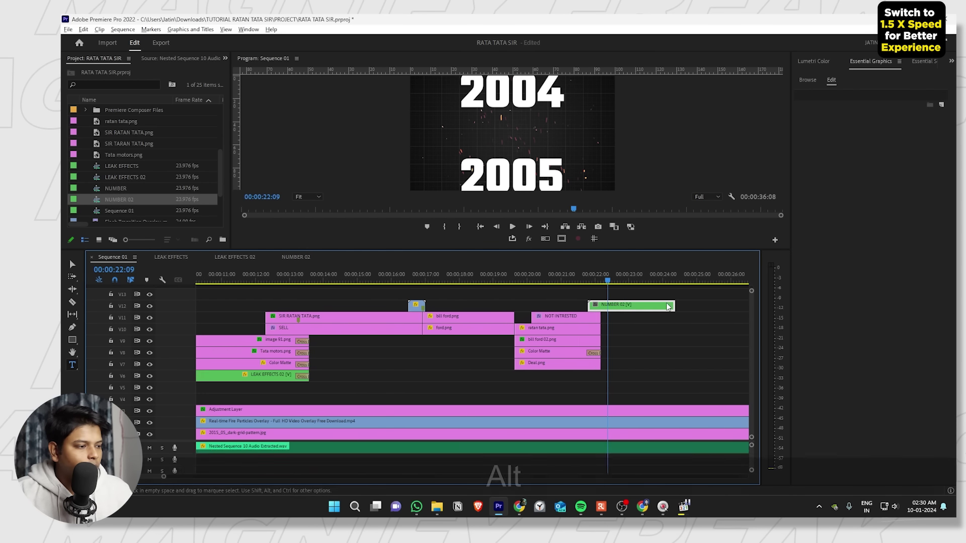
scroll(239, 384, "up", 2)
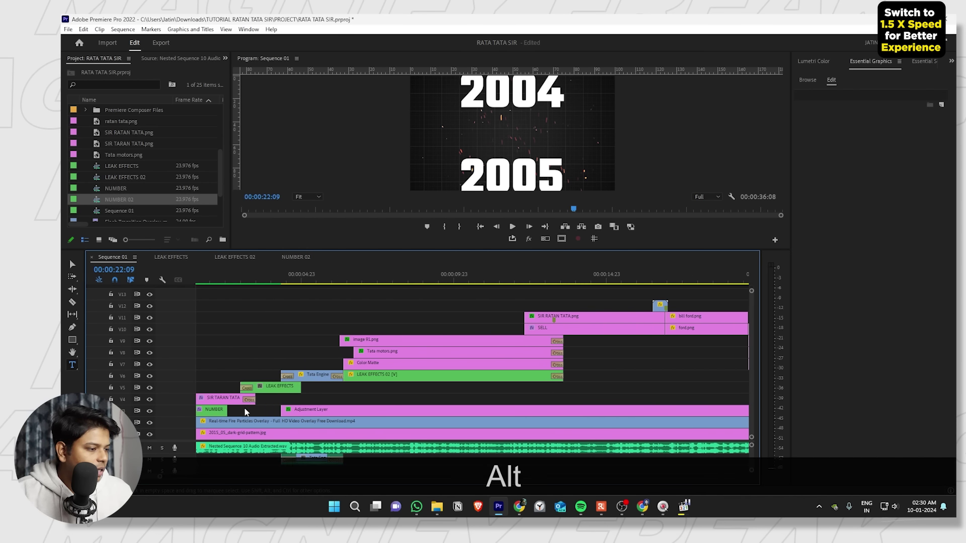
left_click(216, 416)
key("shift+5")
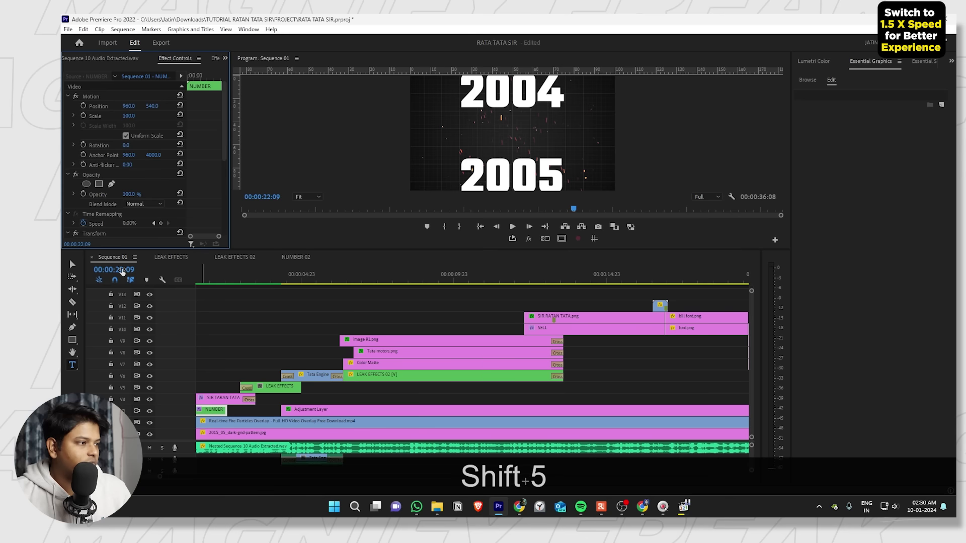
scroll(130, 211, "down", 3)
scroll(130, 212, "down", 1)
left_click(93, 158)
key("ctrl+c")
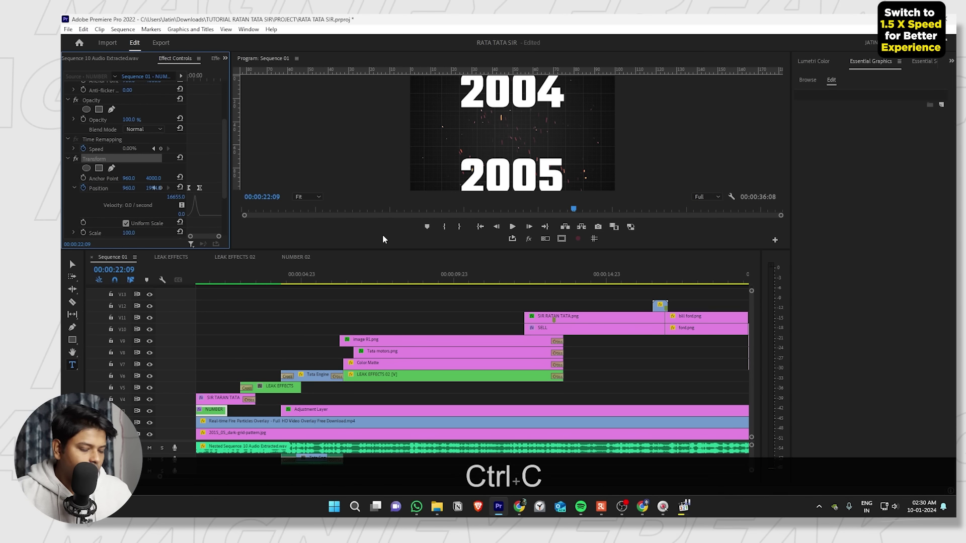
Paste the Transform effect onto the NUMBER 02 clip on V12 and play back the scrolling years.
scroll(582, 327, "right", 2)
scroll(586, 325, "down", 3)
left_click(526, 310)
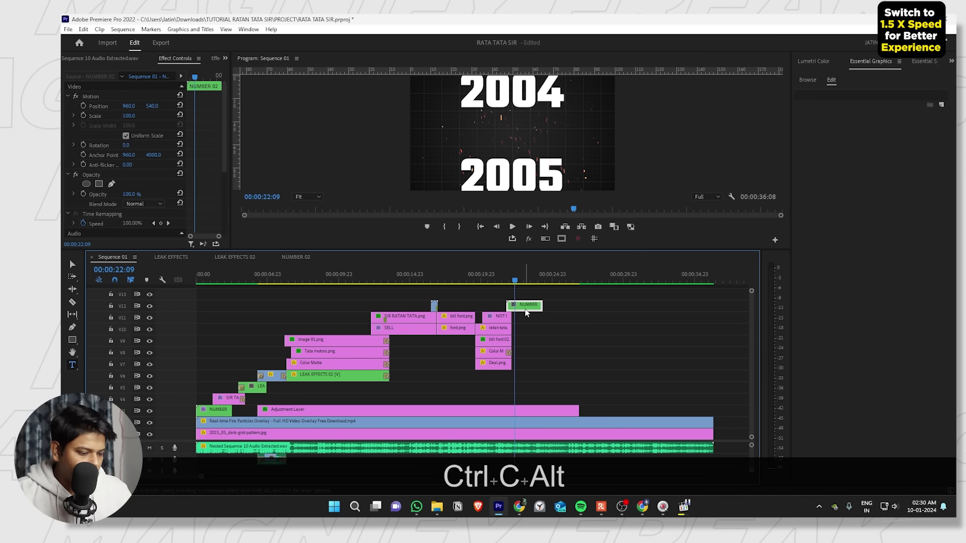
key("ctrl+v")
scroll(504, 312, "up", 4)
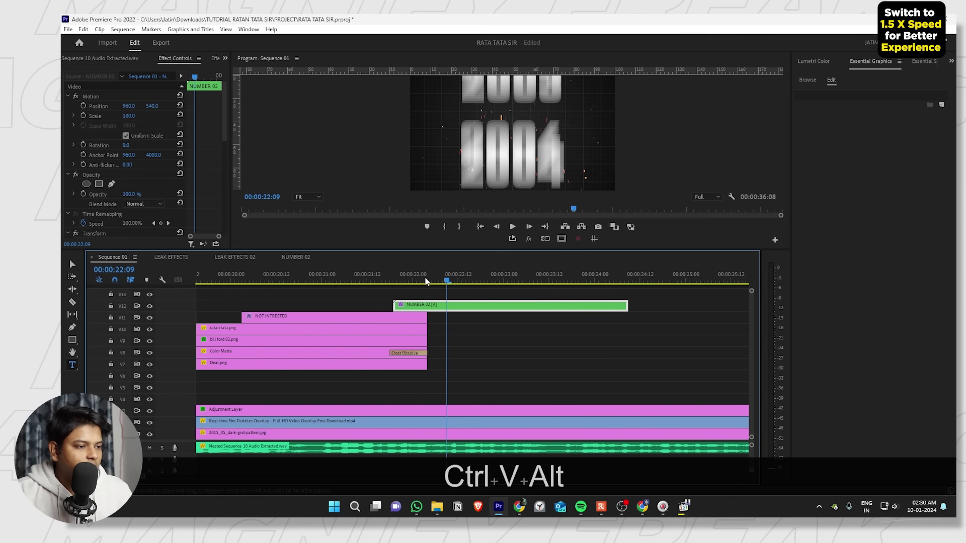
left_click(384, 273)
key("space")
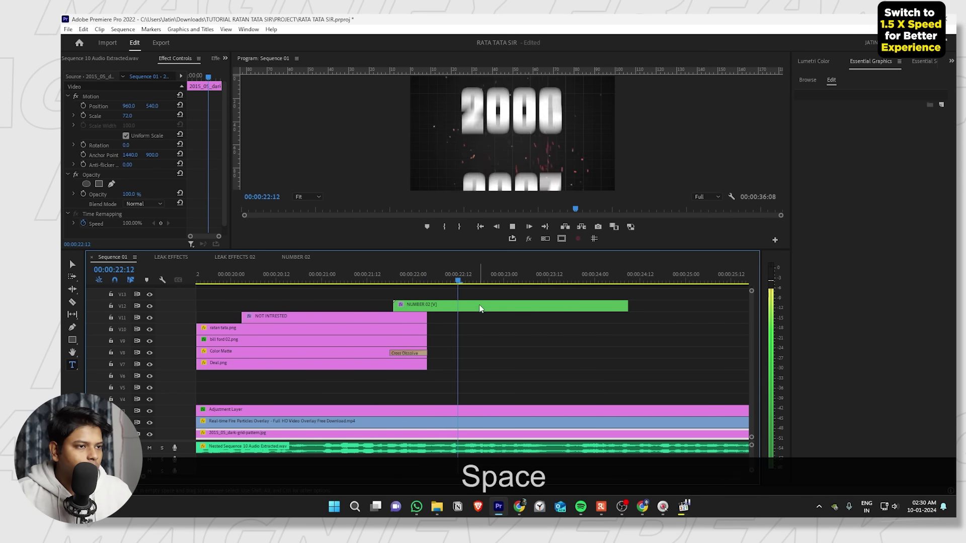
At NUMBER 02's last Transform Position keyframe, adjust the vertical position so that 2008 sits centred in the frame.
left_click(490, 308)
key("grave")
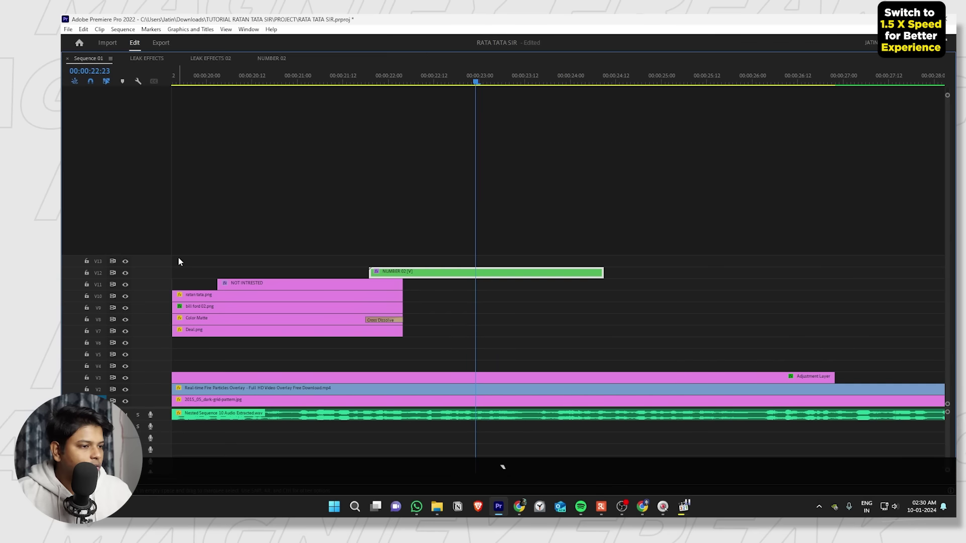
key("grave")
key("grave")
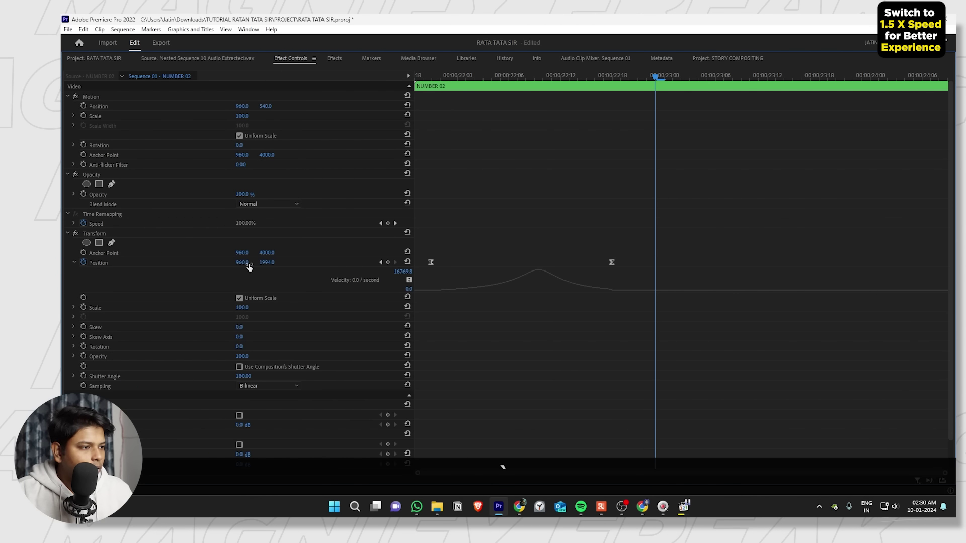
left_click(381, 263)
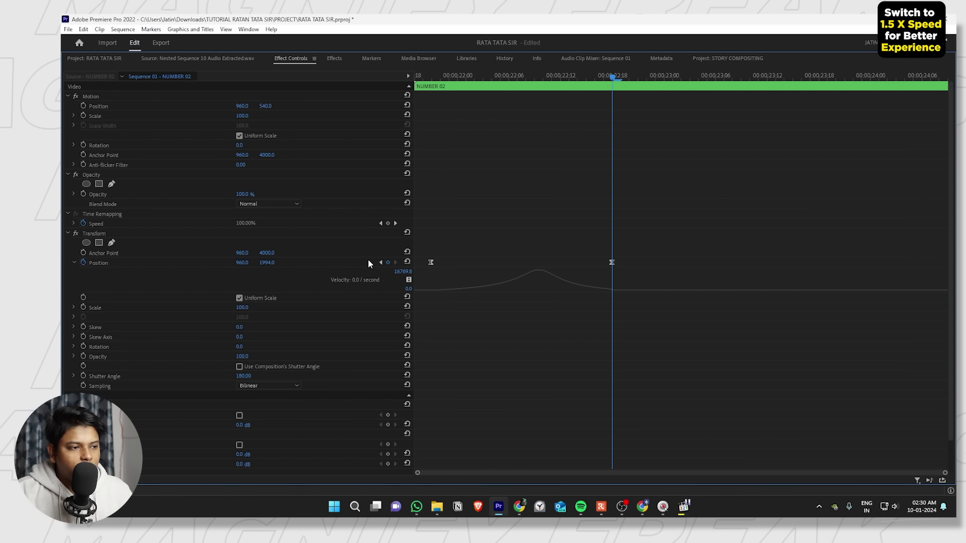
key("ctrl+grave")
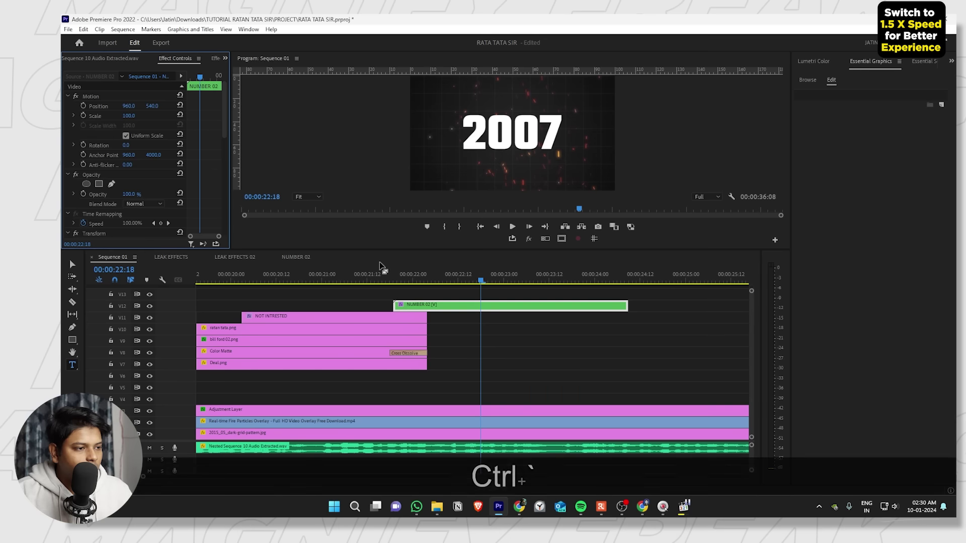
scroll(120, 185, "down", 2)
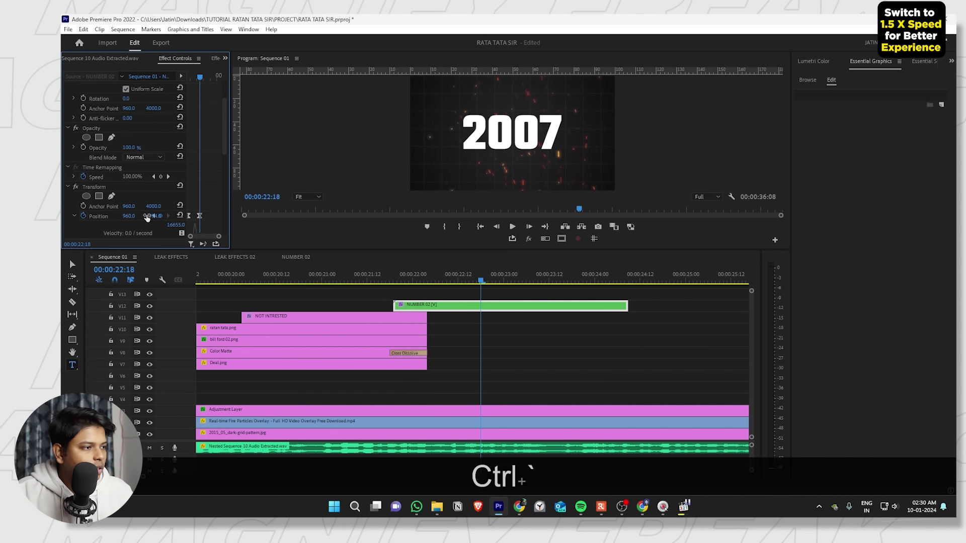
left_click_drag(152, 216, 152, 216)
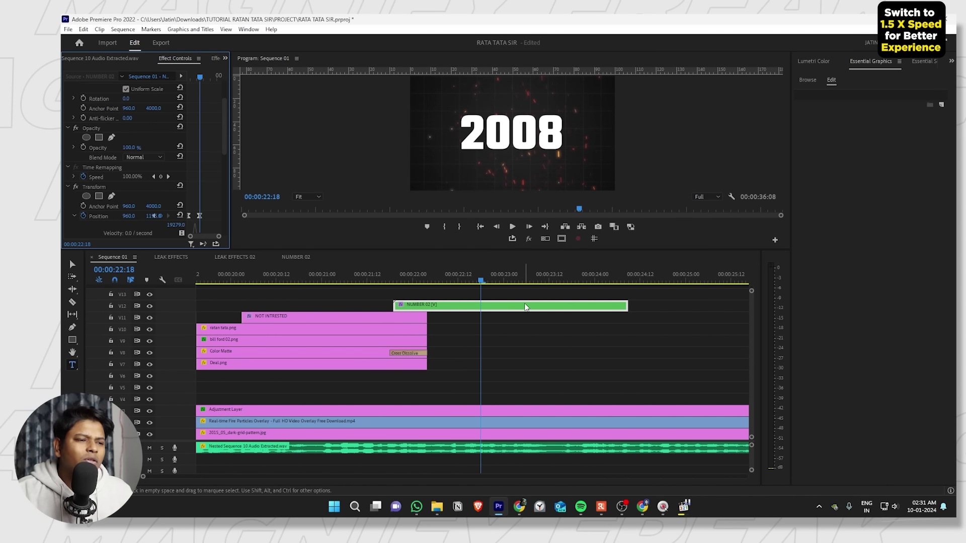
Set the fill of all year text in the NUMBER 02 sequence to FFD30E and play the result in Sequence 01.
double_click(456, 304)
left_click(511, 151)
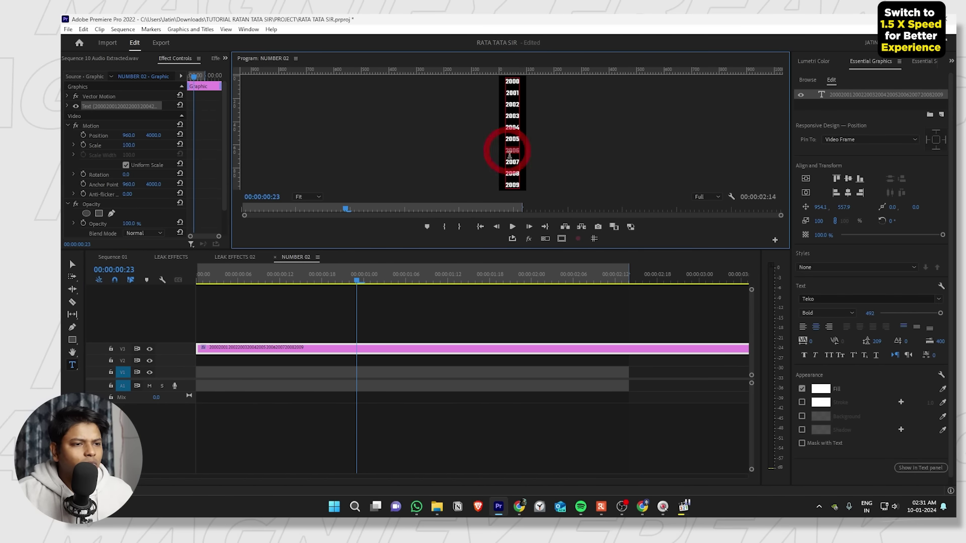
key("ctrl+a")
left_click(821, 388)
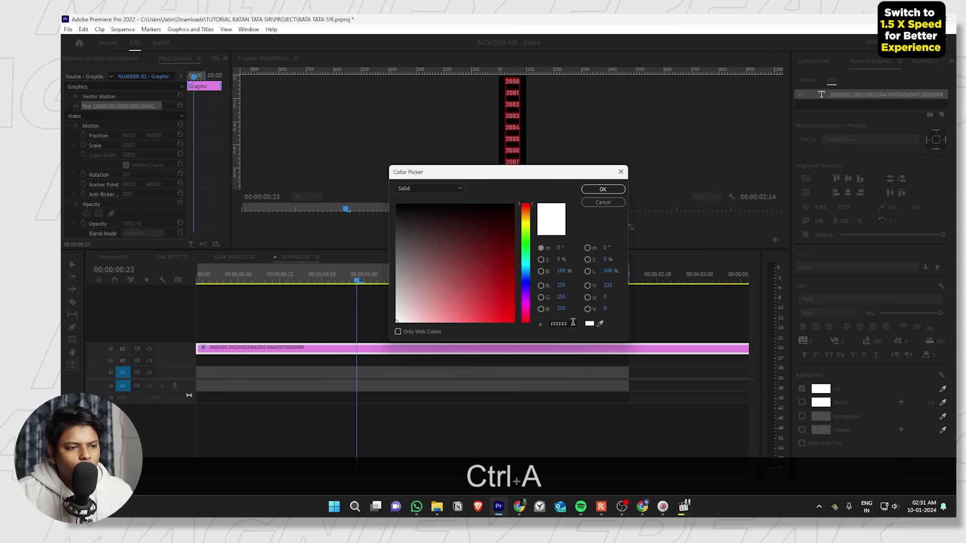
type("FFD")
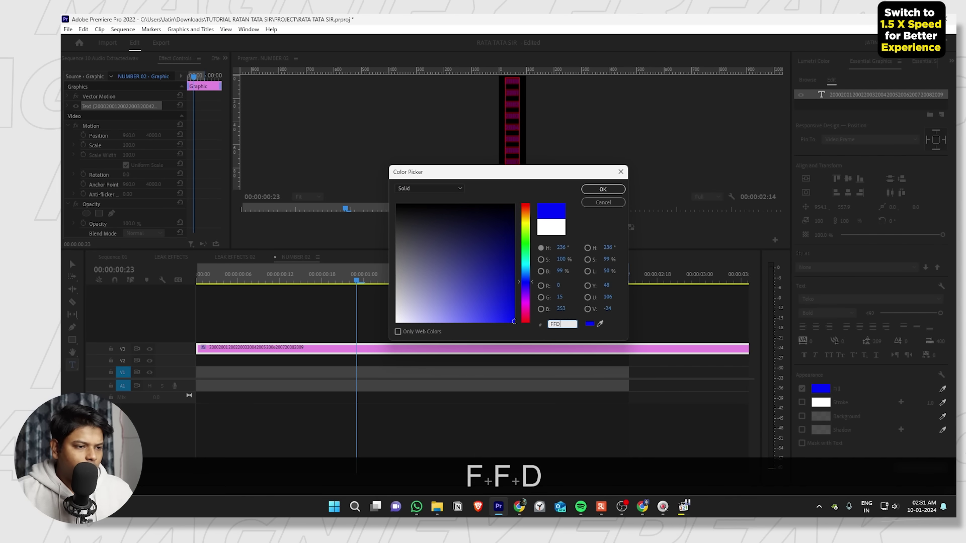
type("30E")
key("Return")
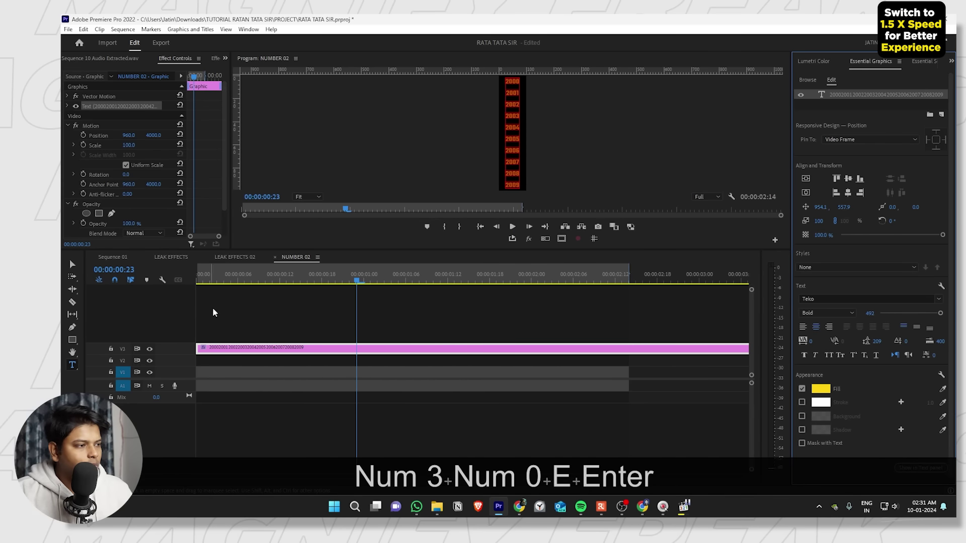
left_click(134, 257)
left_click(394, 281)
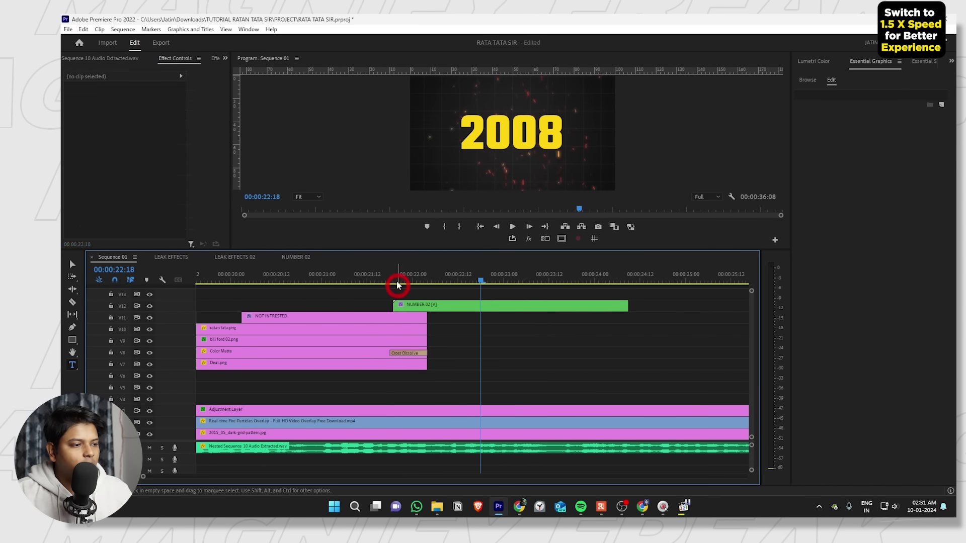
key("space")
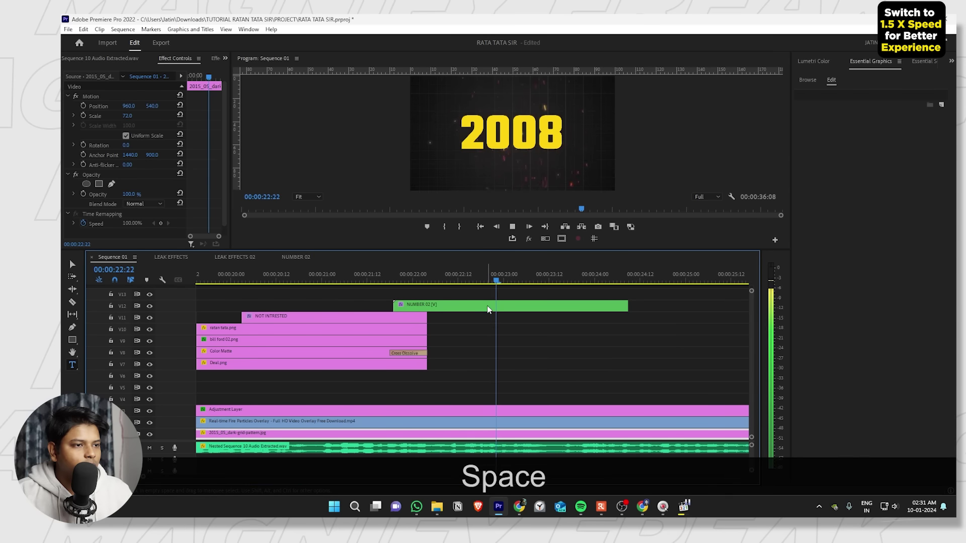
Add Cross Dissolve transitions to both ends of the NUMBER 02 clip on V12 and play back the scene.
left_click(478, 307)
key("ctrl+d")
left_click(382, 280)
key("space")
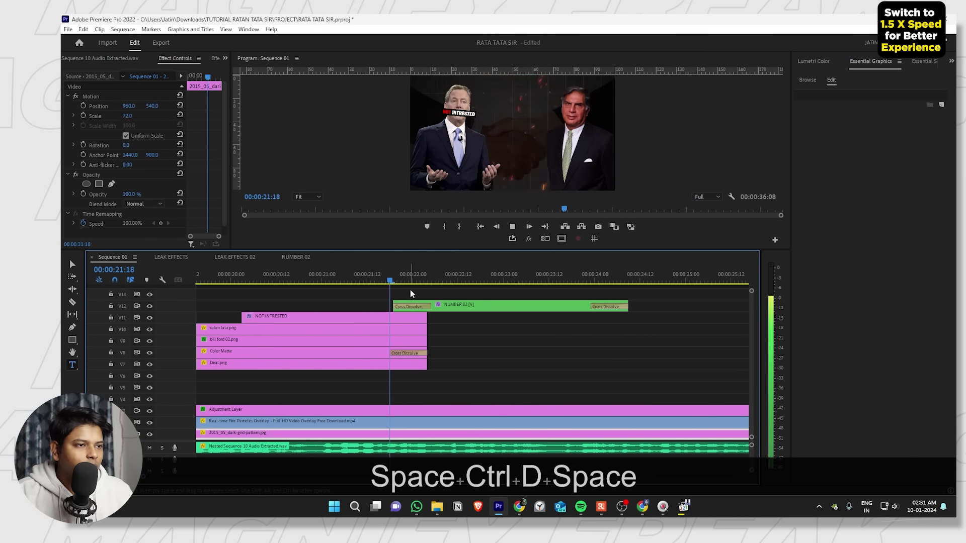
key("space")
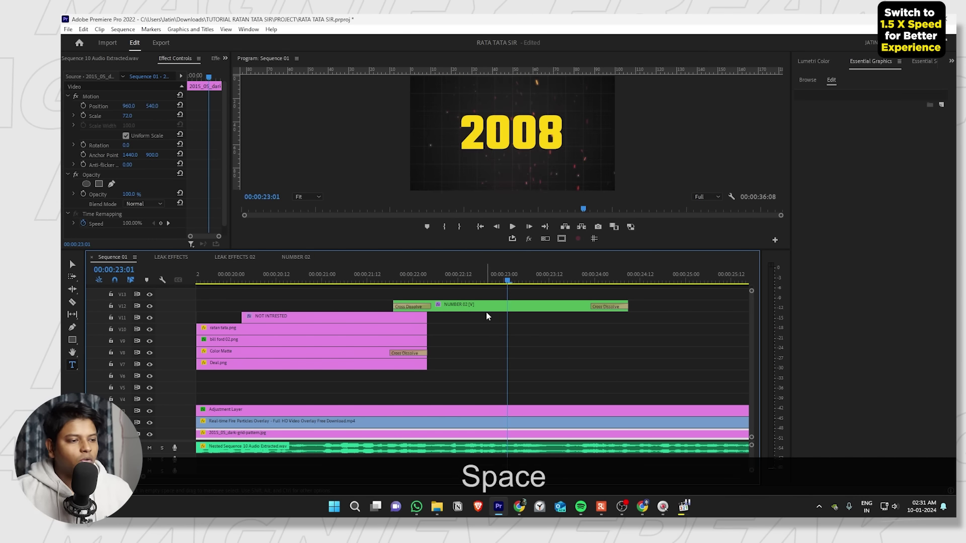
Create a white (FFFFFF) 1920 x 1080 colour matte at 23.976 fps with the name "white colormatte".
scroll(483, 296, "down", 2)
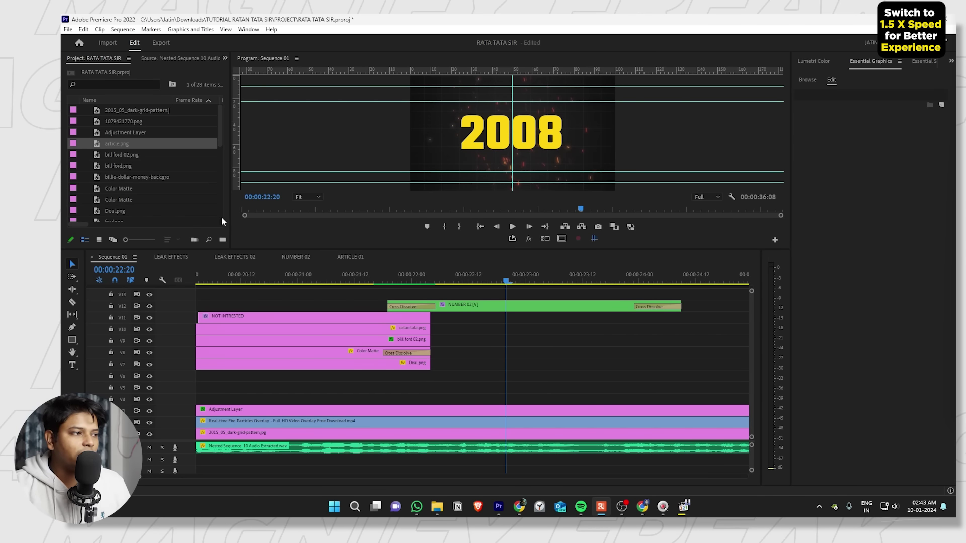
left_click(123, 190)
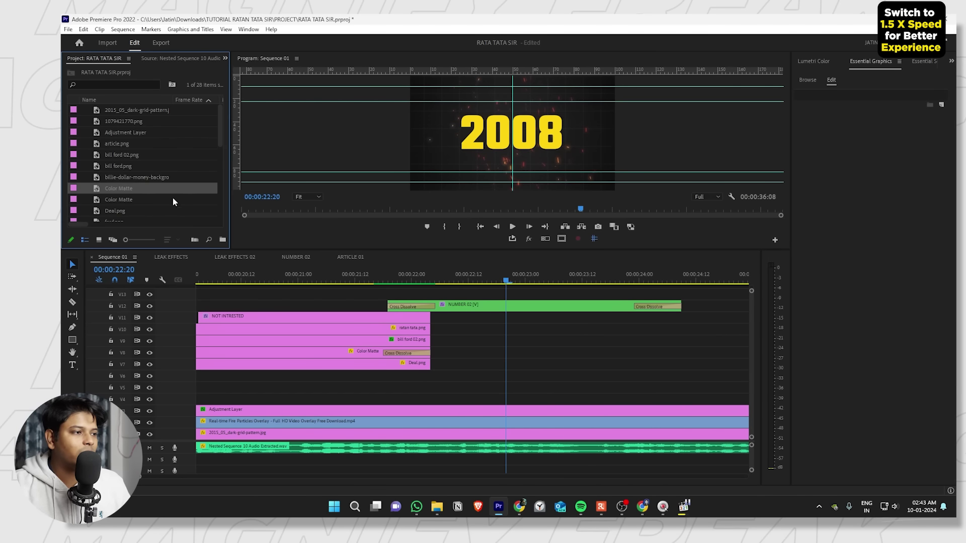
key("grave")
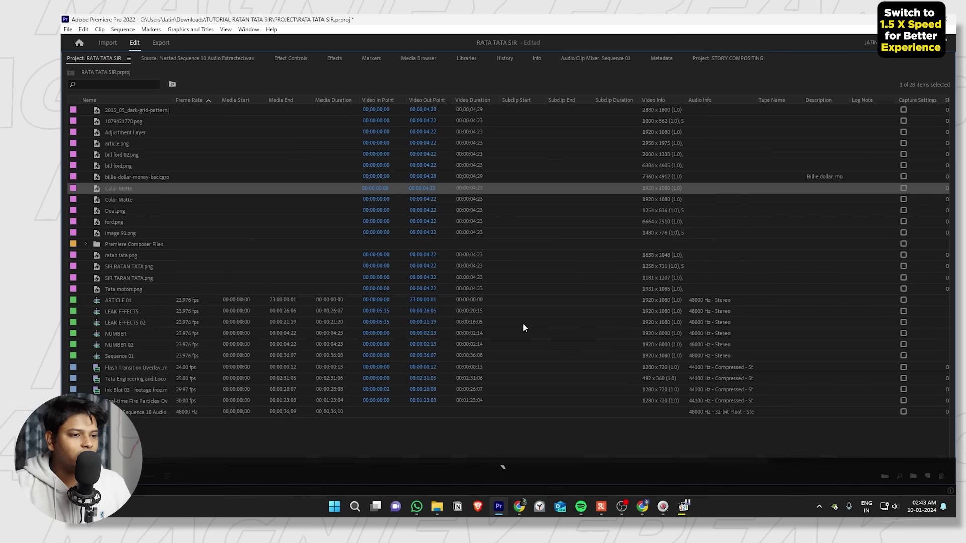
left_click(928, 477)
left_click(915, 443)
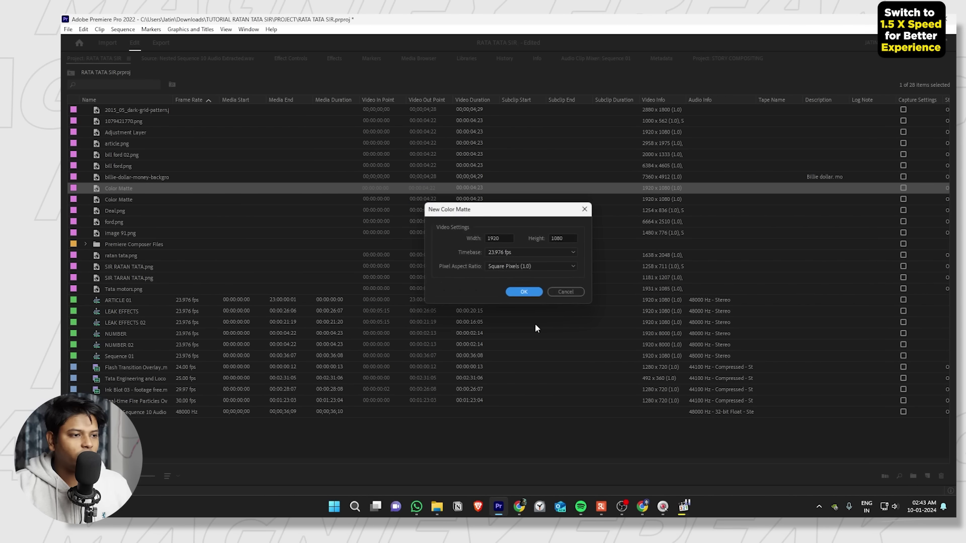
left_click(524, 296)
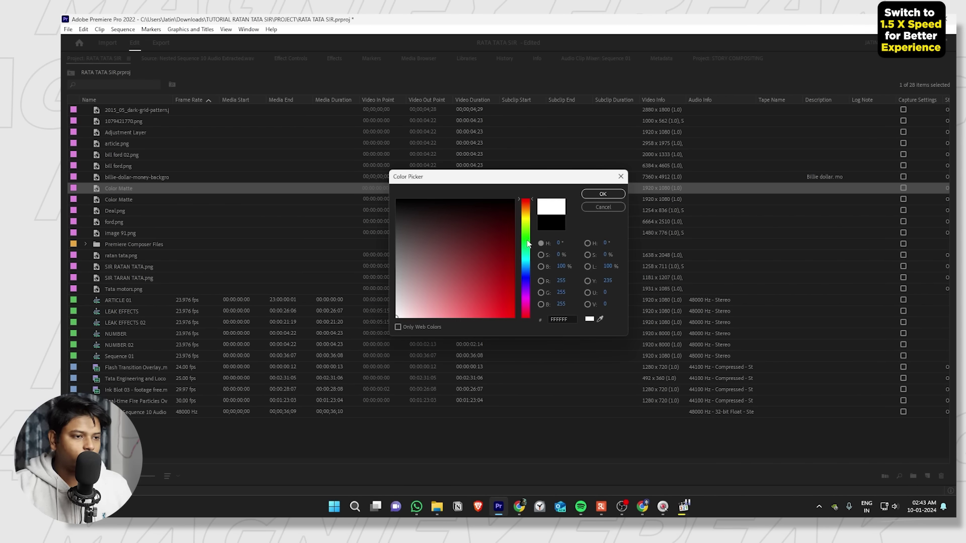
key("Return")
type("whi")
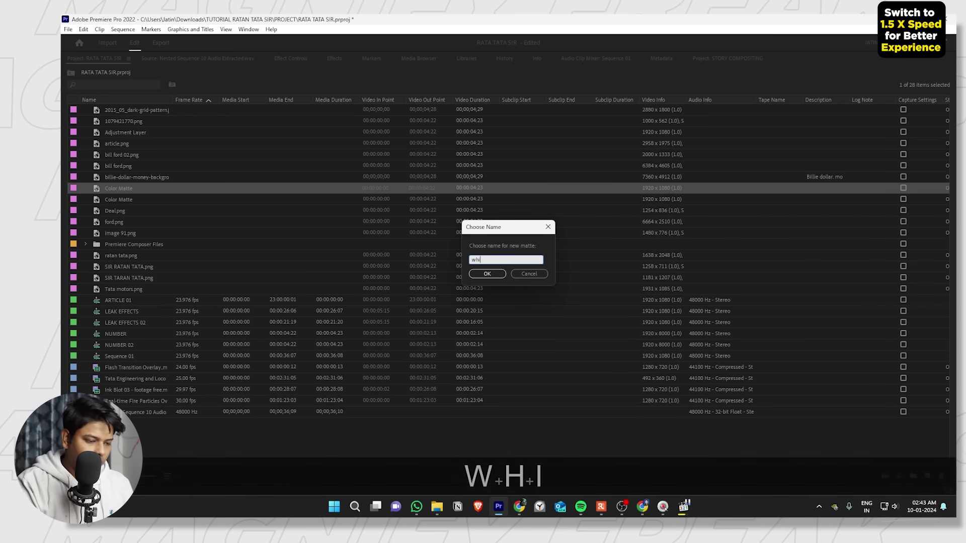
type("te colormatte")
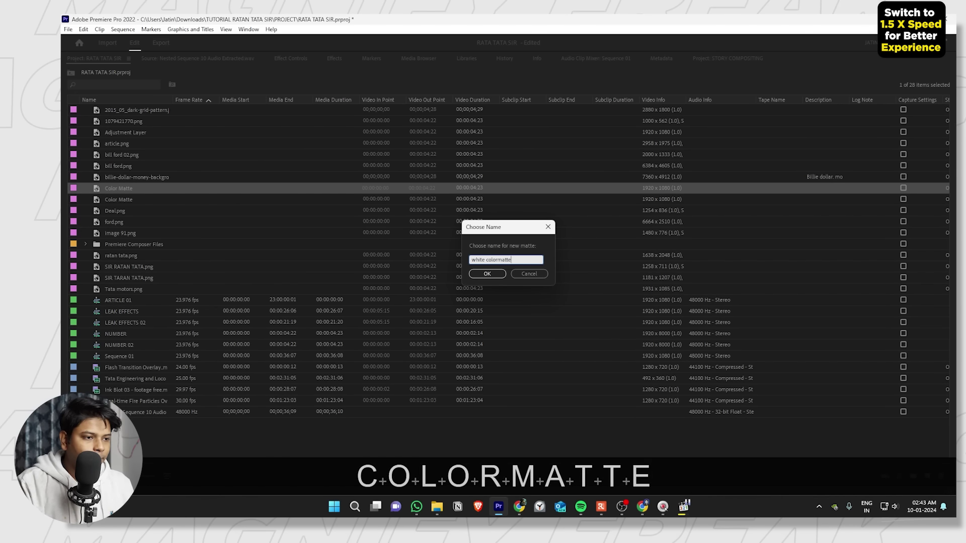
key("Return")
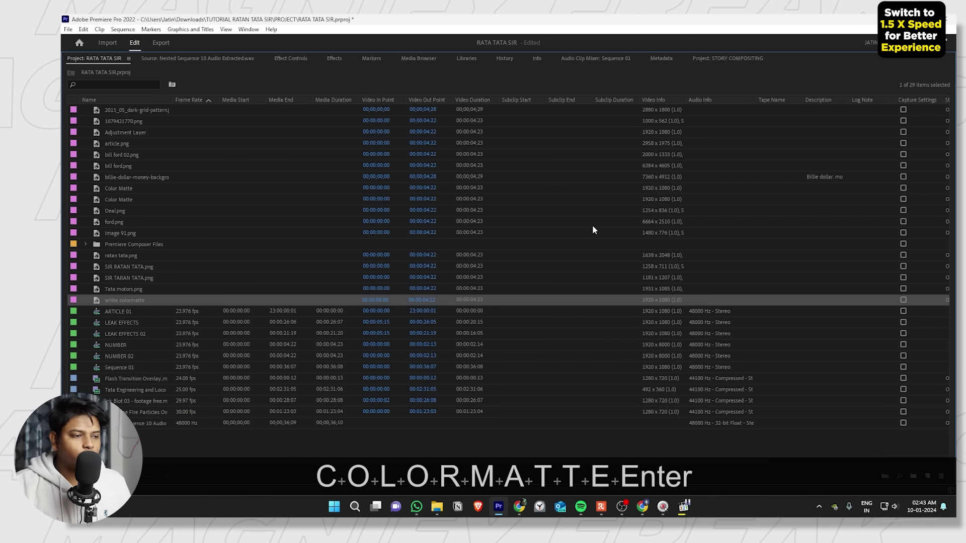
key("grave")
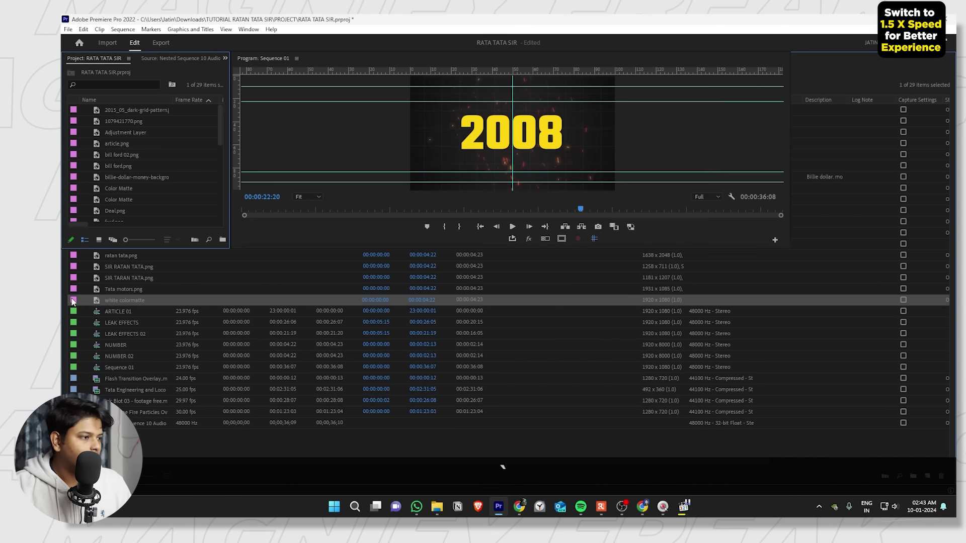
Place white colormatte on track V7 directly after the Deal.png clip and show the new clip's effect controls.
scroll(101, 190, "down", 3)
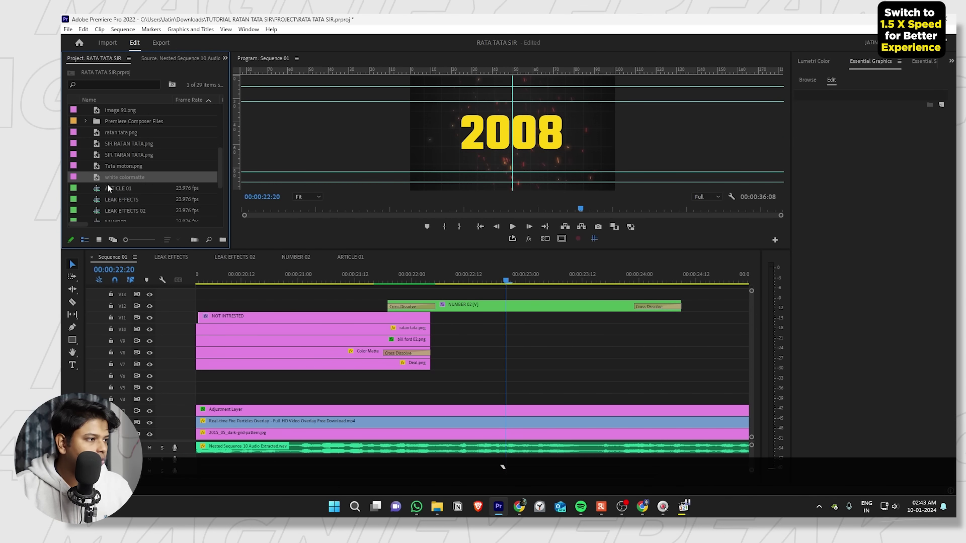
left_click_drag(107, 181, 433, 369)
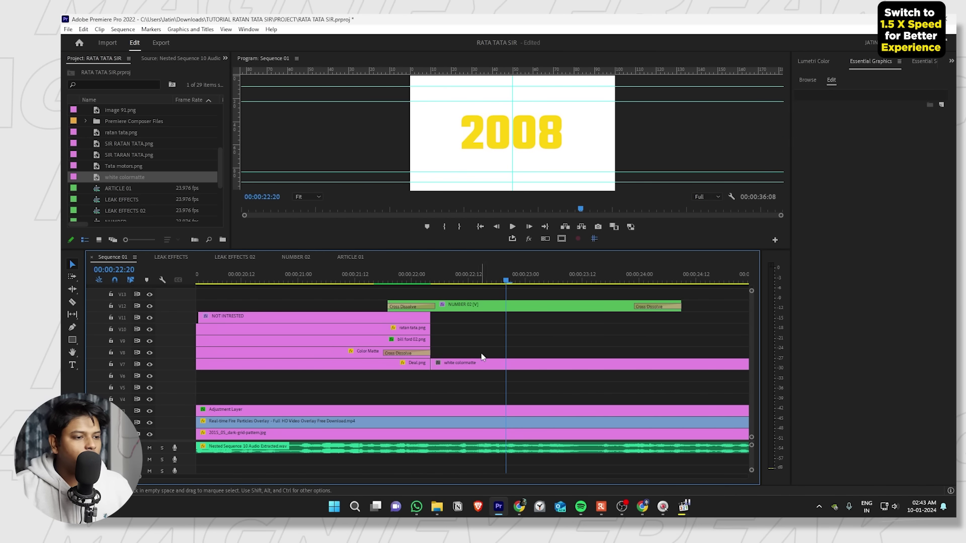
left_click(479, 363)
key("shift+5")
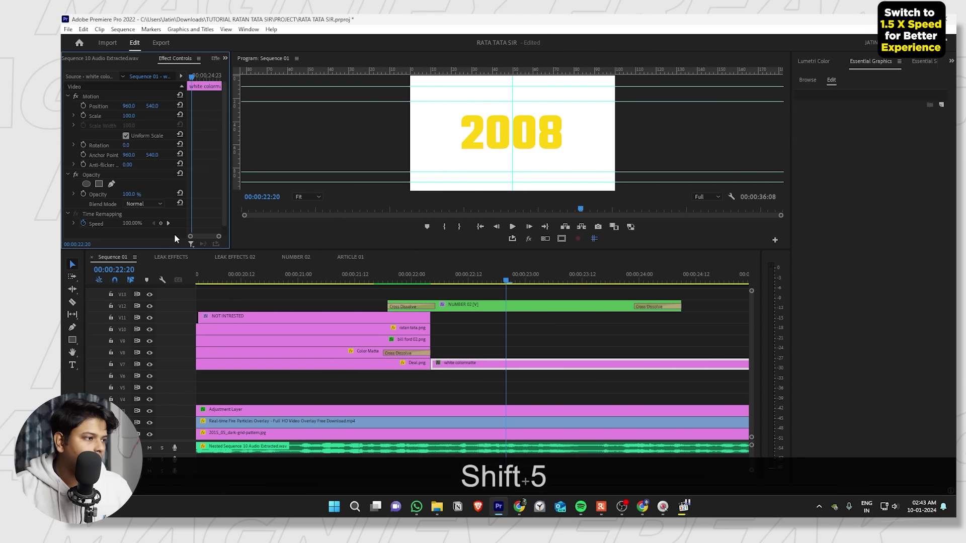
Set the opacity of the white colormatte clip on V7 to 95%.
left_click(138, 195)
type("95")
key("Return")
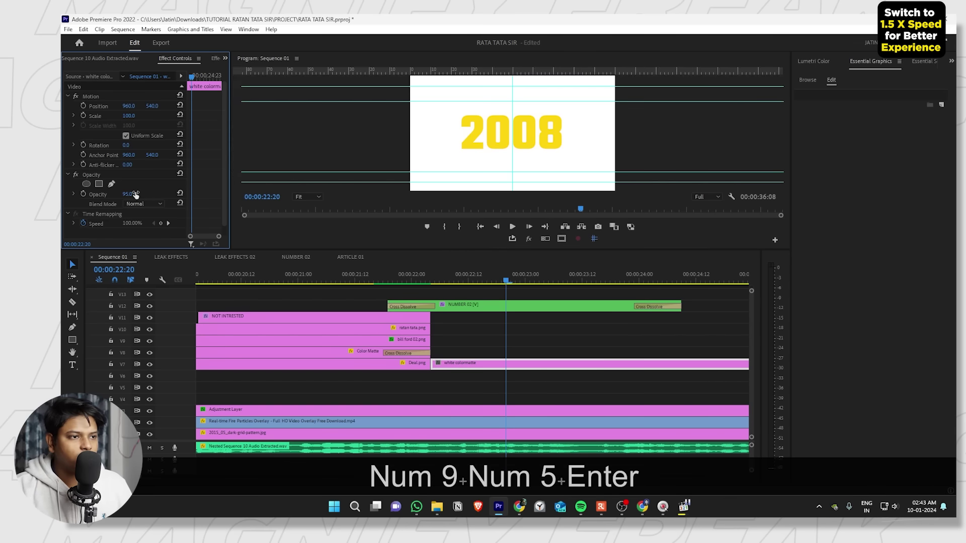
left_click(559, 352)
left_click(526, 364)
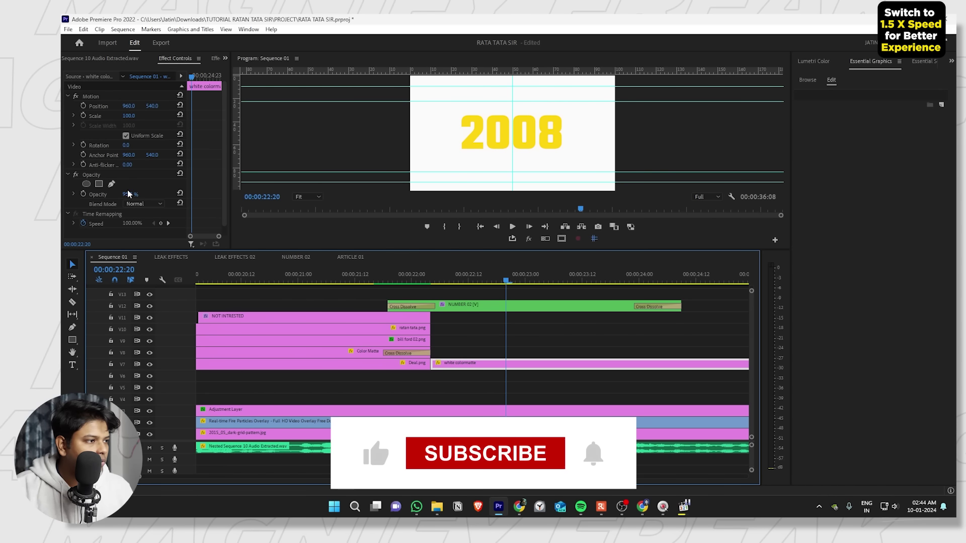
Try the Multiply and Lighten blend modes on the white colormatte clip at 100% opacity, and undo the blend mode changes.
mouse_move(128, 192)
left_mouse_down()
mouse_move(88, 191)
mouse_move(133, 205)
left_mouse_up()
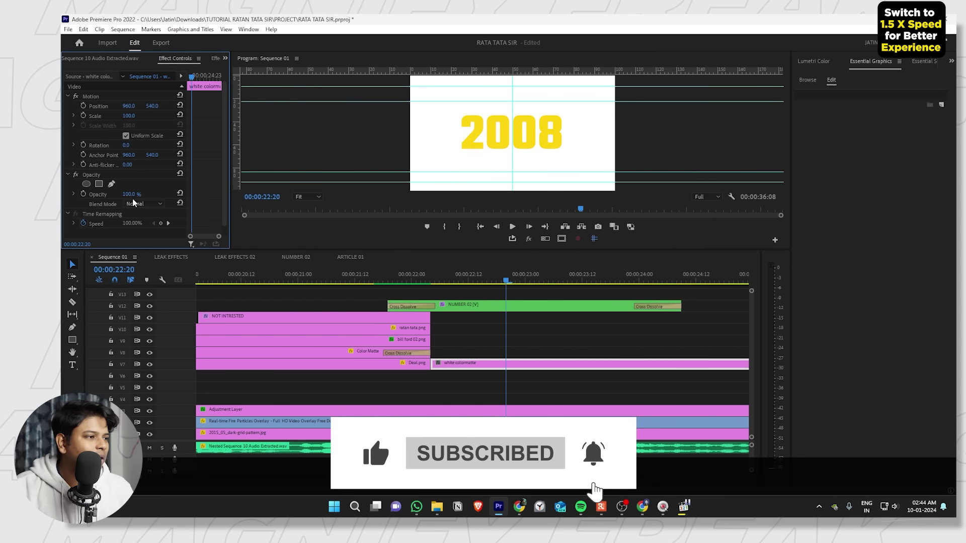
left_click(134, 203)
left_click(154, 246)
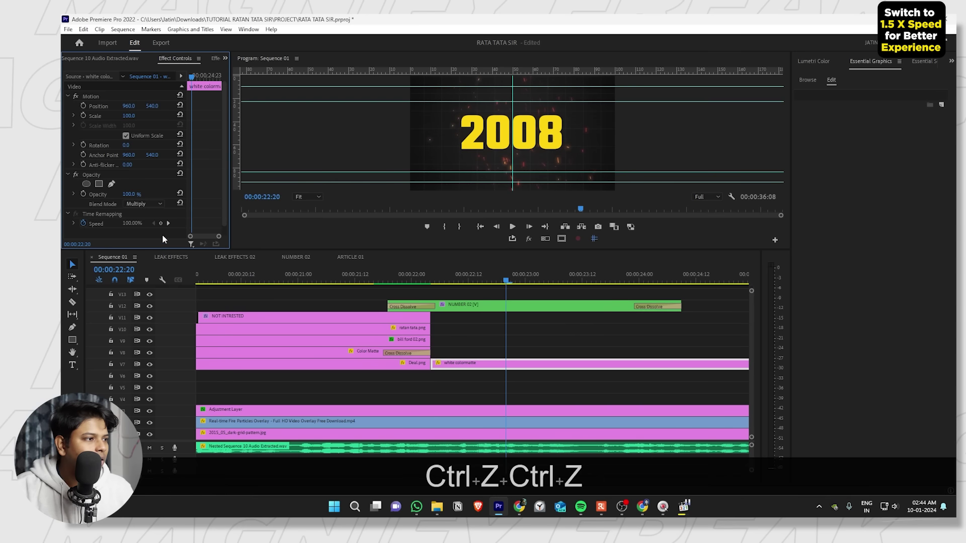
left_click(138, 204)
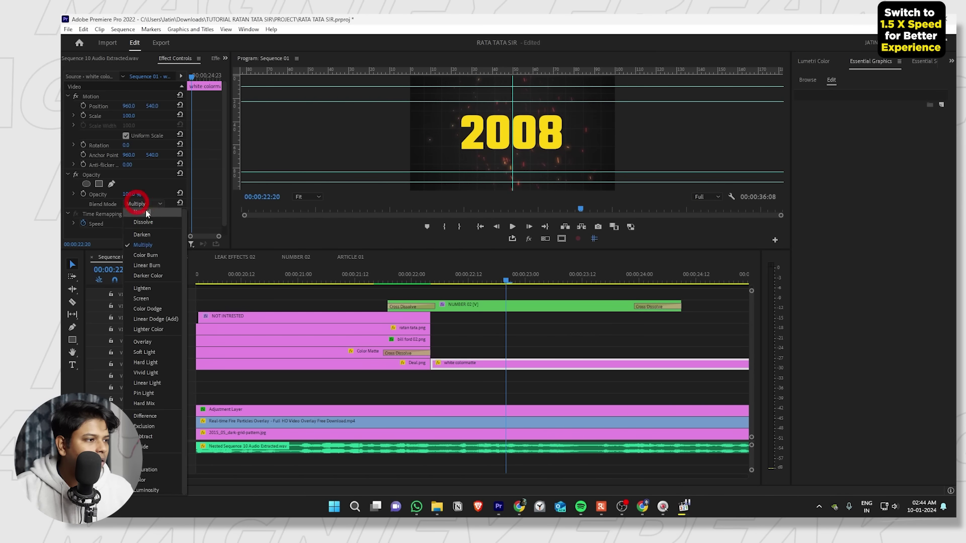
left_click(143, 290)
key("ctrl+z")
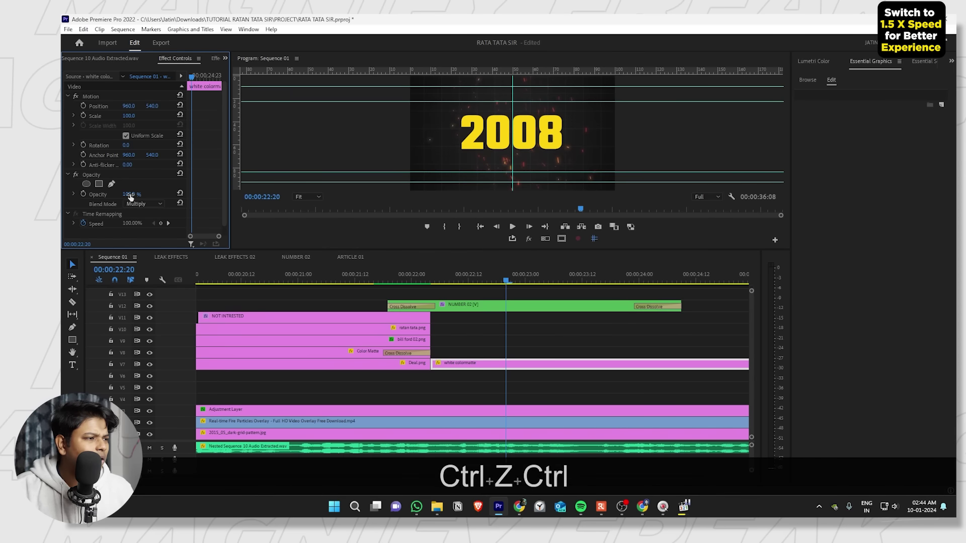
key("ctrl+z")
key("ctrl+z")
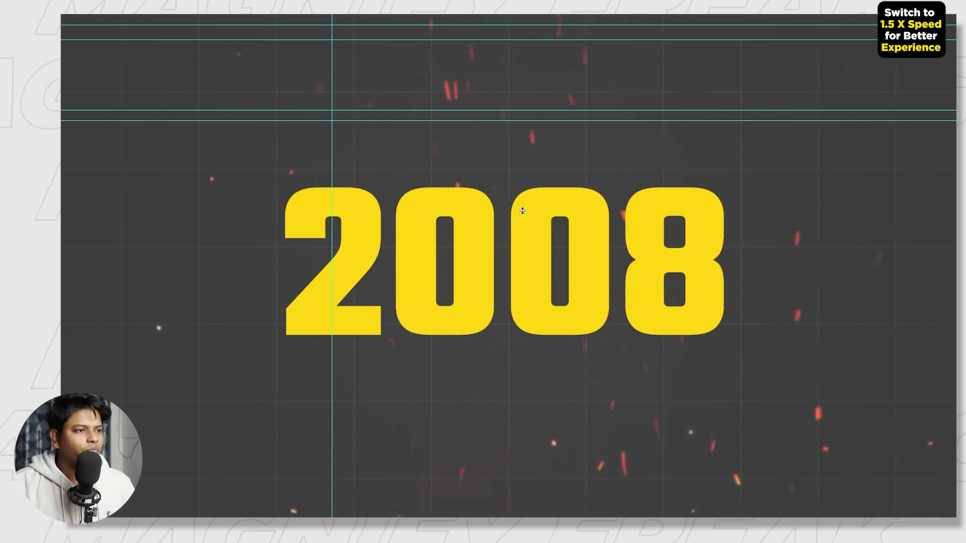
Play back the scene, enable a shadow on the year text in the NUMBER 02 sequence and check it in Sequence 01.
key("ctrl+grave")
key("space")
double_click(526, 304)
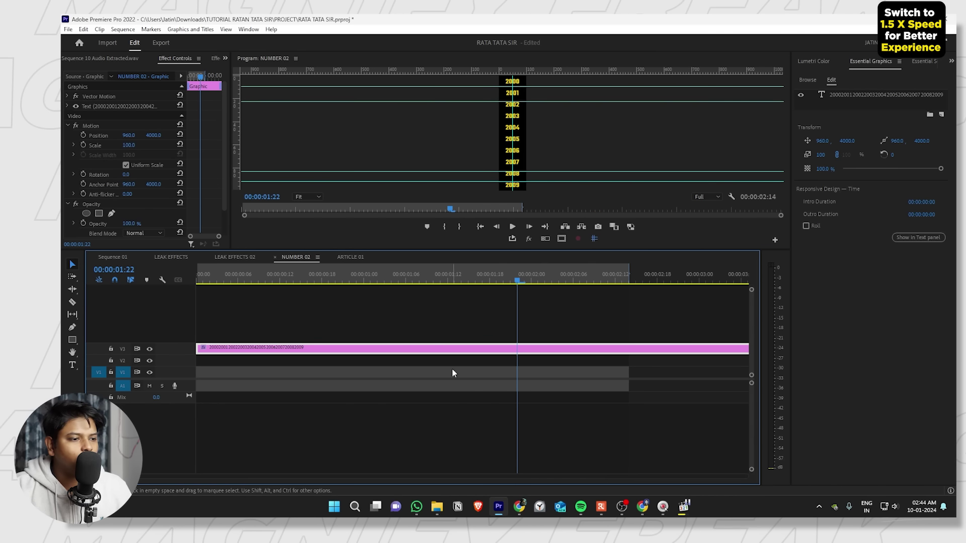
left_click(845, 96)
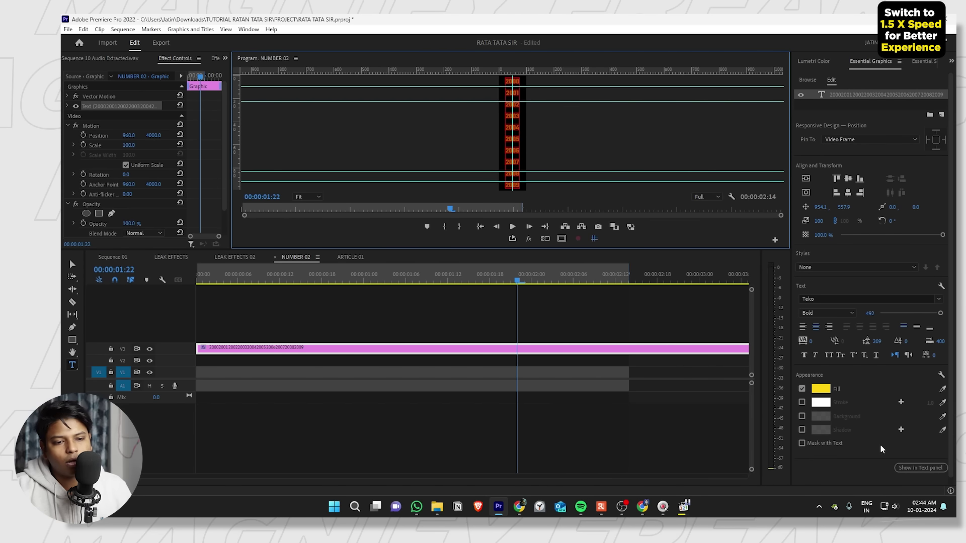
left_click(803, 430)
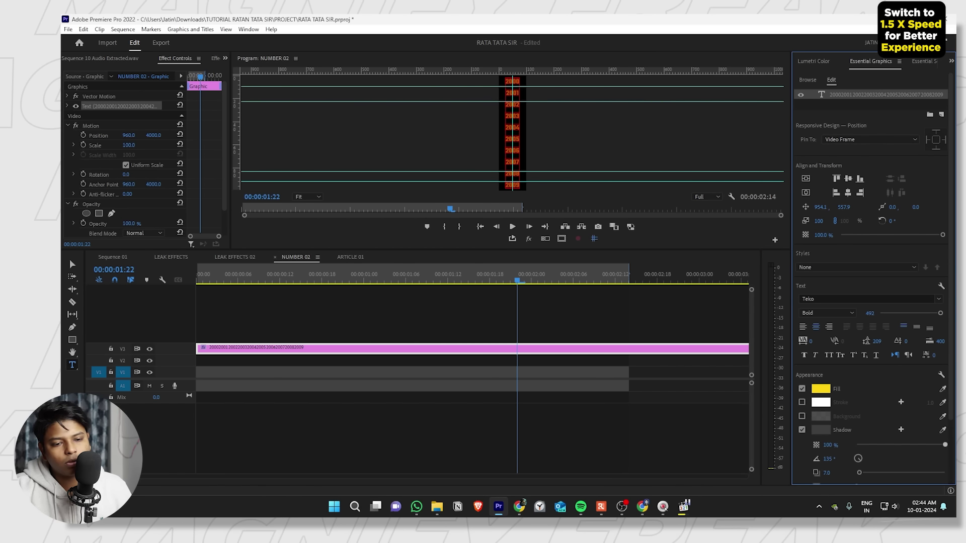
scroll(852, 431, "down", 1)
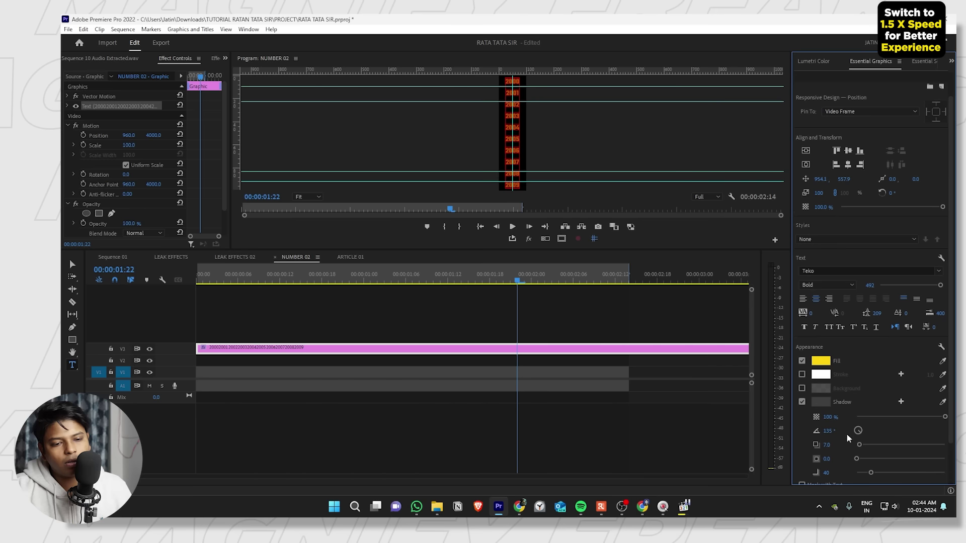
left_click(112, 257)
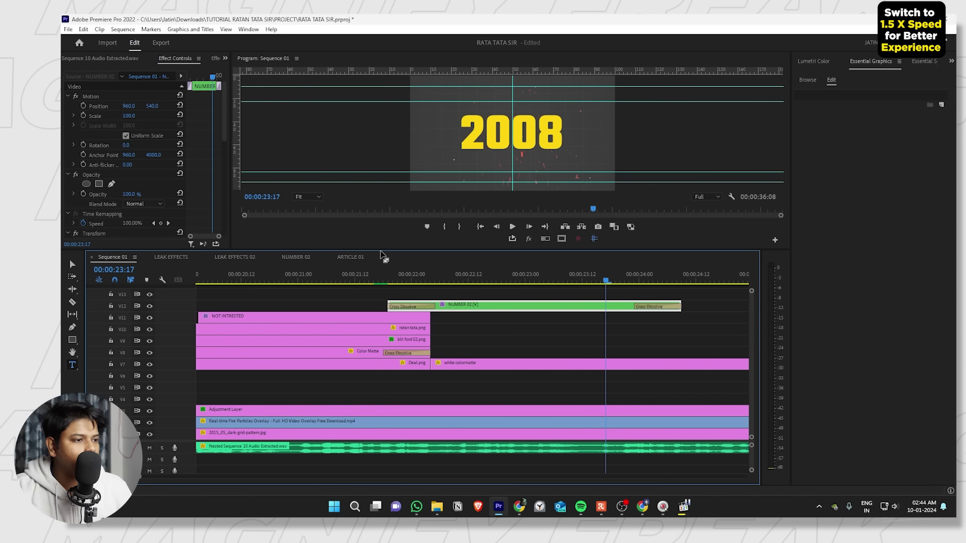
Reopen the NUMBER 02 sequence, select the year text and show the transparency grid to inspect the text's shadow enlarged.
double_click(604, 305)
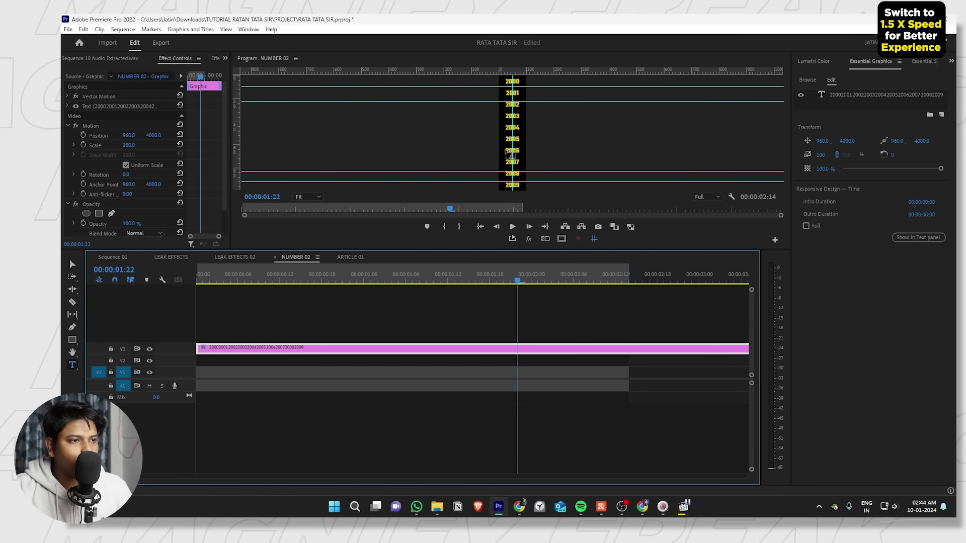
left_click(510, 151)
key("ctrl+z")
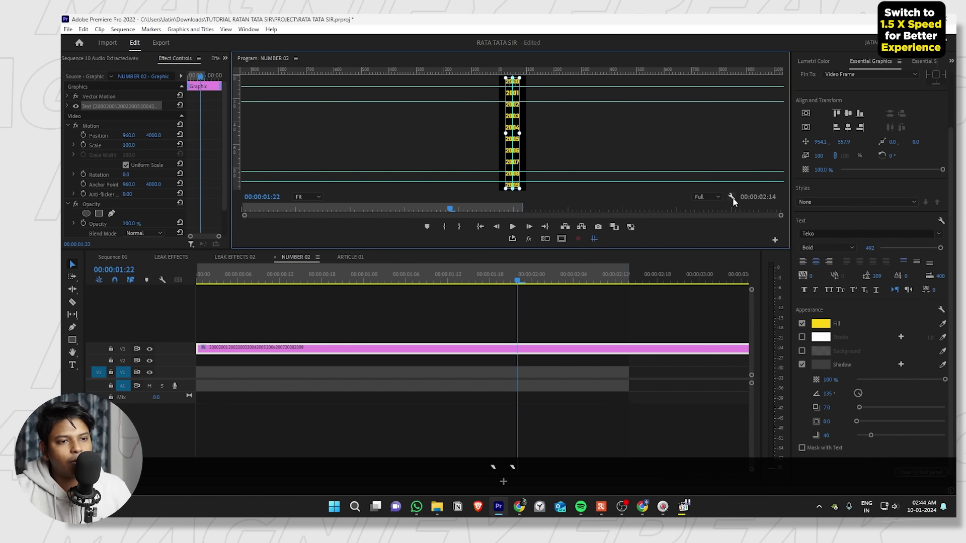
left_click(732, 198)
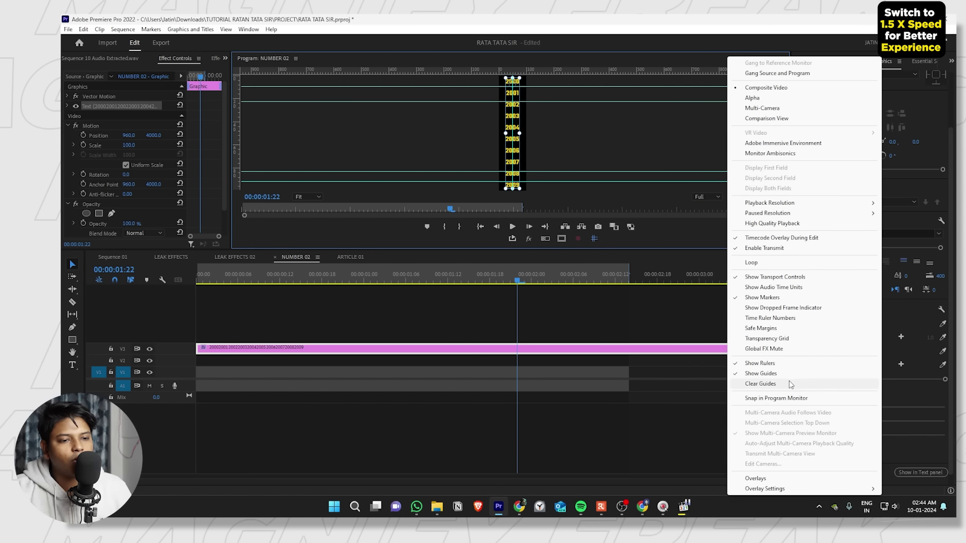
left_click(780, 339)
key("grave")
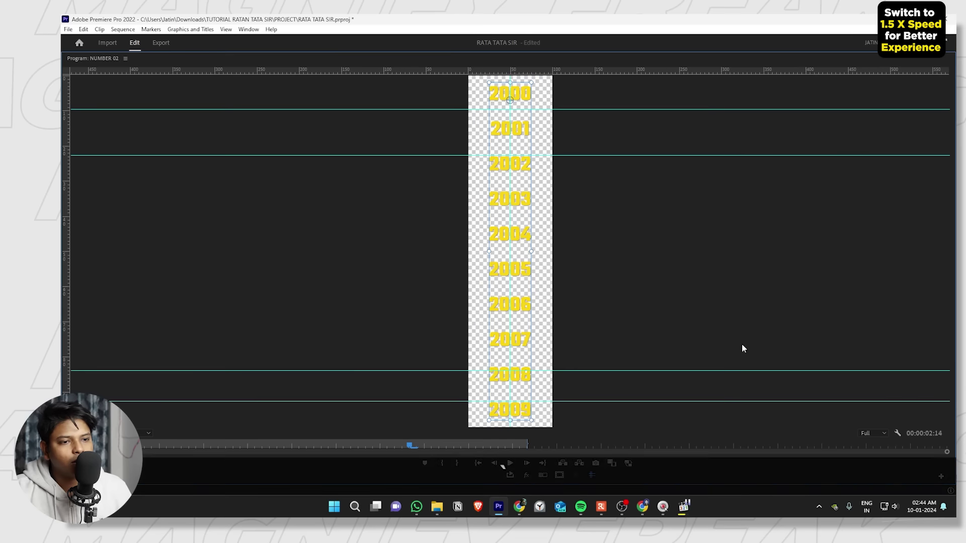
key("grave")
key("grave")
key("grave")
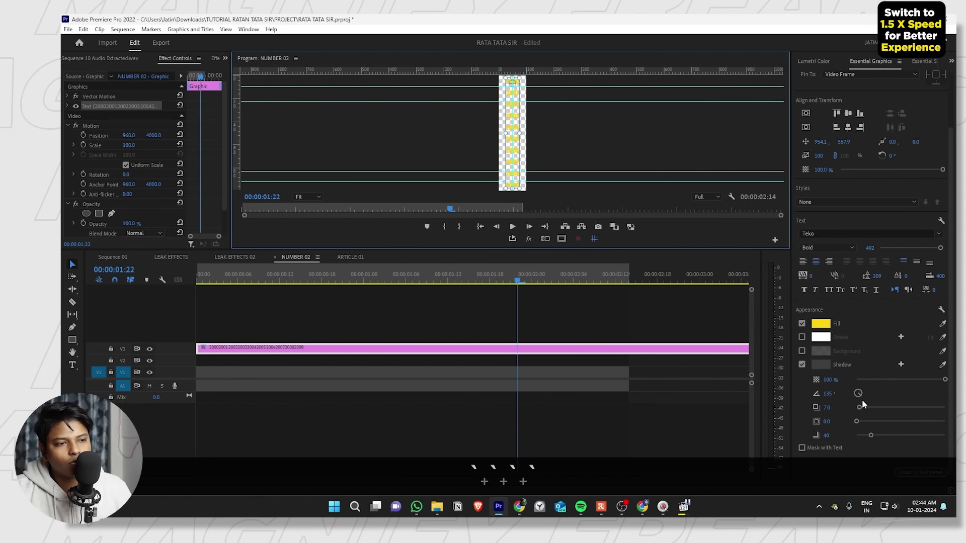
Set the shadow distance of the yellow year-list text in NUMBER 02 to about 68.4.
left_click_drag(861, 413, 864, 408)
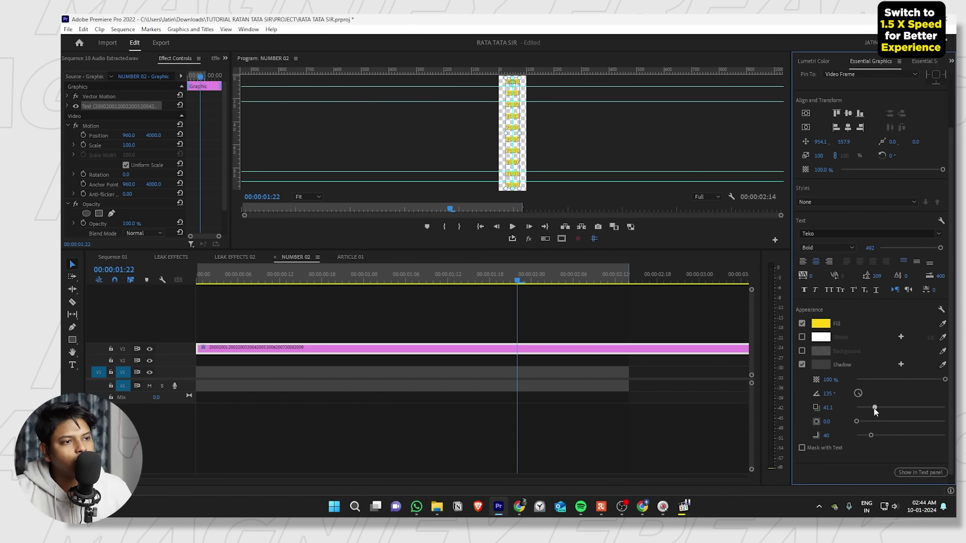
key("grave")
key("grave")
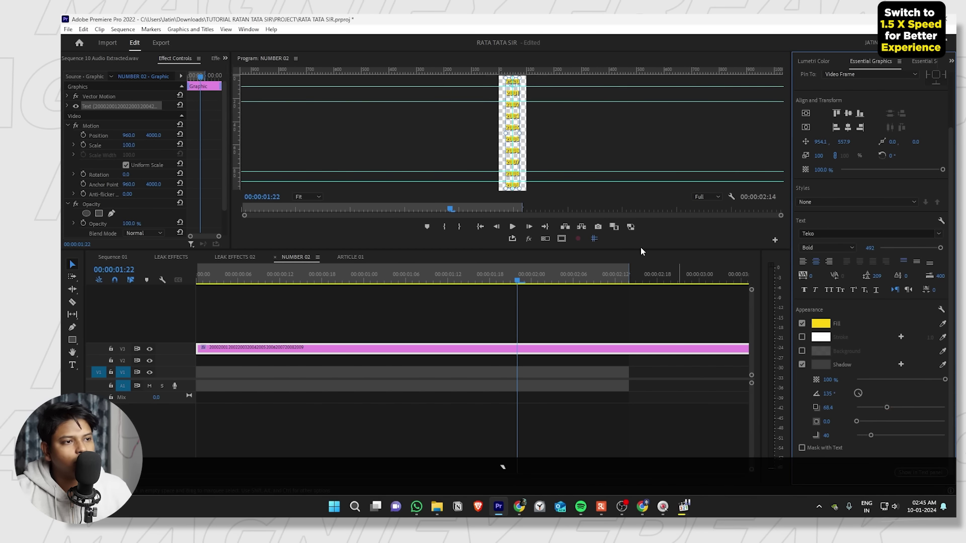
key("grave")
key("grave")
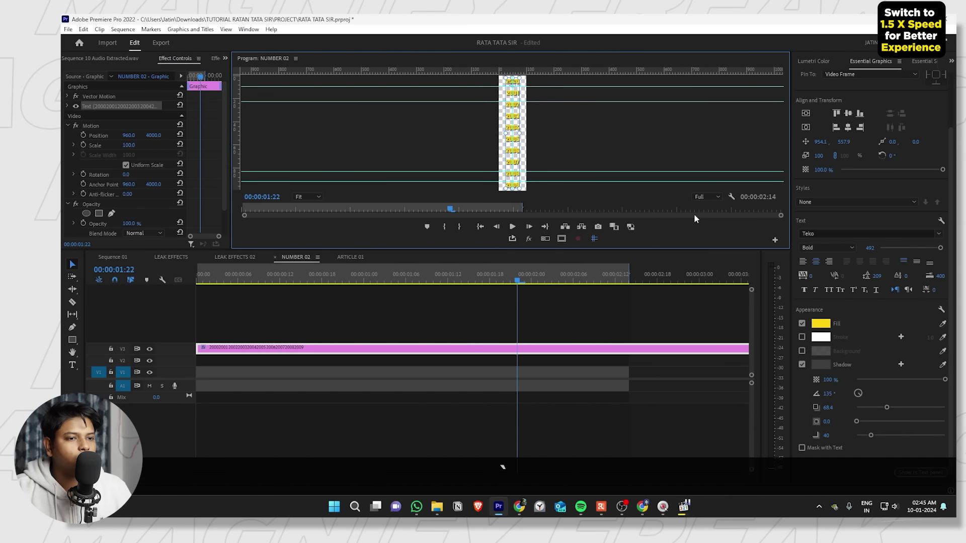
Turn off the transparency grid in the program monitor and switch to Sequence 01.
left_click(733, 197)
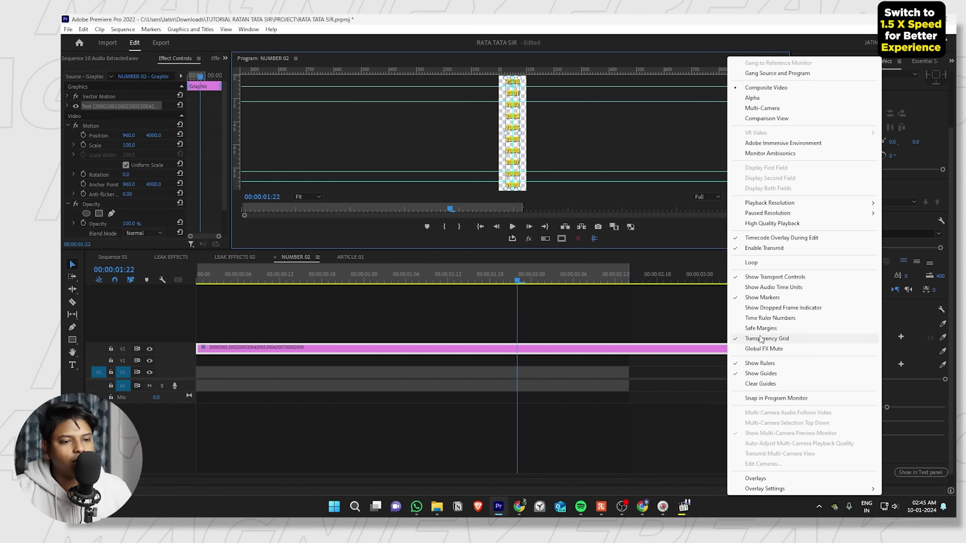
left_click(762, 338)
left_click(115, 257)
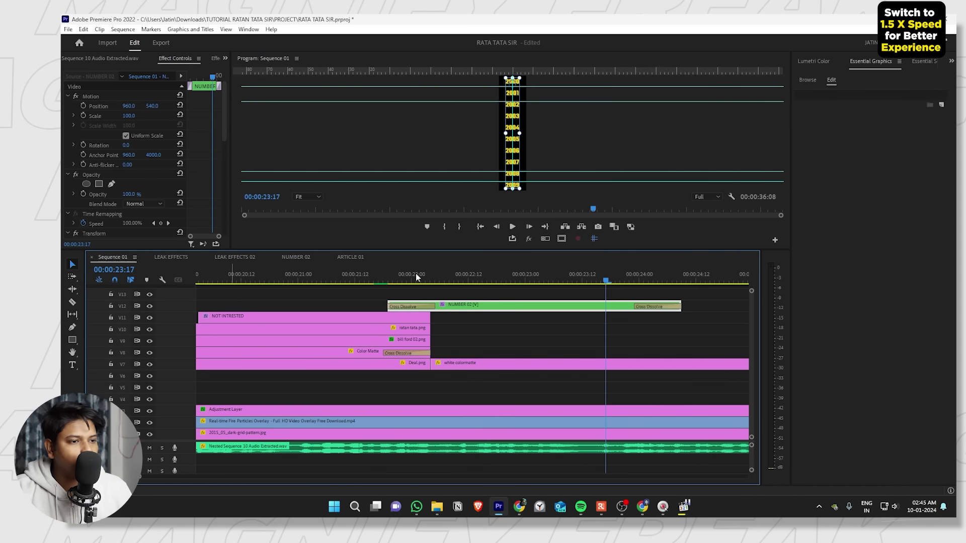
Play back the NUMBER 02 clip in Sequence 01 to check how the text shadow looks.
key("ctrl+grave")
key("ctrl+grave")
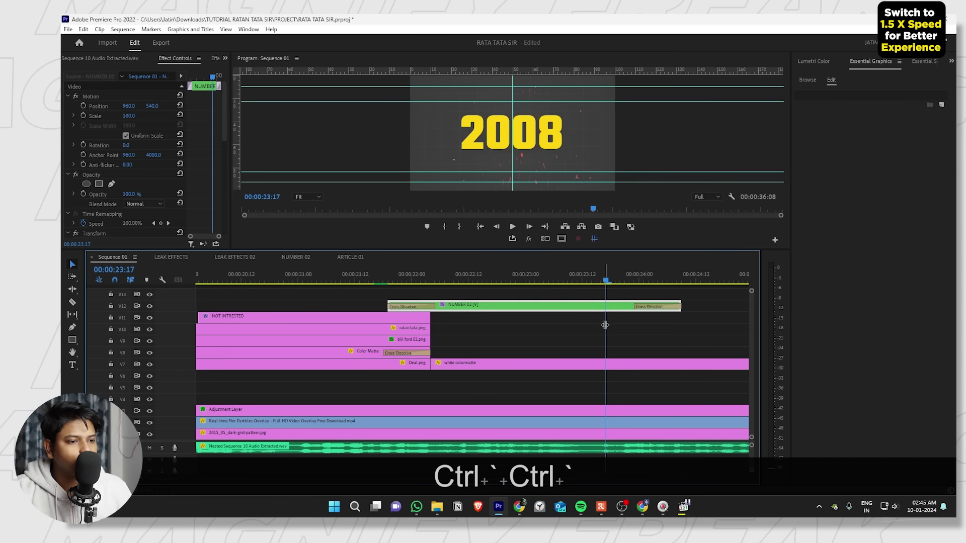
key("space")
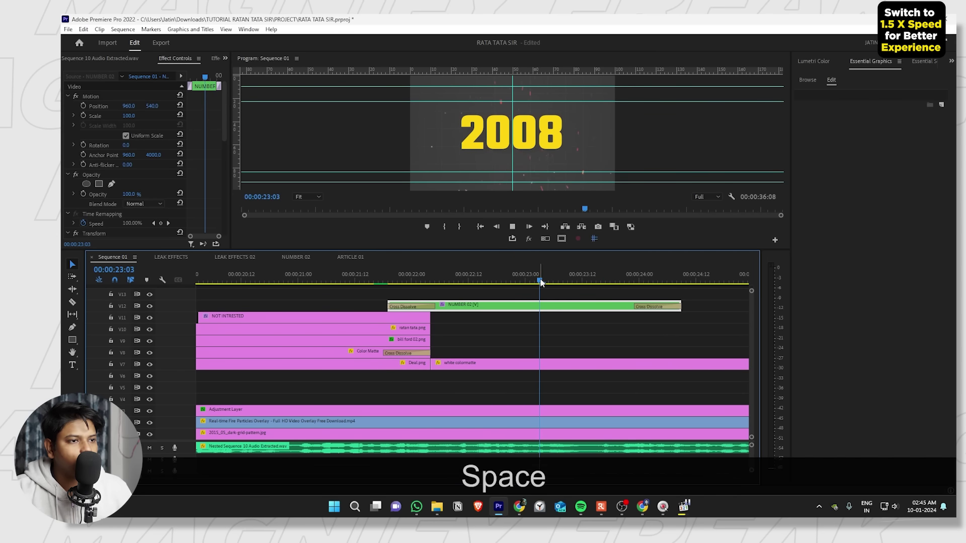
key("ctrl+grave")
key("ctrl+grave")
key("space")
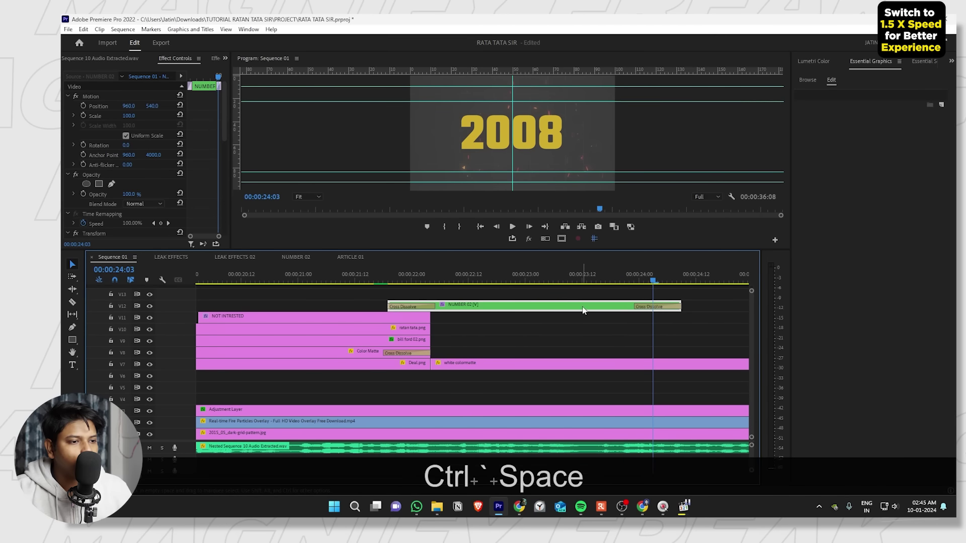
left_click_drag(557, 287, 563, 295)
Reopen the NUMBER 02 nested sequence and set the year text's shadow color to black (000000).
double_click(560, 302)
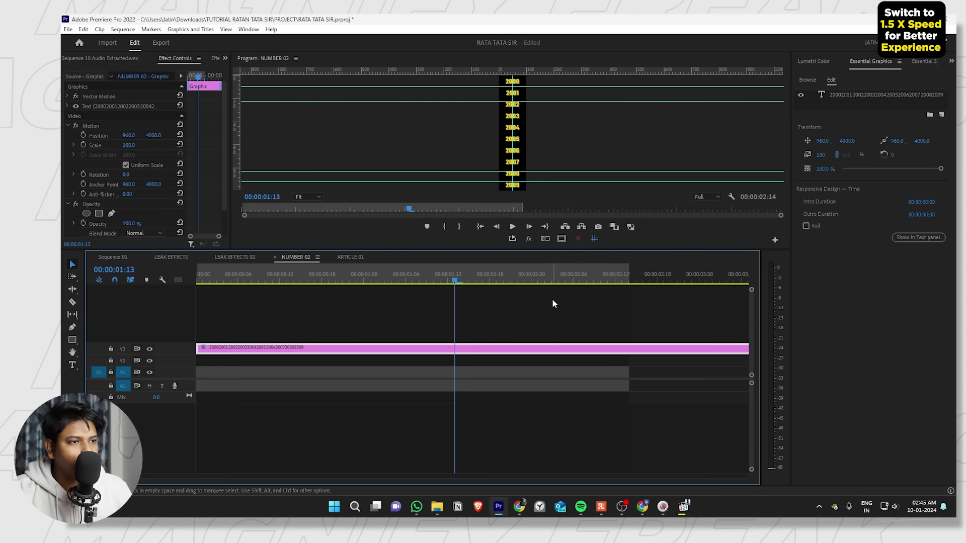
key("ctrl+grave")
key("ctrl+grave")
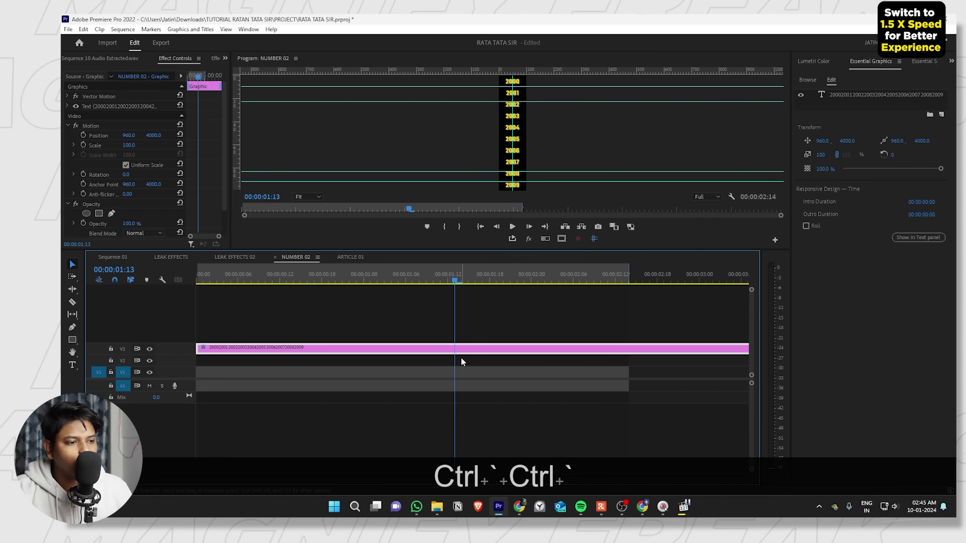
left_click(479, 347)
left_click(850, 95)
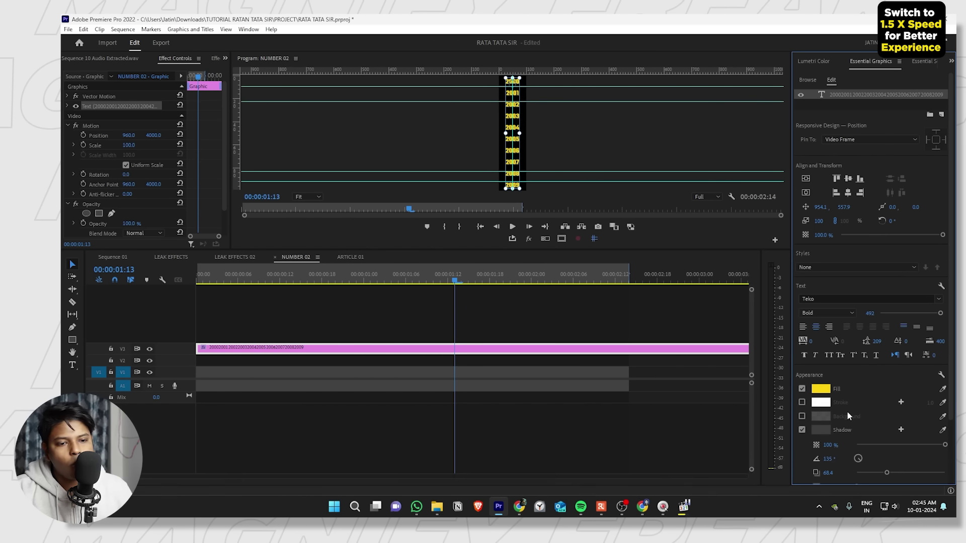
left_click(823, 430)
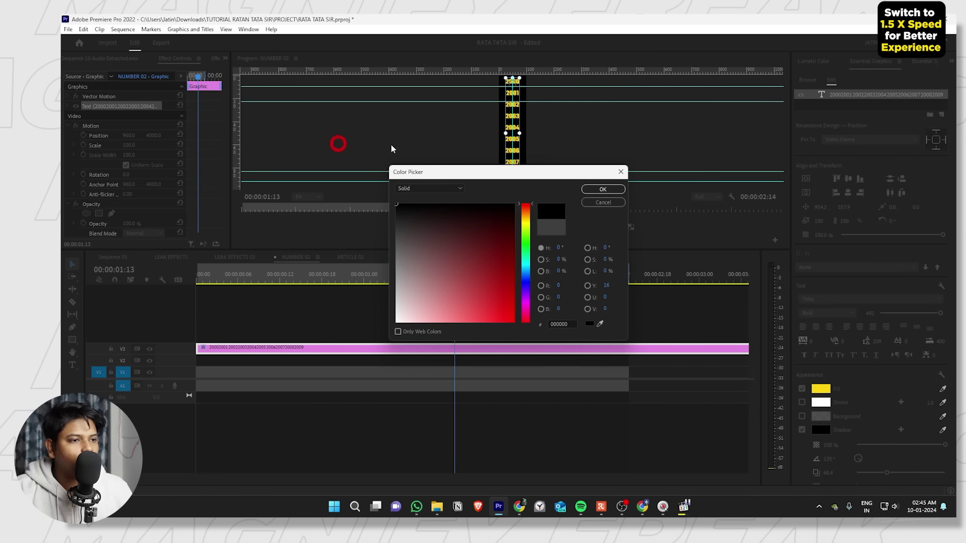
left_click(602, 189)
Return to Sequence 01 and scrub the NUMBER 02 clip to examine the black shadow on the rolling years.
left_click(114, 257)
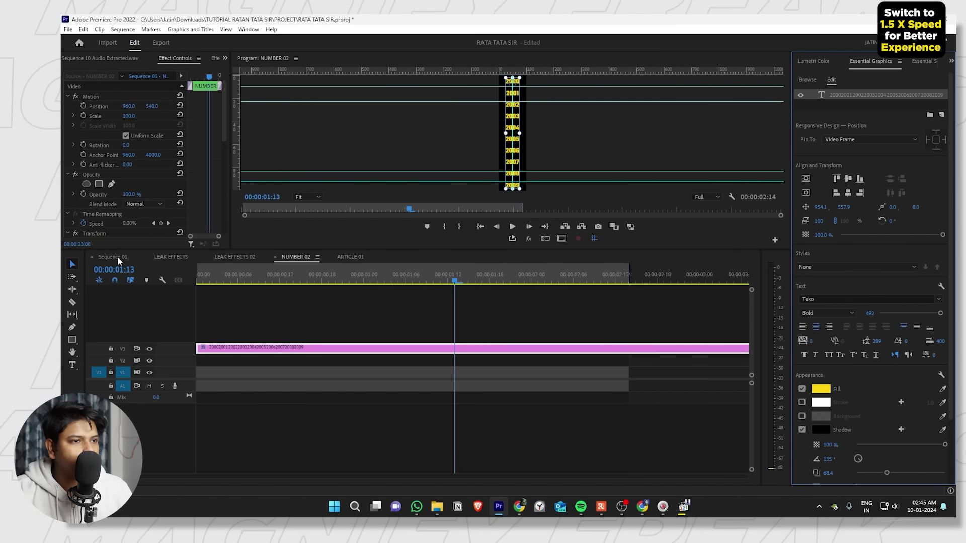
left_click_drag(446, 286, 520, 281)
left_click(562, 334)
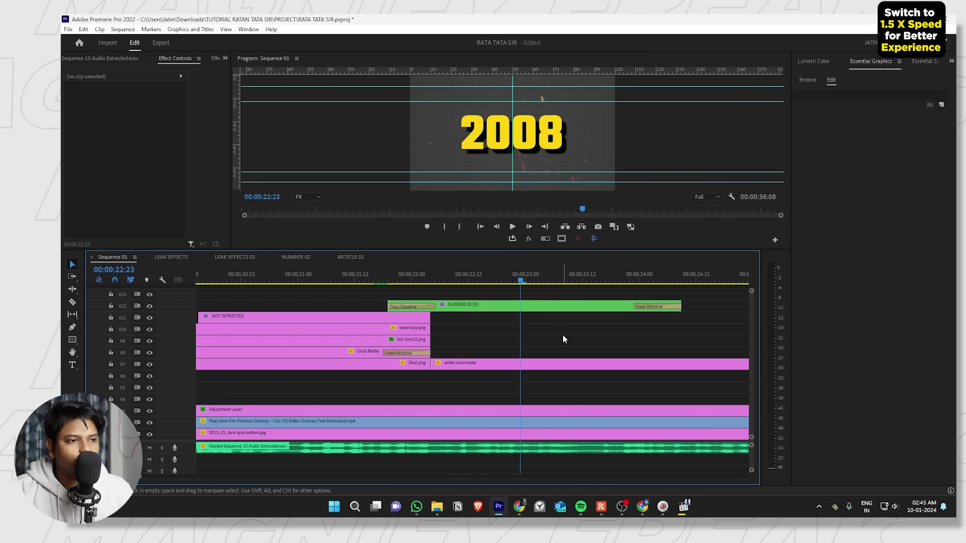
key("d")
key("Left")
key("Left")
key("Left")
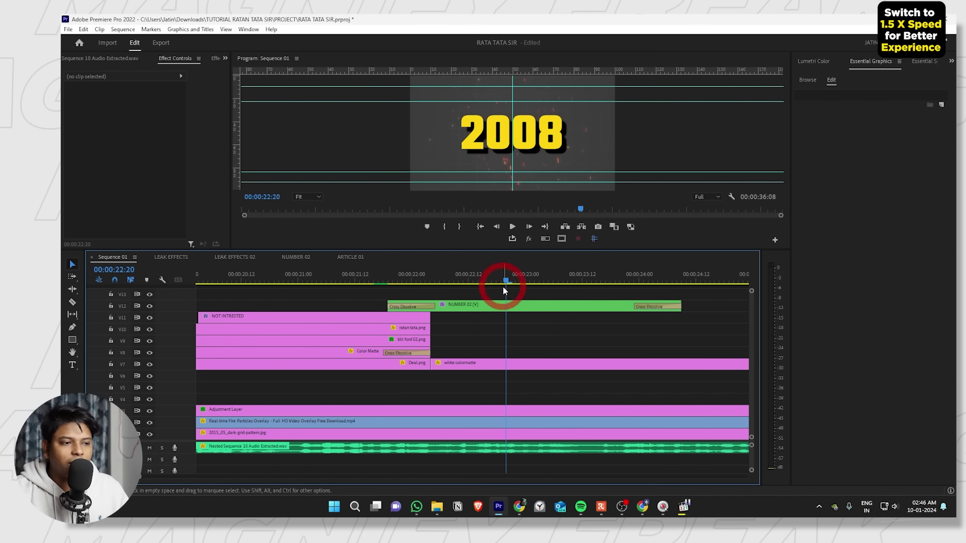
left_click_drag(503, 285, 488, 278)
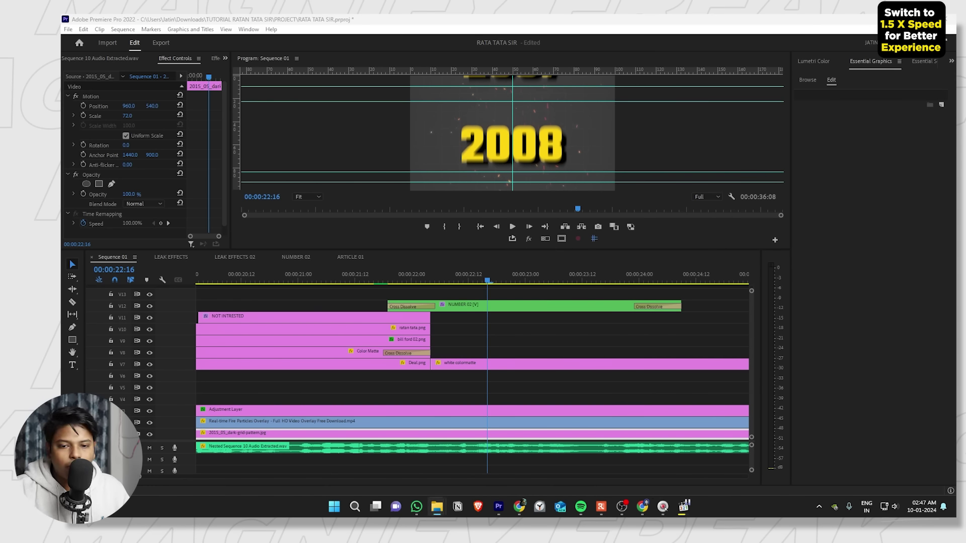
Add article.png on track V8 and article 02.png on V9, both starting near the beginning of the white colormatte clip.
left_click_drag(805, 322, 435, 350)
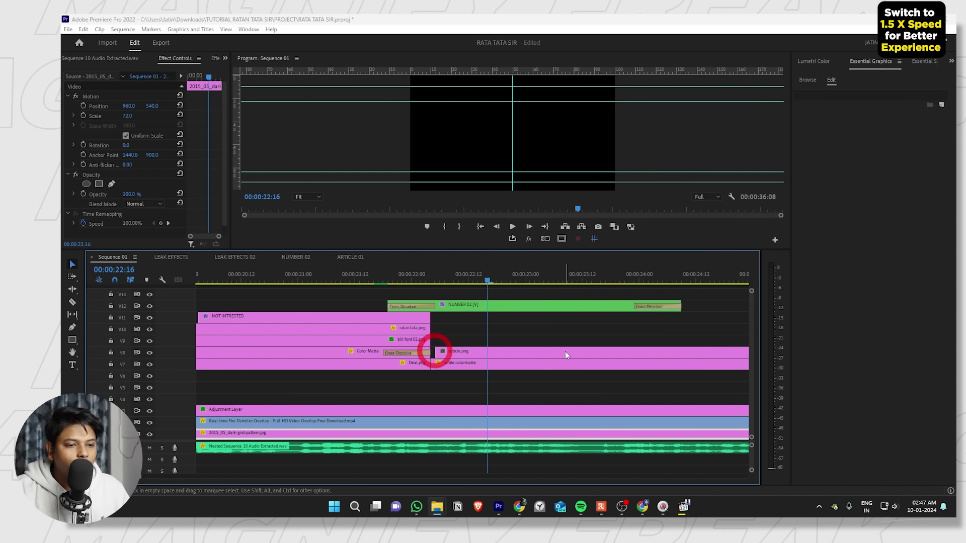
left_click_drag(825, 352, 461, 342)
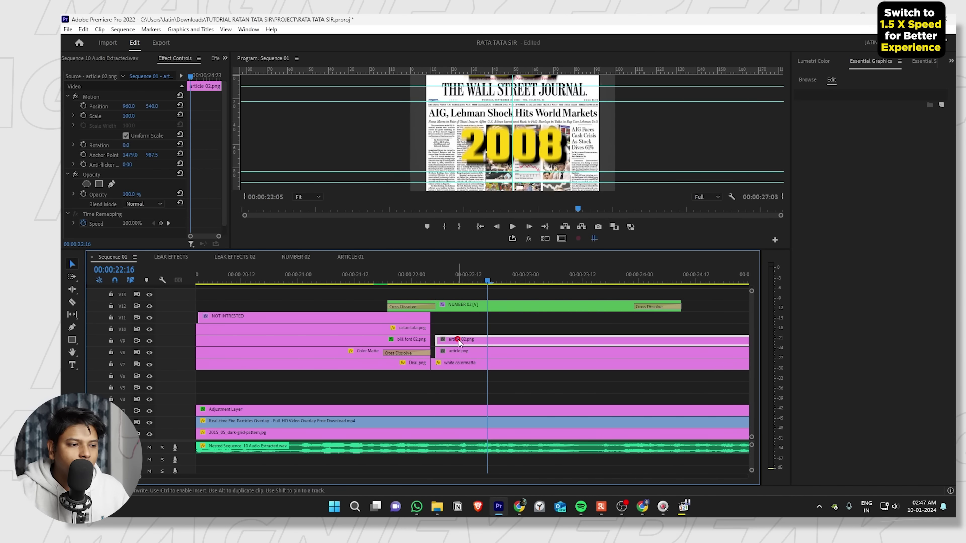
Nest the article.png clip on V8 as a sequence named "article 01".
left_click(460, 272)
scroll(433, 312, "up", 3)
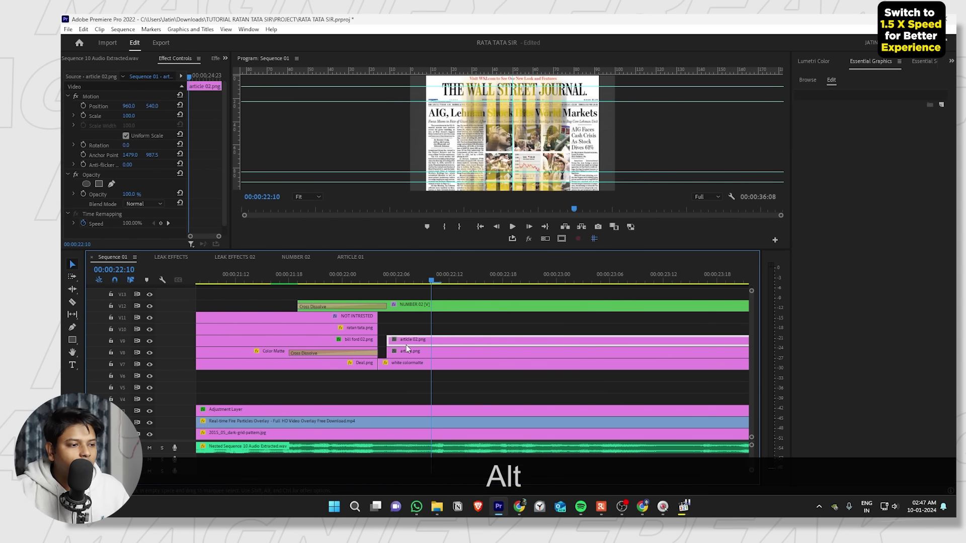
left_click(428, 354, "alt")
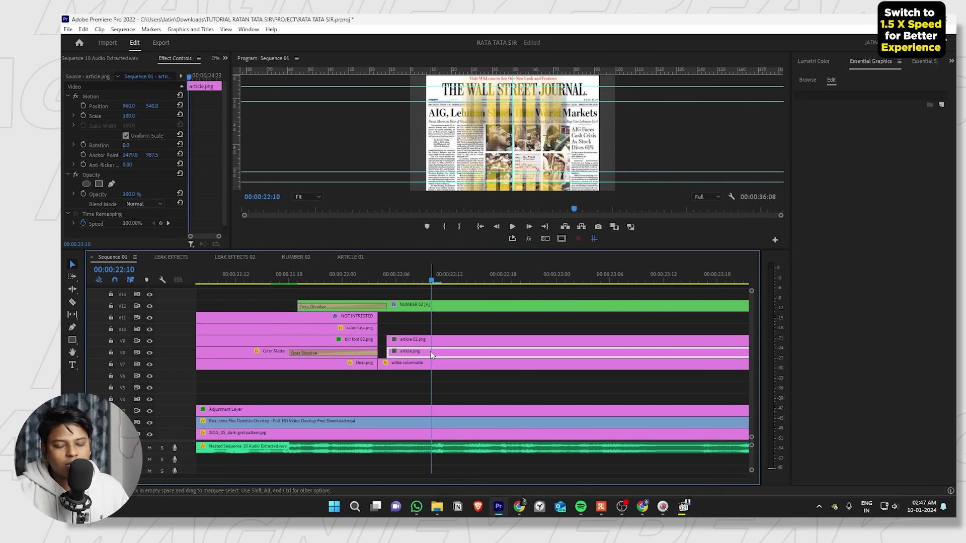
key("KP_0")
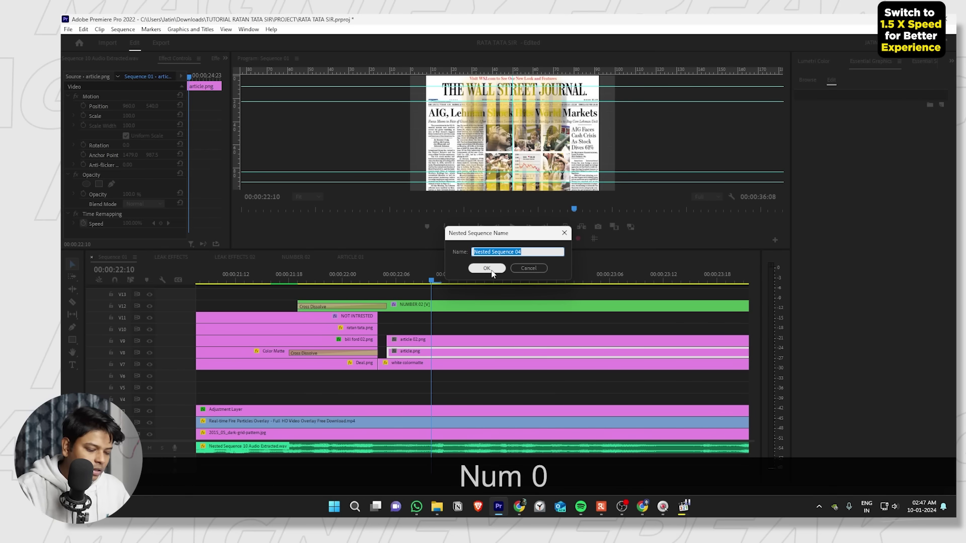
type("artic")
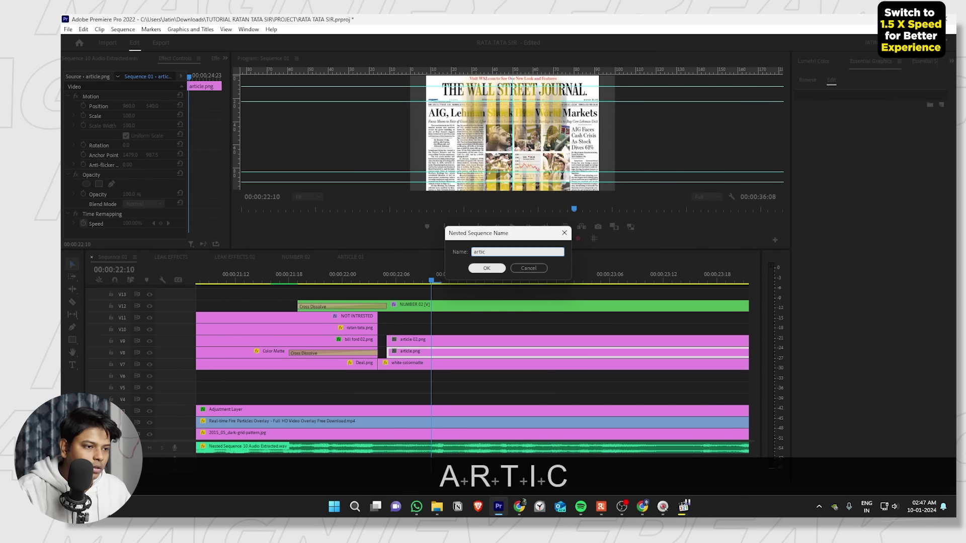
type("le 01")
key("Return")
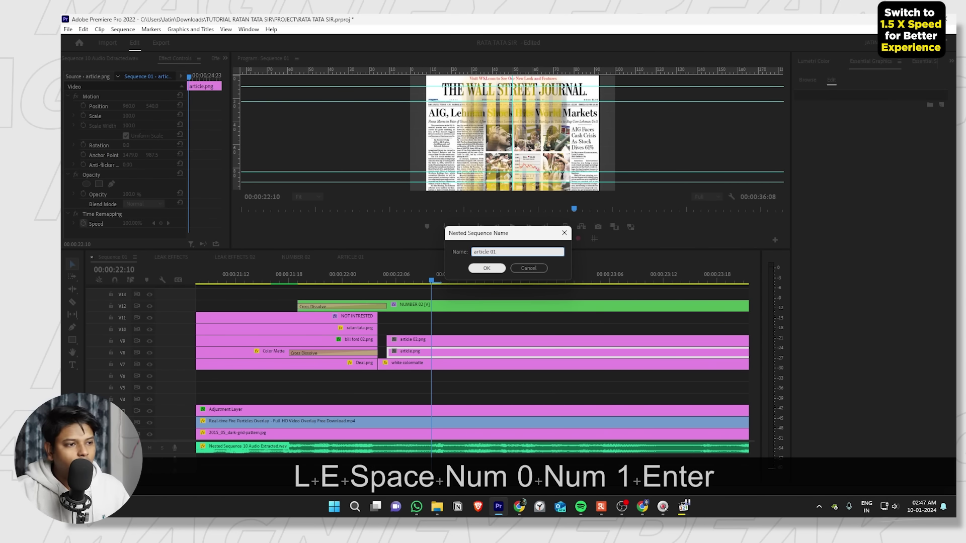
Nest the article 02.png clip on V9 as a sequence named "article 022".
left_click(434, 345)
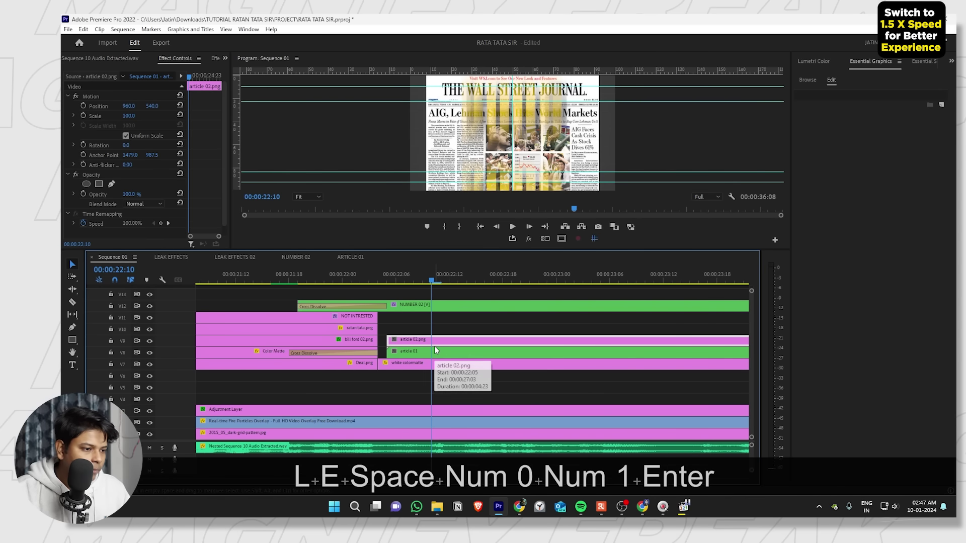
key("KP_0")
type("art")
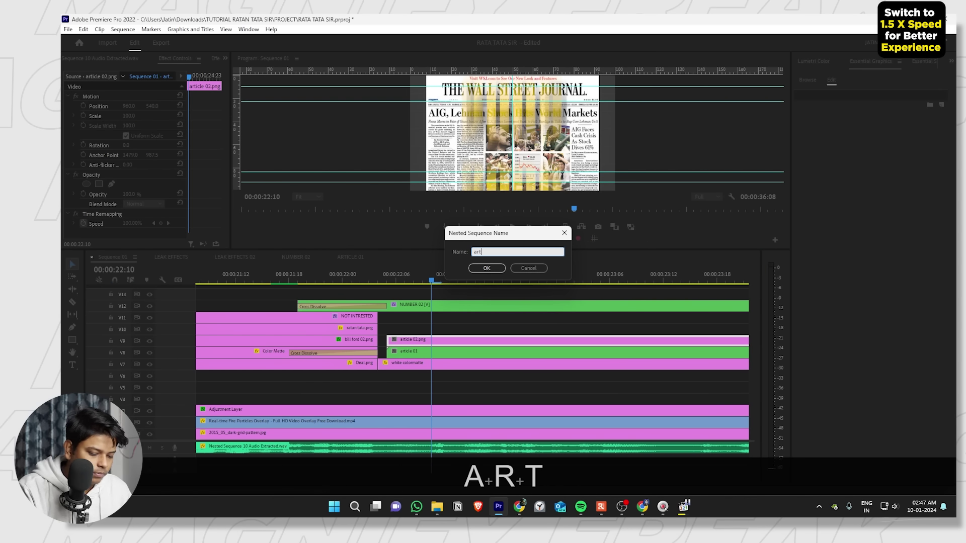
type("icle 022")
key("Return")
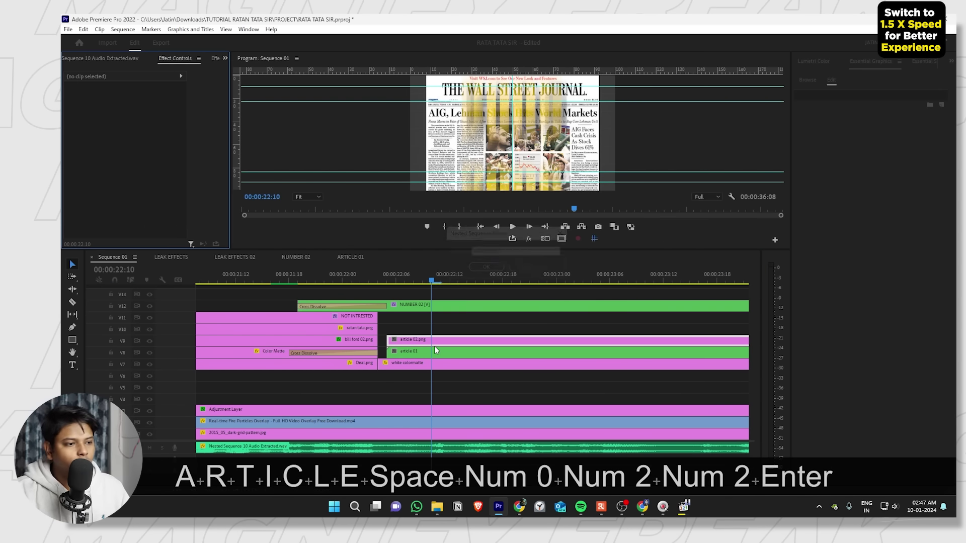
Open the article 01 nested sequence and move article.png down to track V1.
double_click(425, 350)
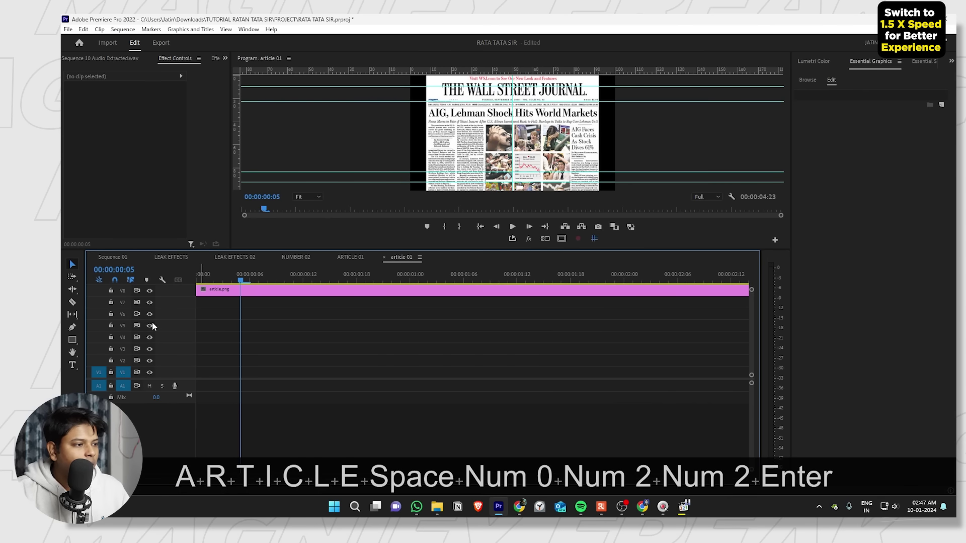
left_click_drag(294, 294, 244, 375)
Add a rectangular opacity mask to article.png spanning the newspaper's width from just above the AIG headline to the frame's lower edge.
left_click(98, 184)
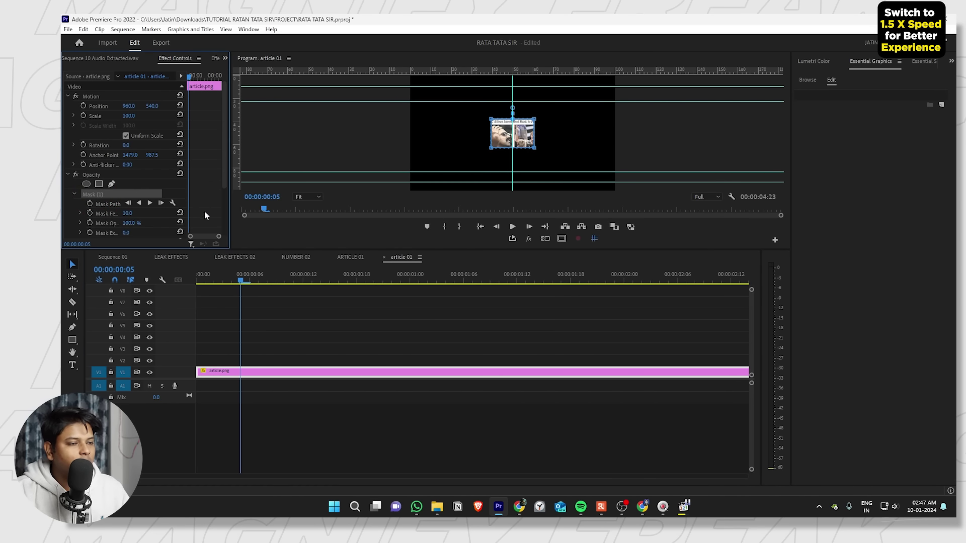
key("grave")
left_click_drag(471, 261, 264, 205)
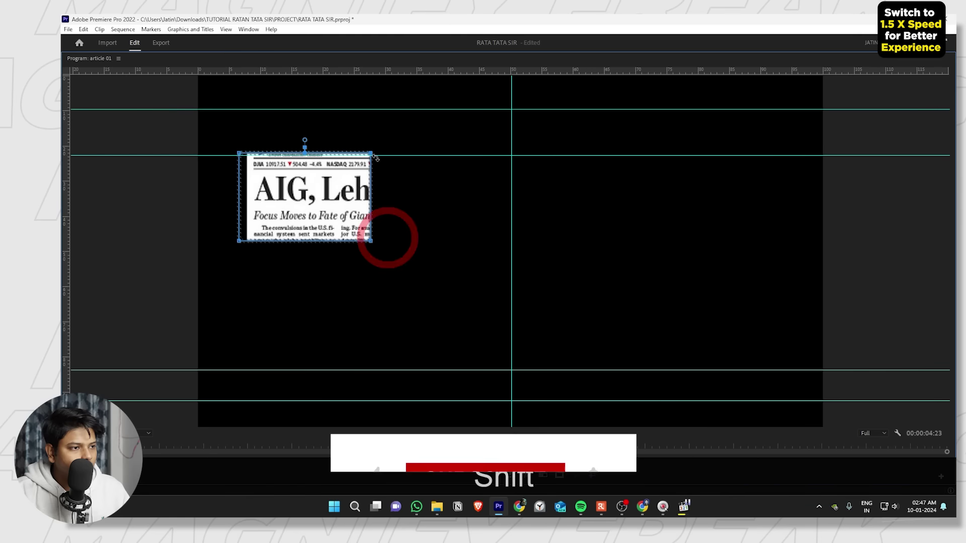
left_click_drag(383, 237, 780, 257)
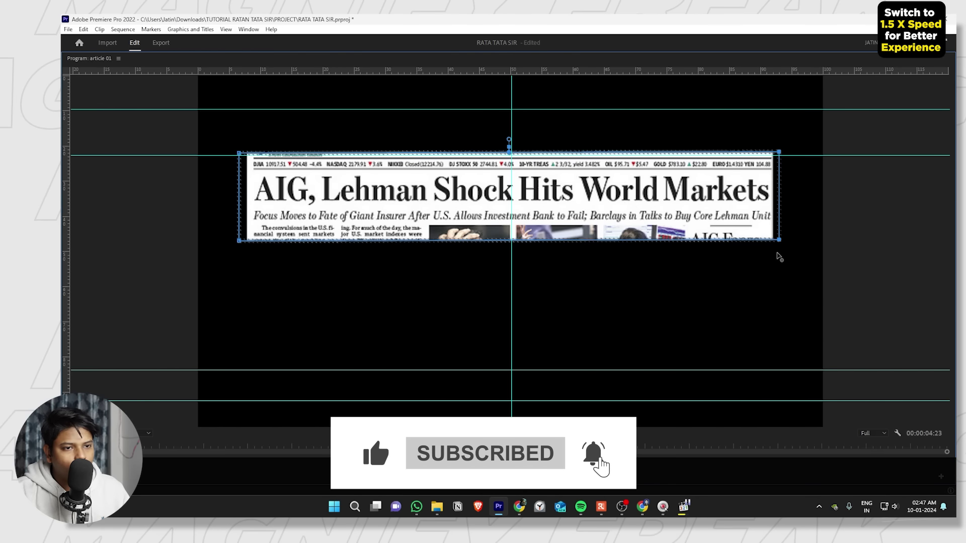
left_click_drag(853, 220, 193, 288)
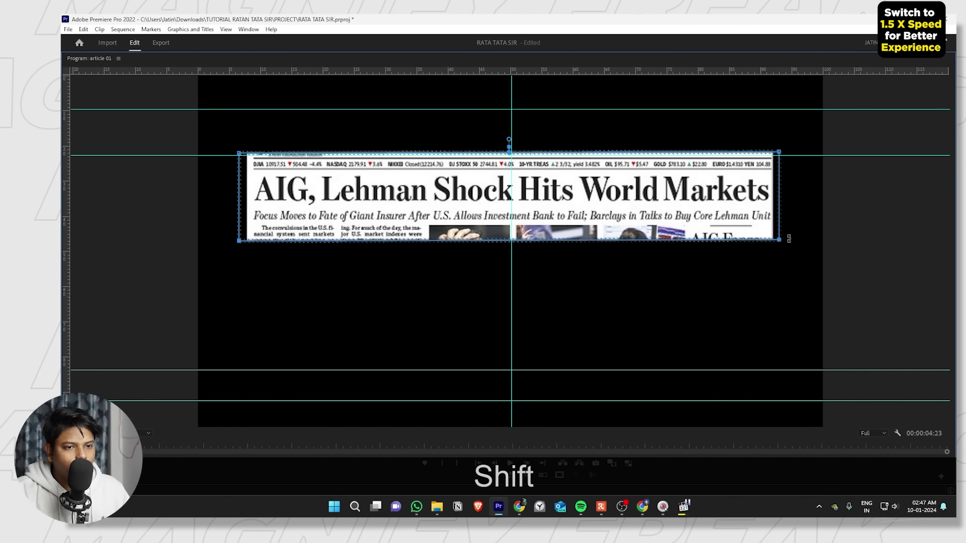
left_click_drag(779, 242, 783, 436)
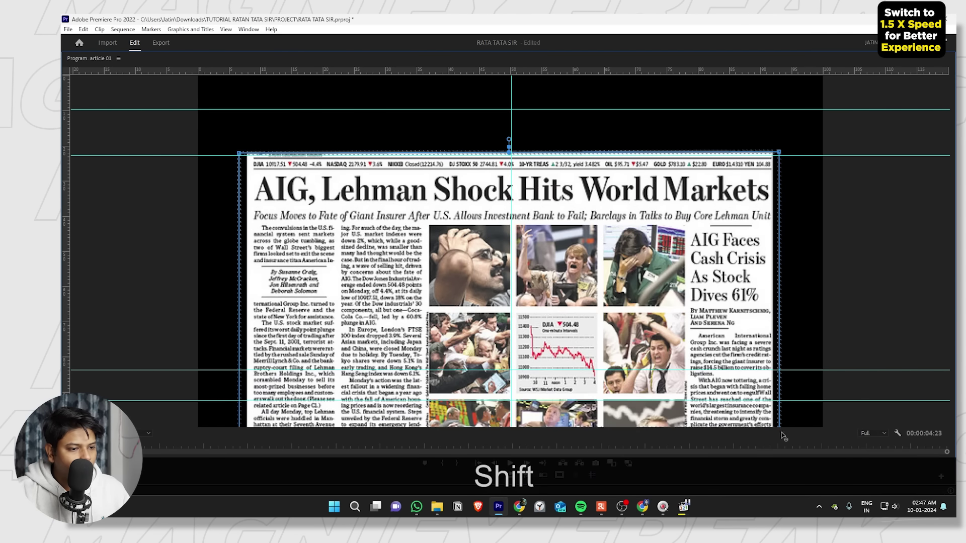
key("shift+grave")
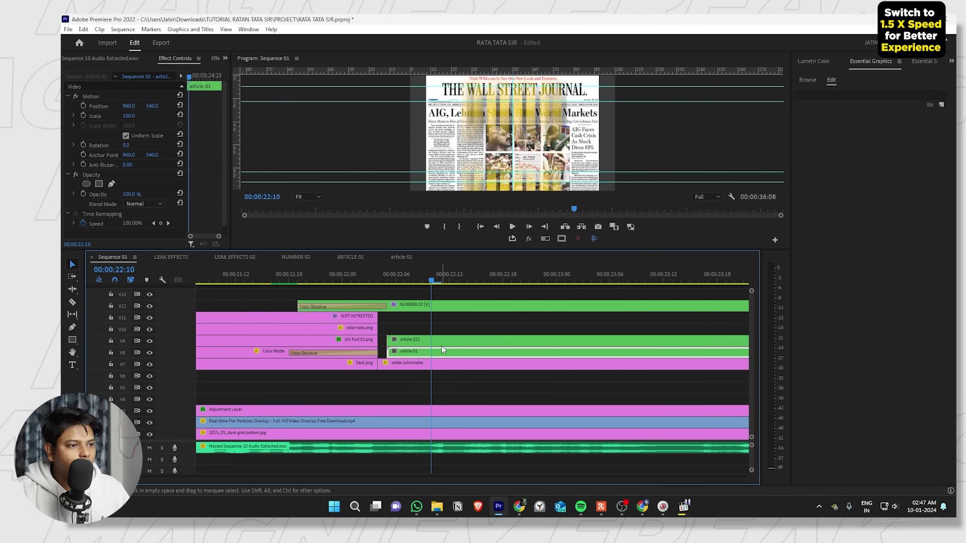
Open the article 022 nested sequence from Sequence 01 and move article 02.png down to track V1.
left_click(440, 345)
double_click(441, 344)
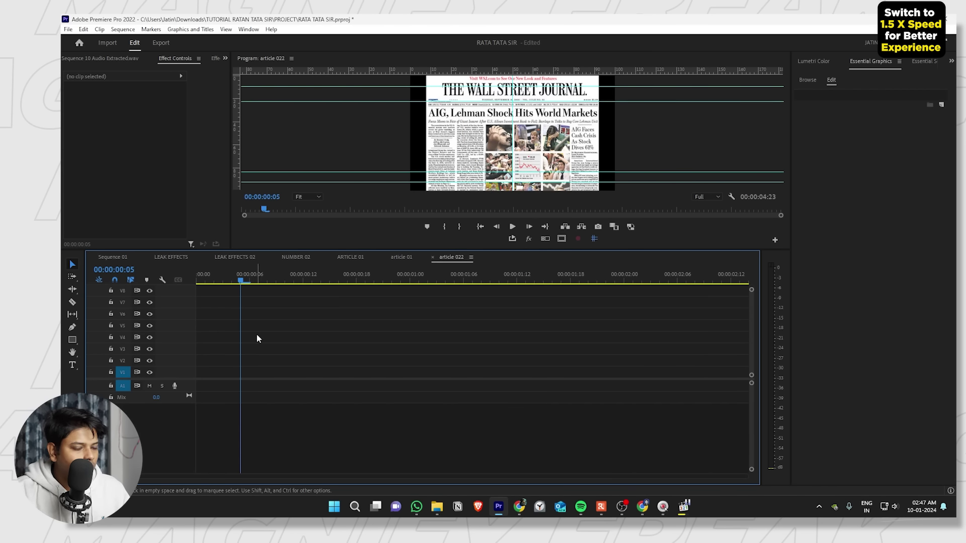
key("shift+grave")
left_click_drag(237, 179, 247, 279)
key("shift+grave")
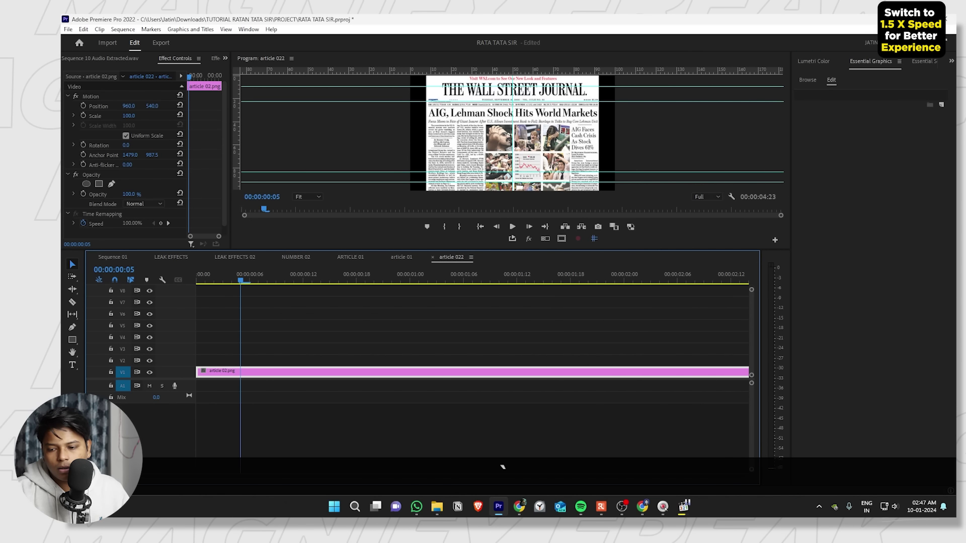
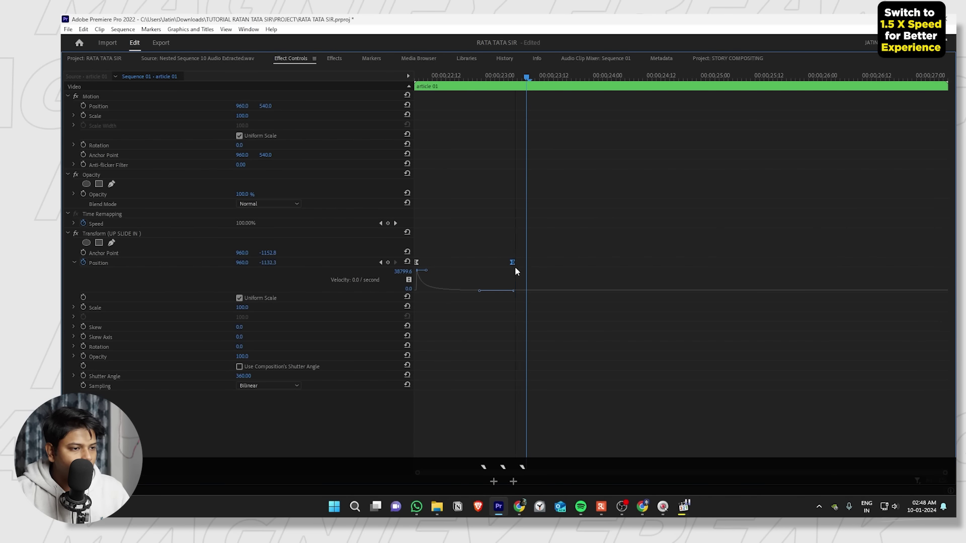
Play back the 2008 scene in Sequence 01 to review the newspaper layers' slide-in animation.
key("grave")
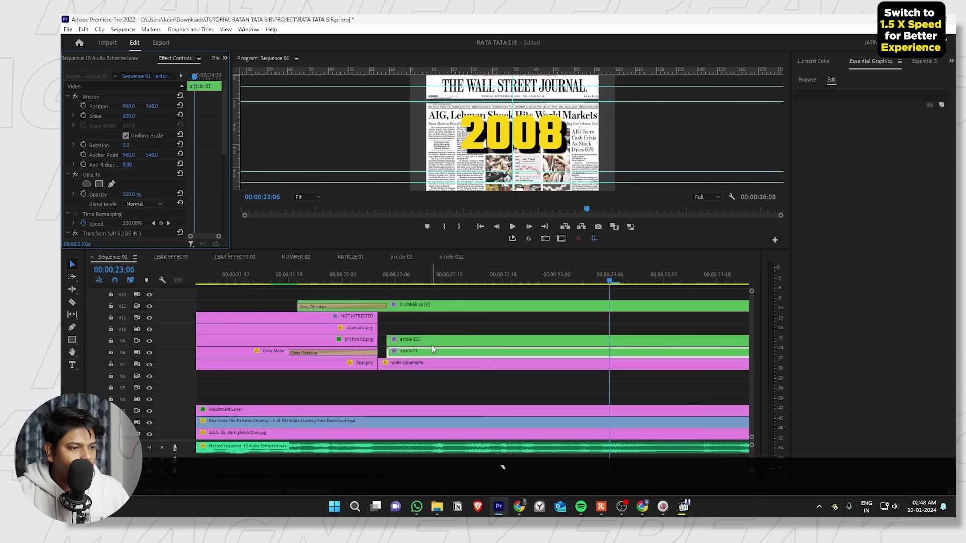
left_click(390, 284)
key("space")
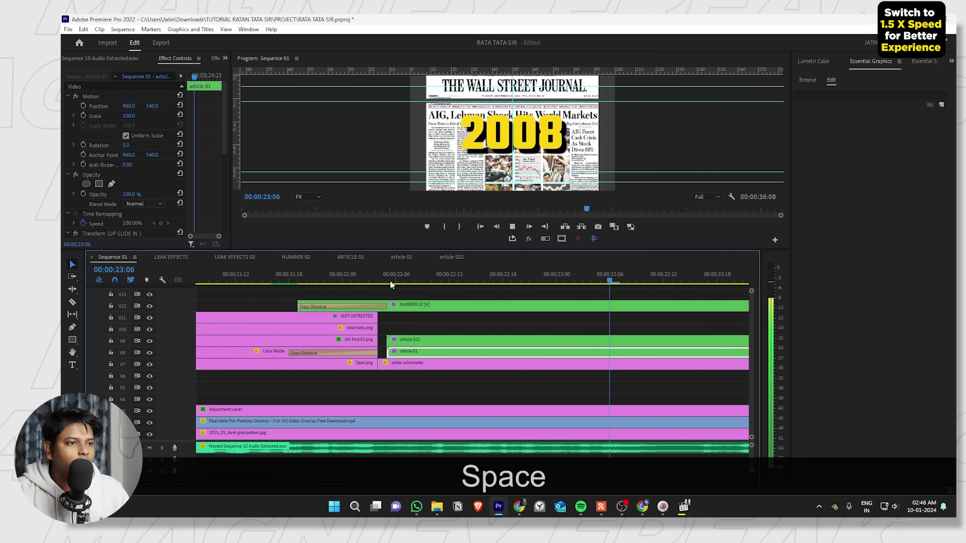
key("space")
scroll(324, 322, "down", 3)
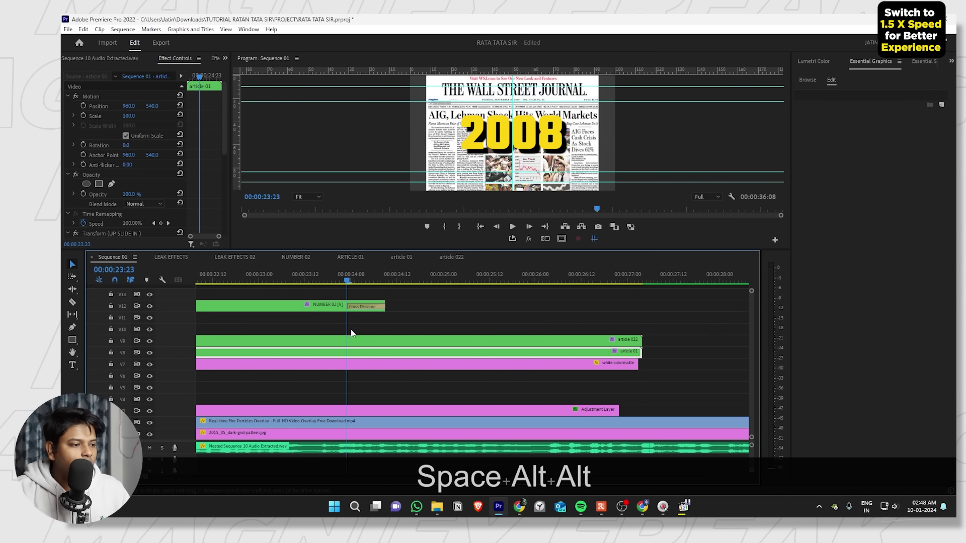
Set the opacity of both the article 01 and article 022 clips to 95%.
left_click(130, 195)
type("95")
key("Return")
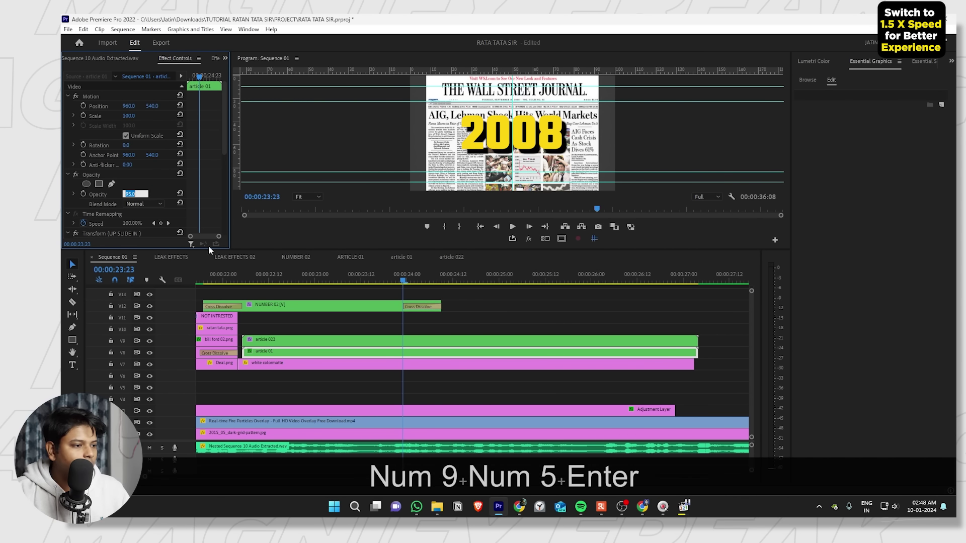
left_click(363, 341)
left_click(135, 193)
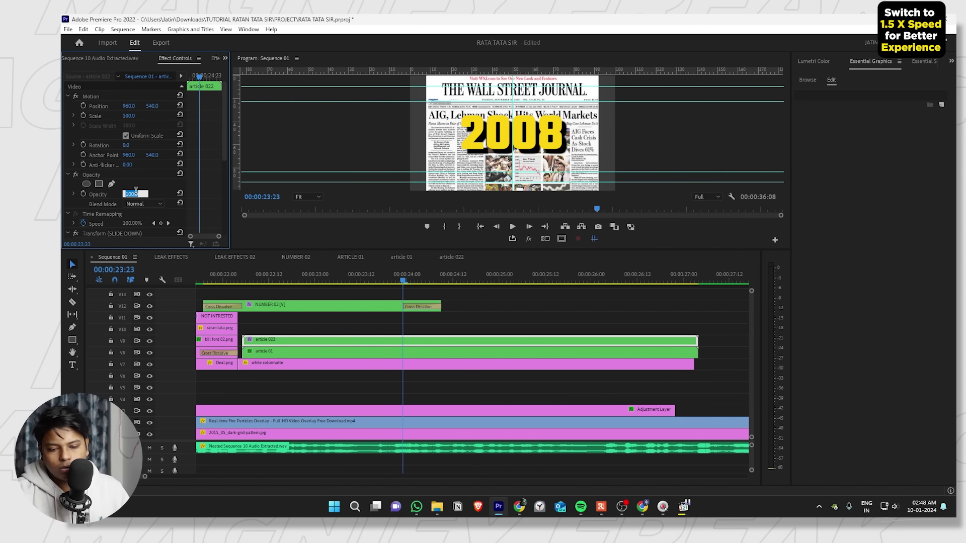
type("95")
key("Return")
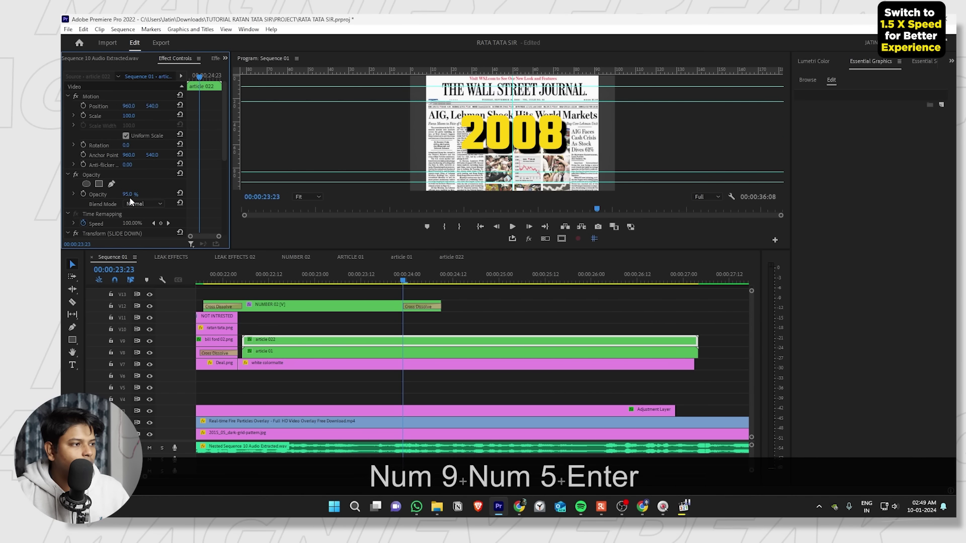
Lower the opacity of the article 022 and article 01 clips to 30% each.
left_click_drag(130, 196, 96, 196)
left_click(132, 195)
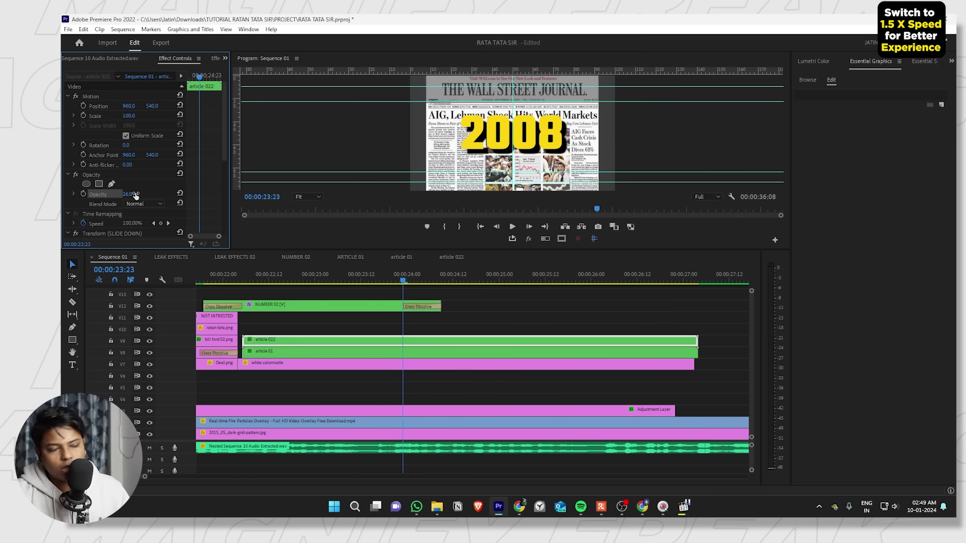
left_click(131, 194)
type("30")
key("Return")
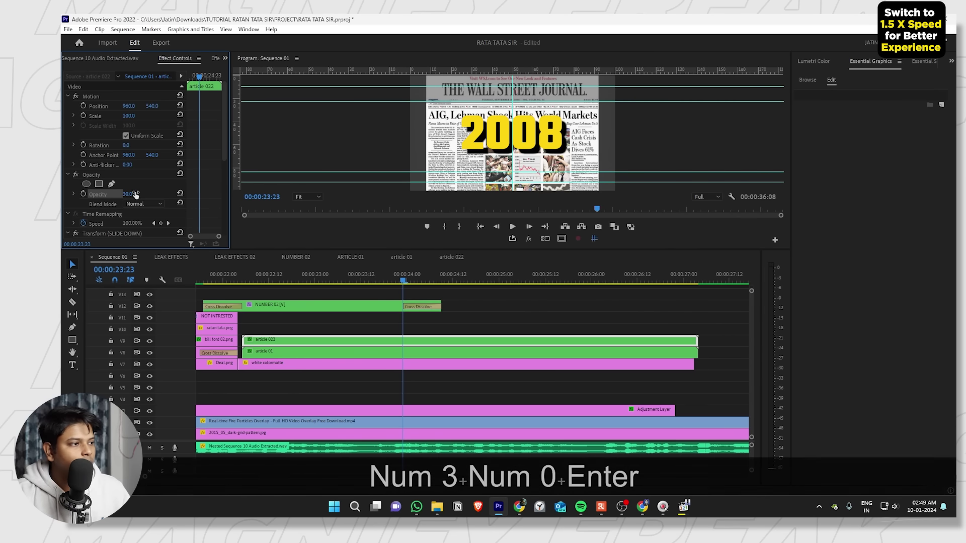
left_click(314, 350)
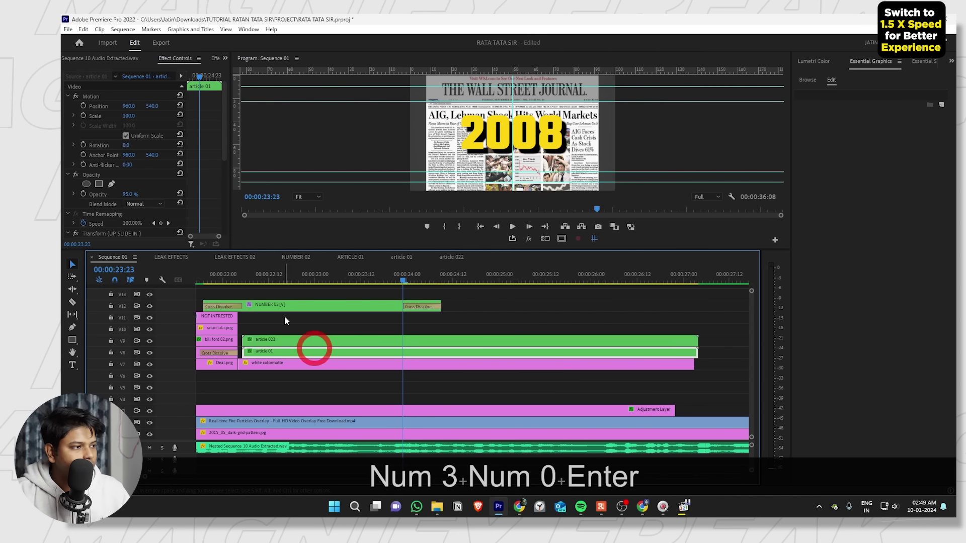
left_click(136, 194)
type("30")
key("Return")
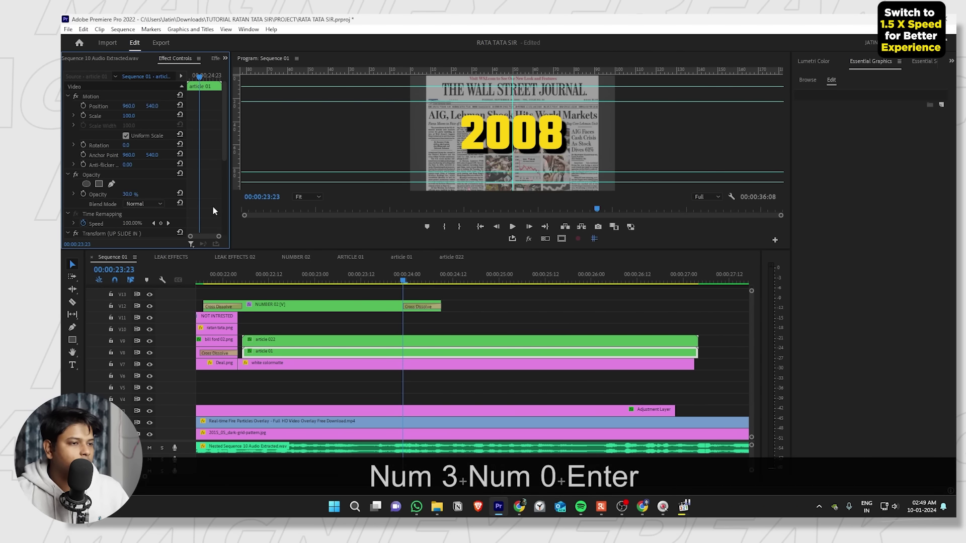
Check the dimmed newspaper layers full screen and play the scene from the start of the article clips.
key("ctrl+grave")
key("ctrl+grave")
left_click(237, 266)
key("space")
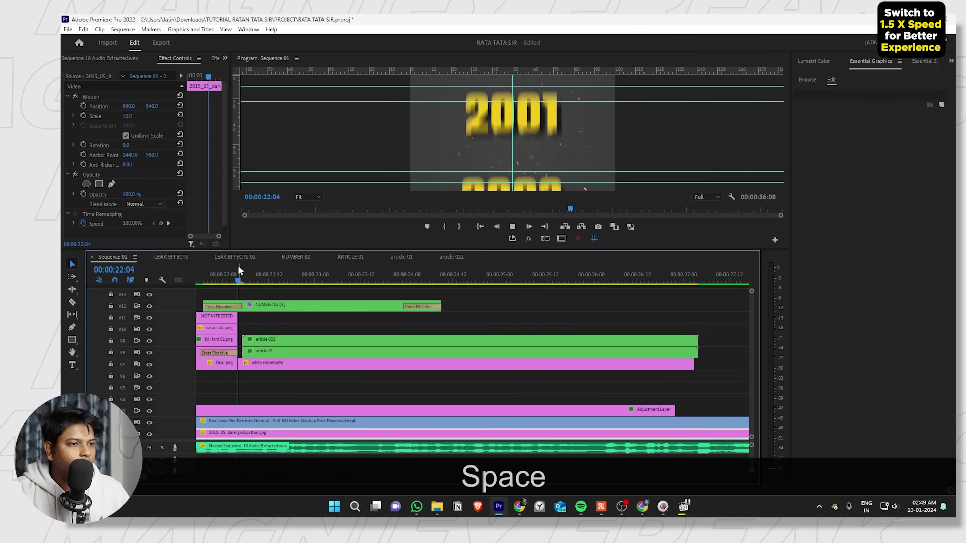
key("space")
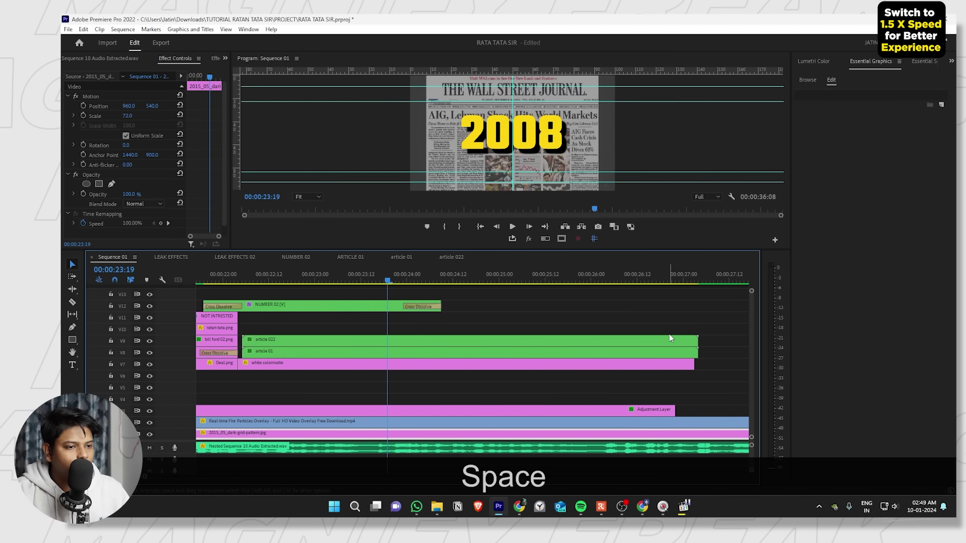
Trim the ends of article 022, article 01 and the white color matte to the start of NUMBER 02's closing Cross Dissolve.
left_click_drag(727, 330, 402, 345)
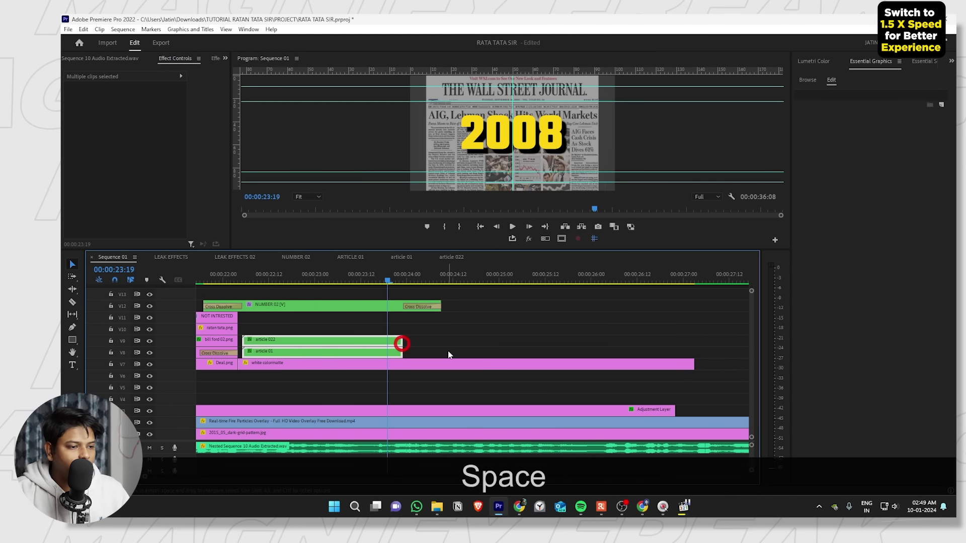
left_click(448, 352)
left_click_drag(694, 364, 403, 364)
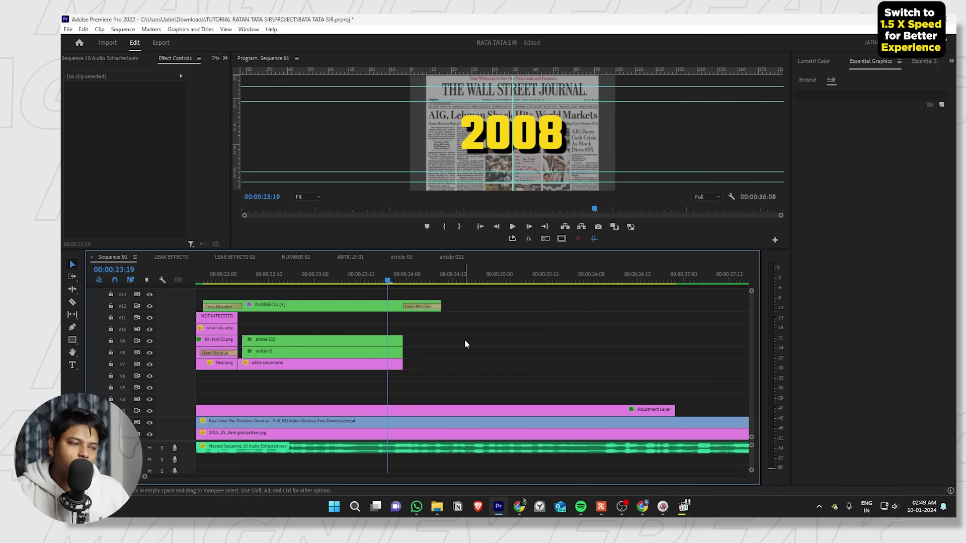
Play back the trimmed 2008 scene and inspect the newspaper composition full screen.
left_click(237, 276)
key("space")
scroll(334, 346, "up", 3)
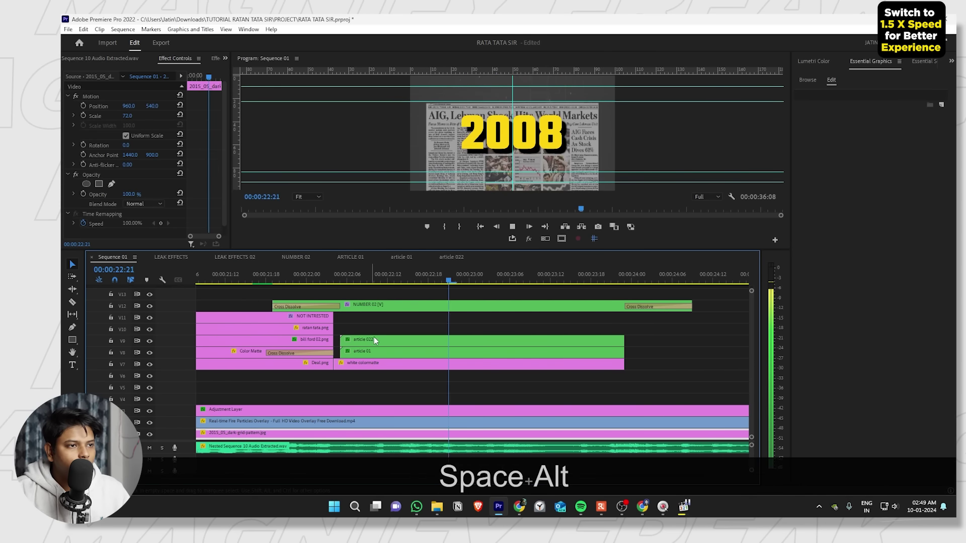
left_click(496, 337)
key("space")
key("ctrl+grave")
key("ctrl+grave")
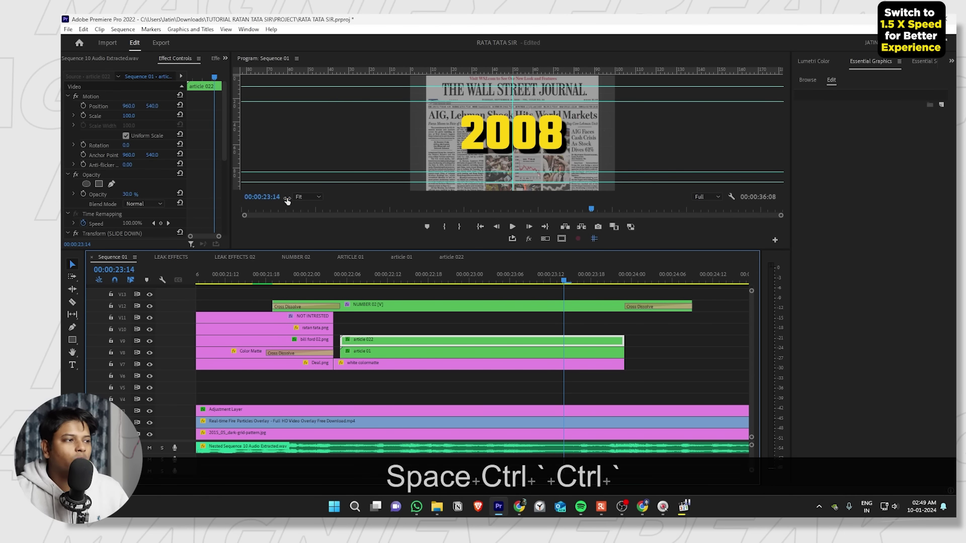
Import the aesthetic overlays for edits video from the file explorer into the project.
key("shift+1")
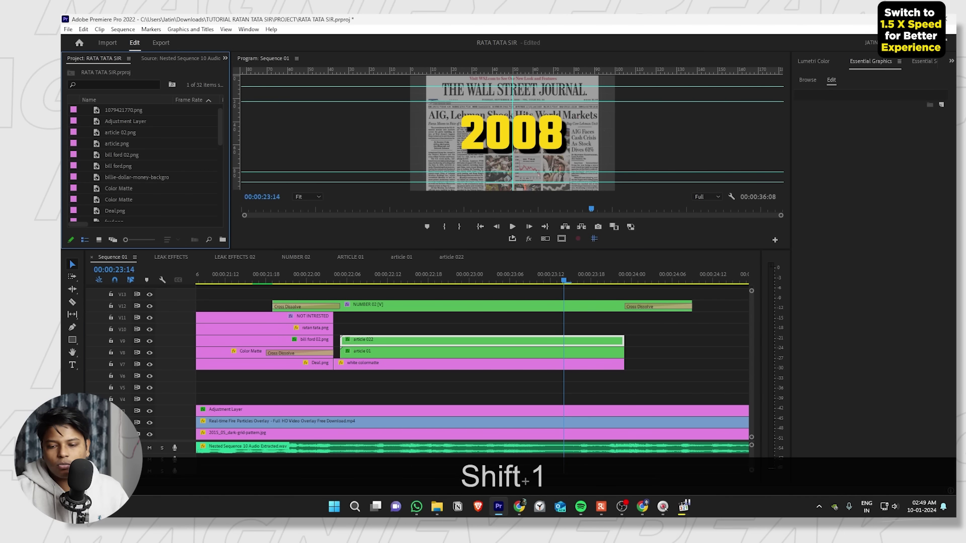
key("super+d")
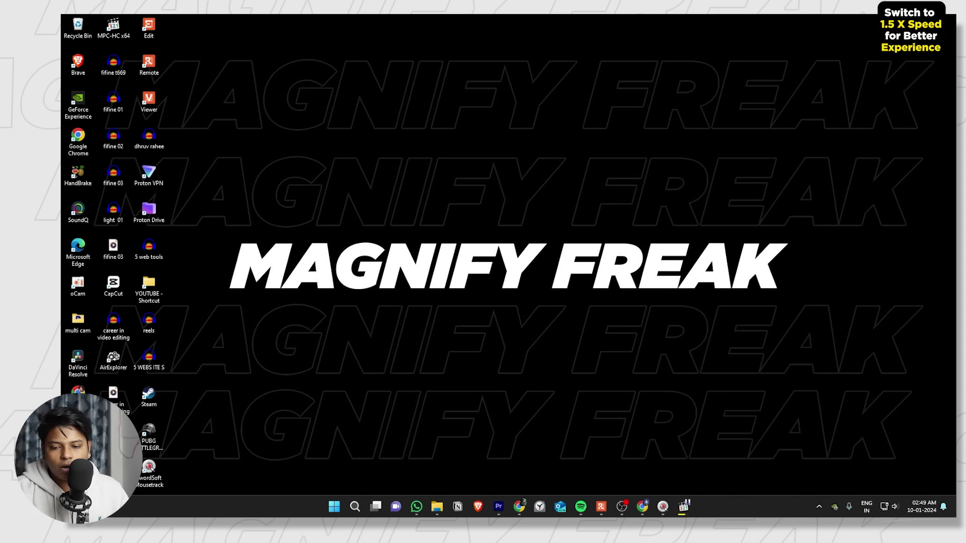
key("super+d")
left_click_drag(956, 282, 147, 216)
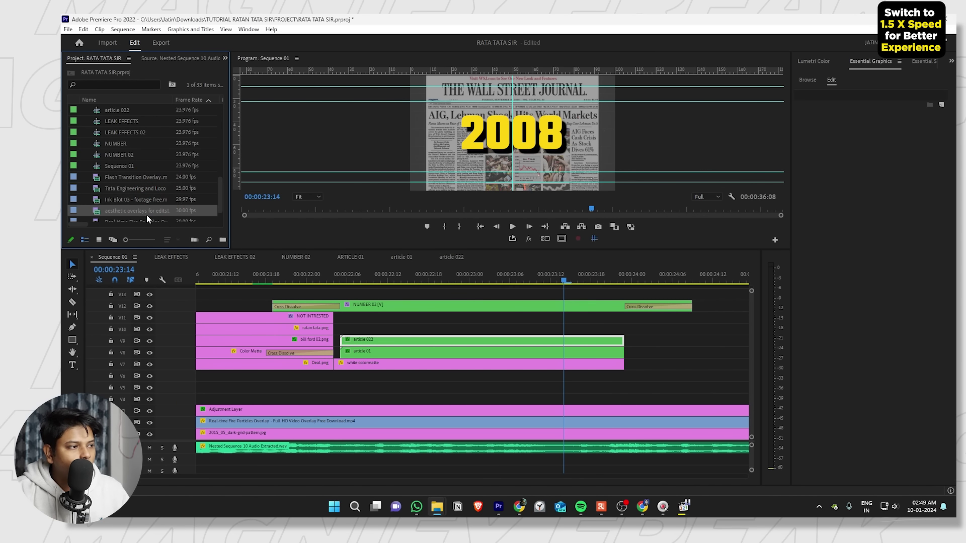
Mark the overlay video from 00:00:15:07 to about 00:00:22:18 and place it on V10 at the start of the article clips.
double_click(97, 209)
left_click_drag(74, 219, 87, 220)
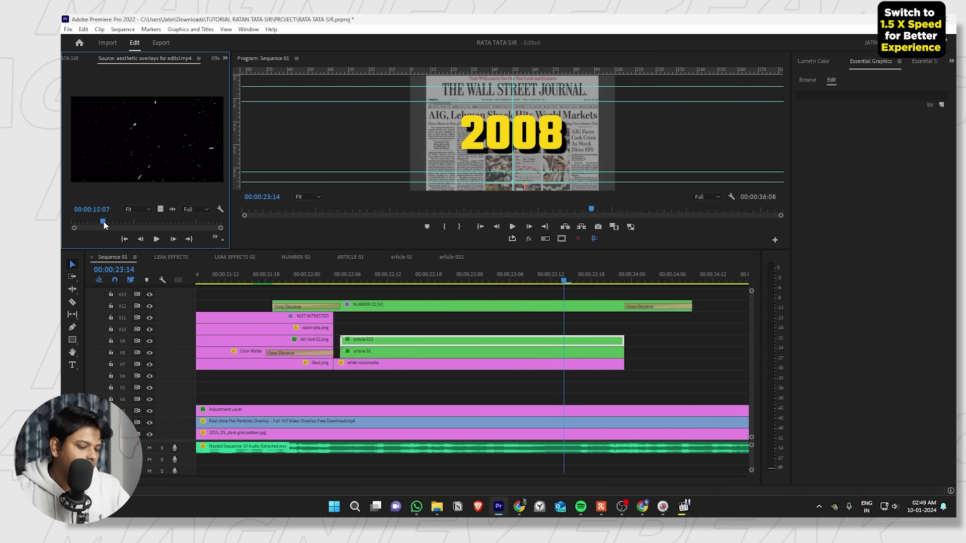
key("i")
mouse_move(113, 222)
left_mouse_down()
mouse_move(154, 224)
mouse_move(119, 227)
left_mouse_up()
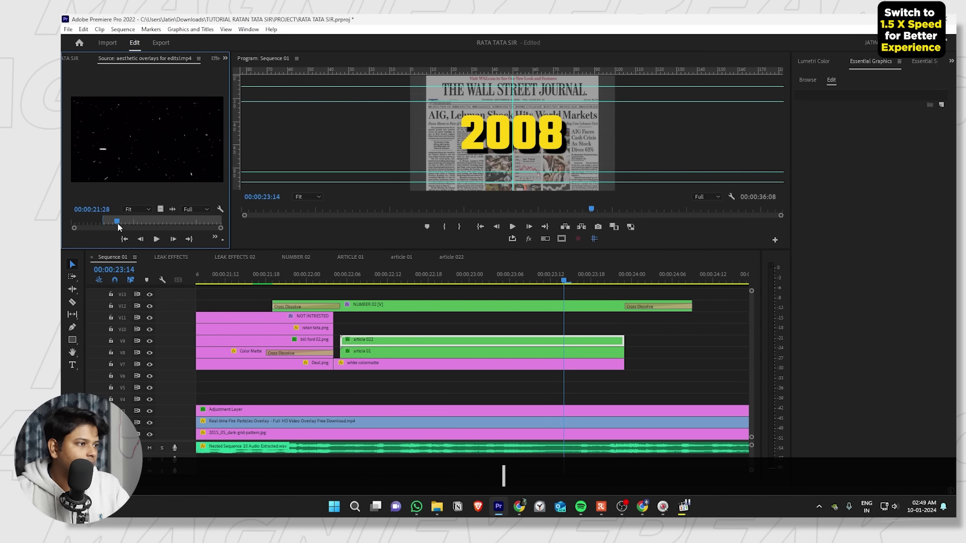
key("o")
left_click_drag(146, 141, 348, 331)
left_click(448, 278)
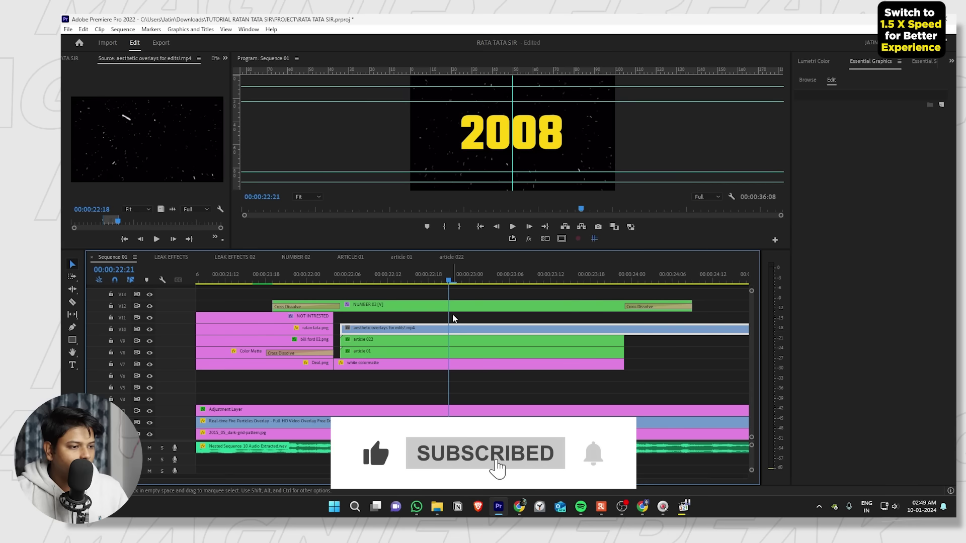
Try the Screen and Multiply blend modes on the overlay clip.
key("shift+5")
left_click(147, 203)
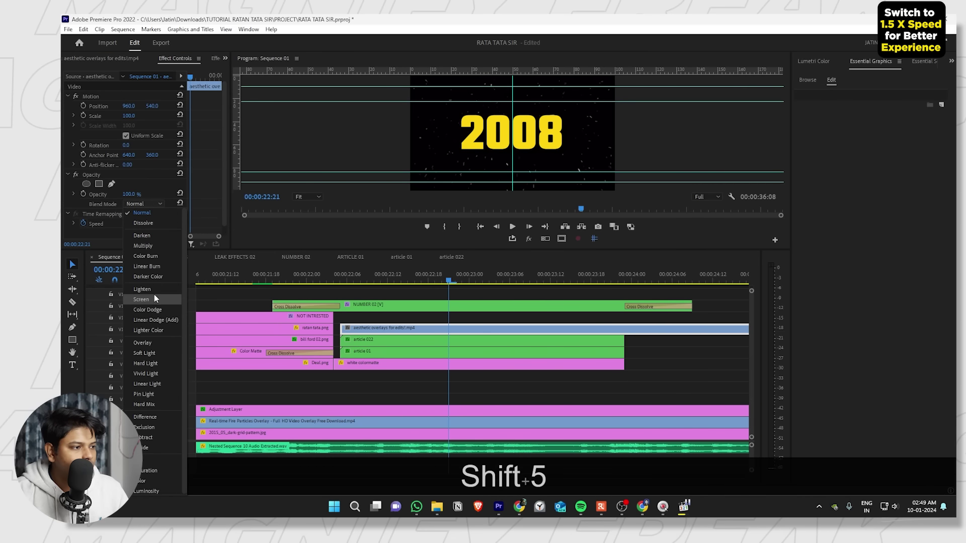
left_click(159, 298)
key("space")
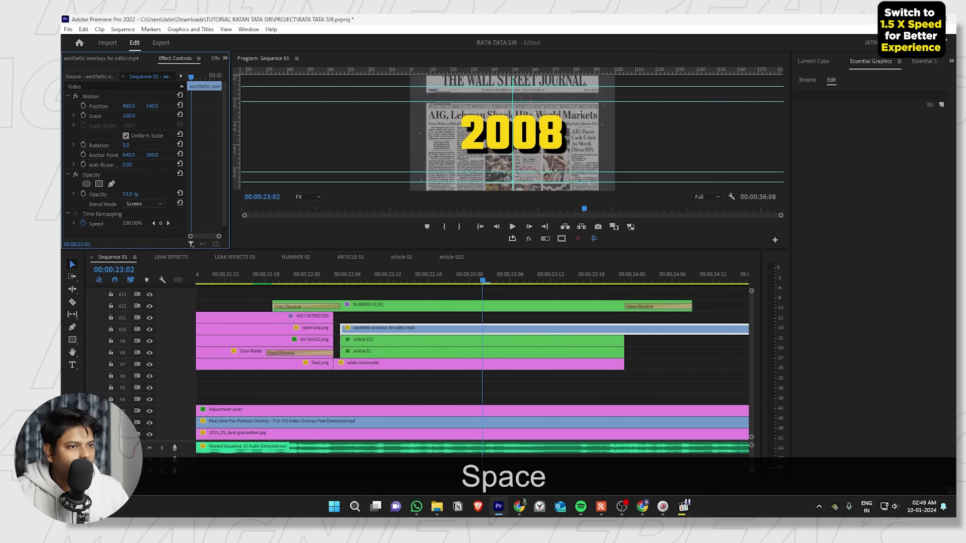
key("ctrl+z")
left_click(147, 203)
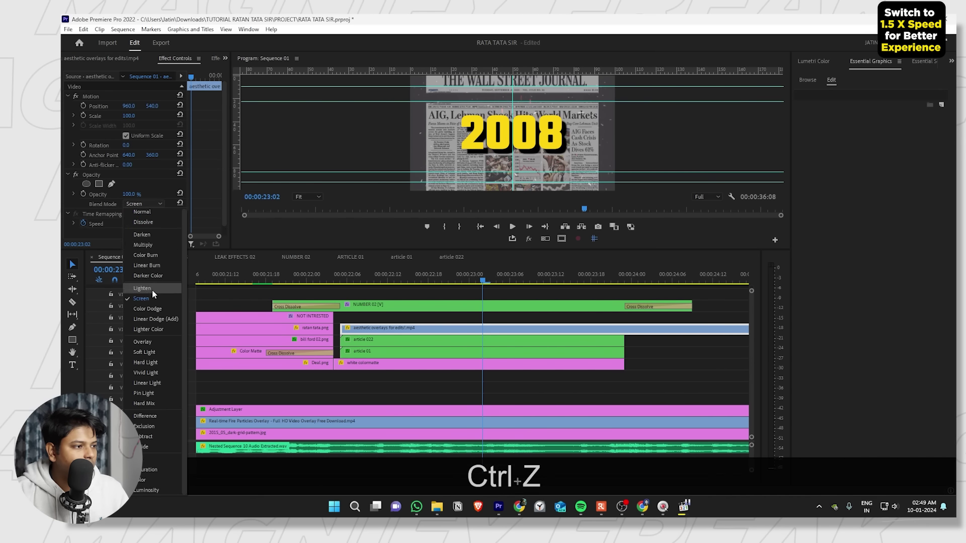
left_click(152, 245)
Set the overlay clip's blend mode to Lighten and its opacity to 19%, and check the result full screen.
left_click(149, 203)
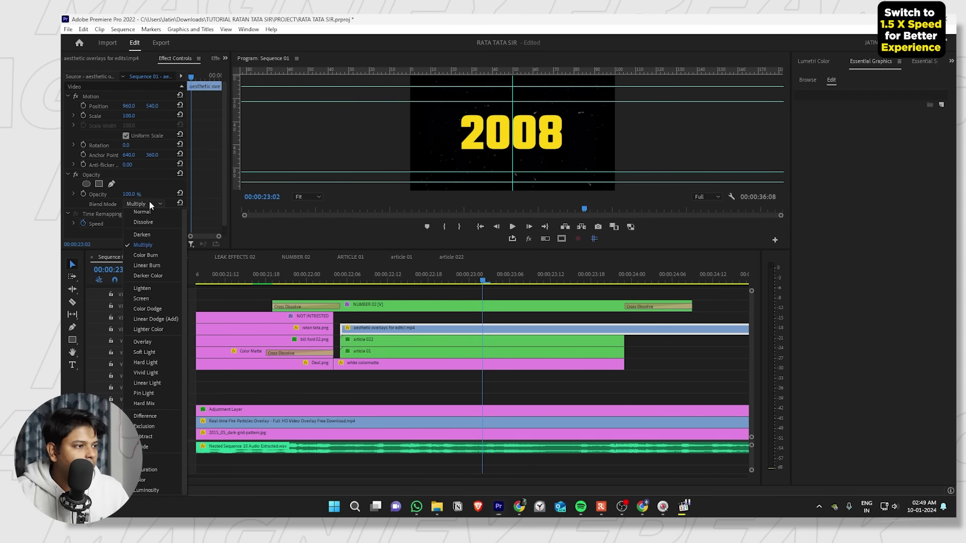
left_click(153, 292)
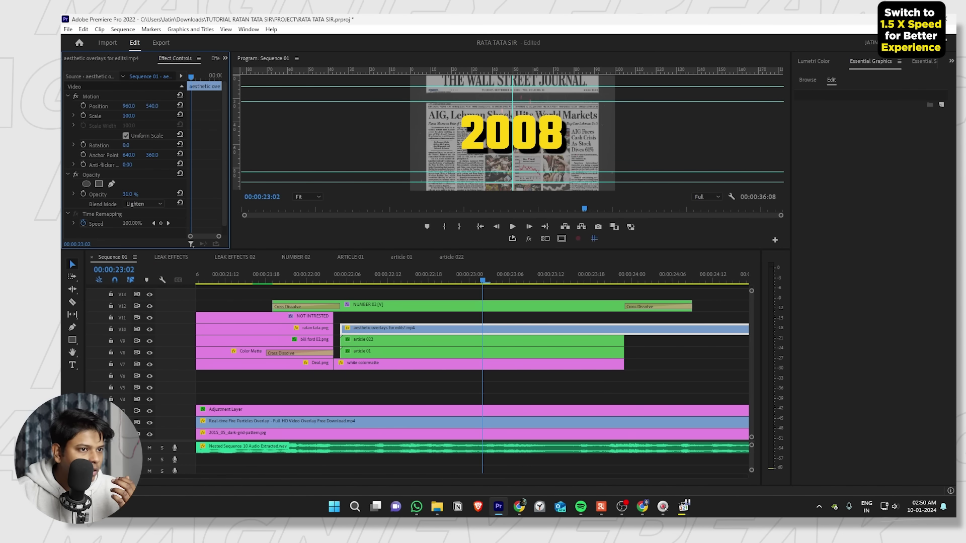
left_click_drag(128, 195, 150, 201)
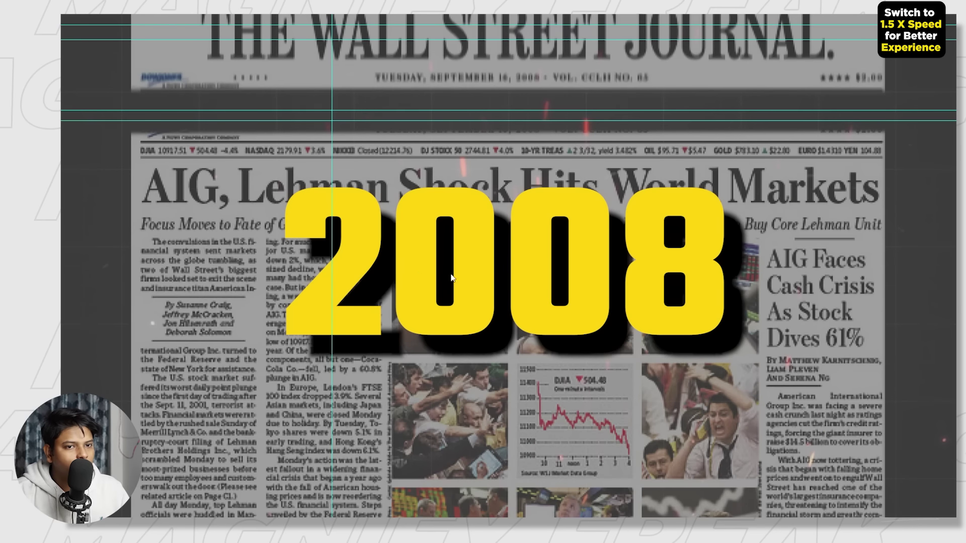
key("ctrl+grave")
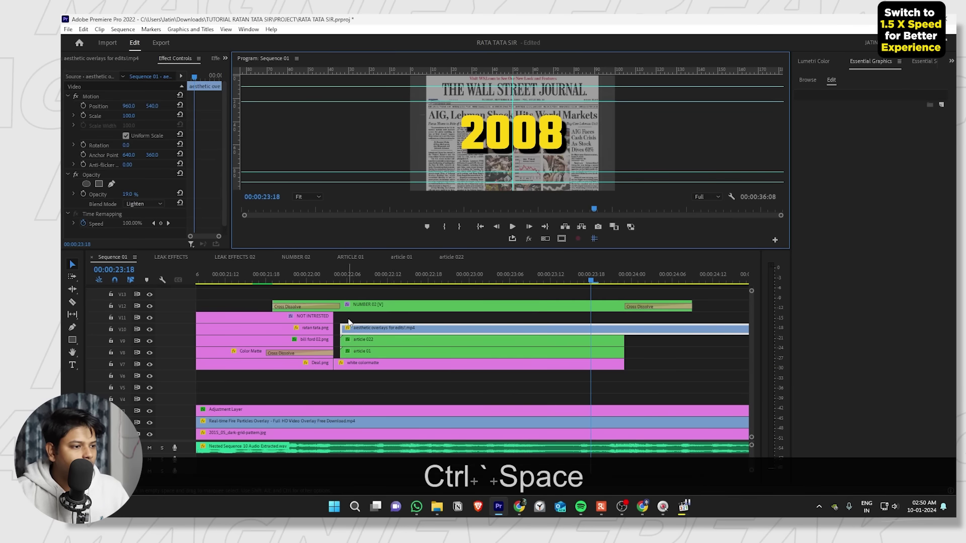
Move article 022 up to V10 and article 01 to V9, and place the overlay clip beneath them on V8.
left_click_drag(648, 335, 606, 357)
scroll(493, 326, "down", 2)
left_click_drag(492, 330, 494, 319)
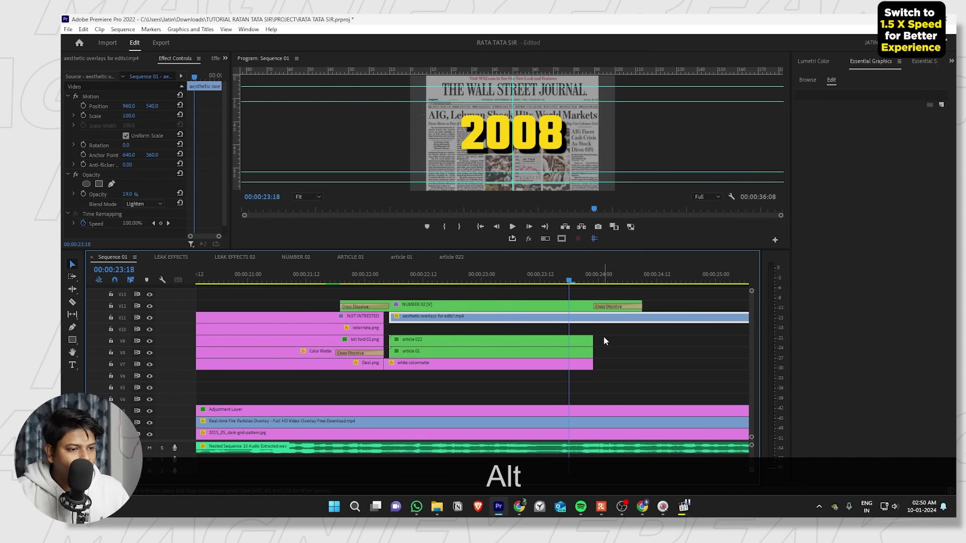
left_click_drag(575, 351, 566, 346)
left_click_drag(492, 317, 513, 351)
Cut the overlay clip where the article clips end and delete the leftover part.
key("c")
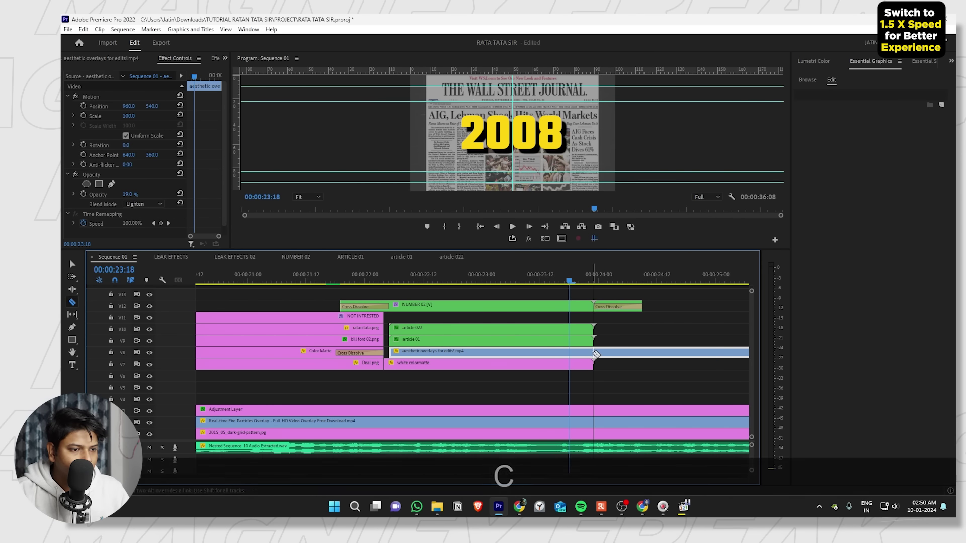
left_click(593, 351)
key("v")
left_click(630, 351)
key("Delete")
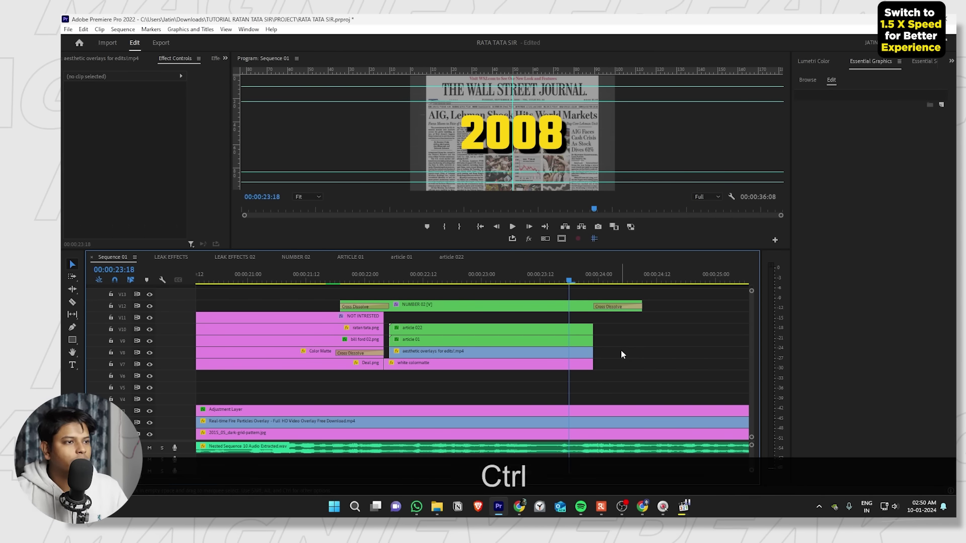
Play back the 2008 scene to review the overlay beneath the newspaper layers.
key("ctrl+grave")
key("ctrl+grave")
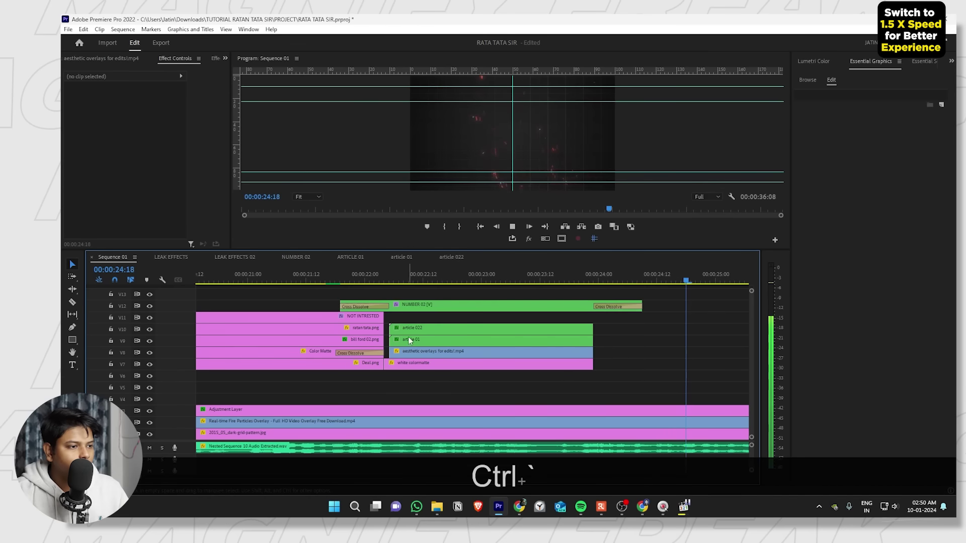
key("space")
key("space")
scroll(509, 322, "up", 3)
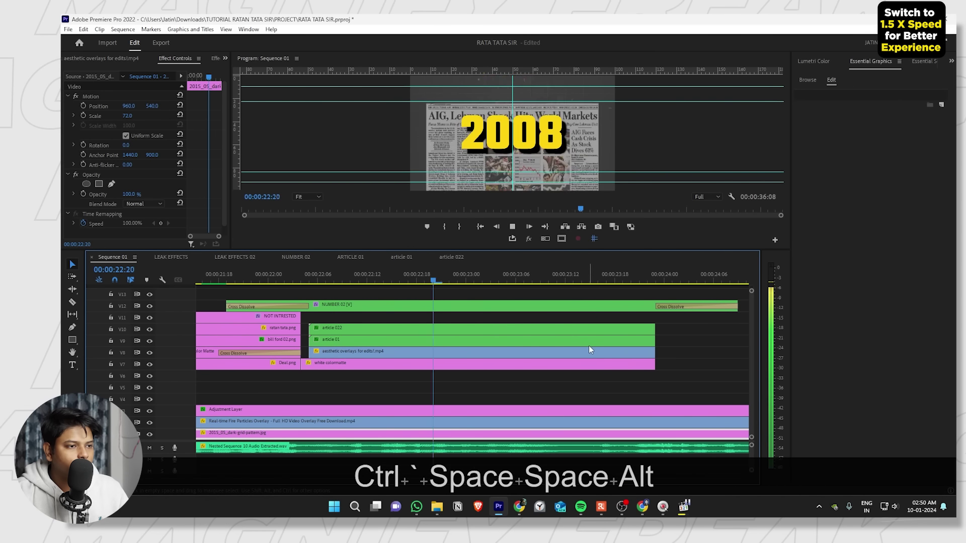
Trim the end of the NUMBER 02 clip to line up with the article clips and play on past the scene.
key("space")
left_click_drag(555, 306, 474, 306)
key("space")
scroll(533, 305, "down", 3)
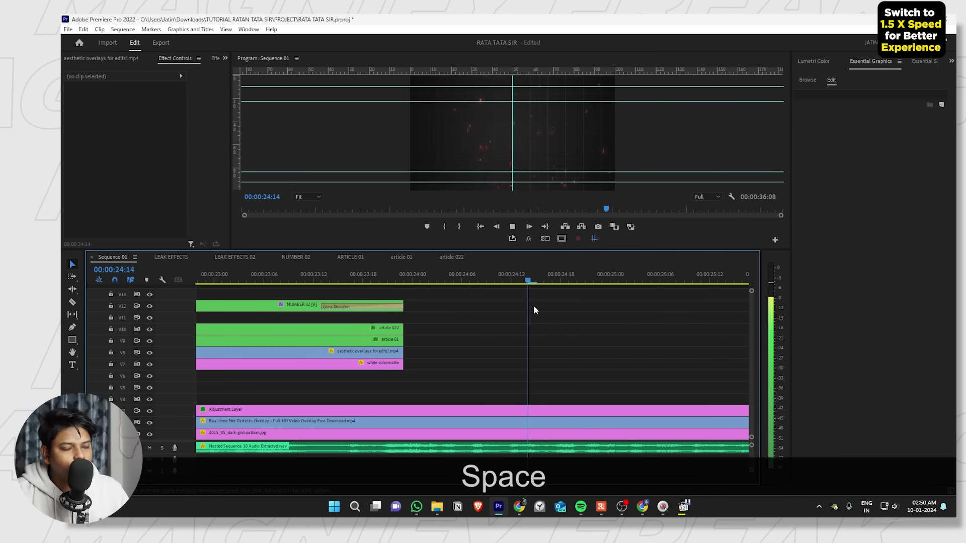
key("alt+space")
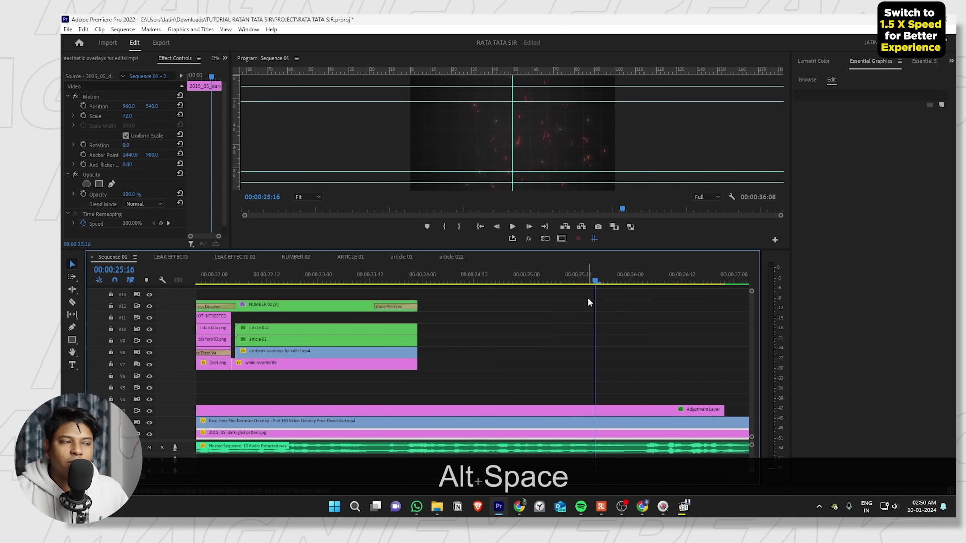
Add bill ford 02.png on V6 and ford.png on V5, both starting shortly after the 2008 scene.
key("shift+1")
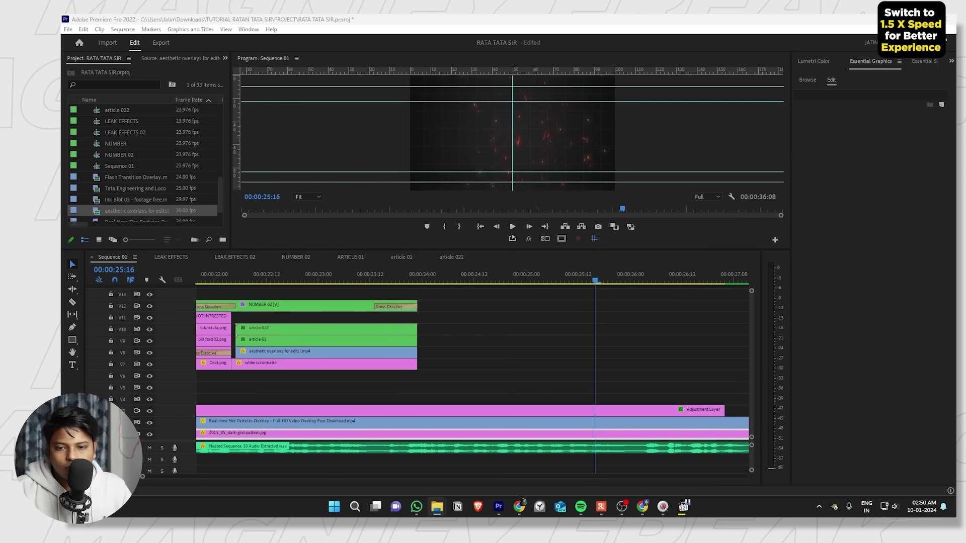
left_click_drag(531, 352, 440, 399)
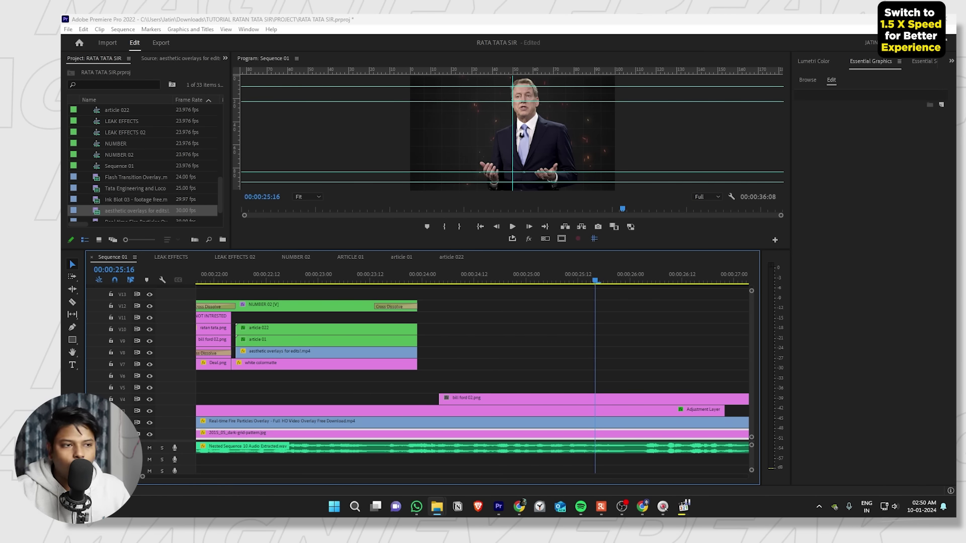
left_click_drag(785, 327, 477, 380)
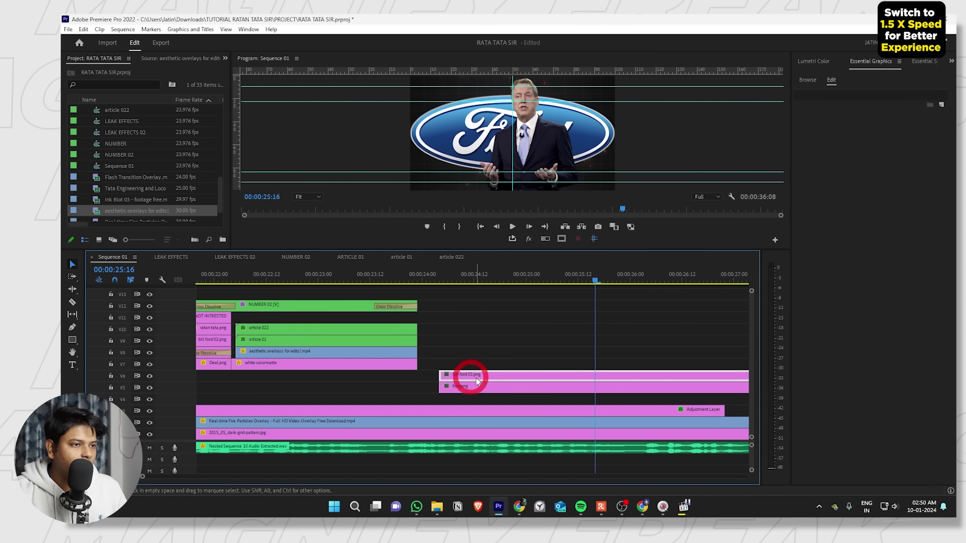
Move the man's cutout image down and centre it in front of the Ford logo.
key("v")
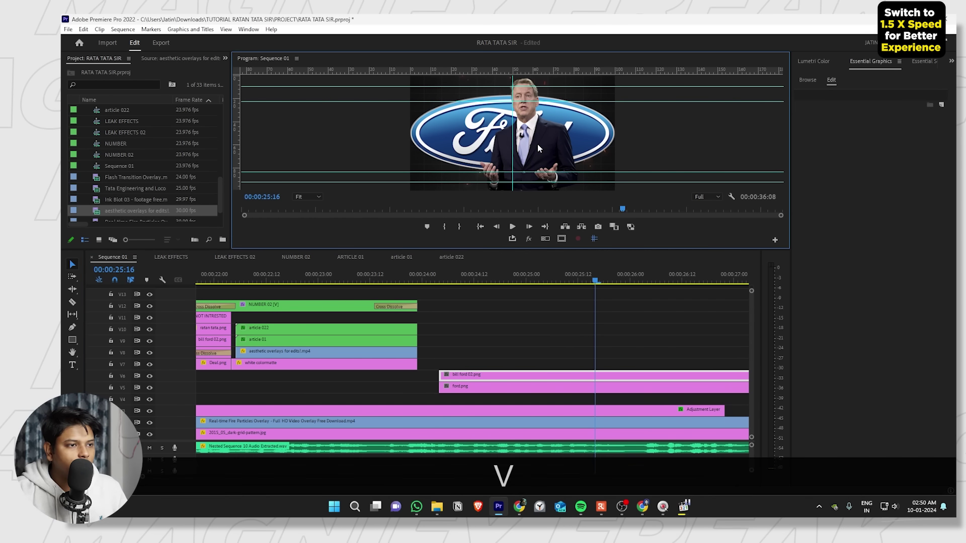
left_click(537, 144)
left_click_drag(538, 147, 558, 145)
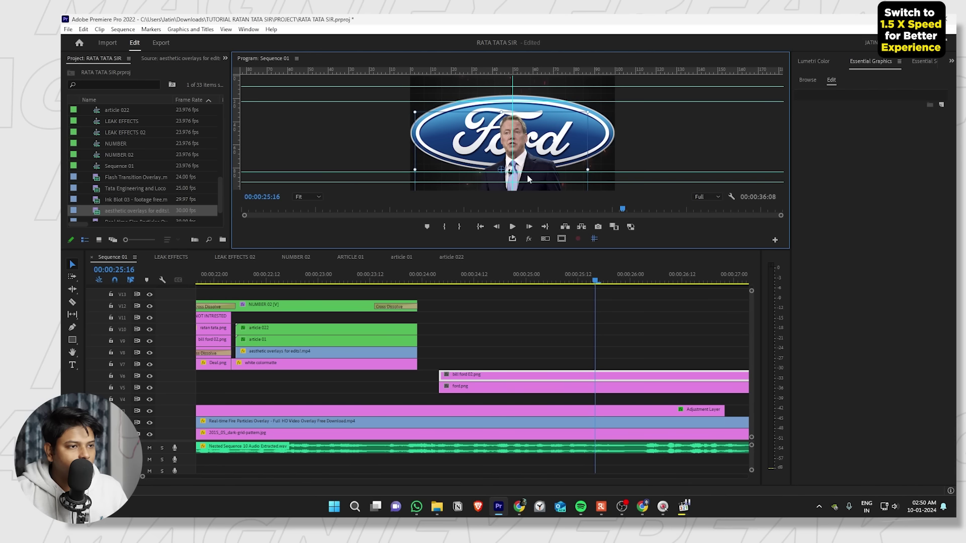
Scale down the ford.png logo so it fits within the frame behind the man, and play the new section.
left_click(528, 387)
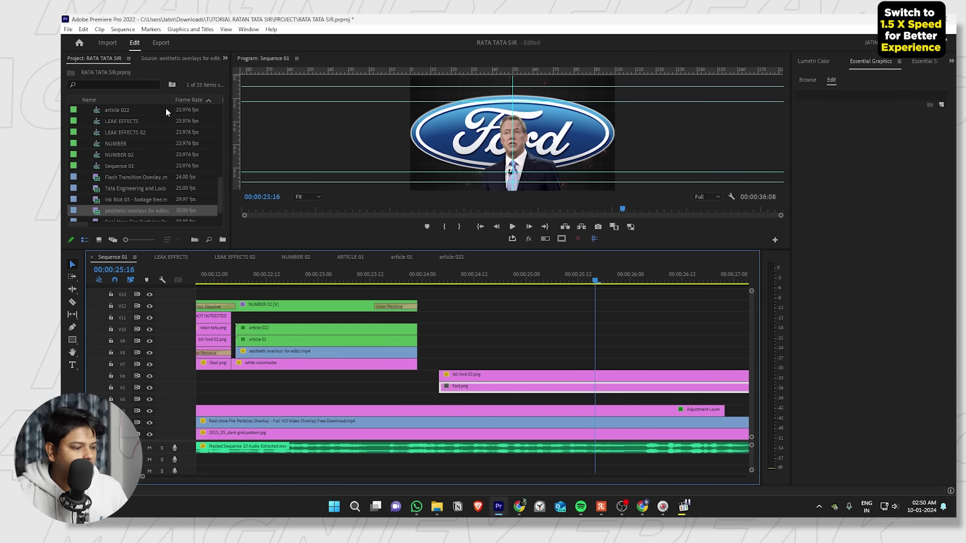
key("shift+4")
key("shift+5")
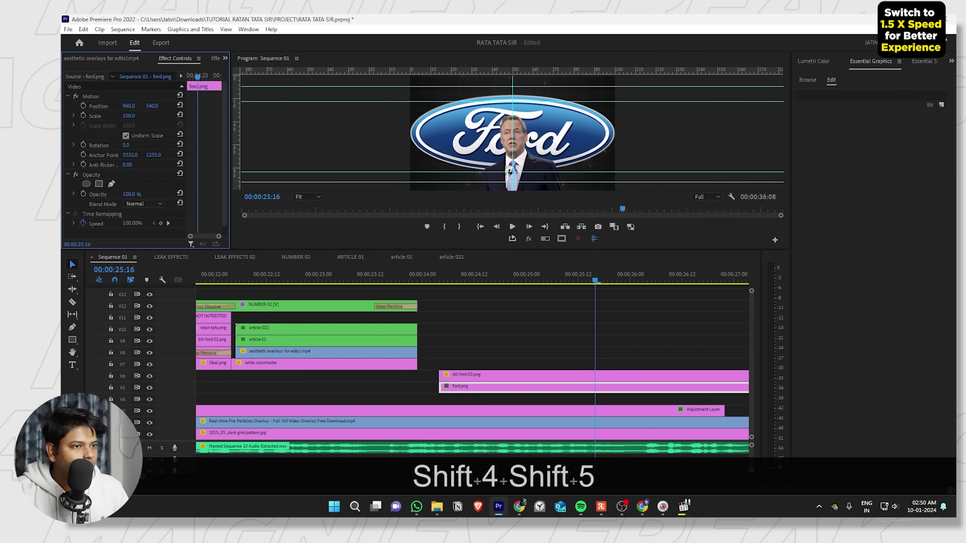
left_click(427, 281)
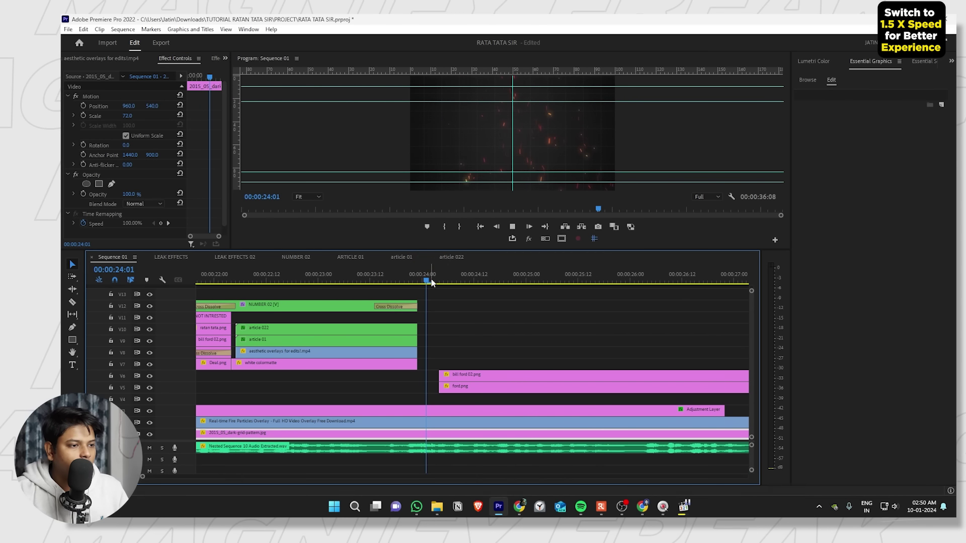
key("space")
key("space")
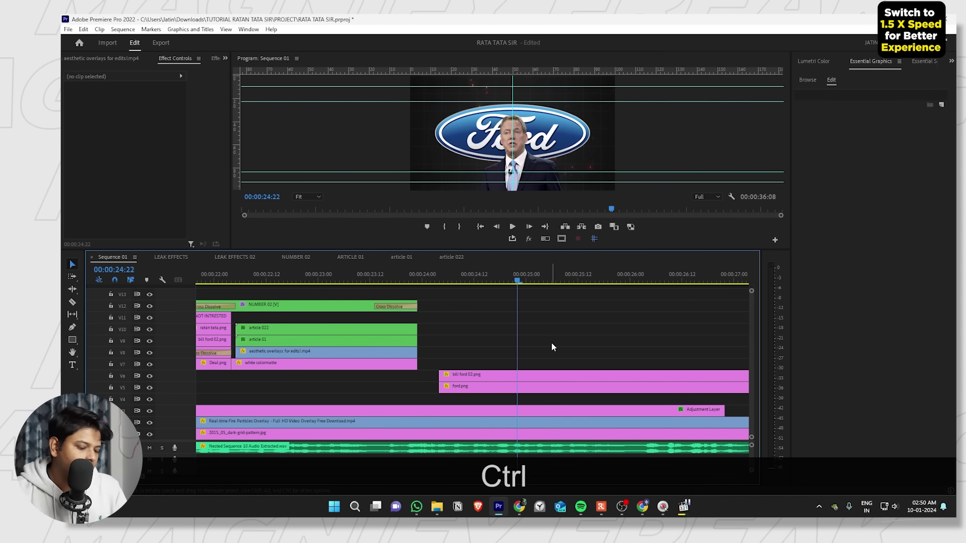
Add a text layer on V7 reading "profit" and set it in all caps.
key("ctrl+t")
double_click(571, 127)
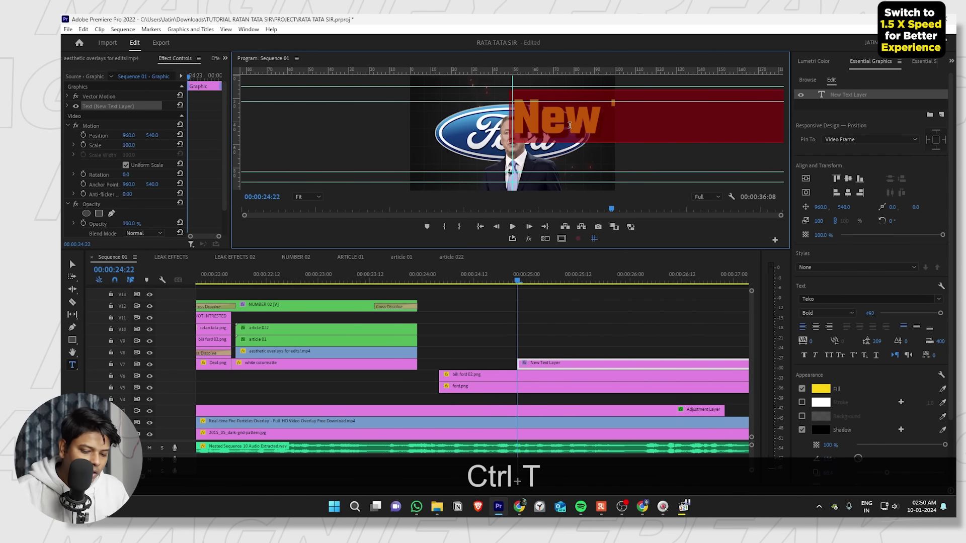
key("BackSpace")
type("profit")
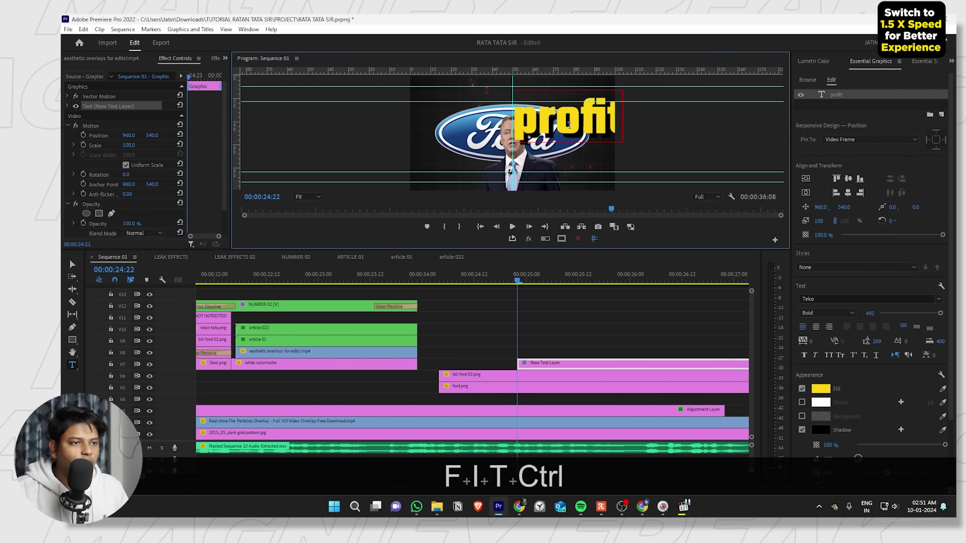
key("ctrl+a")
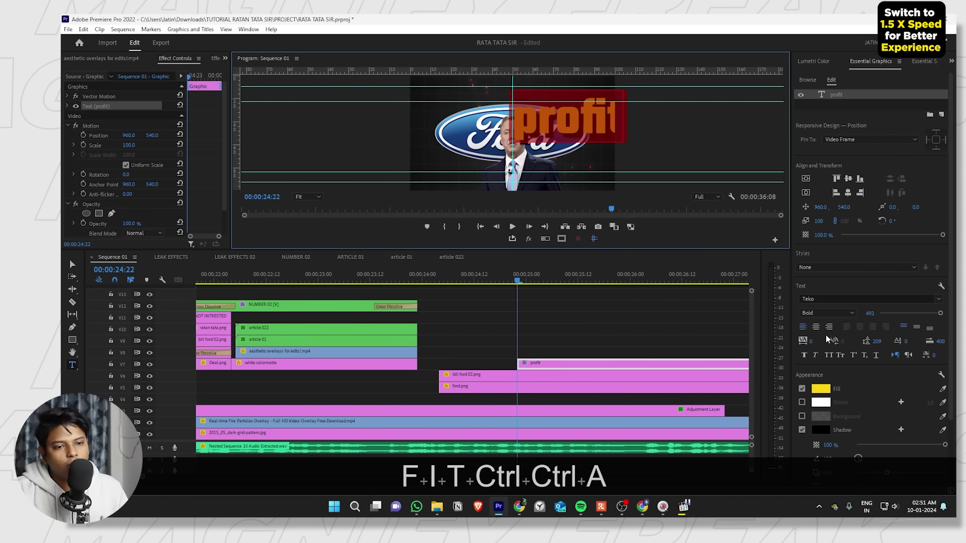
left_click(828, 355)
key("Escape")
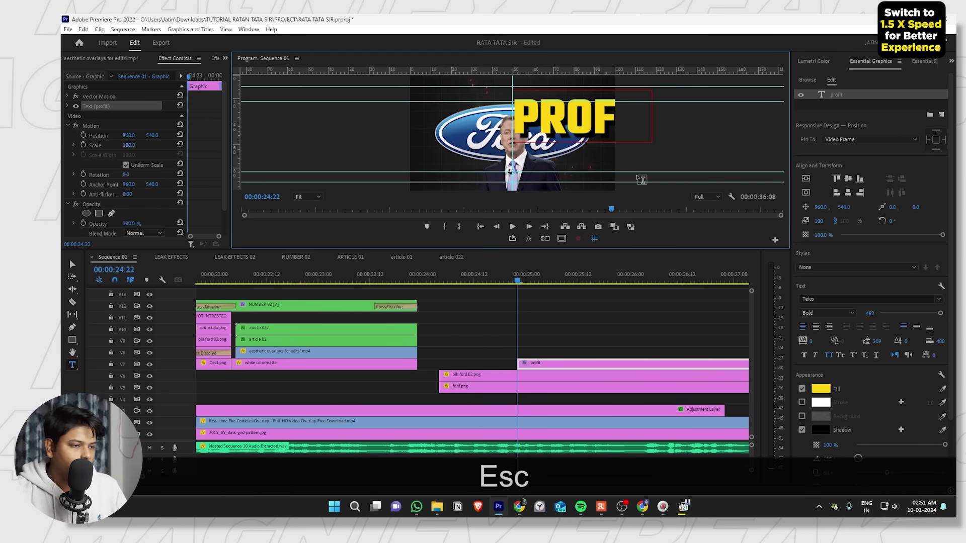
Scale the PROFIT text to 47 and centre it horizontally above the Ford logo.
key("v")
left_click_drag(649, 117, 579, 123)
key("grave")
left_click_drag(582, 220, 479, 116)
key("grave")
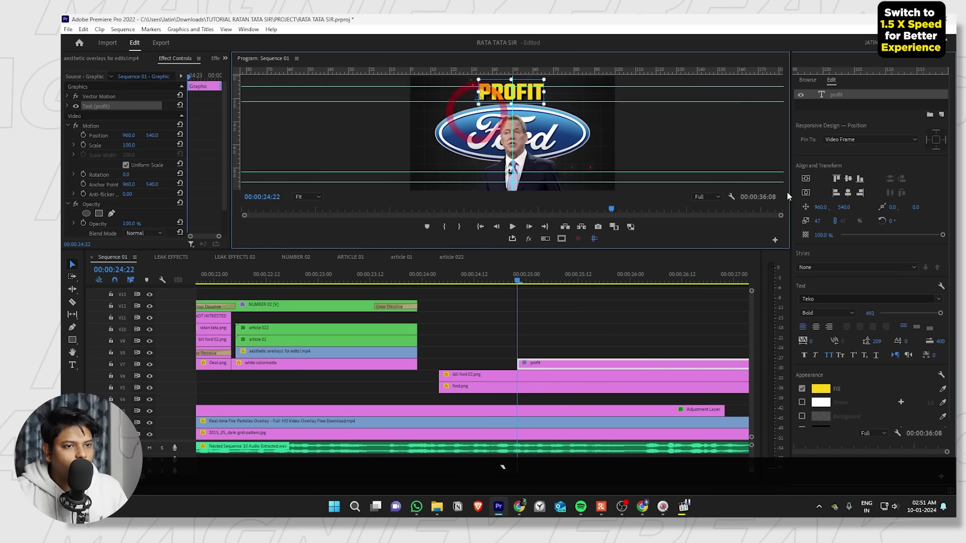
left_click(848, 192)
Move the PROFIT clip to the start of the Ford images and cut it at 00:00:25:15.
key("space")
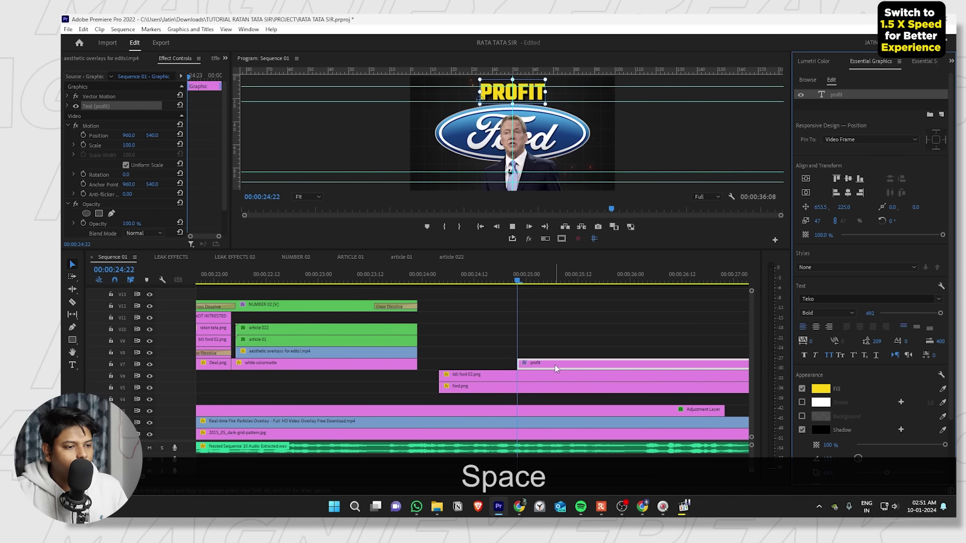
left_click_drag(558, 362, 487, 364)
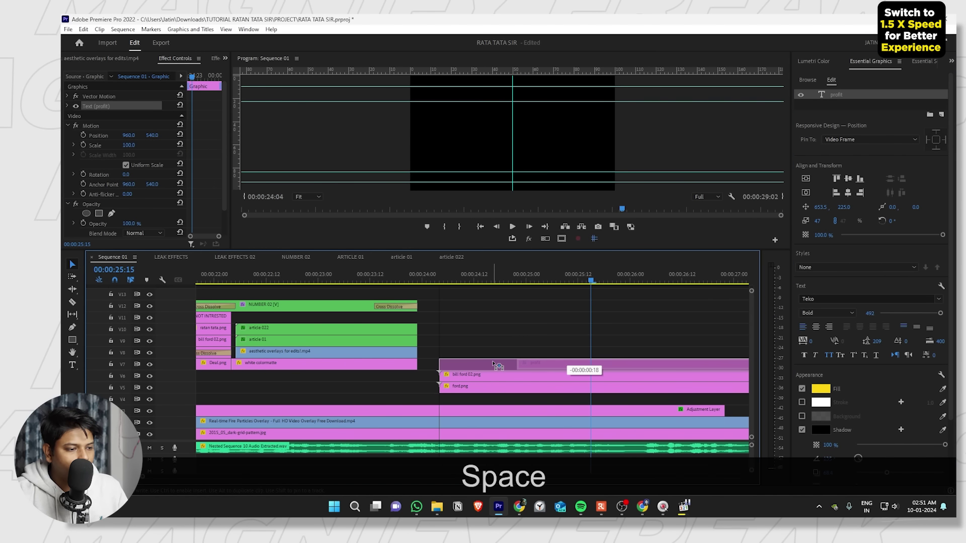
key("c")
left_click(591, 363)
key("v")
Change the text of the second PROFIT clip to "loss".
left_click(620, 365)
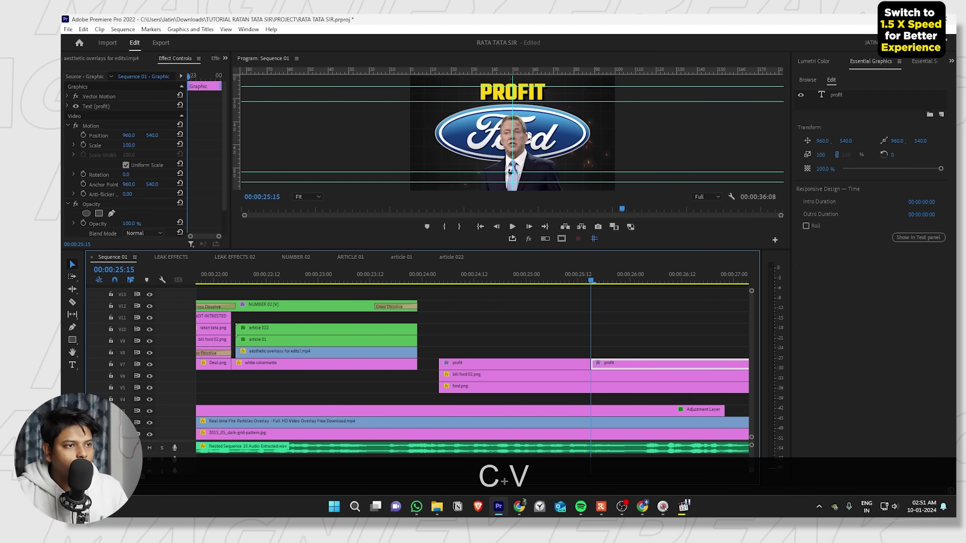
double_click(512, 99)
type("los")
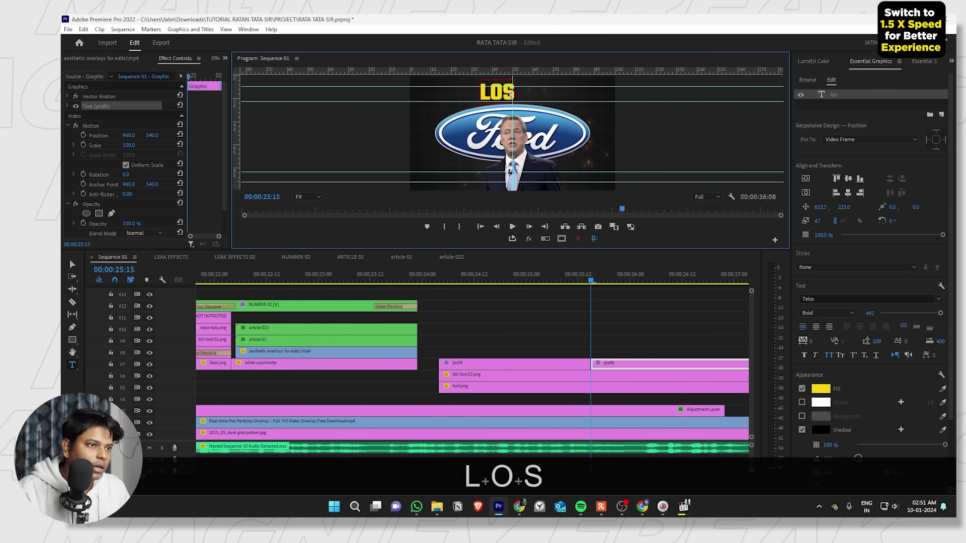
type("s`")
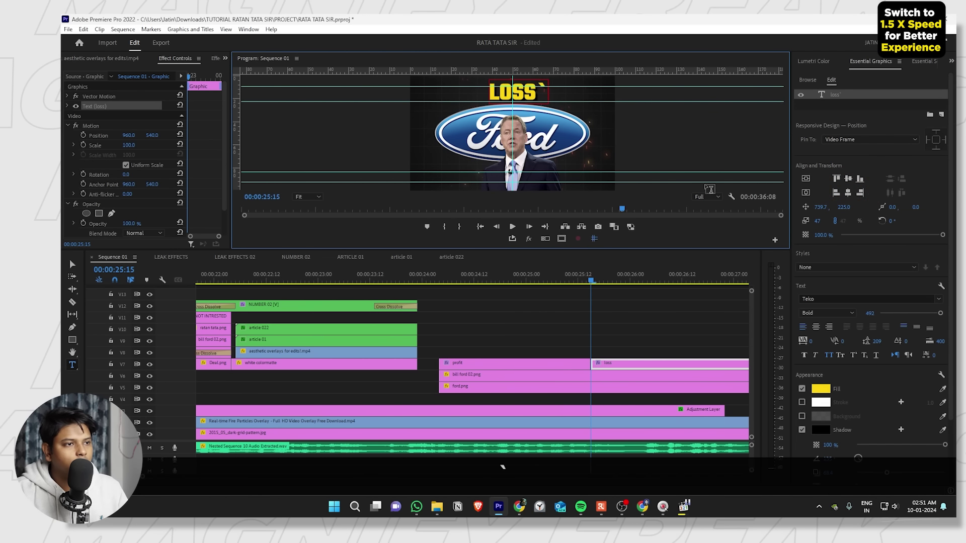
key("BackSpace")
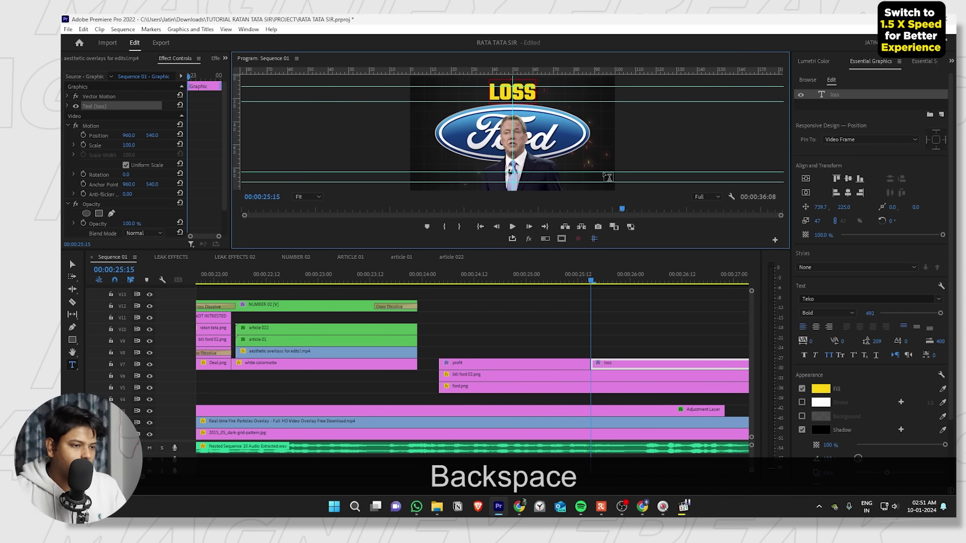
left_click(628, 317)
Nudge the LOSS text down to a vertical position of 242 in the enlarged preview.
key("v")
key("grave")
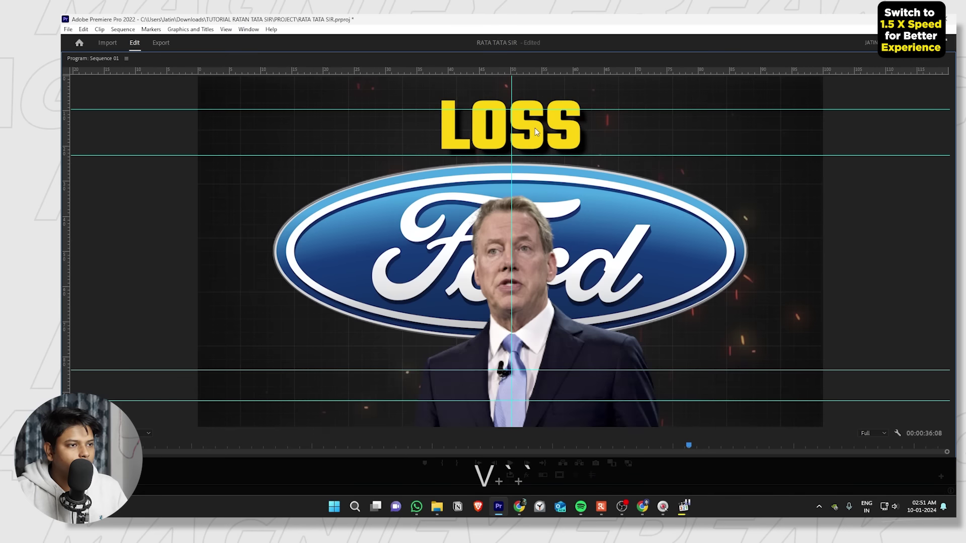
key("grave")
key("grave")
left_click(514, 107)
double_click(535, 136)
key("Escape")
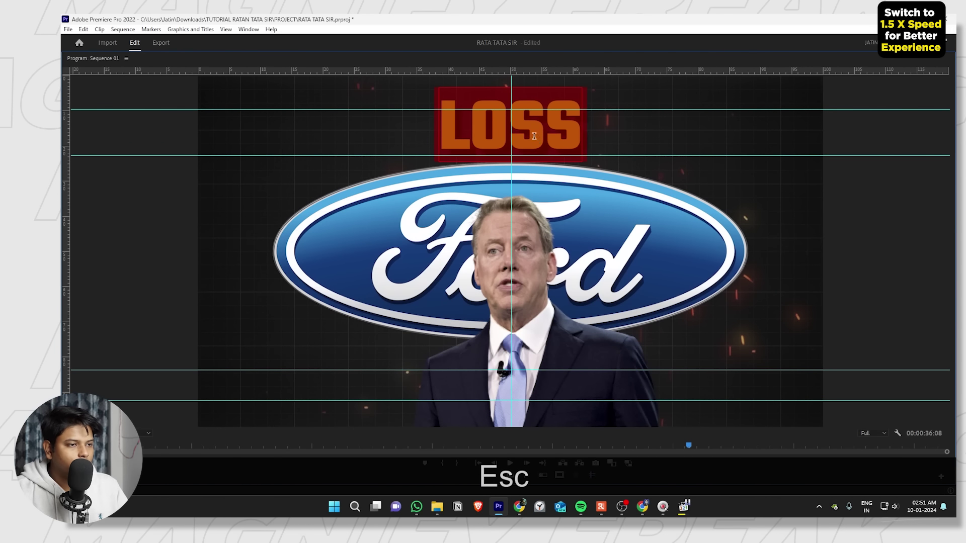
key("v")
key("grave")
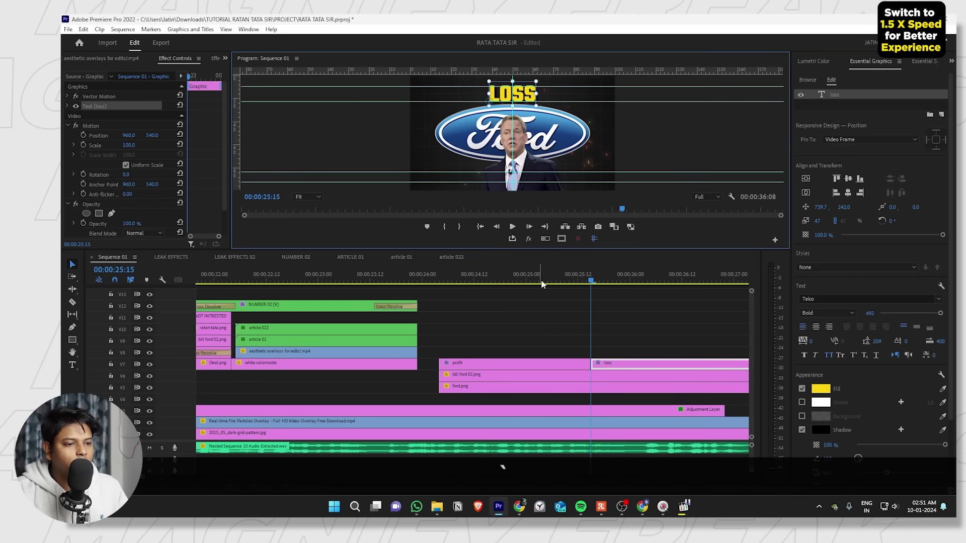
Change the LOSS text's fill colour to red FF0E0E.
left_click(828, 390)
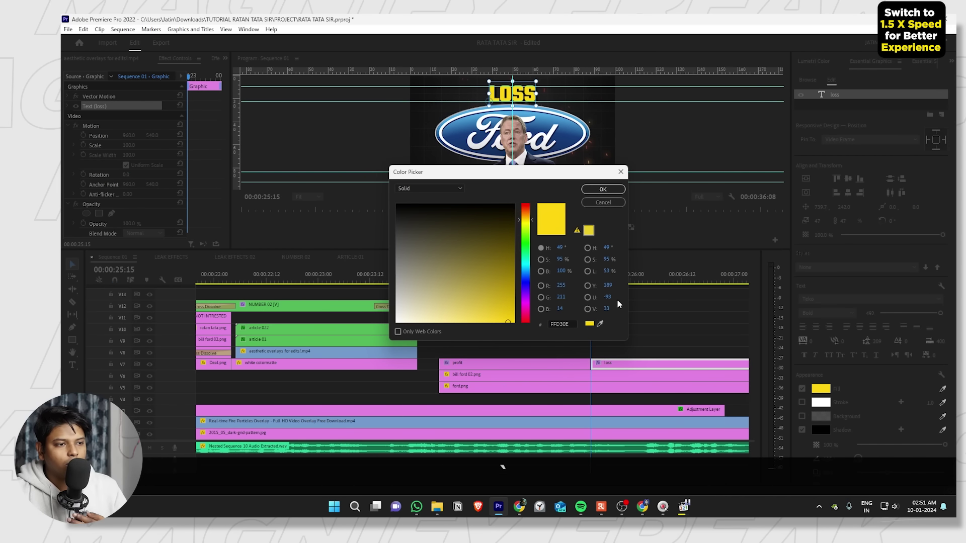
left_click(526, 322)
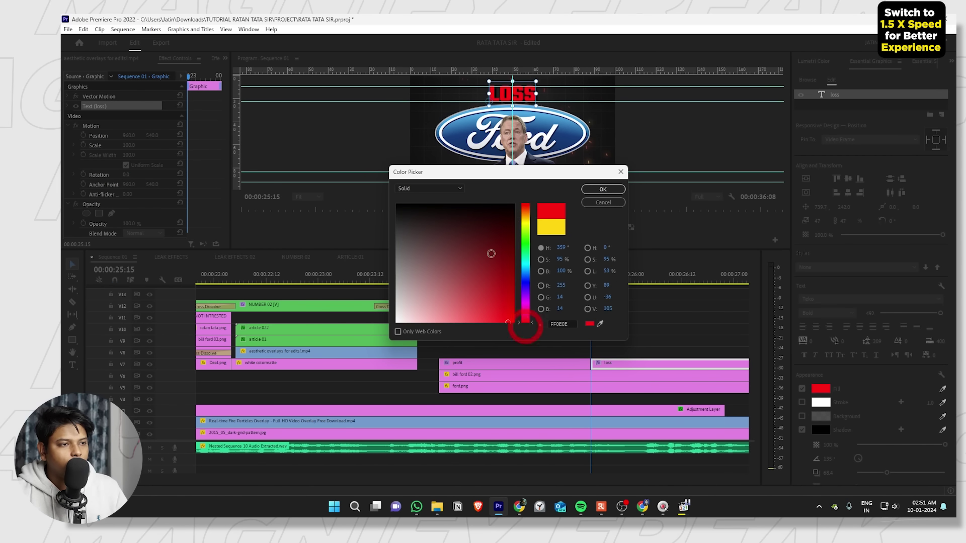
left_click(603, 189)
left_click(532, 316)
Cut the LOSS text, bill ford 02.png and ford.png clips shortly after 00:00:26:12 and delete the leftover parts.
key("space")
key("space")
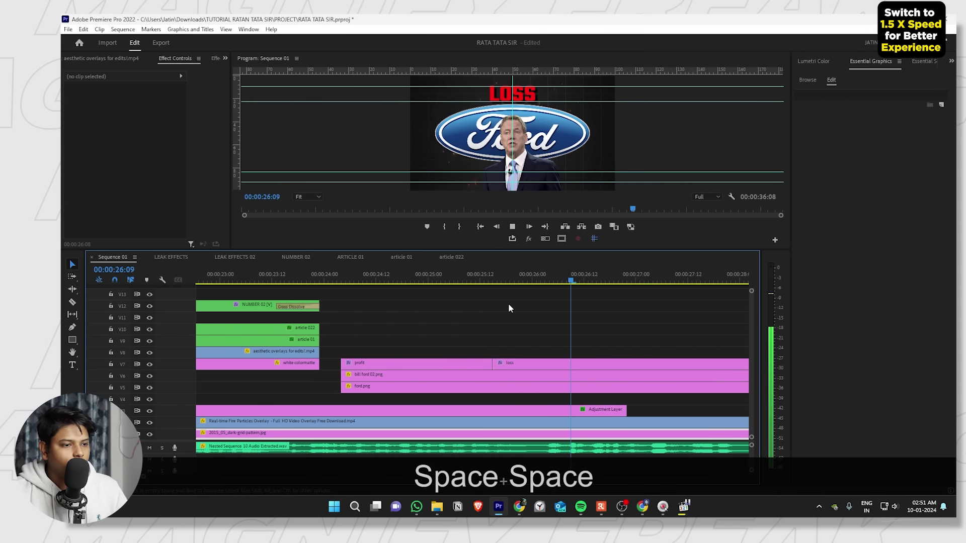
left_click(553, 433)
key("c")
left_click(597, 386)
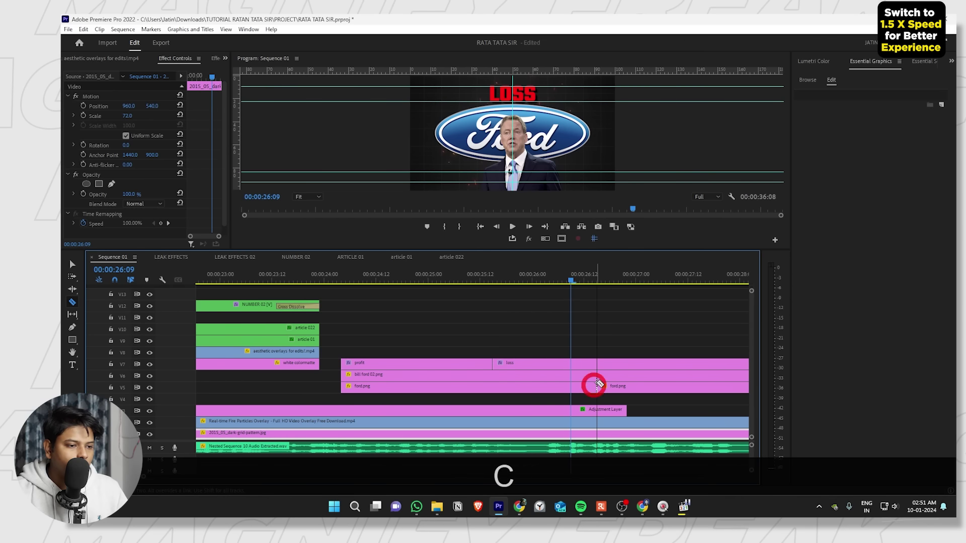
left_click(598, 375)
left_click(598, 363)
key("v")
left_click_drag(633, 323, 644, 397)
key("Delete")
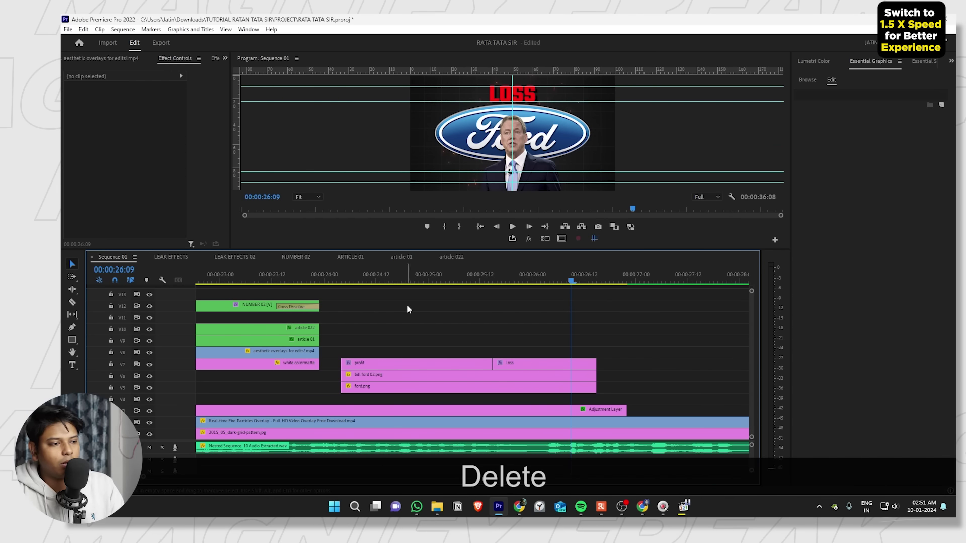
Extend the ends of all the 2008 scene clips to meet the start of the Ford clips.
left_click(347, 284)
key("space")
scroll(391, 267, "up", 2)
key("space")
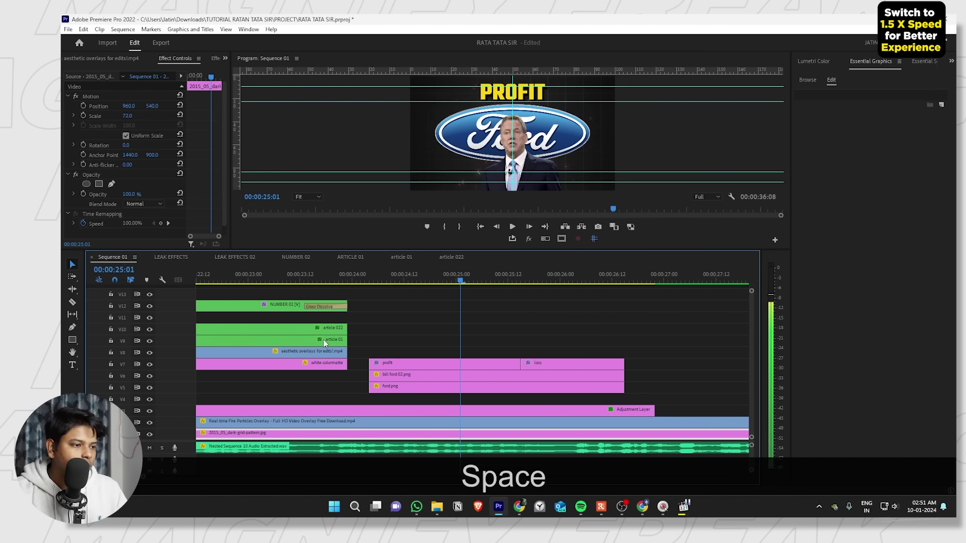
left_click_drag(370, 304, 328, 367)
left_click(384, 304)
left_click_drag(347, 290, 369, 352)
left_click(334, 276)
Play across the join into the Ford scene and remove the Cross Dissolve at the end of the NUMBER 02 clip.
key("space")
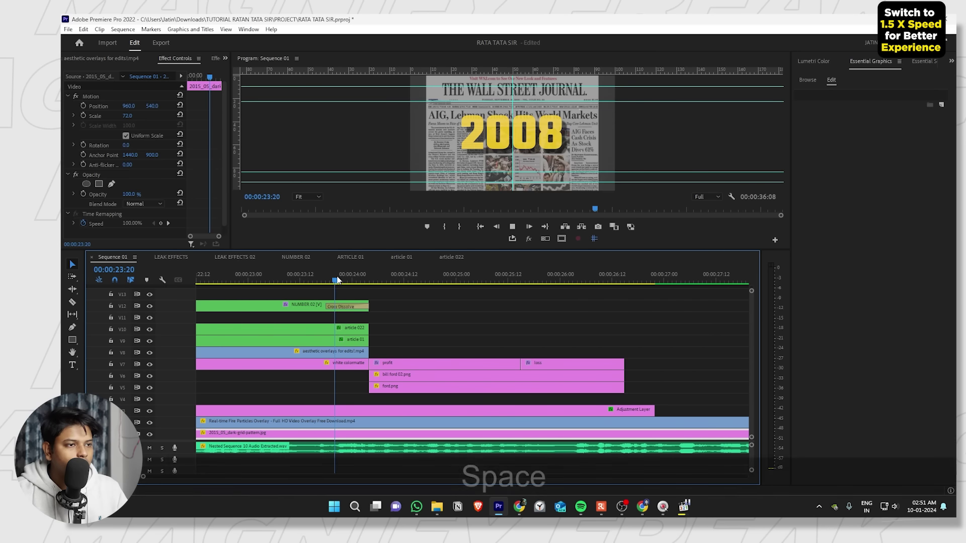
key("space")
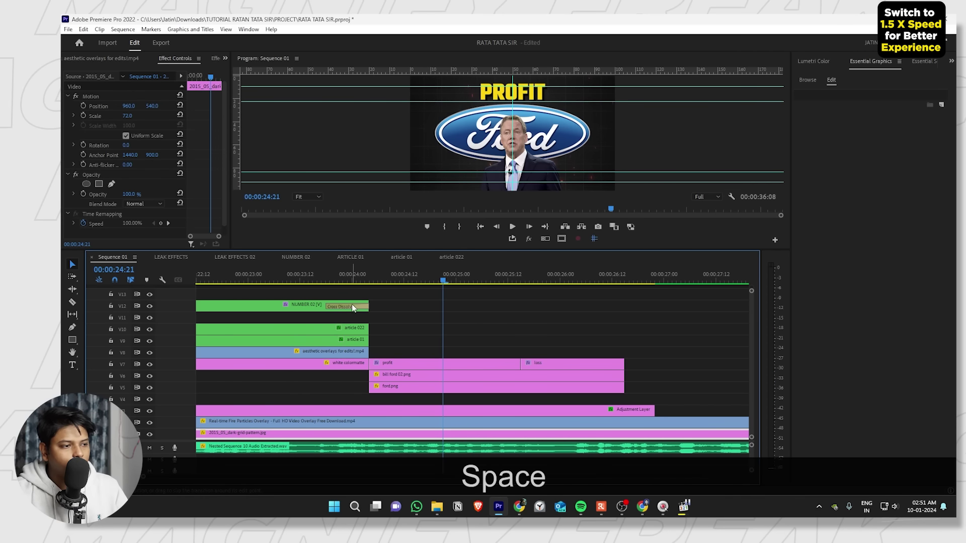
left_click(352, 307)
key("Delete")
Play back the change from the 2008 scene into the PROFIT and LOSS scene full screen.
key("space")
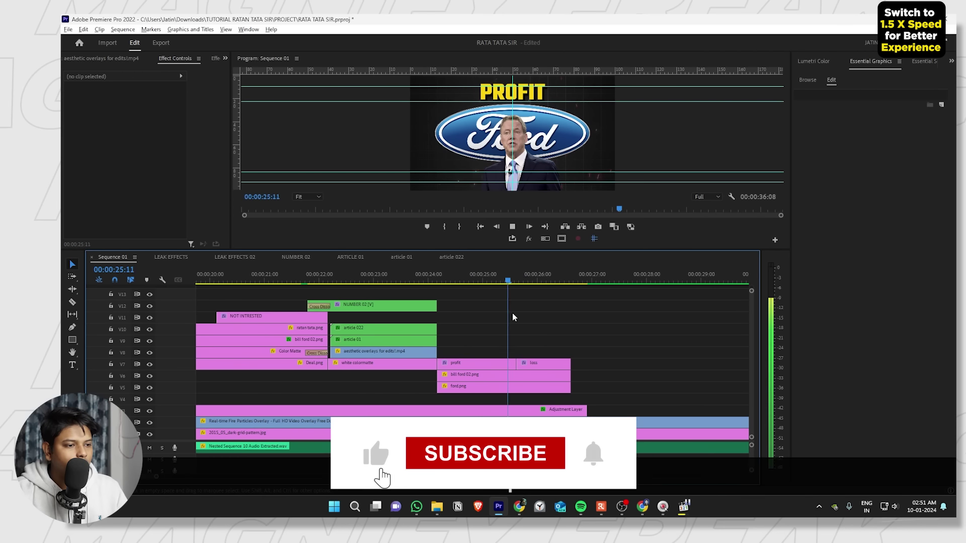
key("ctrl+grave")
key("ctrl+grave")
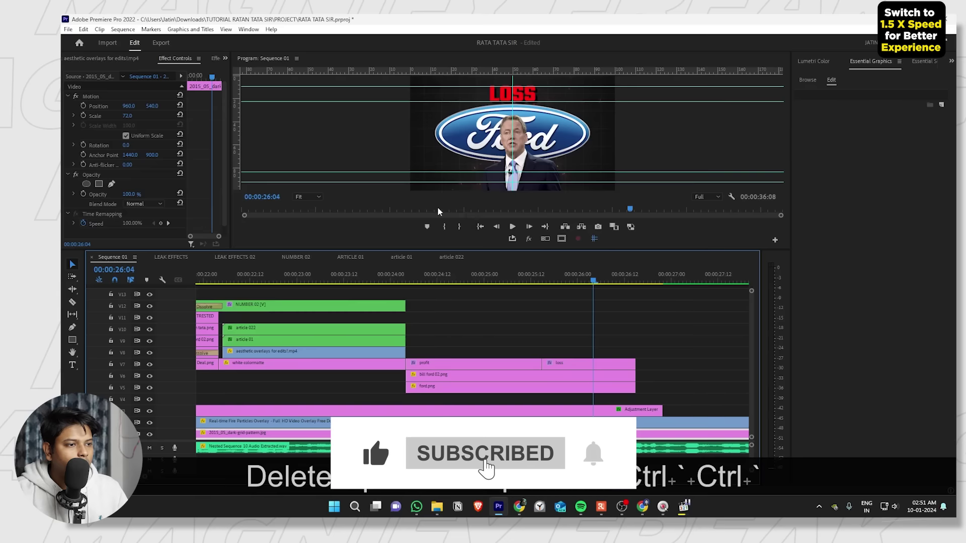
Enlarge the bill ford 02.png image to a scale of 125.4 and reposition it to 830.0, 995.1 in front of the logo.
key("ctrl+grave")
key("ctrl+grave")
key("v")
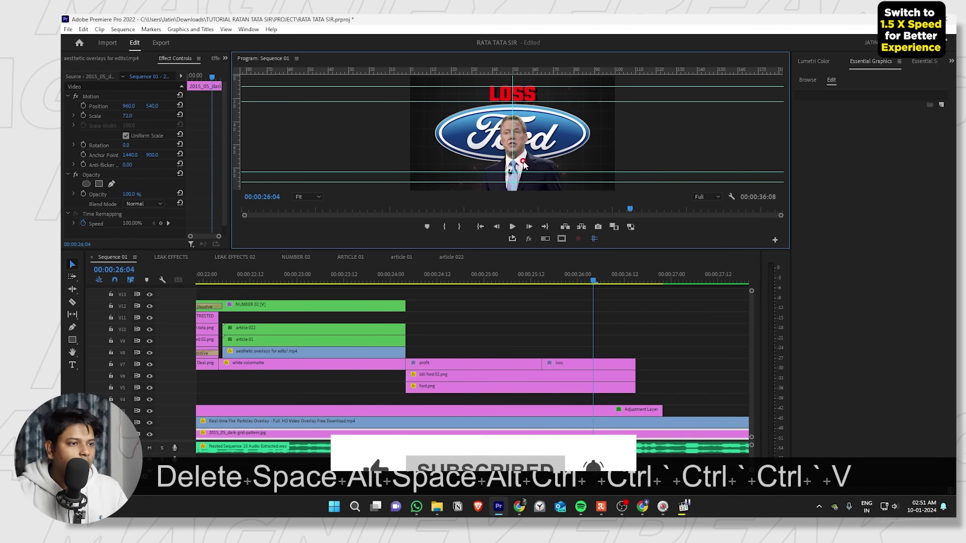
left_click(501, 378)
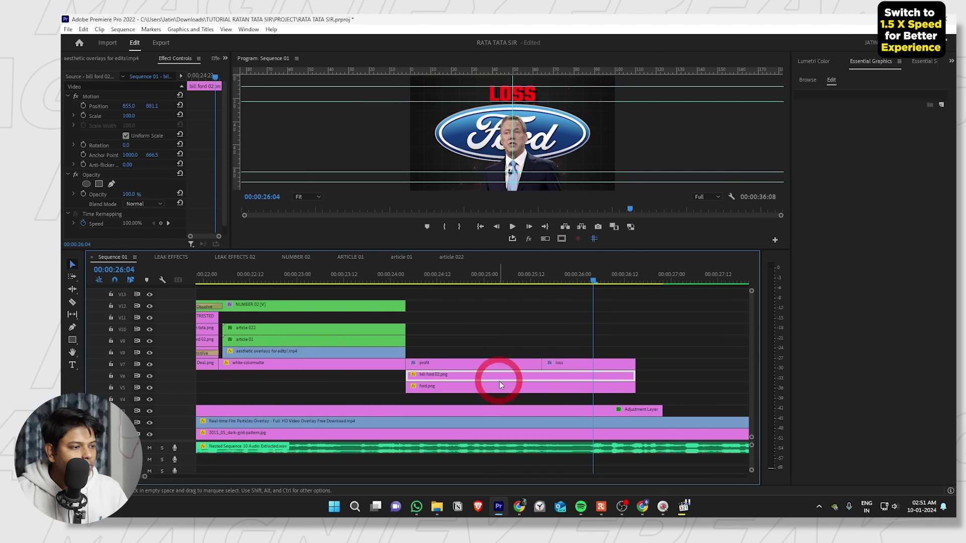
left_click(116, 96)
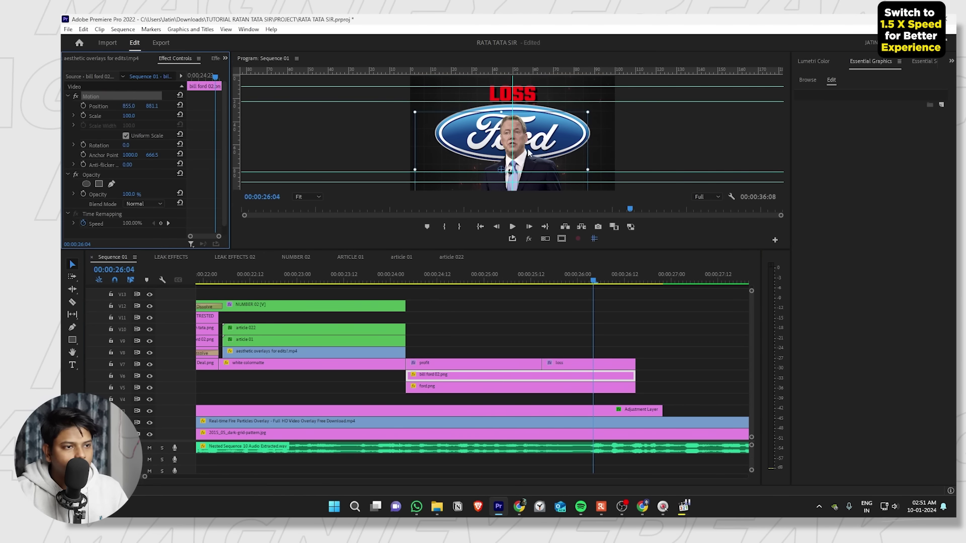
left_click(588, 171)
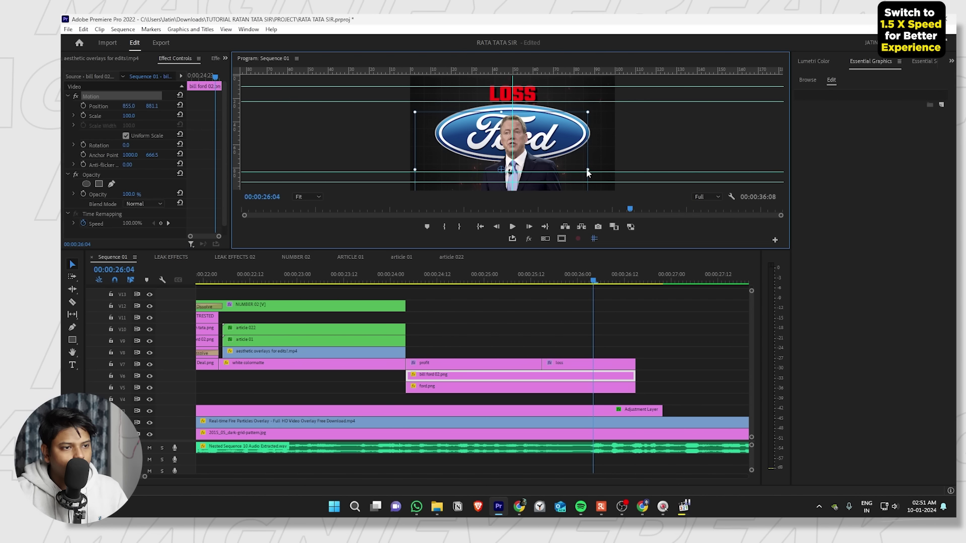
left_click_drag(589, 170, 610, 169)
left_click_drag(153, 109, 202, 109)
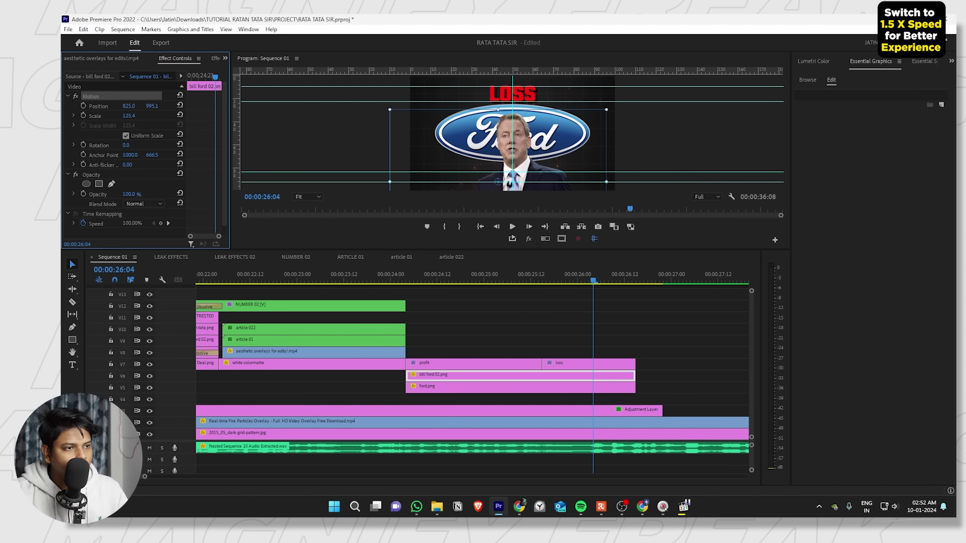
key("ctrl+grave")
key("ctrl+grave")
key("space")
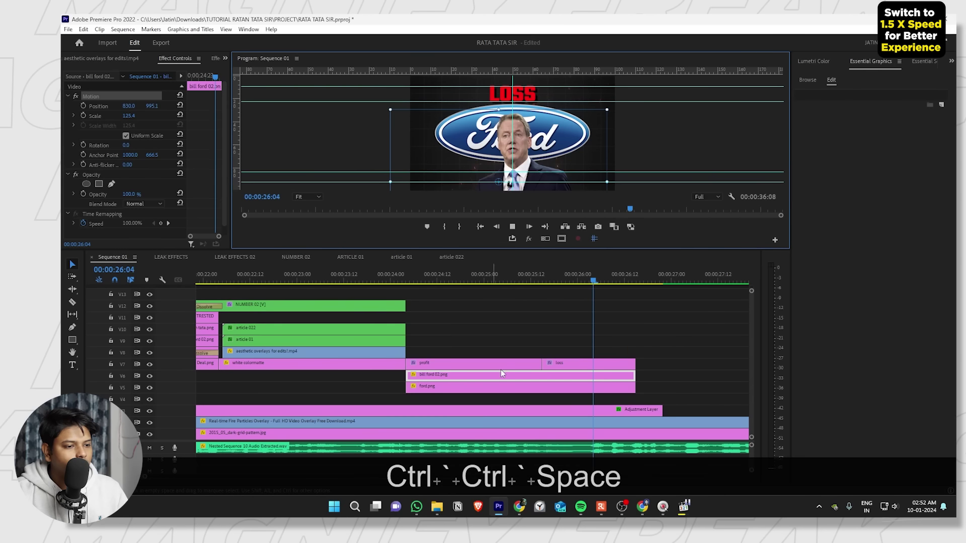
key("space")
Find the VR Glow effect and apply it to the ford.png clip.
left_click(521, 392)
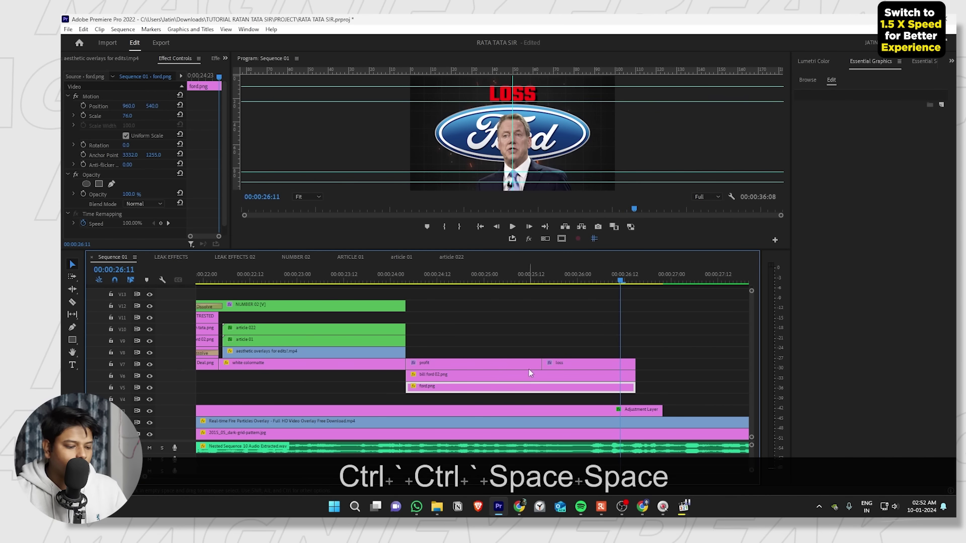
key("shift+7")
left_click(74, 70)
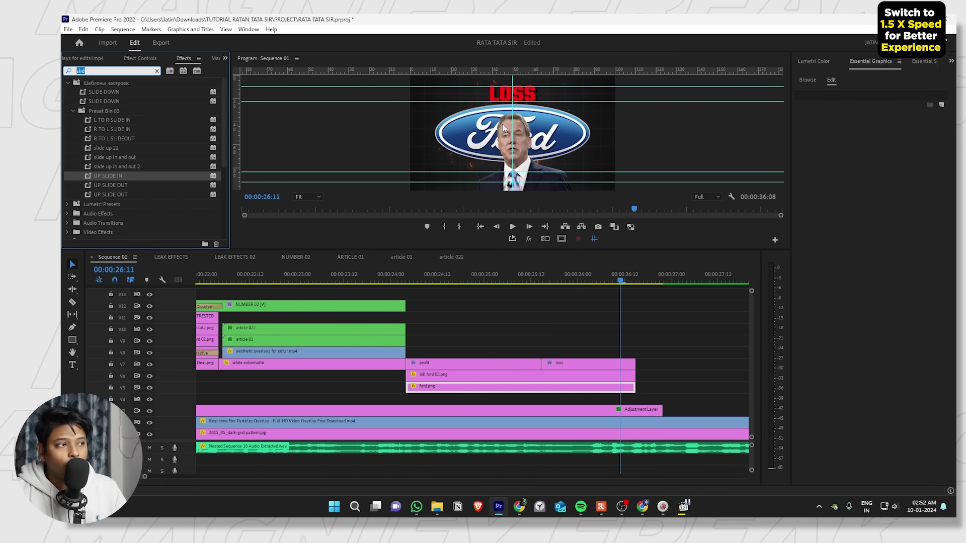
type("vr")
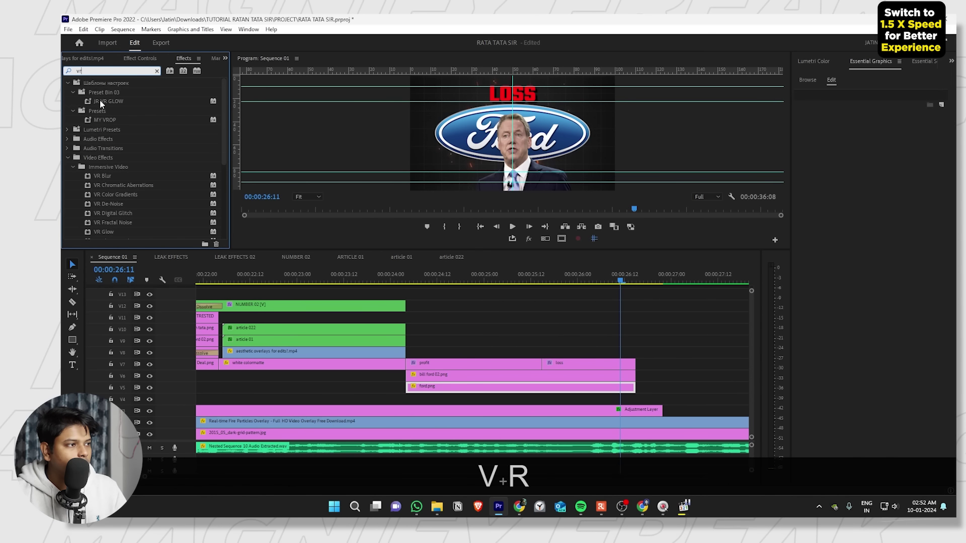
left_click_drag(104, 119, 326, 291)
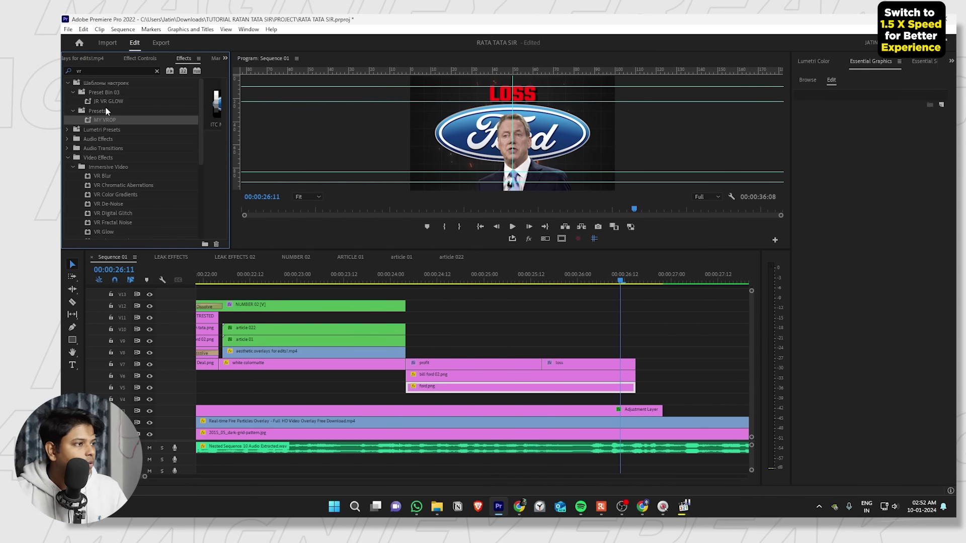
scroll(106, 110, "down", 1)
left_click_drag(114, 213, 473, 386)
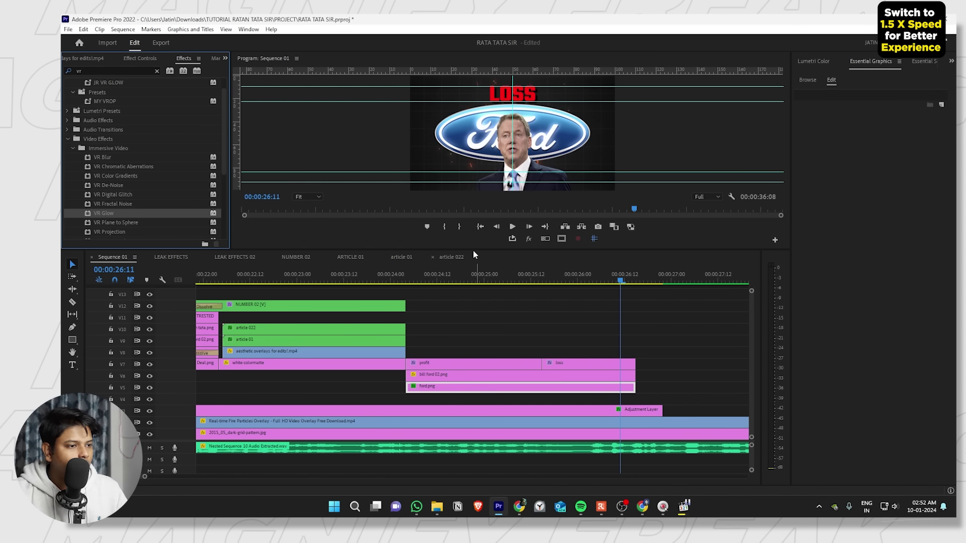
Set the ford.png clip's VR Glow luma threshold to 1.00 and glow radius to 18 for a subtler glow.
left_click(481, 275)
key("shift+5")
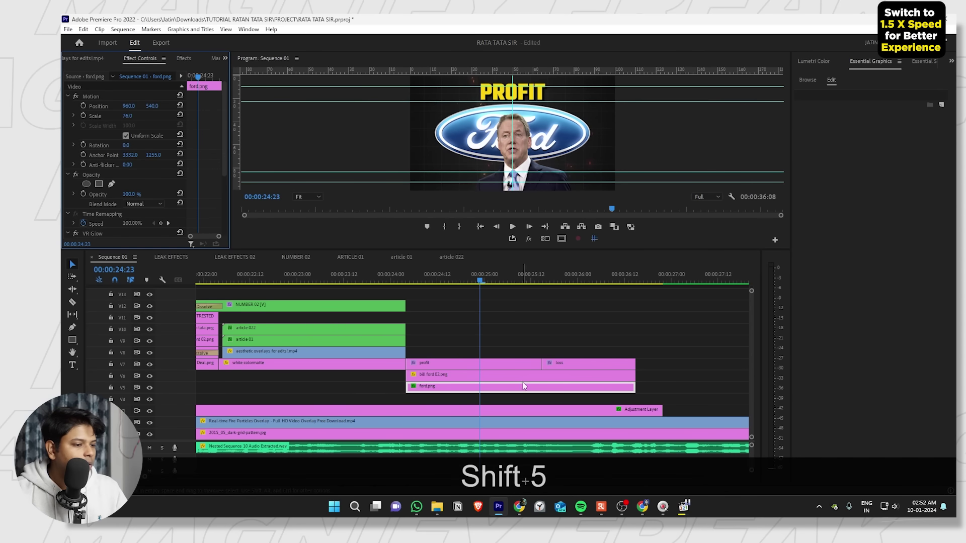
scroll(128, 203, "down", 3)
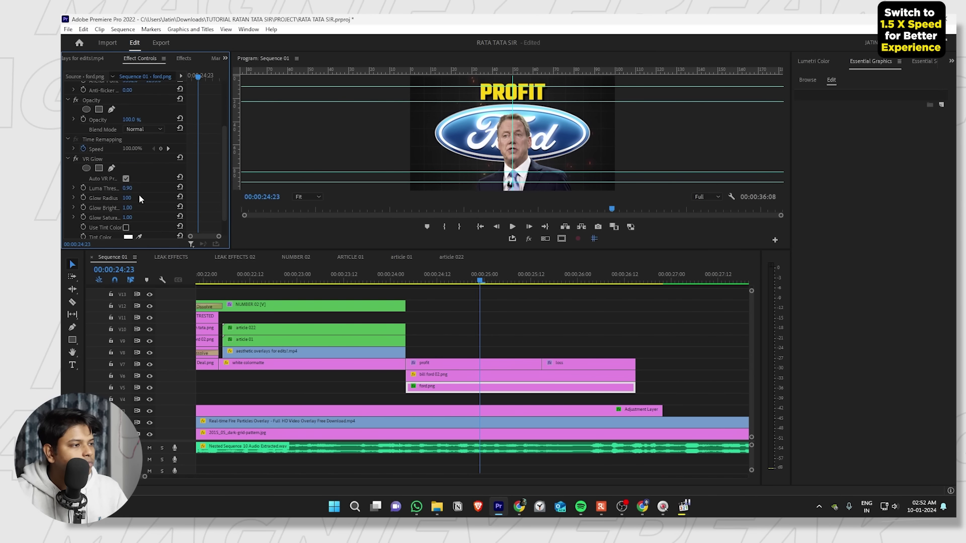
left_click_drag(129, 192, 143, 192)
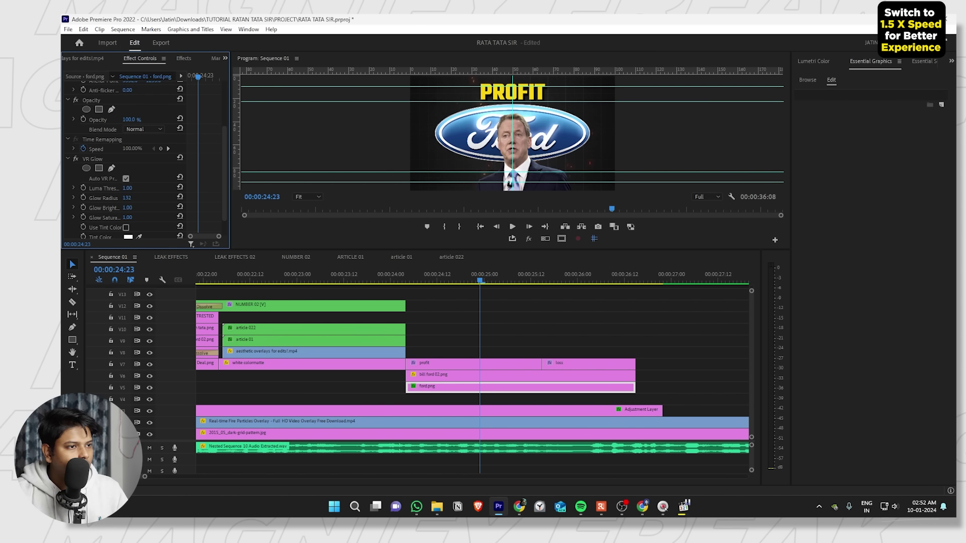
left_click_drag(126, 198, 98, 197)
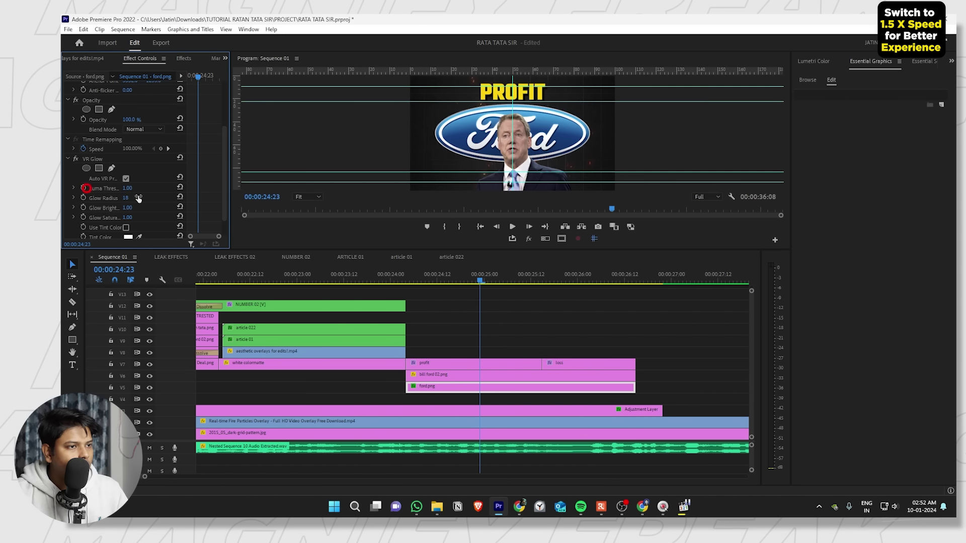
Play back the PROFIT and LOSS scene past its end to check the glow and timing.
key("space")
key("ctrl+grave")
key("space")
key("ctrl+grave")
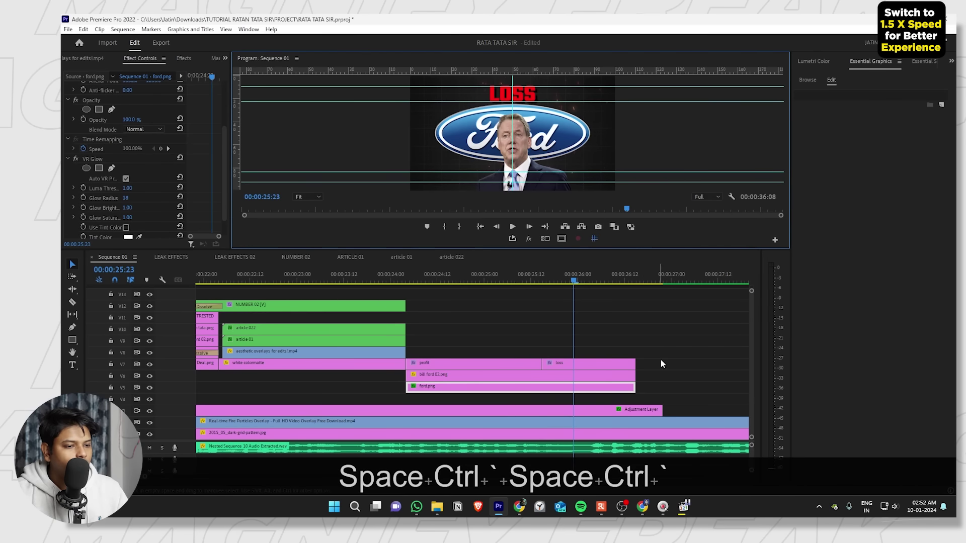
key("space")
key("space")
key("space")
scroll(618, 319, "down", 3)
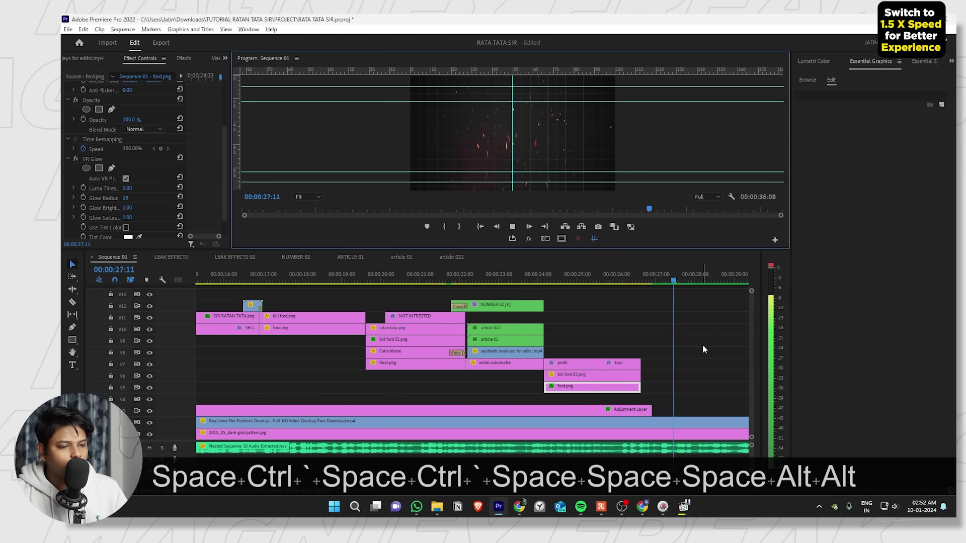
scroll(703, 346, "up", 3)
key("space")
Extend the LOSS text, bill ford 02.png and ford.png clips to the Adjustment Layer's end and place the playhead at 00:00:26:23.
left_click_drag(640, 356, 615, 381)
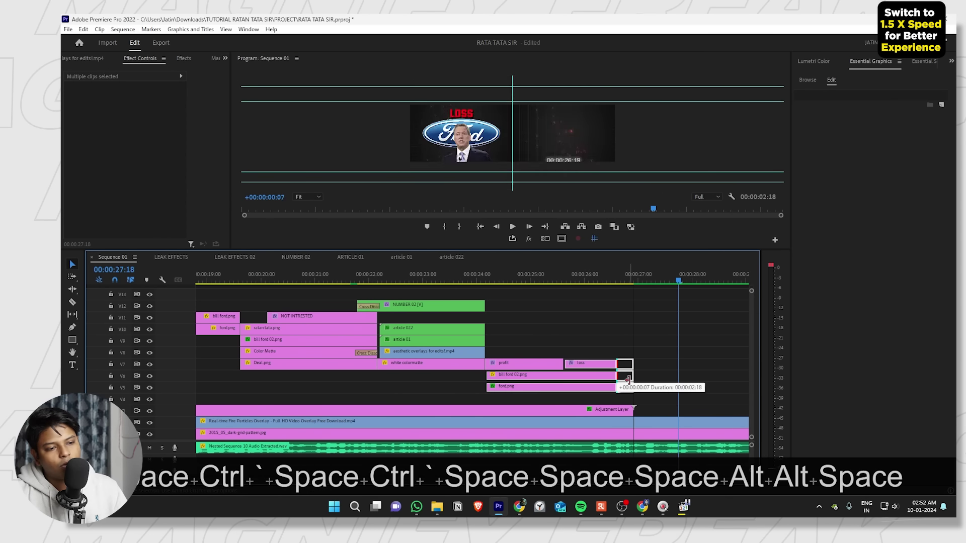
scroll(591, 333, "down", 4)
left_click(575, 280)
left_click_drag(575, 281, 597, 281)
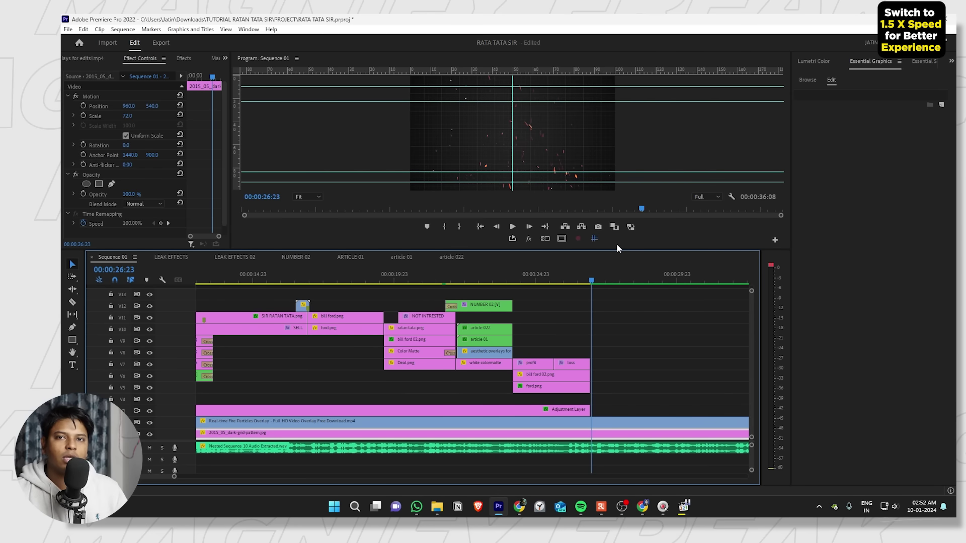
Duplicate the LEAK EFFECTS 02 sequence in the project and rename the copy LEAK EFFECTS 03.
scroll(639, 352, "down", 3)
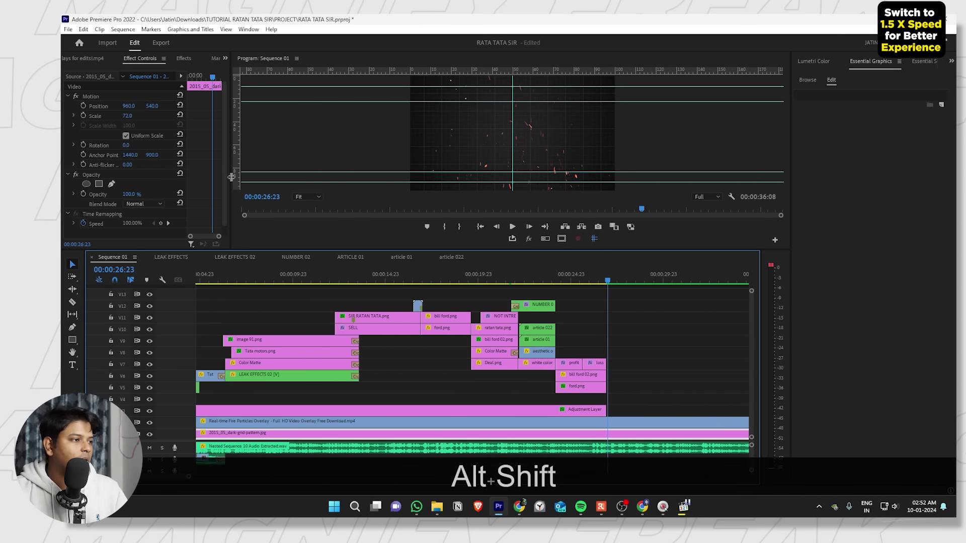
key("alt+shift+1")
key("grave")
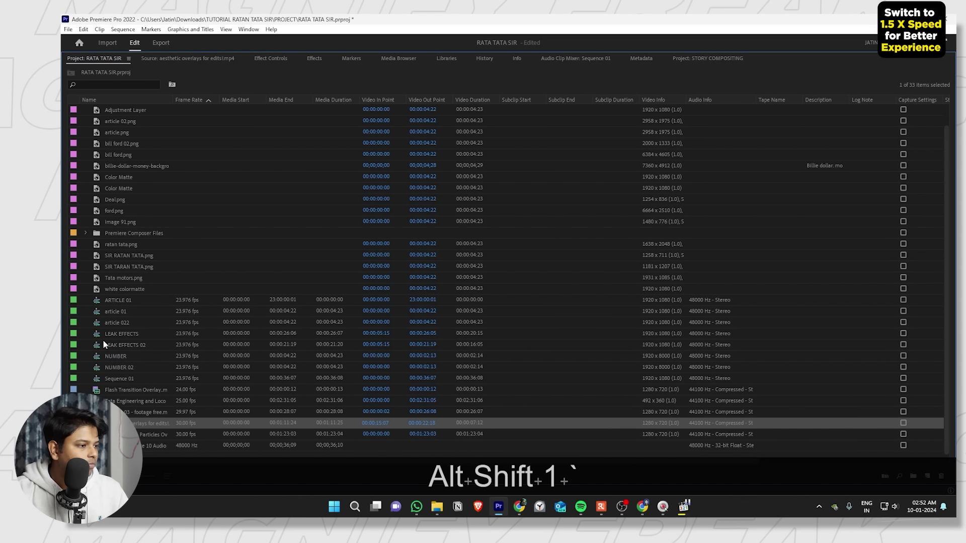
left_click(129, 345)
key("ctrl+c")
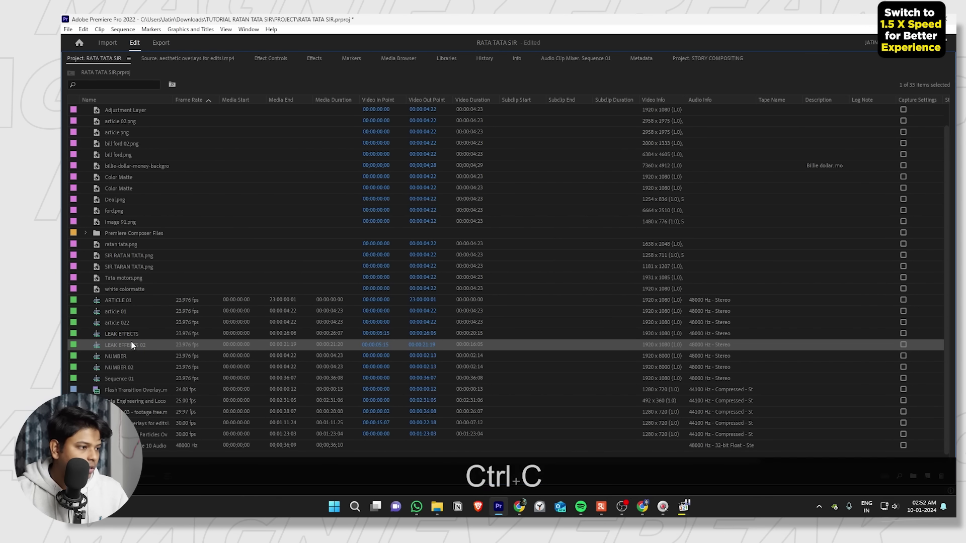
key("ctrl+v")
left_click(139, 358)
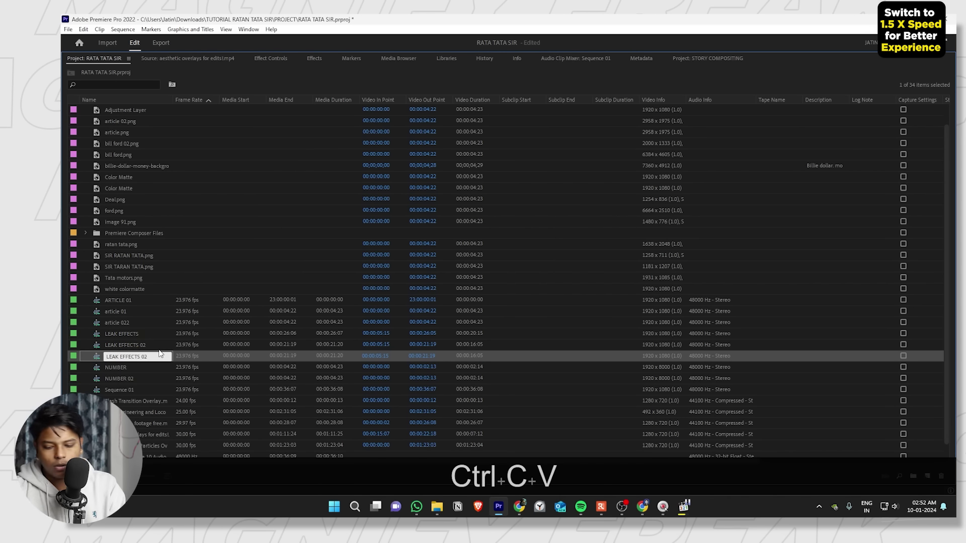
key("BackSpace")
type("3")
key("Return")
key("grave")
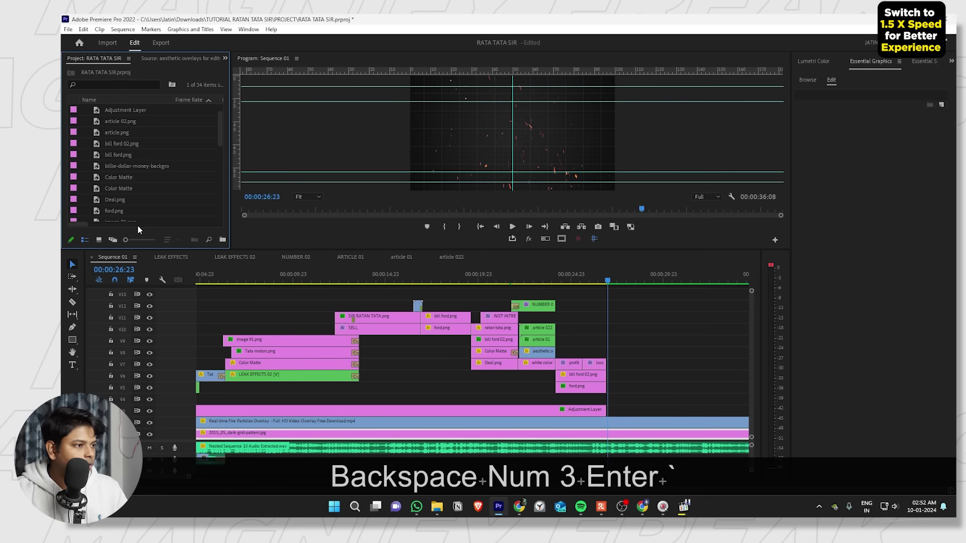
Place the LEAK EFFECTS 03 sequence in Sequence 01 directly after the Ford clips and open it for editing.
scroll(168, 183, "down", 5)
left_click_drag(121, 211, 598, 350)
double_click(632, 355)
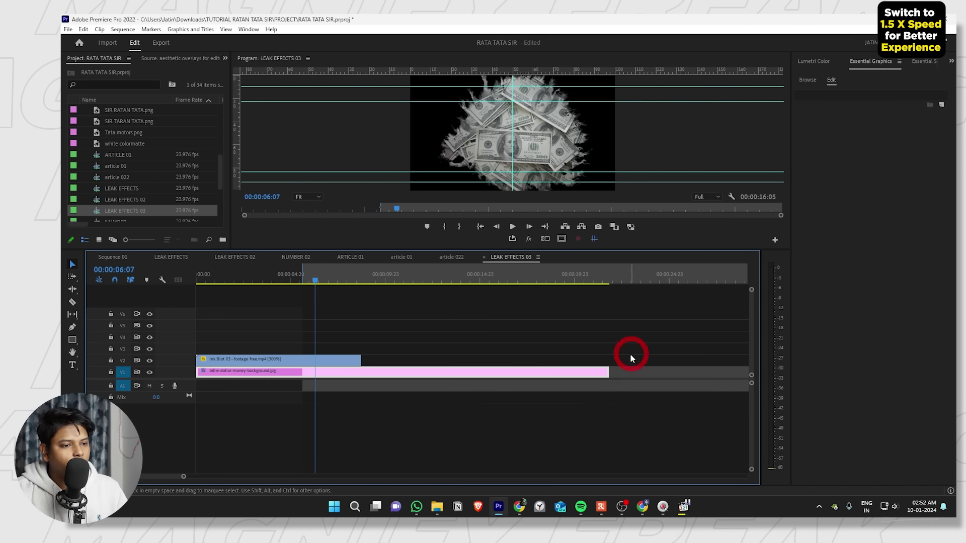
Clear the In and Out points of the LEAK EFFECTS 03 sequence and select the billie-dollar-money-background.jpg clip.
left_click(293, 371)
right_click(419, 275)
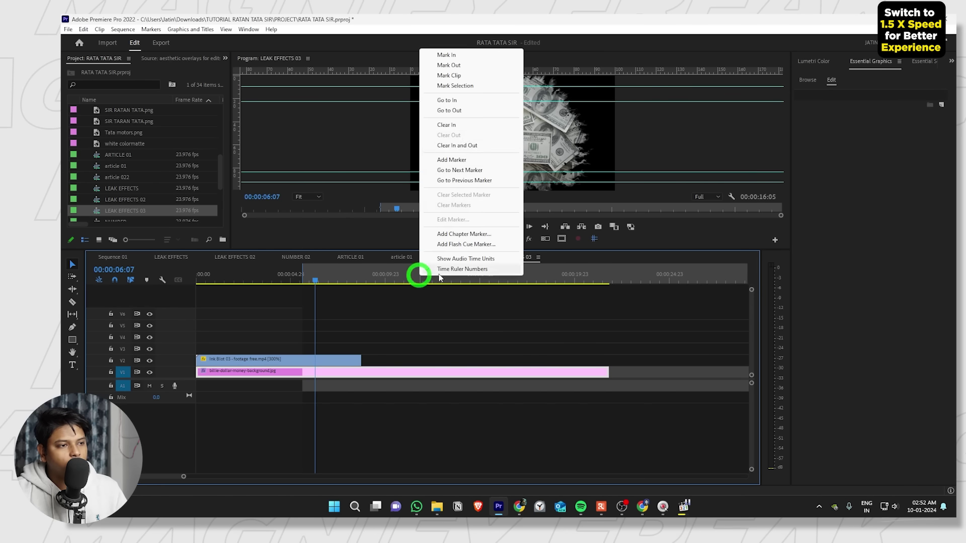
left_click(457, 145)
left_click(352, 371)
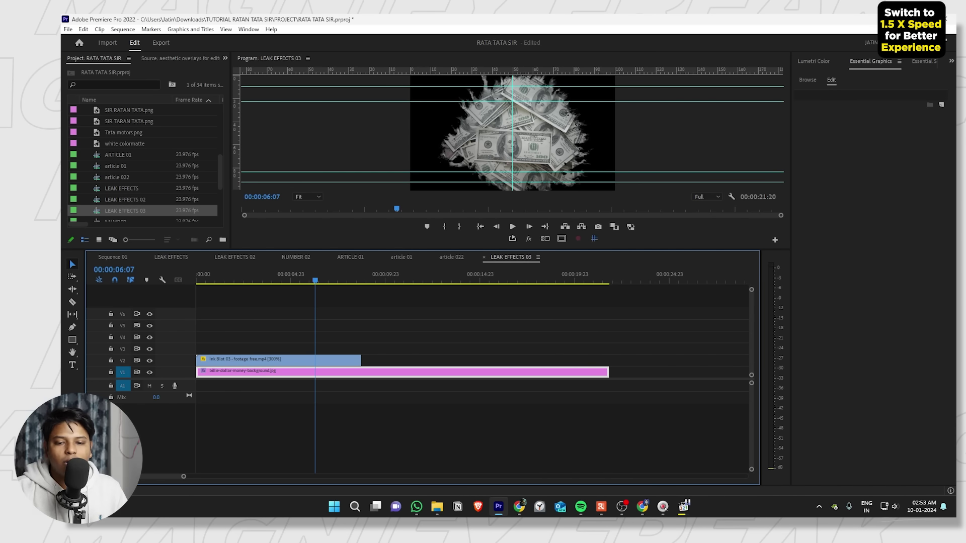
Bring the bill-ford-remarks photo from the file folder onto V3, lengthen it to 00:00:08:11 and align it to the sequence start.
key("alt+Tab")
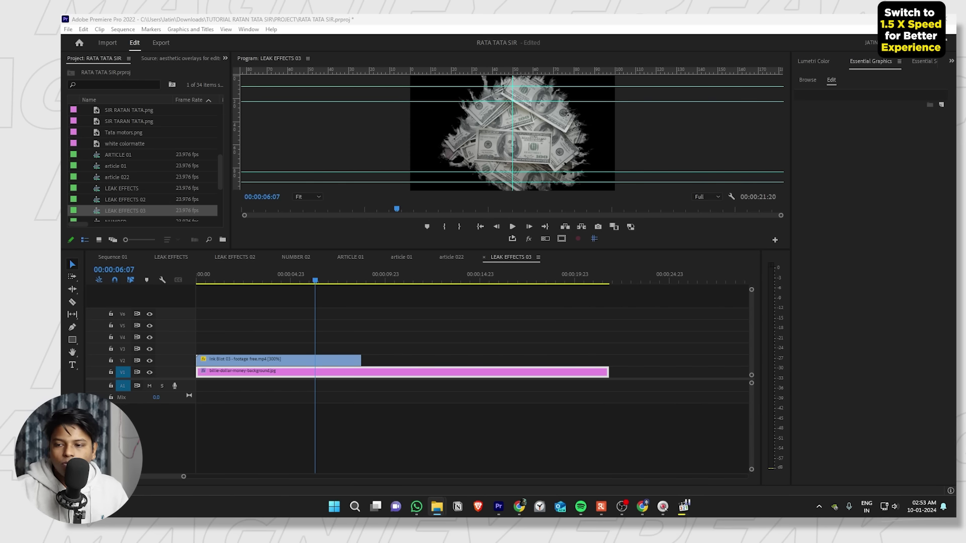
left_click_drag(584, 418, 255, 354)
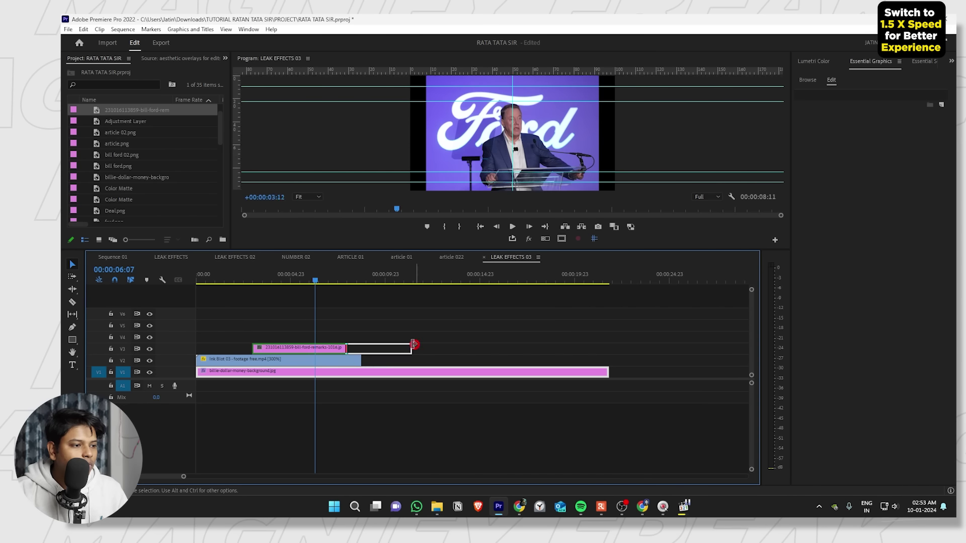
left_click_drag(410, 348, 293, 347)
Copy the dollar background clip's attributes, including Motion, Opacity and Track Matte Key, onto the bill-ford-remarks photo.
left_click(335, 373)
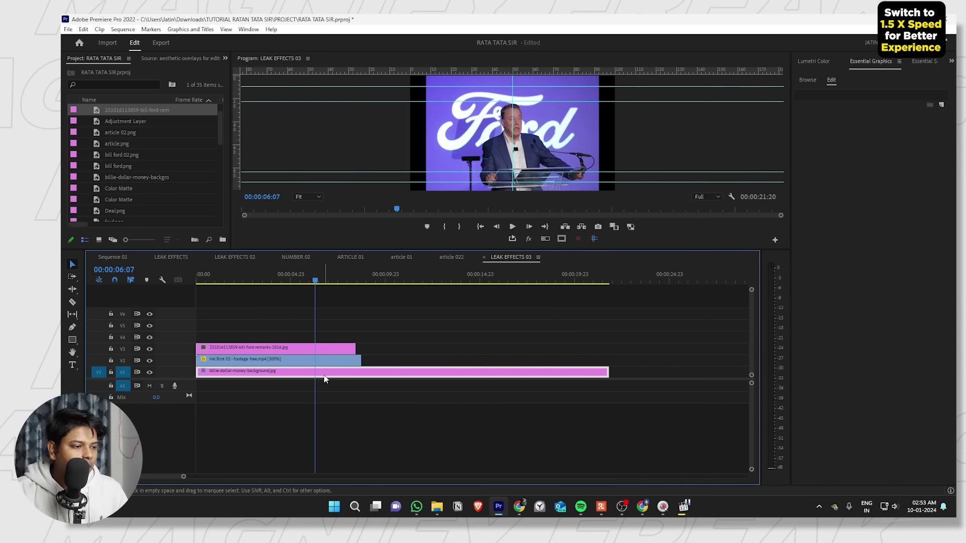
key("ctrl+c")
left_click(308, 348)
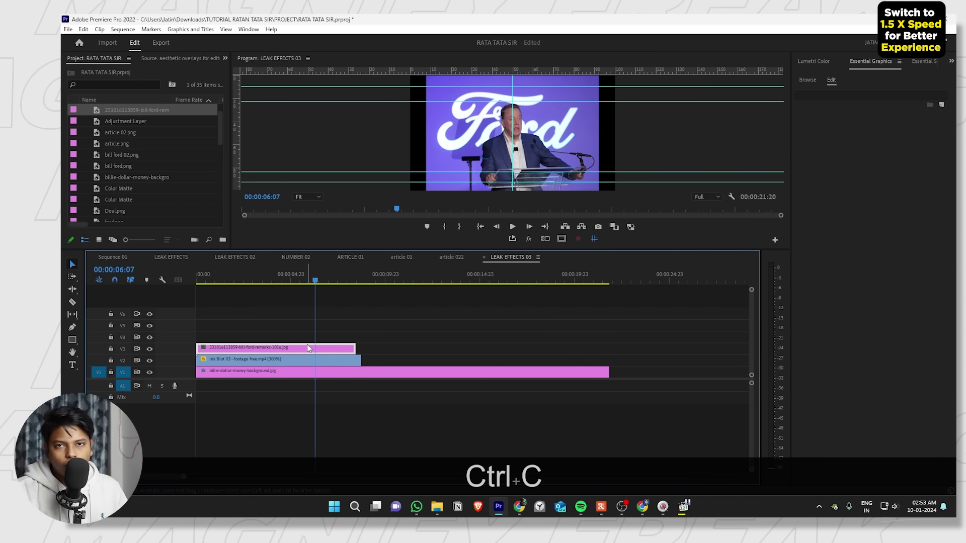
key("ctrl+alt+v")
key("Return")
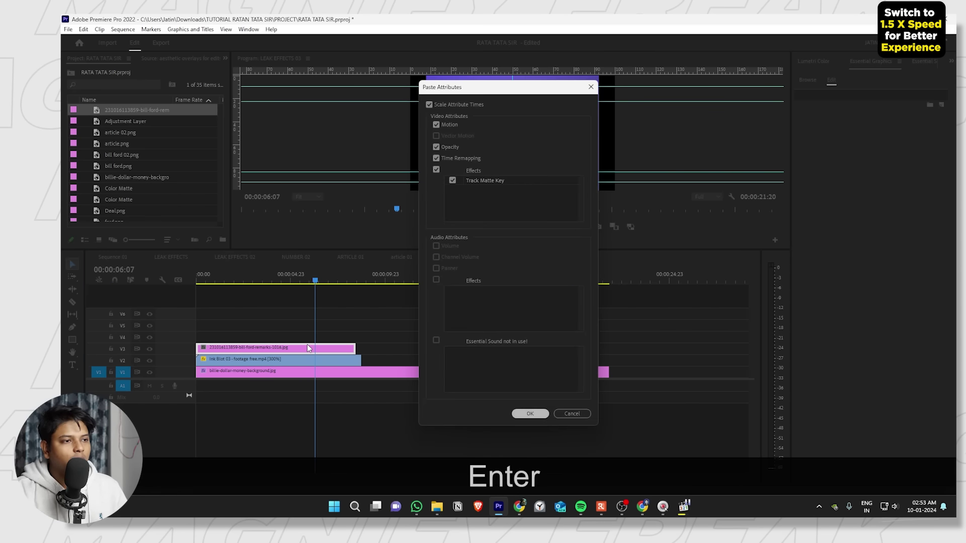
Delete the dollar background clip and extend the bill-ford-remarks photo to the end of the ink footage clip.
left_click(378, 376)
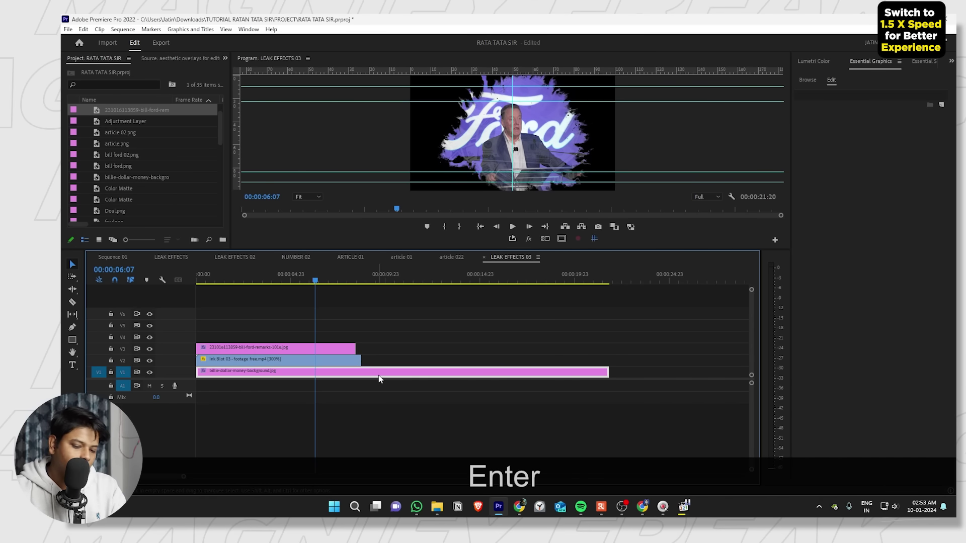
key("Delete")
key("ctrl+grave")
key("ctrl+grave")
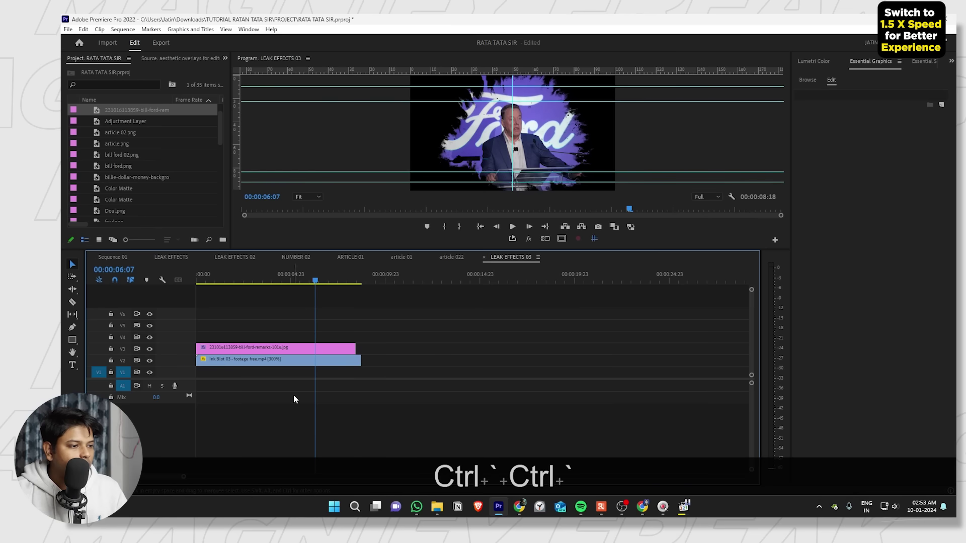
left_click_drag(354, 349, 361, 349)
left_click(346, 349)
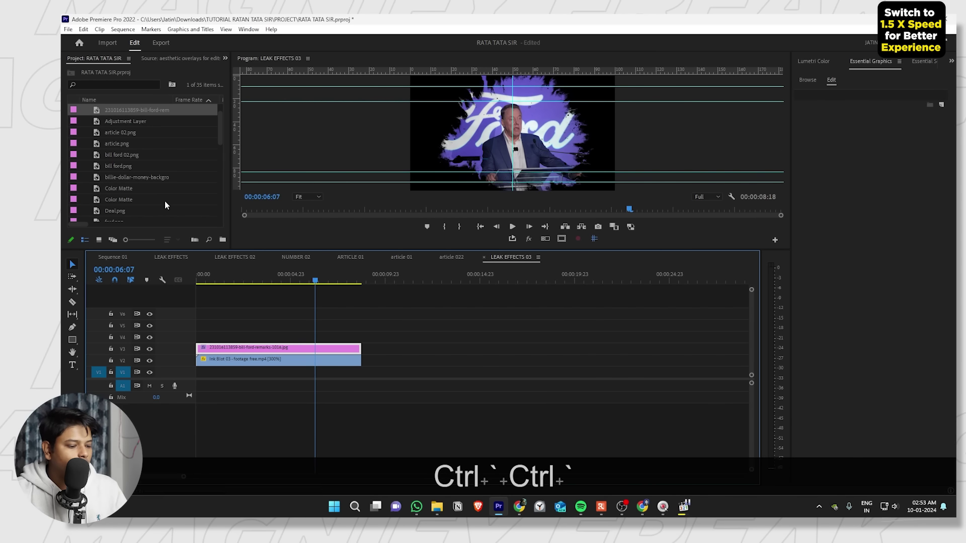
Move the bill-ford-remarks photo to V1 beneath the ink footage and check its Track Matte Key settings against Video 2.
key("shift+5")
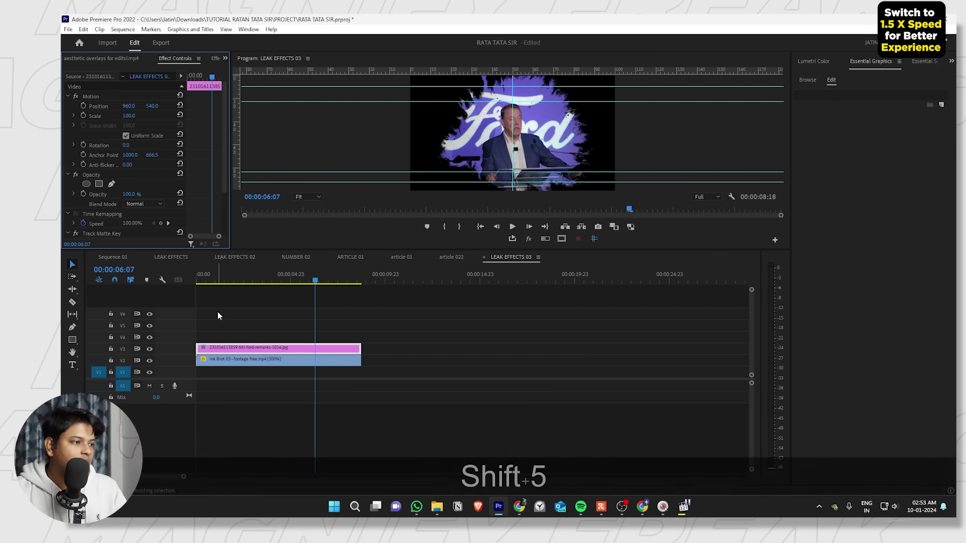
key("grave")
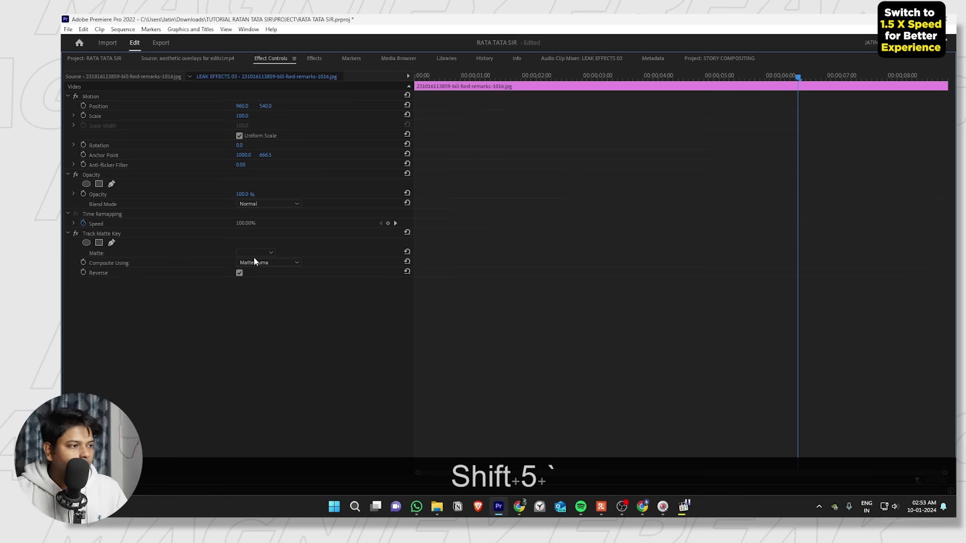
key("grave")
left_click_drag(292, 349, 291, 373)
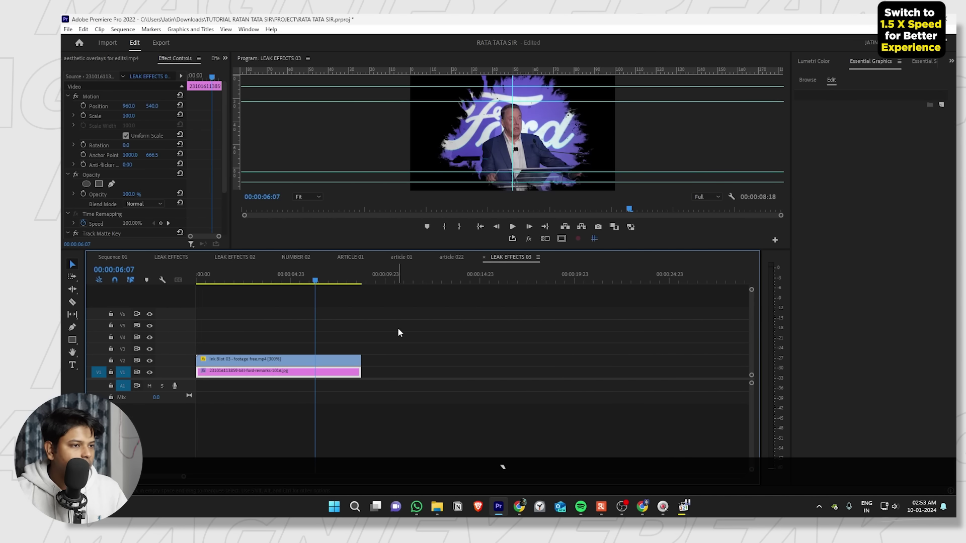
key("ctrl+grave")
key("ctrl+grave")
left_click(330, 372)
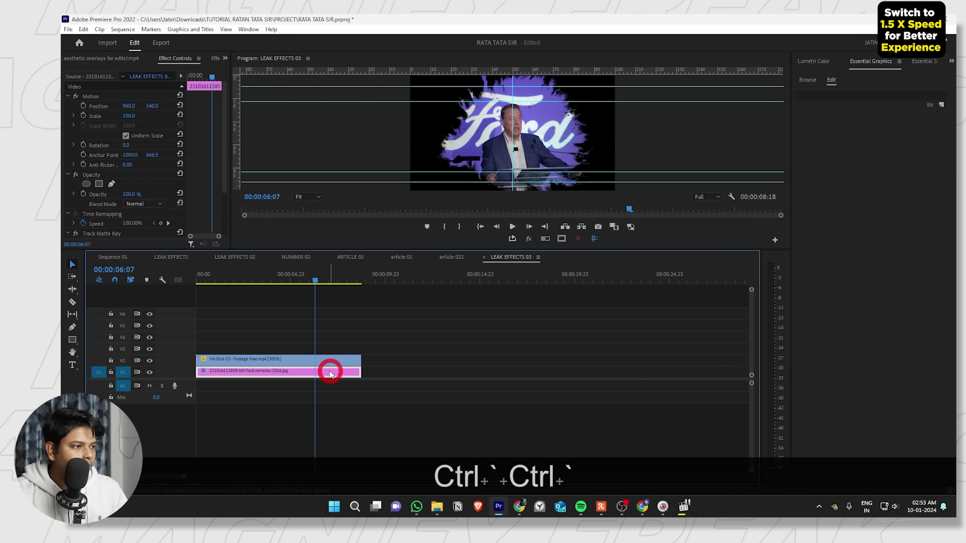
key("ctrl+grave")
key("ctrl+grave")
key("grave")
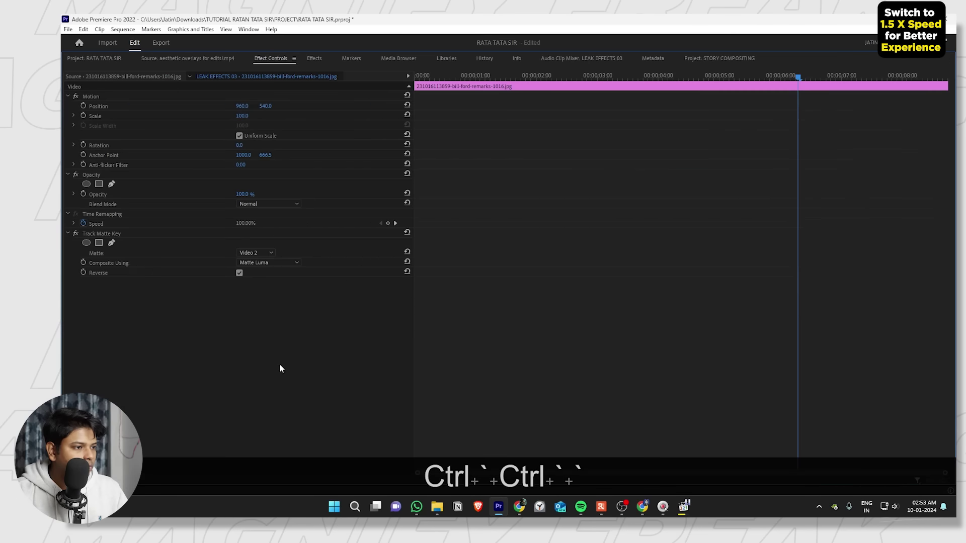
key("grave")
key("space")
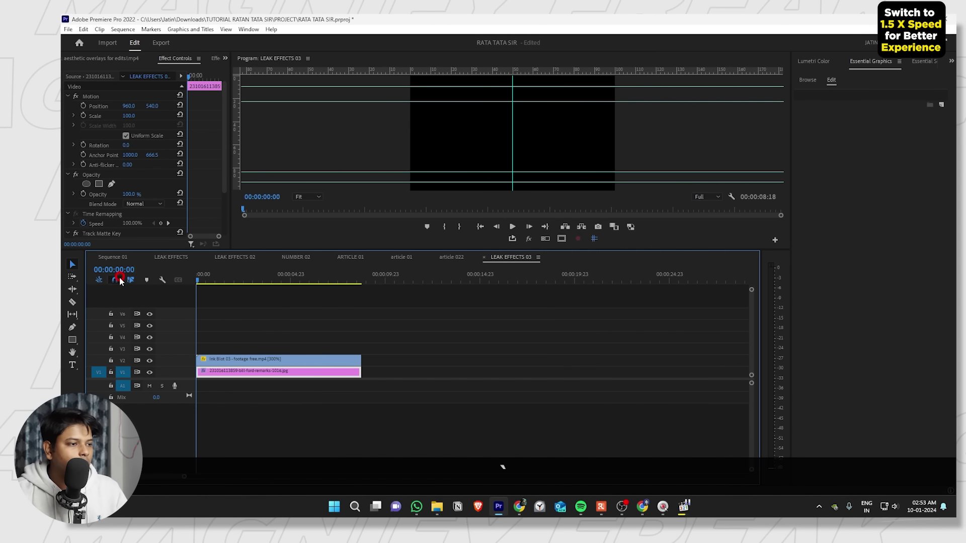
Check the nested clip in Sequence 01, reopen LEAK EFFECTS 03 and extend the bill-ford-remarks photo to about 11 seconds.
left_click(125, 255)
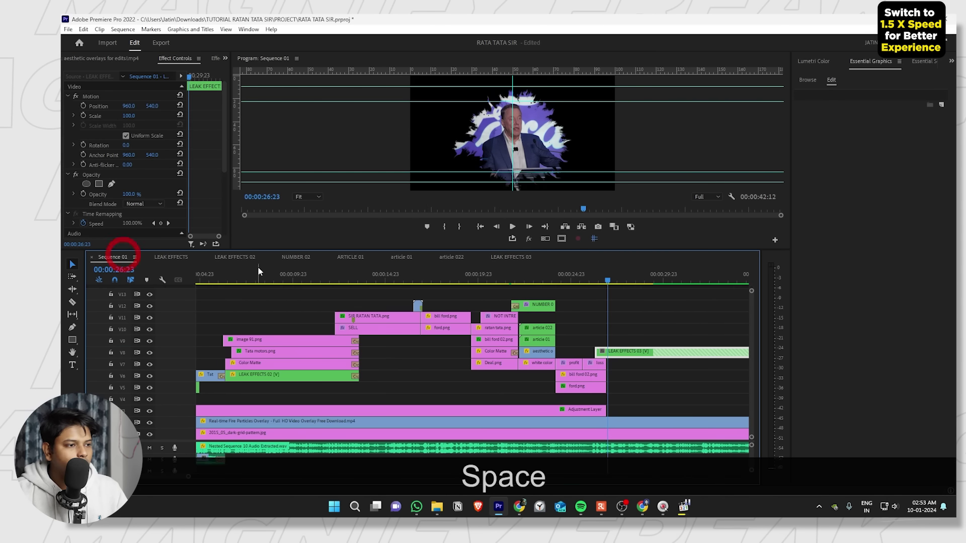
scroll(604, 337, "down", 3)
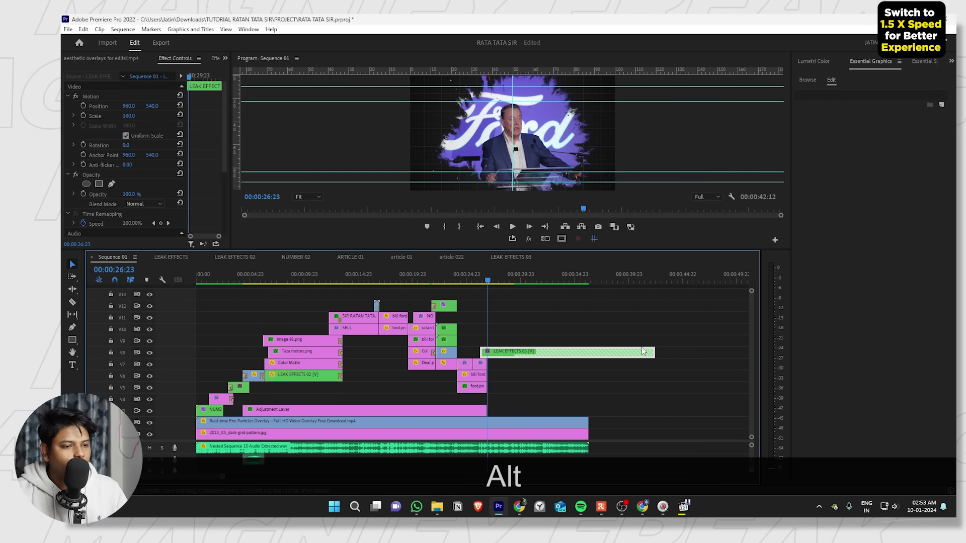
left_click(535, 351, "alt")
double_click(523, 358)
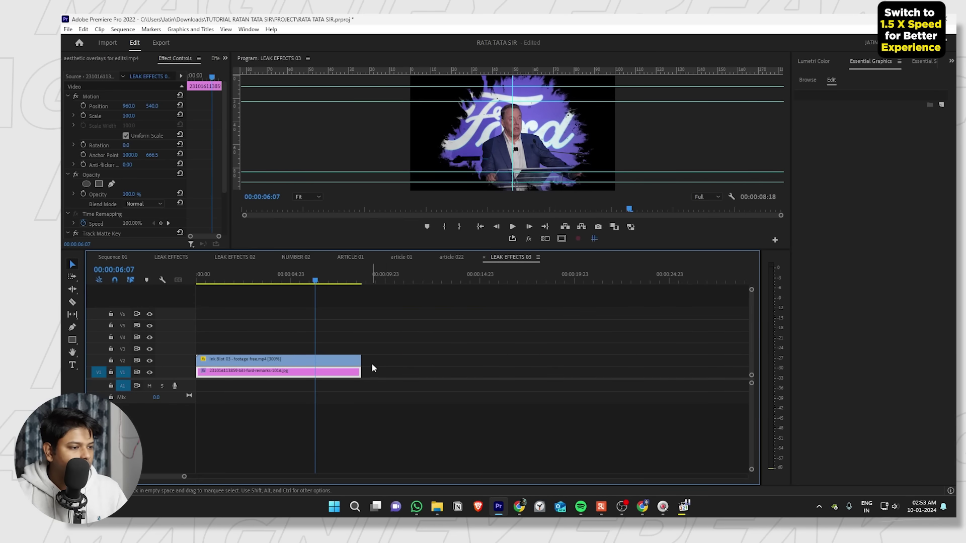
left_click_drag(362, 371, 405, 371)
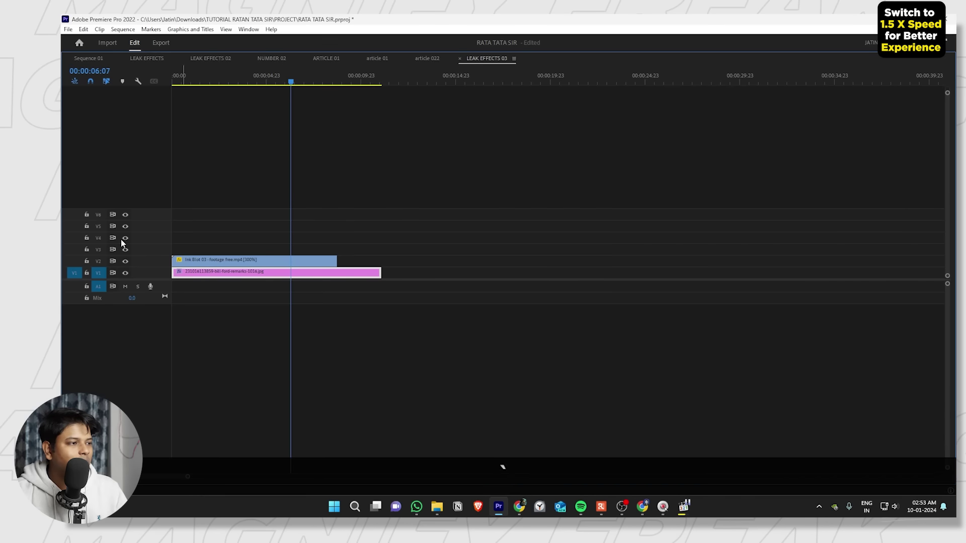
Return to Sequence 01 and trim the hatched excess off the end of the LEAK EFFECTS 03 clip.
left_click(125, 261)
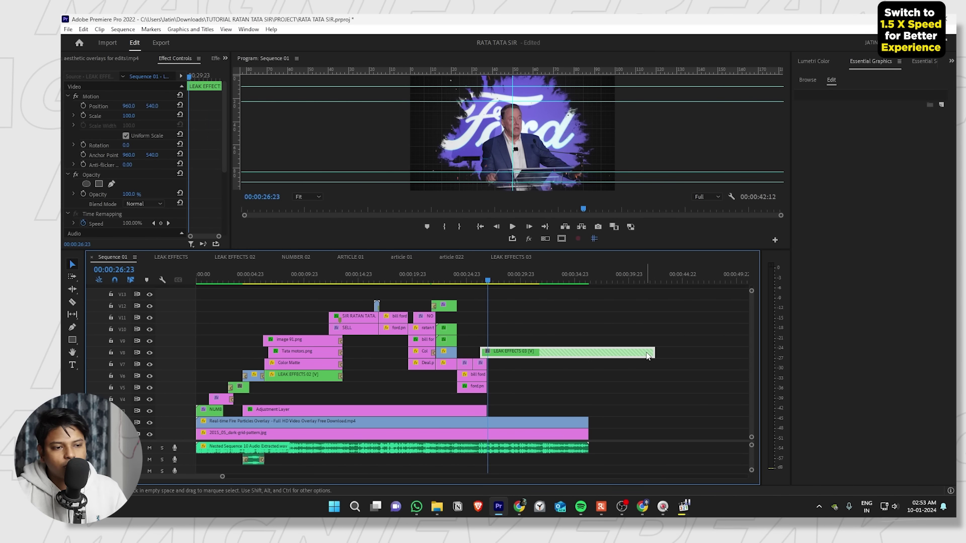
left_click_drag(652, 354, 540, 354)
left_click(624, 351)
scroll(502, 332, "up", 3)
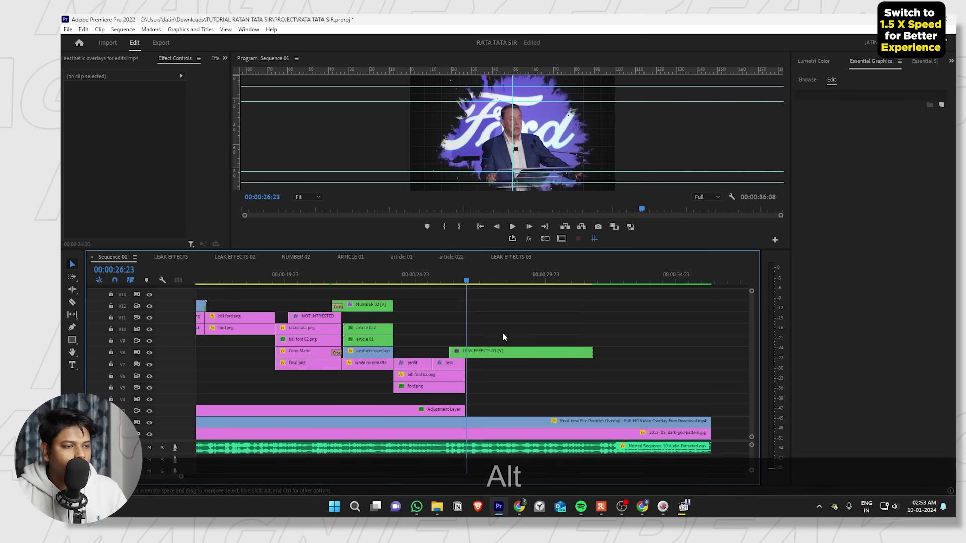
Preview the end of the LOSS scene and pull the LEAK EFFECTS 03 clip's start back to about 00:00:26:00.
left_click(434, 277)
key("space")
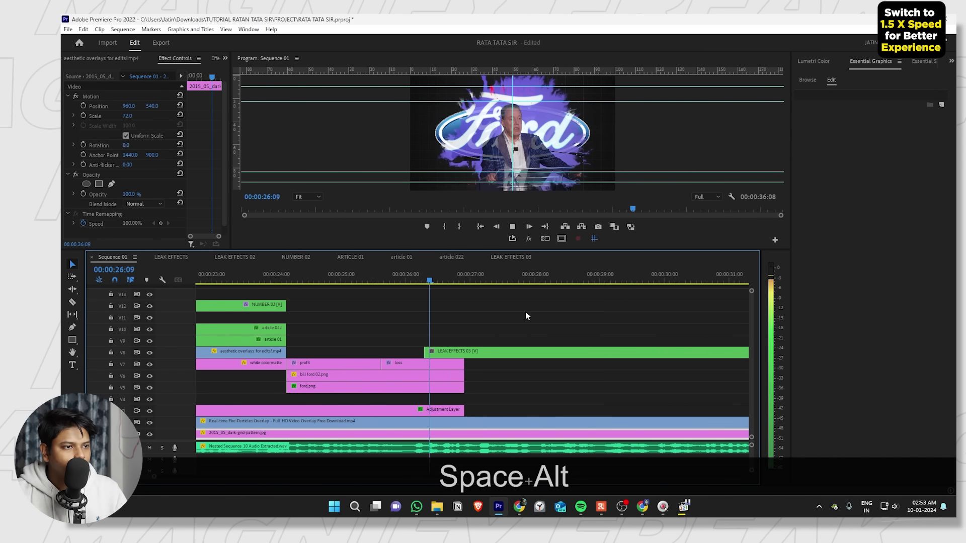
scroll(508, 319, "up", 2)
key("space")
left_click(385, 281)
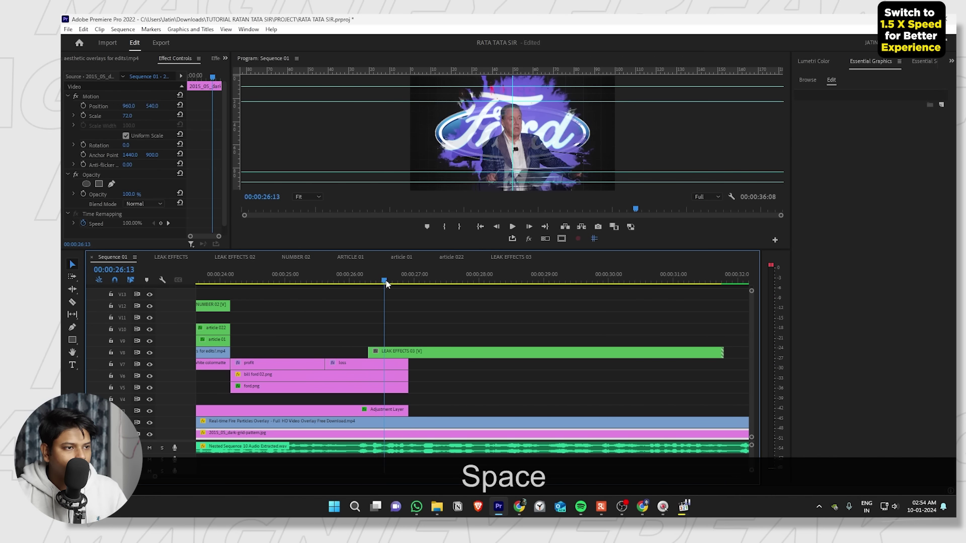
mouse_move(383, 352)
left_mouse_down()
mouse_move(519, 351)
mouse_move(346, 351)
left_mouse_up()
key("space")
key("space")
left_click(349, 281)
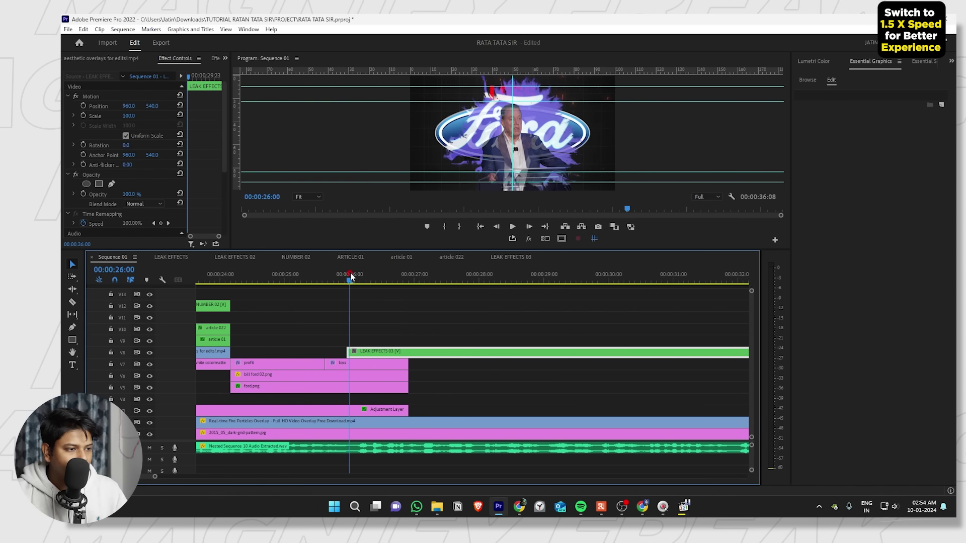
Pull the LEAK EFFECTS 03 clip's start further back to about 00:00:24:19 and play the ink reveal.
key("space")
left_click_drag(403, 353, 276, 348)
key("space")
key("space")
scroll(308, 334, "down", 4)
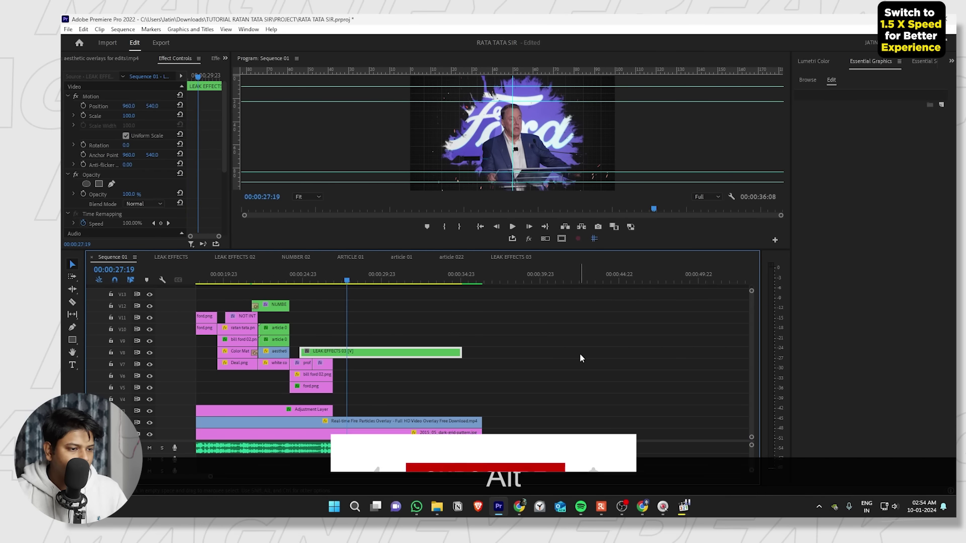
Lengthen the LEAK EFFECTS 03 clip to about 11 seconds, reposition it to start at about 00:00:26:11 and preview it.
left_click(580, 353)
left_click_drag(418, 351, 625, 351)
left_click_drag(509, 351, 346, 353)
scroll(309, 287, "up", 4)
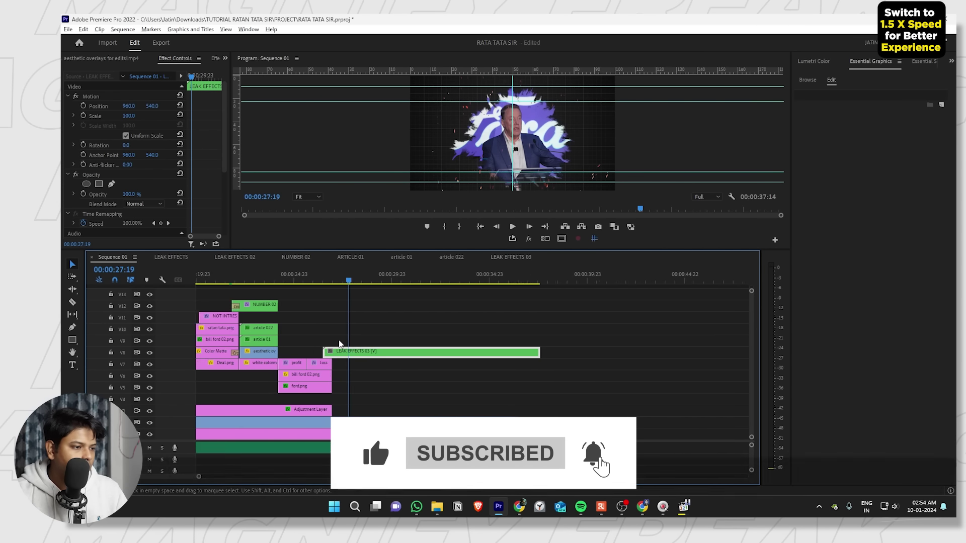
key("space")
scroll(333, 292, "up", 3)
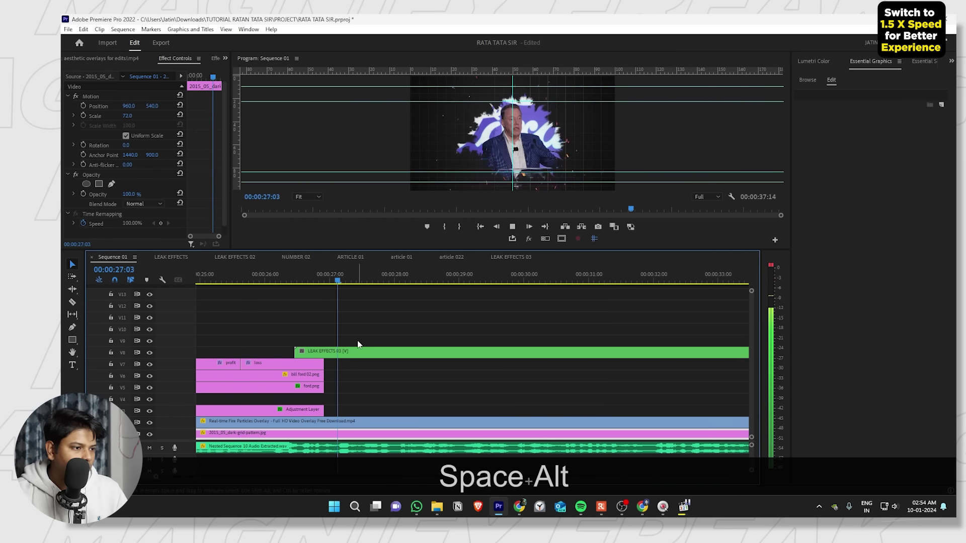
key("space")
Add a Cross Dissolve at the LEAK EFFECTS 03 clip's start, shift the clip to about 00:00:26:17 and preview it full screen.
key("ctrl+d")
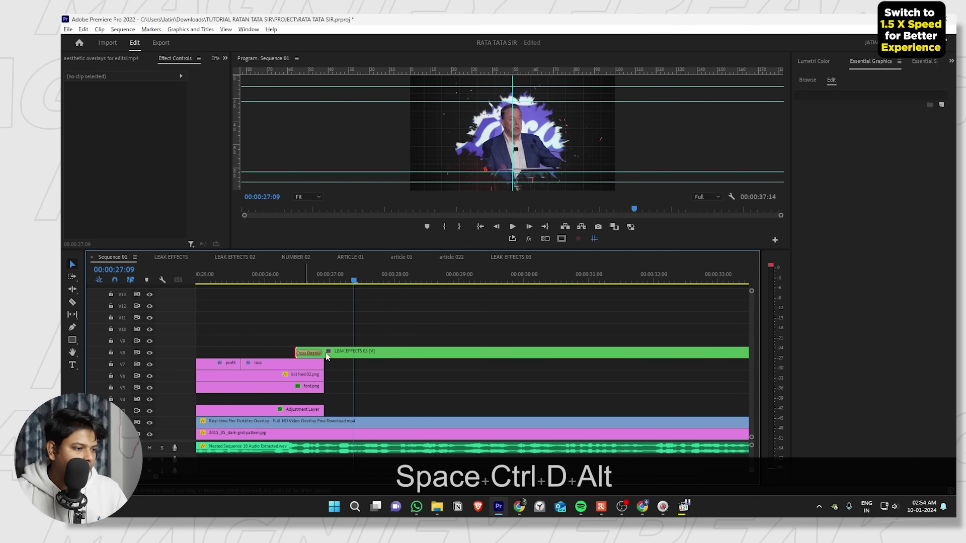
key("space")
scroll(377, 327, "up", 2)
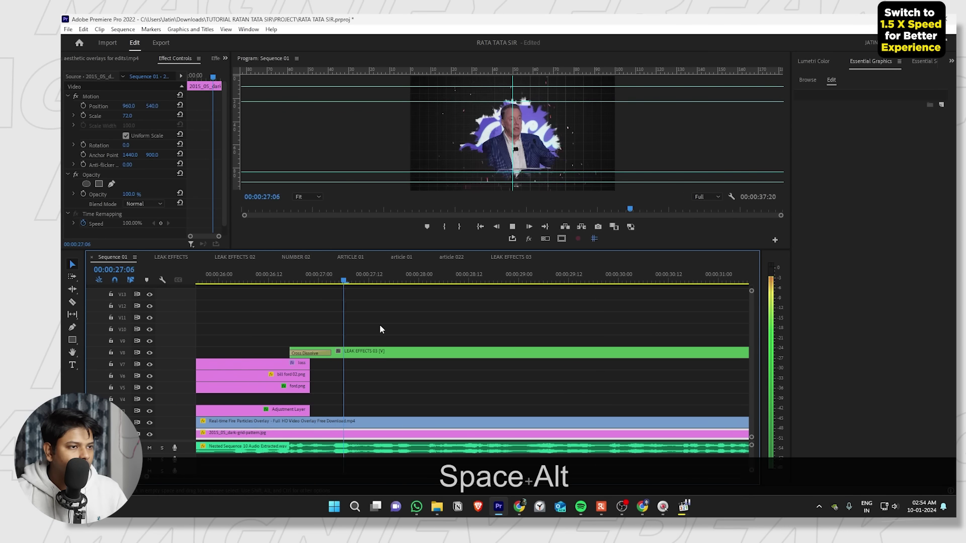
scroll(379, 324, "down", 4)
key("ctrl+grave")
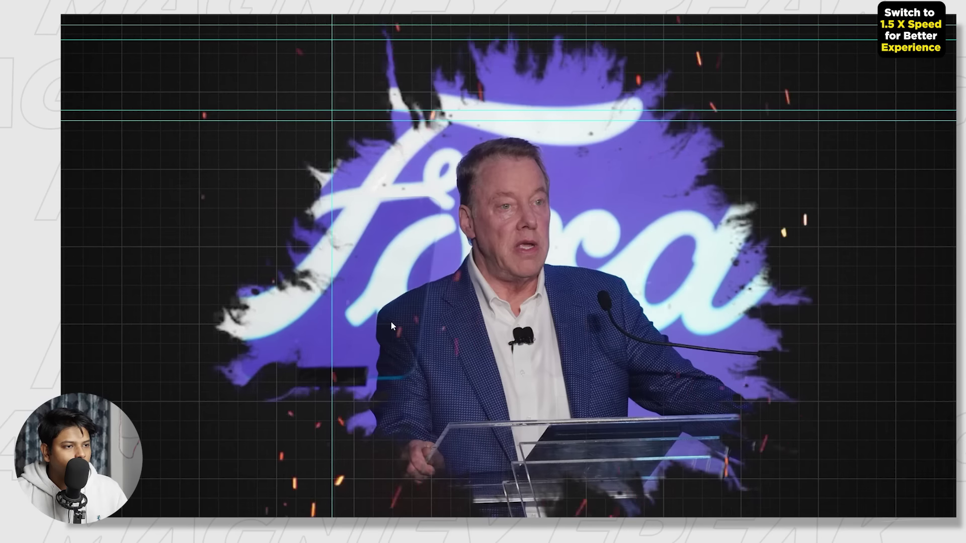
key("ctrl+grave")
key("space")
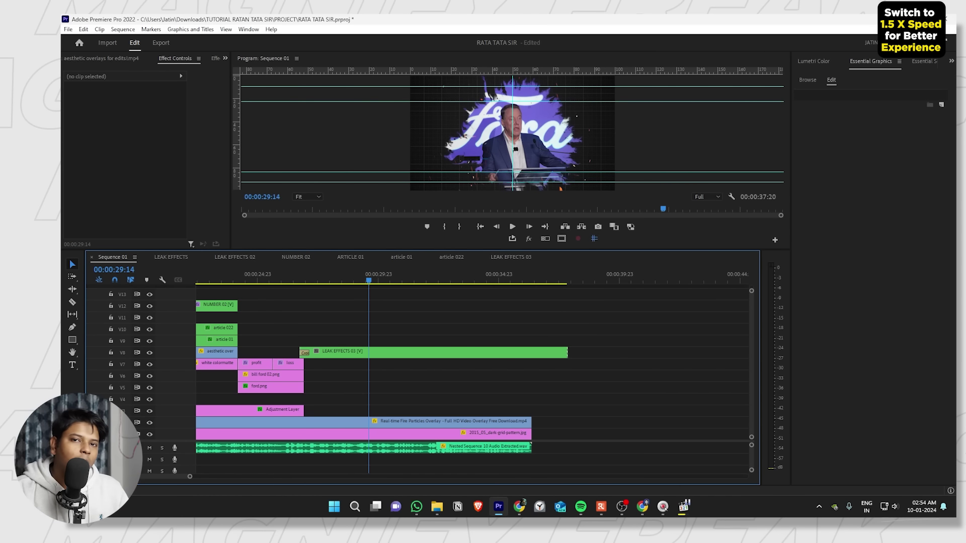
Place the Land Rover logo on V9 and the Jaguar logo on V10, both spanning the LEAK EFFECTS 03 clip.
left_click_drag(884, 338, 300, 342)
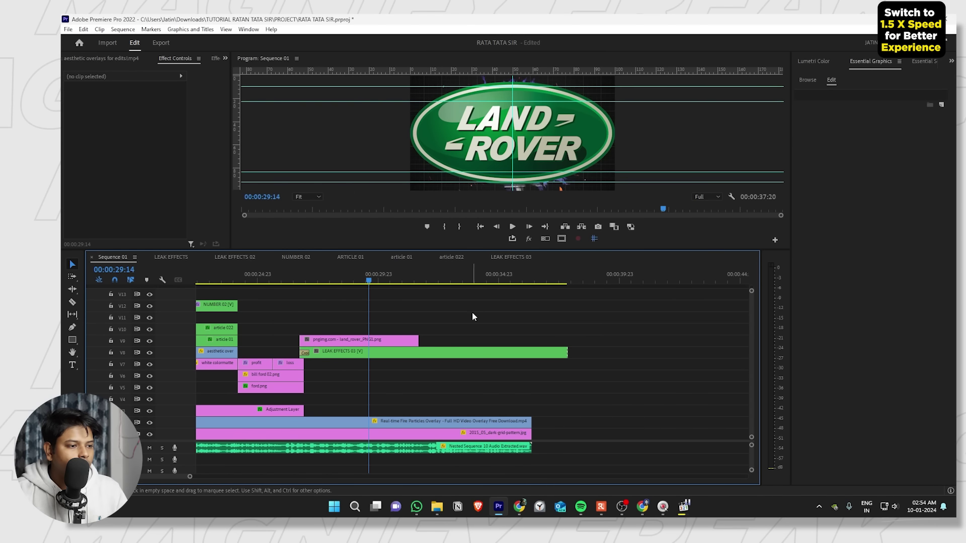
left_click_drag(420, 341, 568, 341)
key("alt+Tab")
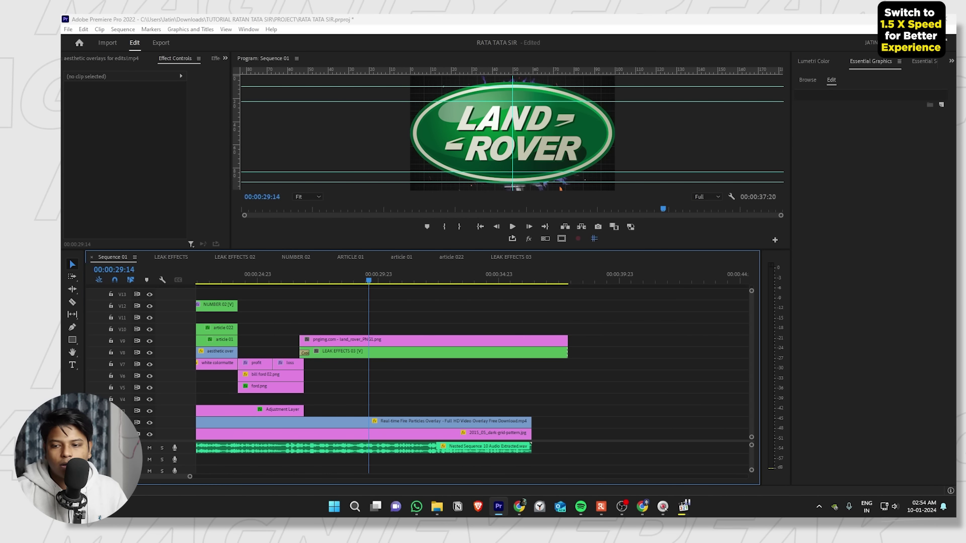
left_click_drag(885, 327, 300, 327)
left_click_drag(425, 327, 567, 328)
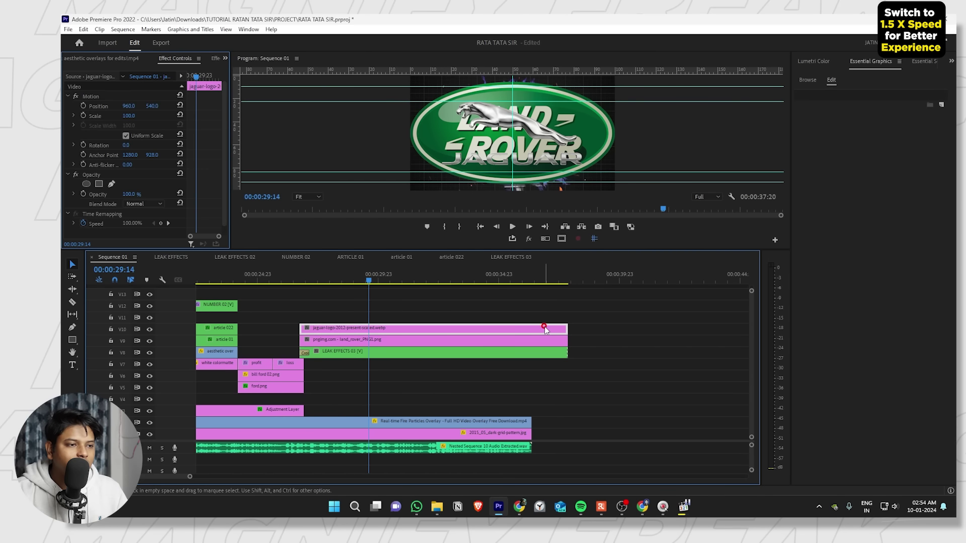
Scale down both logos, placing Jaguar in the frame's lower-right area and Land Rover in its lower-left area.
key("grave")
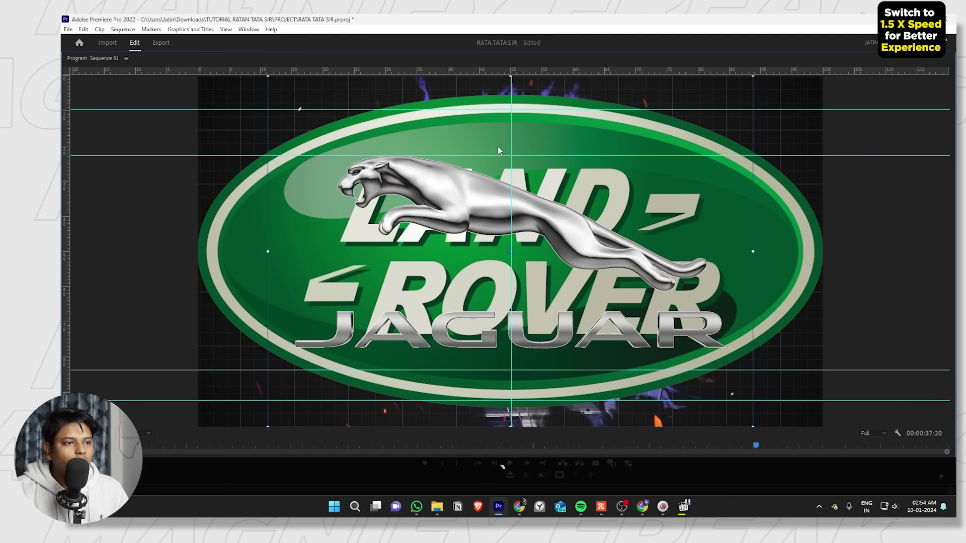
left_click_drag(750, 249, 593, 249)
left_click_drag(556, 251, 768, 335)
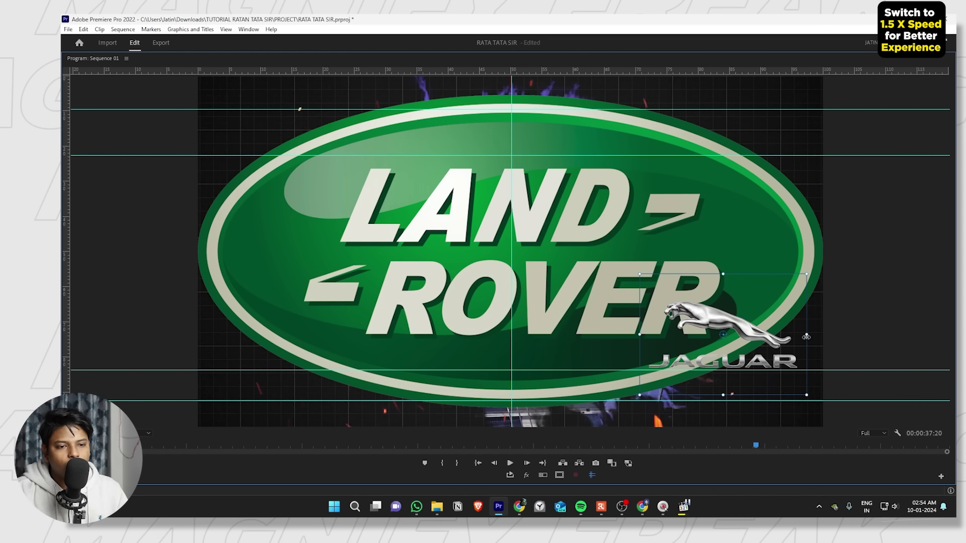
left_click(437, 233)
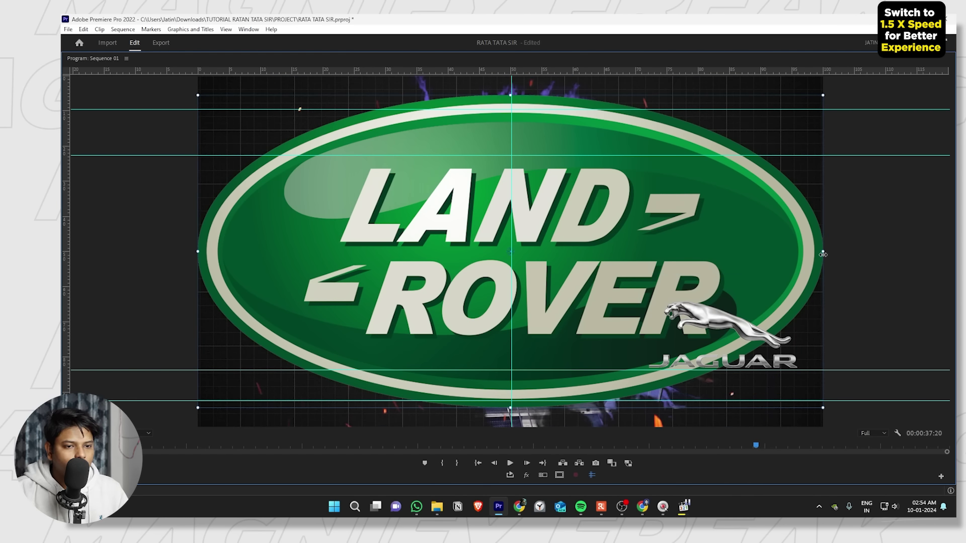
left_click_drag(823, 255, 384, 343)
left_click_drag(302, 342, 308, 342)
key("grave")
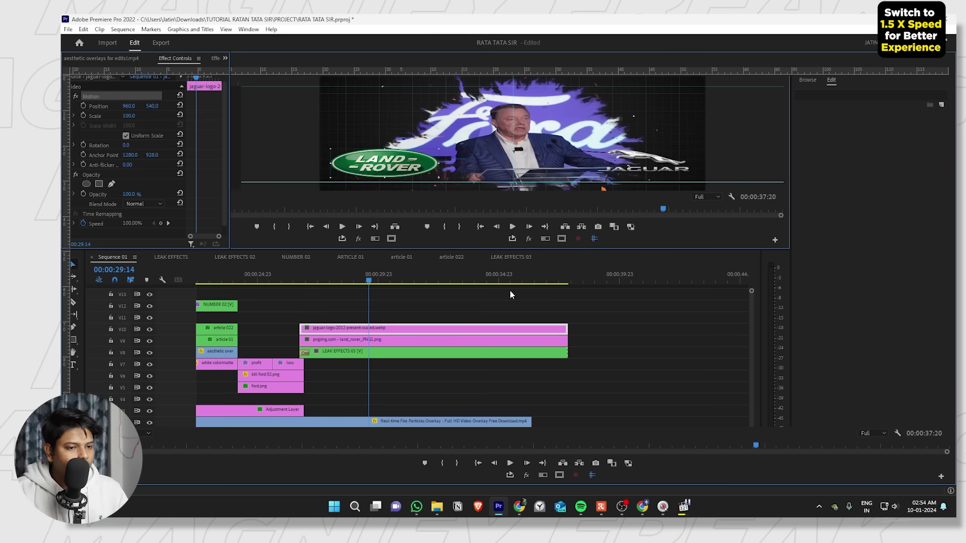
Apply the L TO R SLIDE IN preset to the Land Rover logo and R TO L SLIDE IN to the Jaguar logo, and preview them.
left_click(353, 330)
key("shift+7")
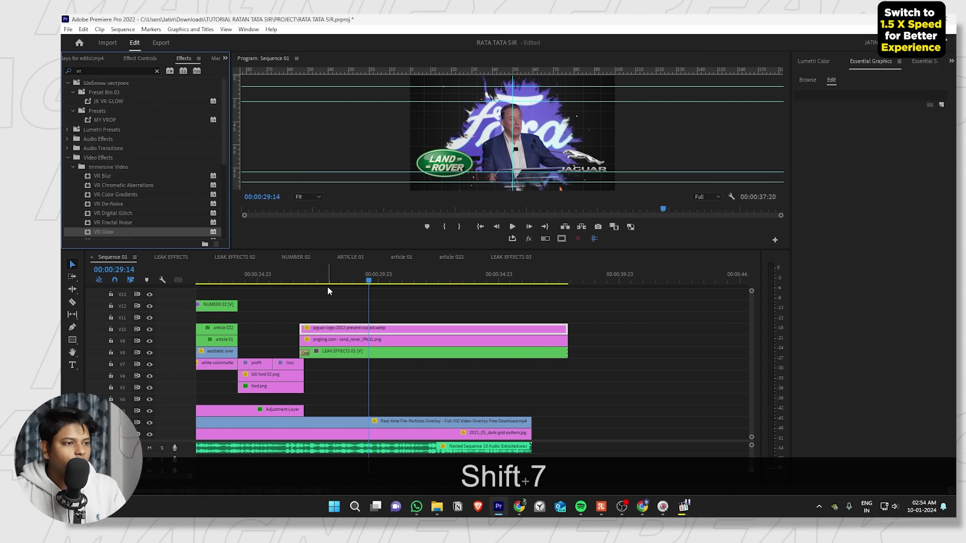
double_click(93, 71)
type("l r")
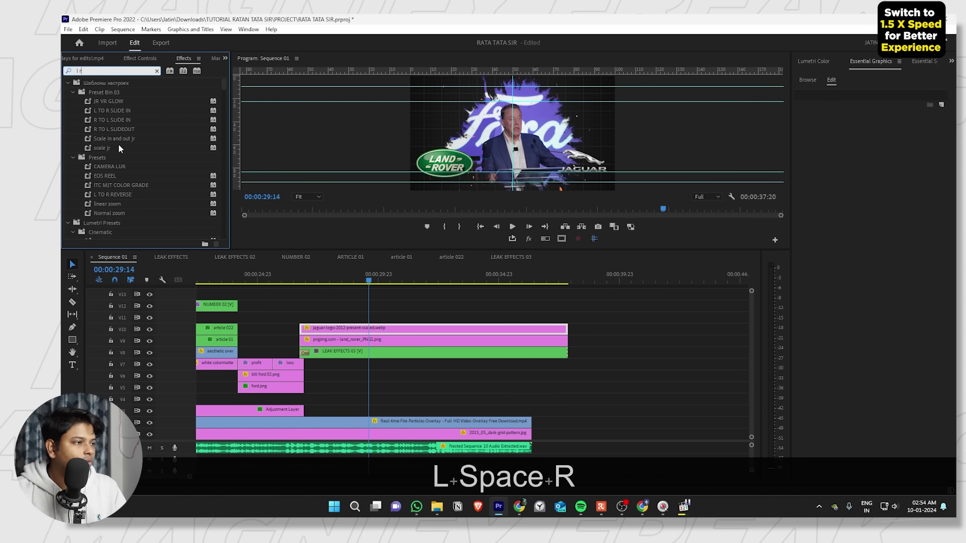
scroll(107, 196, "down", 1)
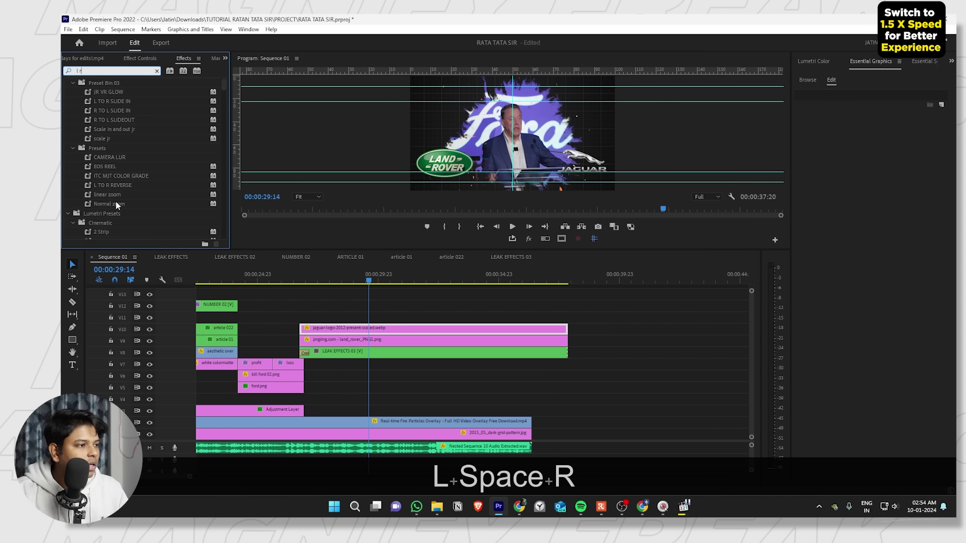
scroll(76, 134, "up", 1)
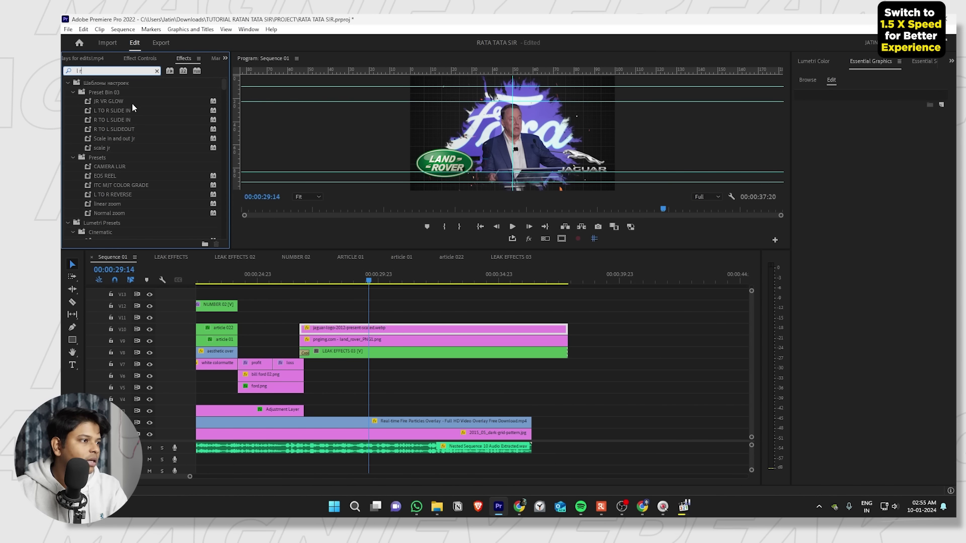
left_click_drag(113, 114, 250, 168)
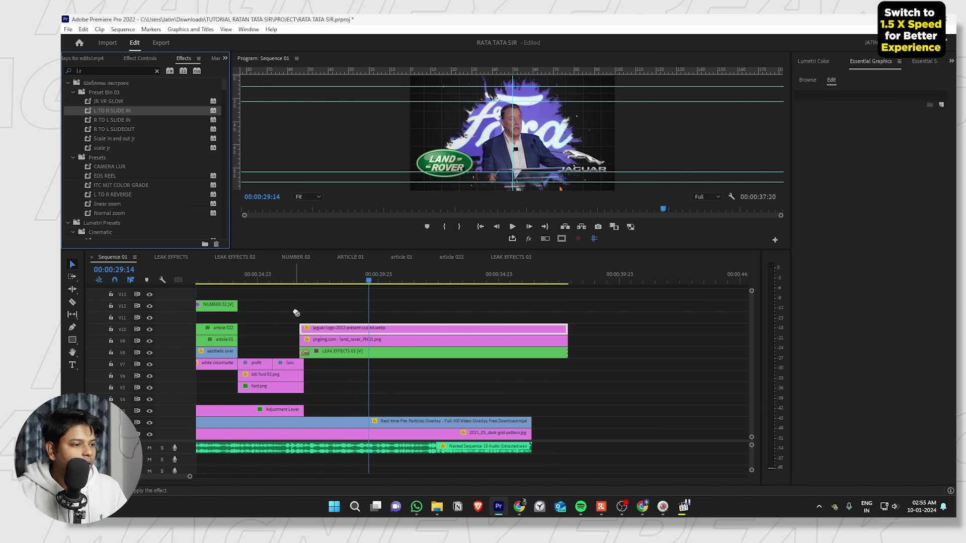
left_click_drag(315, 319, 316, 340)
left_click_drag(112, 120, 362, 328)
left_click(297, 286)
key("space")
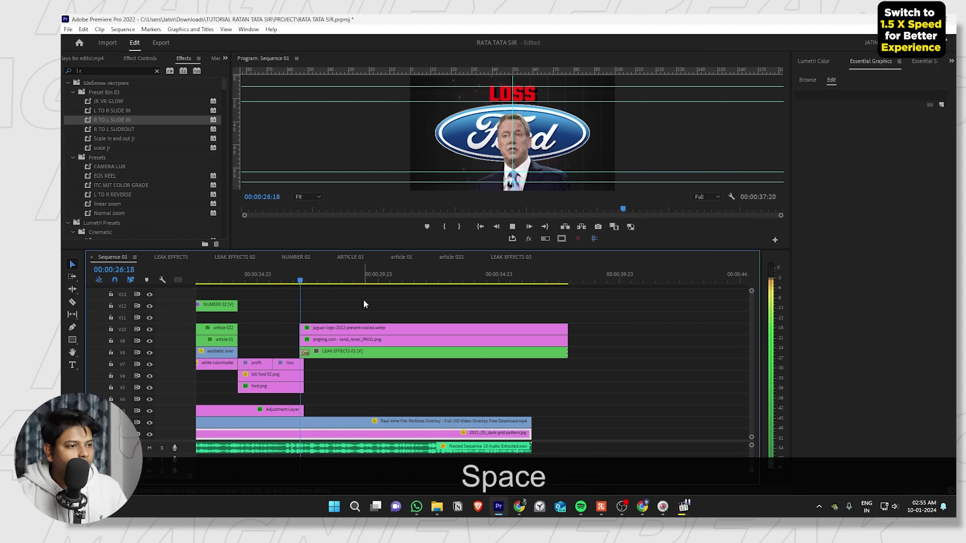
Add a clip marker to the Land Rover logo at its slide-in's final Position keyframe, at 00:00:27:17.
scroll(364, 300, "up", 3, "alt")
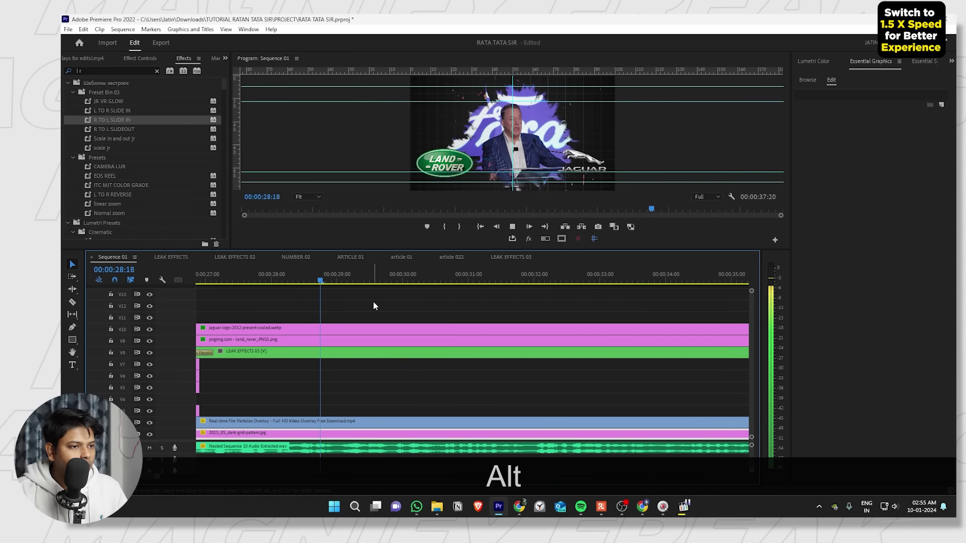
key("alt+space")
left_click(355, 344)
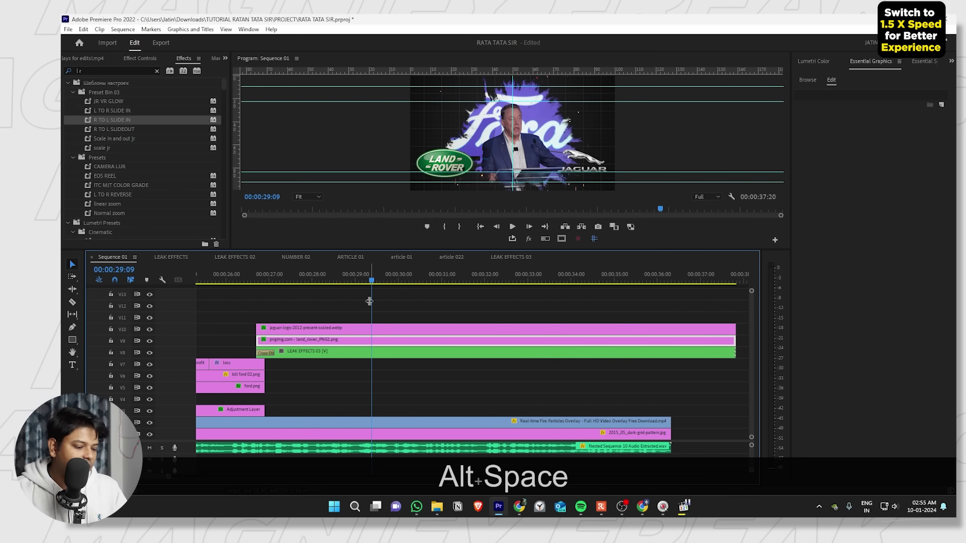
key("shift+5")
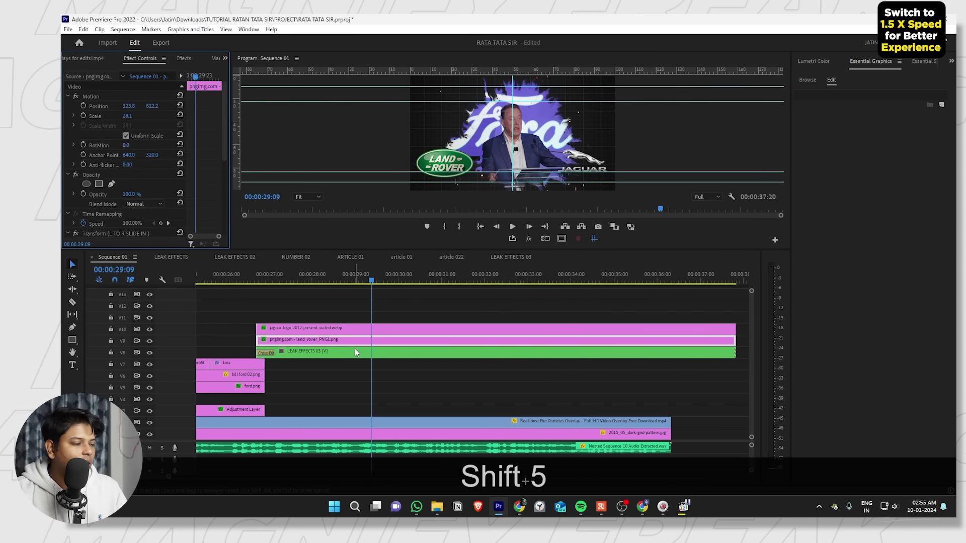
key("grave")
key("grave")
key("grave")
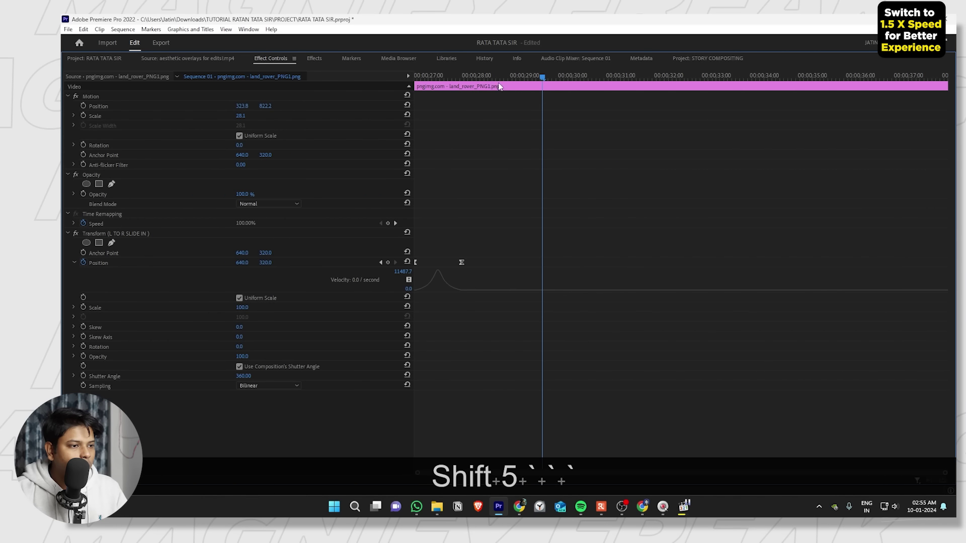
left_click_drag(452, 107, 463, 107)
key("grave")
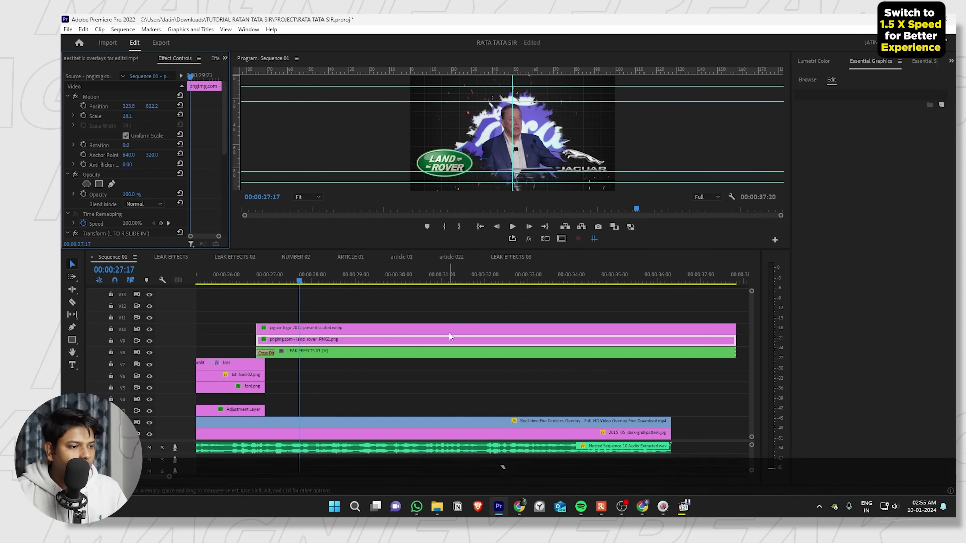
left_click(316, 342)
key("m")
Move the Jaguar logo's final Transform Position keyframe to 00:00:27:17 and add a clip marker there.
left_click(311, 328)
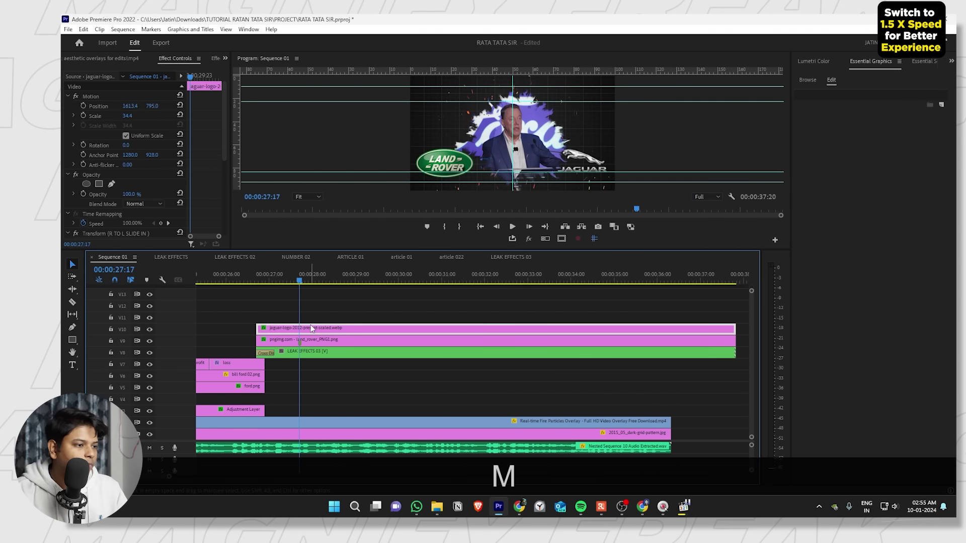
key("grave")
key("grave")
key("grave")
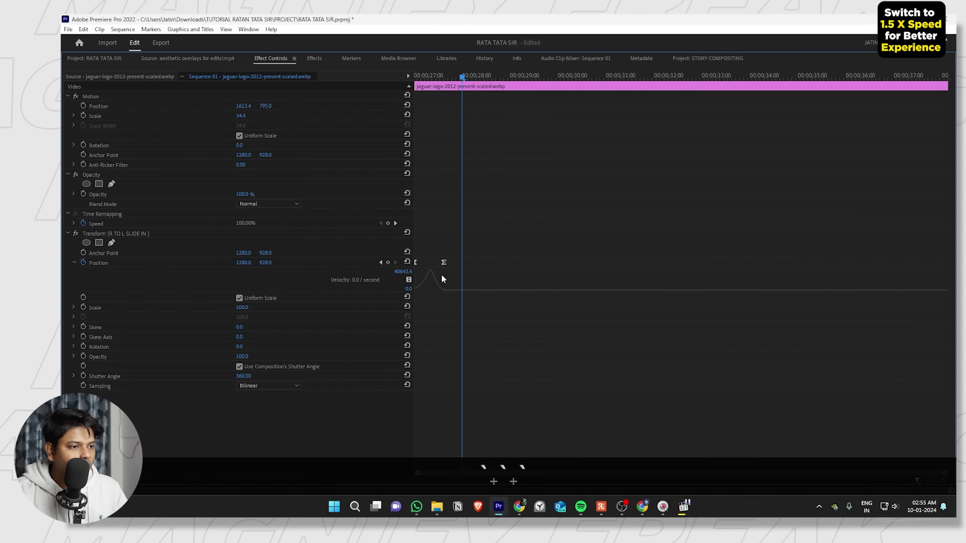
key("grave")
left_click(460, 262)
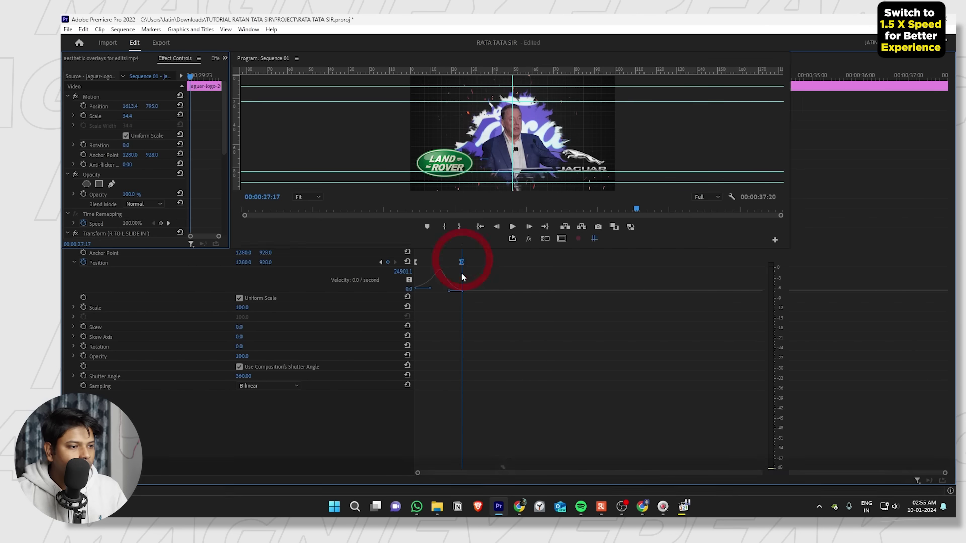
left_click(374, 330)
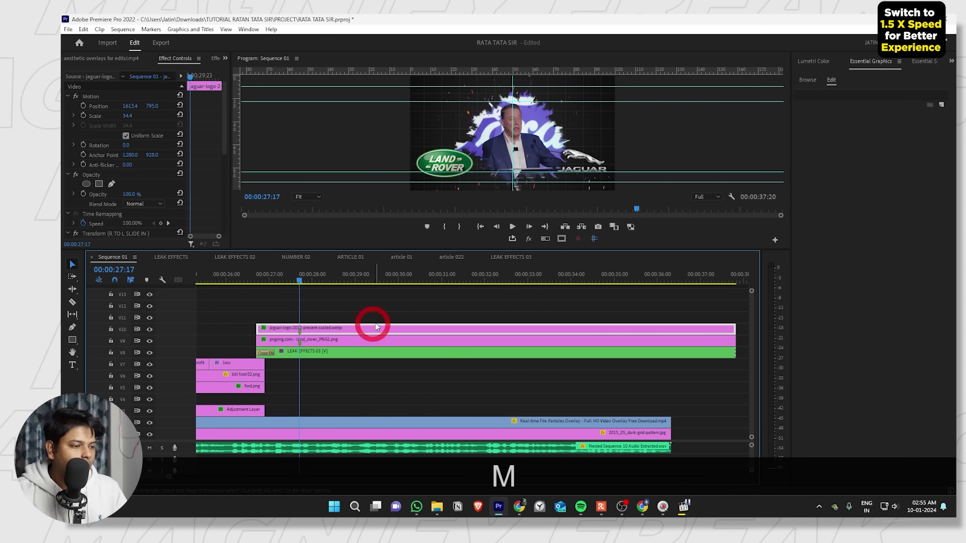
Play the logo section and shift the Land Rover clip's start to about 00:00:28:05 and the Jaguar clip's to about 00:00:29:07.
scroll(347, 342, "down", 2)
scroll(315, 351, "up", 5)
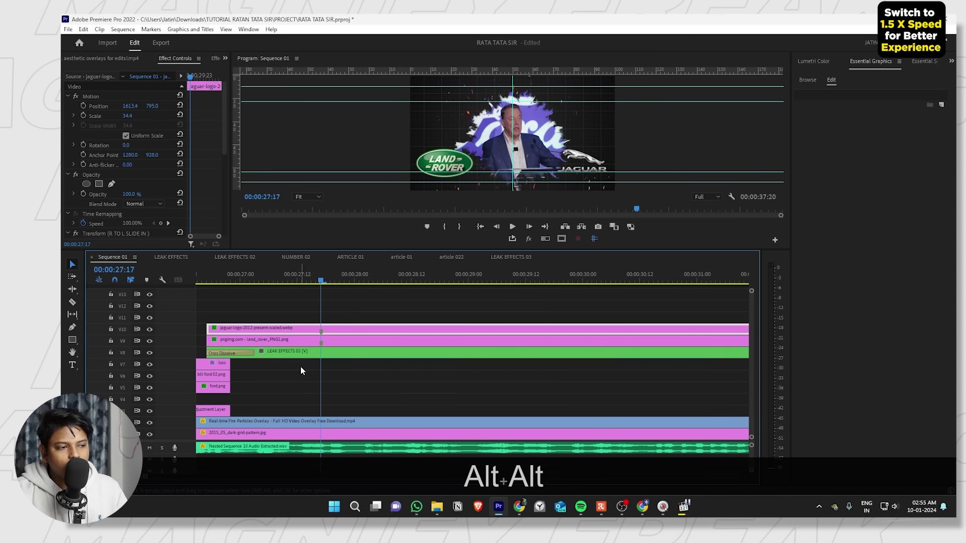
scroll(311, 323, "down", 5)
left_click(356, 278)
key("space")
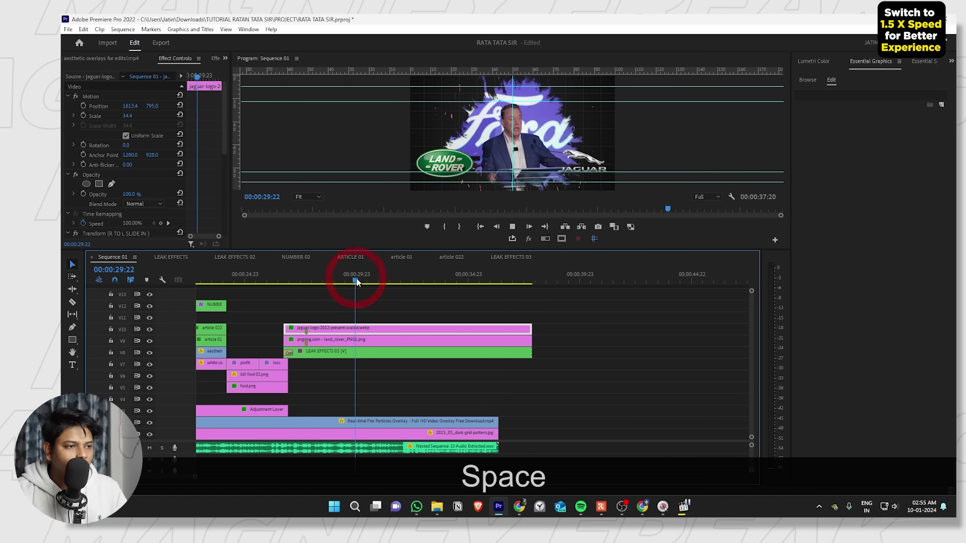
left_click_drag(322, 278, 326, 277)
key("space")
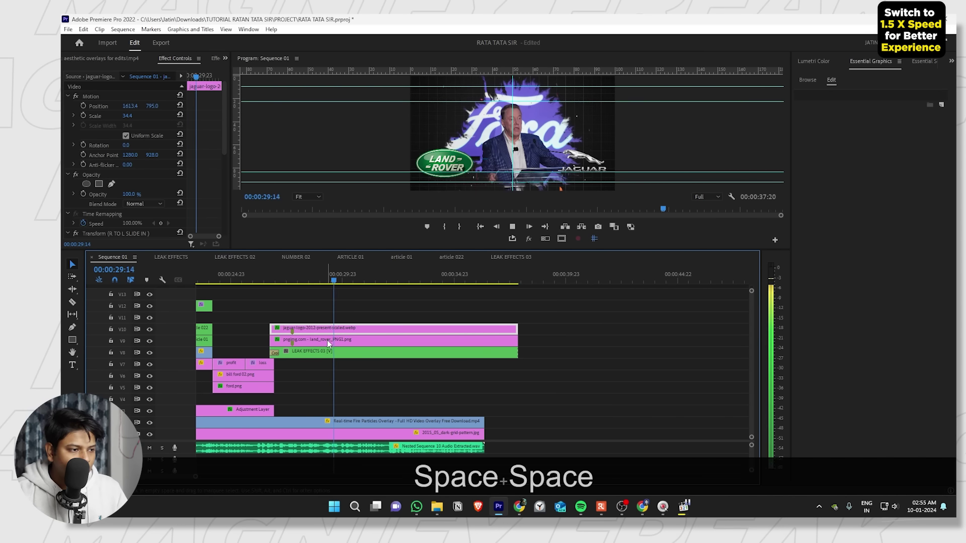
key("space")
scroll(328, 330, "up", 5)
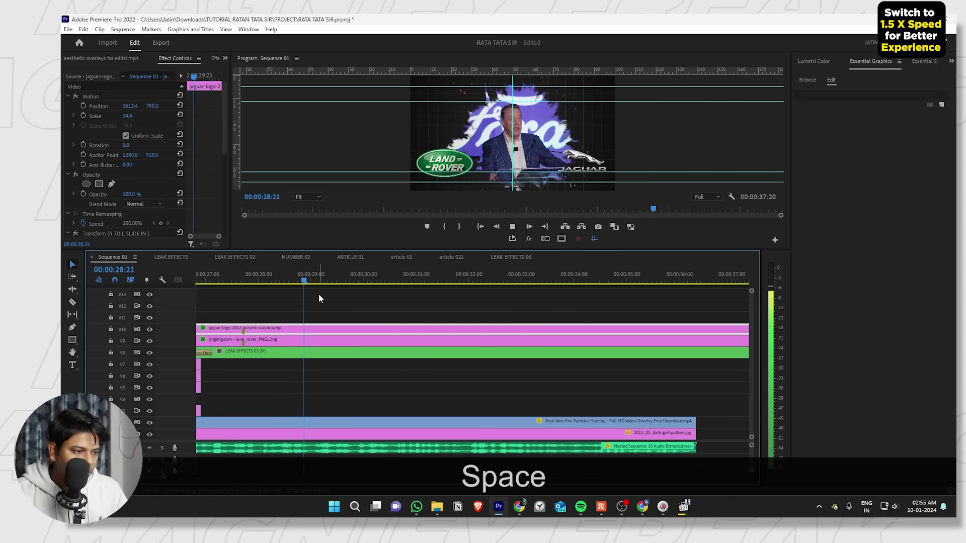
left_click_drag(317, 343, 395, 329)
key("space")
left_click(304, 258)
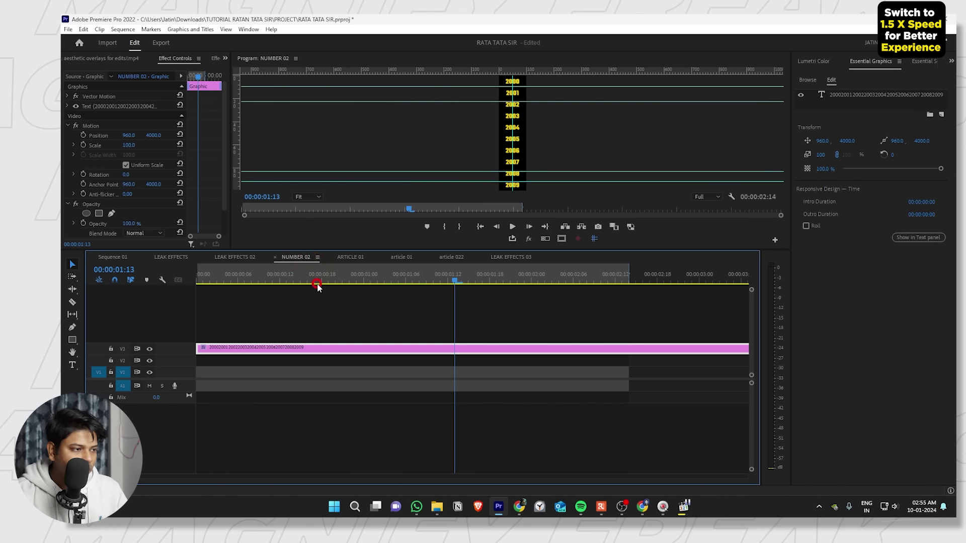
Preview the staggered logo entrances in Sequence 01 from about 00:00:28:04 to check their timing against the audio.
left_click(112, 257)
left_click(357, 278)
left_click_drag(360, 276, 364, 279)
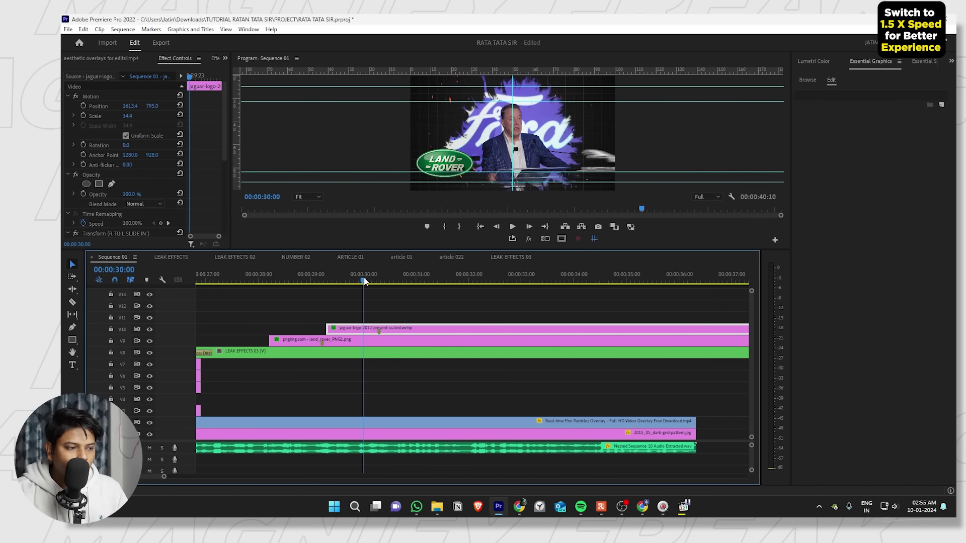
key("ctrl+1")
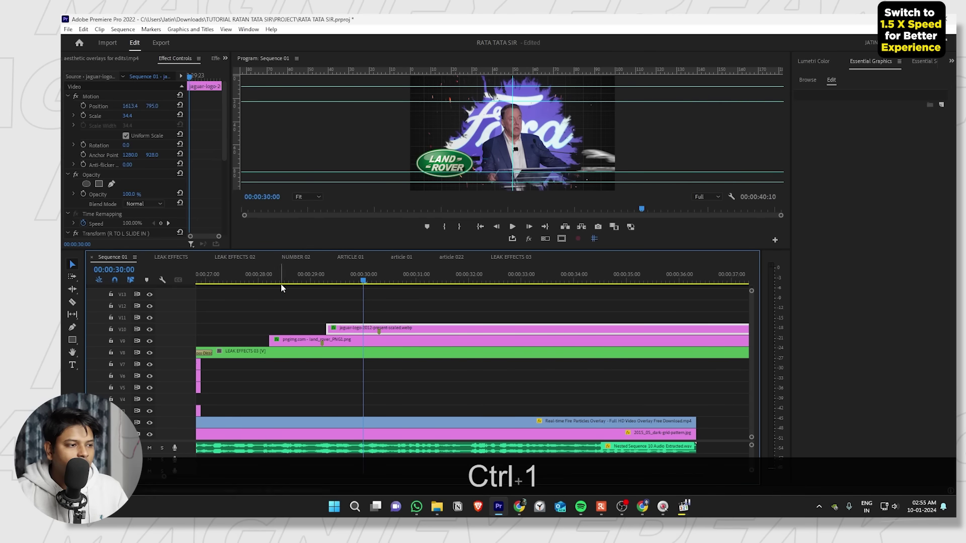
left_click(265, 278)
key("space")
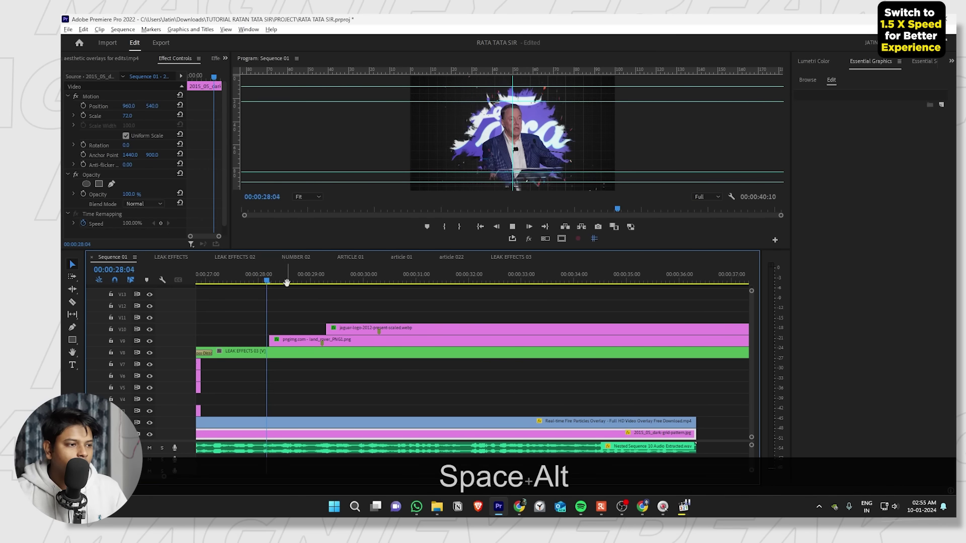
scroll(377, 336, "up", 3)
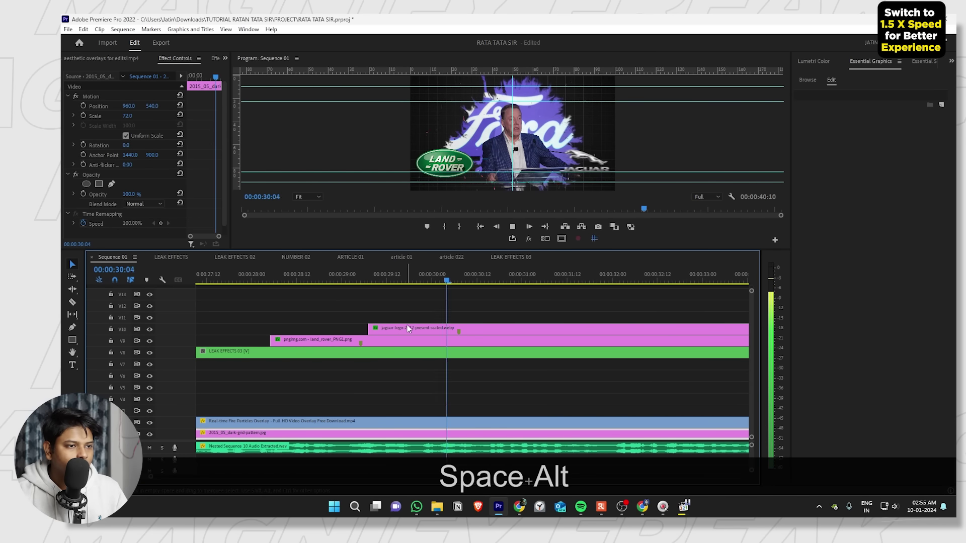
Trim the Land Rover, Jaguar and LEAK EFFECTS 03 clips to end at 00:00:31:06.
scroll(395, 310, "down", 4)
key("alt+space")
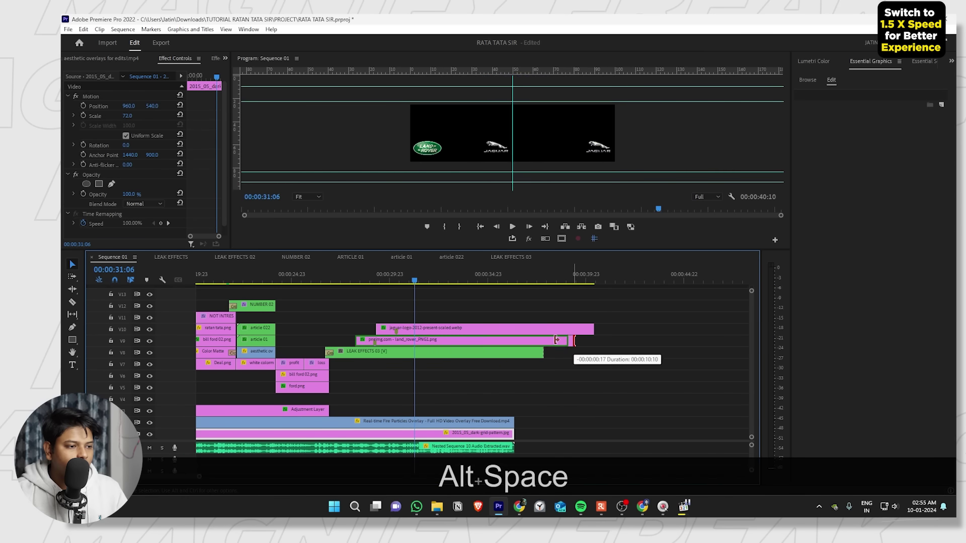
left_click_drag(572, 340, 415, 339)
left_click_drag(600, 329, 415, 329)
scroll(415, 329, "up", 3)
left_click_drag(630, 352, 392, 347)
left_click(461, 337)
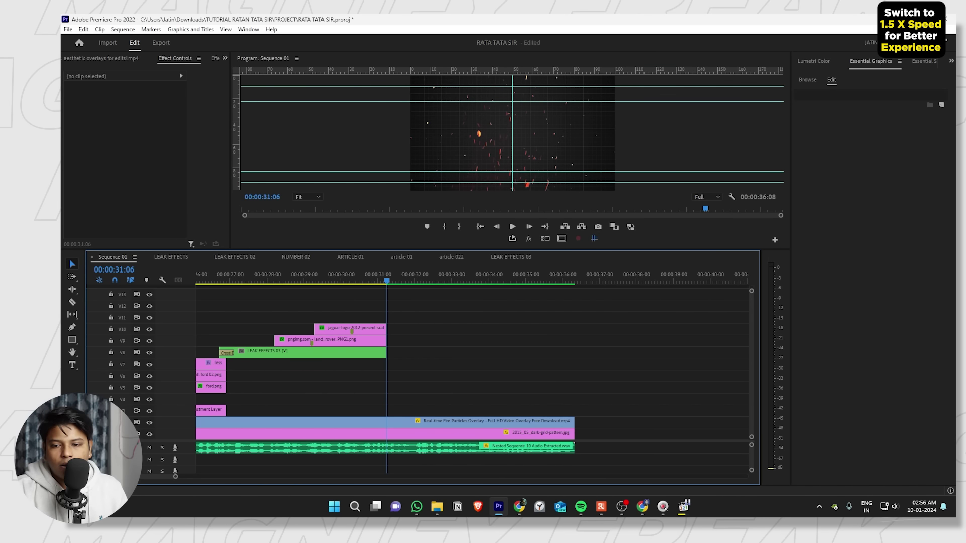
Bring WINNER.png from File Explorer onto V8 at 00:00:31:06, directly after LEAK EFFECTS 03, and preview the cut.
key("super+e")
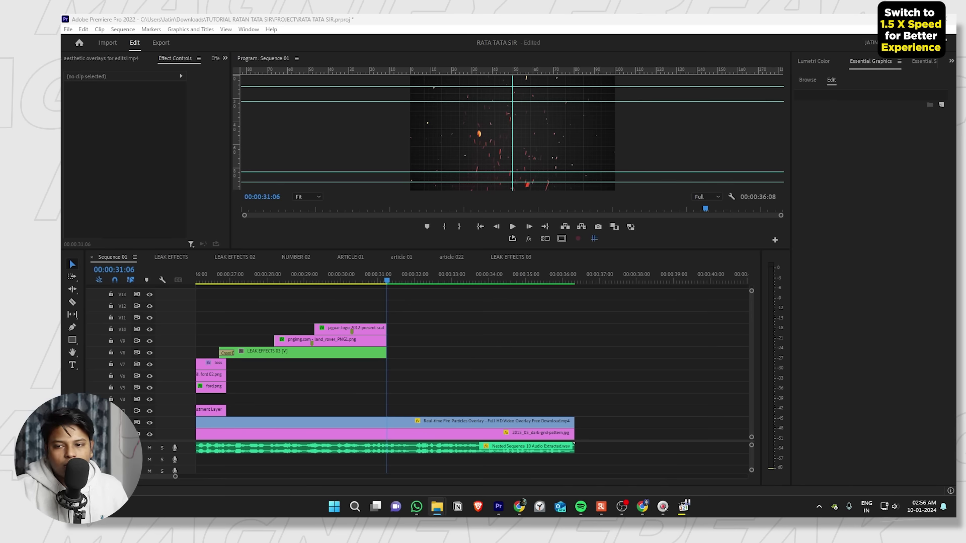
left_click_drag(965, 272, 434, 358)
scroll(484, 272, "up", 3)
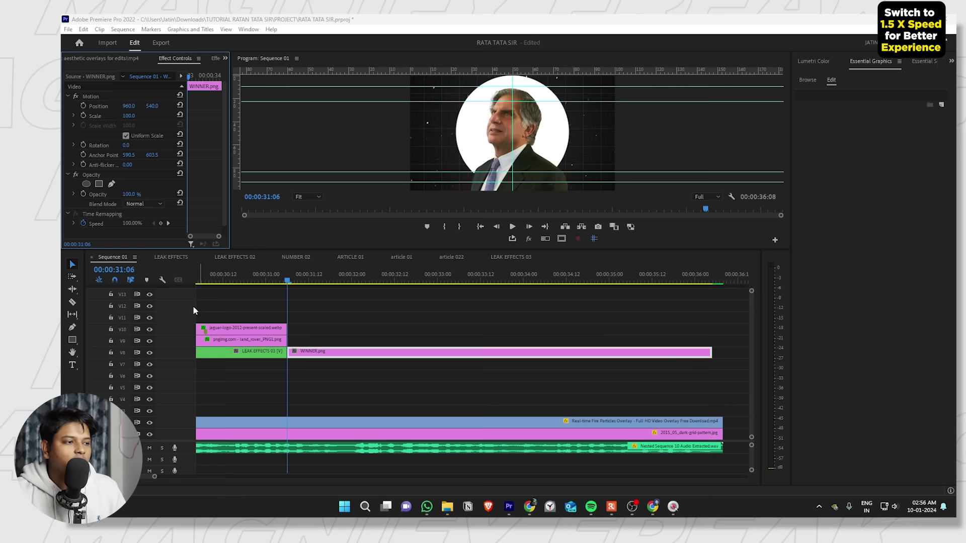
left_click(249, 281)
key("space")
scroll(274, 282, "up", 2)
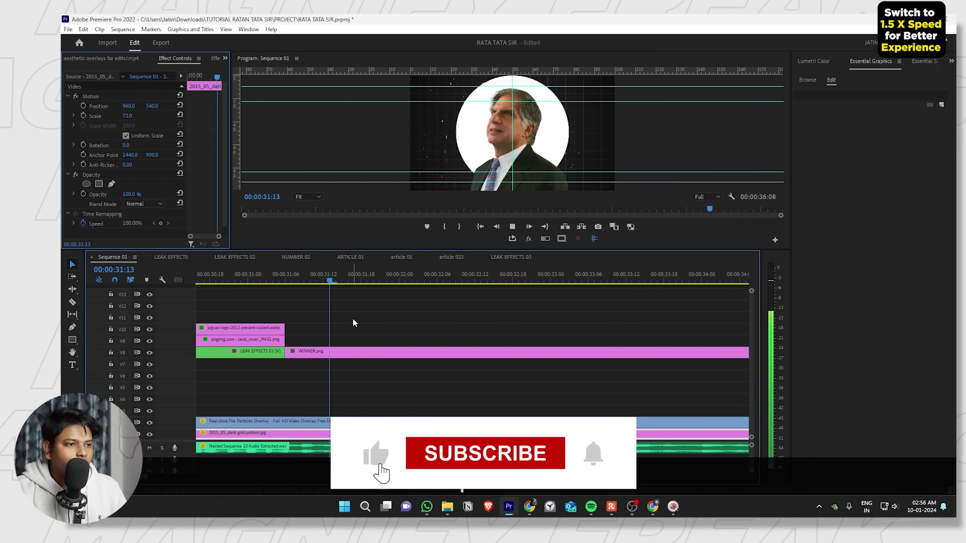
key("space")
Add a text layer reading "winner" on V9 at 00:00:31:22, above WINNER.png.
left_click(395, 352)
key("ctrl+t")
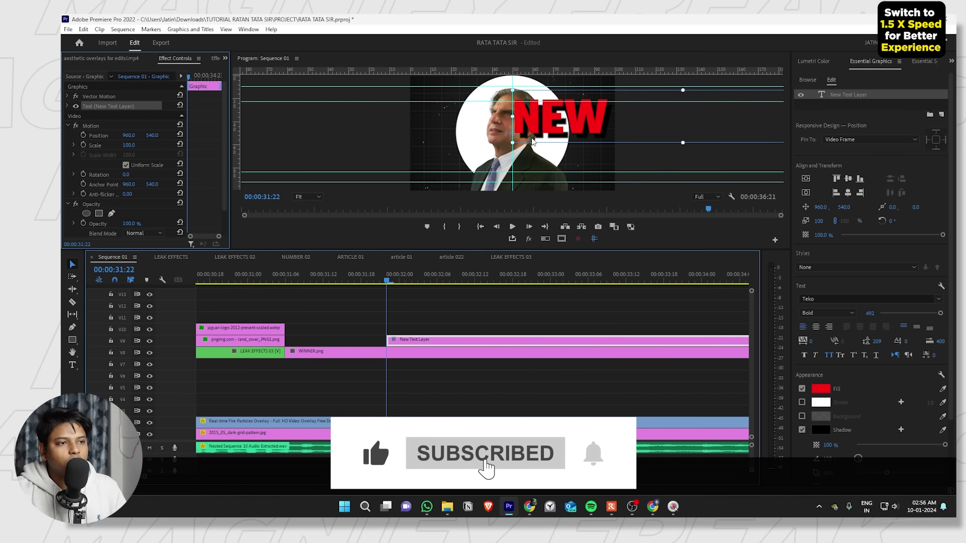
key("BackSpace")
type("wineer")
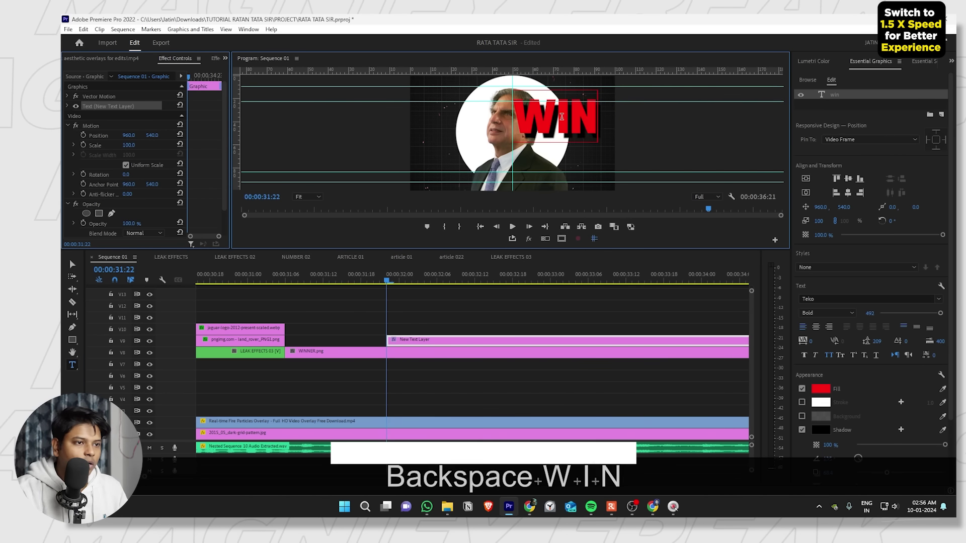
key("BackSpace")
key("BackSpace")
key("BackSpace")
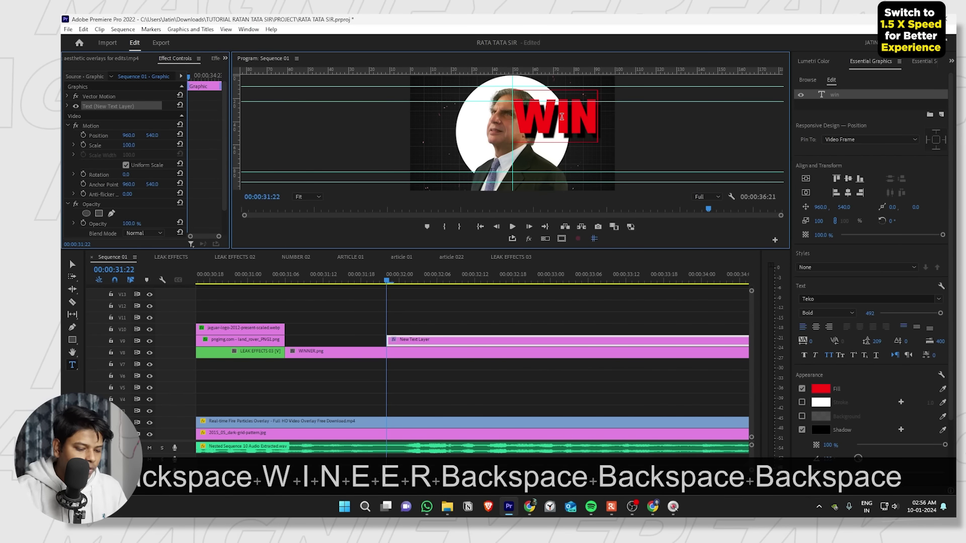
type("ner")
key("ctrl+a")
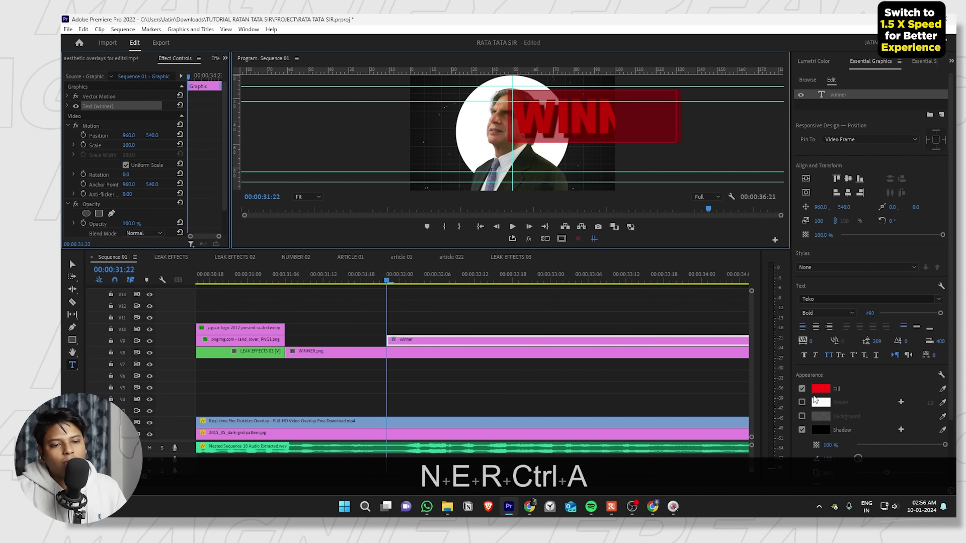
Set the WINNER text's fill colour to bright green with hex value FF00.
left_click(819, 390)
left_click_drag(574, 324, 538, 323)
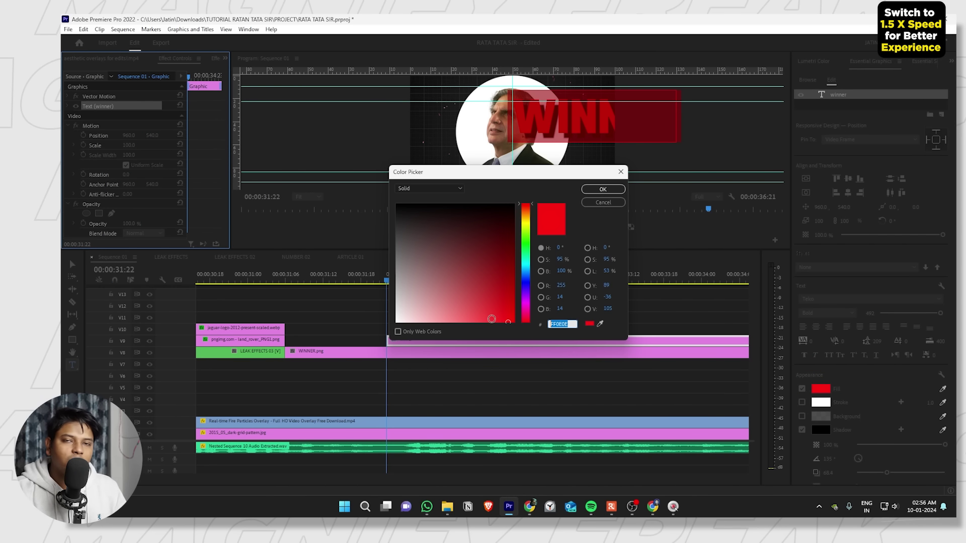
type("FF00")
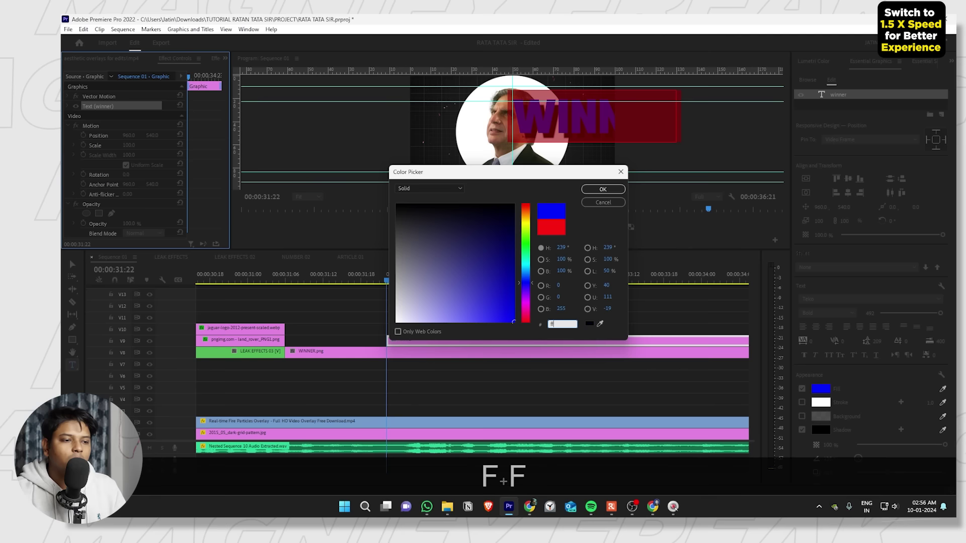
key("Return")
key("Escape")
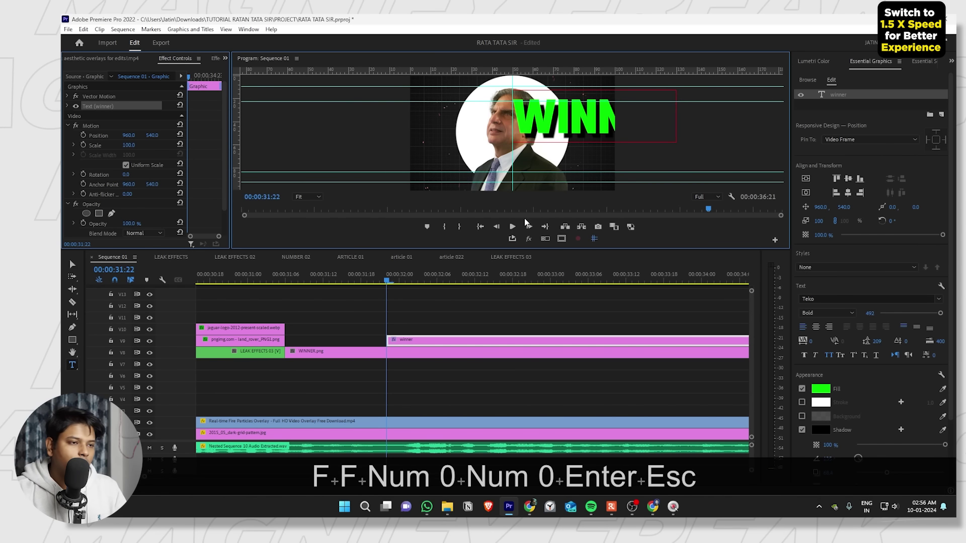
Centre the WINNER text horizontally in the frame, at position 192.0, 697.9.
key("v")
left_click_drag(661, 132, 577, 132)
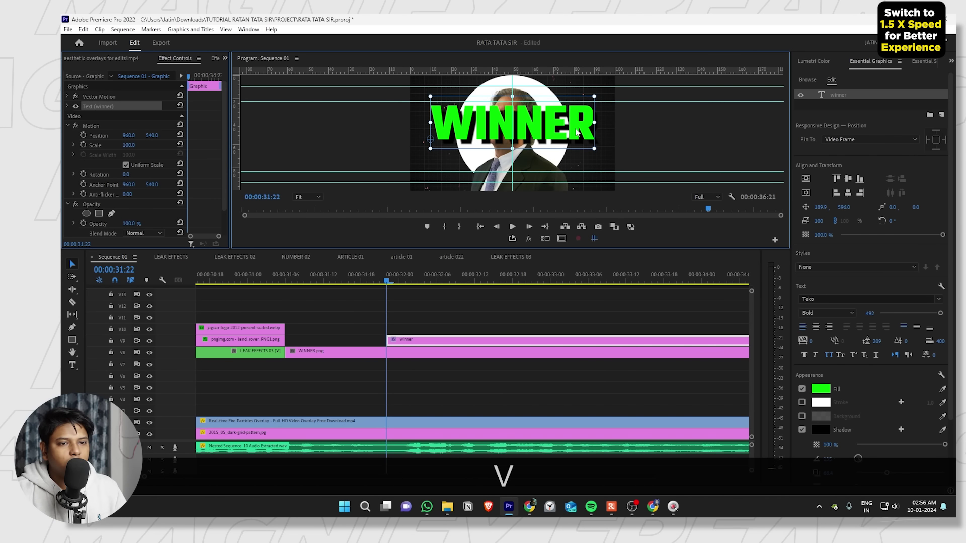
left_click(847, 178)
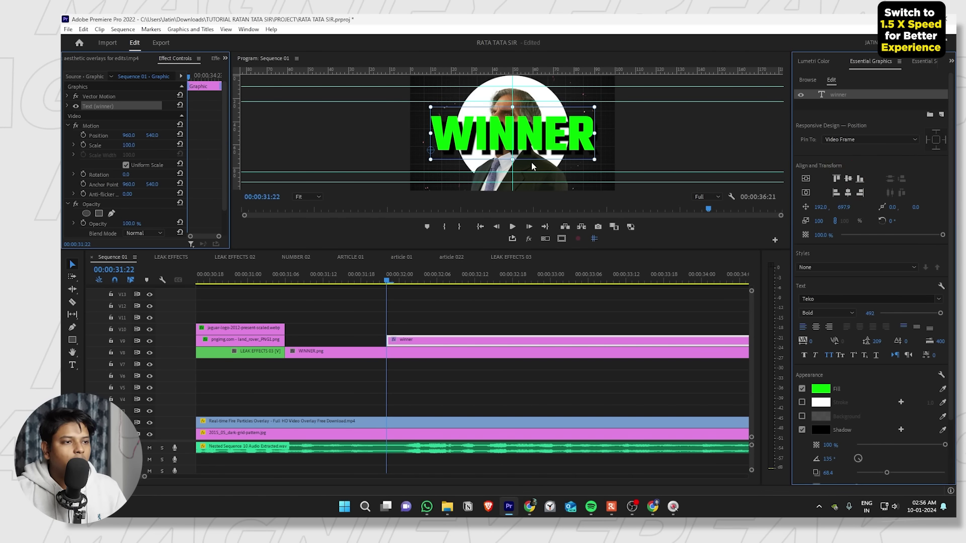
key("ctrl+z")
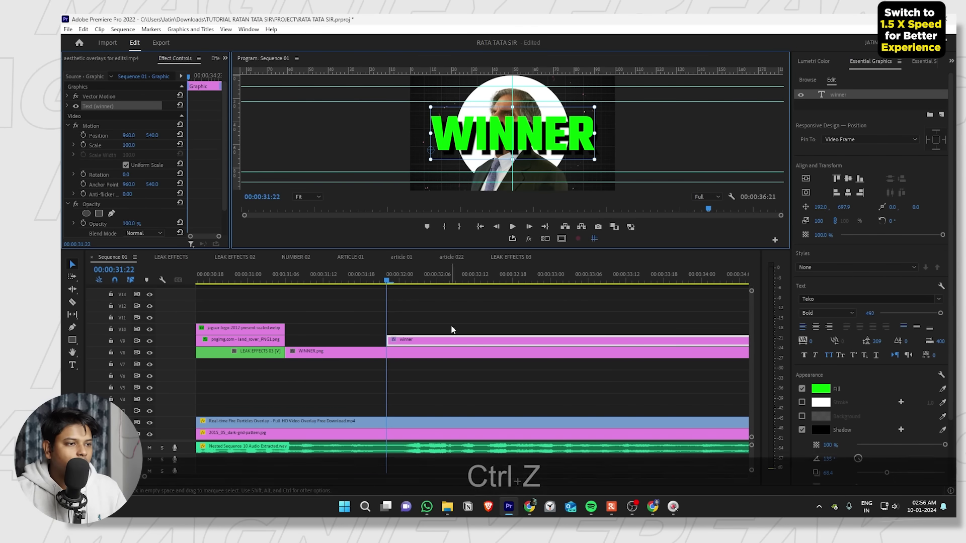
Move the WINNER text clip to V7 beneath WINNER.png, starting at 00:00:31:06, and enlarge the text to 108% scale.
left_click_drag(410, 342, 308, 363)
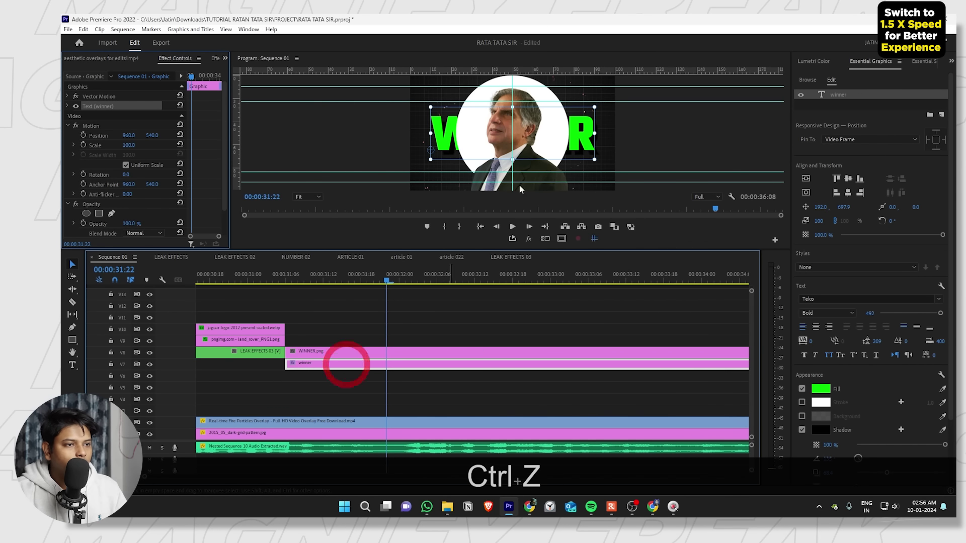
left_click_drag(596, 136, 602, 135)
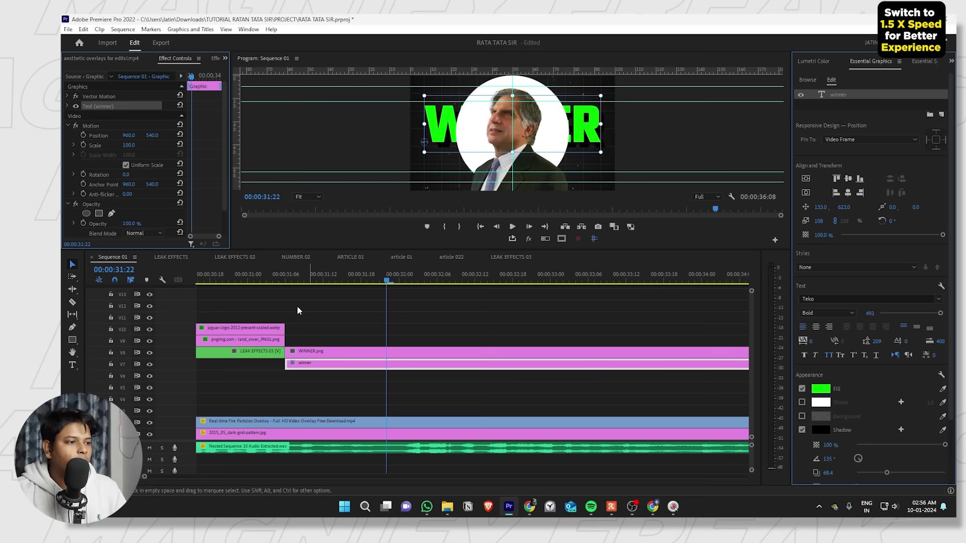
Play the closing scene and trim the winner text clip on V7 to end at 00:00:33:02.
left_click(265, 276)
key("space")
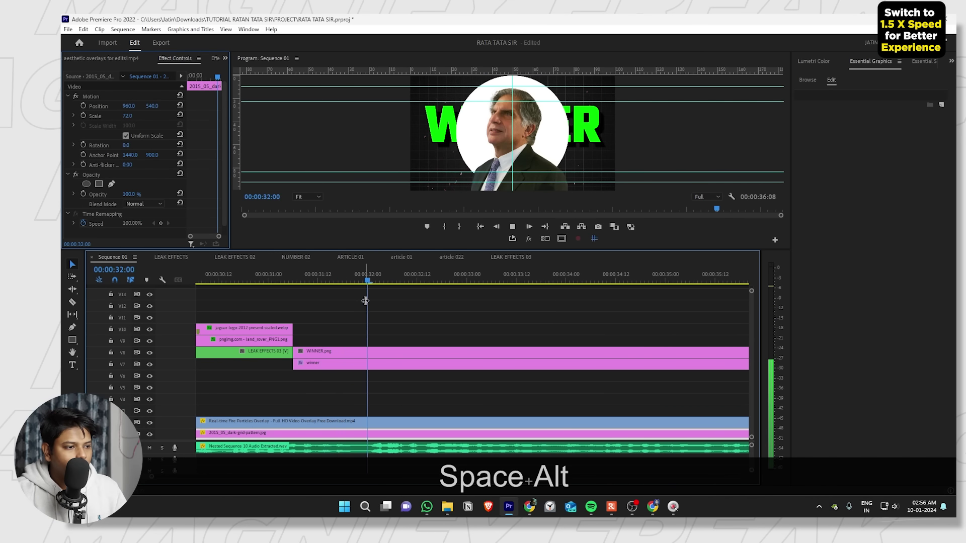
scroll(397, 322, "up", 3)
key("alt+space")
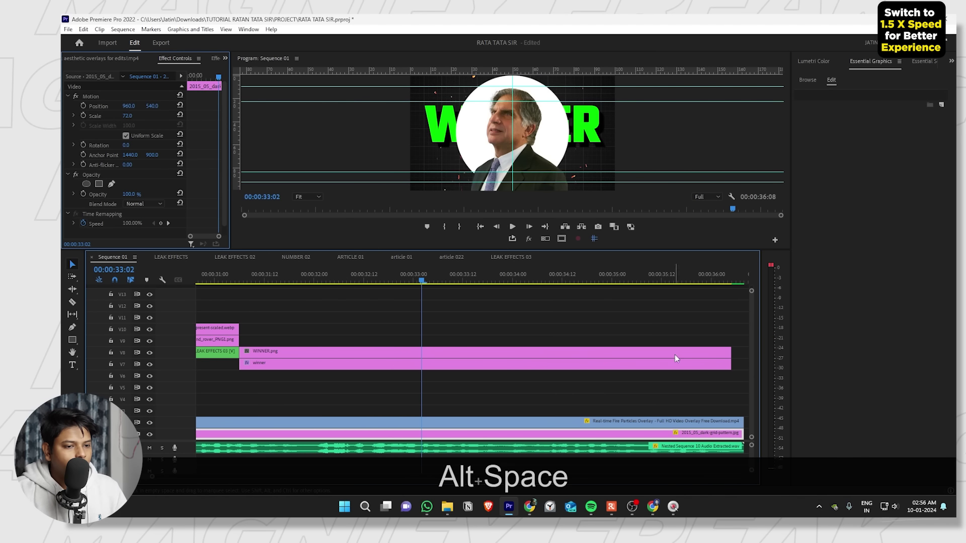
left_click(742, 348)
left_click_drag(730, 364, 422, 367)
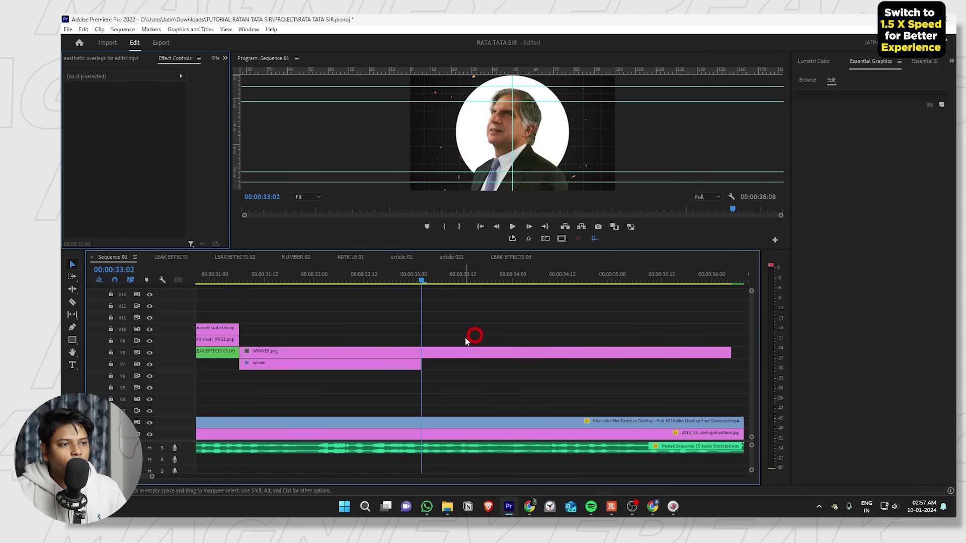
Place Flag_of_India.svg.webp on V7 at 00:00:33:02, right after the winner text, and cut off the excess beyond the end of WINNER.png.
left_click(417, 352)
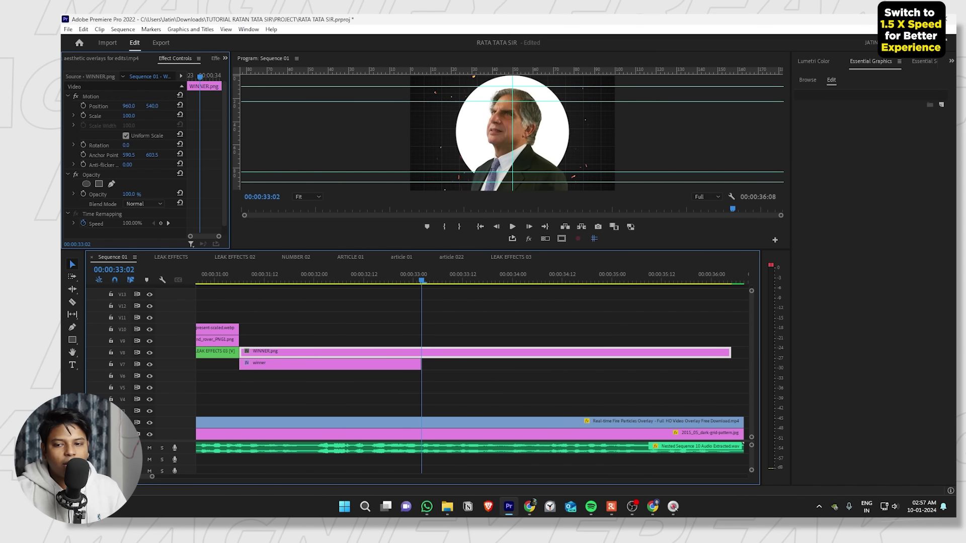
left_click_drag(956, 353, 425, 370)
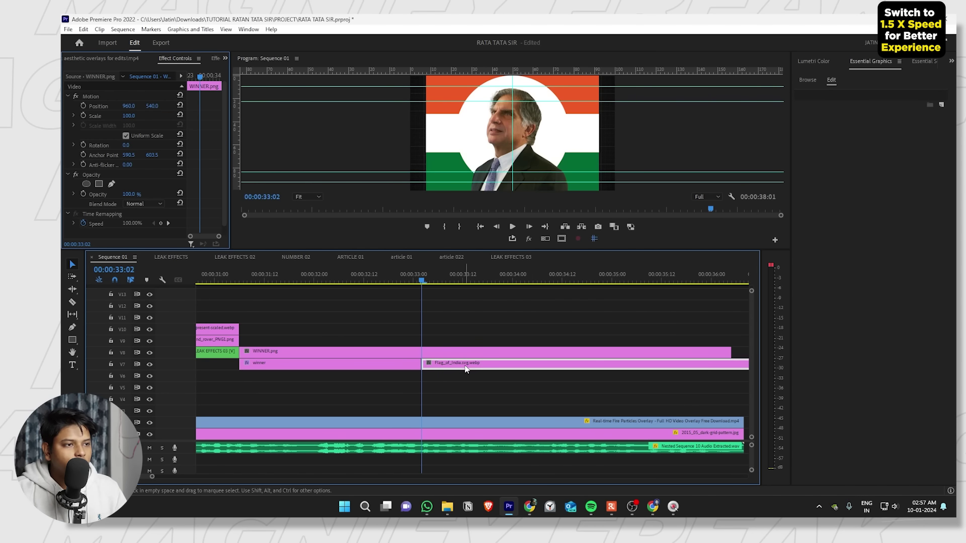
scroll(621, 347, "down", 3)
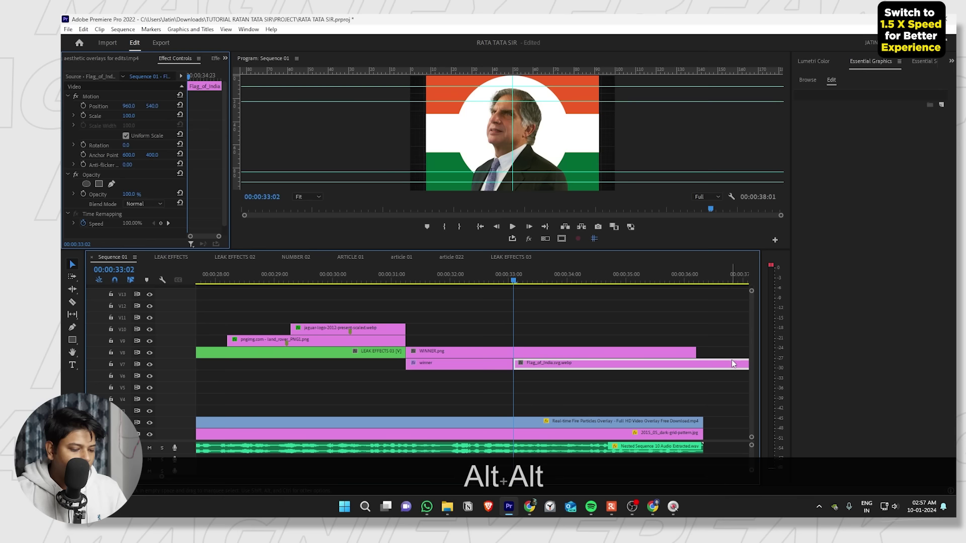
key("c")
left_click(696, 363)
key("v")
left_click(720, 366)
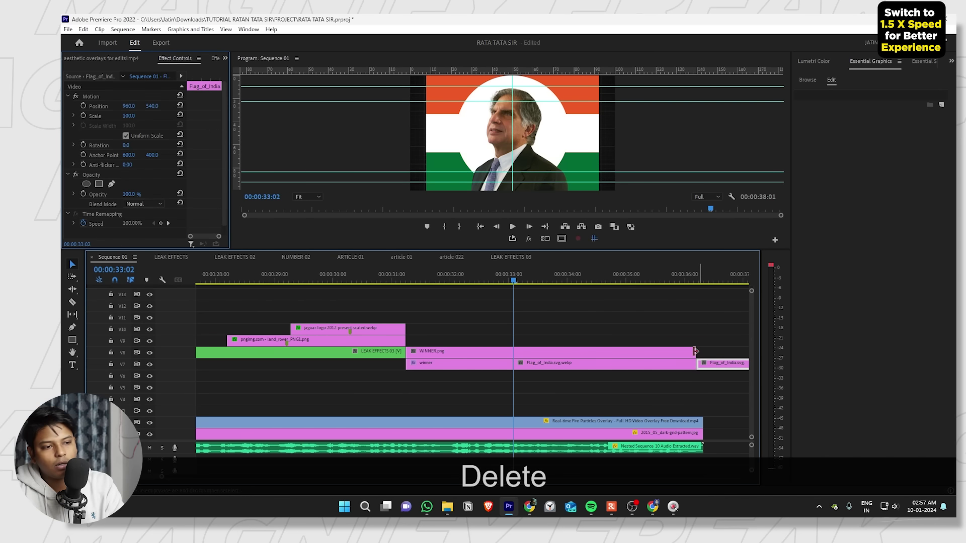
key("Delete")
Scale the Indian flag clip to 132% so it fills the frame width.
left_click(569, 364)
key("shift+5")
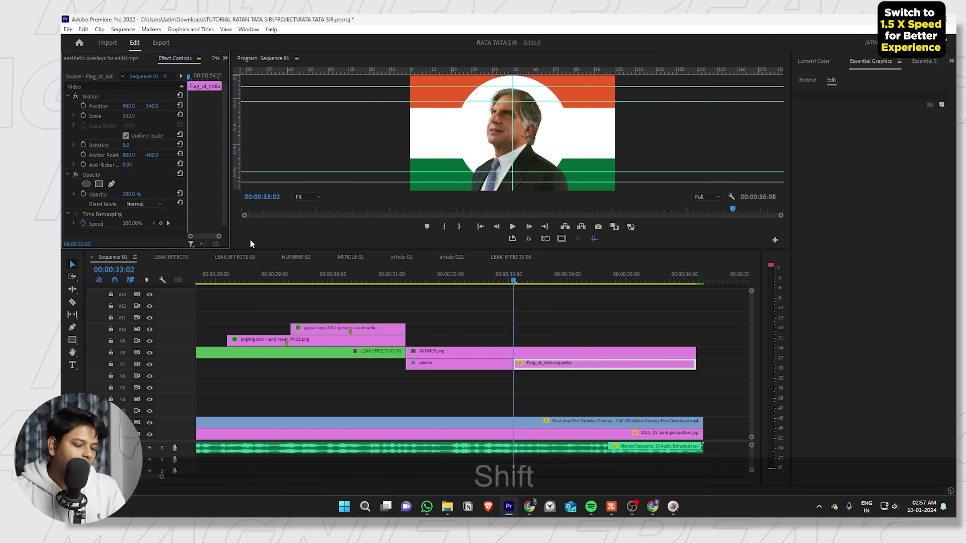
Find the Wave Warp distort effect, apply it to the Indian flag clip on V7, and check the flag at 00:00:33:20.
key("shift+7")
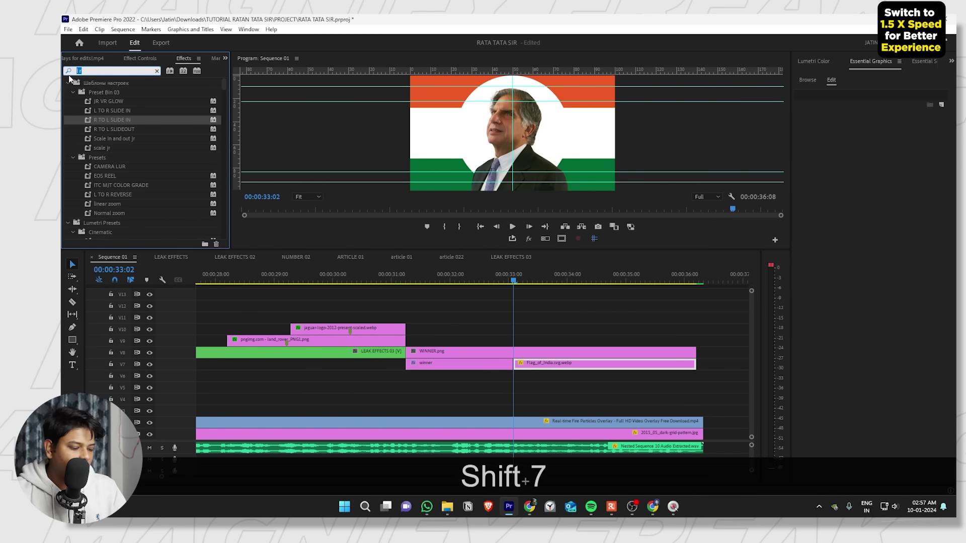
type("wave")
scroll(137, 200, "down", 3)
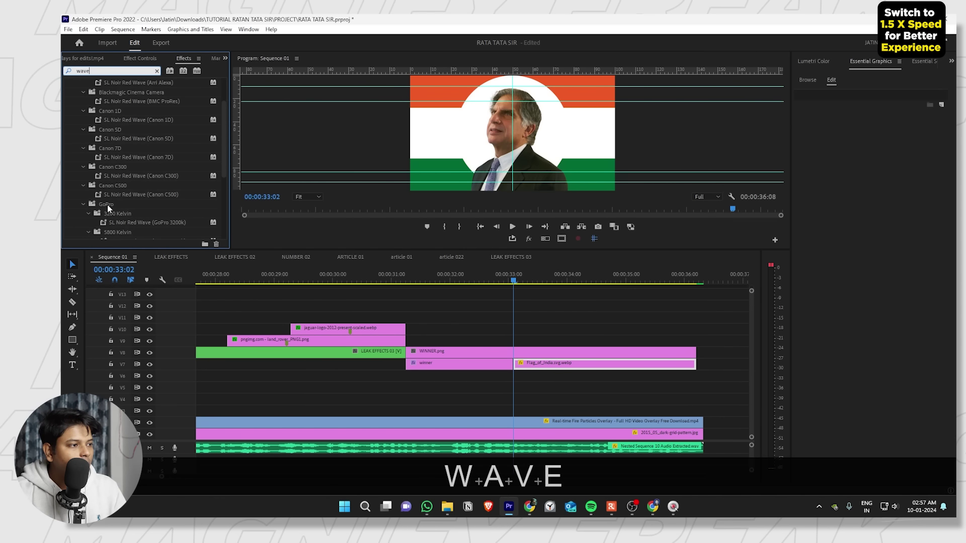
scroll(107, 205, "up", 3)
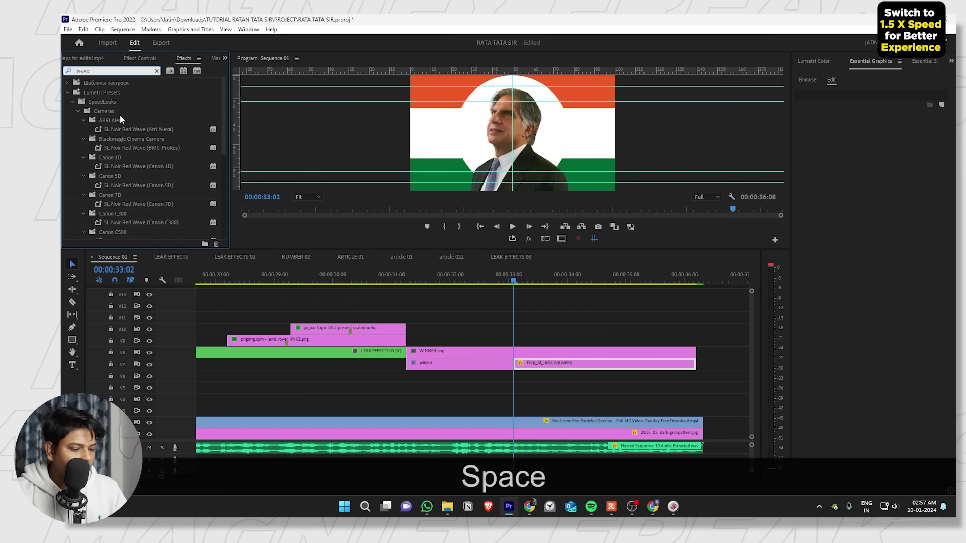
type("wra")
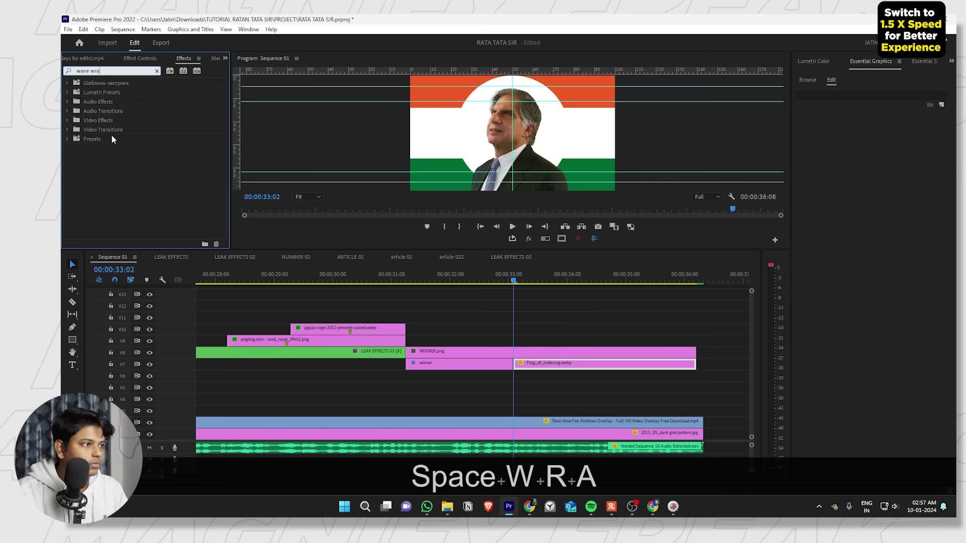
key("BackSpace")
key("BackSpace")
type("e")
key("BackSpace")
key("BackSpace")
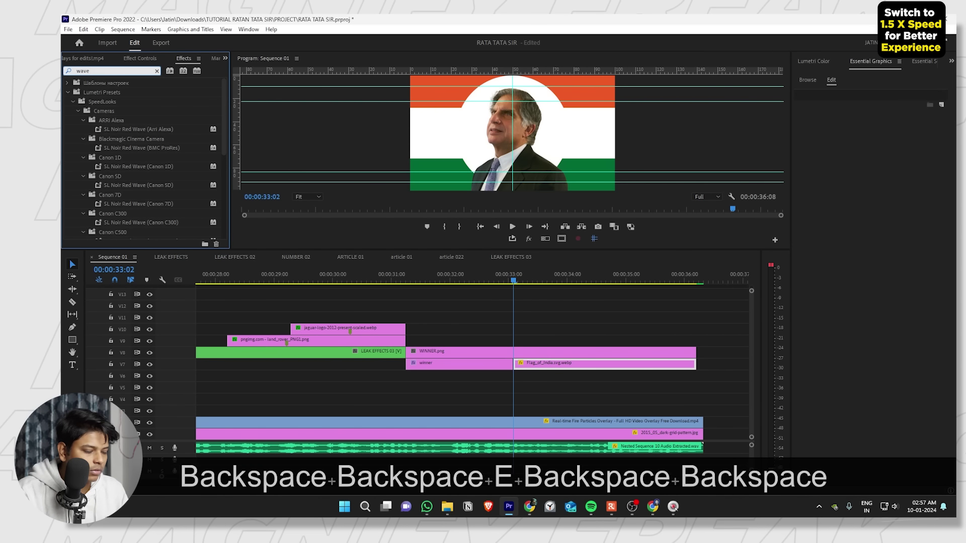
key("BackSpace")
key("BackSpace")
key("BackSpace")
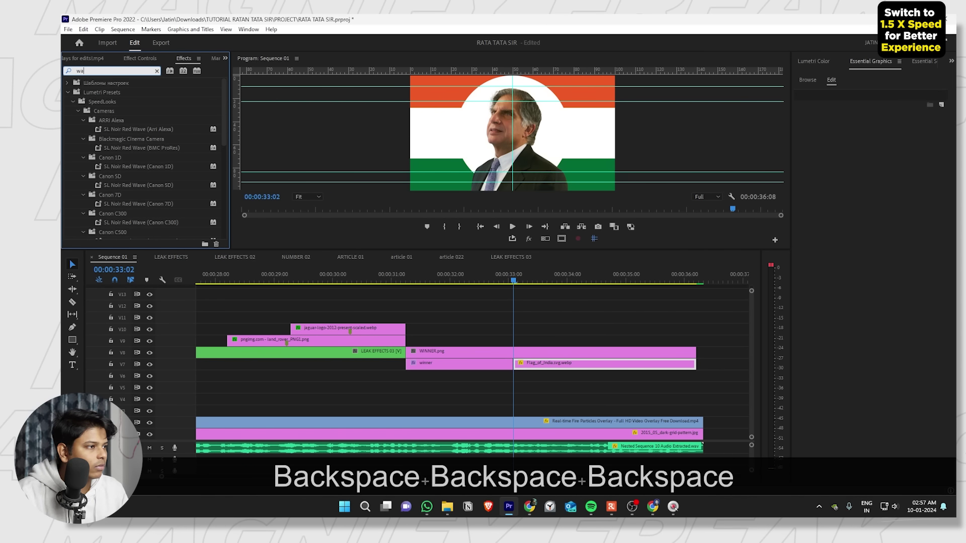
scroll(117, 169, "down", 5)
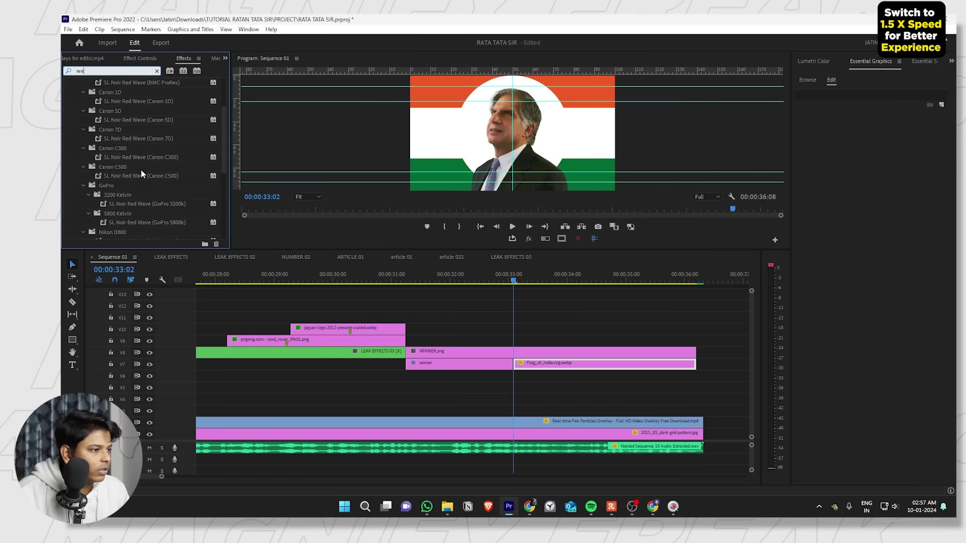
scroll(148, 170, "down", 3)
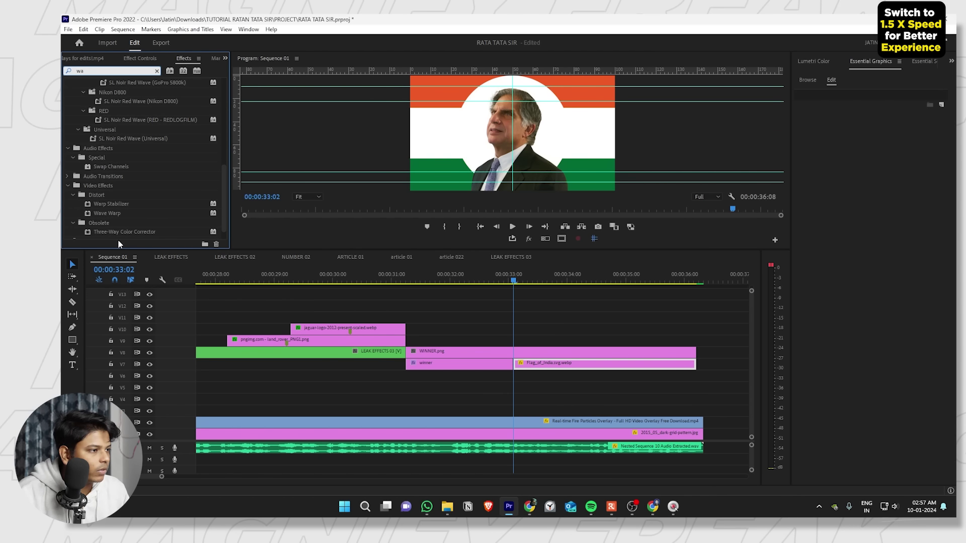
mouse_move(118, 214)
left_mouse_down()
mouse_move(534, 335)
mouse_move(535, 364)
left_mouse_up()
left_click(558, 279)
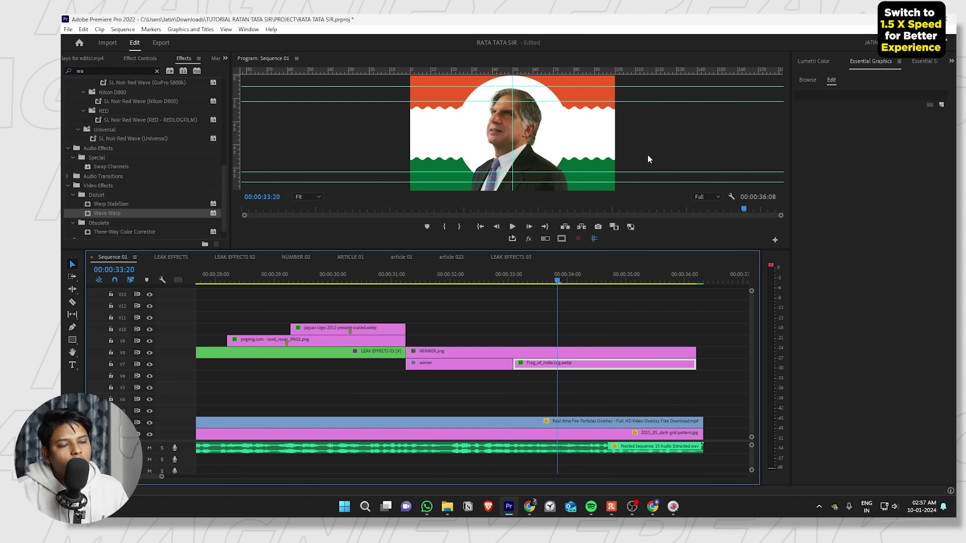
left_click(601, 120)
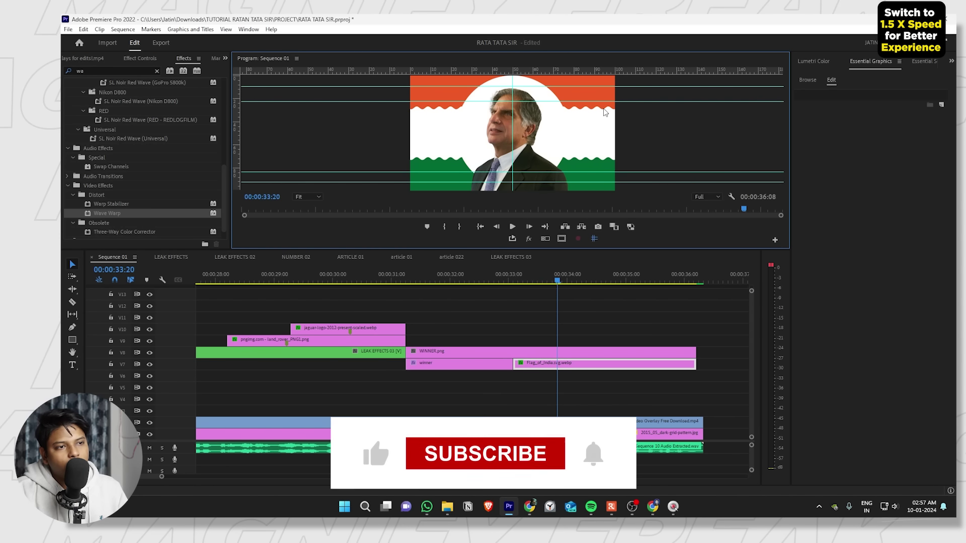
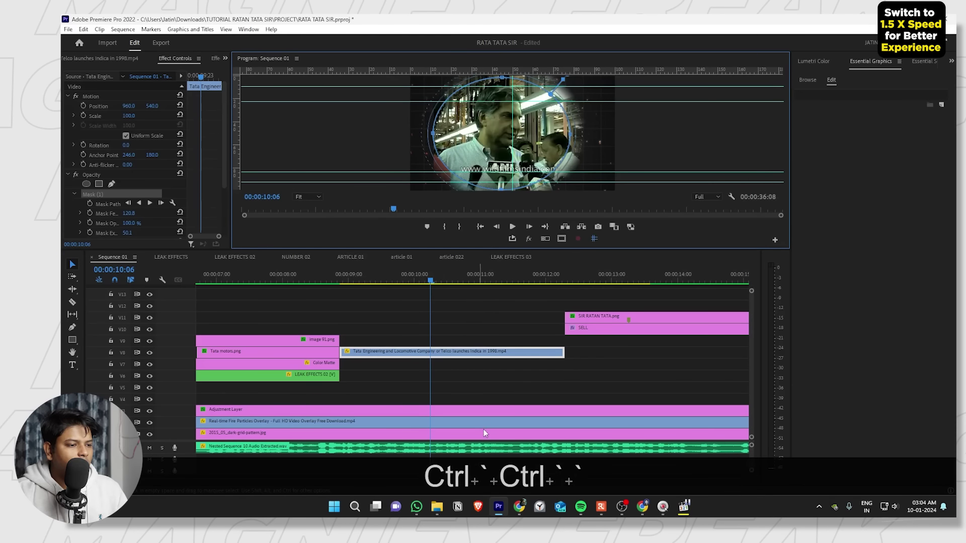
Play the Tata Engineering footage on V8 up to 00:00:12:01 and examine how its opacity mask frames the picture.
left_click(472, 327)
key("space")
scroll(492, 306, "up", 2)
key("space")
key("space")
key("space")
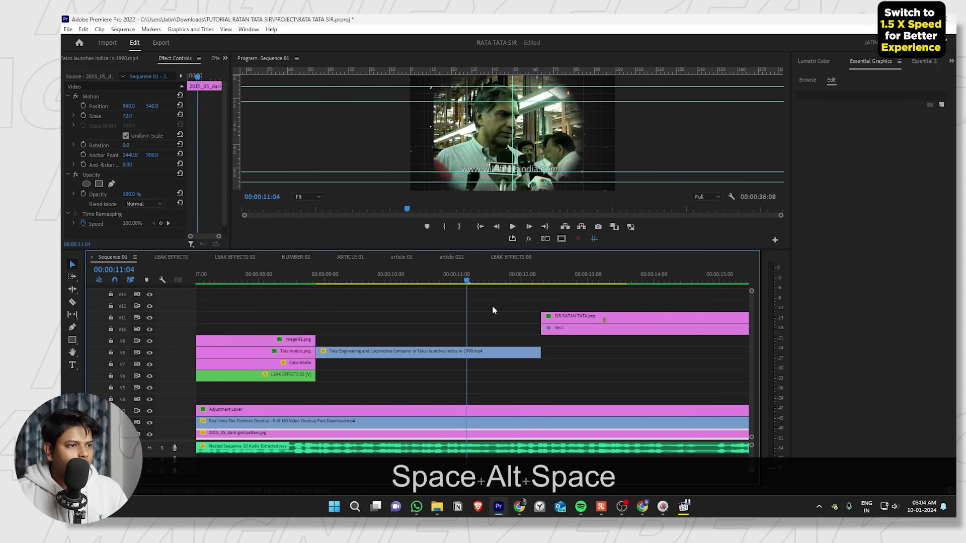
left_click(92, 175)
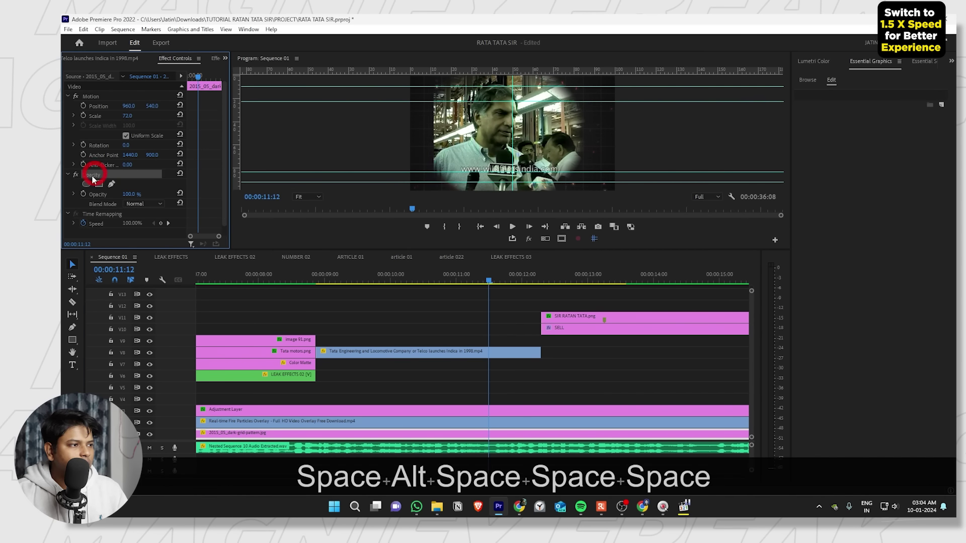
left_click(422, 352)
left_click(103, 191)
key("space")
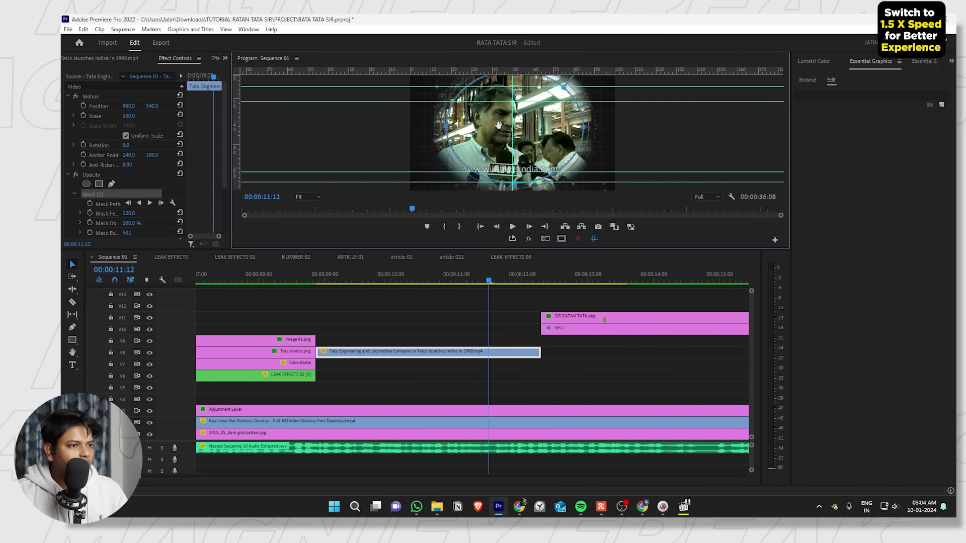
key("space")
scroll(505, 279, "down", 6)
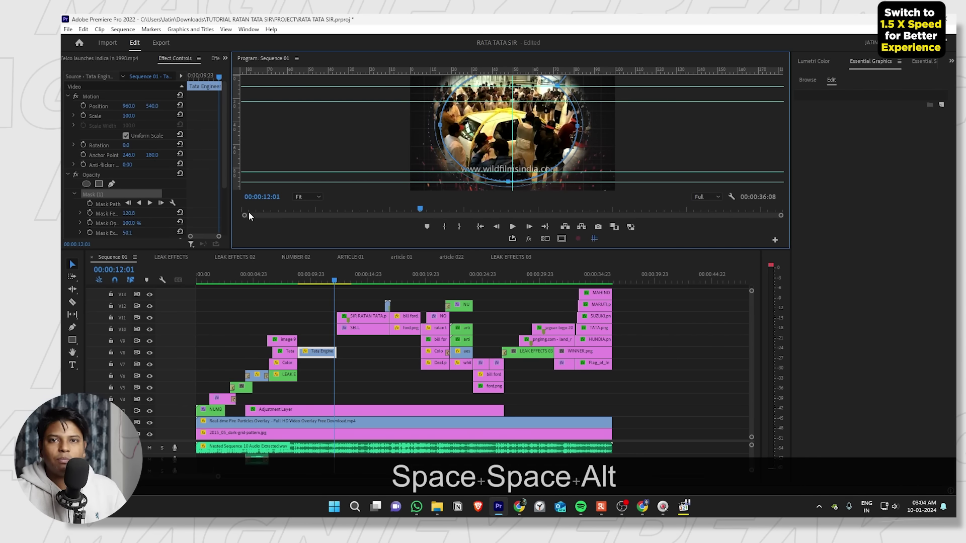
key("ctrl+grave")
key("ctrl+grave")
Create a new adjustment layer in the project with the default settings.
key("shift+1")
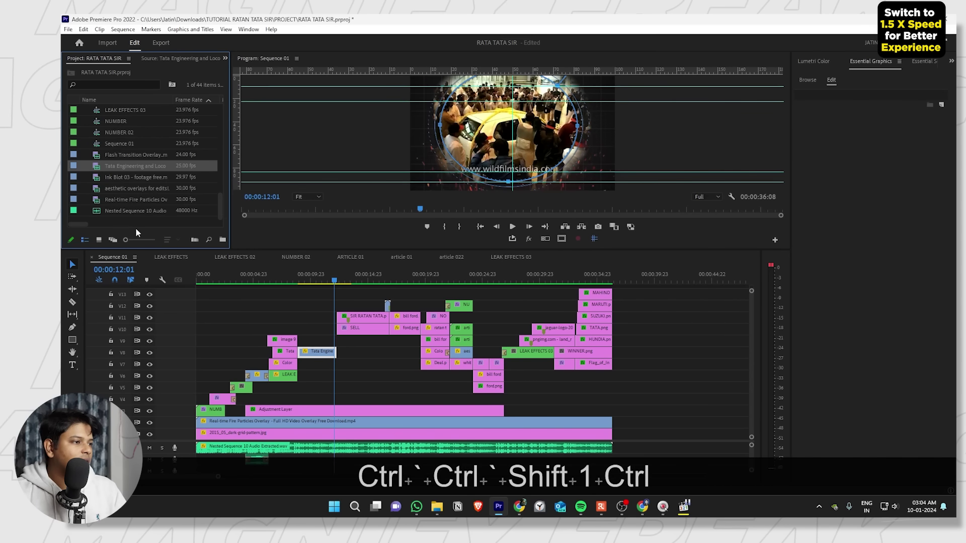
scroll(130, 188, "up", 4)
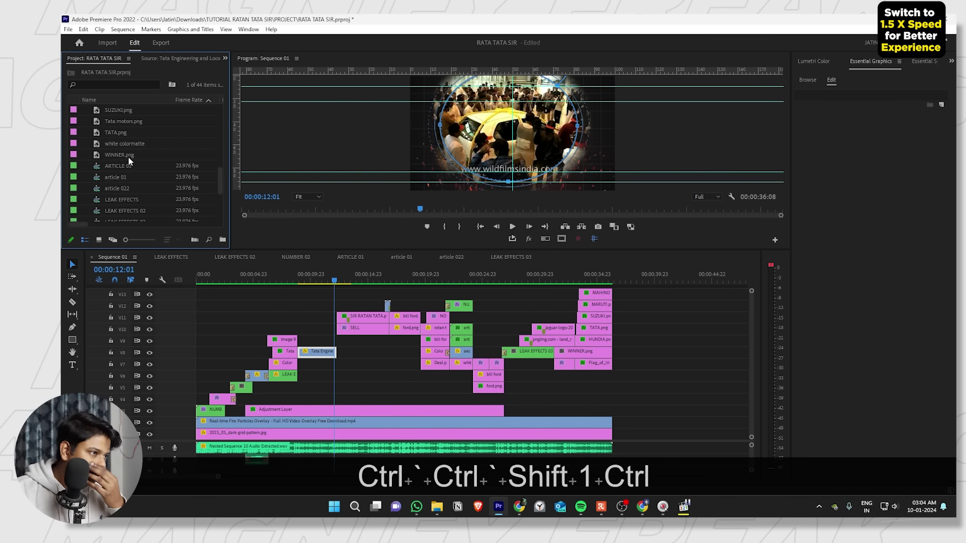
scroll(122, 131, "up", 10)
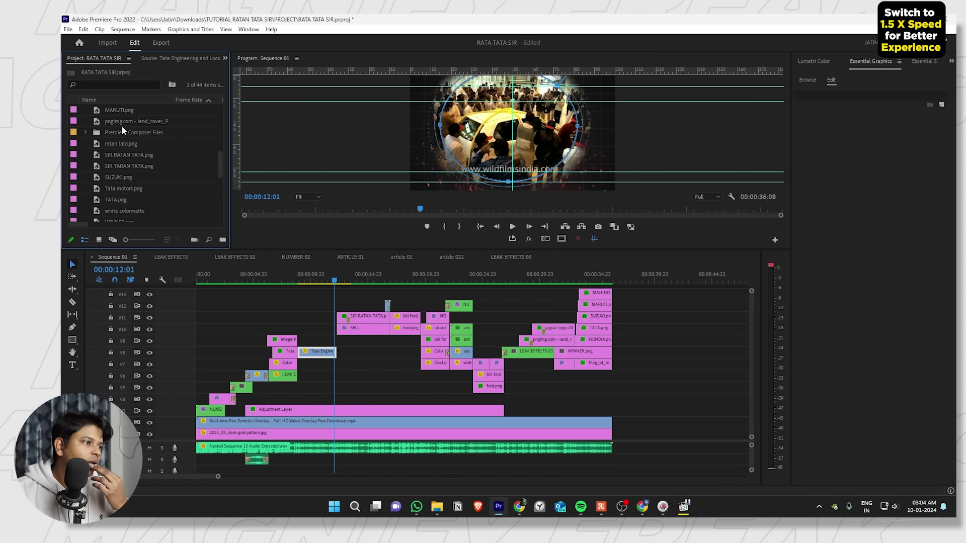
key("grave")
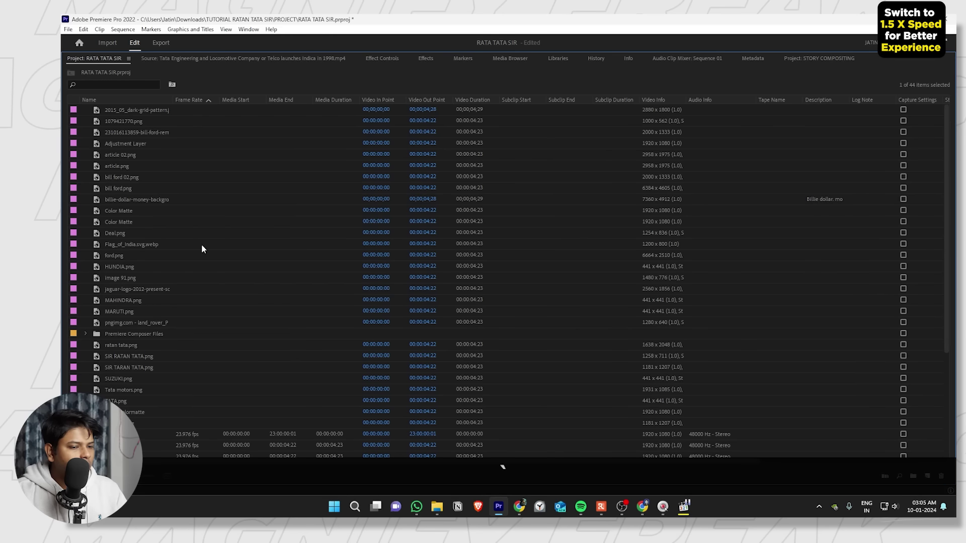
left_click(925, 474)
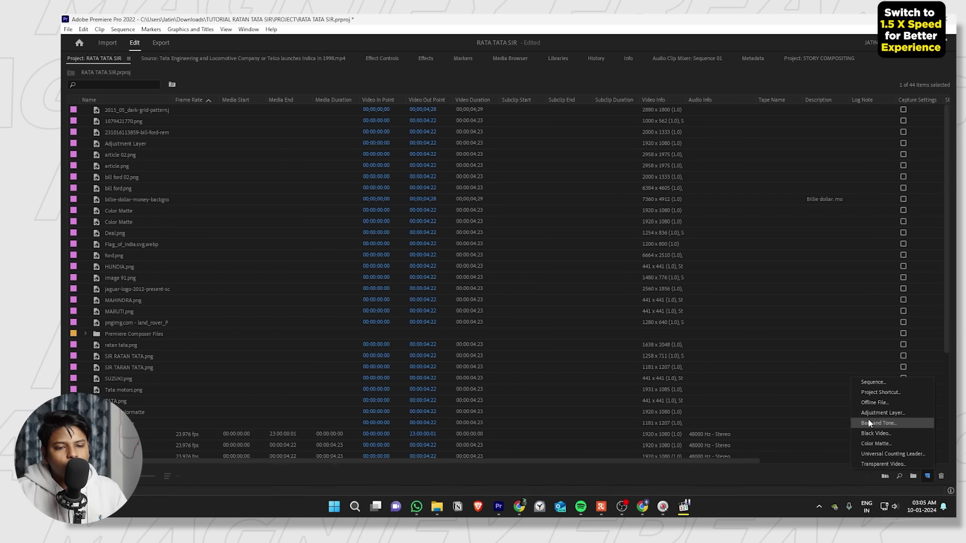
left_click(888, 420)
key("Return")
key("grave")
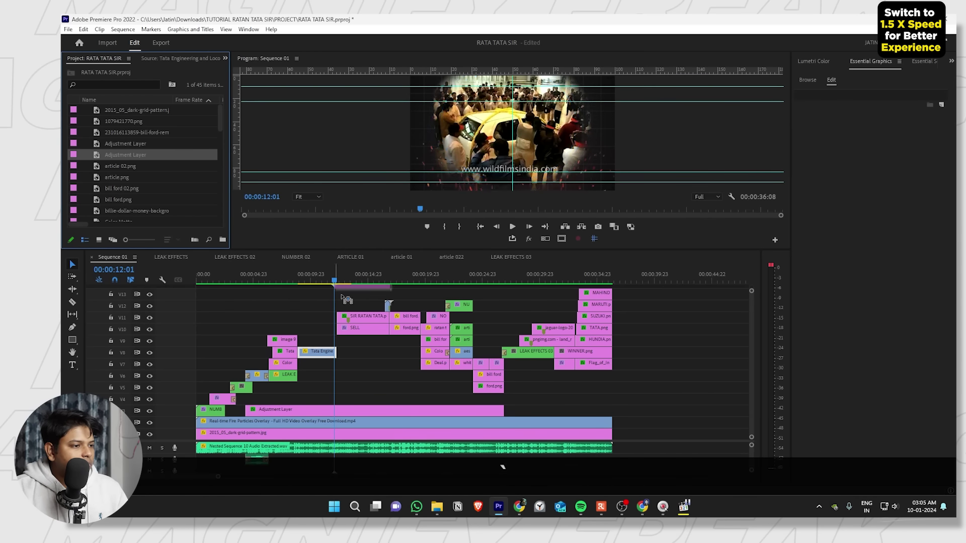
Place the new adjustment layer on V14 above all clips and extend it over the whole sequence, to a duration of 00:00:36:08.
left_click_drag(348, 300, 593, 250)
key("grave")
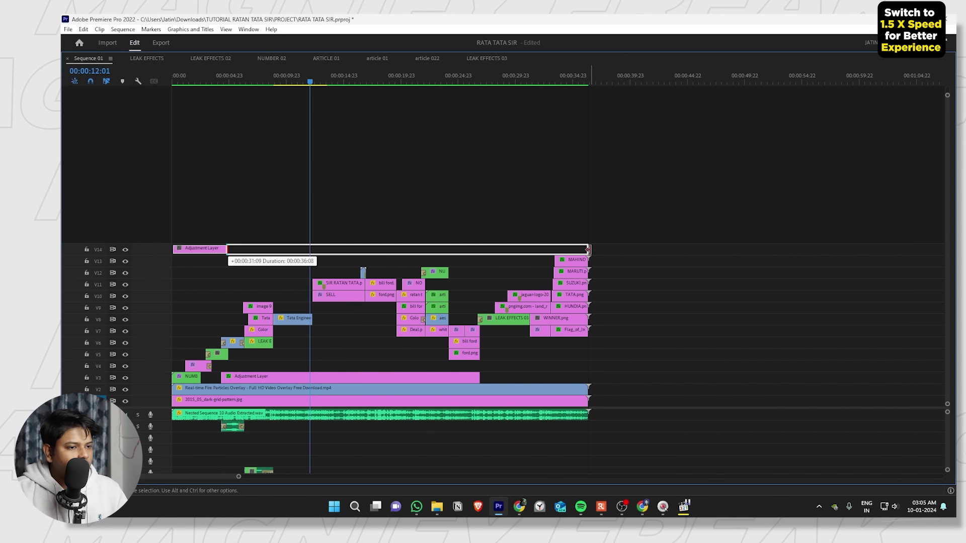
key("shift+grave")
Search the effects for "cine", apply the CINEMA CROP preset to the V14 adjustment layer, and view the frame full screen.
key("shift+7")
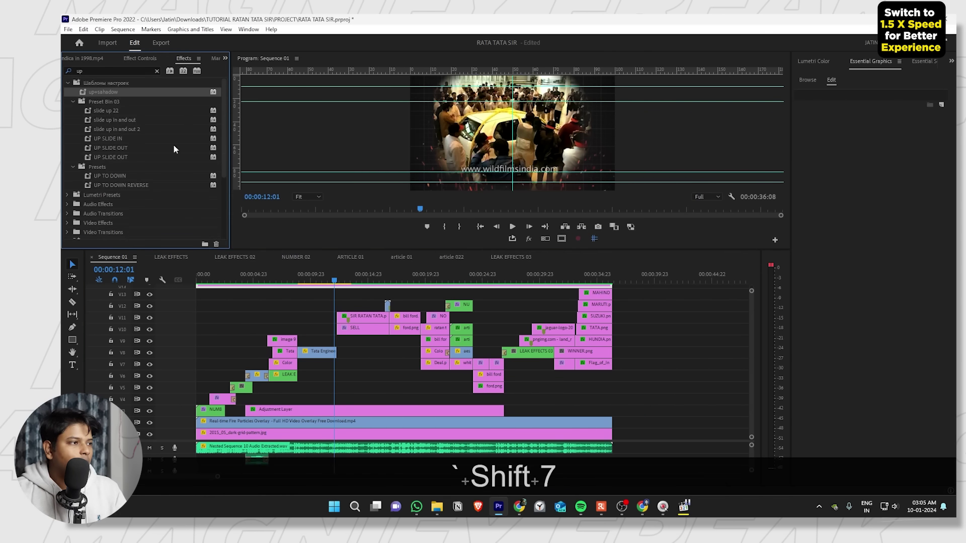
type("ci")
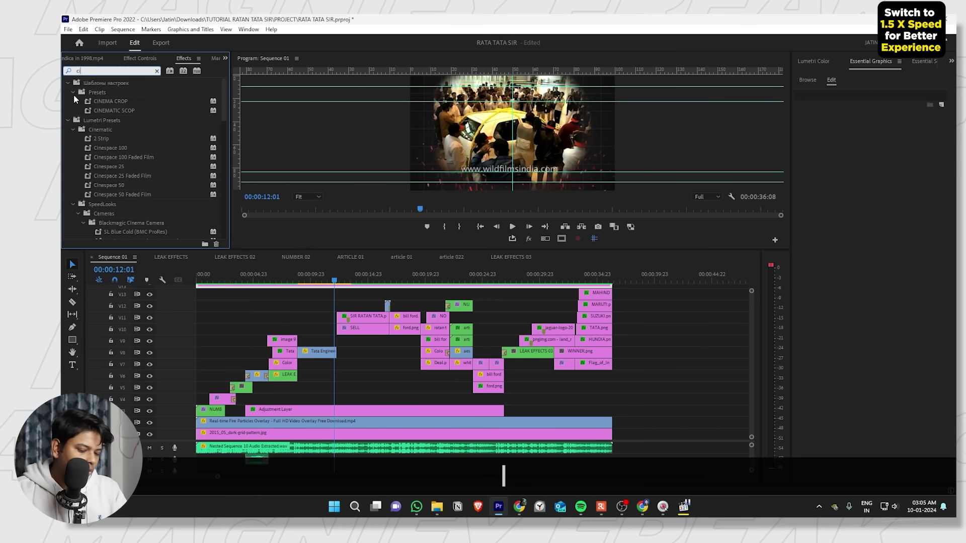
type("nemn")
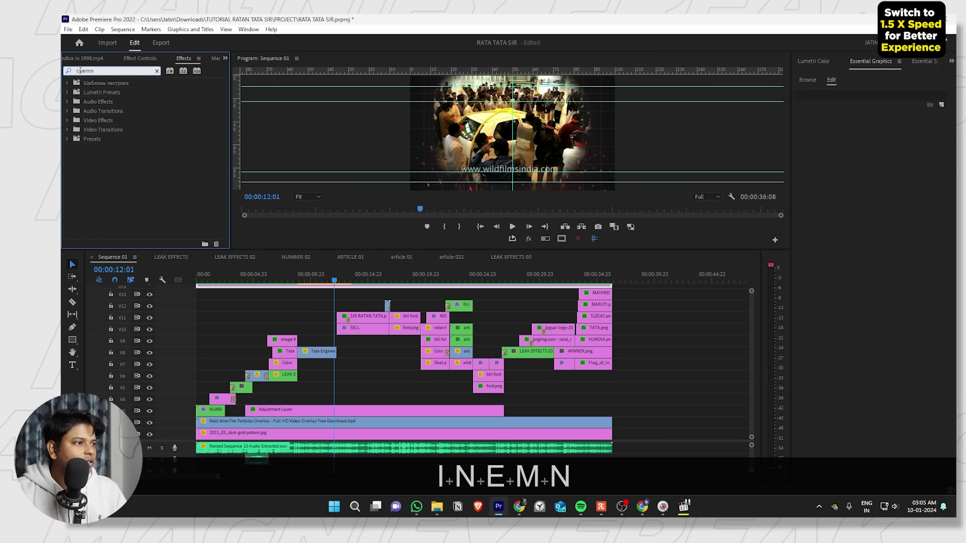
key("BackSpace")
key("BackSpace")
left_click_drag(108, 102, 303, 212)
left_click_drag(275, 292, 275, 291)
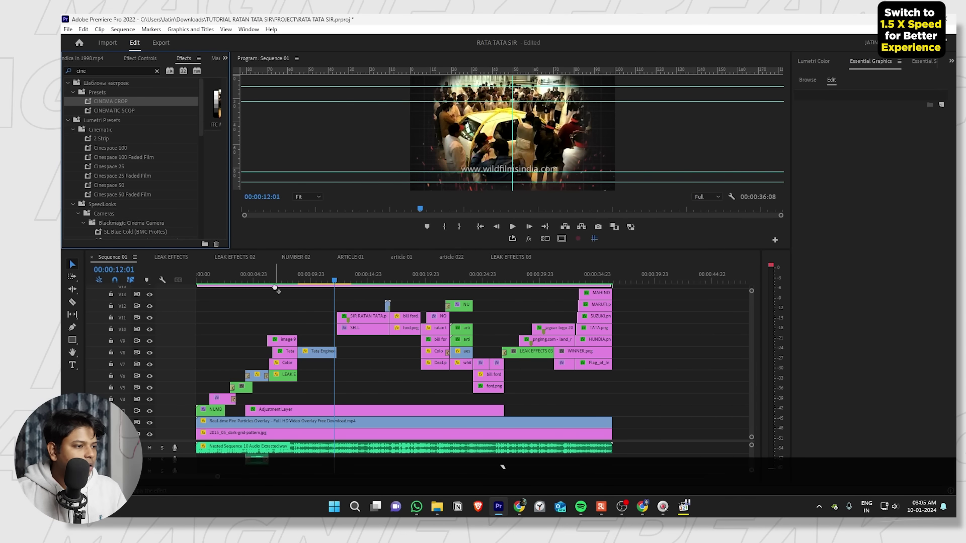
key("ctrl")
key("ctrl+grave")
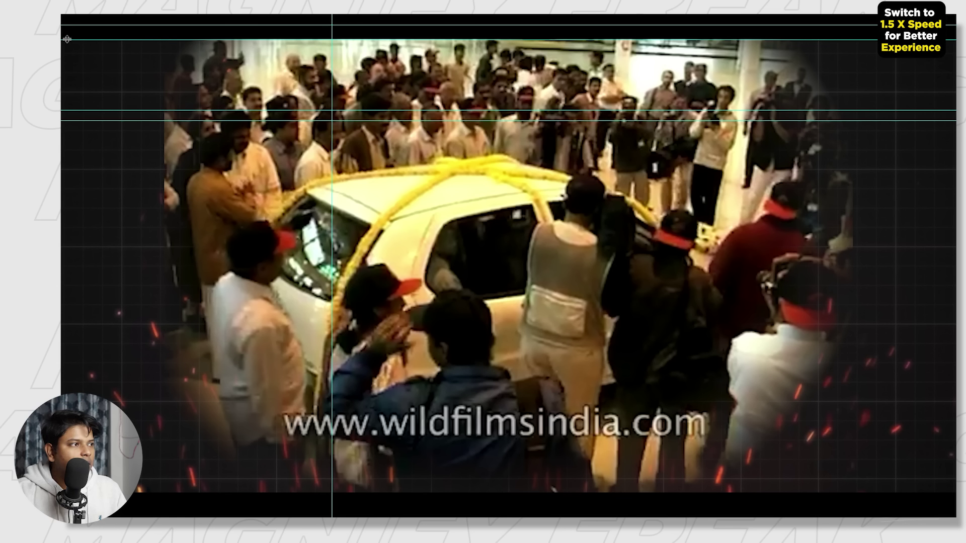
Examine the cinematic bars full screen at 00:00:18:22 on the Ford scene, and go to 00:00:02:04 in the yellow-circle portrait scene.
key("ctrl+grave")
left_click_drag(396, 271, 413, 275)
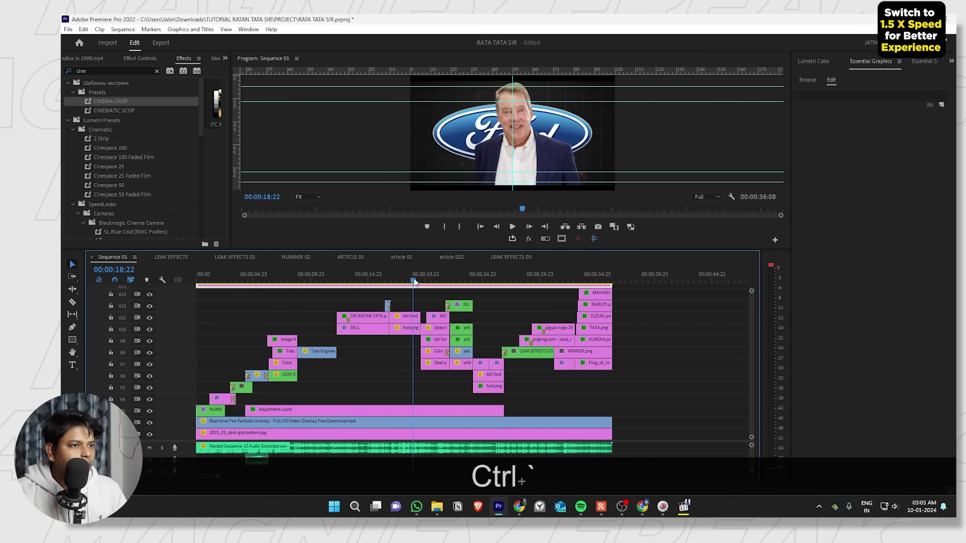
key("ctrl+grave")
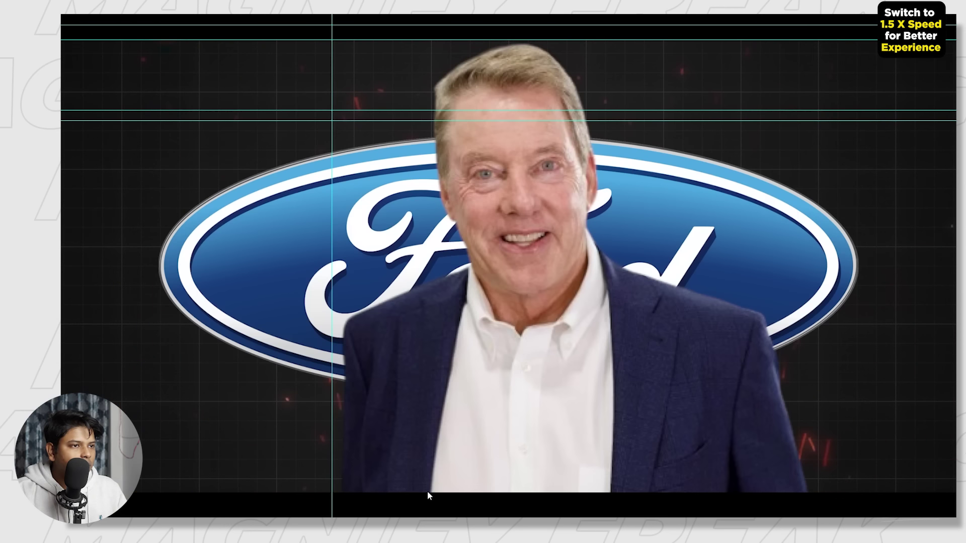
key("ctrl+grave")
left_click_drag(210, 277, 221, 280)
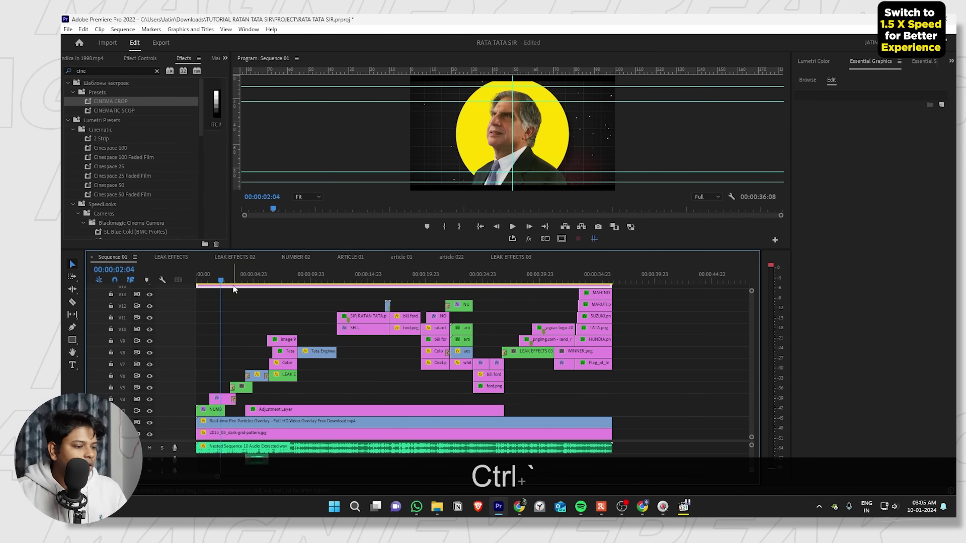
Add a Lumetri Color vignette to the V14 adjustment layer with amount -0.7, midpoint 5.5 and feather 12.7.
key("F3")
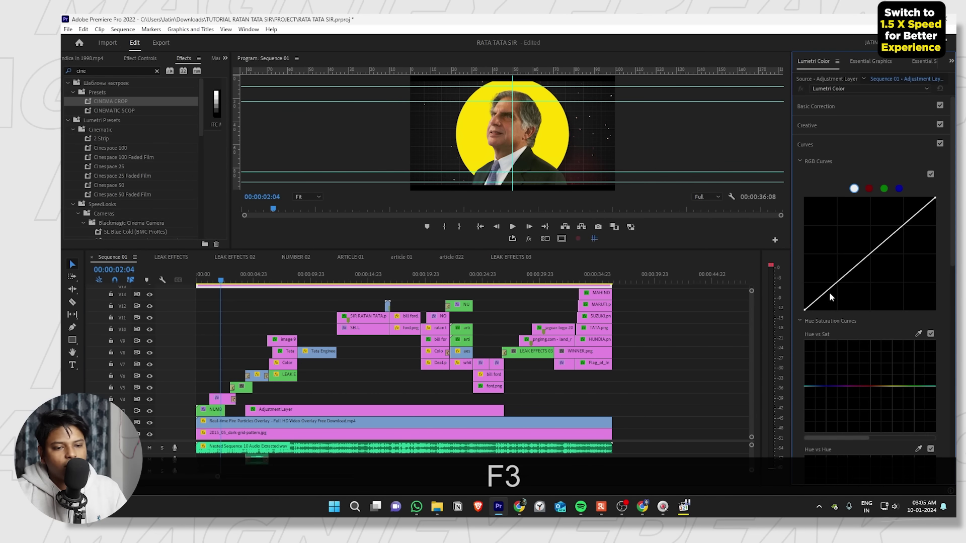
scroll(833, 298, "down", 10)
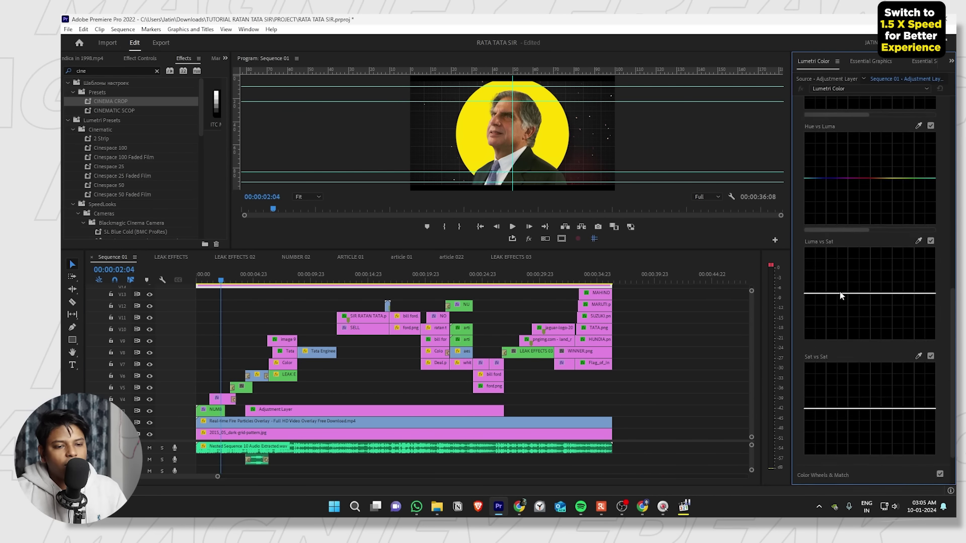
scroll(838, 296, "down", 2)
left_click(815, 456)
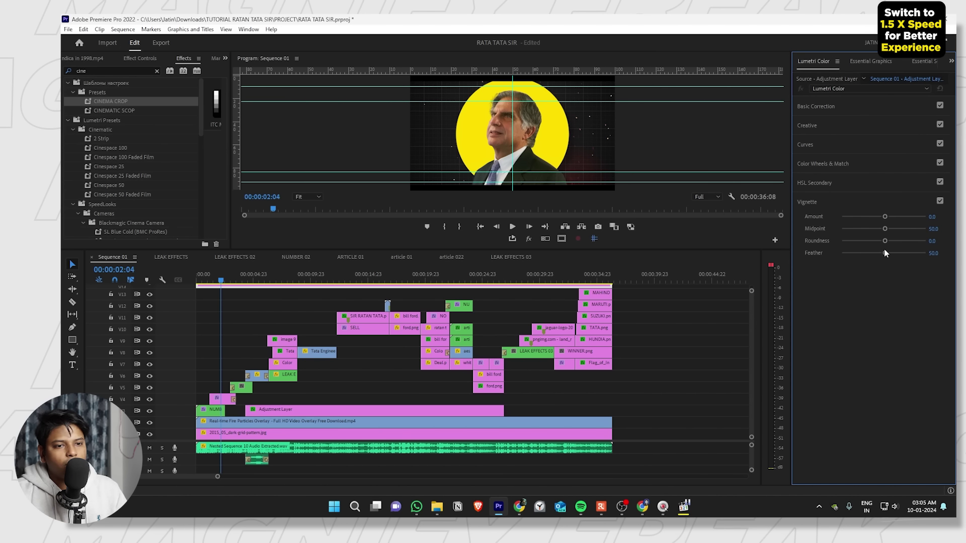
left_click_drag(884, 252, 855, 247)
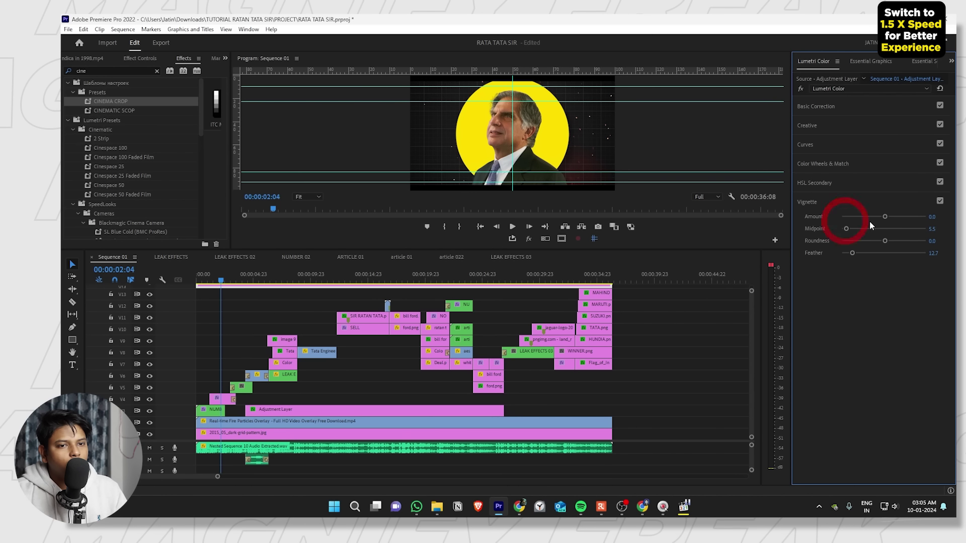
left_click_drag(880, 220, 867, 219)
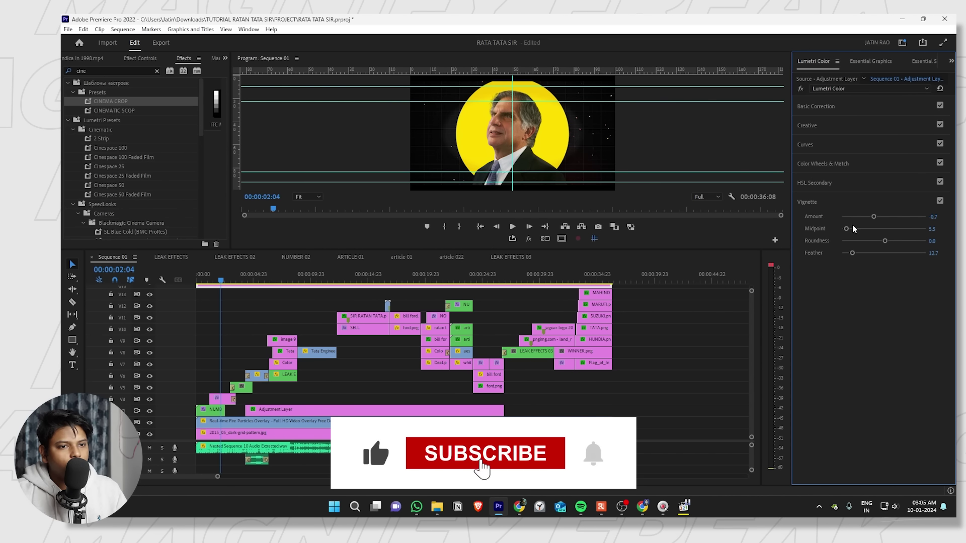
Soften the vignette to midpoint 42.5 and feather 44.2, and check it full screen here and at 00:00:10:13.
key("grave")
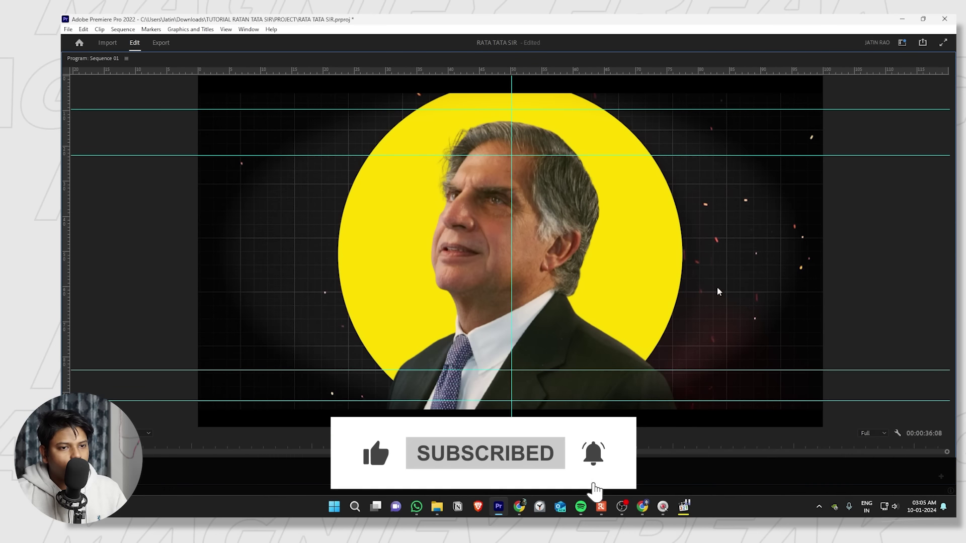
key("grave")
left_click(856, 253)
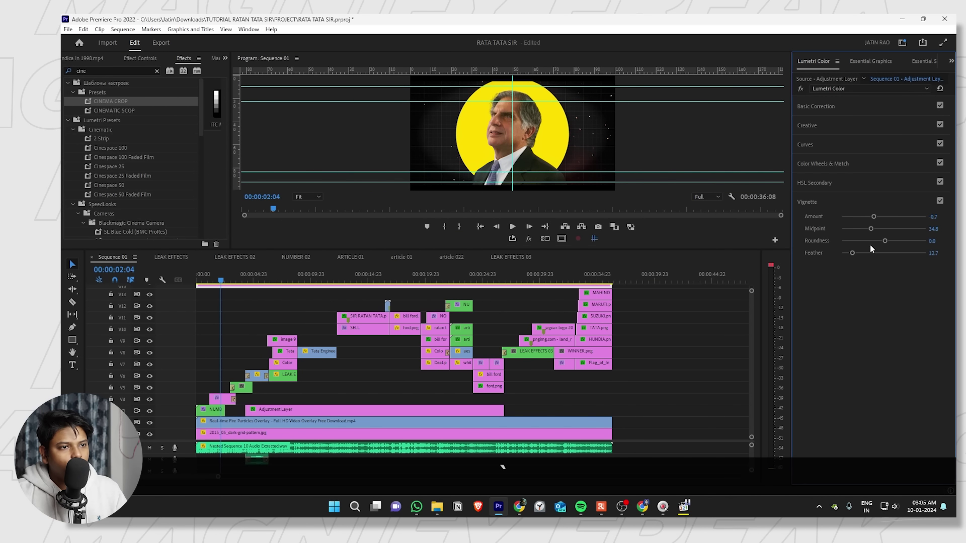
left_click(847, 246)
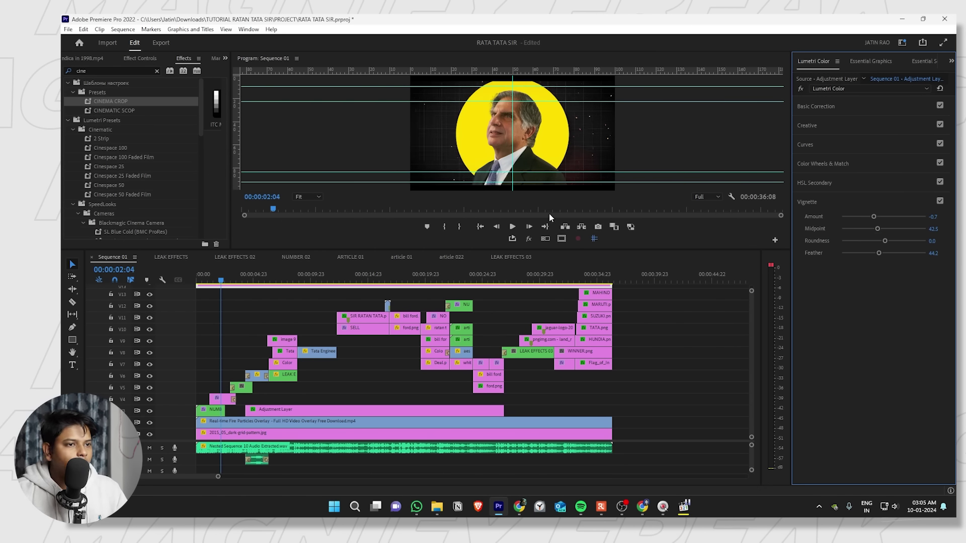
key("ctrl+grave")
key("ctrl+grave")
left_click(319, 276)
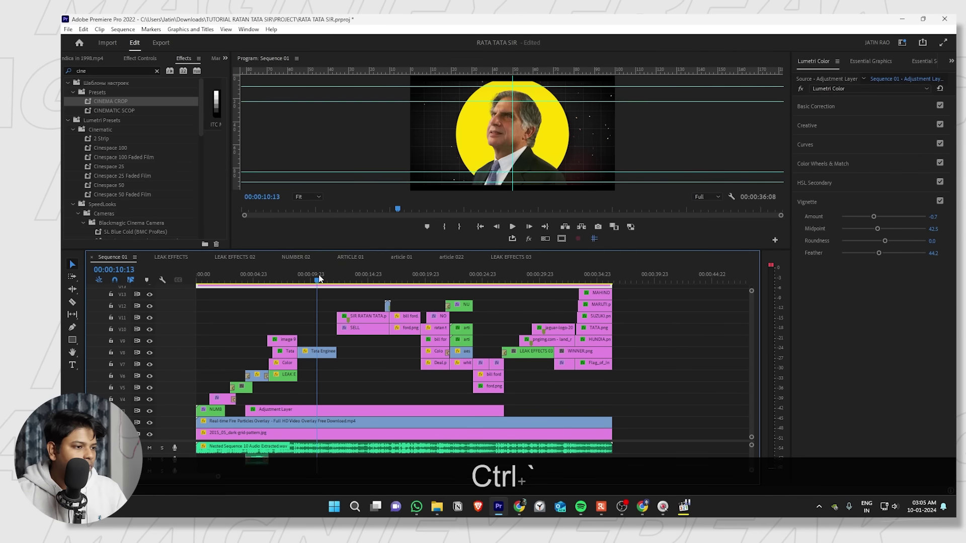
key("ctrl+grave")
key("ctrl+grave")
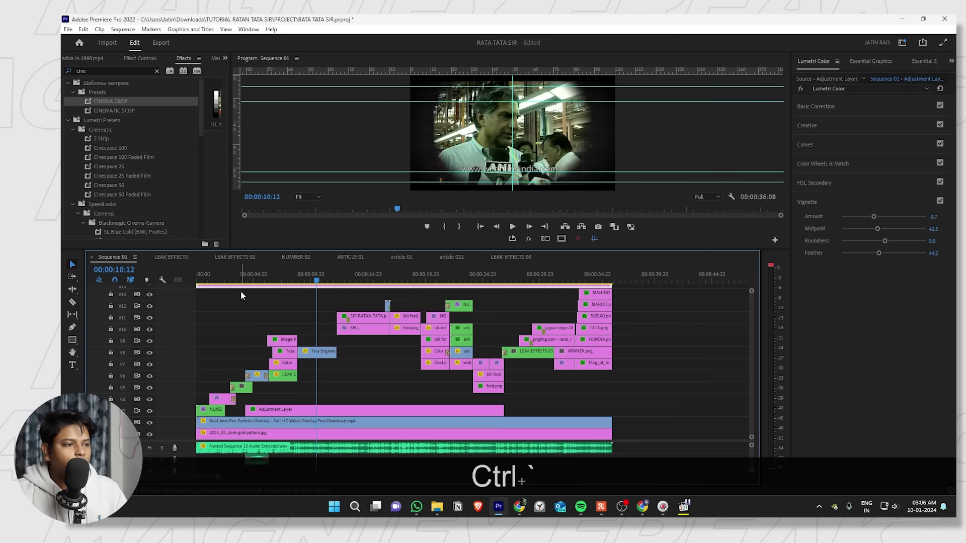
Play the sequence from the start to 00:00:25:12 and examine the scenes and transitions with the bars and vignette applied.
left_click_drag(263, 280, 126, 278)
key("space")
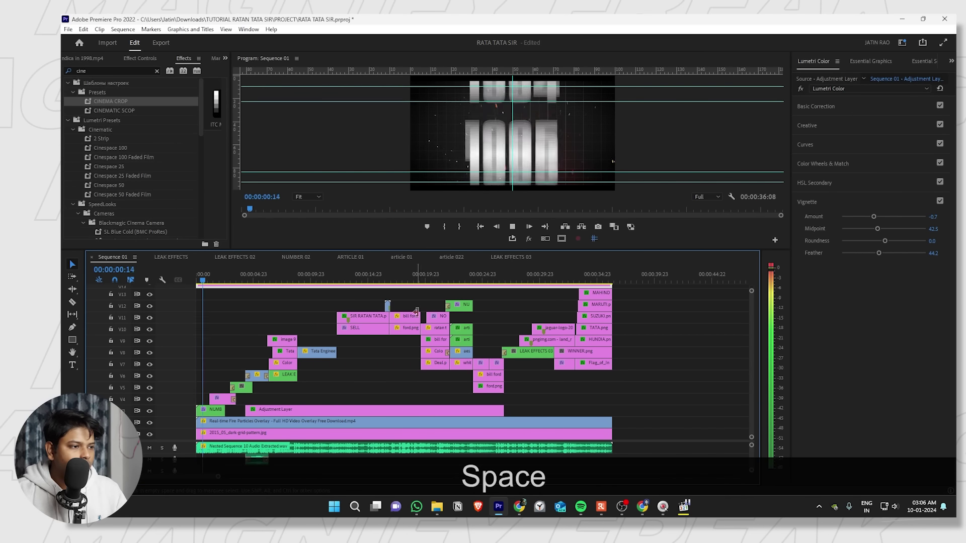
scroll(276, 316, "up", 5)
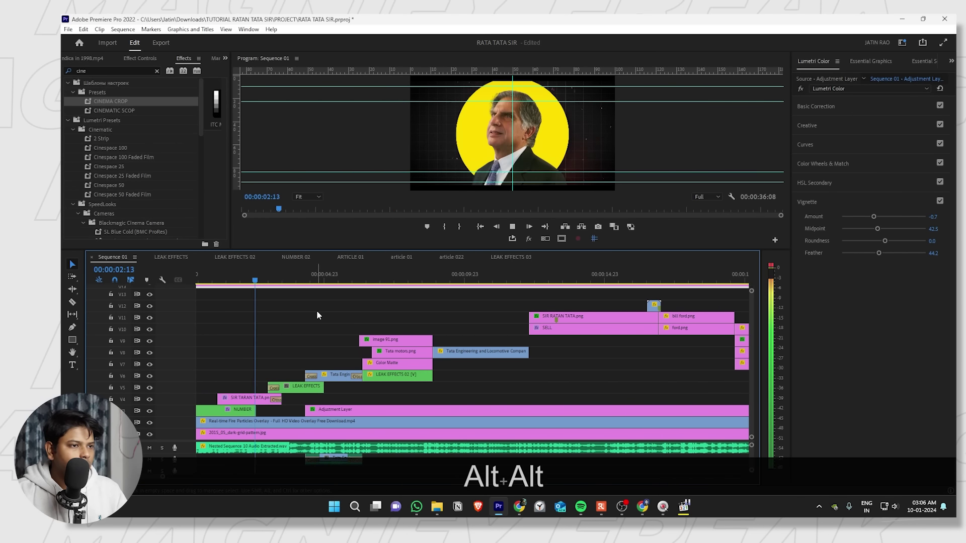
scroll(322, 313, "up", 2)
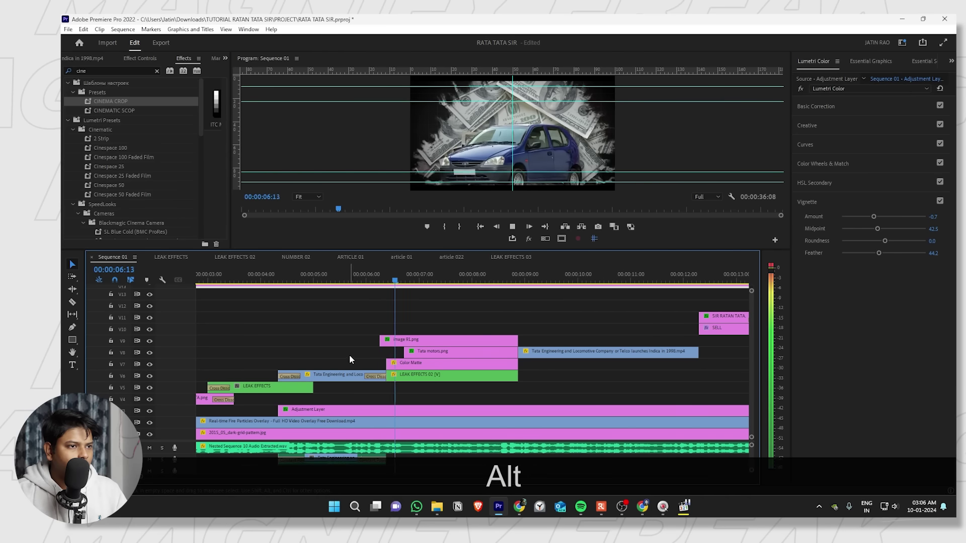
scroll(418, 343, "down", 1)
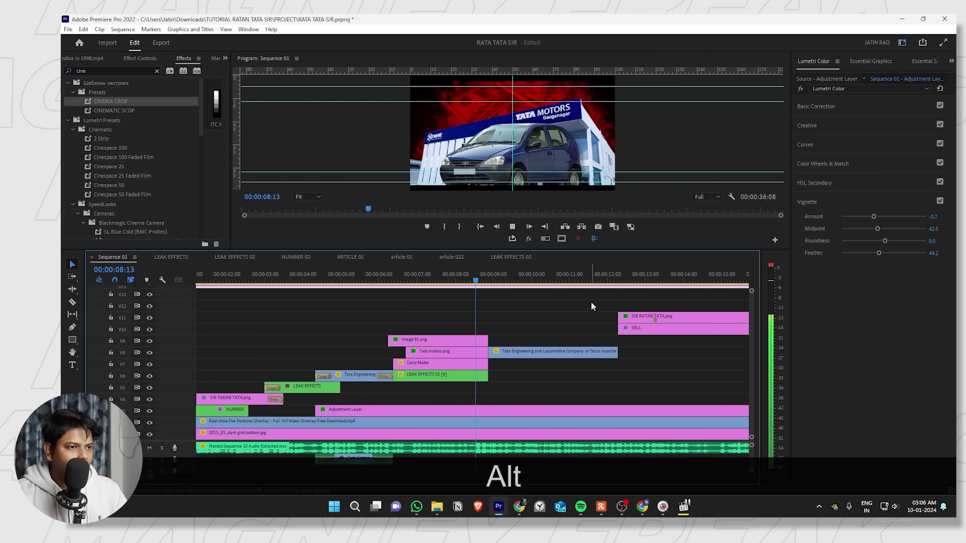
scroll(523, 307, "up", 3)
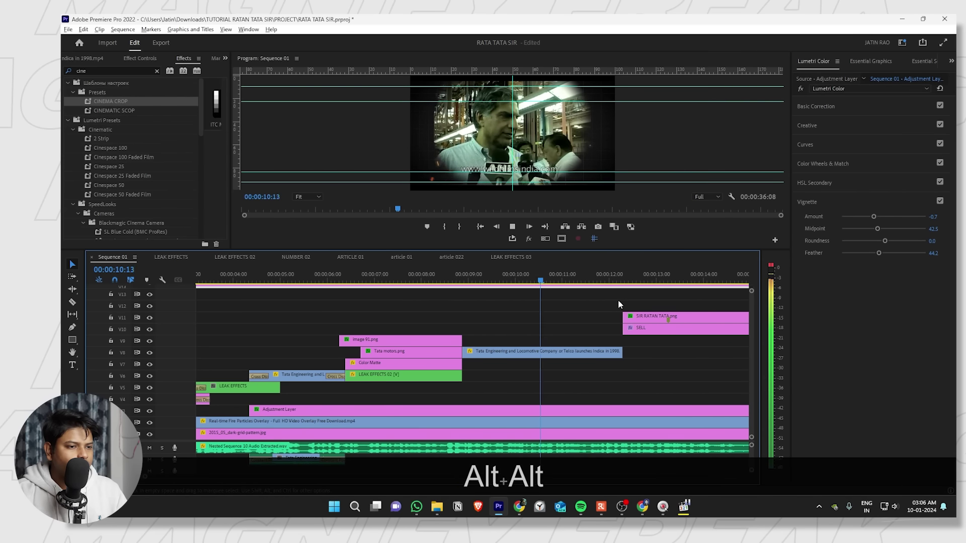
scroll(687, 312, "down", 2)
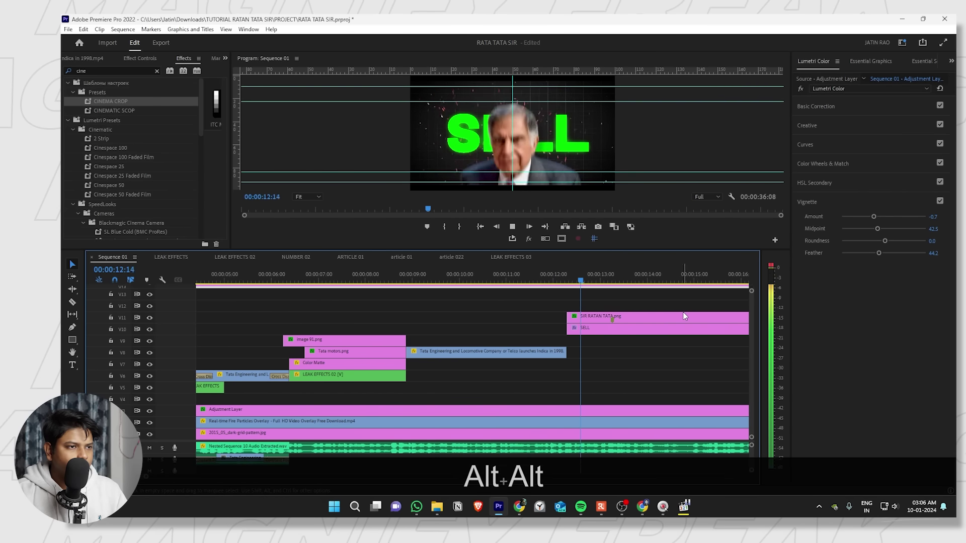
scroll(632, 319, "up", 4)
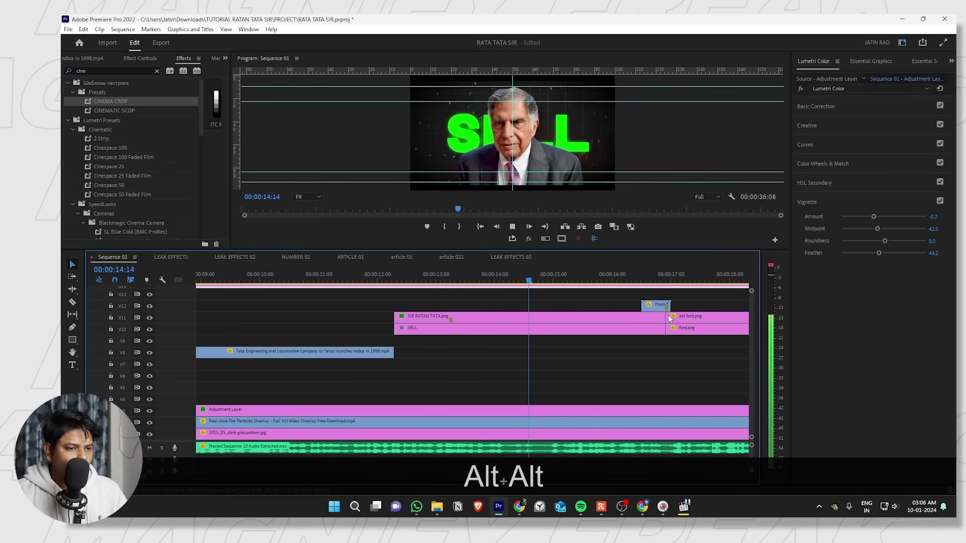
scroll(648, 309, "up", 2)
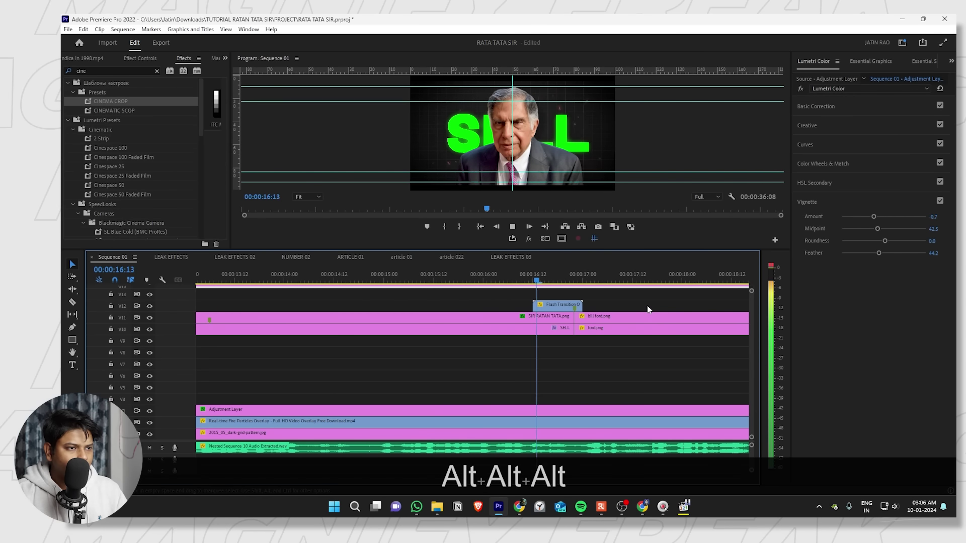
scroll(649, 308, "down", 5)
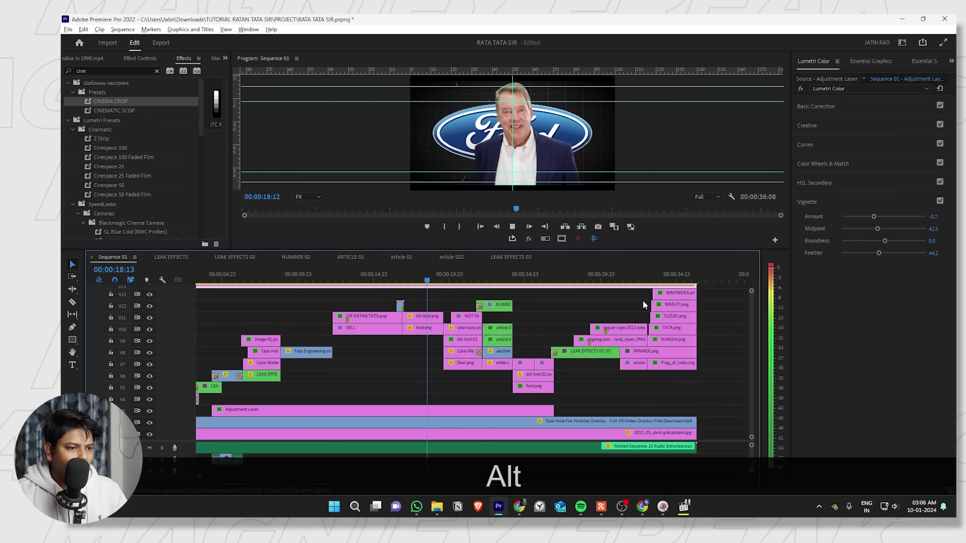
scroll(642, 302, "up", 4)
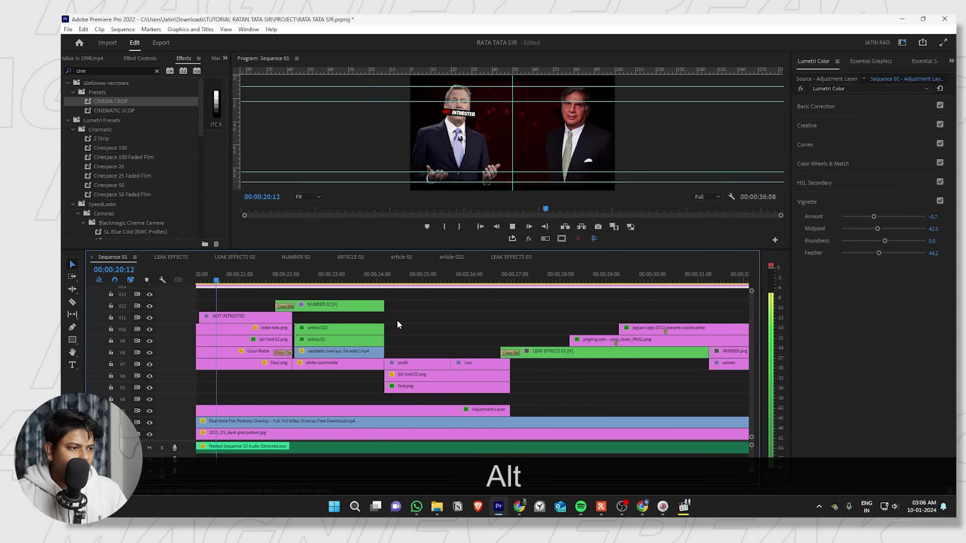
scroll(524, 316, "up", 2)
scroll(540, 306, "down", 3)
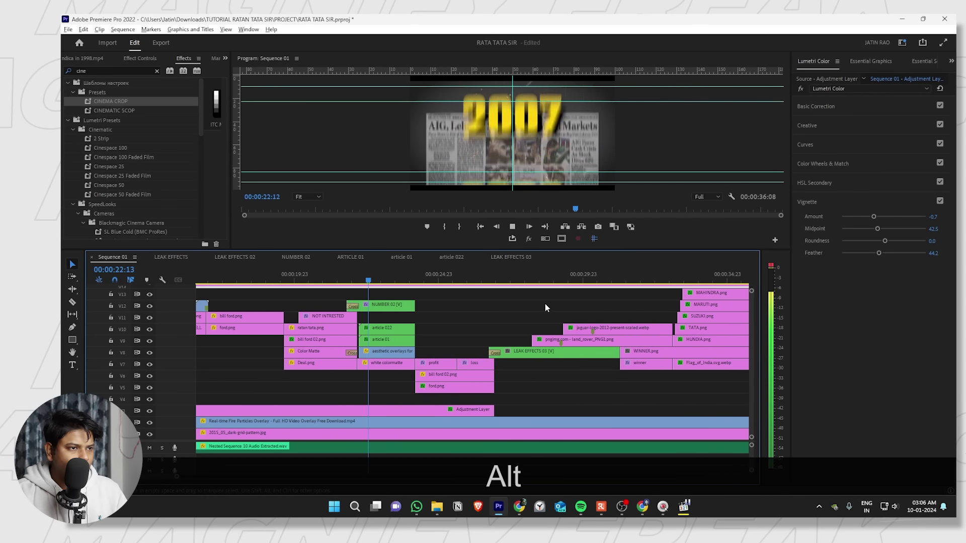
scroll(459, 299, "up", 2)
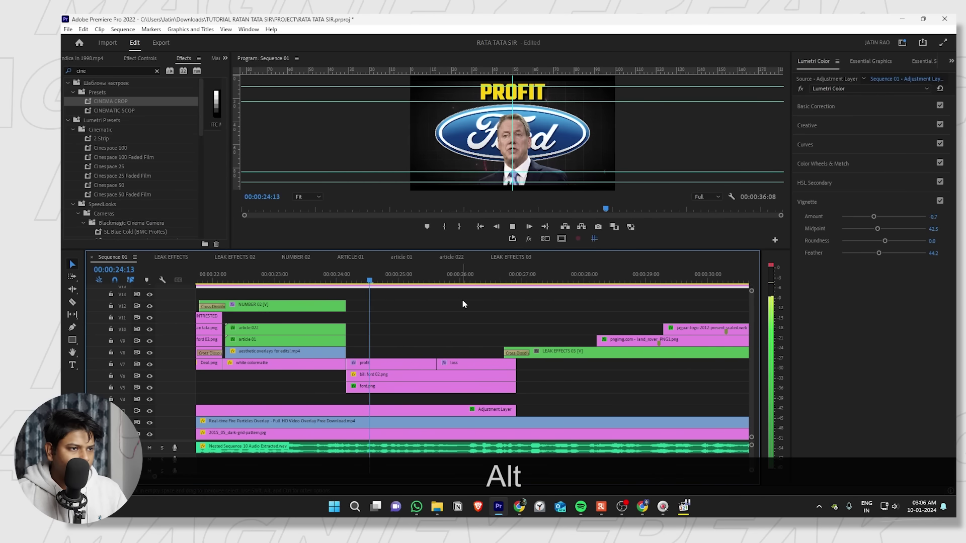
scroll(468, 298, "down", 2)
key("space")
key("grave")
key("grave")
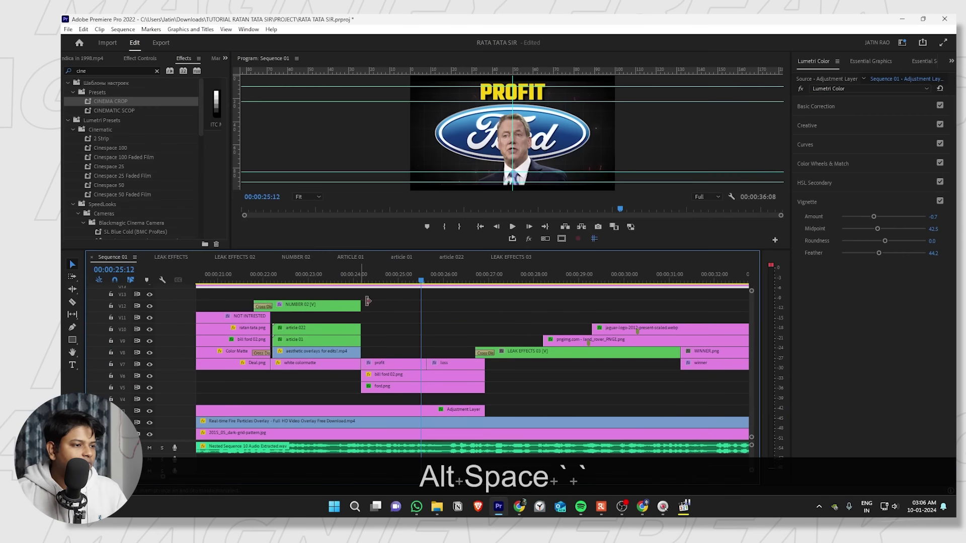
Copy the Flash Transition Overlay clip onto V13 over the cut between the newspaper article scene and the PROFIT scene.
scroll(267, 290, "down", 3)
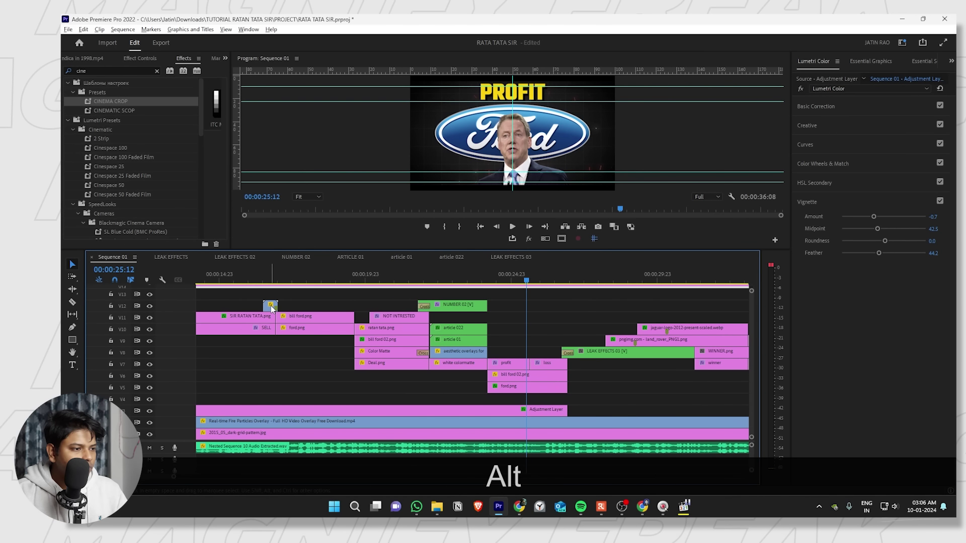
left_click_drag(267, 304, 356, 298)
left_click_drag(483, 299, 509, 287)
scroll(490, 301, "up", 5)
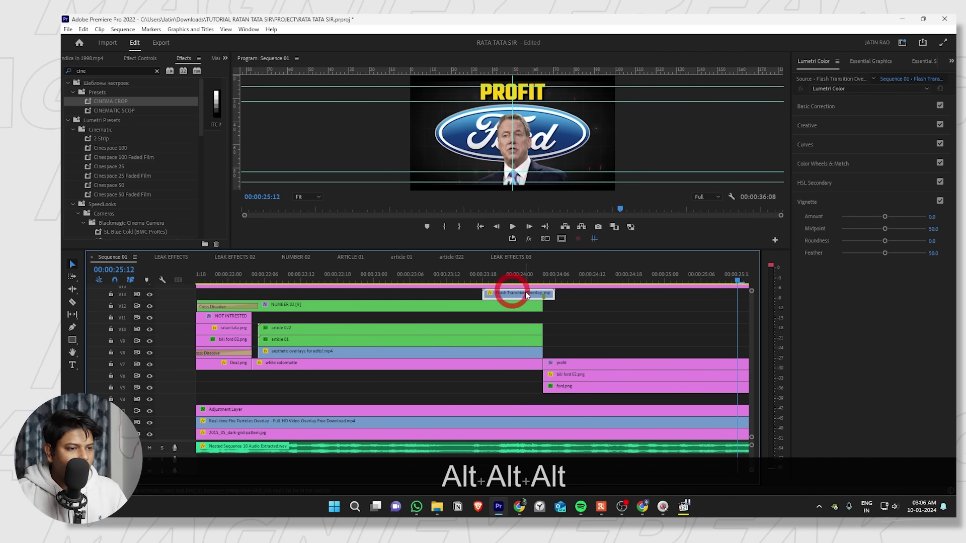
left_click(453, 258)
left_click(111, 257)
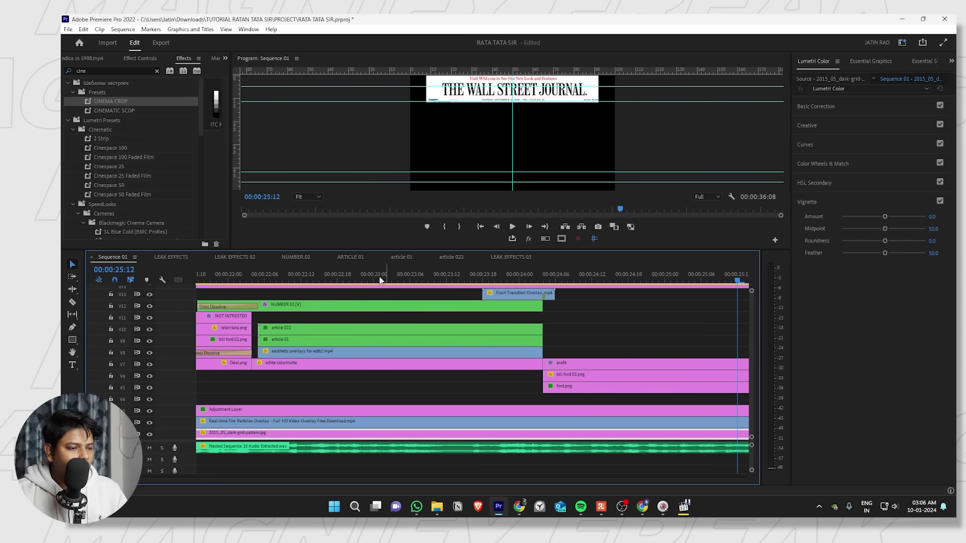
Play the sequence from the 2008 newspaper scene to 00:00:34:06 and examine the remaining scene changes.
key("space")
key("alt")
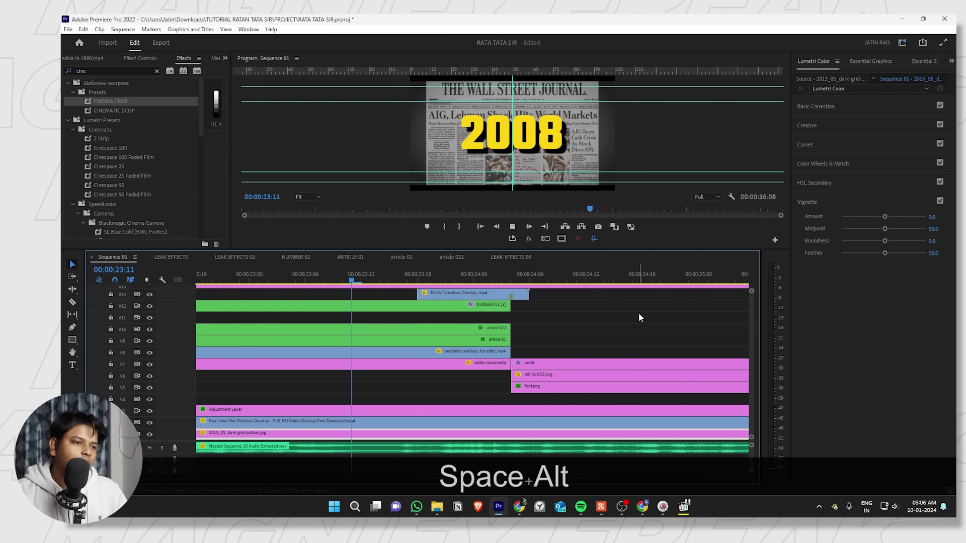
left_click(638, 314)
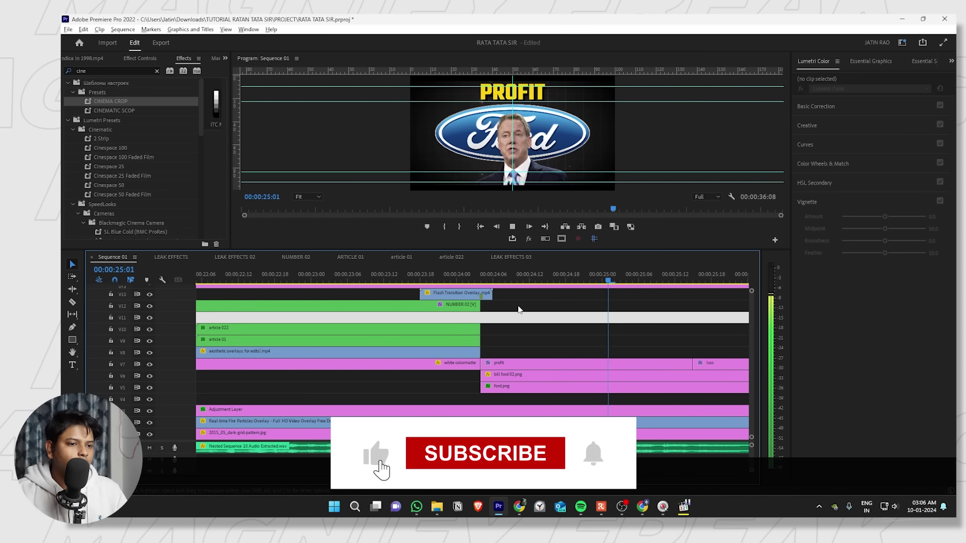
scroll(564, 306, "down", 5)
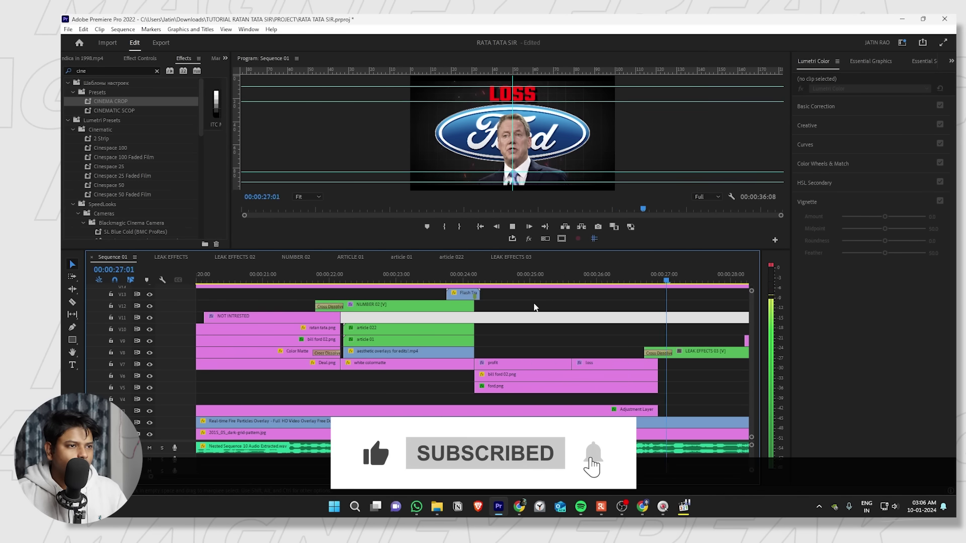
scroll(548, 306, "down", 2)
key("space")
key("space")
key("alt")
scroll(549, 307, "down", 2)
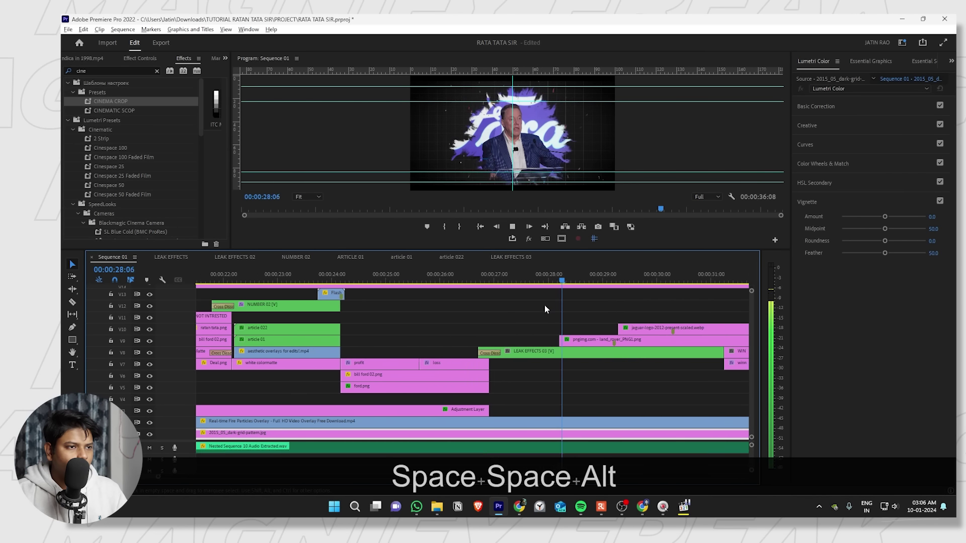
scroll(542, 300, "down", 2)
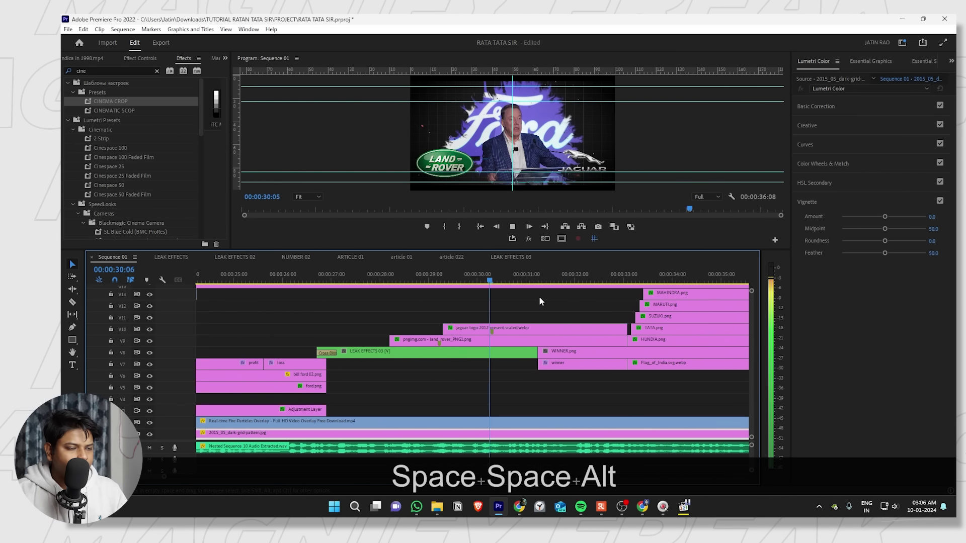
scroll(540, 300, "up", 2)
scroll(588, 294, "up", 1)
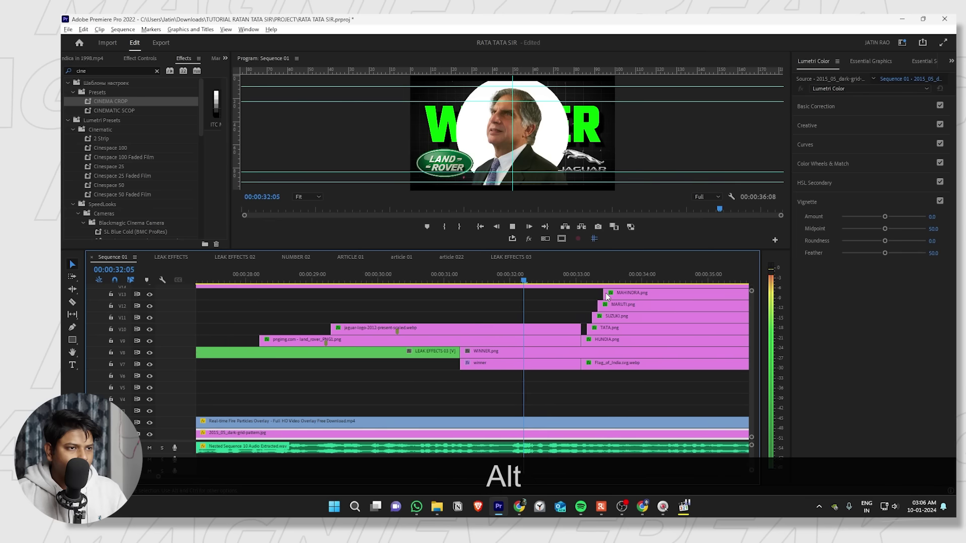
scroll(606, 293, "down", 4)
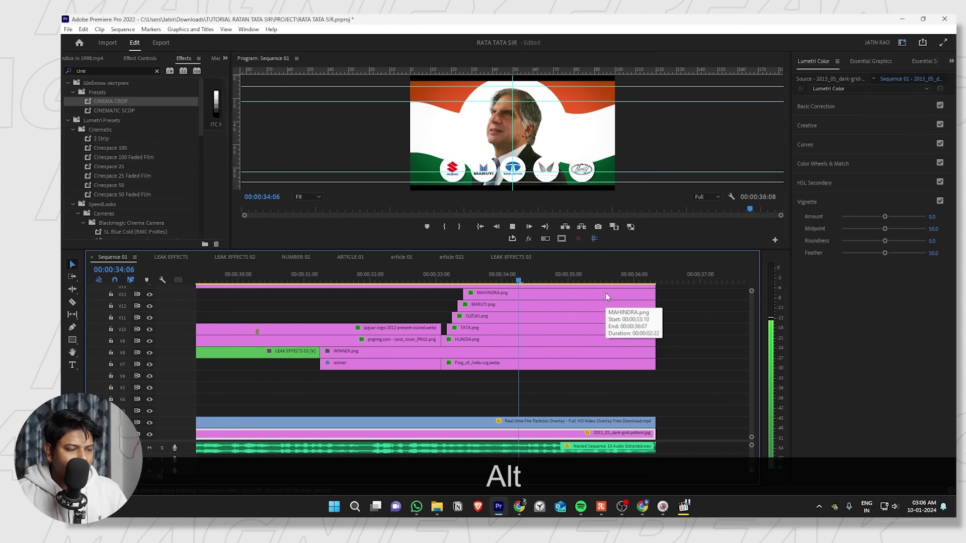
key("alt+space")
Copy the Flash Transition Overlay clip from V13 onto V11 near the start of the WINNER scene.
left_click(426, 280)
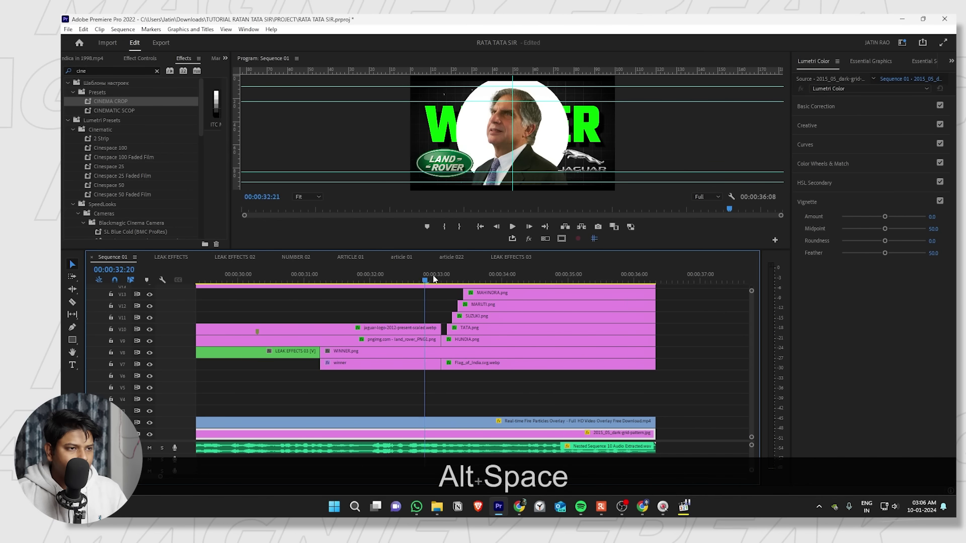
left_click_drag(434, 280, 307, 281)
scroll(322, 285, "down", 2)
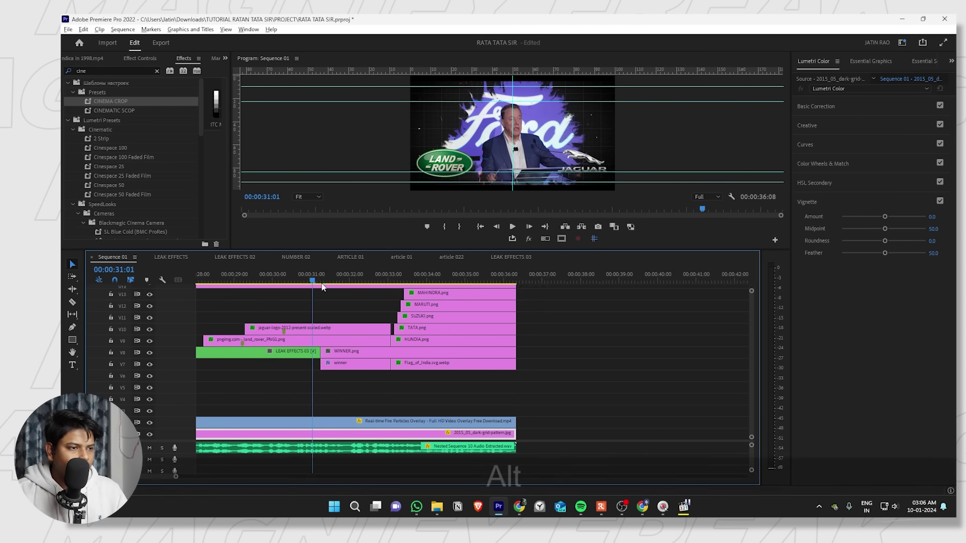
scroll(322, 288, "down", 2)
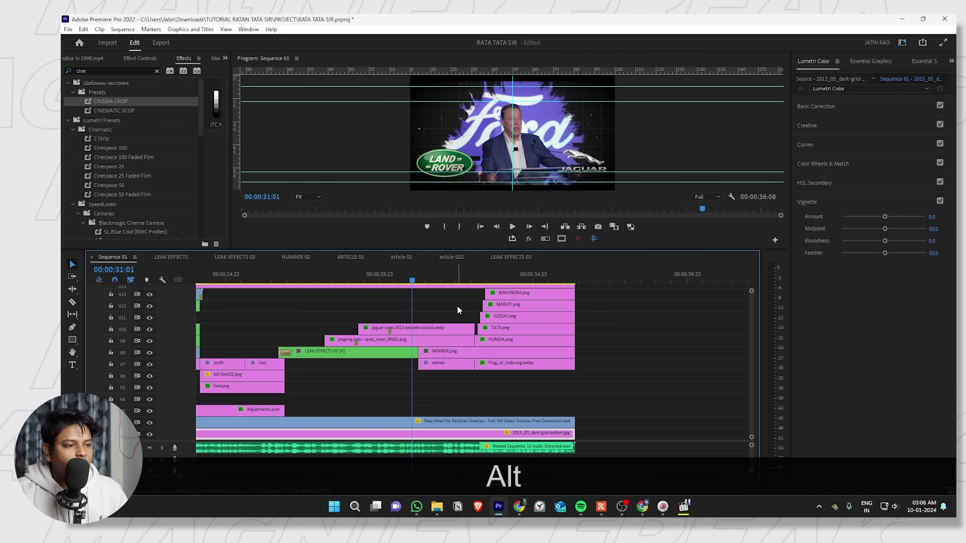
left_click_drag(417, 281, 428, 281)
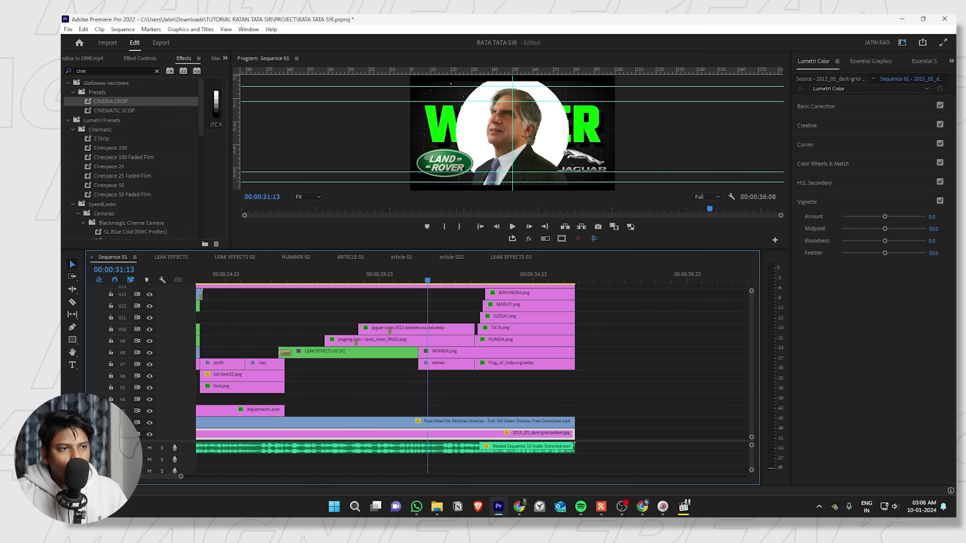
scroll(373, 327, "up", 5)
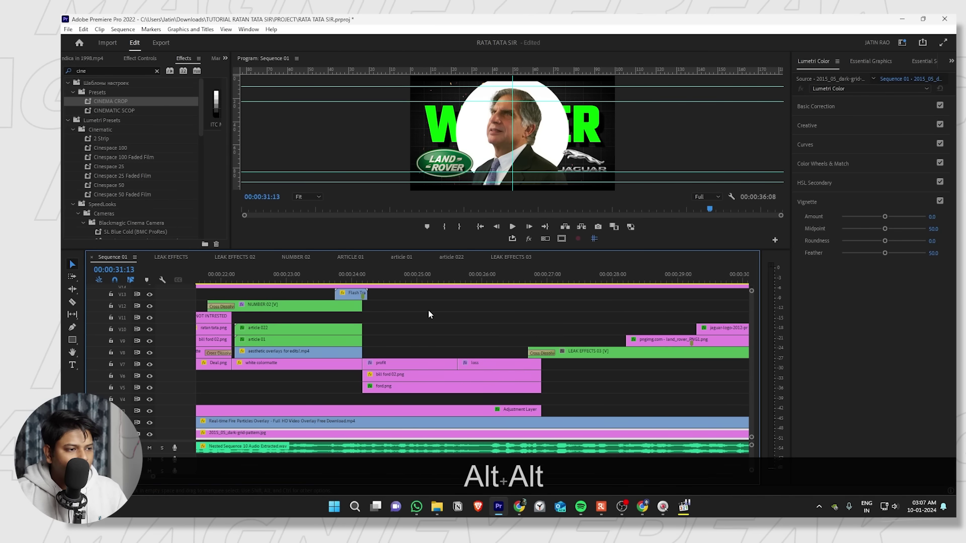
left_click(354, 297)
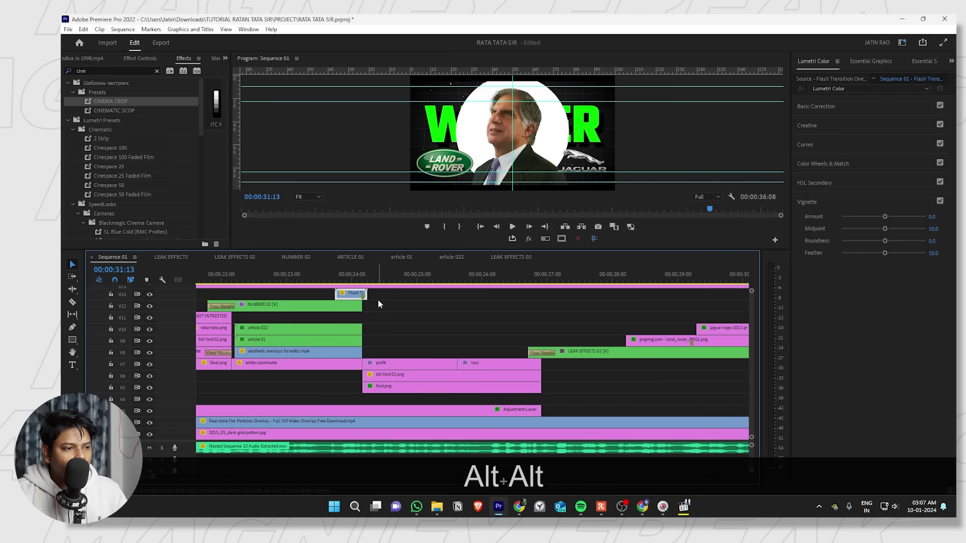
scroll(348, 296, "down", 2)
scroll(504, 306, "down", 1)
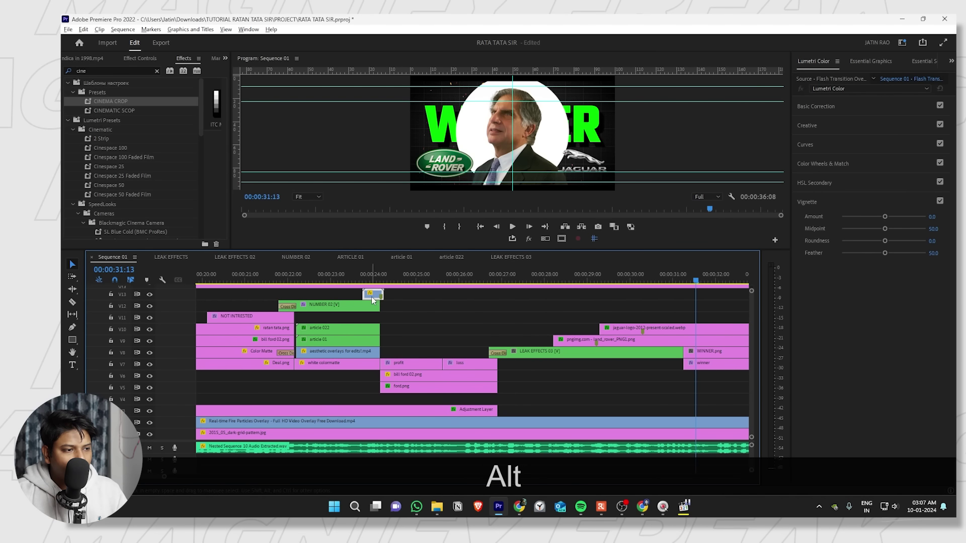
left_click_drag(373, 298, 688, 317)
scroll(676, 310, "up", 3)
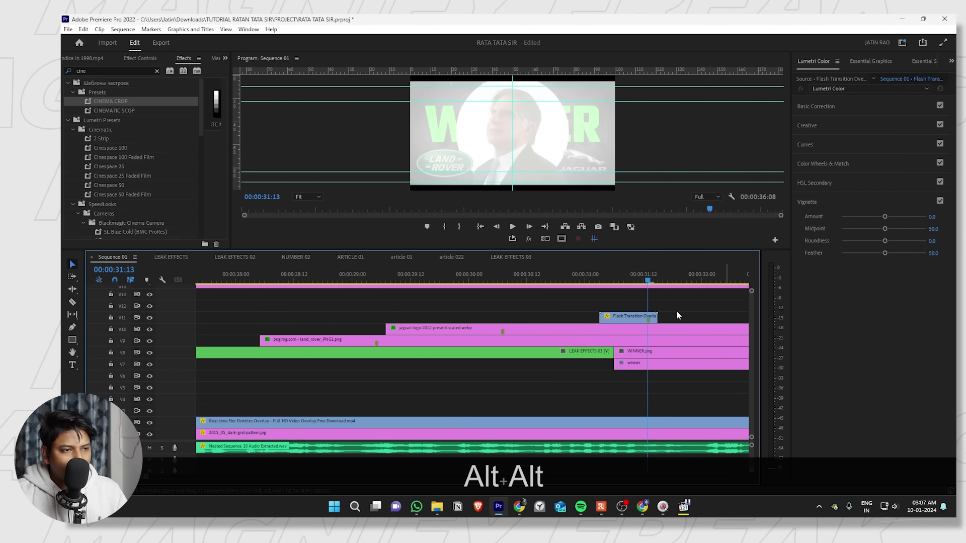
Shift the copied flash overlay earlier to cover the cut into the WINNER scene, and play back the transition.
key("space")
key("space")
left_click_drag(552, 276, 616, 278)
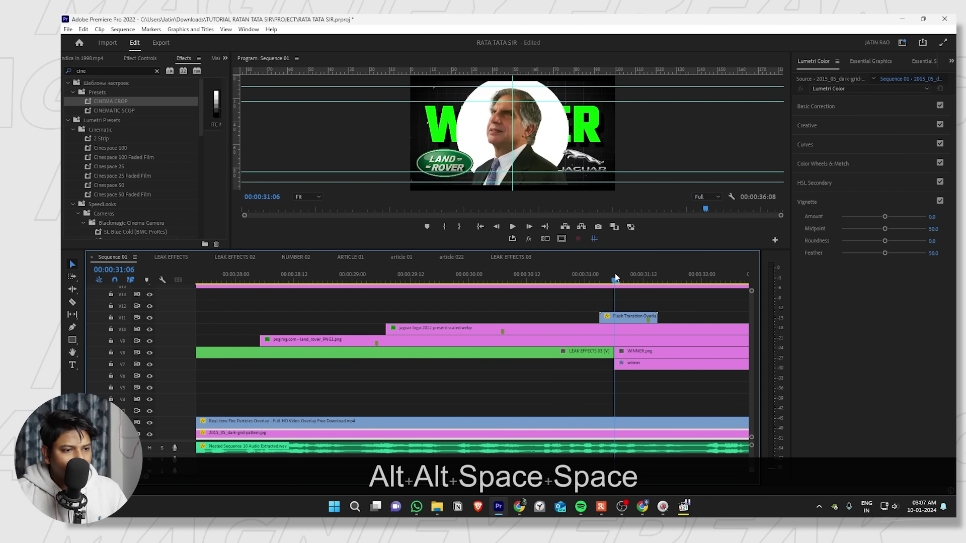
left_click_drag(630, 318, 595, 317)
left_click(558, 275)
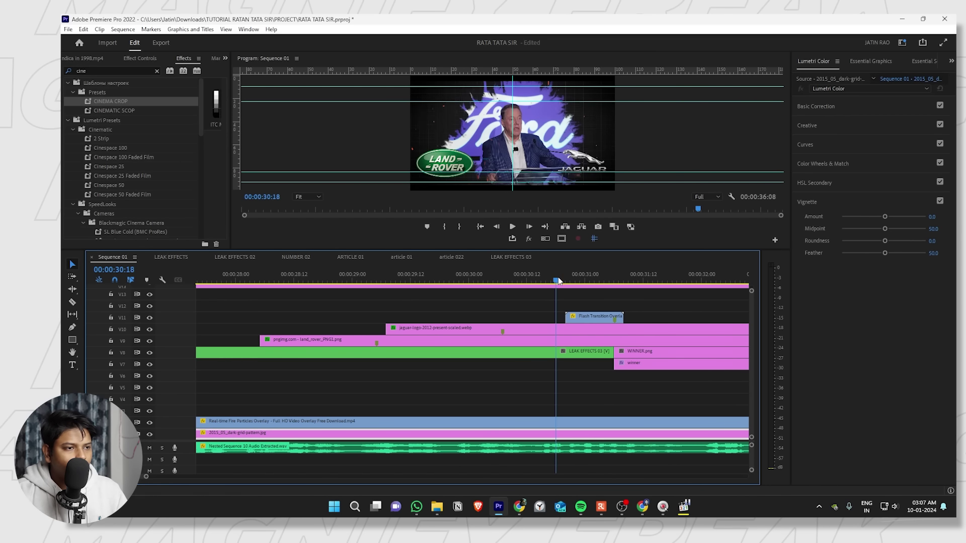
key("space")
scroll(623, 309, "down", 4)
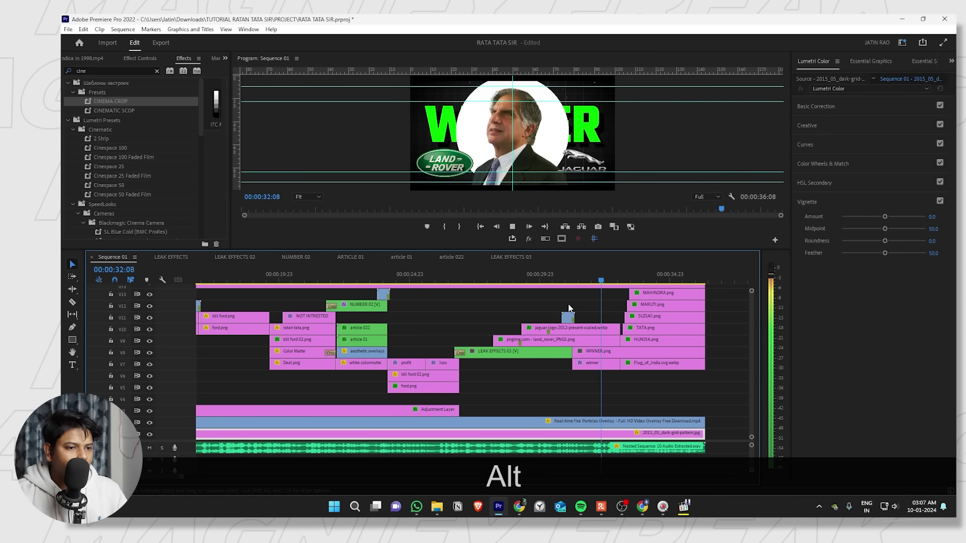
key("space")
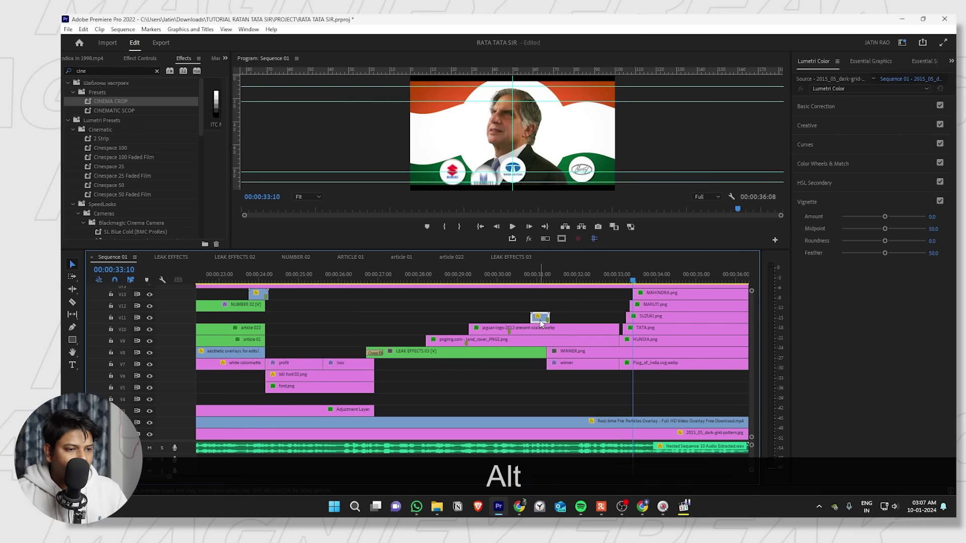
Copy the flash overlay along V11 onto the cut between the WINNER and Indian flag scenes, and play through to the end.
left_click_drag(547, 322, 605, 318)
scroll(620, 318, "up", 3)
left_click(558, 272)
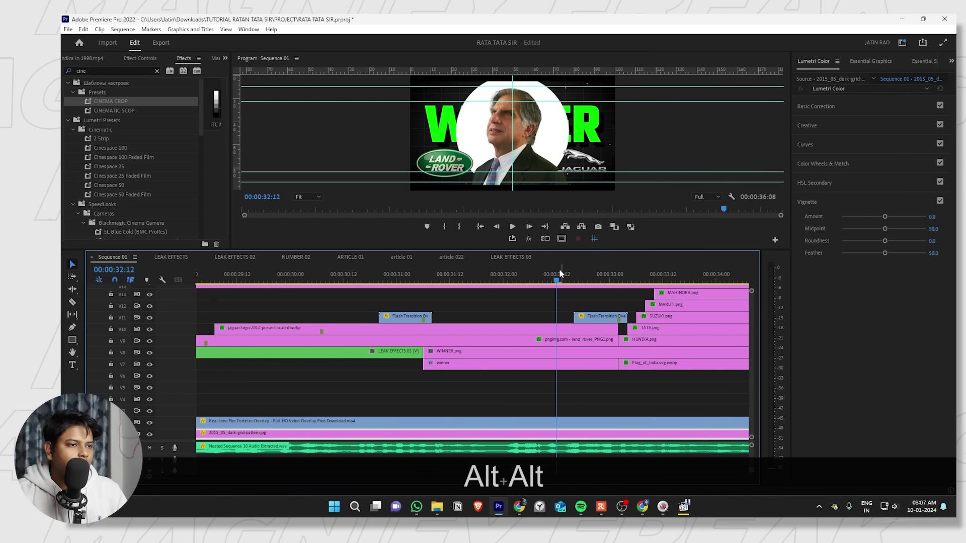
key("space")
scroll(562, 327, "down", 1)
scroll(563, 327, "down", 5)
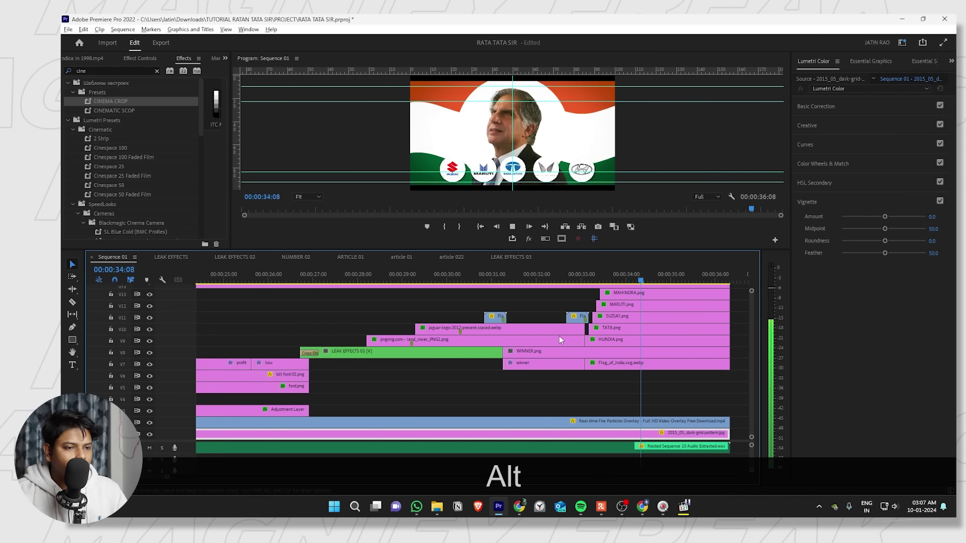
key("alt+space")
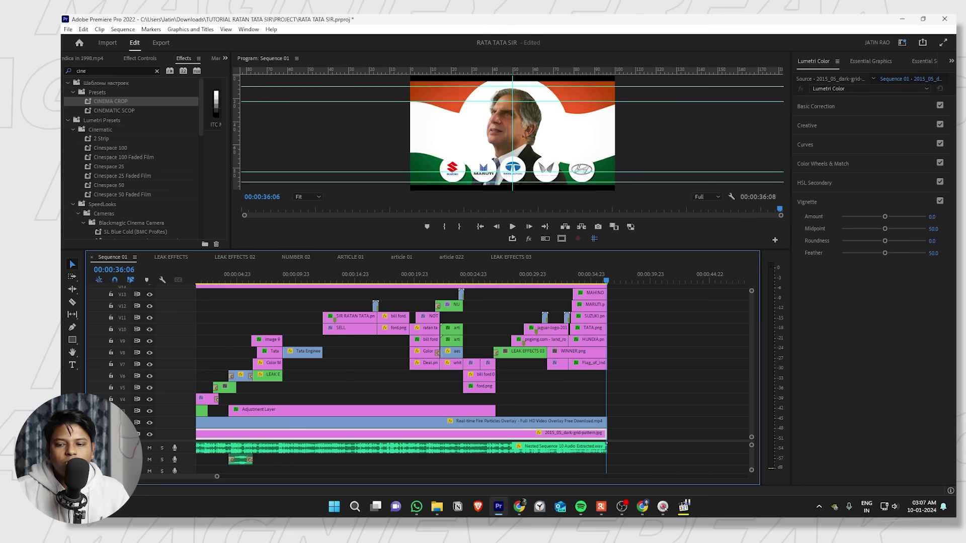
Shorten the long Adjustment Layer clip and move it onto V10 above the Tata car scene, checking it at 00:00:06:21.
key("minus")
left_click(328, 276)
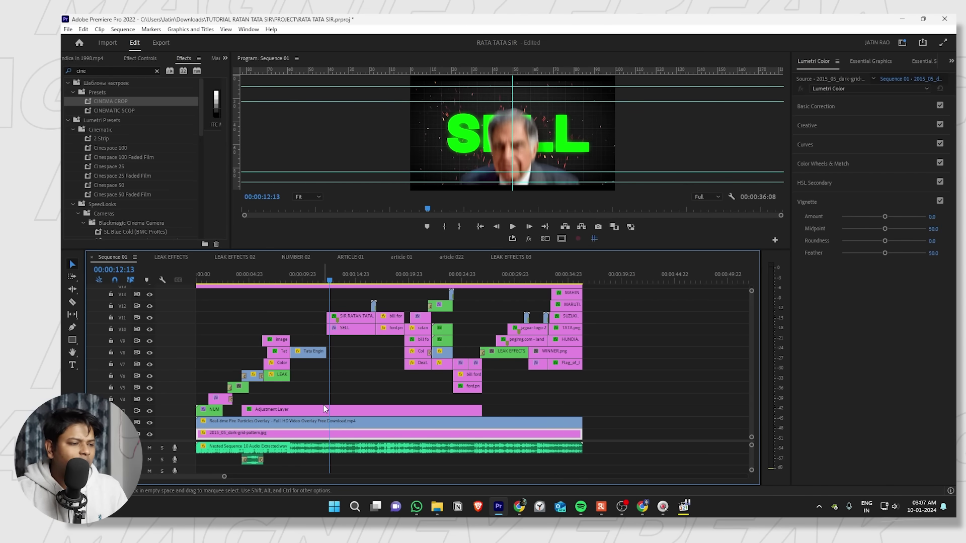
left_click_drag(482, 410, 259, 328)
scroll(280, 299, "up", 3)
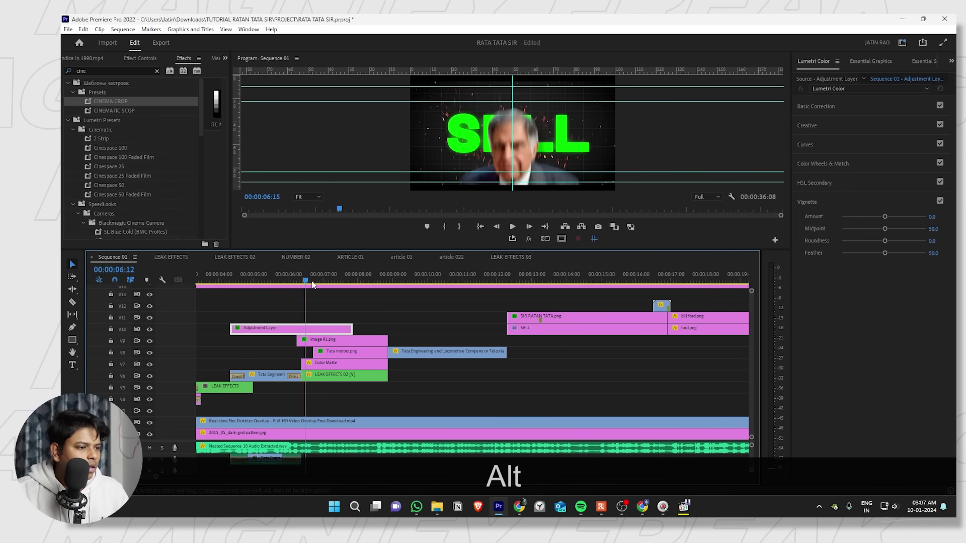
mouse_move(312, 283)
left_mouse_down()
mouse_move(258, 281)
mouse_move(318, 292)
left_mouse_up()
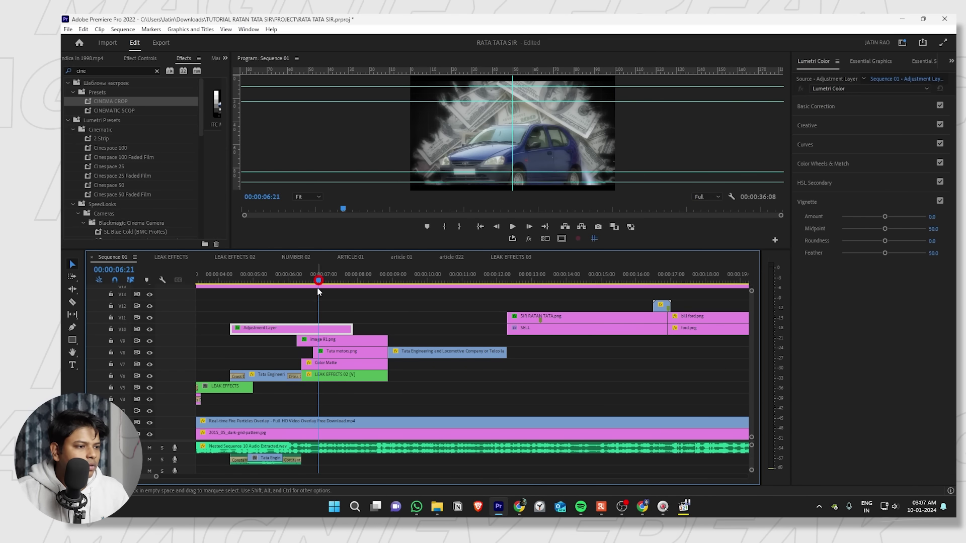
Move the car scene's image clip up to V11, place the Adjustment Layer on V9 and copy it over the start of the SELL scene.
left_click_drag(343, 346, 488, 343)
left_click(333, 334)
scroll(333, 337, "down", 2)
scroll(418, 347, "down", 3)
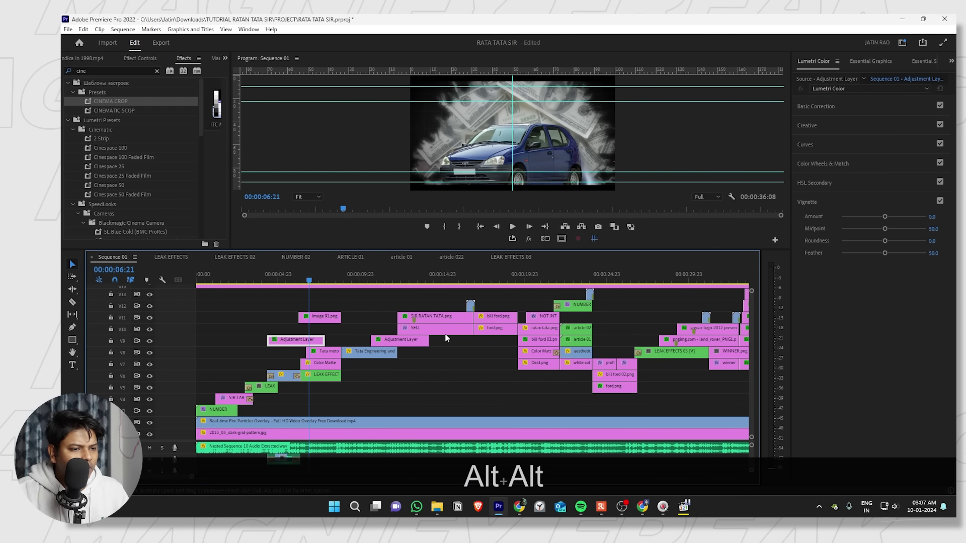
Copy the Adjustment Layer along V9 over the cut between the loss and LEAK EFFECTS 03 scenes, and check the frames around it.
left_click_drag(387, 343, 619, 343)
left_click_drag(606, 272, 686, 270)
scroll(606, 313, "down", 4)
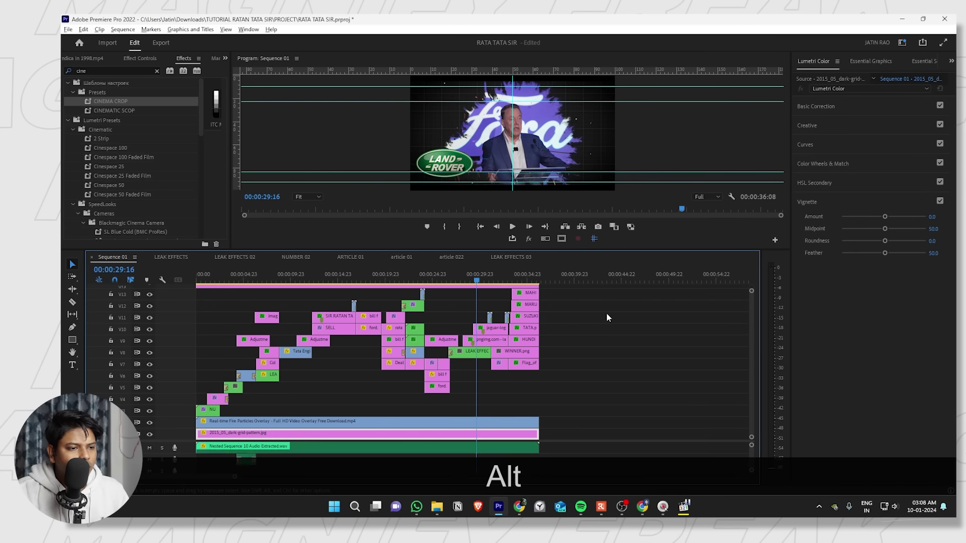
scroll(301, 295, "up", 5)
scroll(301, 295, "up", 2)
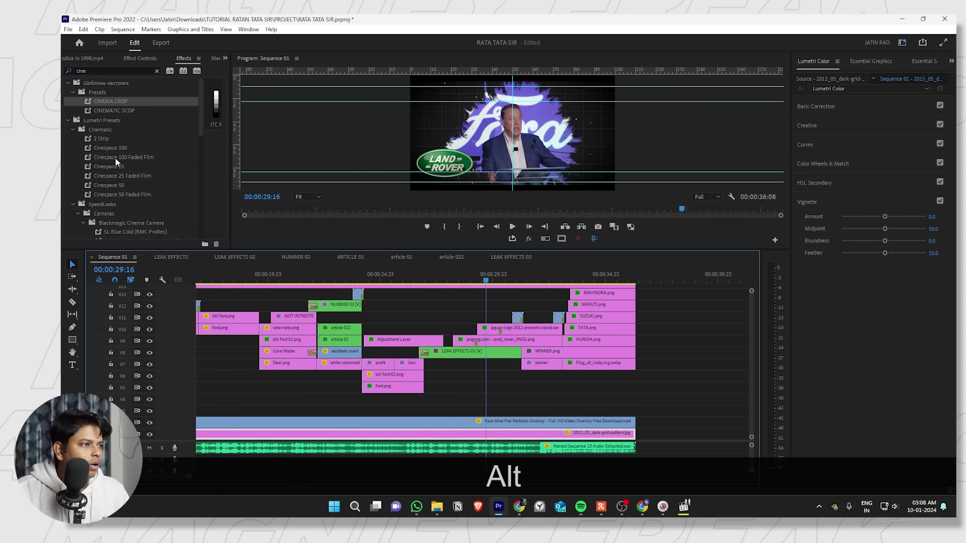
Open the Premiere Composer extension and display the Starter Pack's Transitions.
left_click(247, 29)
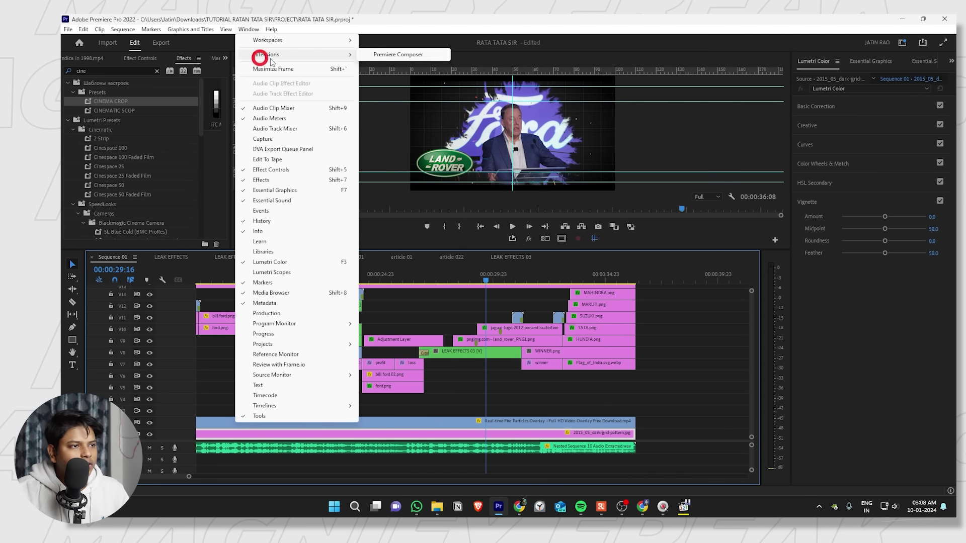
left_click(398, 54)
left_click_drag(211, 70, 863, 60)
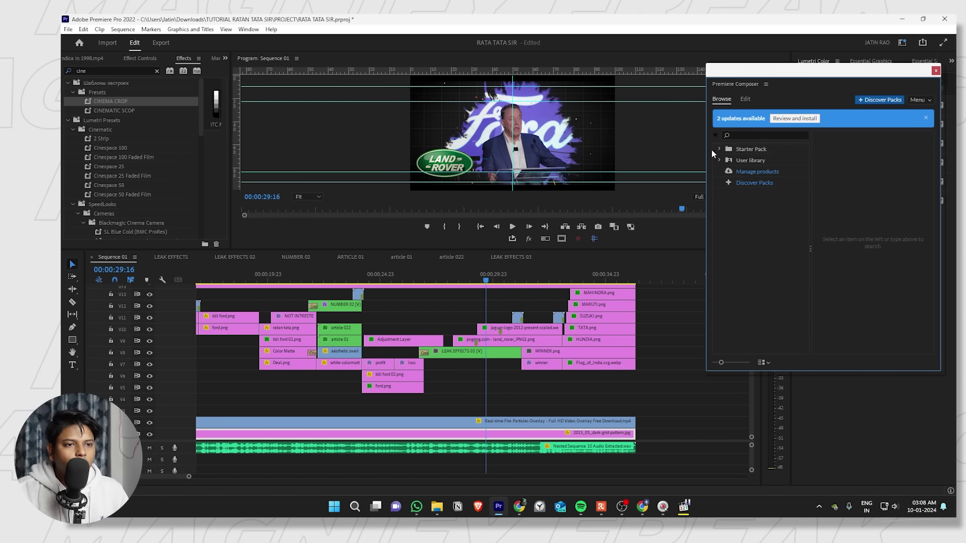
left_click(753, 171)
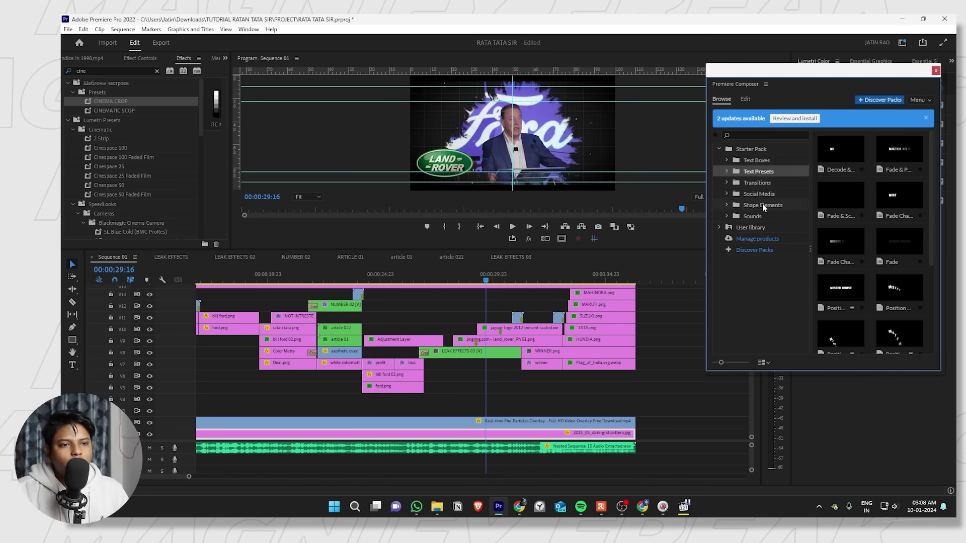
left_click(757, 183)
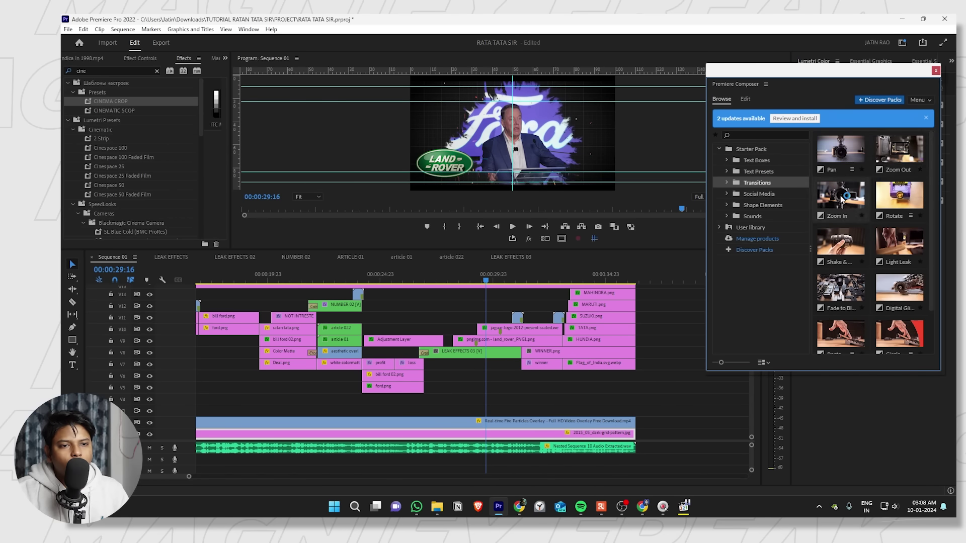
Add the Zoom Out transition on V10 and V11 in the empty space after the last scene, and close Premiere Composer.
left_click_drag(909, 153, 709, 295)
left_click(485, 277)
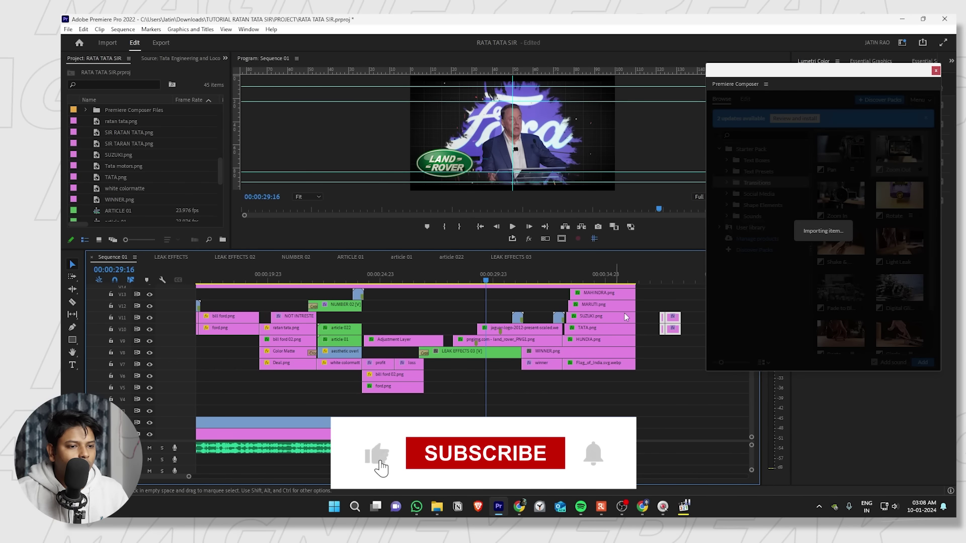
left_click(936, 71)
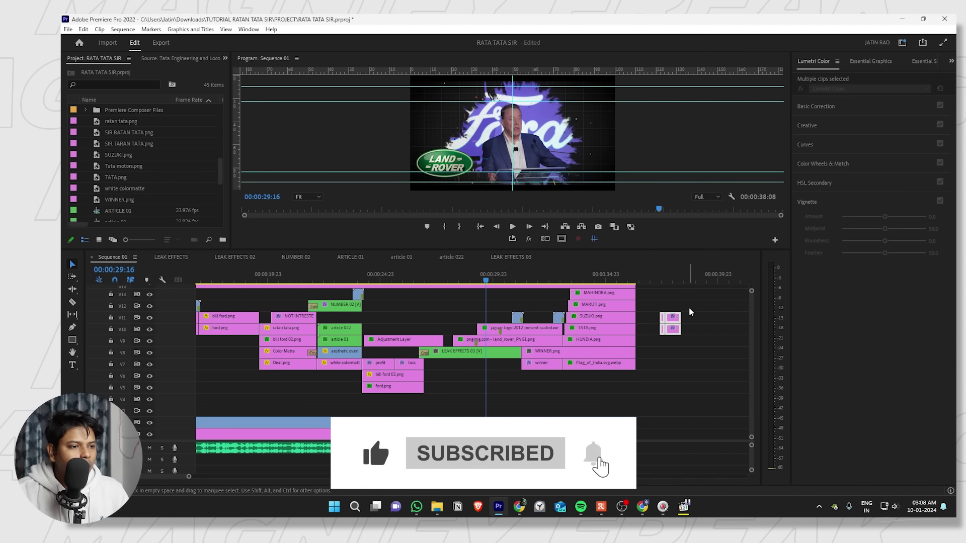
scroll(412, 302, "up", 3)
scroll(412, 302, "down", 4)
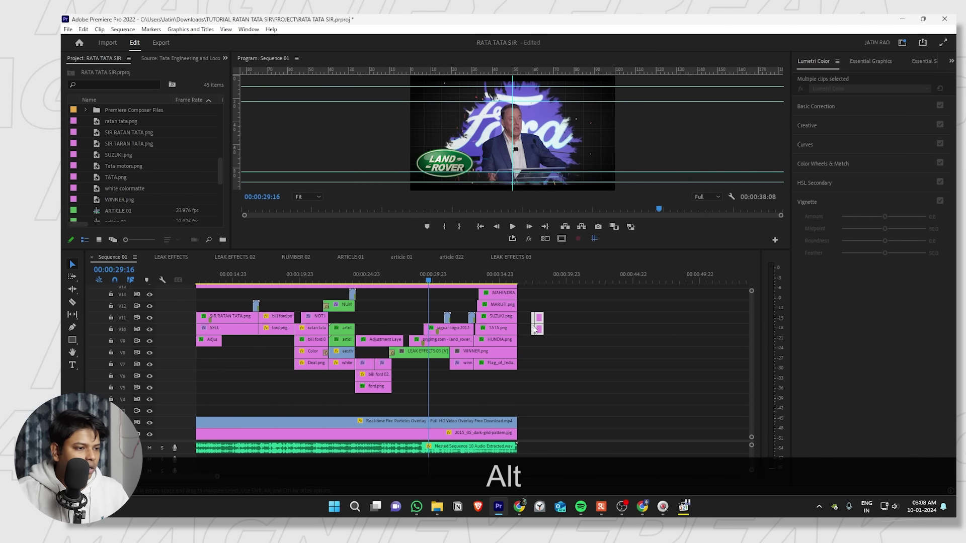
Move the Zoom Out transition clips onto V12 and V13 over the cut into the Deal.png scene, and play it back.
left_click_drag(316, 286, 366, 282)
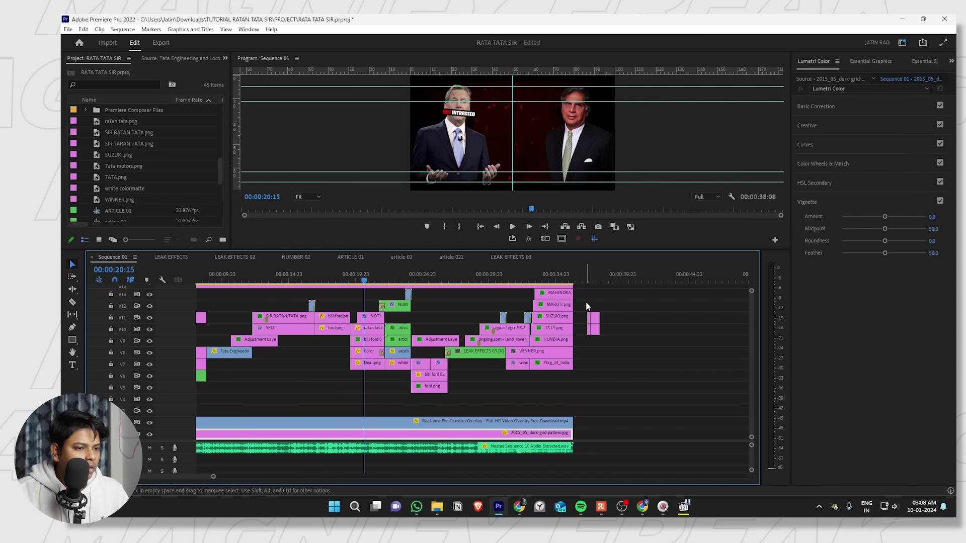
left_click_drag(588, 306, 355, 309)
scroll(360, 308, "up", 5)
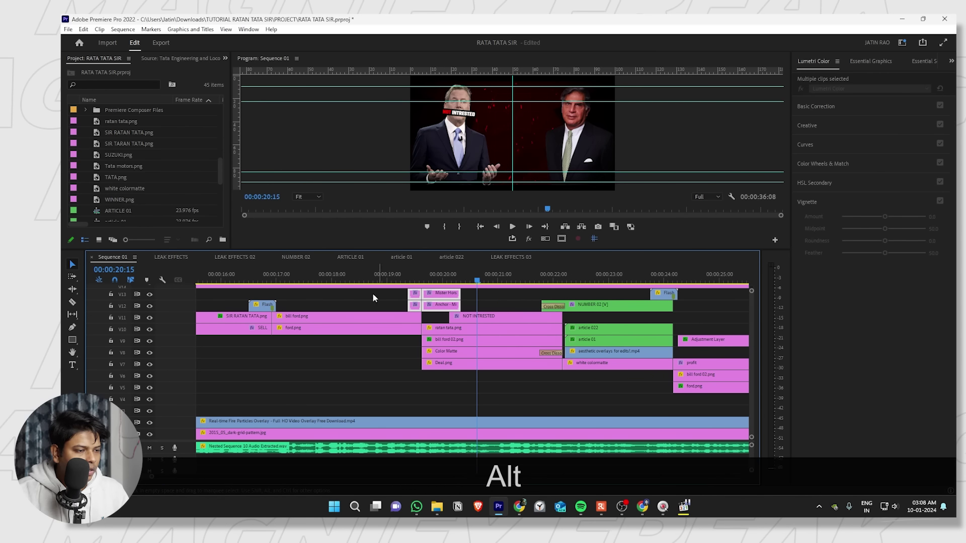
left_click(385, 278)
key("space")
left_click(503, 388)
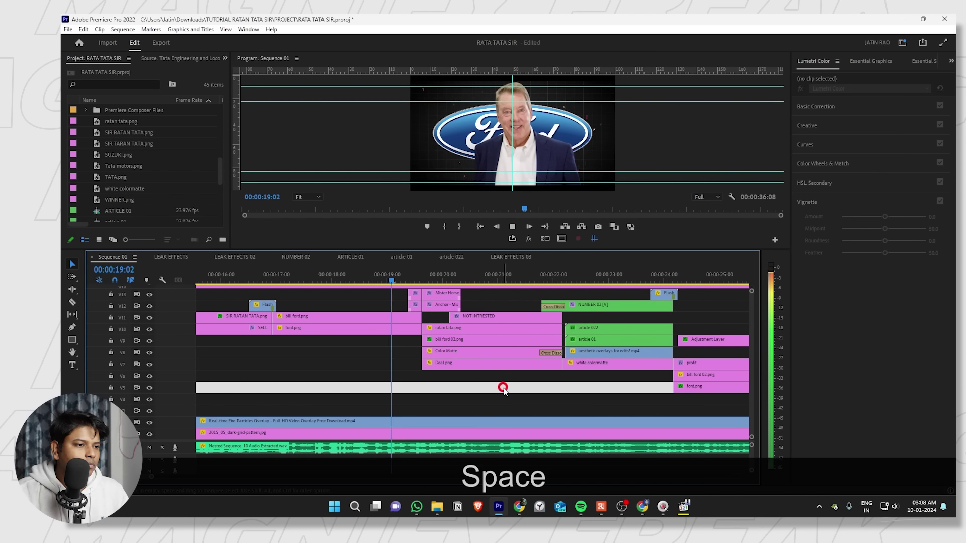
key("space")
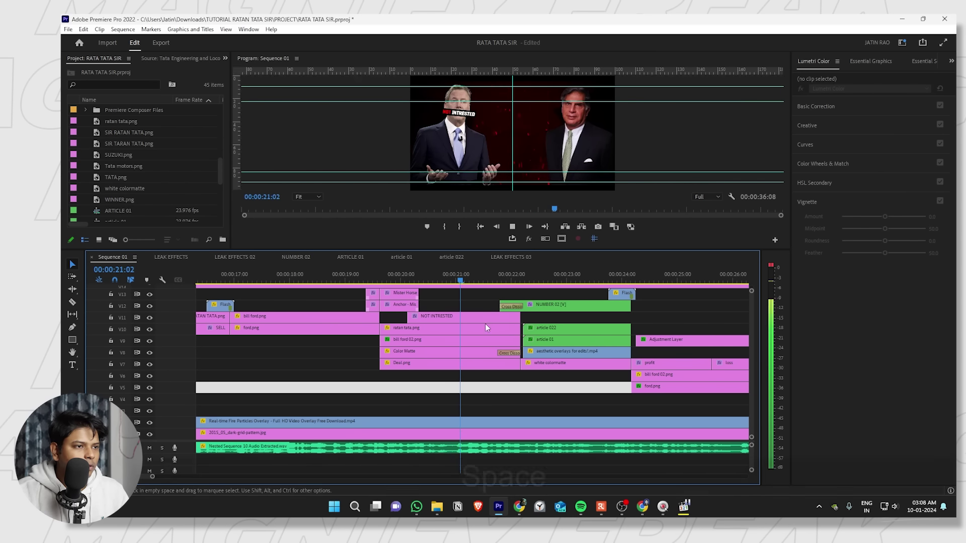
Add a Cross Dissolve at the start of the NOT INTRESTED text clip on V11.
scroll(366, 322, "up", 3)
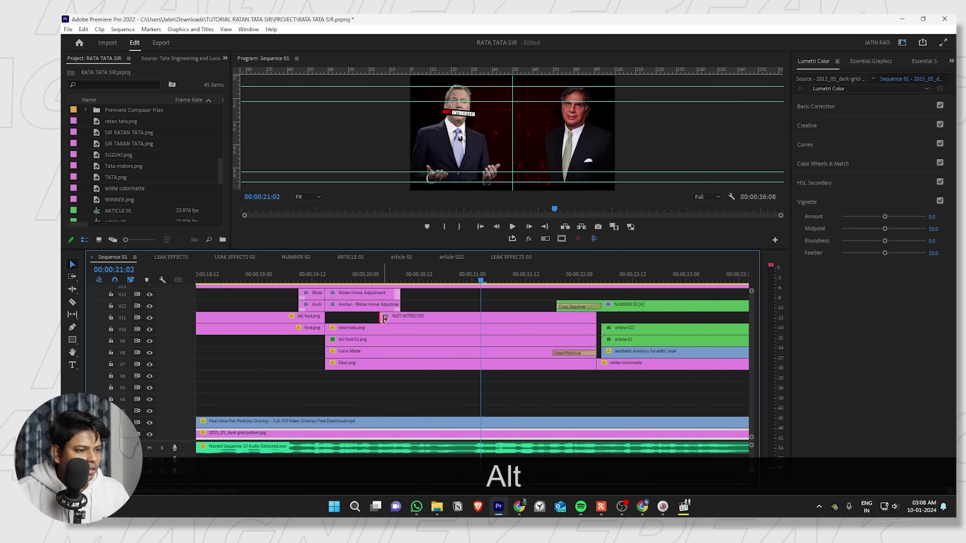
key("shift+d")
scroll(374, 275, "up", 1)
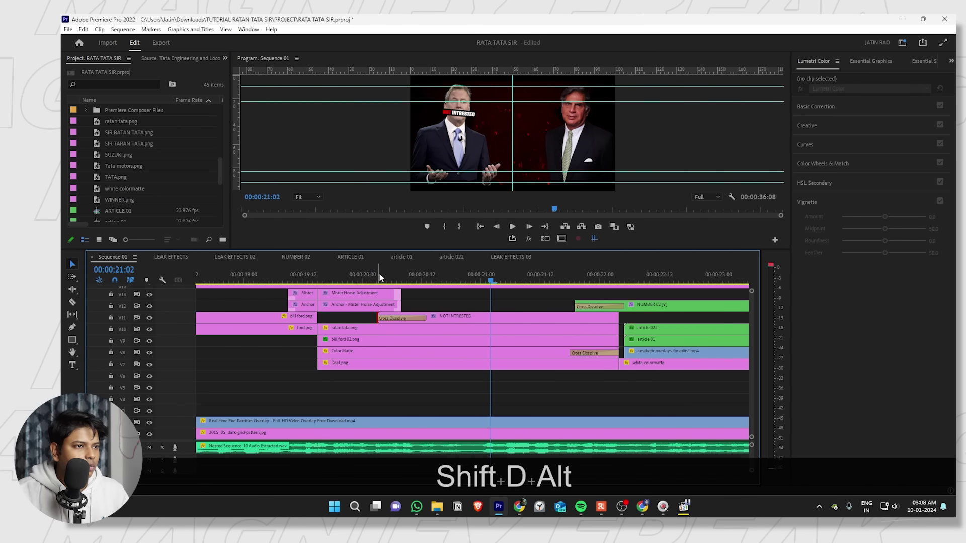
Enlarge the NOT INTRESTED text across the man's mouth, working in a maximized Program monitor, and restore the workspace.
key("ctrl+grave")
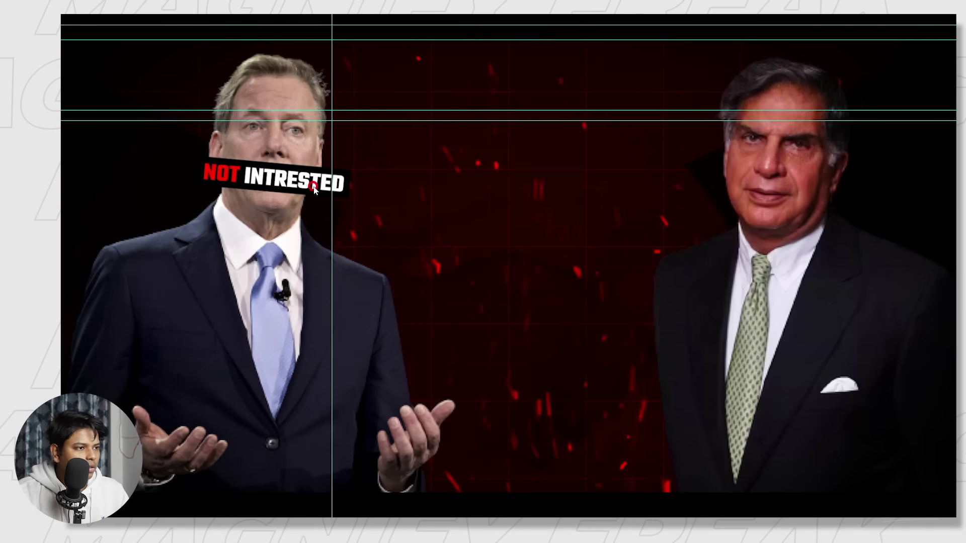
key("ctrl+grave")
key("grave")
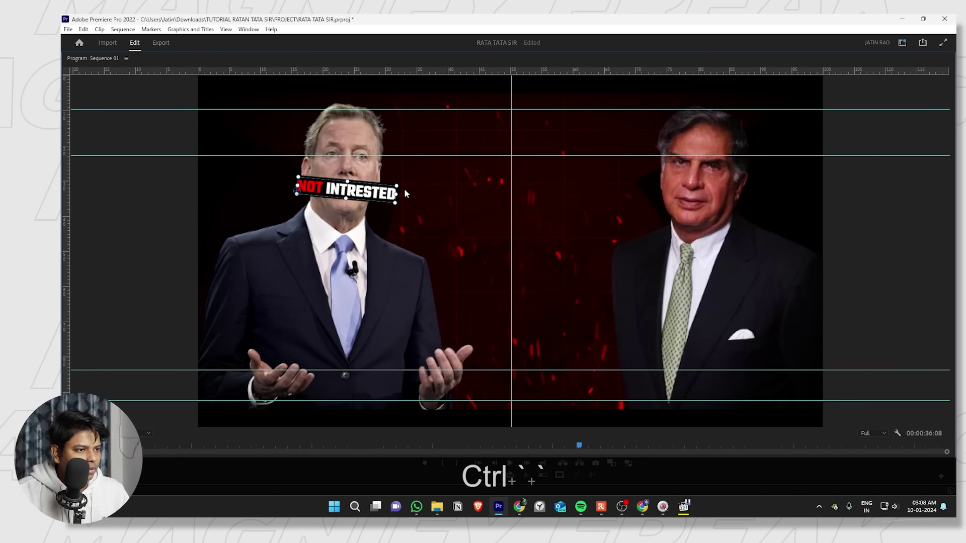
left_click_drag(399, 194, 378, 200)
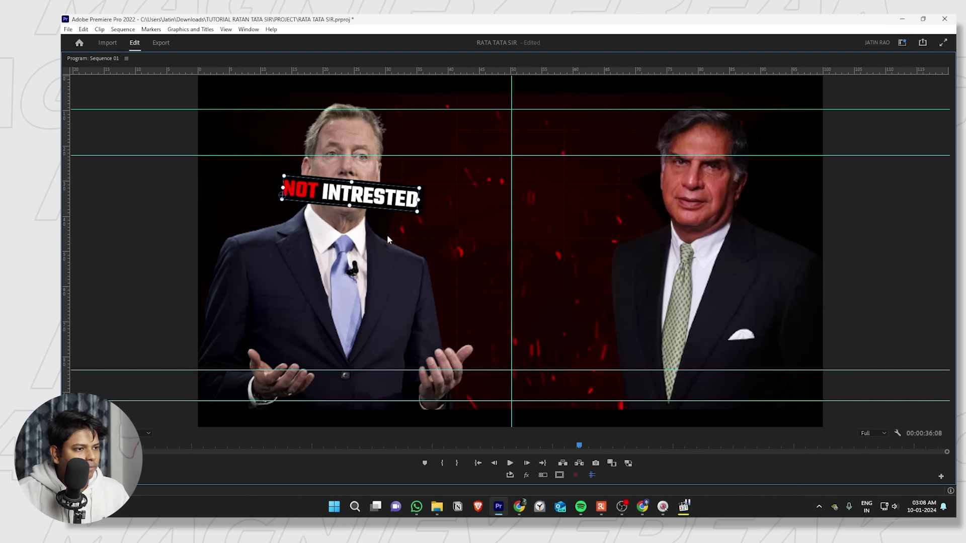
key("grave")
Play the remaining scenes through the WINNER and Indian flag shots, checking them full screen.
left_click(506, 297)
key("space")
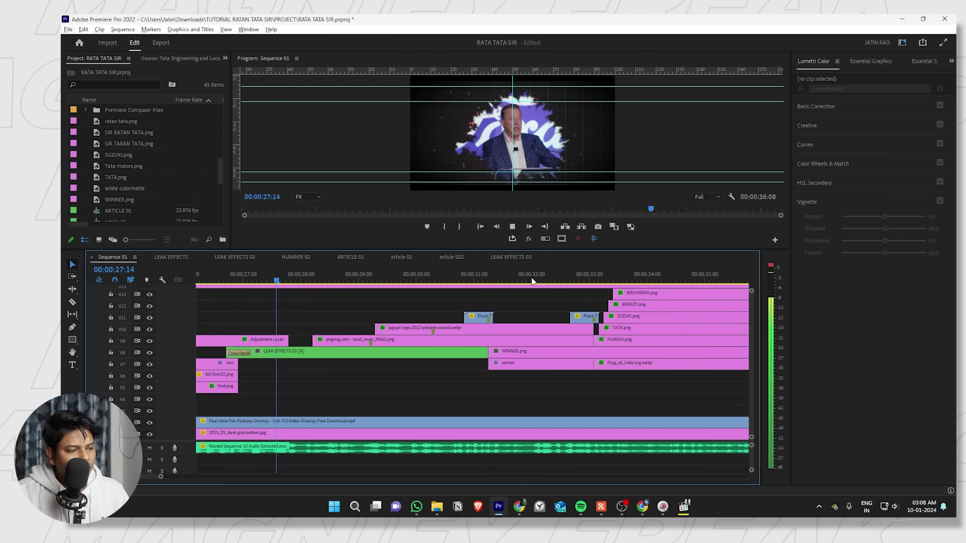
key("ctrl+grave")
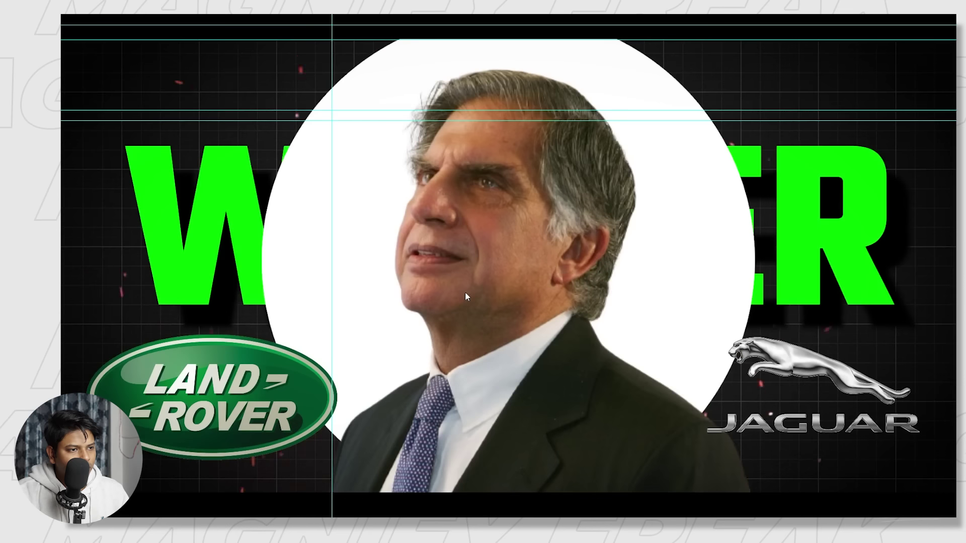
key("ctrl+alt+grave")
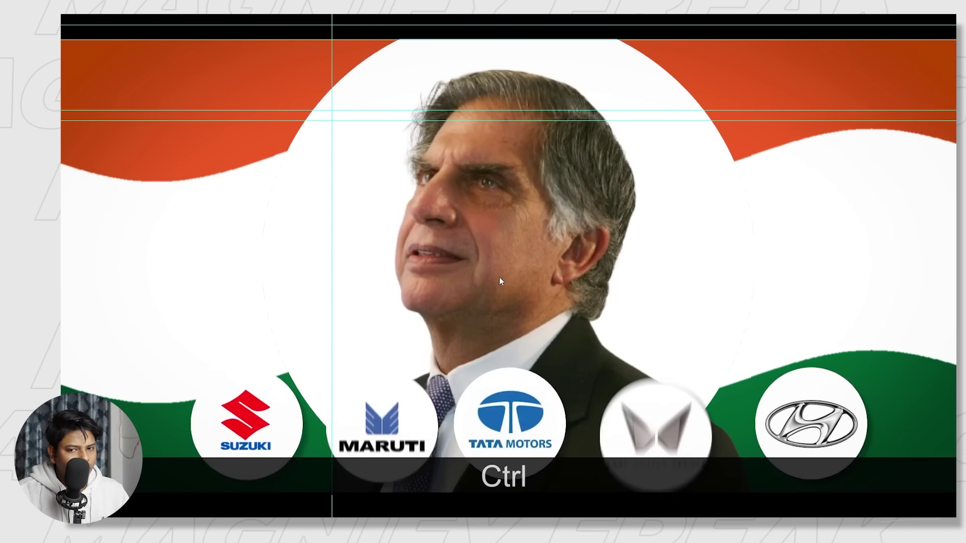
key("ctrl+grave")
scroll(524, 274, "down", 3, "alt")
scroll(544, 282, "down", 3, "alt")
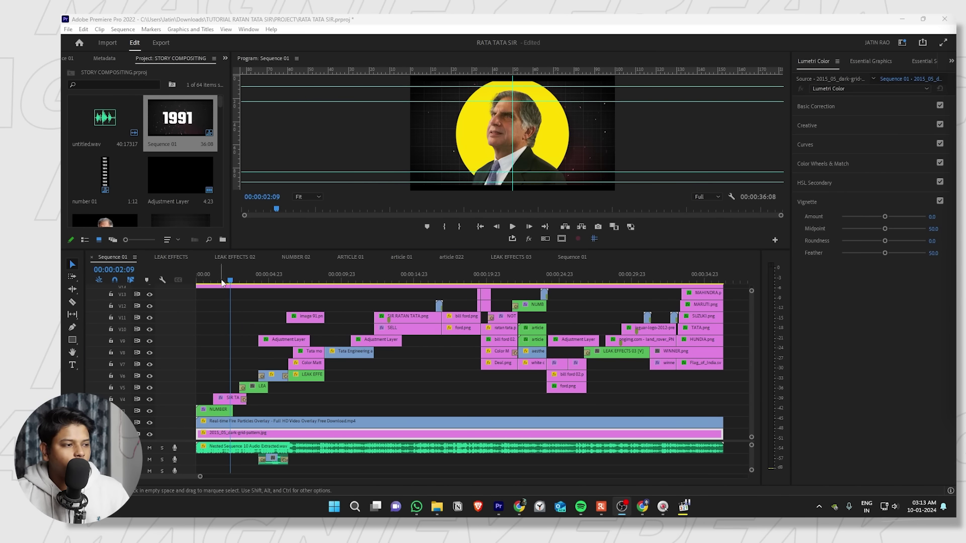
Place the playhead at 00:00:01:11, clear the effects search and expand Preset Bin 03 to its BXC Shake Effect folder.
left_click_drag(222, 280, 214, 278)
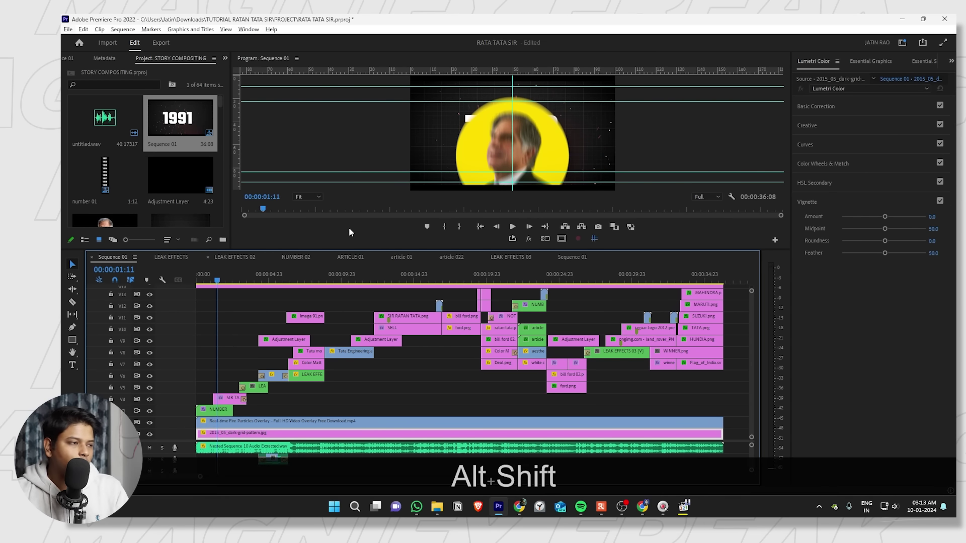
key("alt+shift+7")
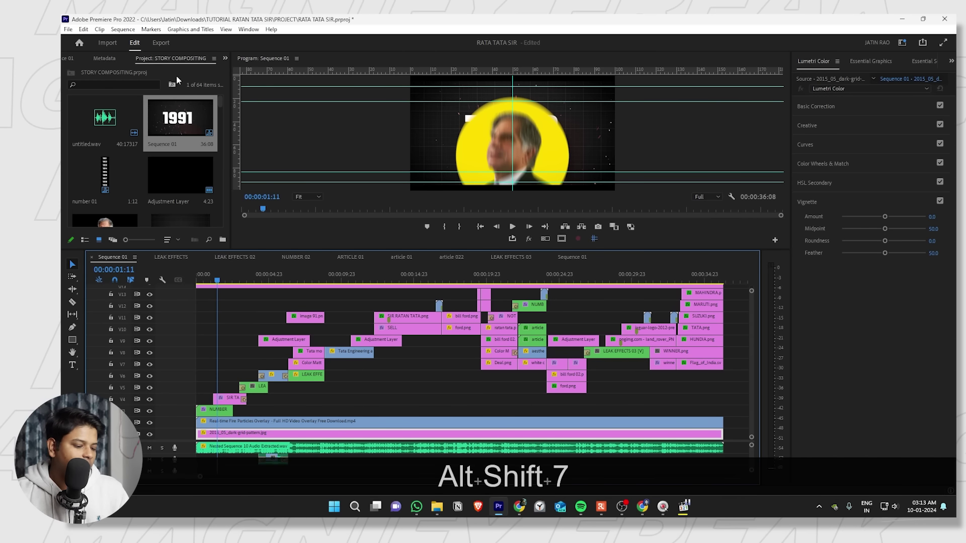
key("shift+5")
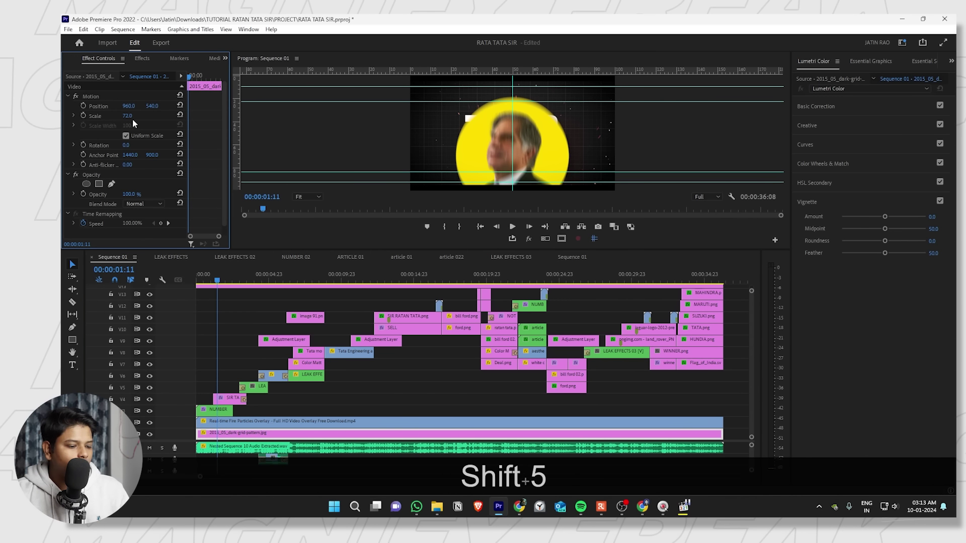
key("shift+7")
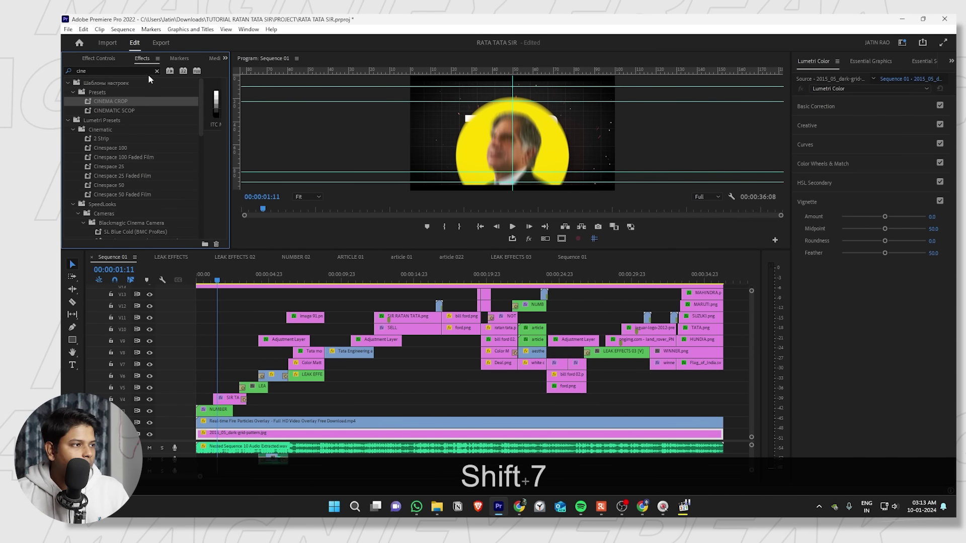
left_click(158, 72)
left_click(67, 83)
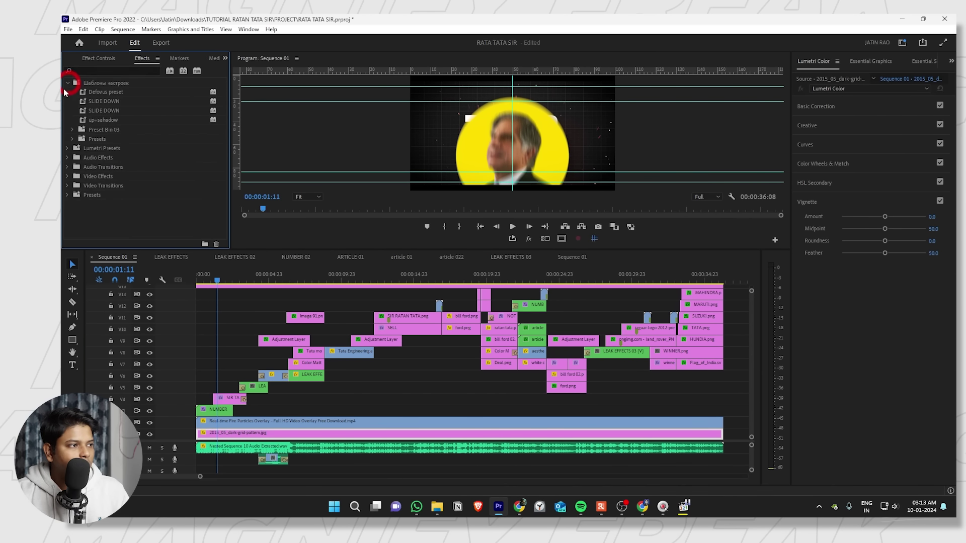
left_click(72, 139)
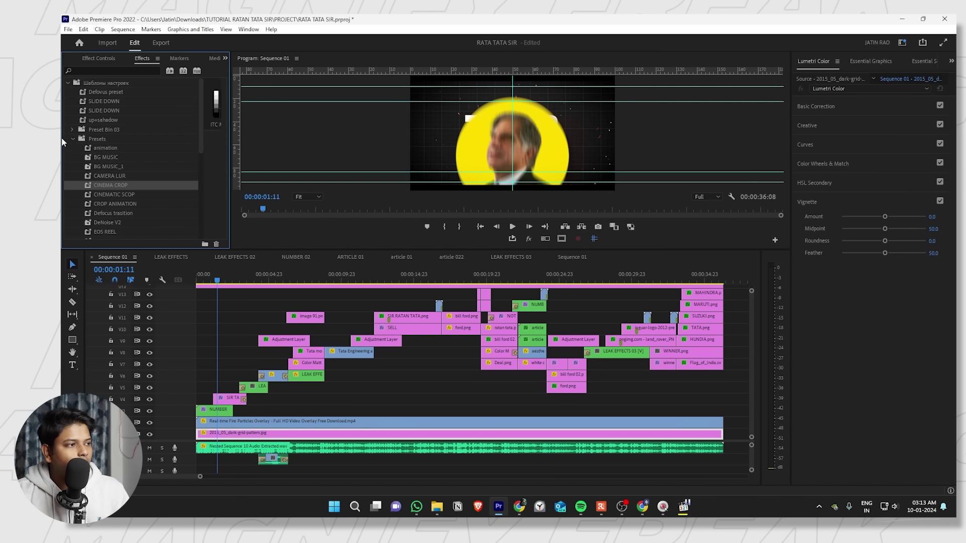
left_click(73, 129)
scroll(81, 150, "down", 4)
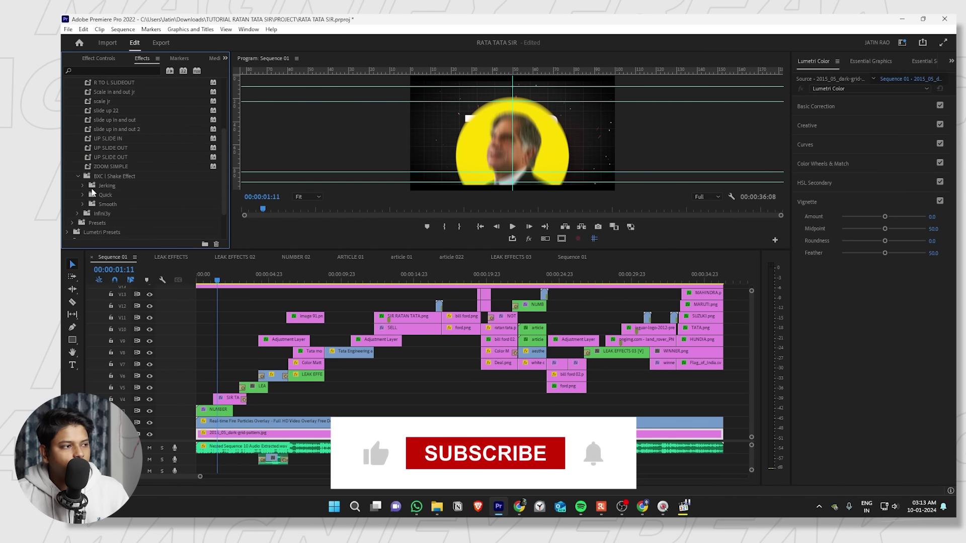
Apply the Smooth preset Camera Shake_01 to the SIR TARAN TATA.png clip on V4 and play the result.
left_click(113, 214)
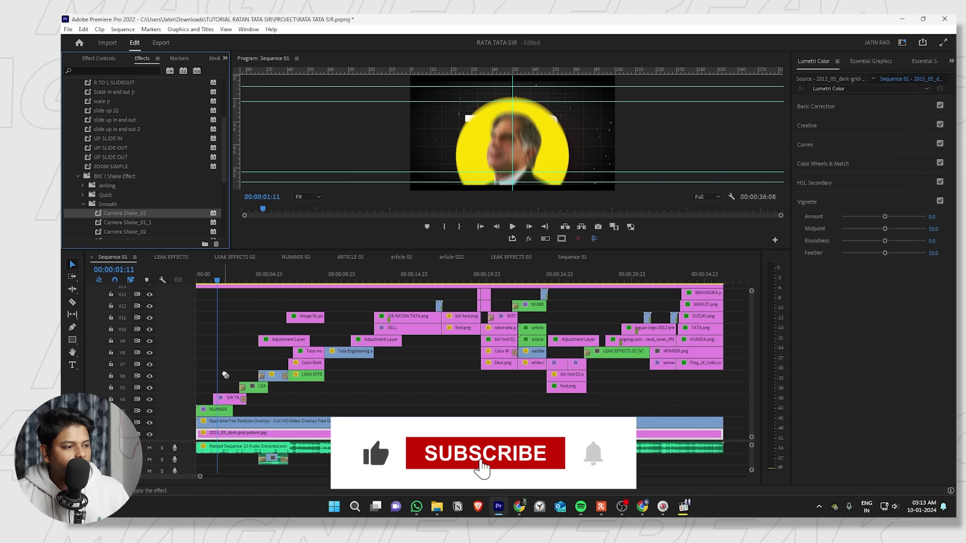
left_click_drag(225, 374, 223, 398)
scroll(239, 308, "up", 3)
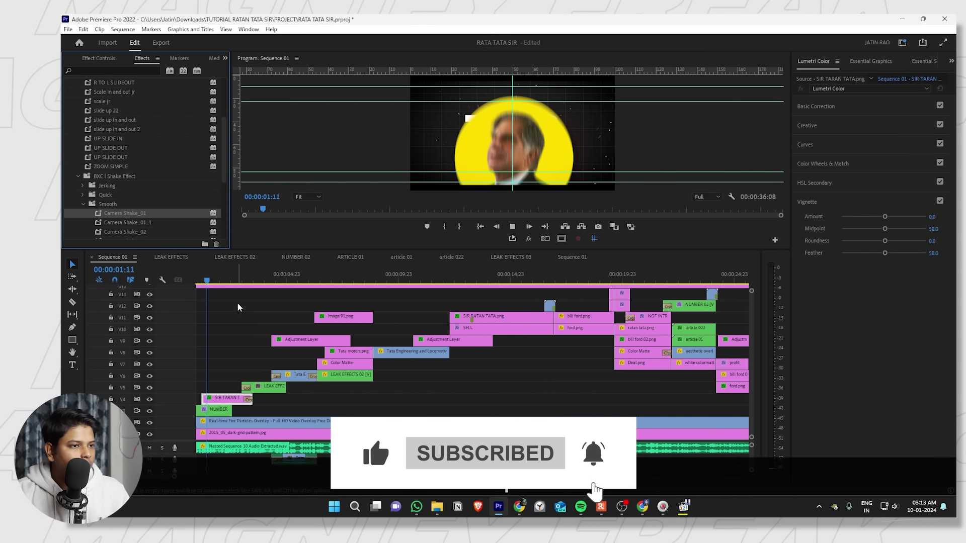
key("space")
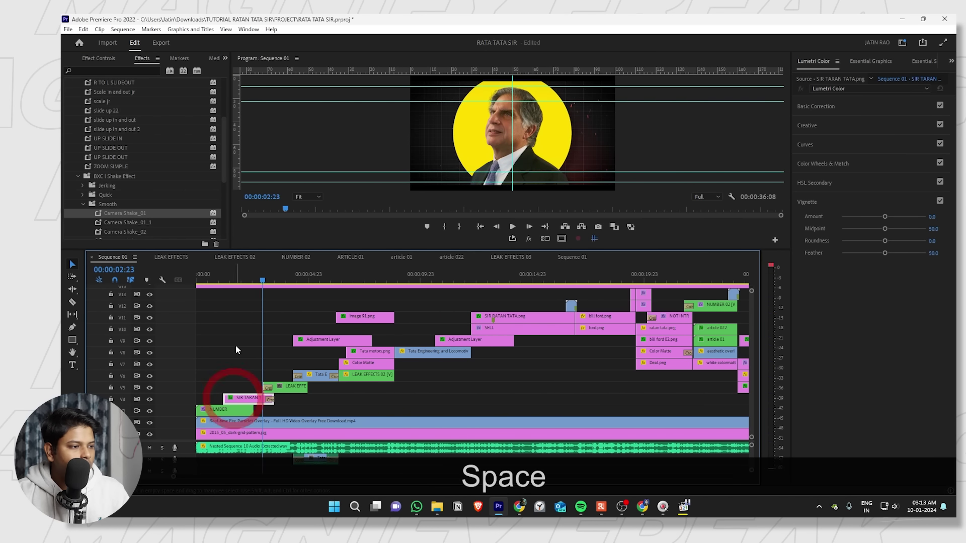
Set the Transform effect's Scale on SIR TARAN TATA.png to 91 and go to its next Position keyframe.
key("shift+5")
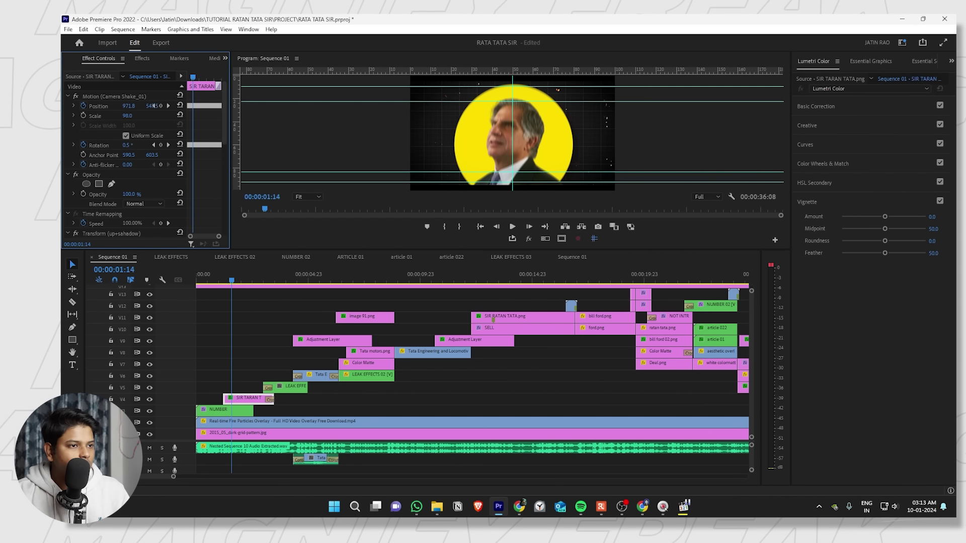
key("ctrl+z")
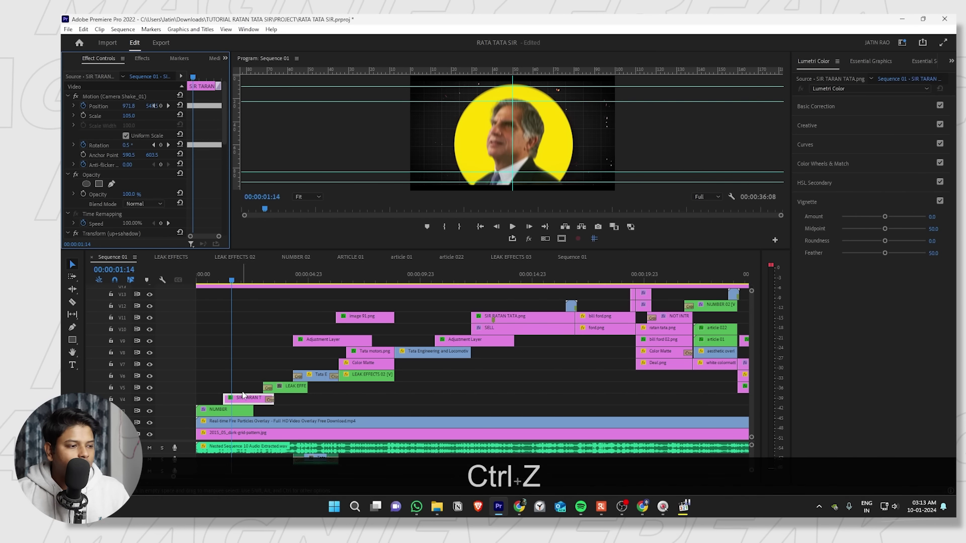
scroll(100, 183, "down", 3)
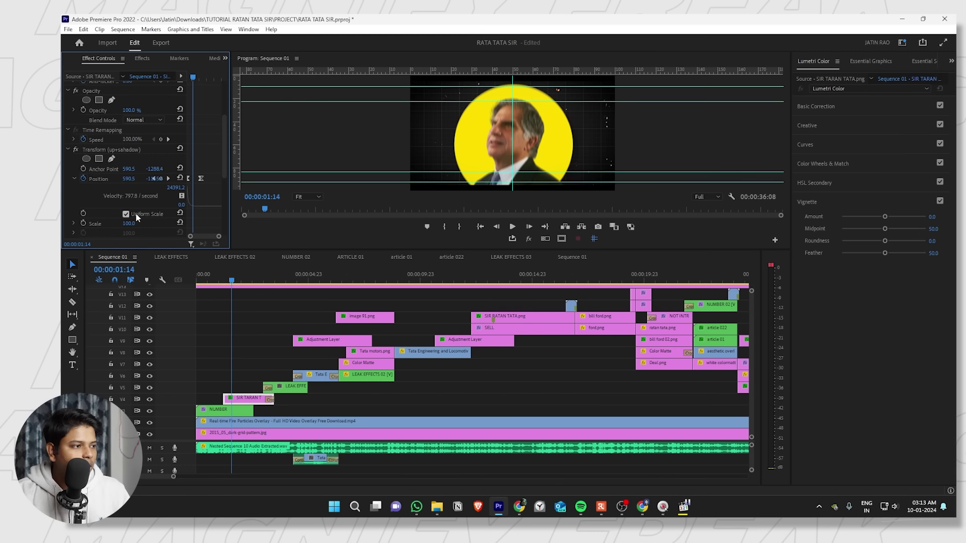
scroll(126, 211, "down", 1)
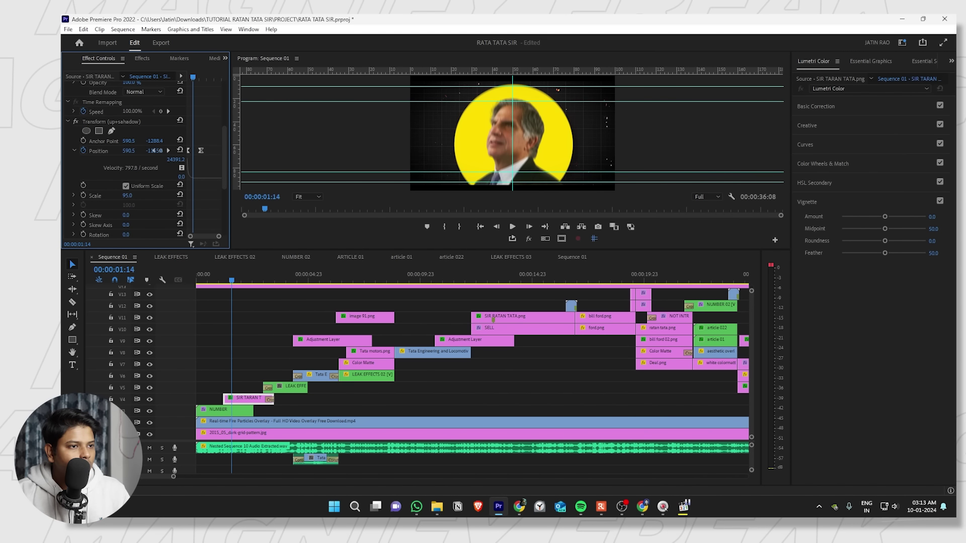
left_click_drag(127, 195, 125, 196)
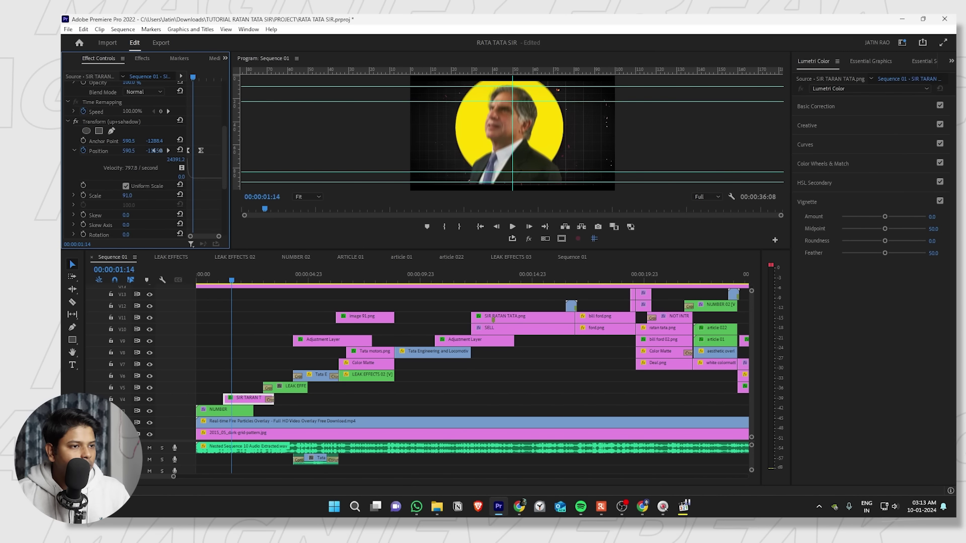
left_click(167, 151)
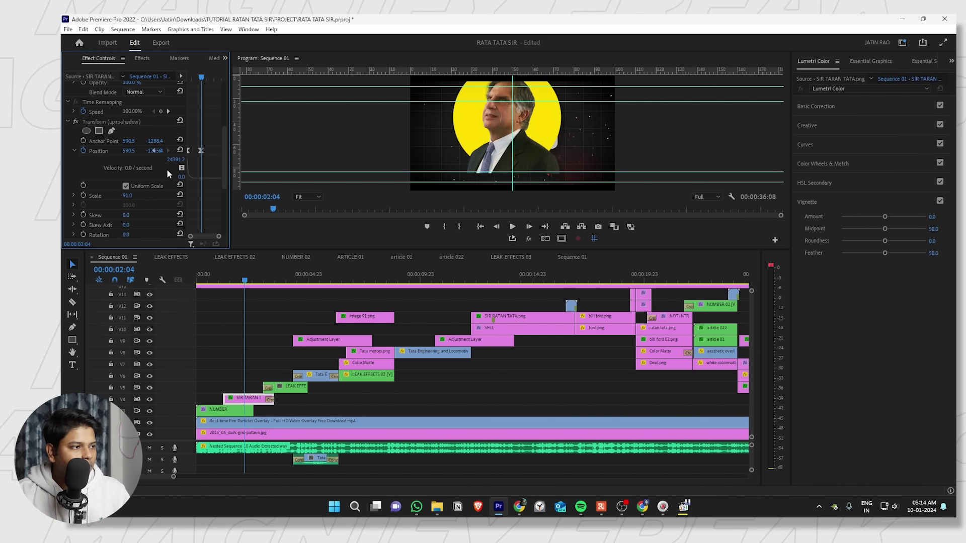